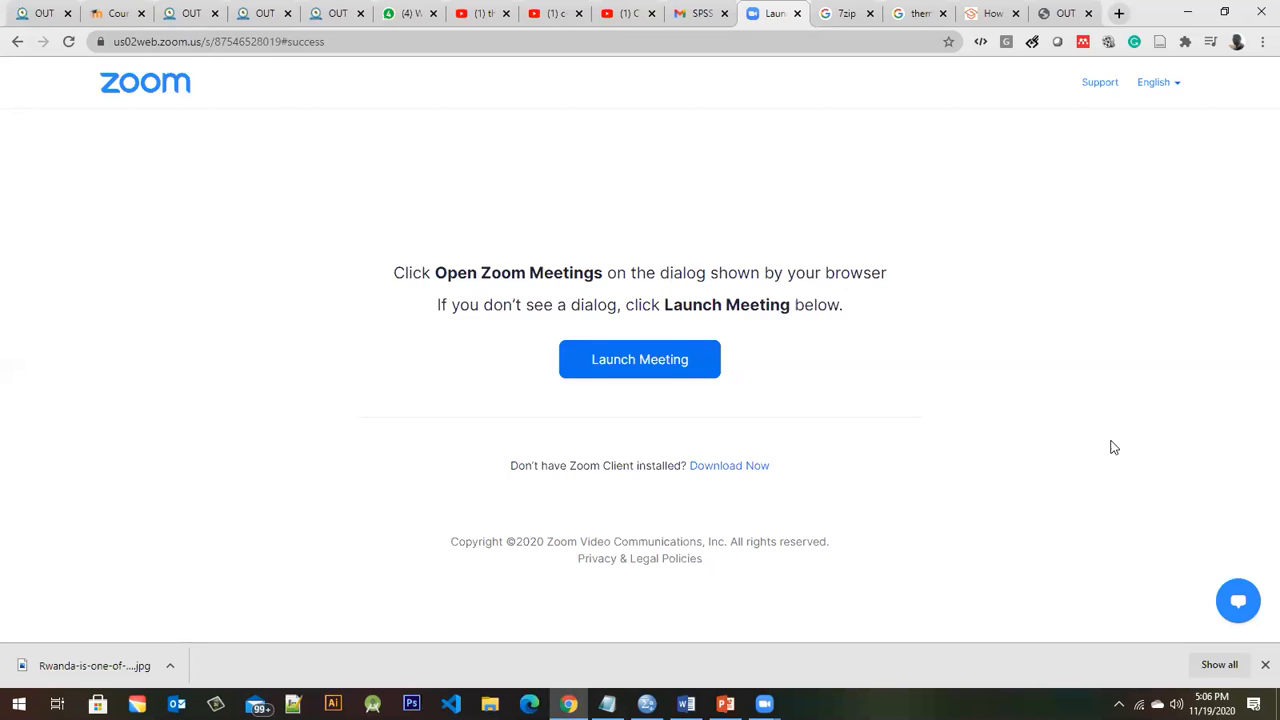
left_click(1122, 12)
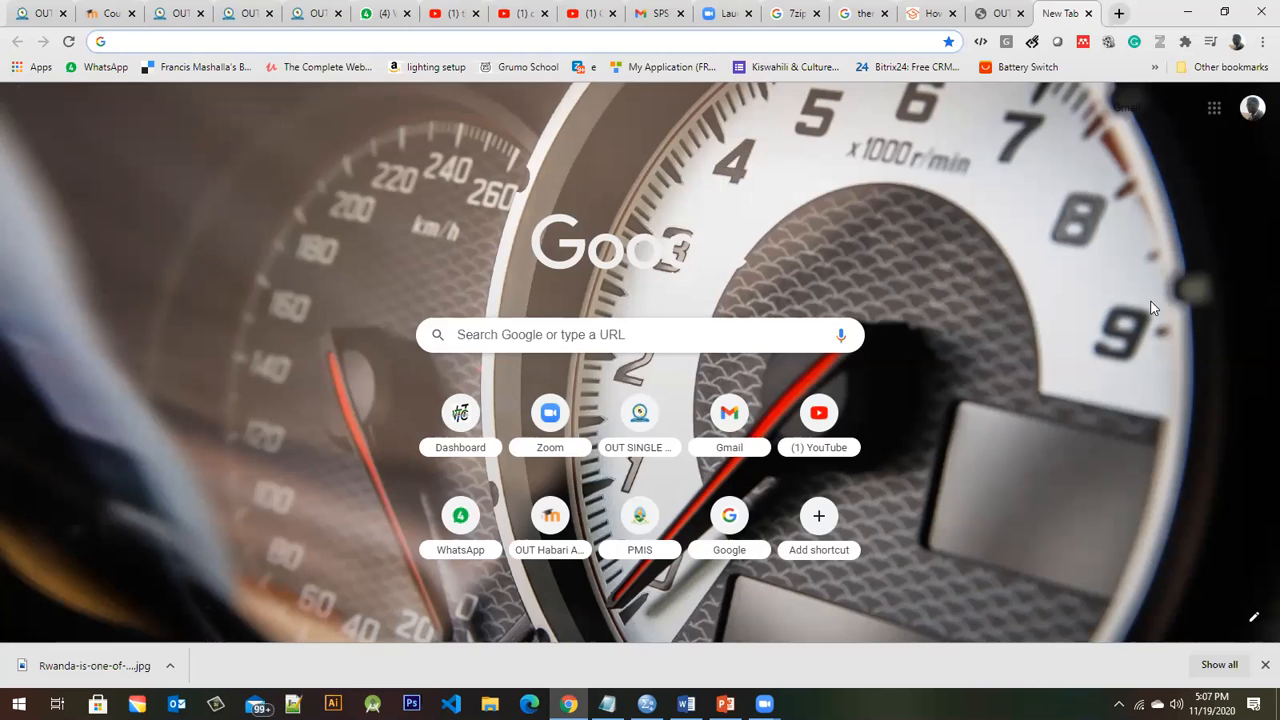
key("ctrl+d")
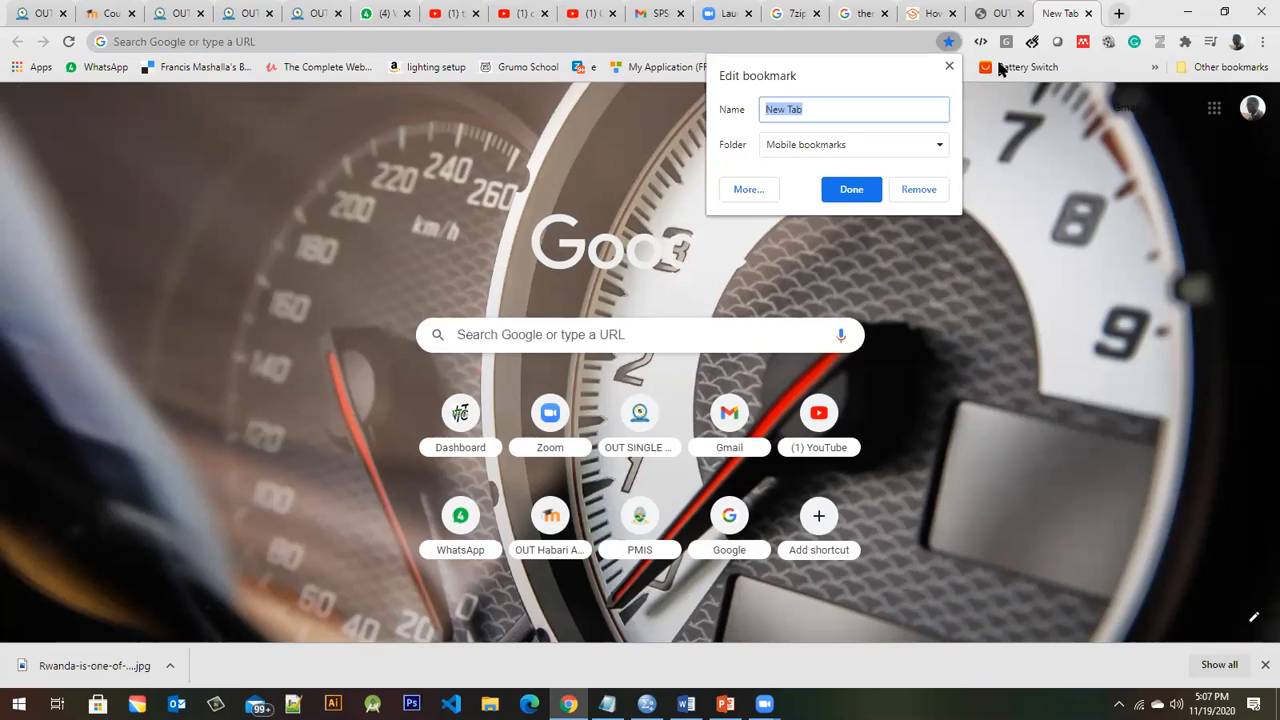
left_click(949, 66)
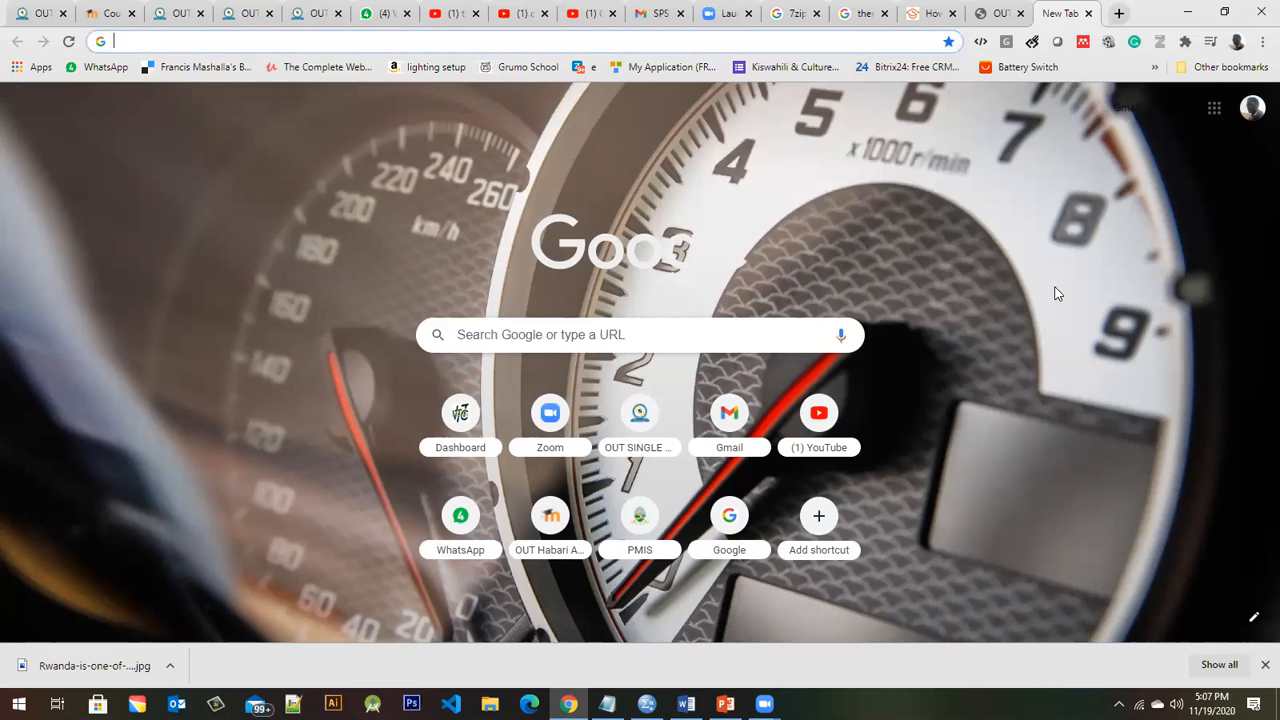
key("ctrl+u")
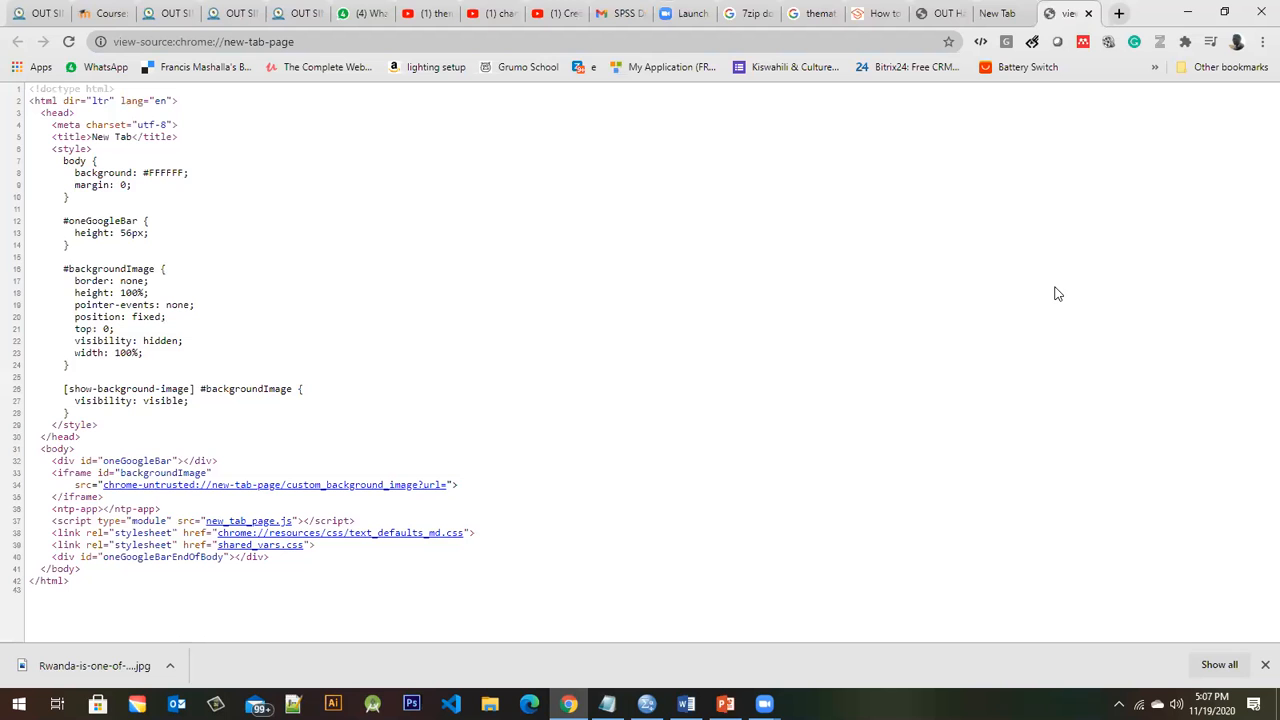
left_click(1088, 13)
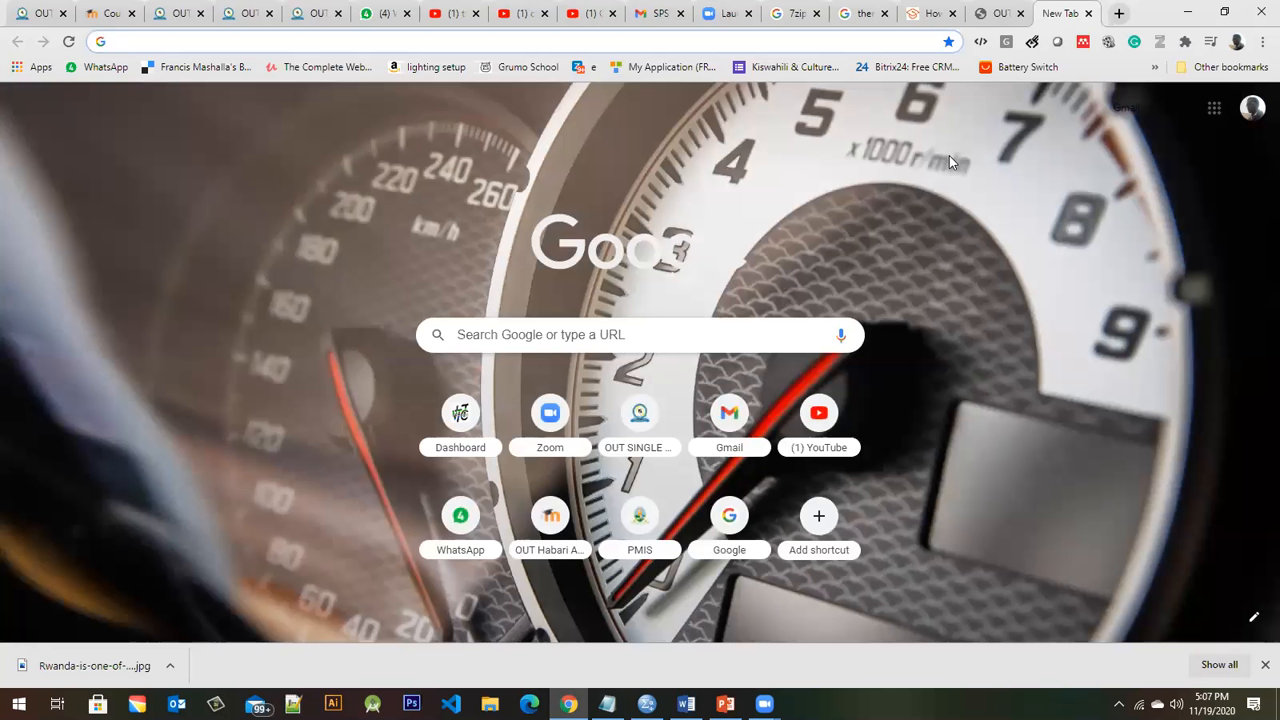
type("https://youtu.be/oPNR_g4c-tk")
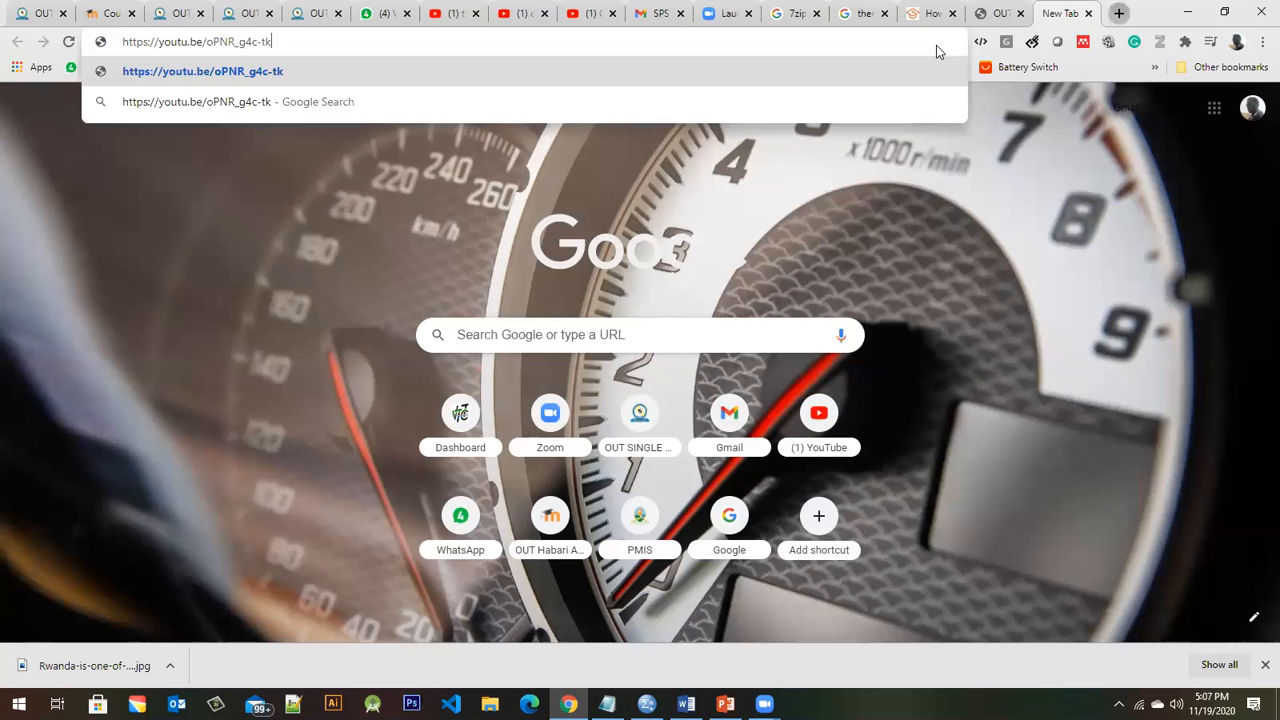
- Search Google in a new tab for "commamnd for downloads in windows"
key("ctrl+t")
left_click(887, 48)
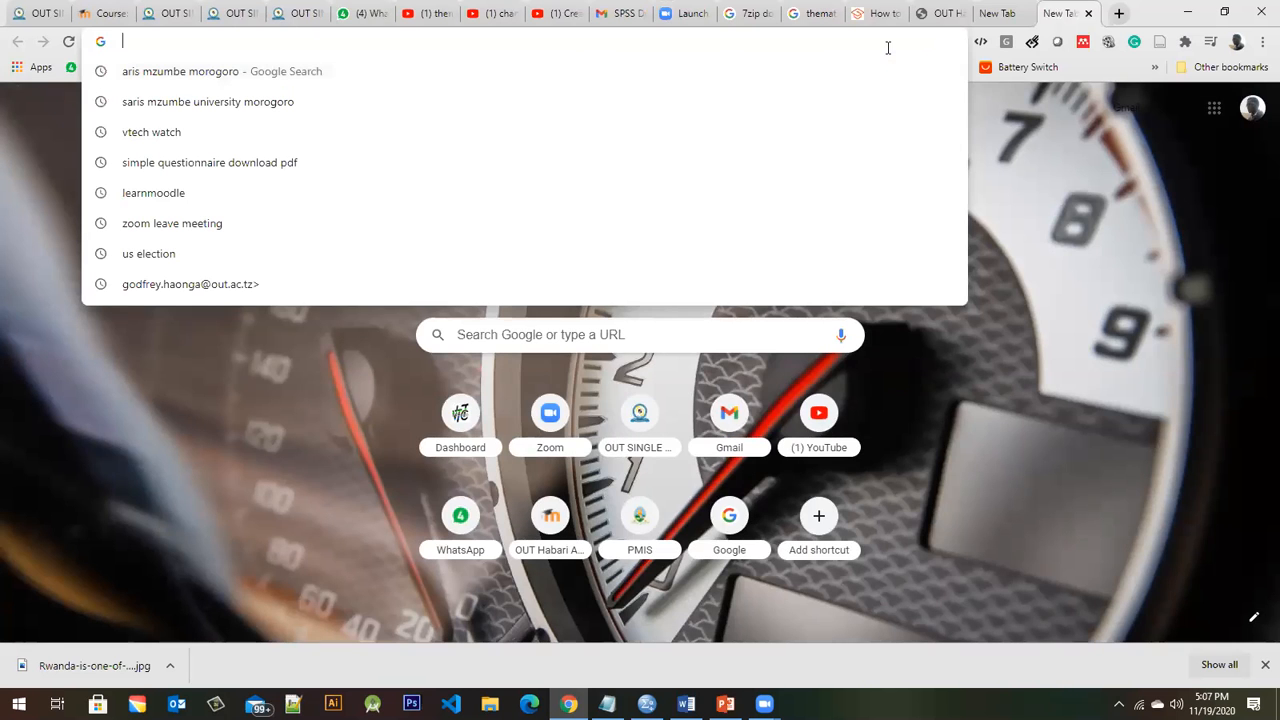
type("commamnd for down")
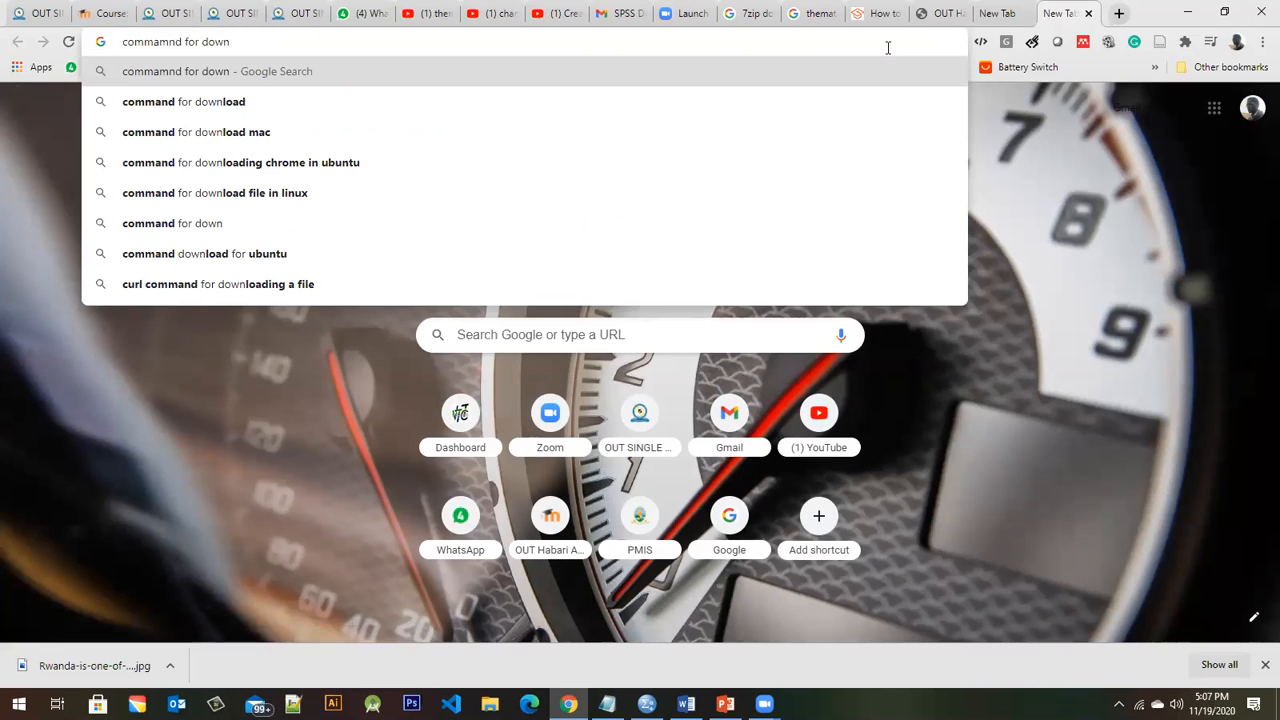
type("loads in windows")
key("Return")
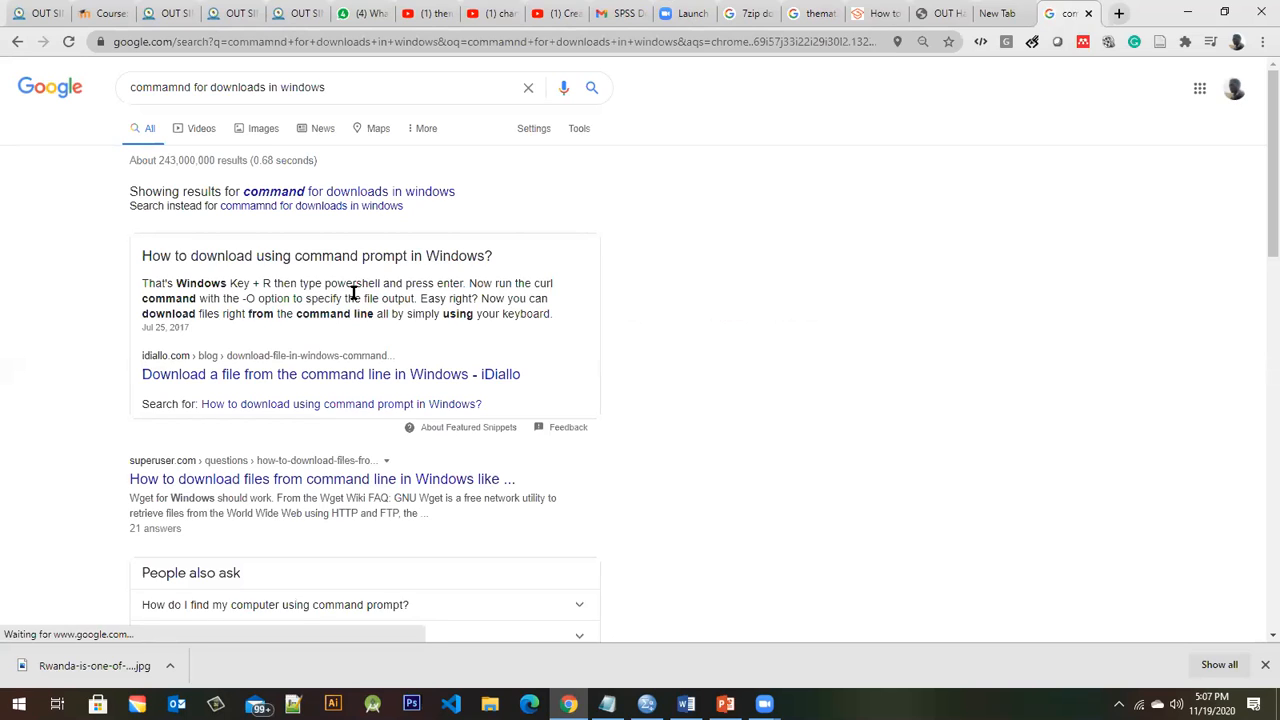
- Open the browser's download history in a new tab and look through today's downloaded files
left_click(1119, 15)
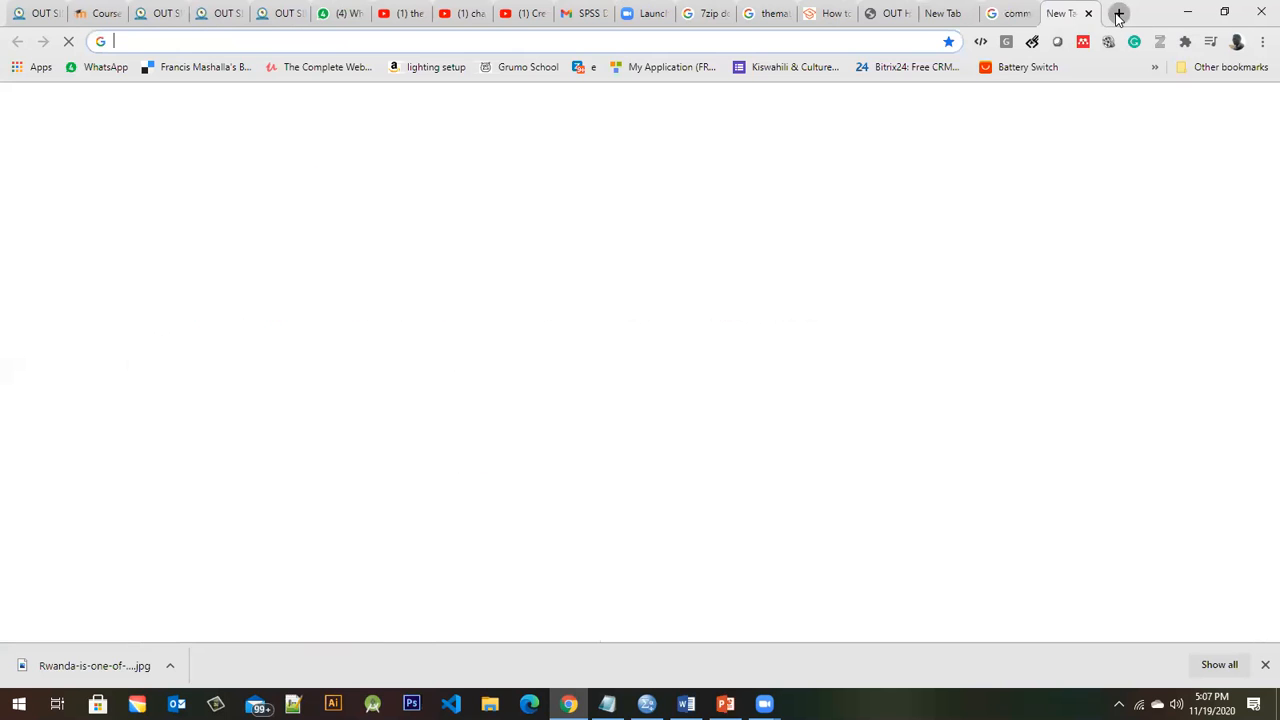
key("ctrl+j")
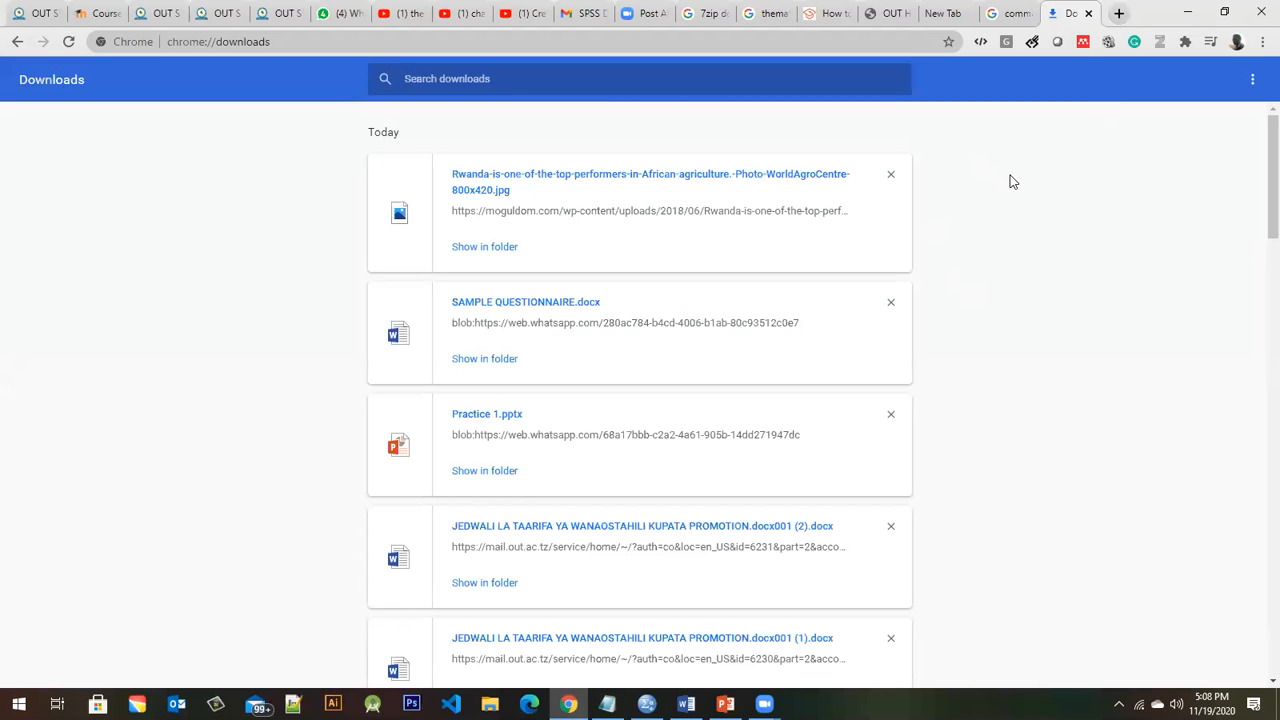
left_click_drag(1257, 189, 1258, 402)
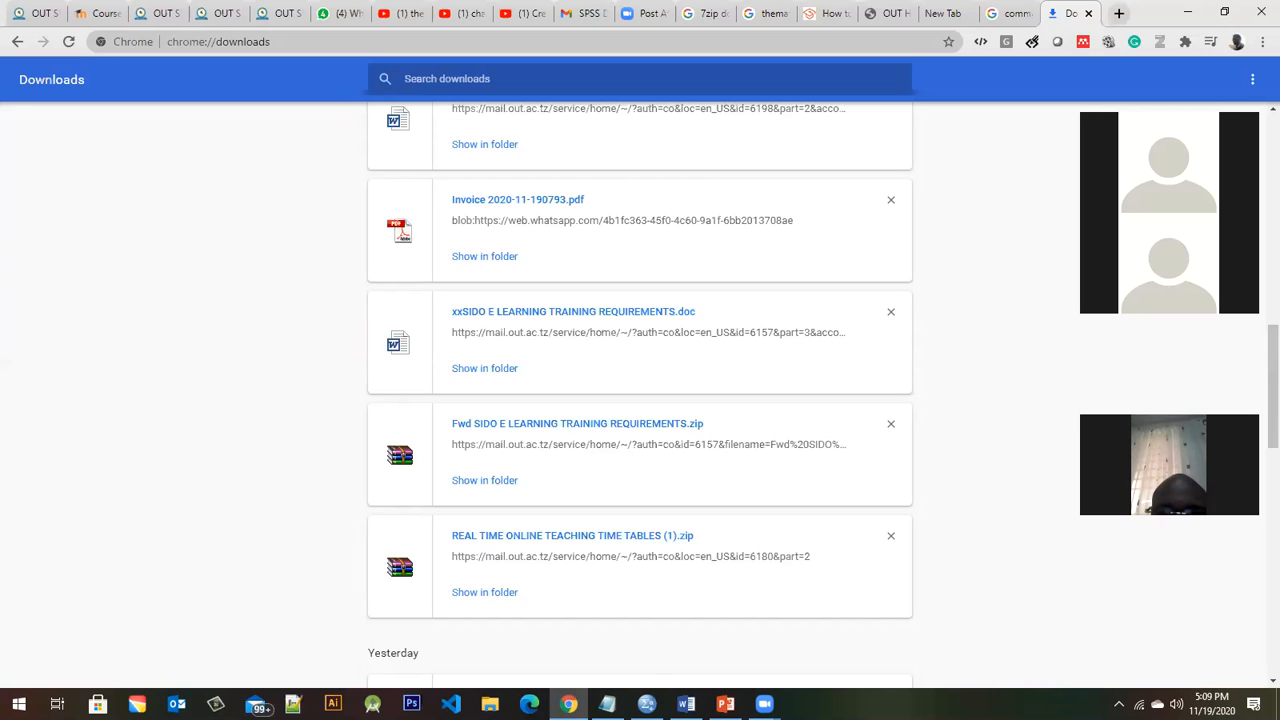
- Switch to the SPSS Data Editor, search the computer's installed apps for "spss", and minimize the SPSS window
left_click(646, 704)
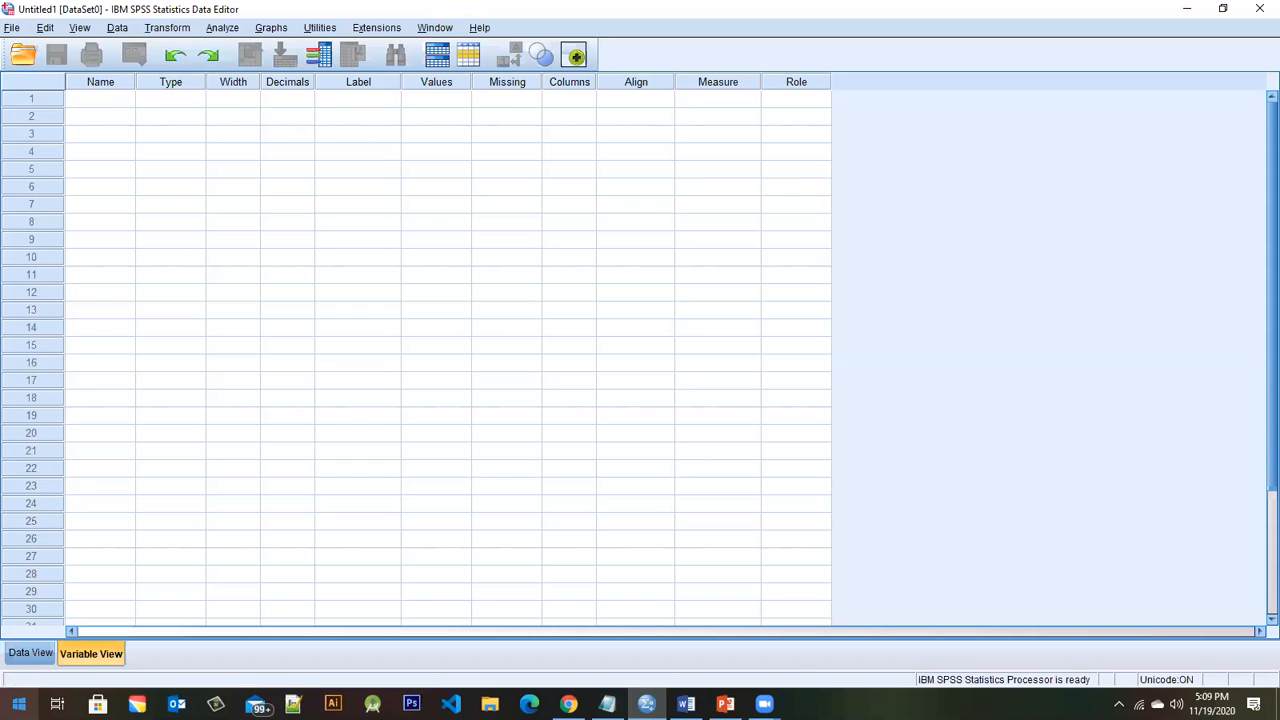
left_click(19, 704)
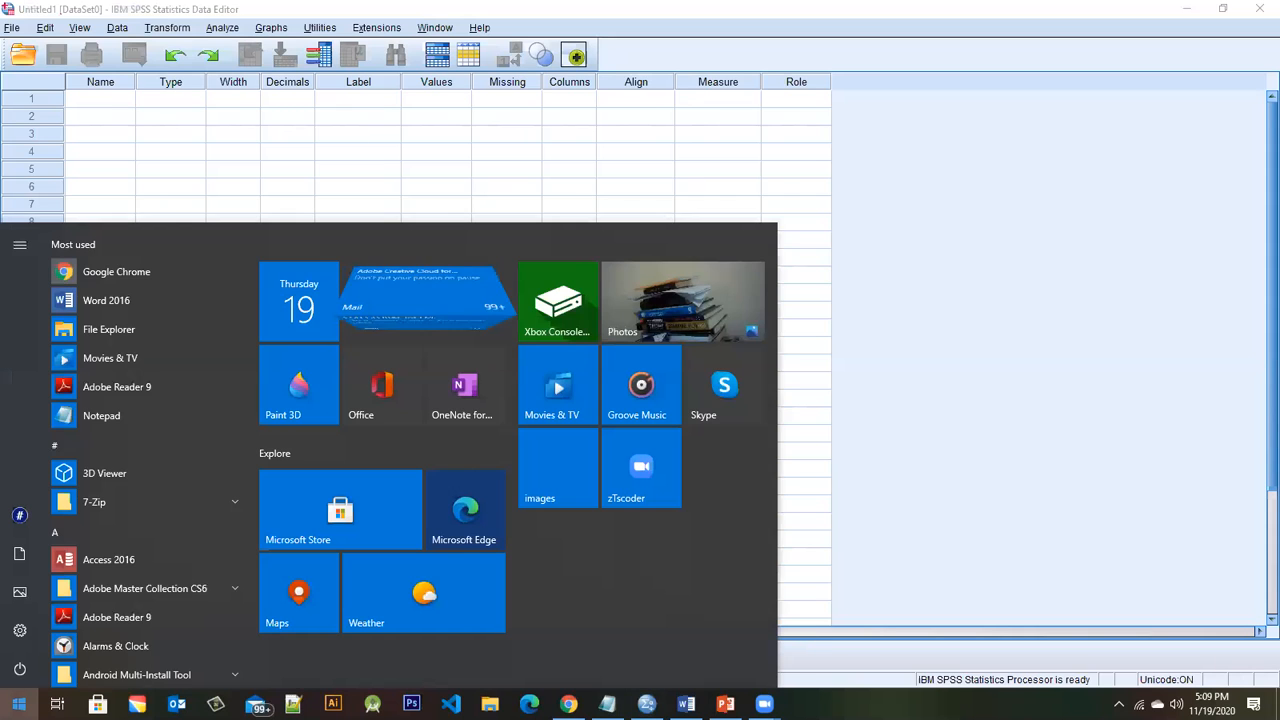
type("spss")
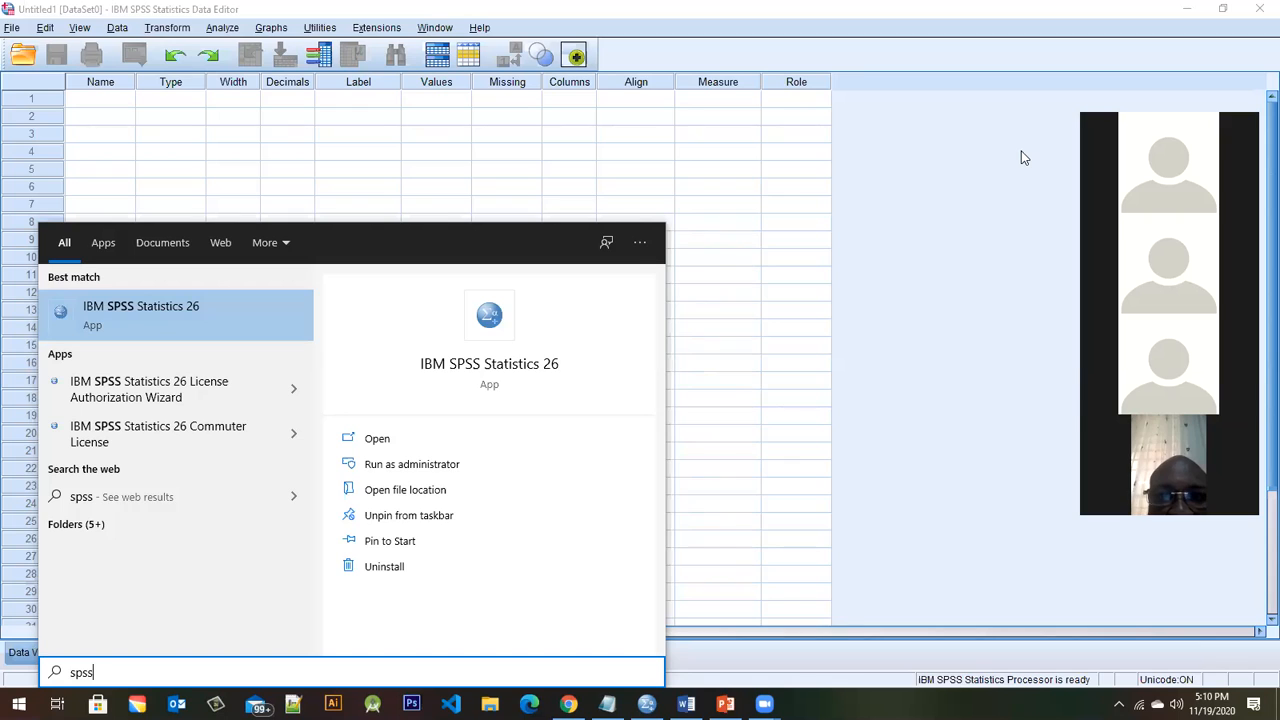
left_click(1182, 8)
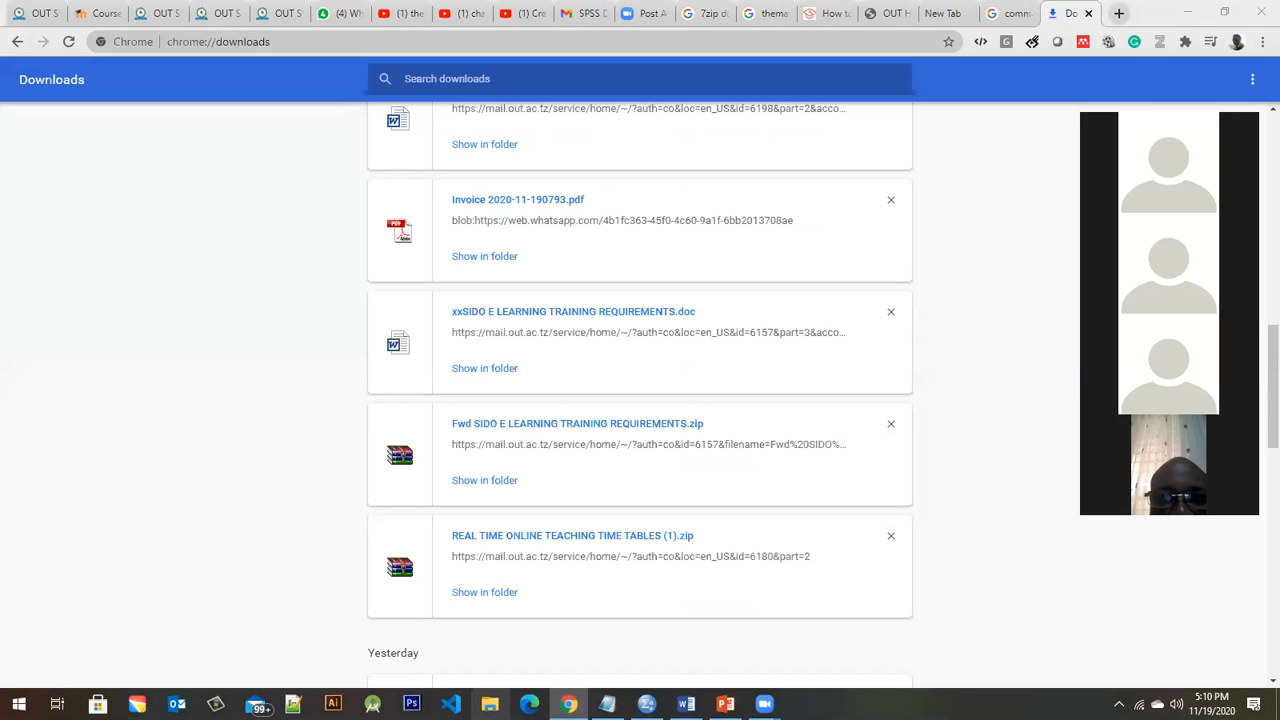
- Open the Downloads folder in File Explorer and circle the IBM.SPSS.Statistics.Crack.x64 folder with a red annotation
left_click(490, 704)
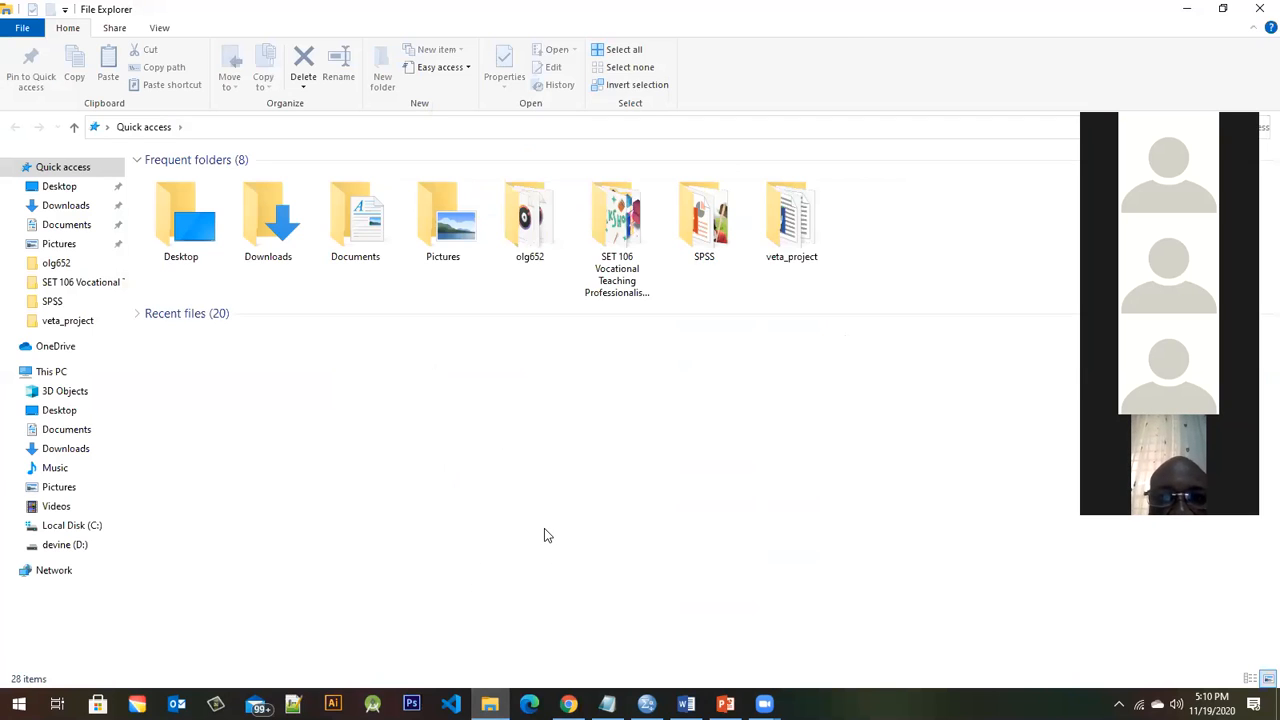
double_click(270, 240)
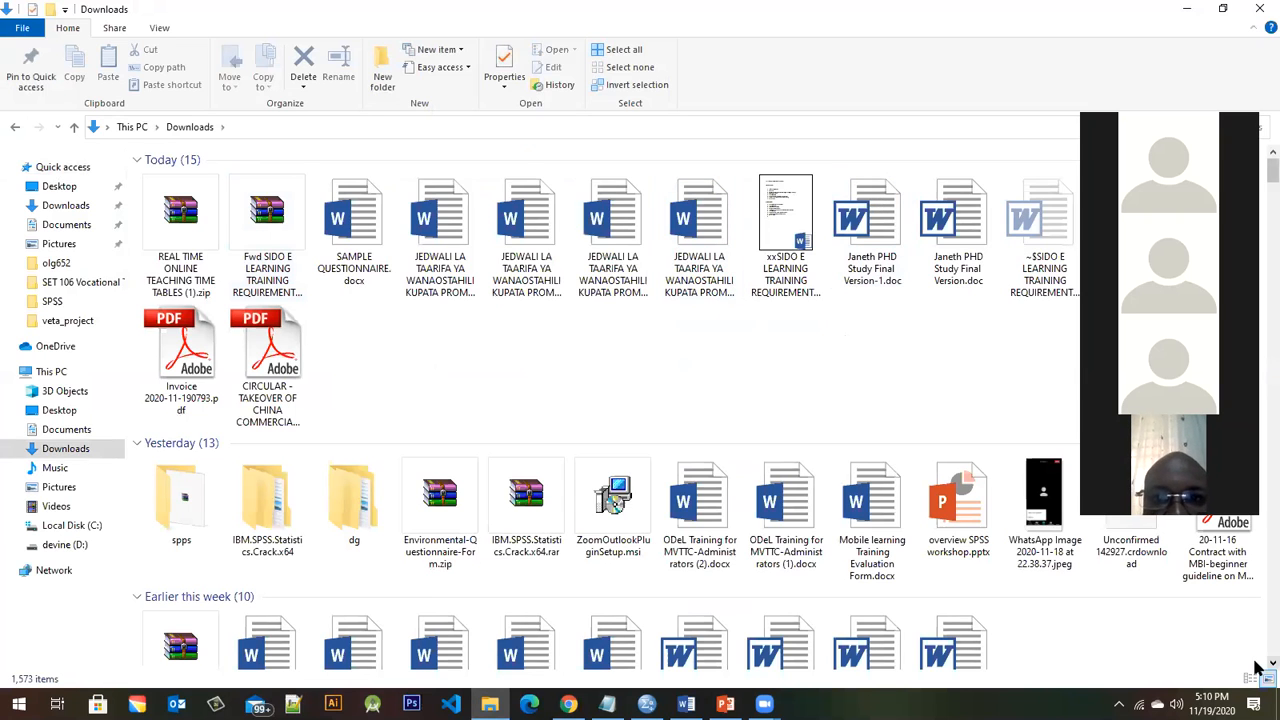
scroll(1258, 668, "down", 1)
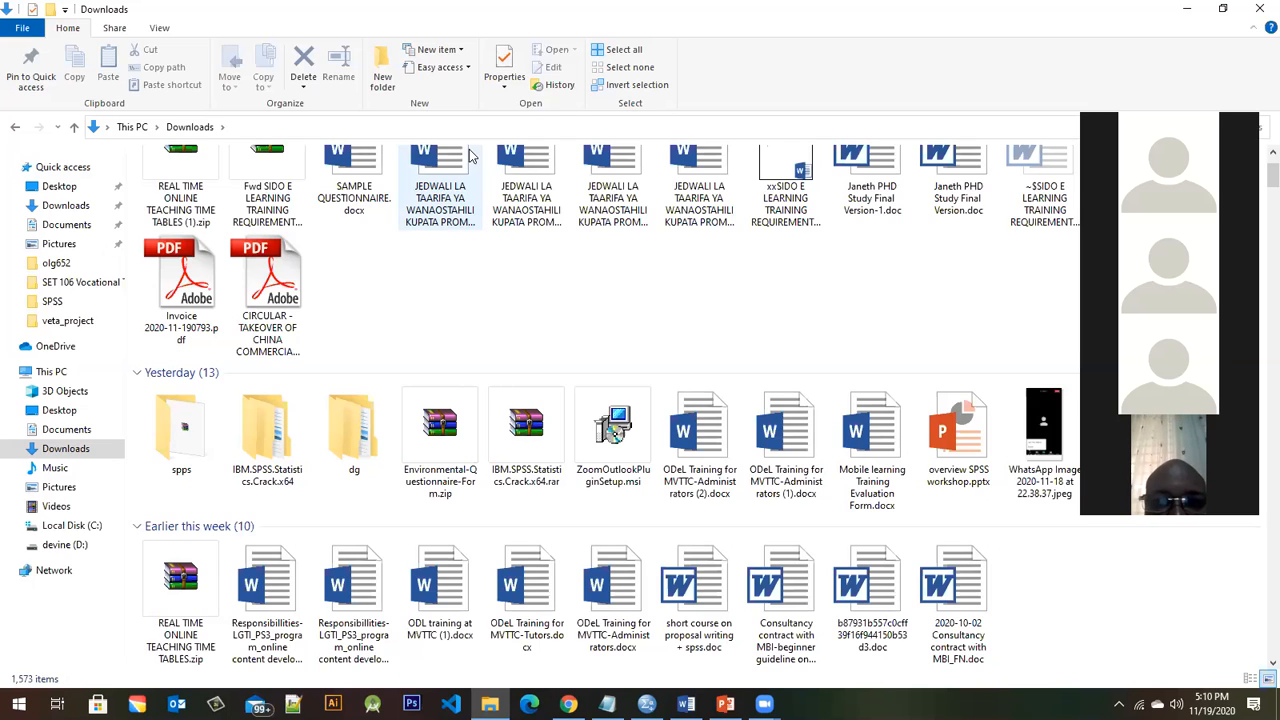
left_click_drag(317, 395, 319, 386)
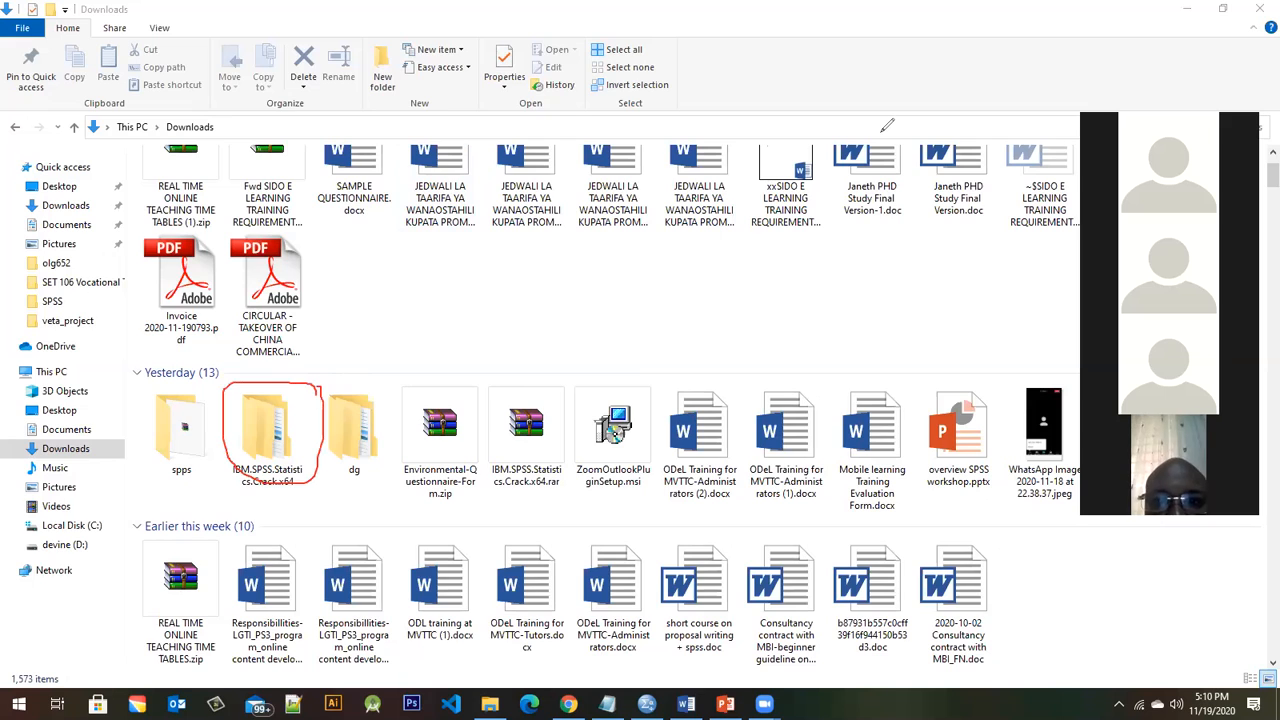
- Open the License folder inside the nested IBM.SPSS.Statistics.Crack.x64 folders
double_click(286, 452)
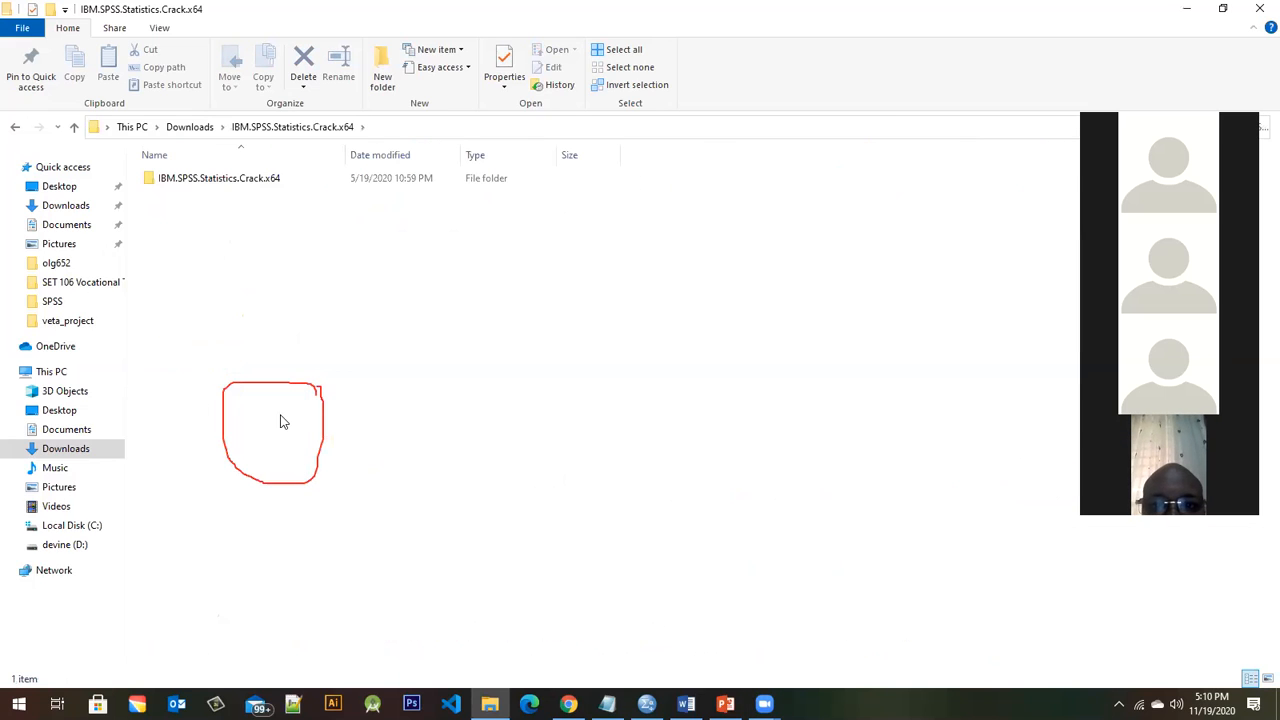
double_click(276, 182)
double_click(276, 182)
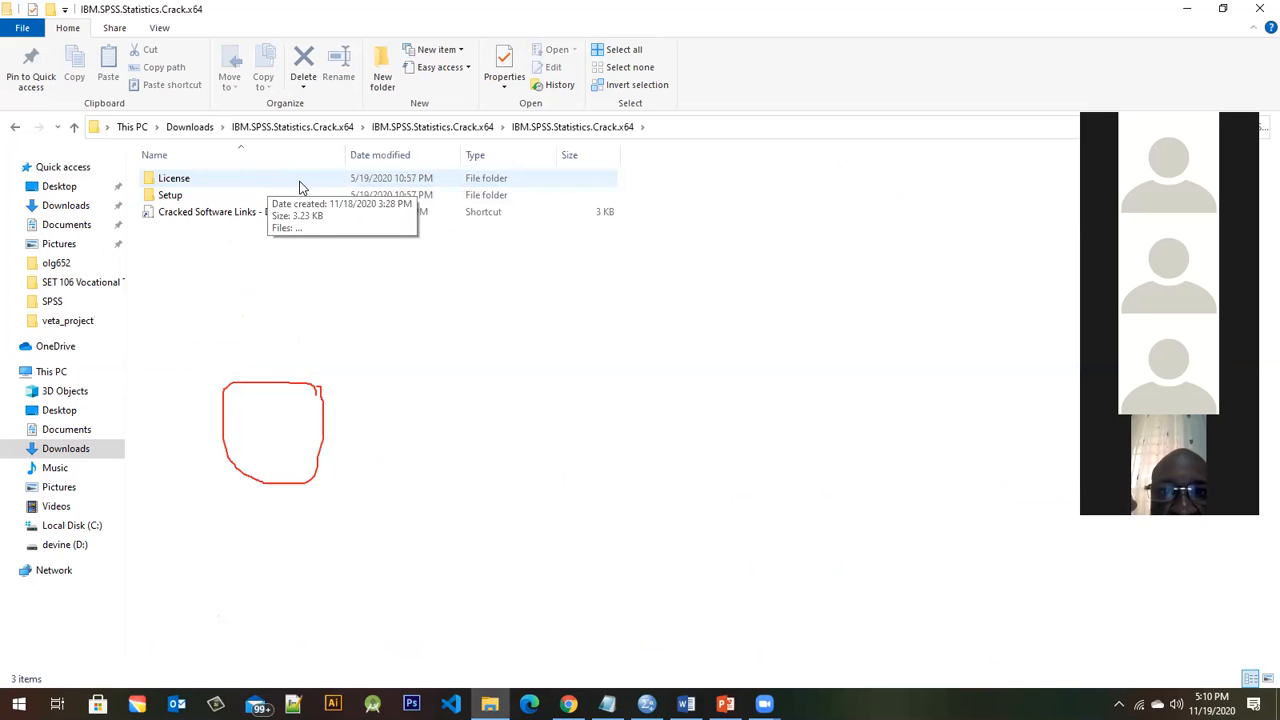
double_click(300, 186)
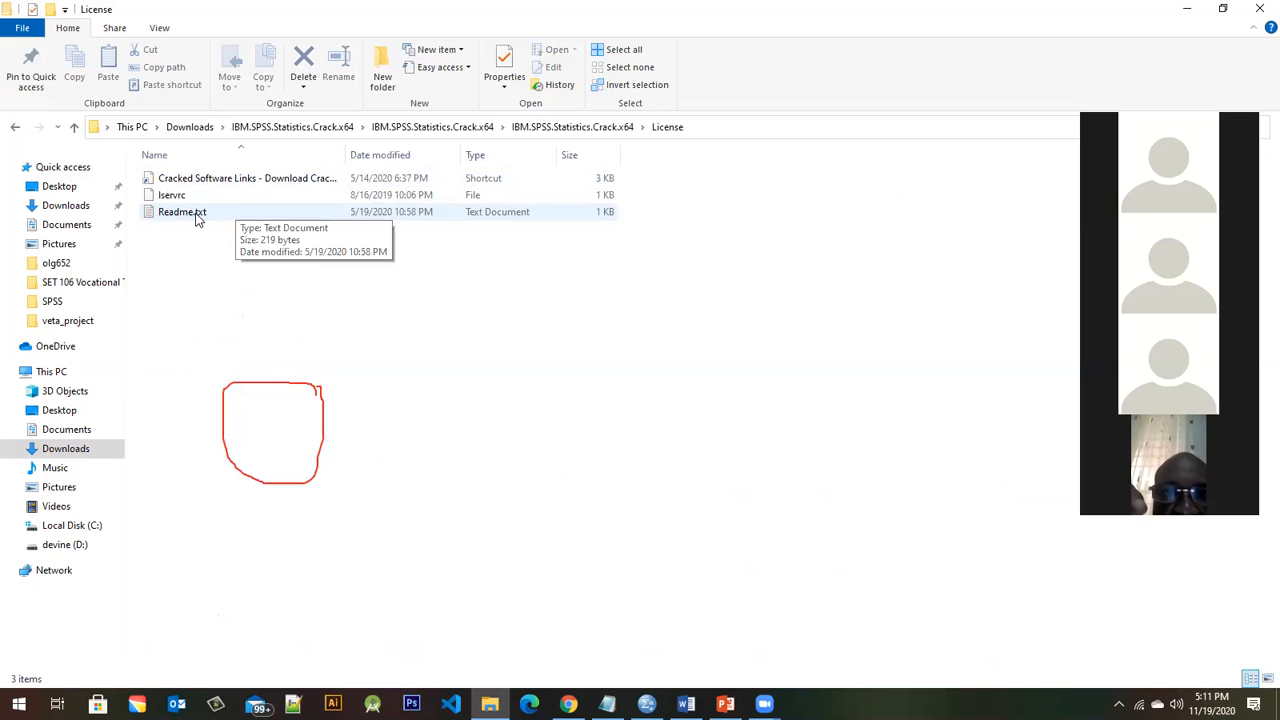
- Open Readme.txt in Notepad, highlight its two installation instructions while reading them, and minimize the file
left_click(226, 212)
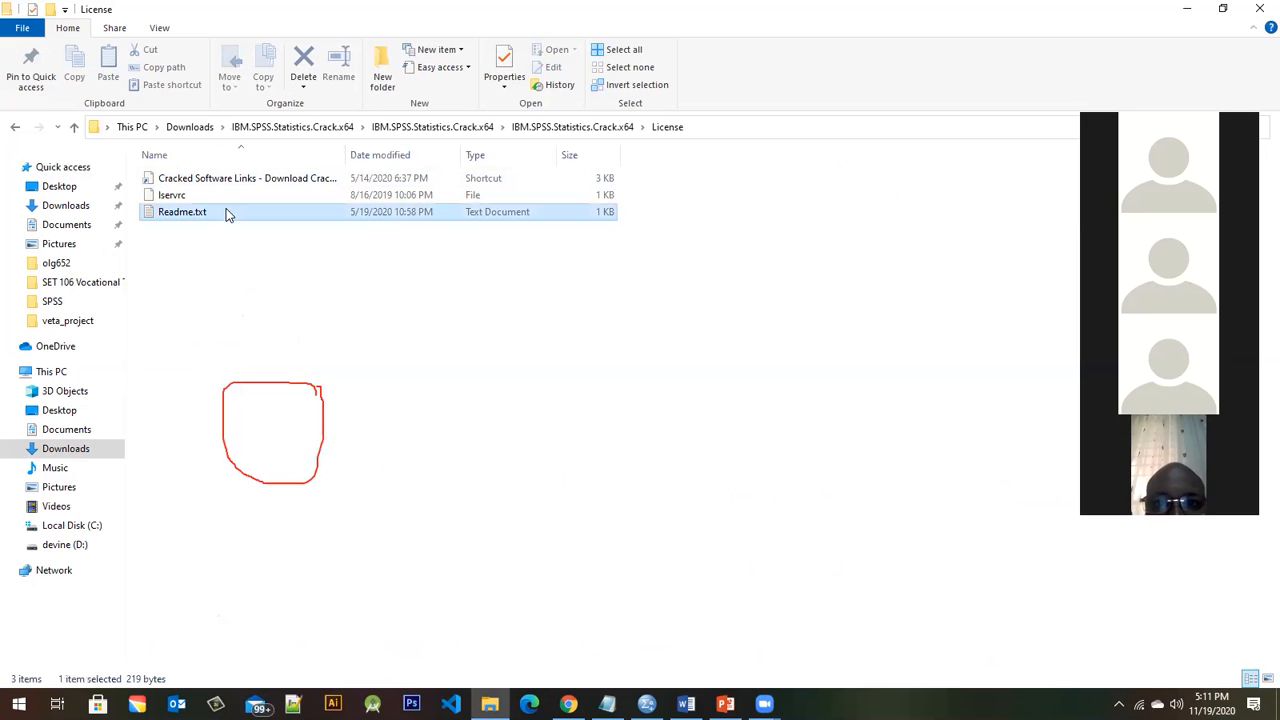
double_click(226, 210)
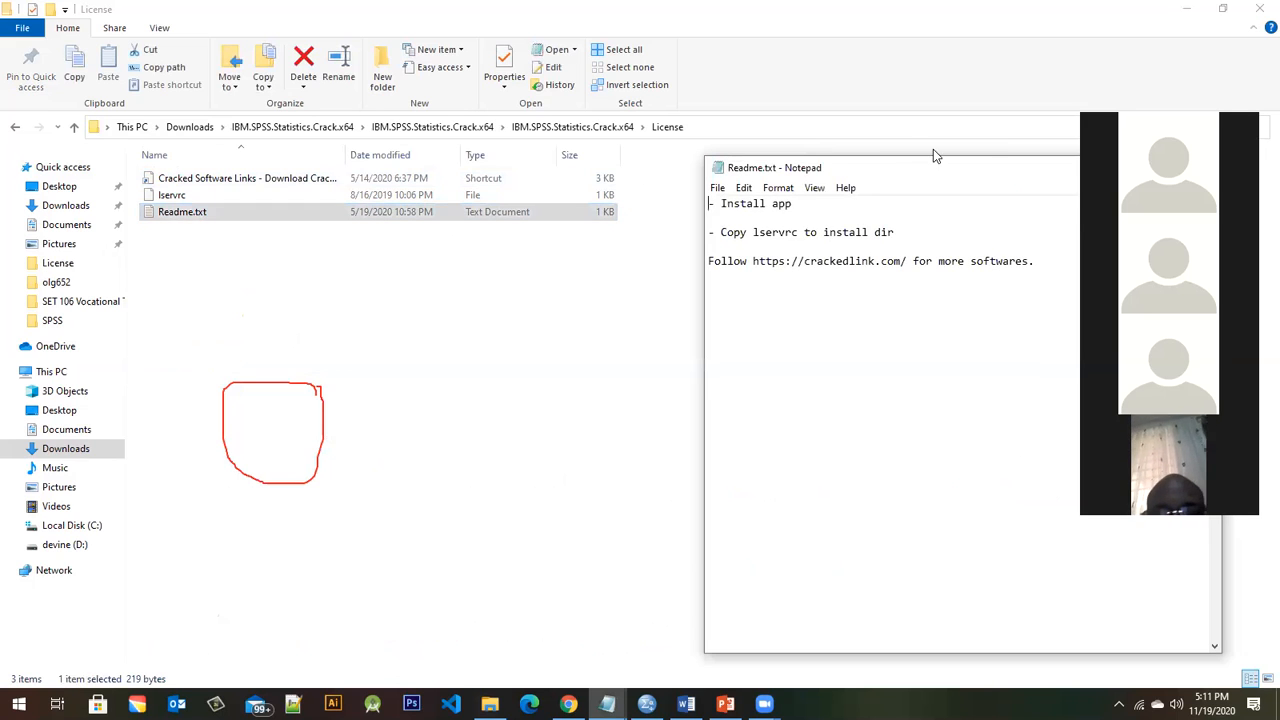
left_click_drag(930, 178, 664, 164)
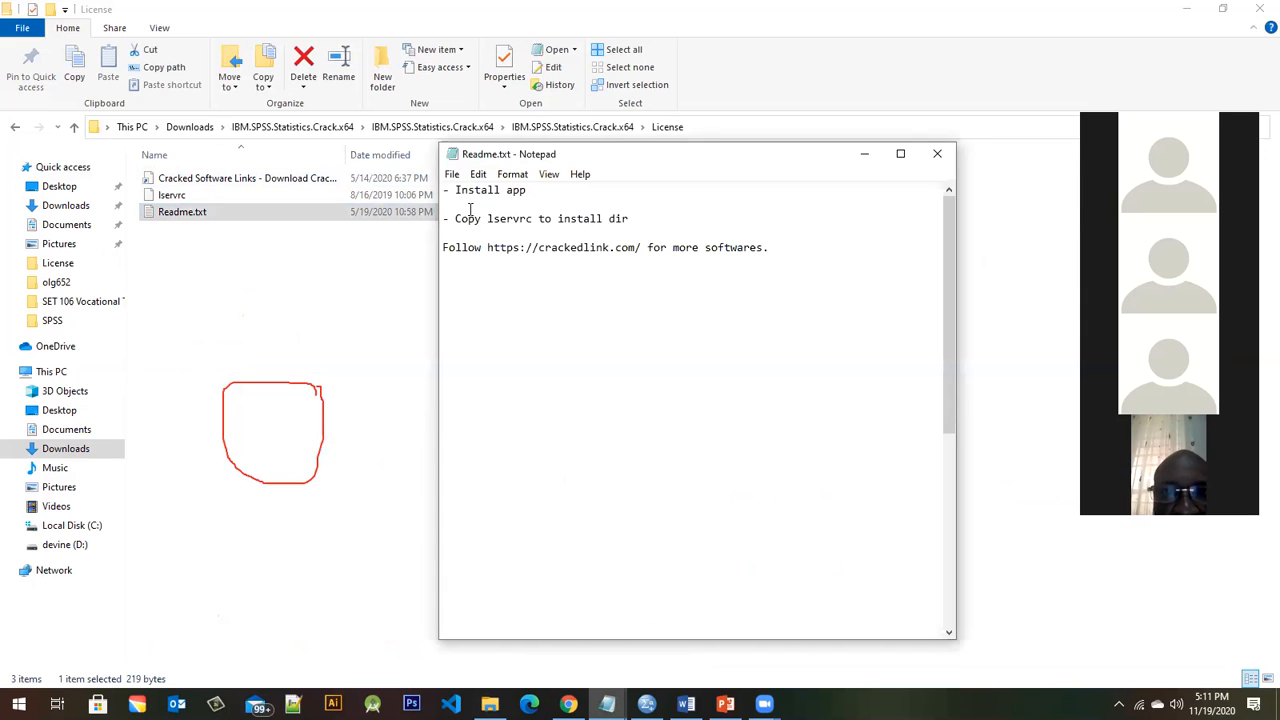
left_click_drag(527, 192, 460, 195)
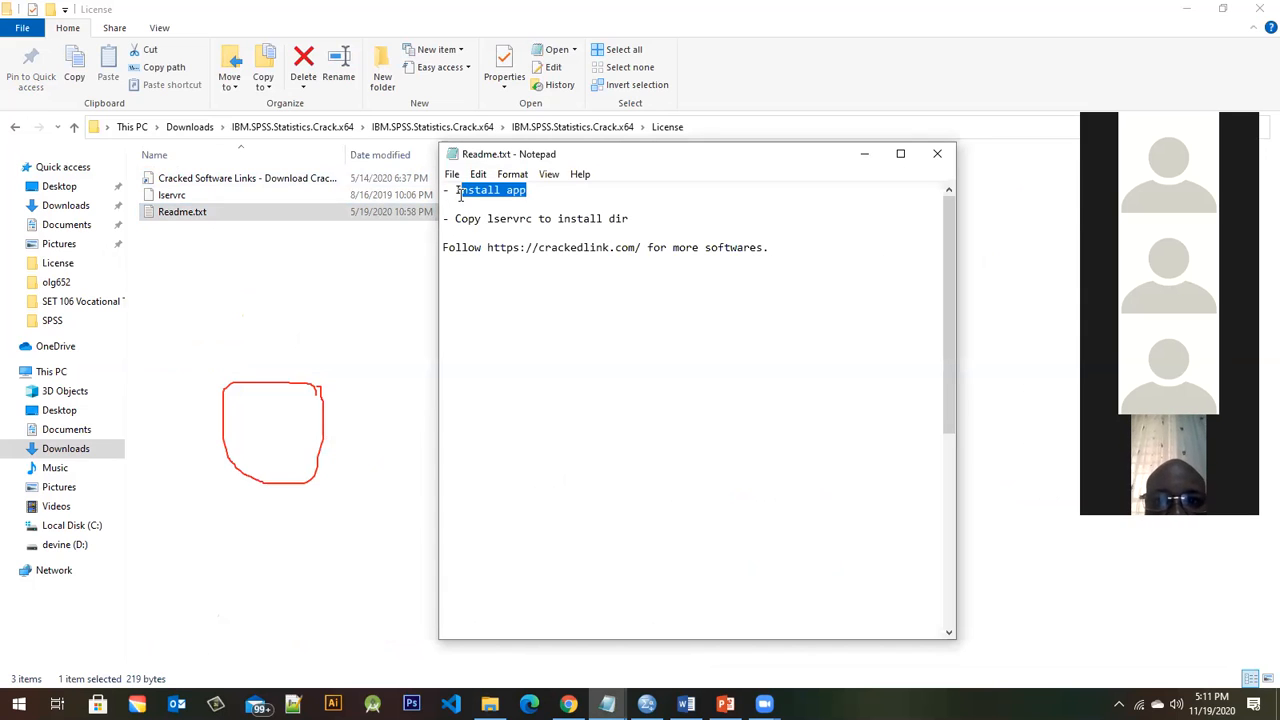
left_click(560, 190)
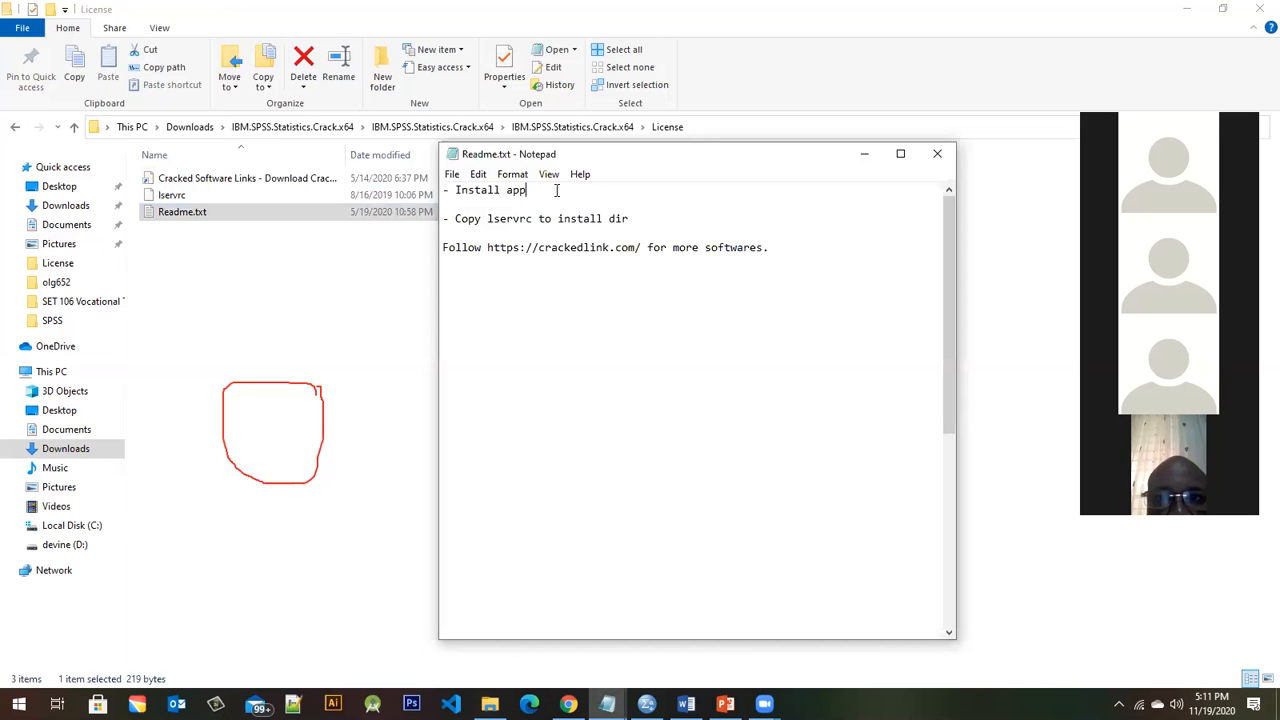
left_click_drag(643, 225, 492, 222)
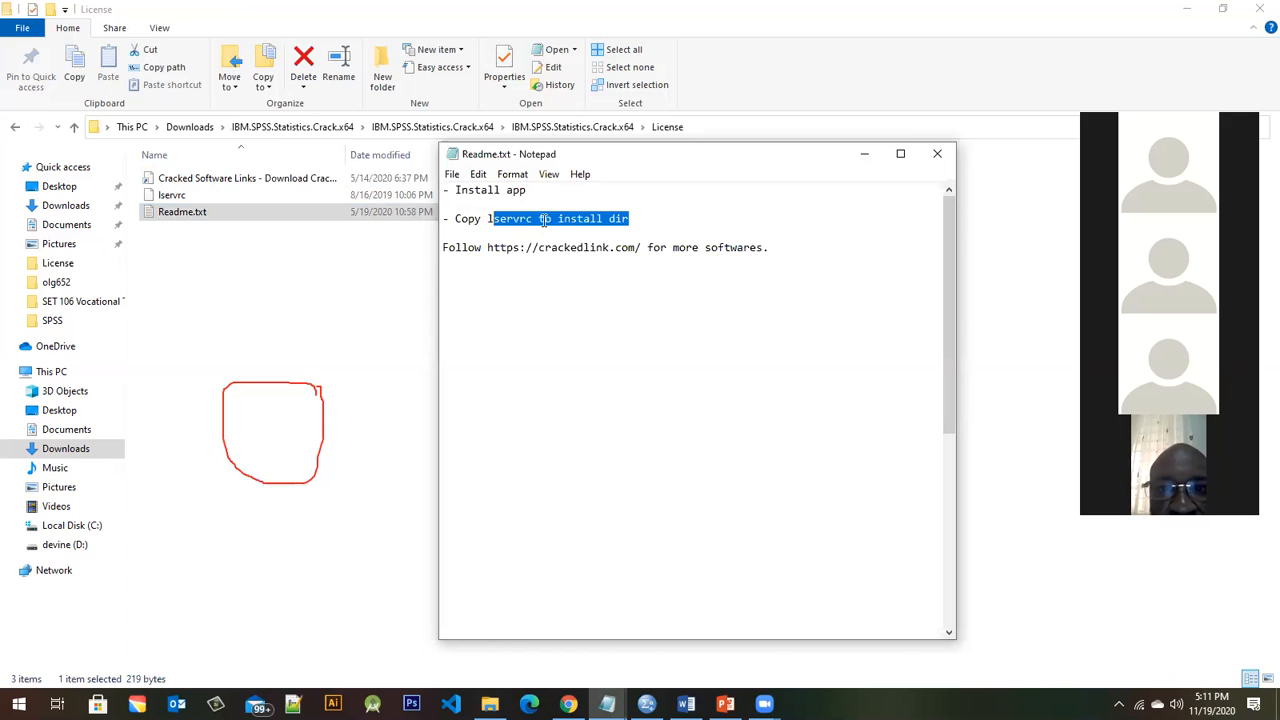
left_click(632, 221)
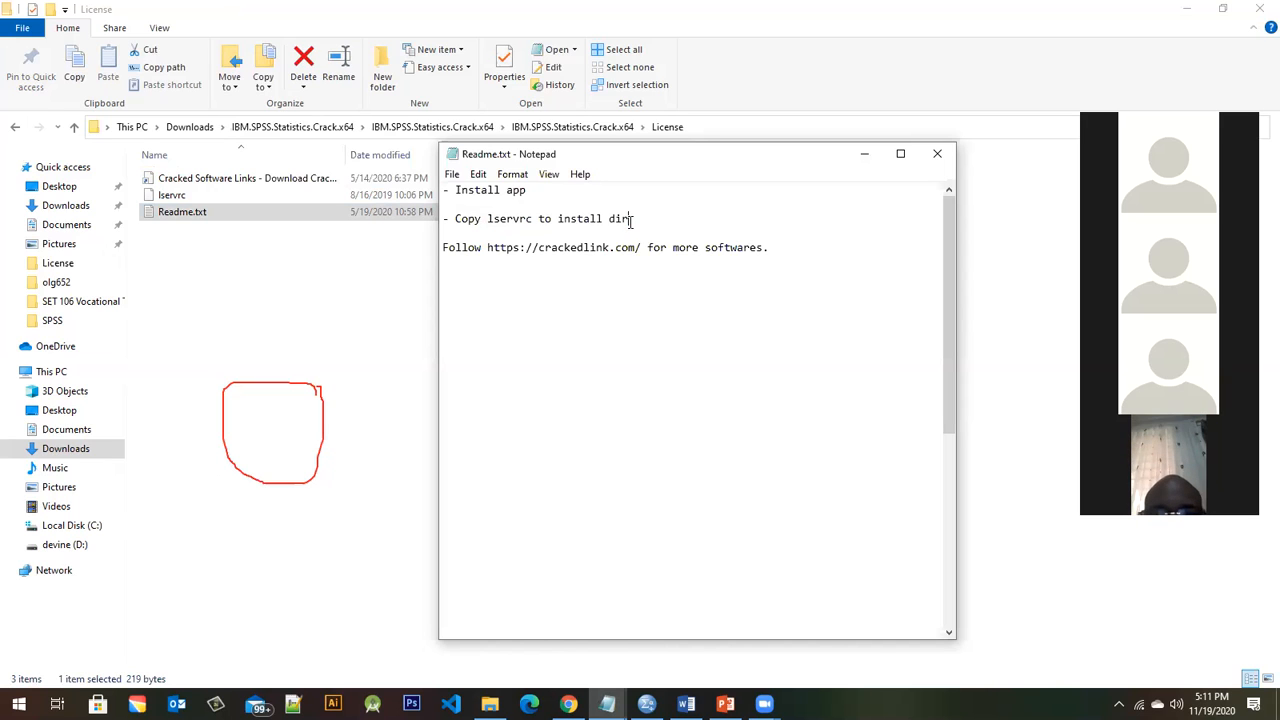
left_click(866, 154)
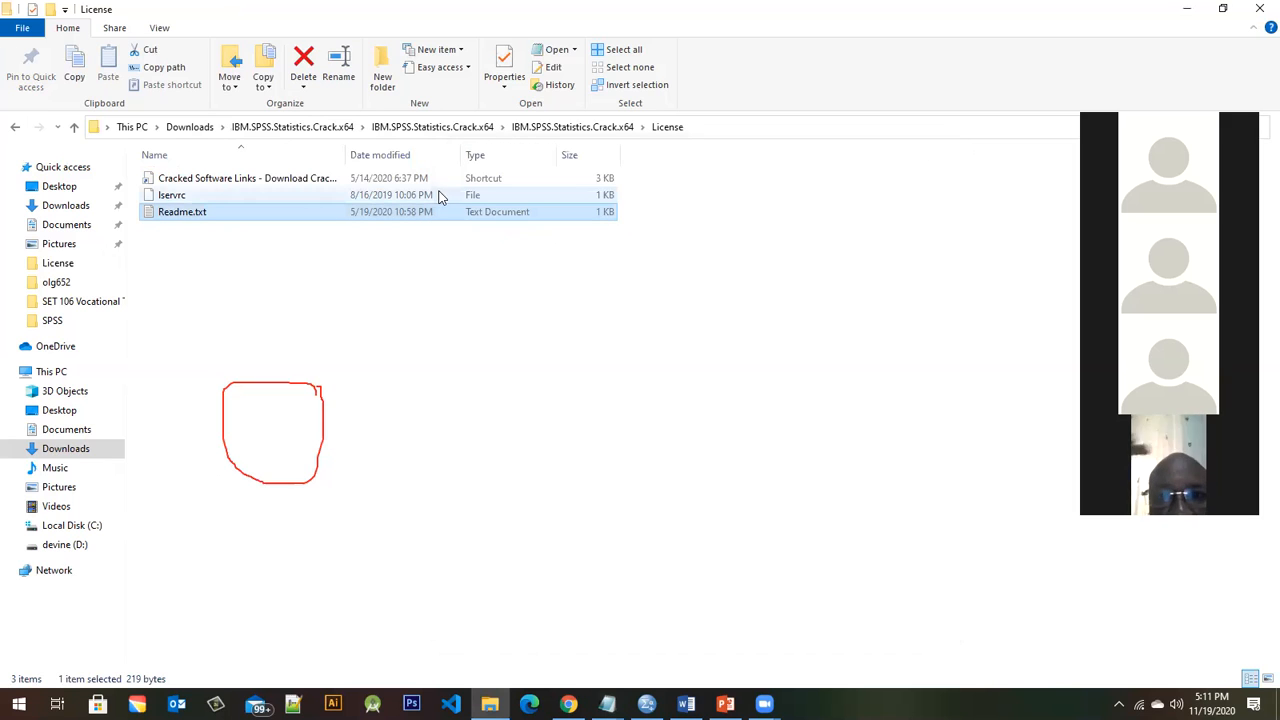
- Clear the red annotation and copy the lservrc file from the License folder
left_click(317, 196)
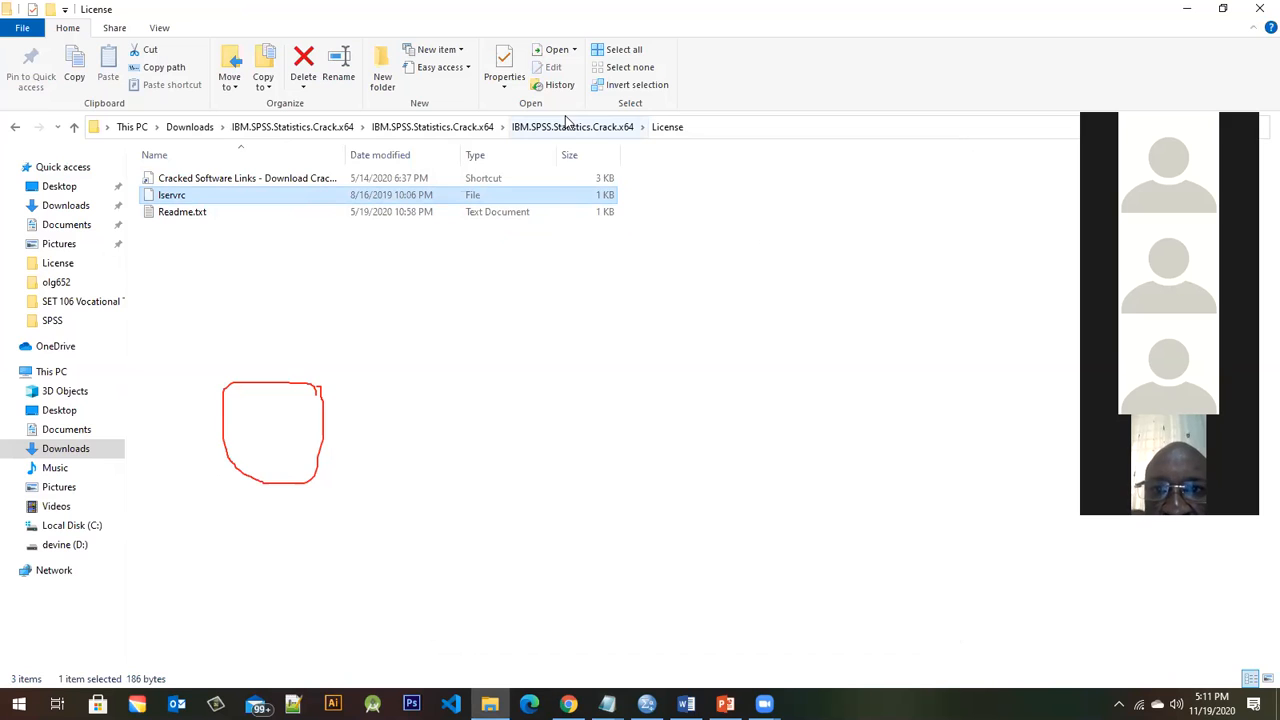
left_click(212, 191)
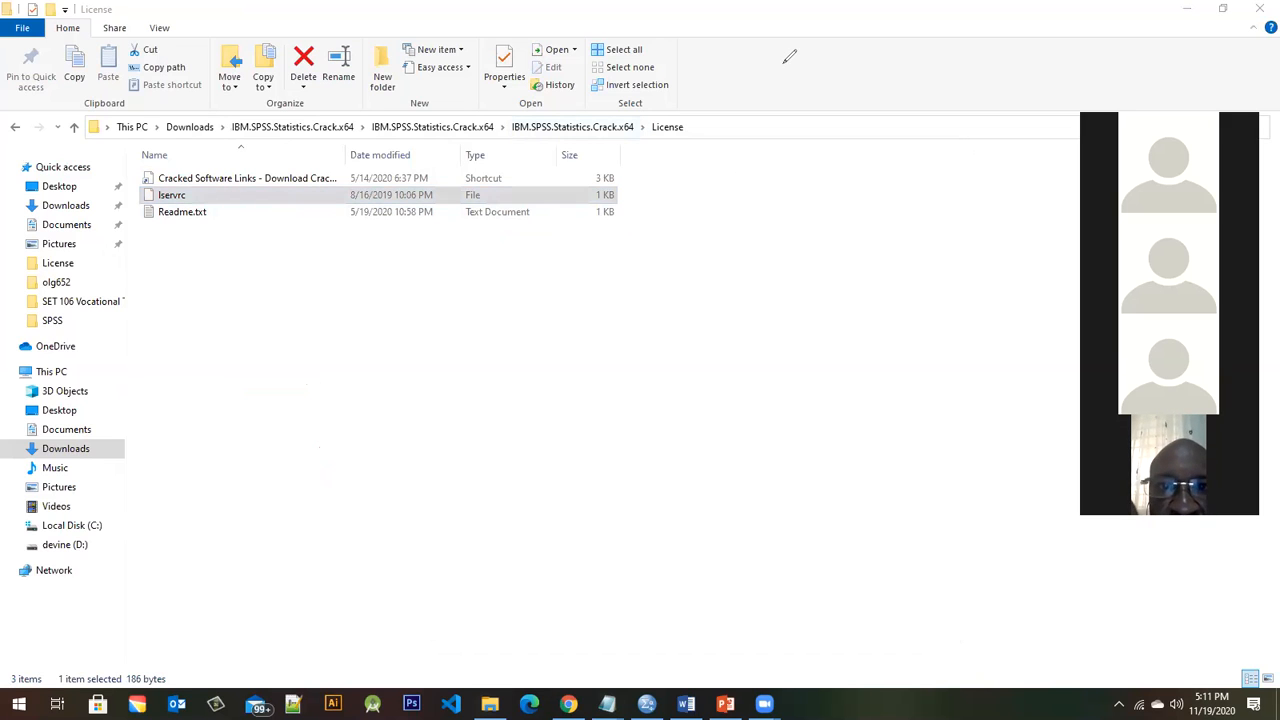
left_click(388, 200)
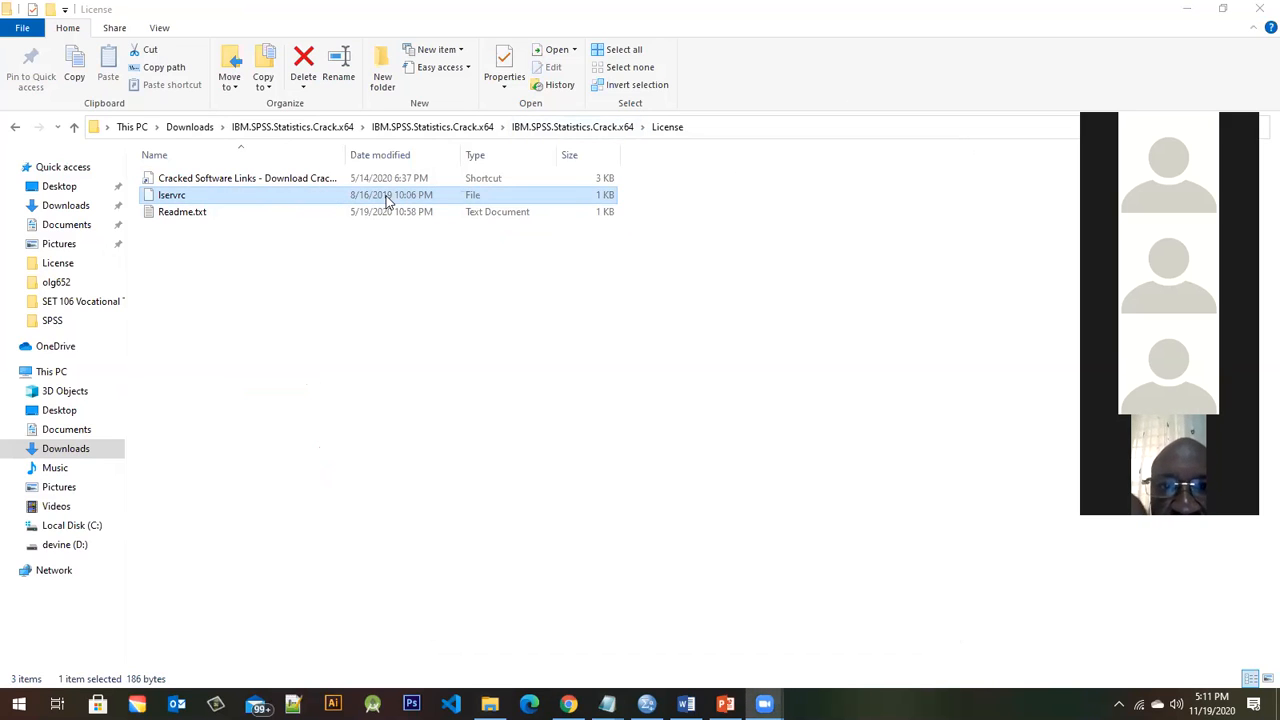
right_click(388, 200)
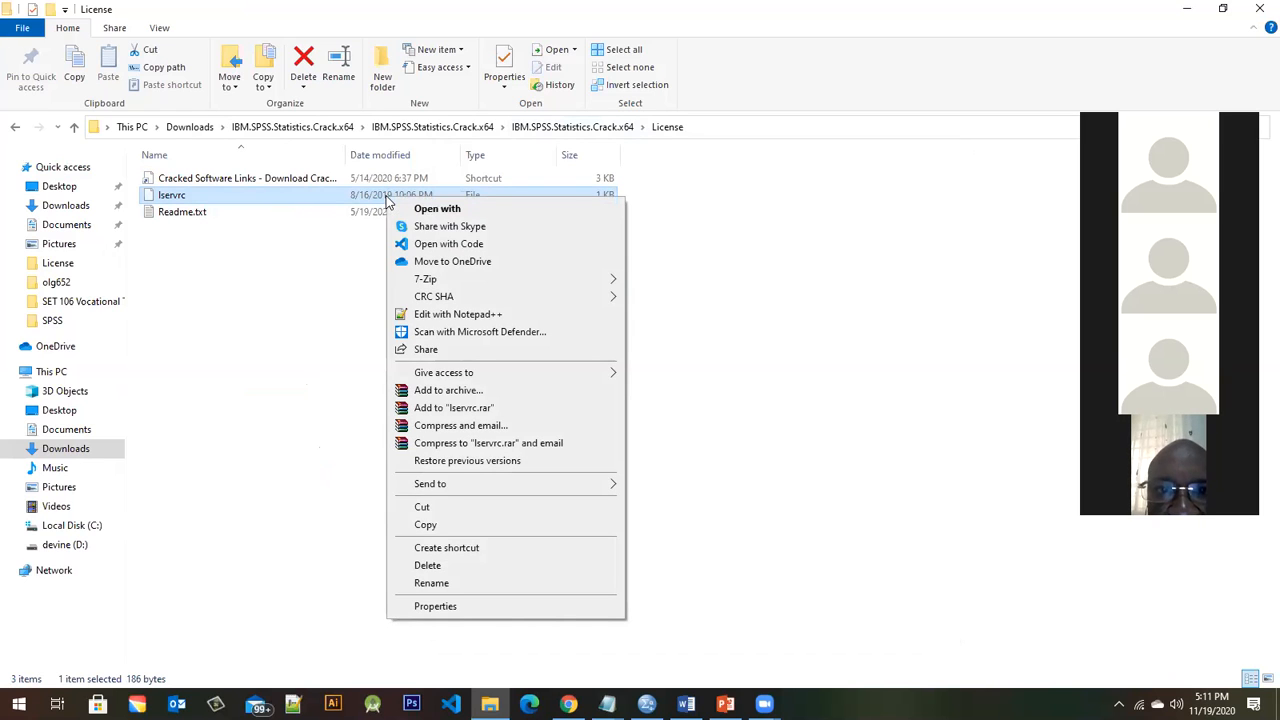
left_click(420, 524)
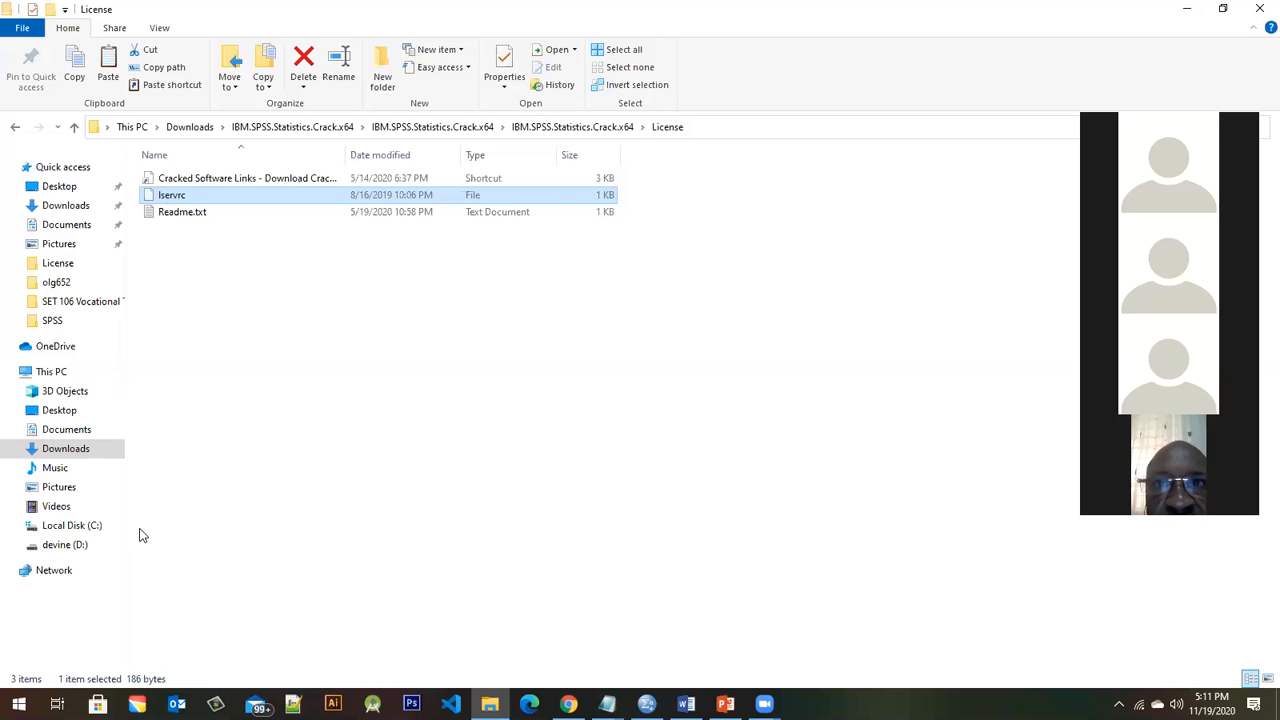
- Open the SPSS installation folder C:\Program Files\IBM\SPSS\Statistics\26
left_click(62, 528)
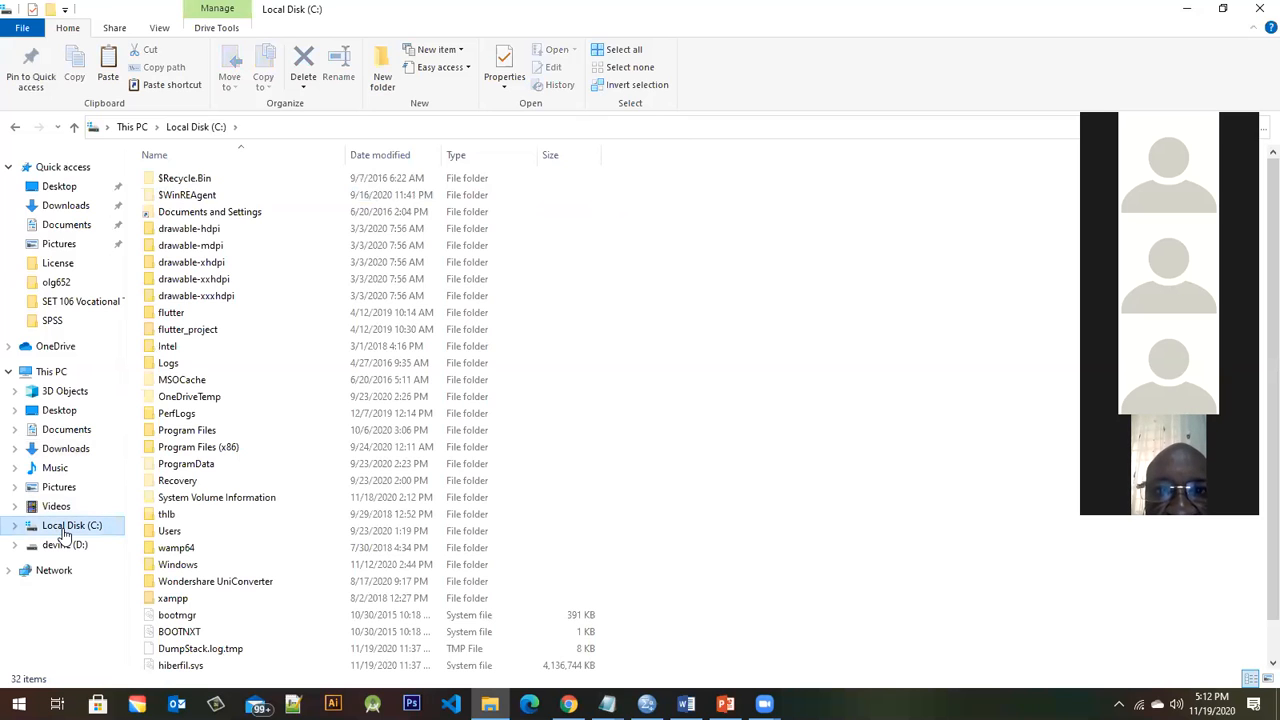
double_click(199, 432)
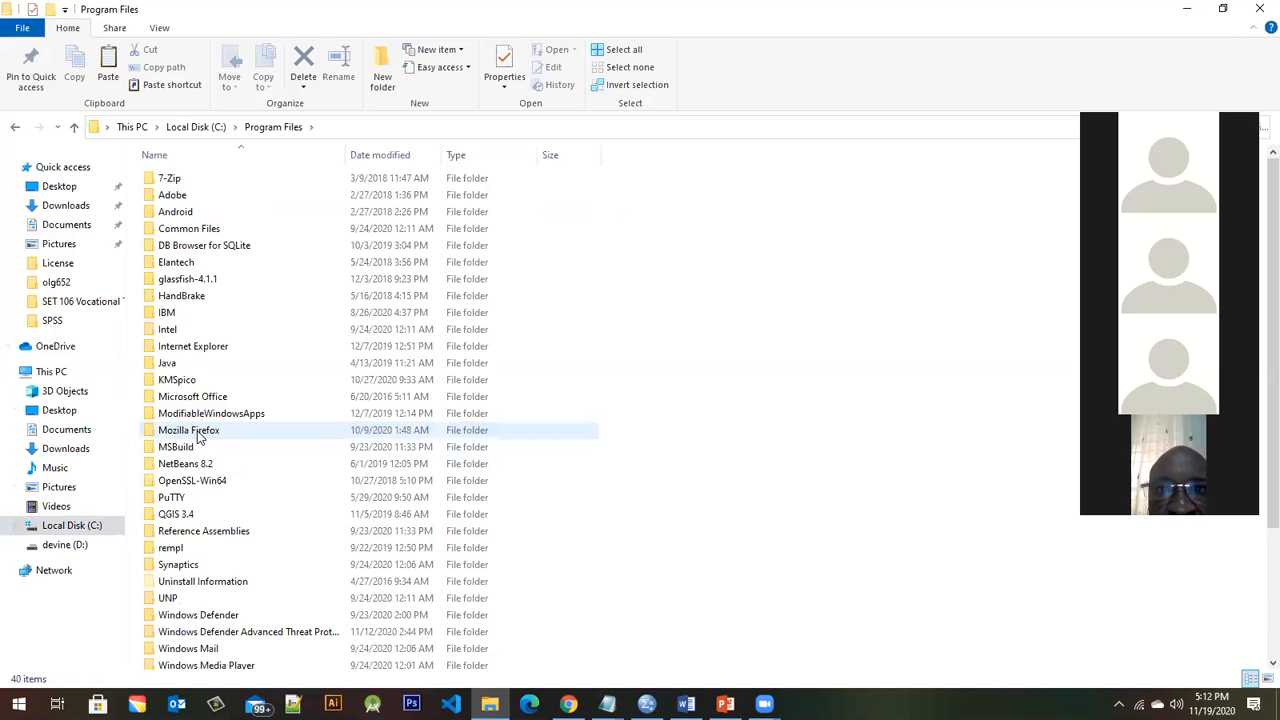
double_click(192, 317)
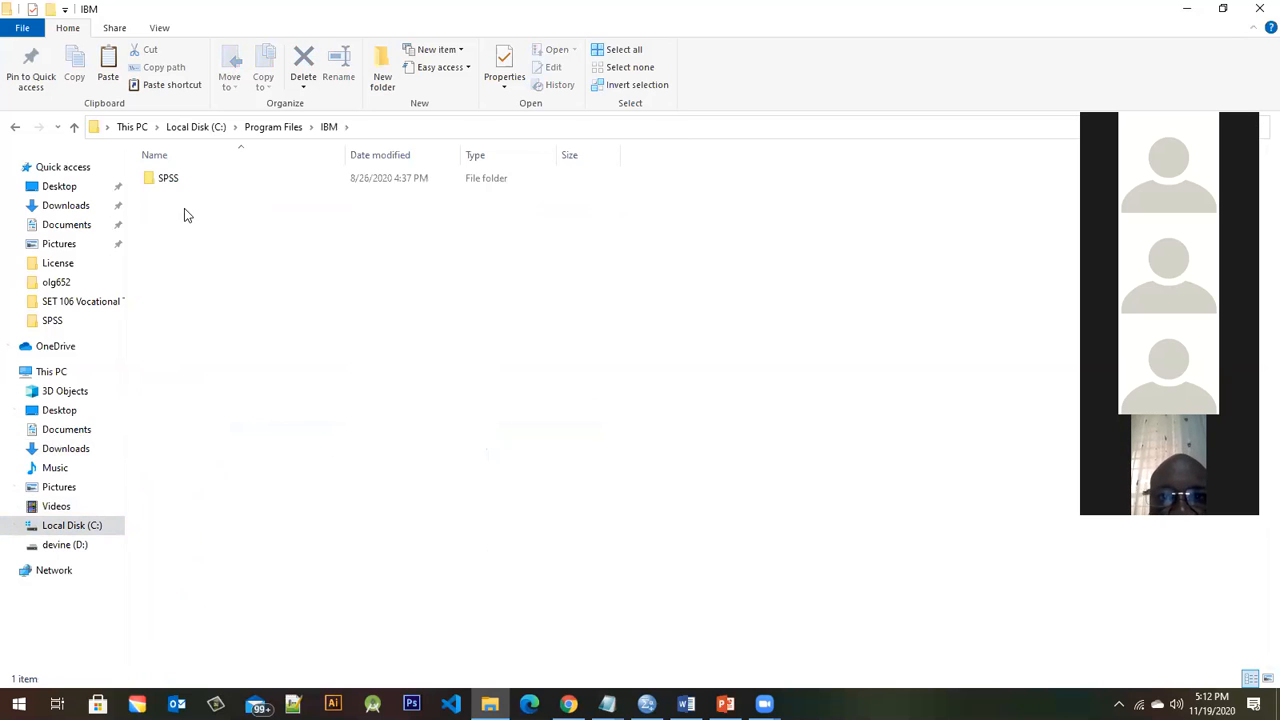
double_click(172, 178)
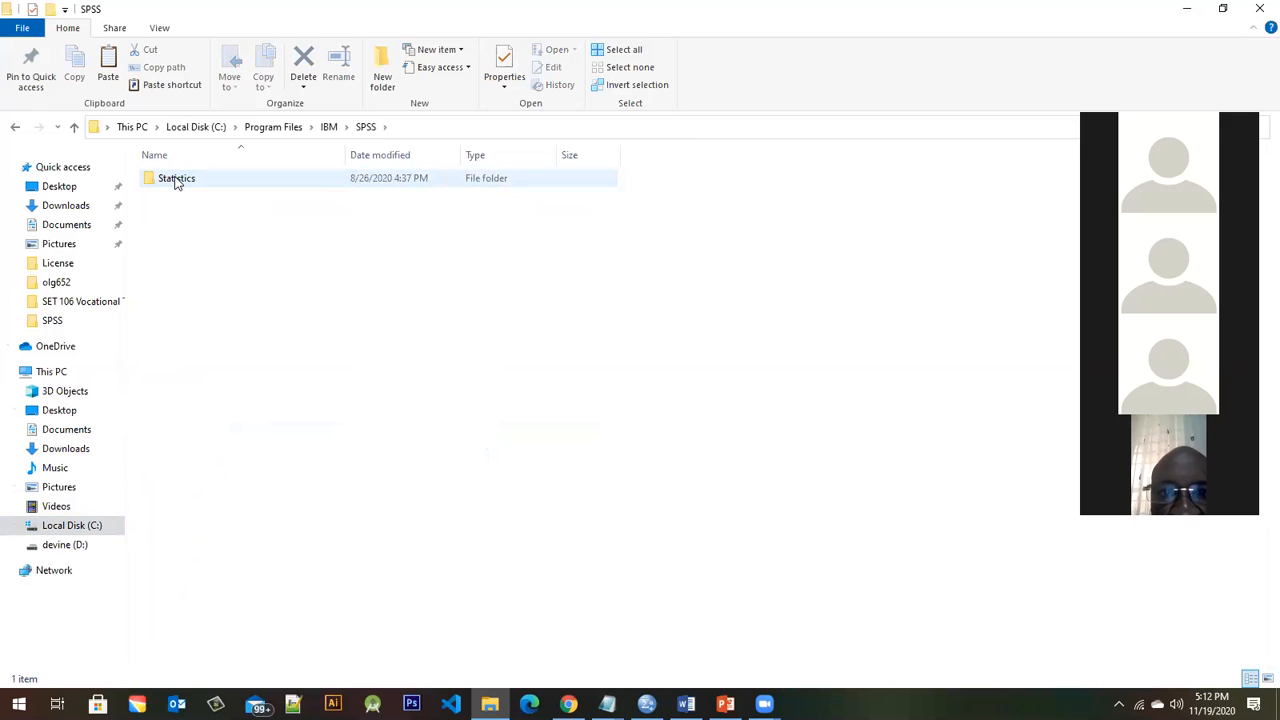
double_click(180, 178)
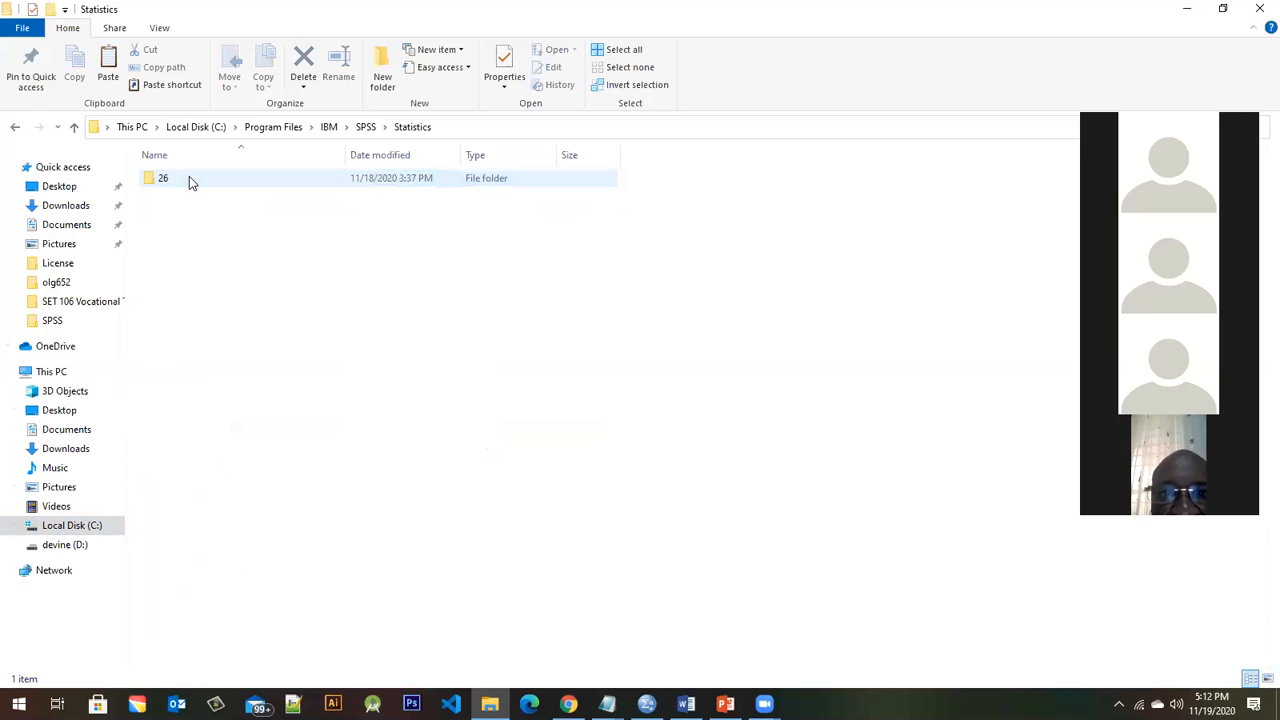
double_click(189, 178)
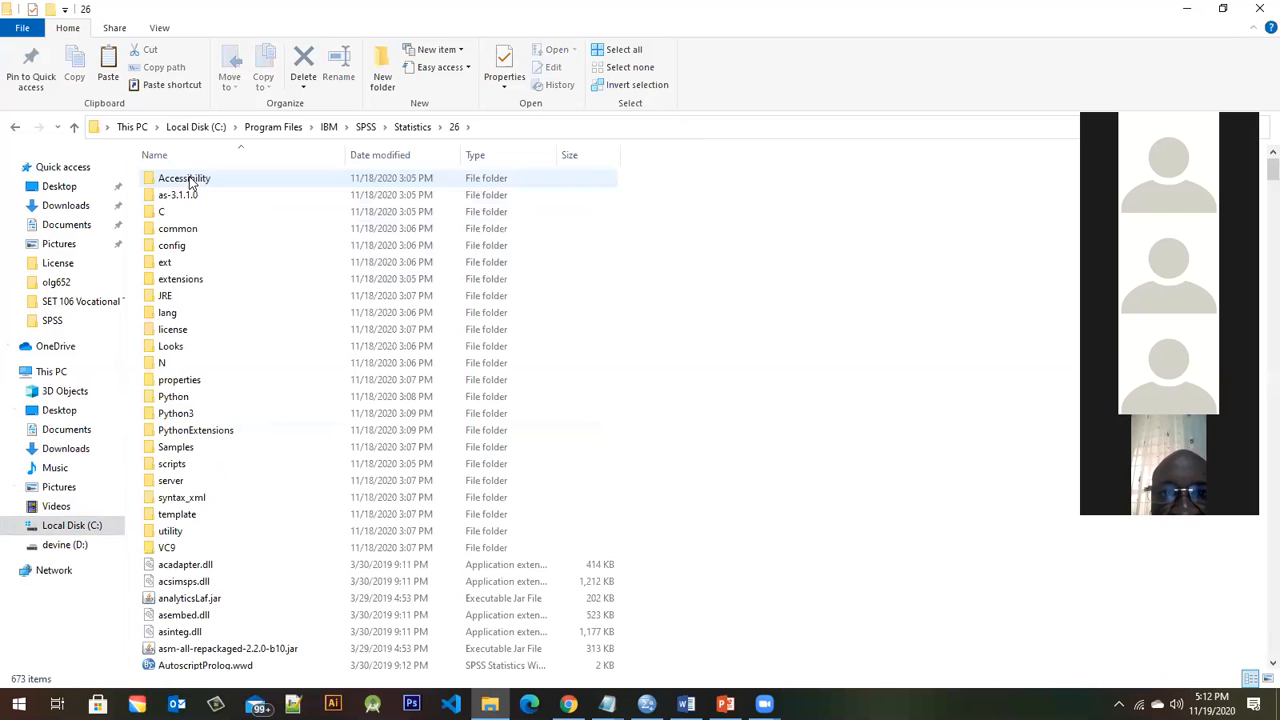
- Try to paste the copied lservrc file into the 26 folder, and cancel replacing the existing file
scroll(709, 387, "down", 10)
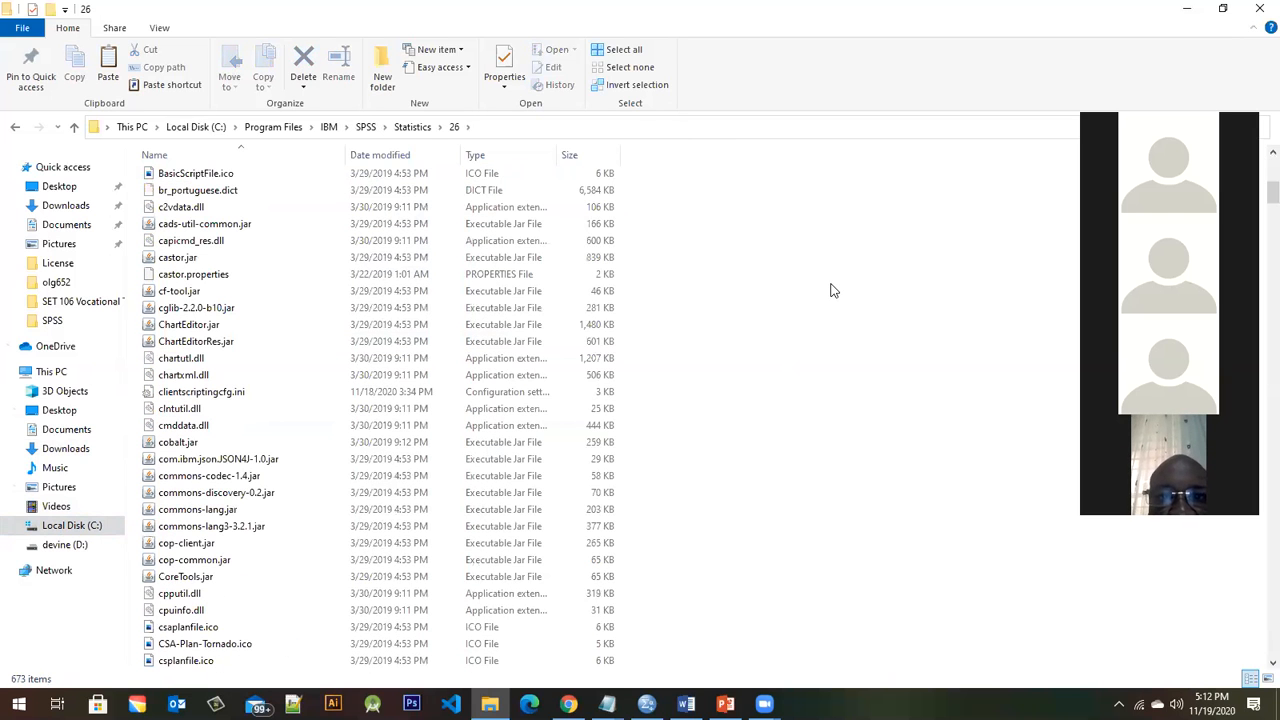
right_click(831, 289)
left_click(857, 396)
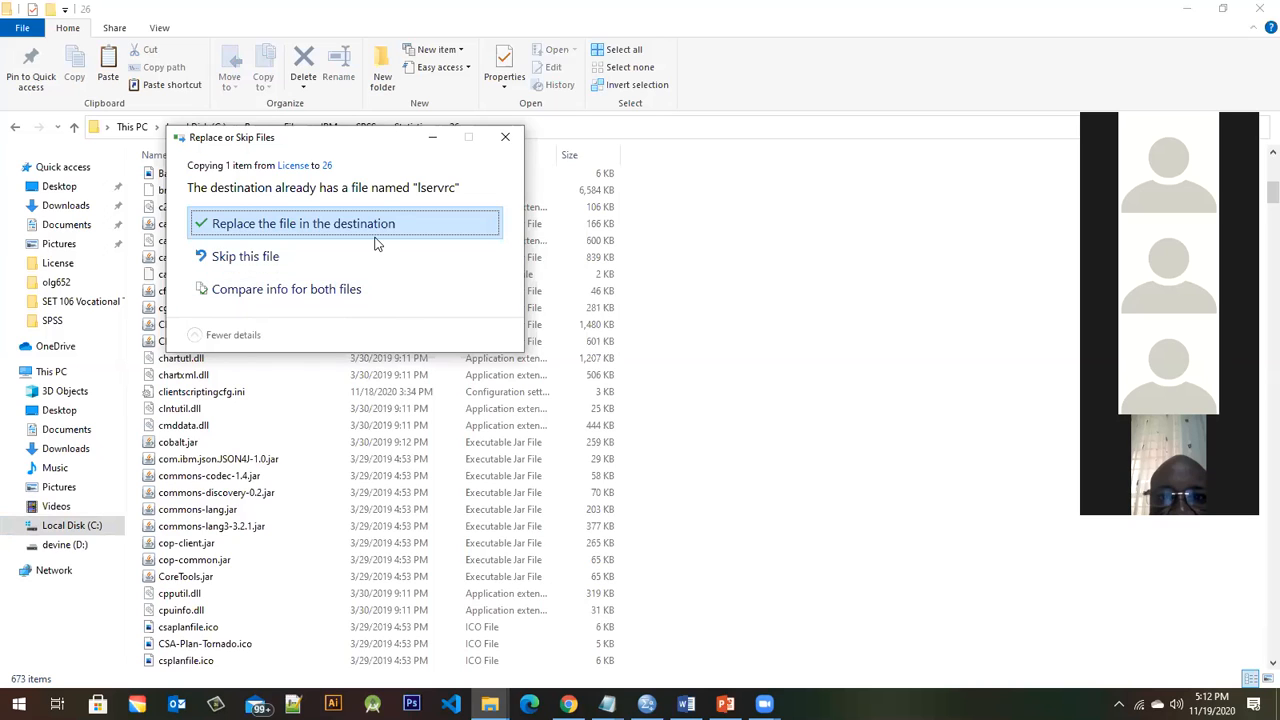
left_click(505, 138)
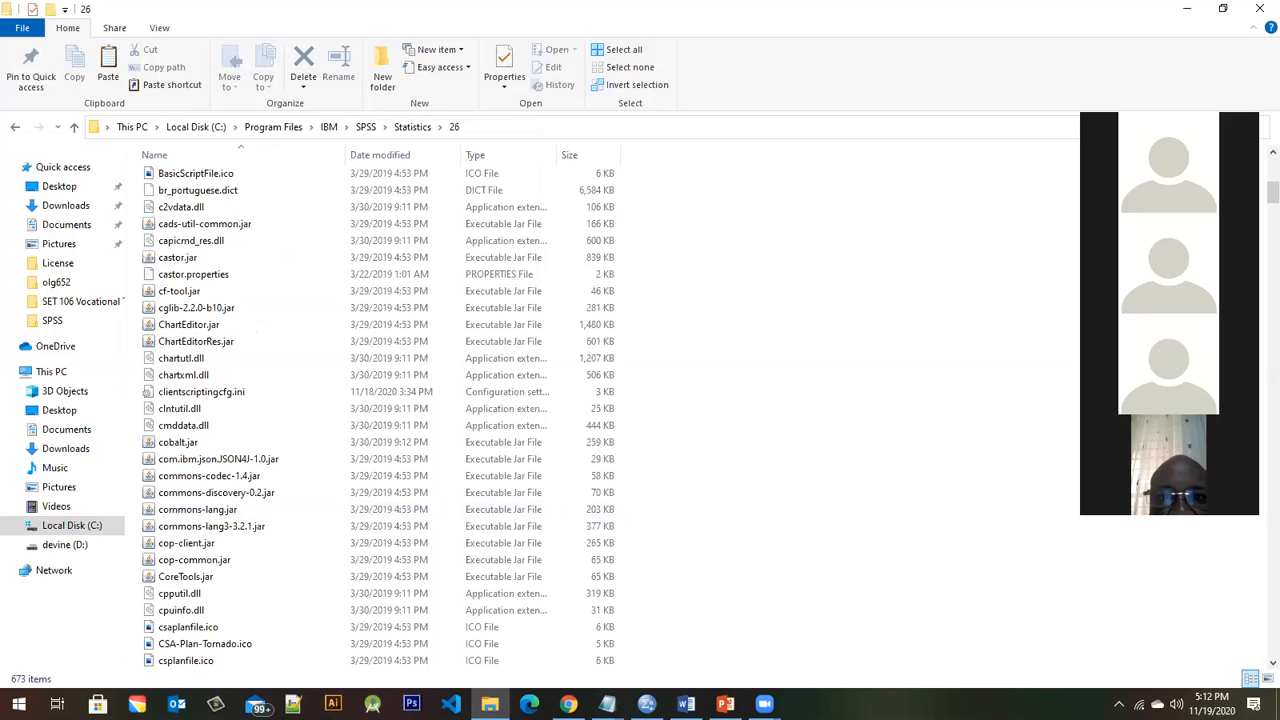
- Switch to the SPSS Data Editor and from there to the Practice 1.pptx presentation in PowerPoint
left_click(647, 704)
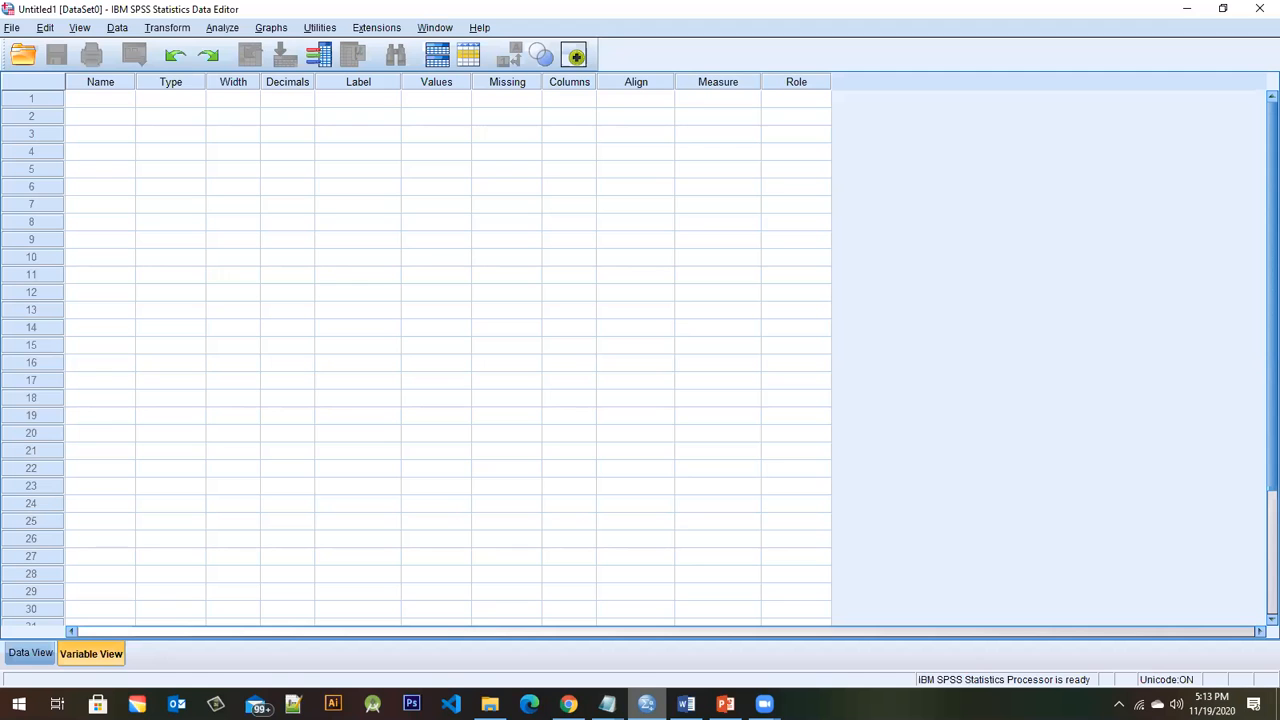
left_click(725, 704)
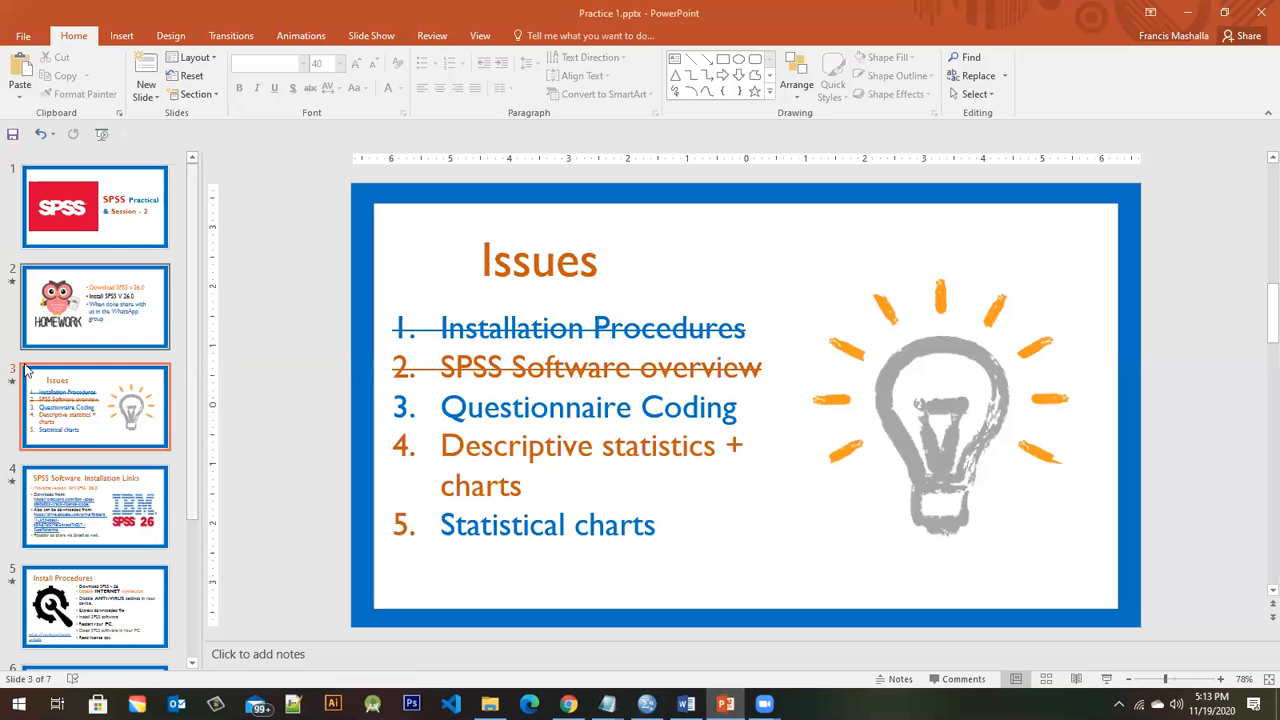
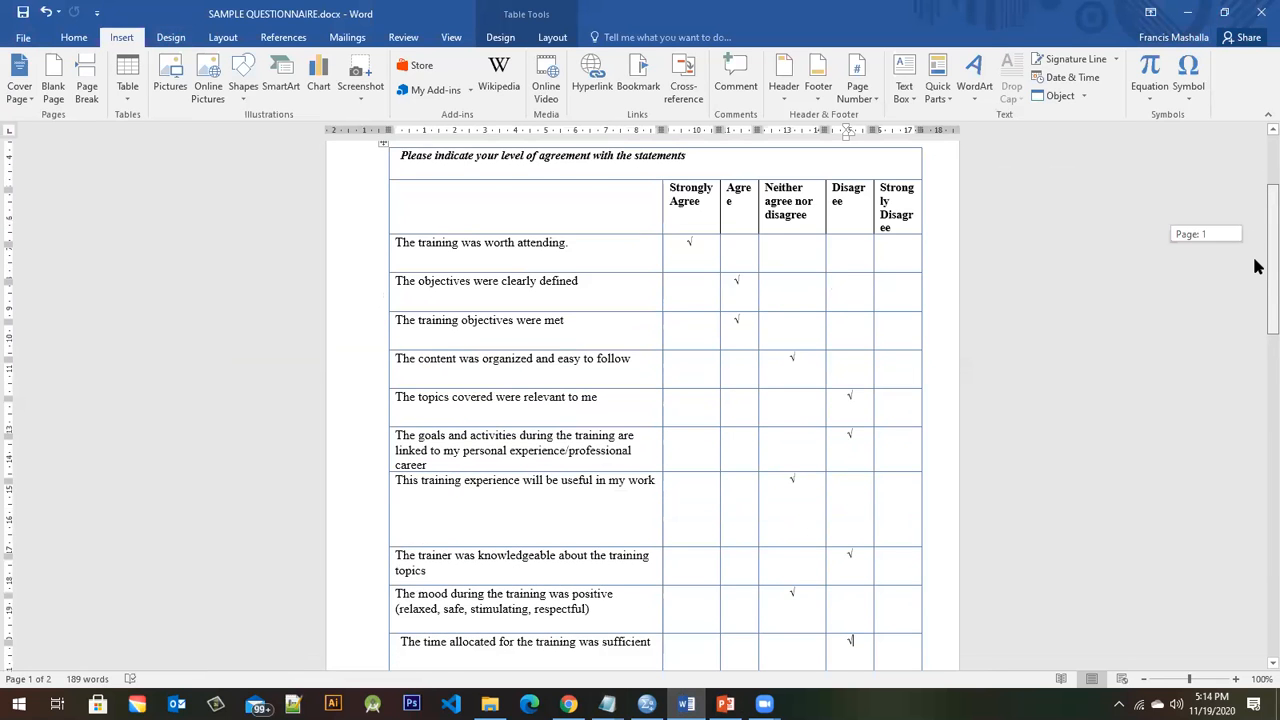
- Review the rating table and the open comment questions of SAMPLE QUESTIONNAIRE.docx in Word
scroll(1258, 267, "up", 2)
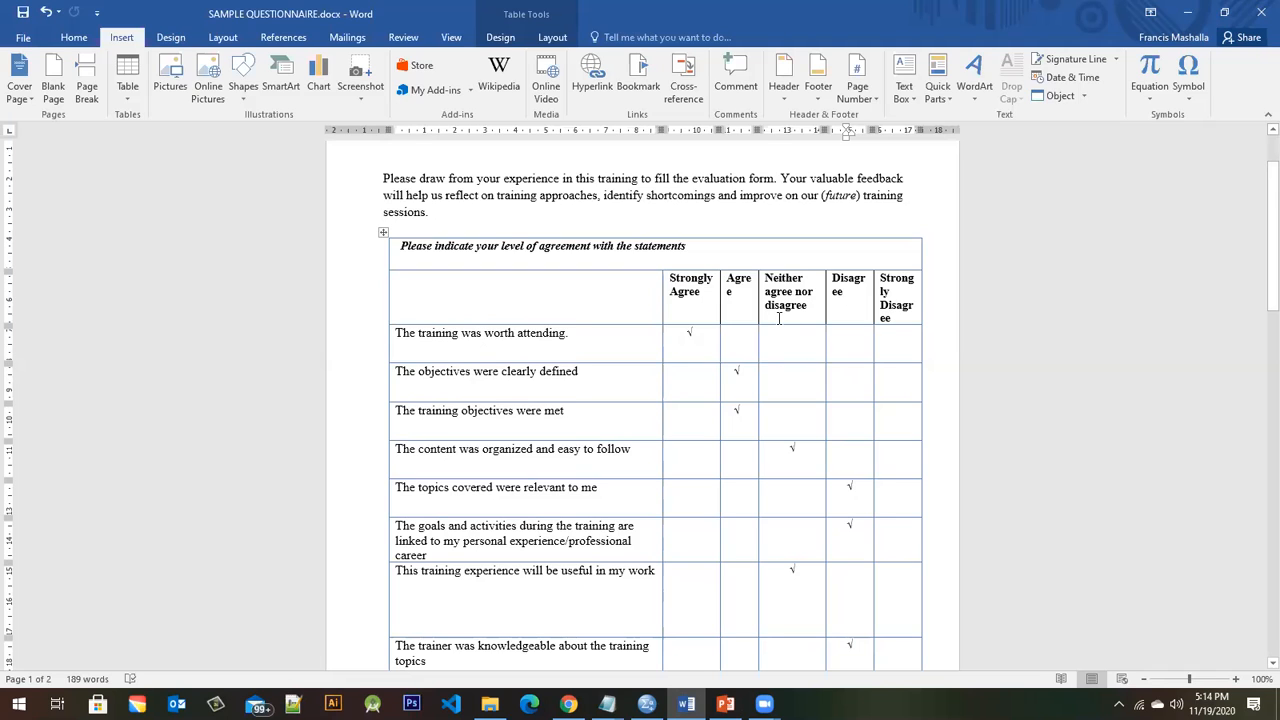
left_click_drag(1272, 322, 1257, 389)
scroll(578, 381, "down", 10)
scroll(578, 381, "up", 6)
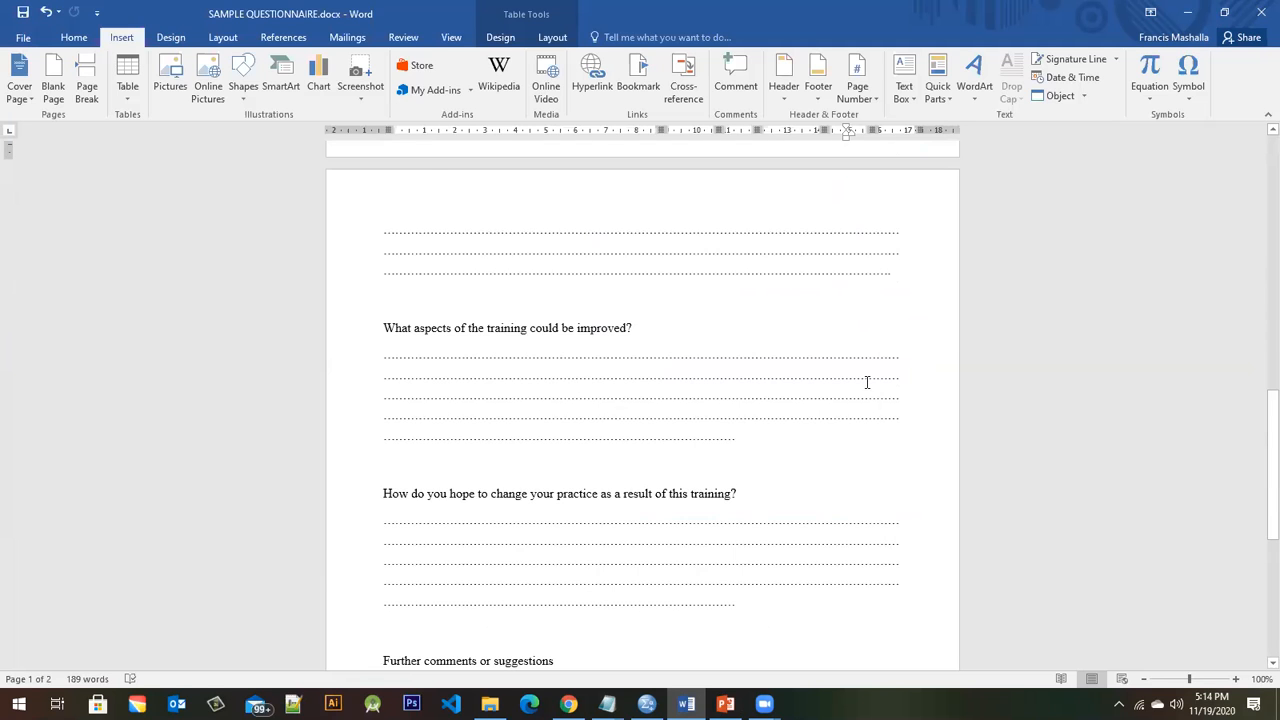
scroll(862, 366, "up", 6)
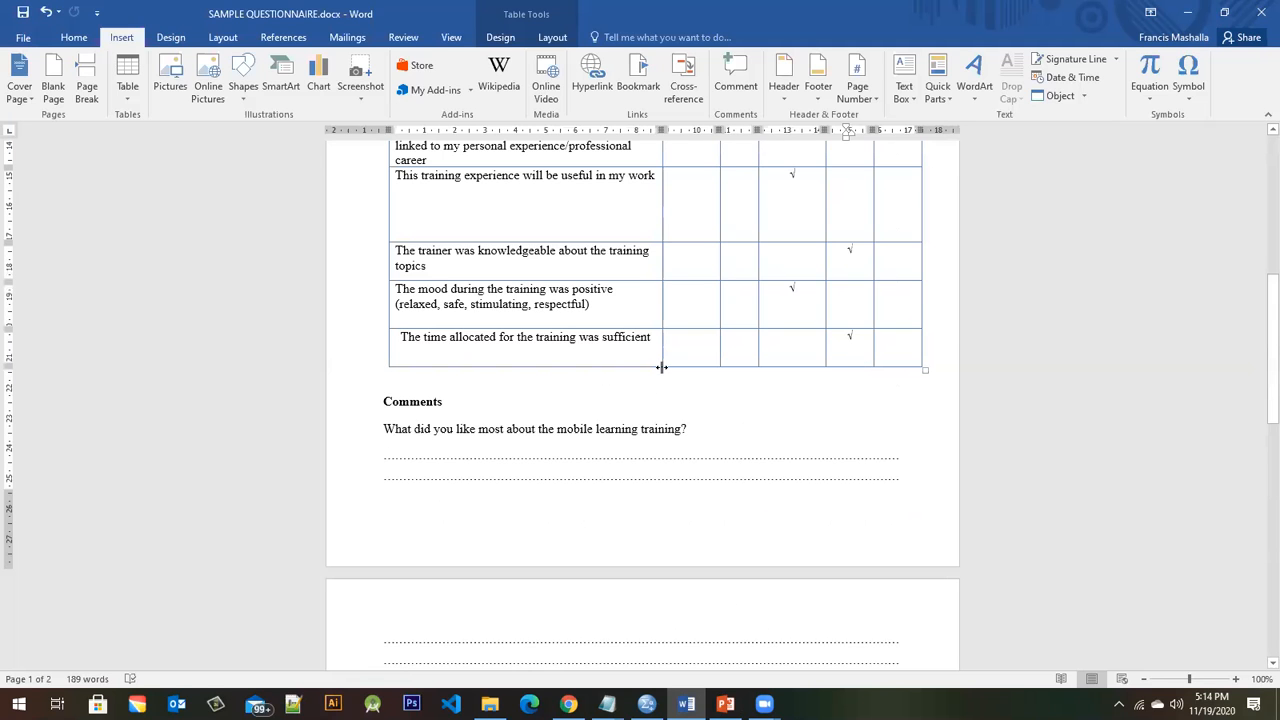
scroll(662, 366, "up", 3)
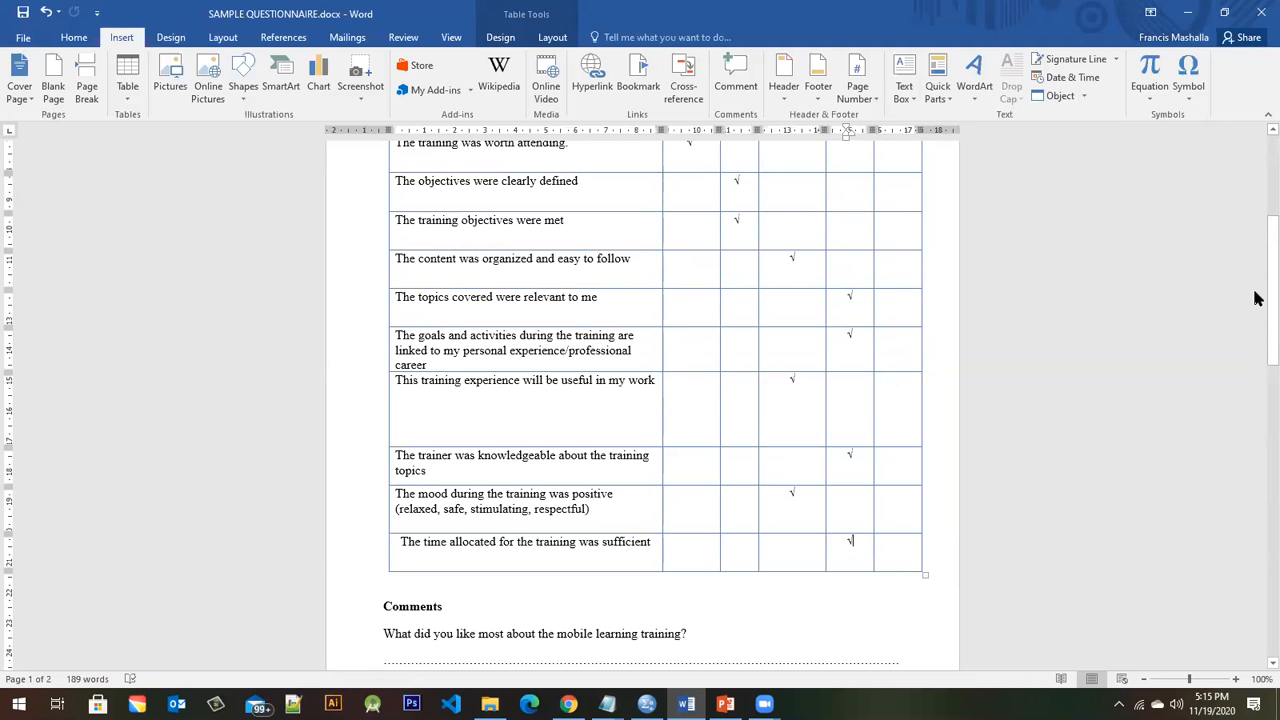
left_click_drag(1257, 293, 1257, 253)
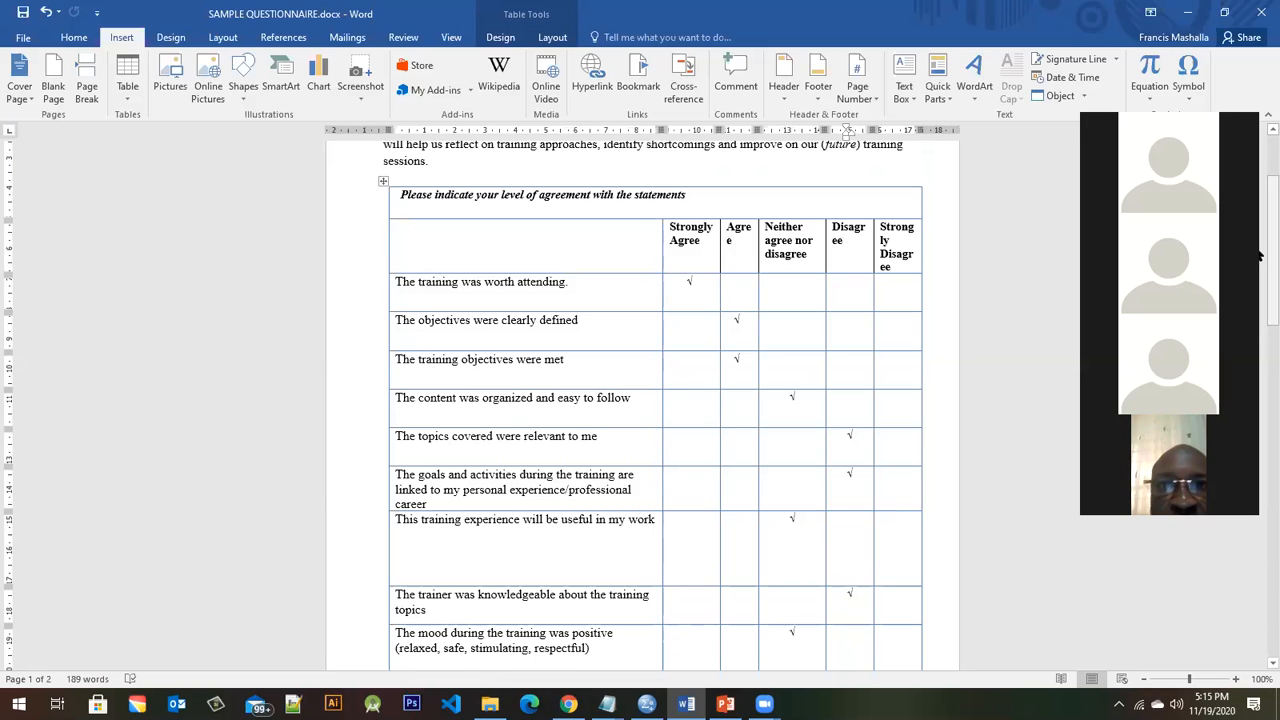
- Add the code (q1) after "The training was worth attending." and (q2) after "The objectives were clearly defined"
left_click(590, 284)
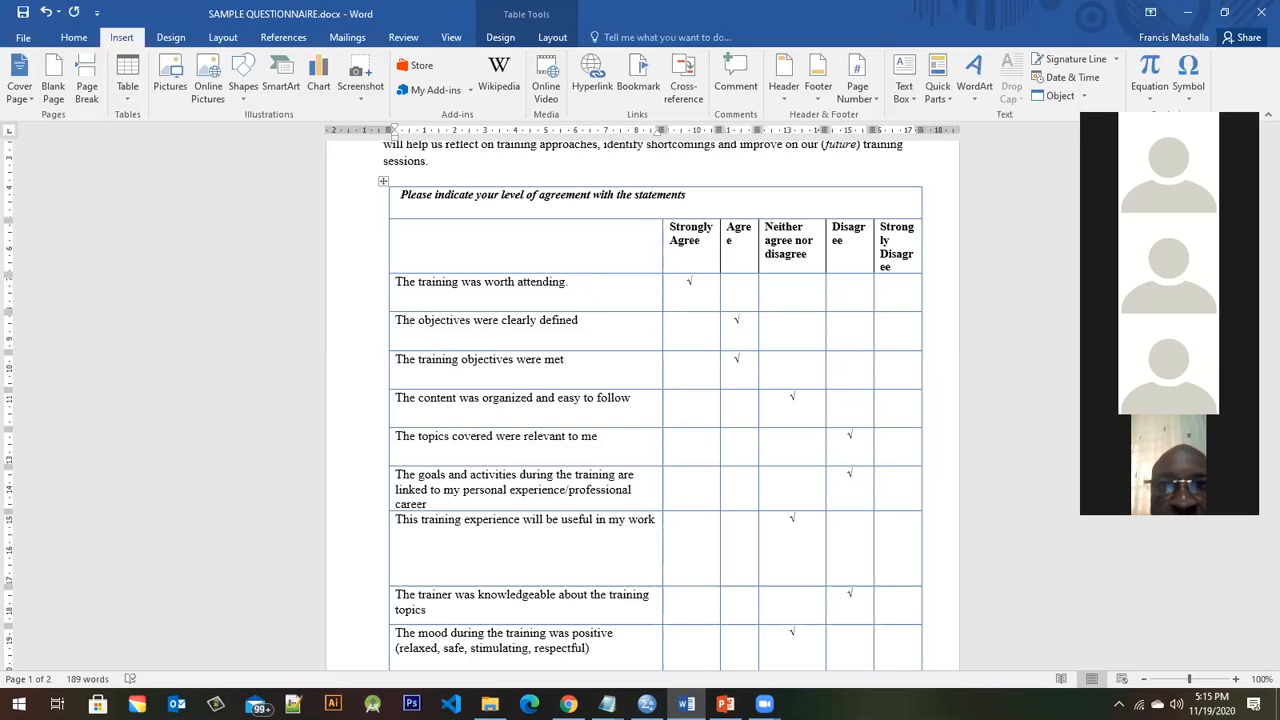
type("()")
key("Left")
type("q1")
key("Down")
type("()")
key("Left")
type("q2")
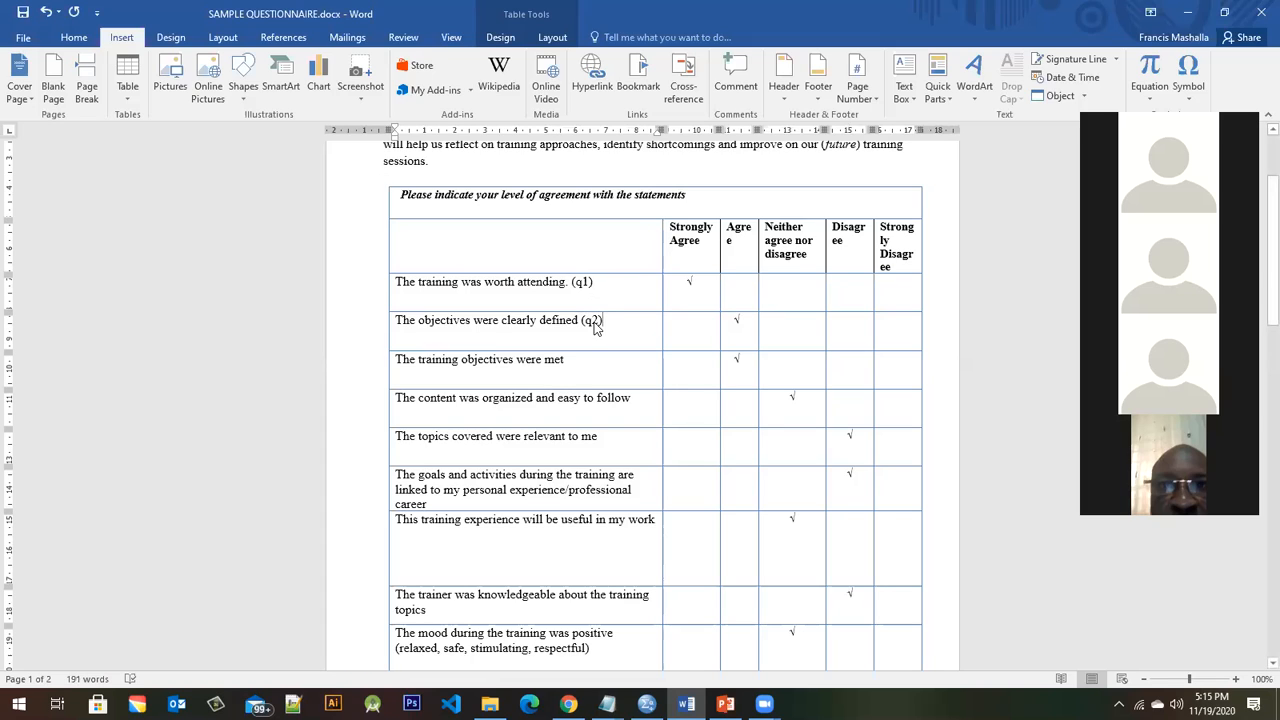
- Reuse a copy of the (q2) code to label the training objectives statement (q3) and the content organization statement (q4)
left_click_drag(581, 321, 602, 321)
key("ctrl+c")
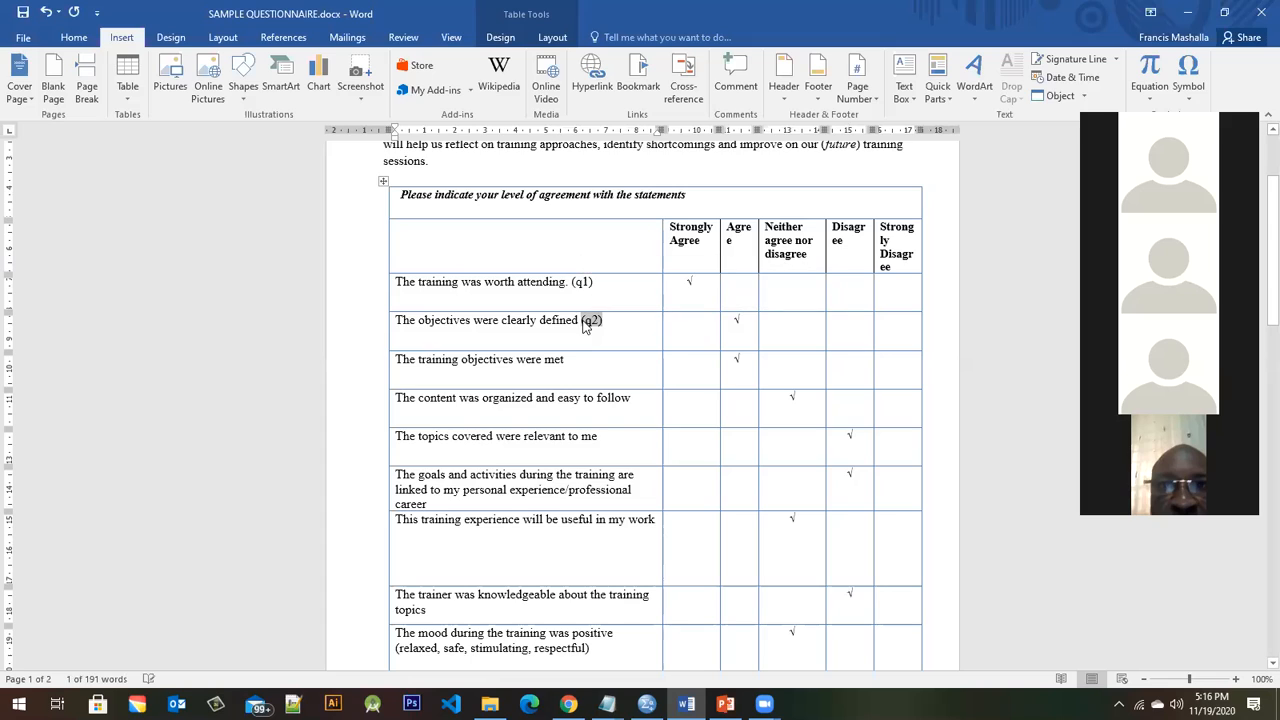
left_click(590, 363)
key("ctrl+v")
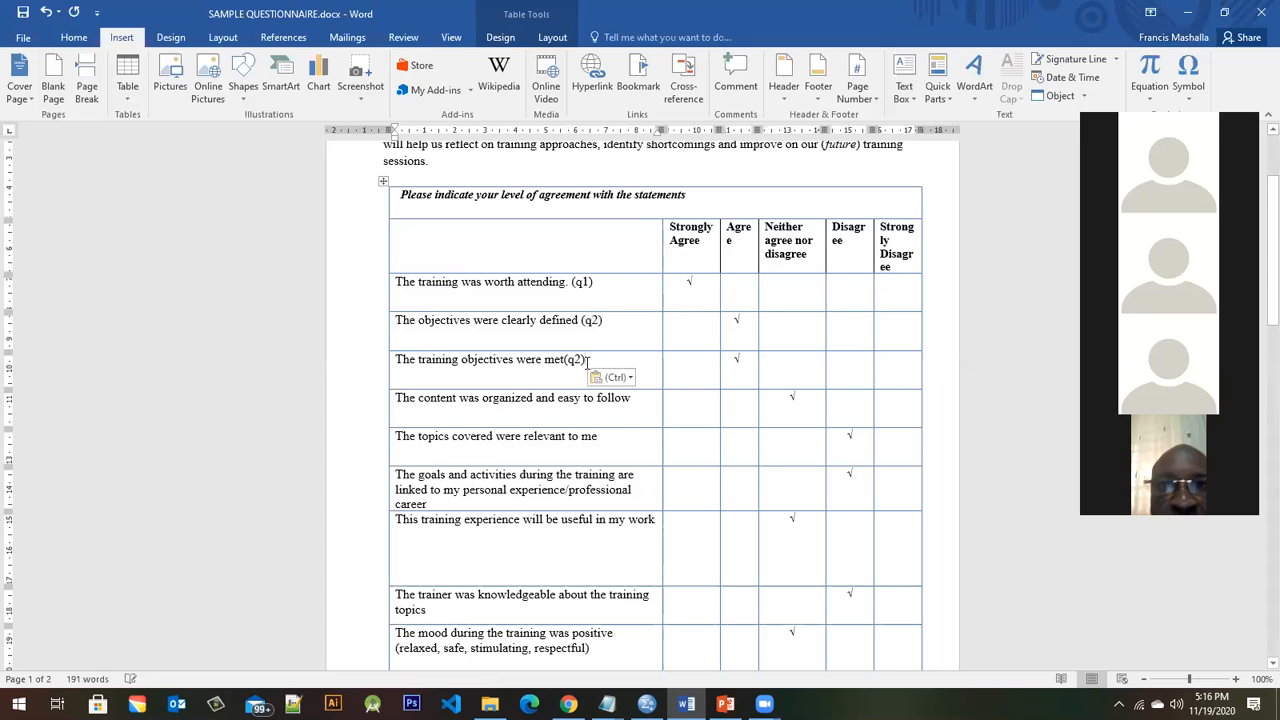
key("BackSpace")
type("3")
left_click(637, 401)
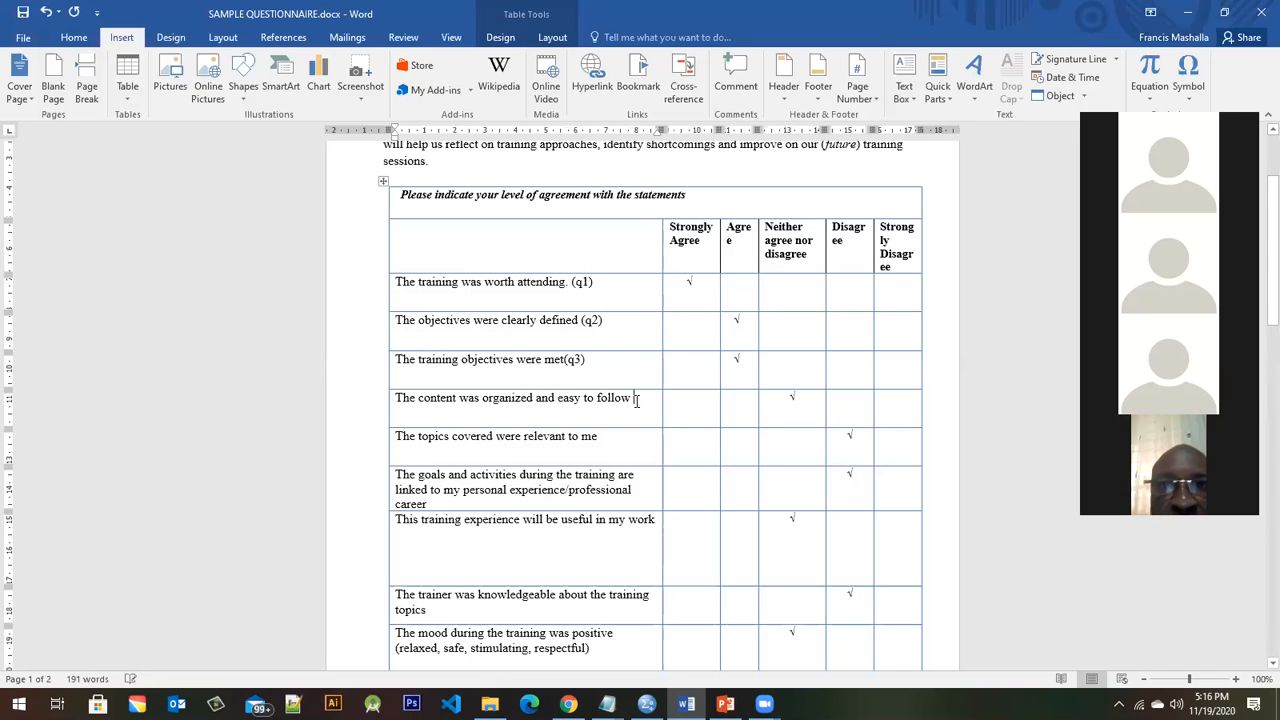
key("ctrl+v")
key("BackSpace")
type("4")
- Add (q5) after "The topics covered were relevant to me" and (q6) before "career" in the goals and activities statement
left_click(617, 436)
key("ctrl+v")
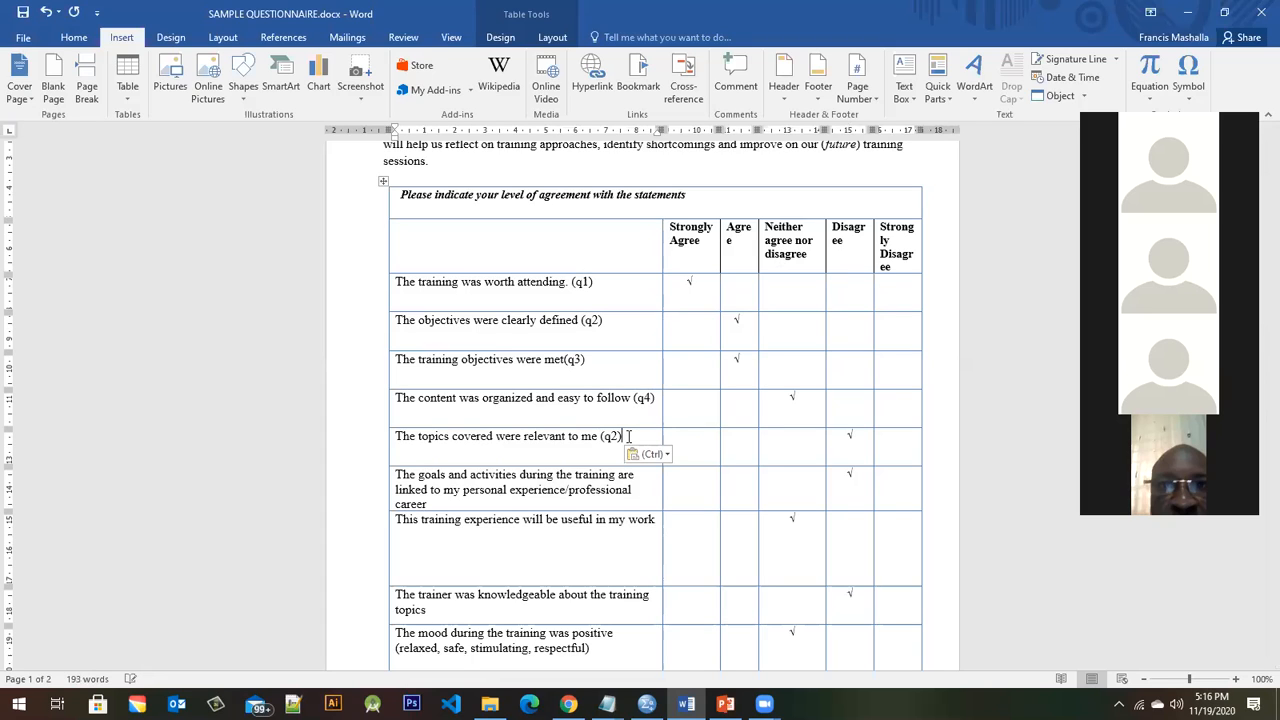
key("Left")
key("BackSpace")
type("5")
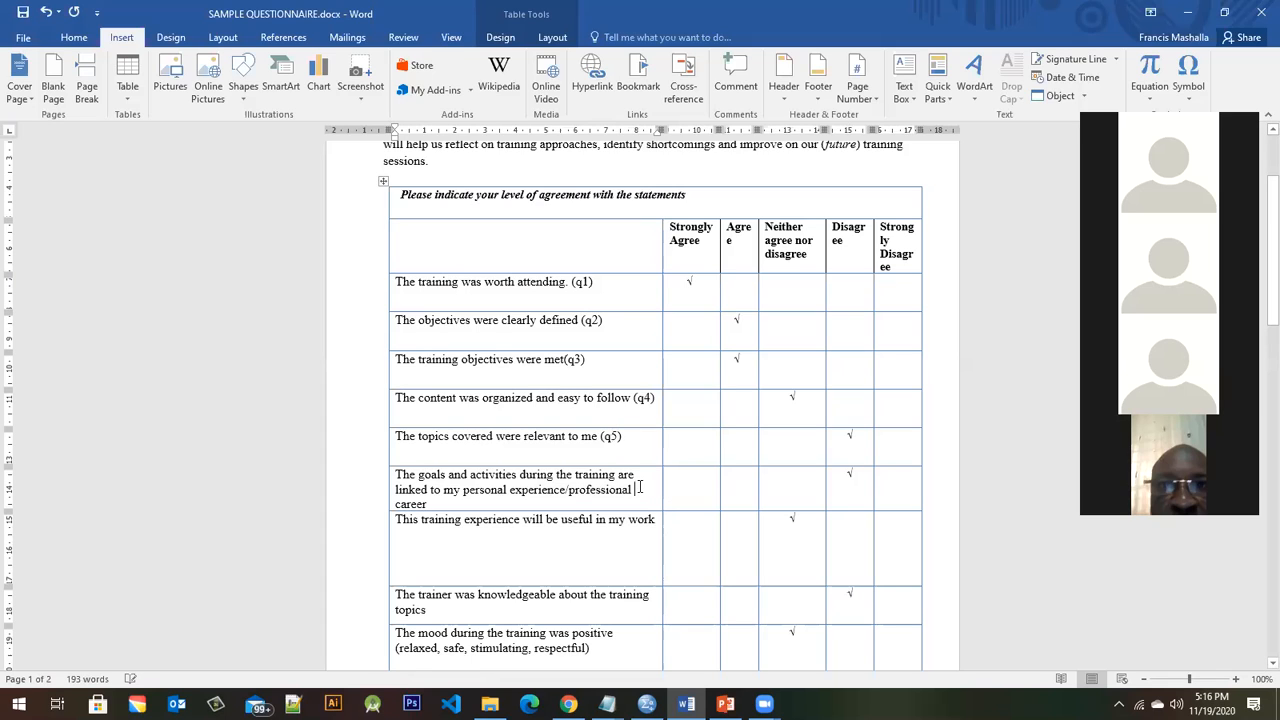
type("()")
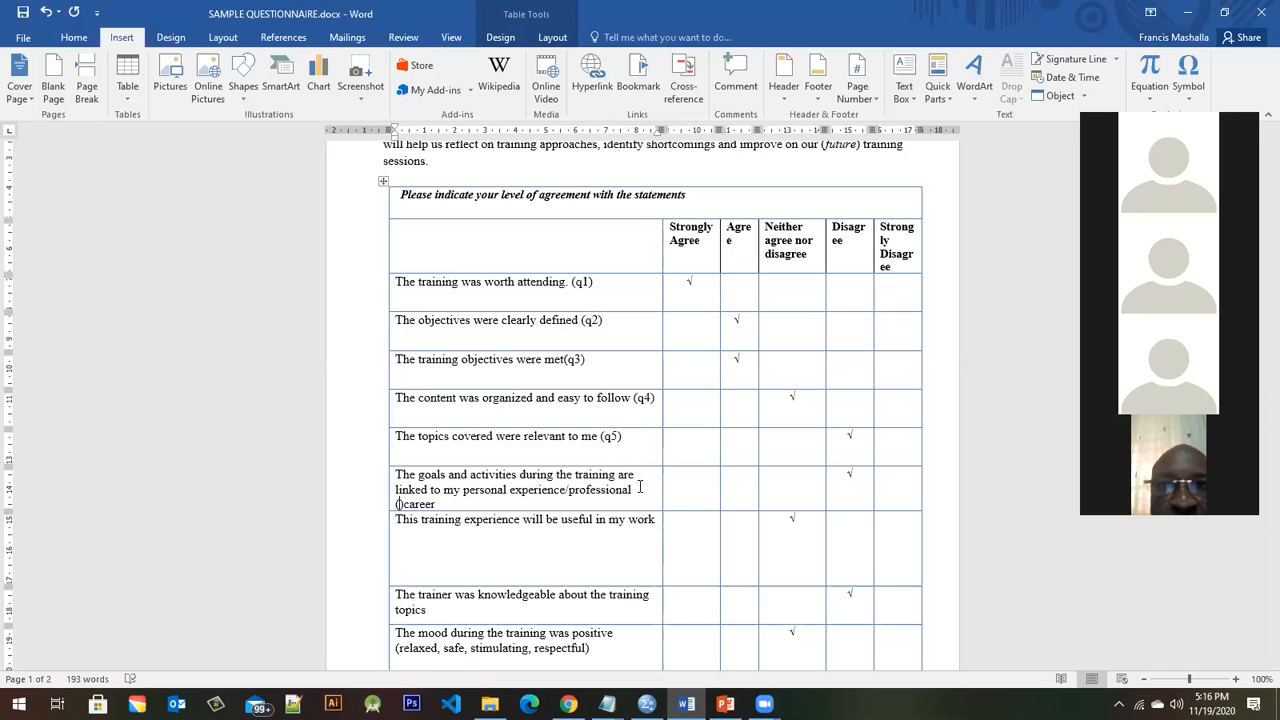
left_click(399, 504)
type("q6")
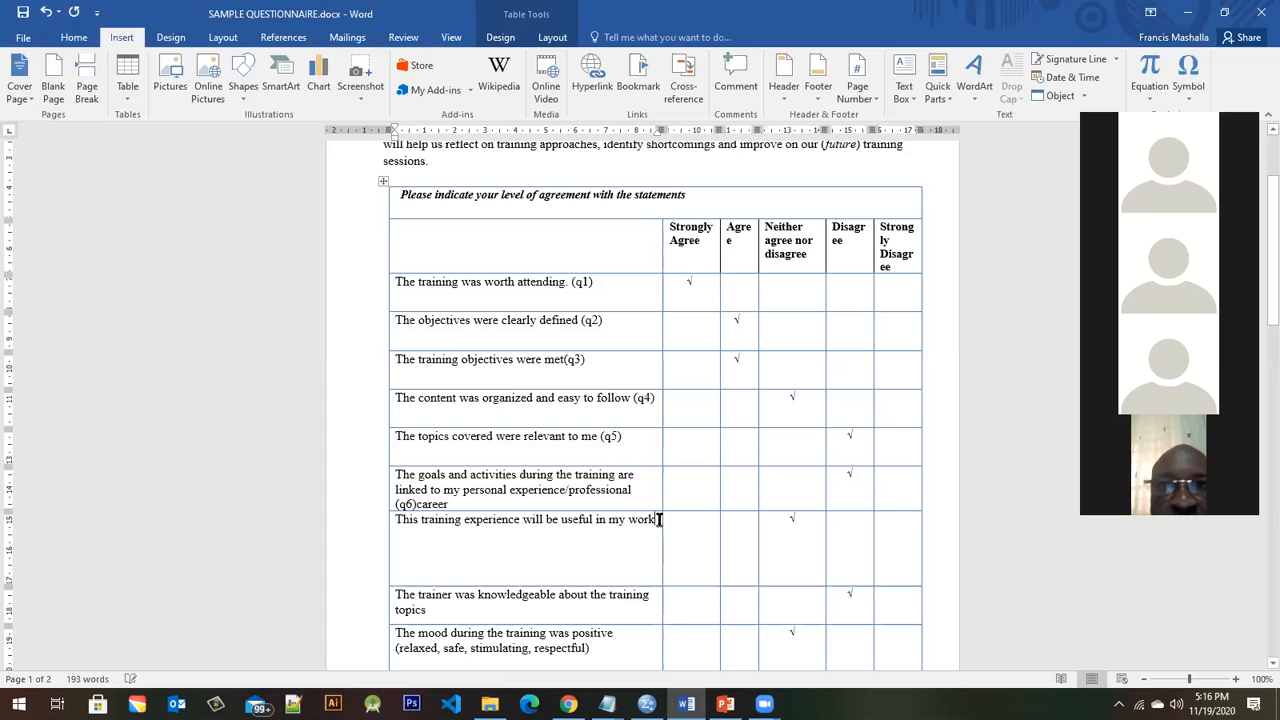
- Add (q7) after "This training experience will be useful in my work" and (q8) after the trainer knowledge statement
key("ctrl+v")
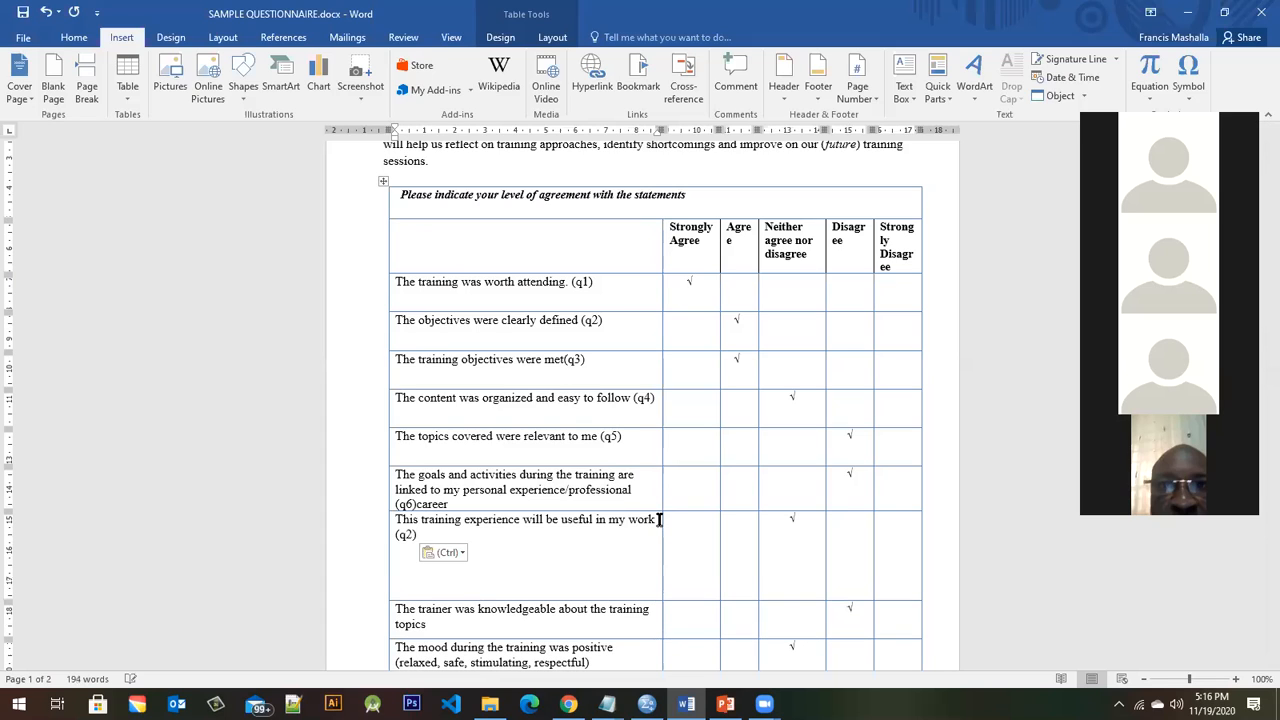
key("Delete")
type("7")
left_click(580, 632)
key("ctrl+v")
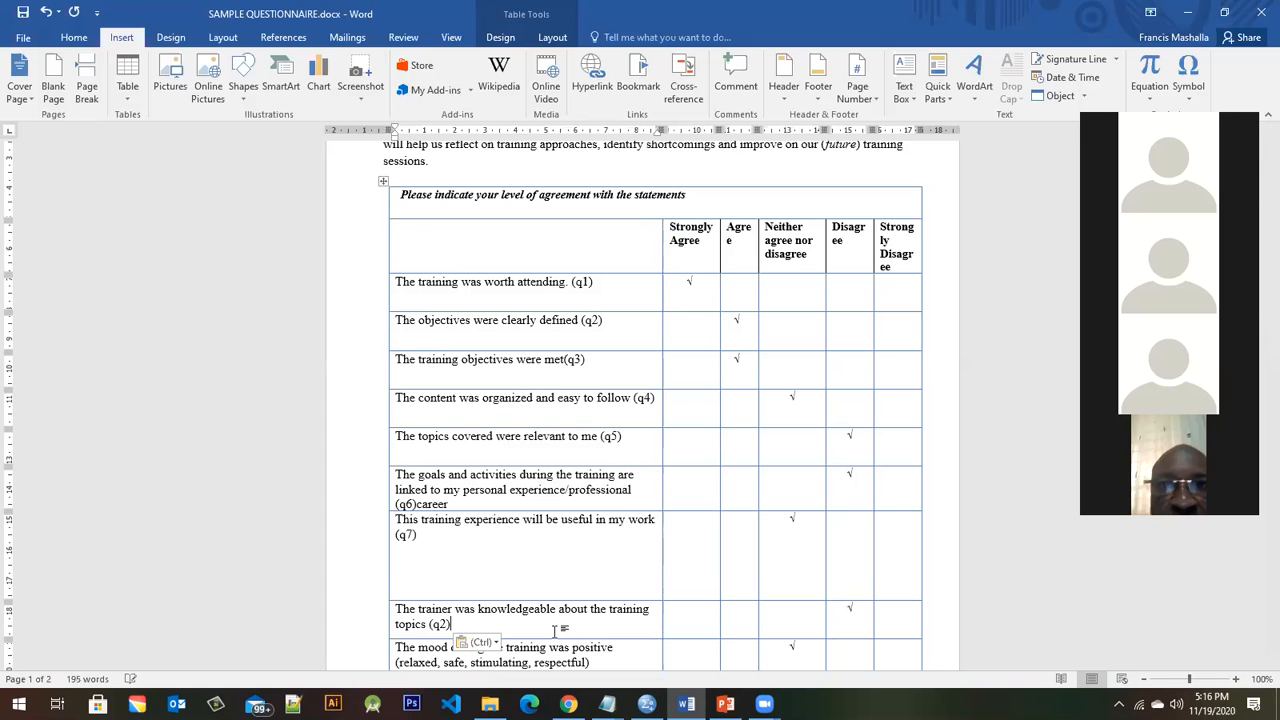
key("Delete")
type("8")
- Reuse the copied code to add (q9) after the statement about the mood during the training
scroll(513, 543, "down", 4)
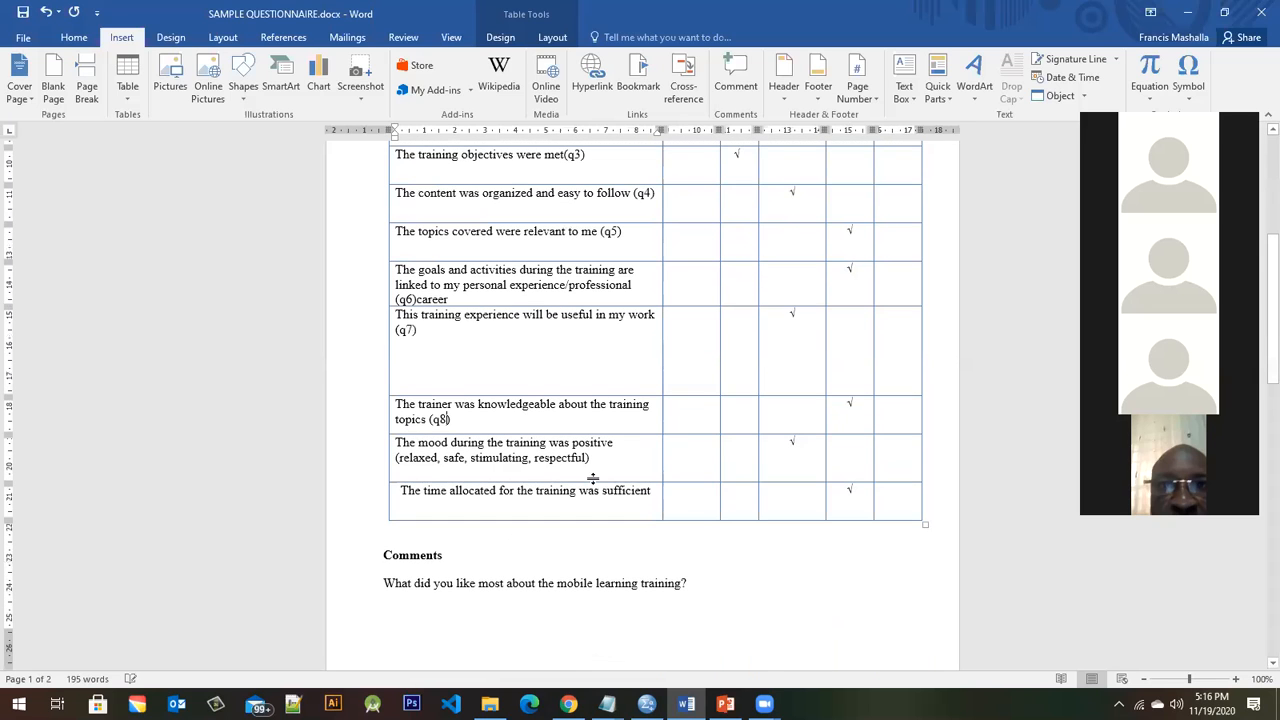
left_click(594, 470)
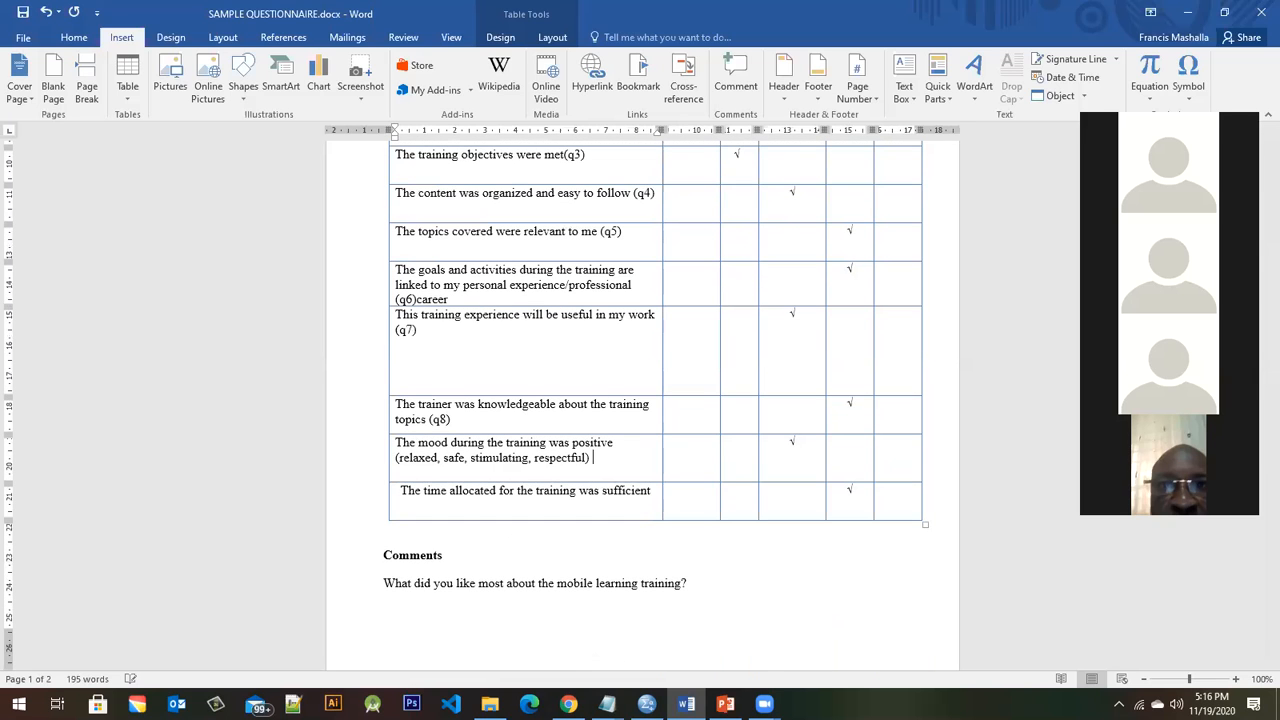
key("ctrl+v")
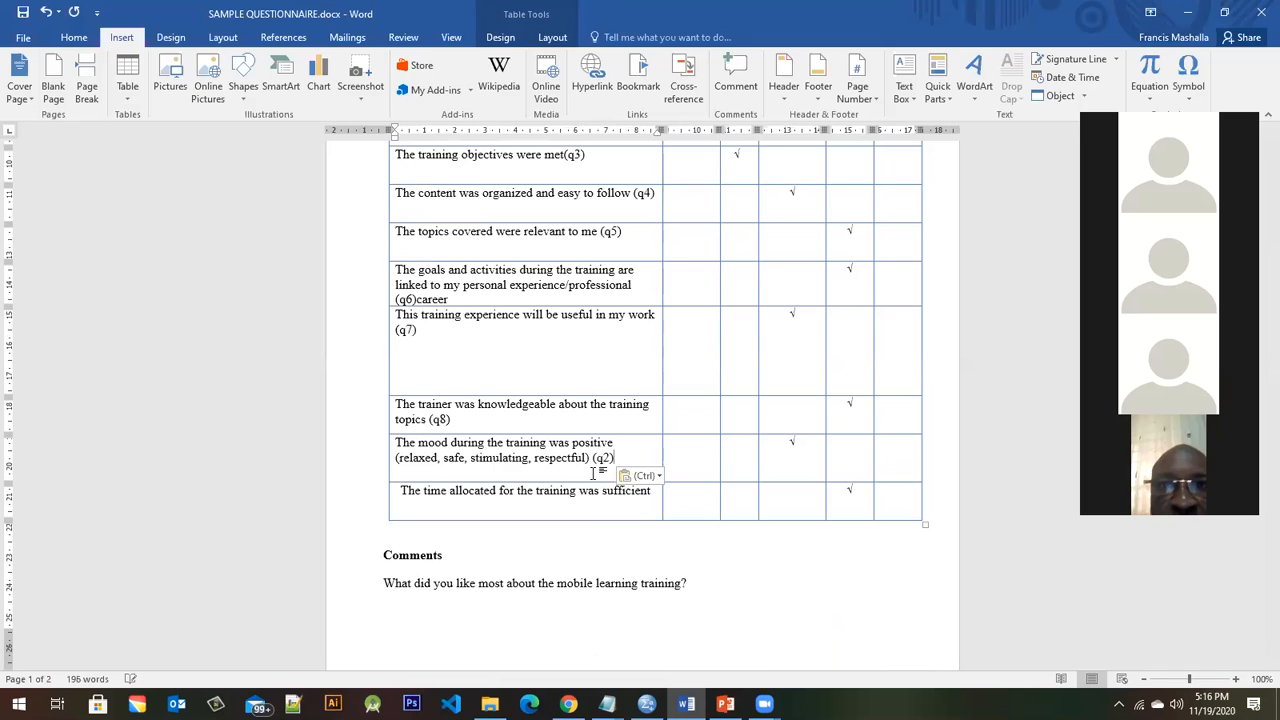
key("BackSpace")
key("BackSpace")
type("9)")
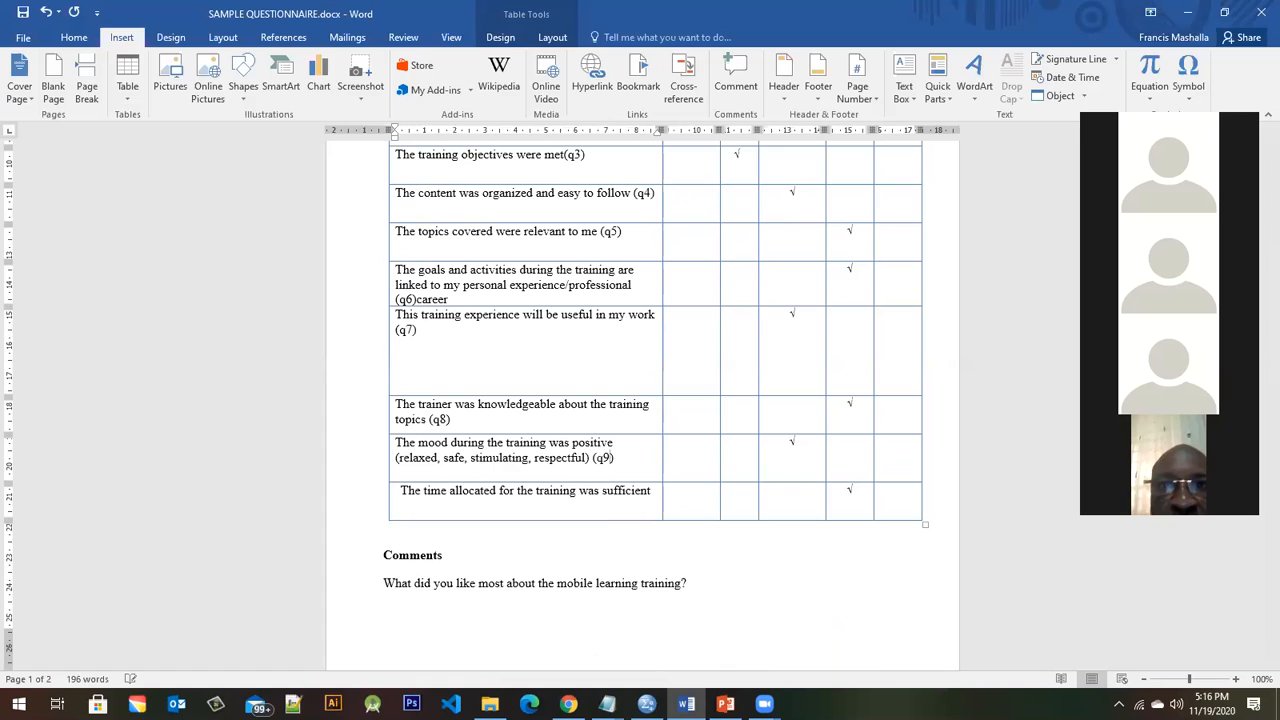
- Add the code (q10) after "The time allocated for the training was sufficient"
left_click(659, 490)
type("()")
key("Left")
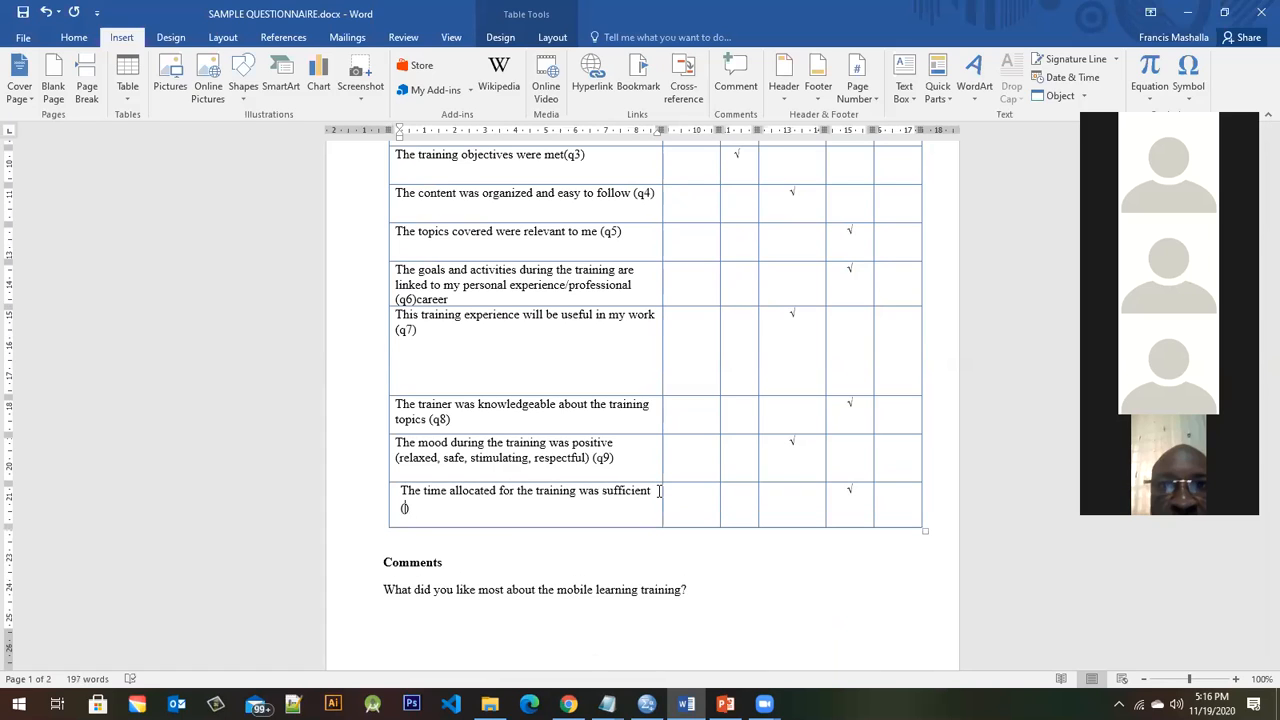
type("q10")
left_click(419, 334)
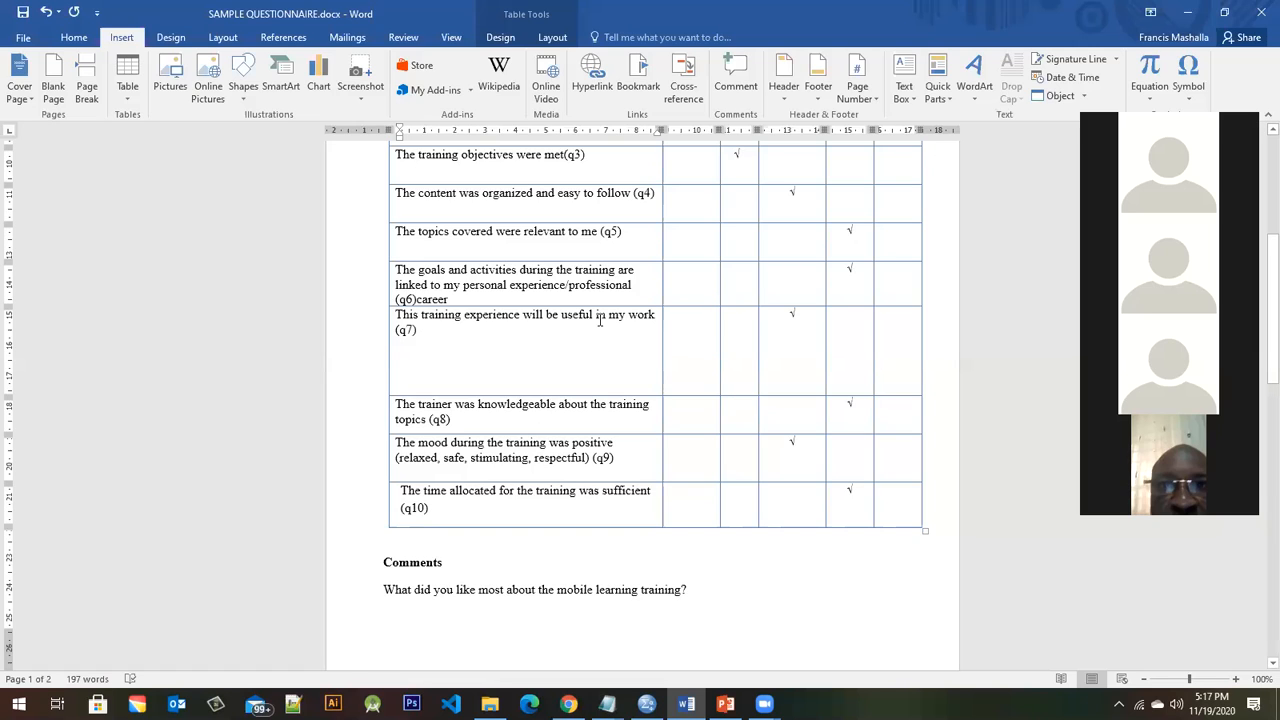
left_click_drag(655, 317, 400, 320)
left_click(410, 317)
left_click_drag(656, 316, 396, 318)
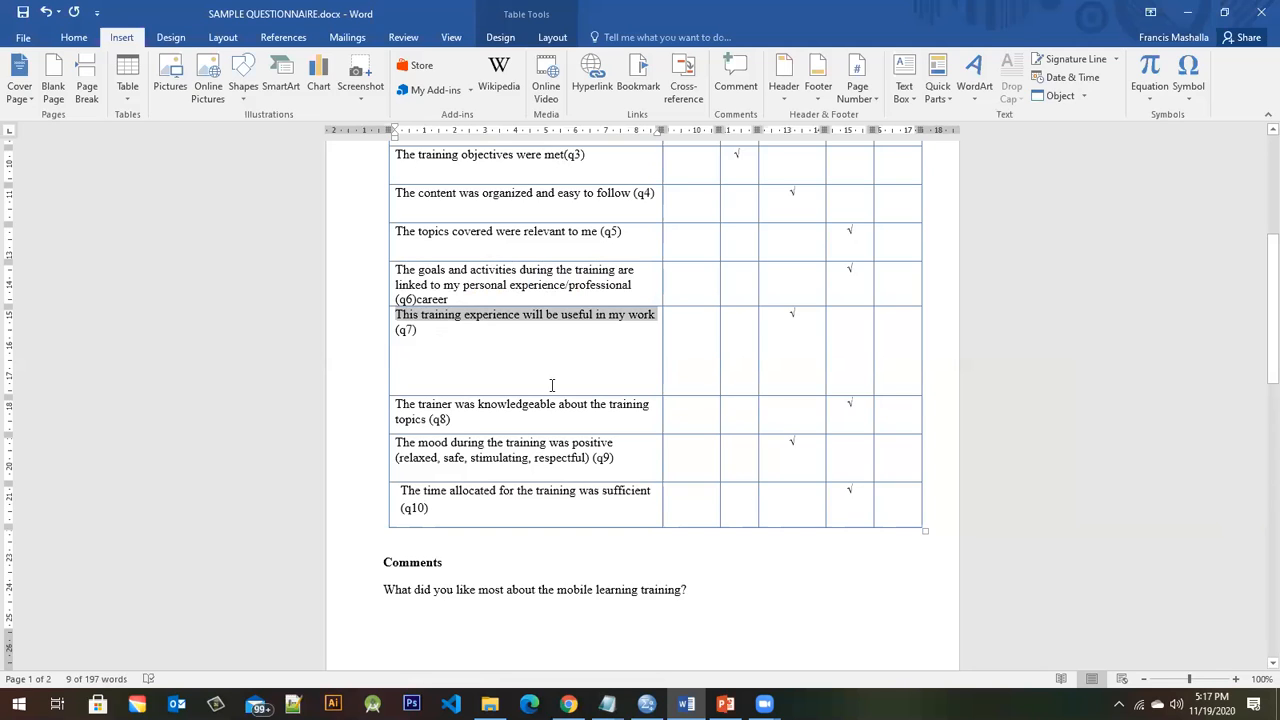
left_click(422, 332)
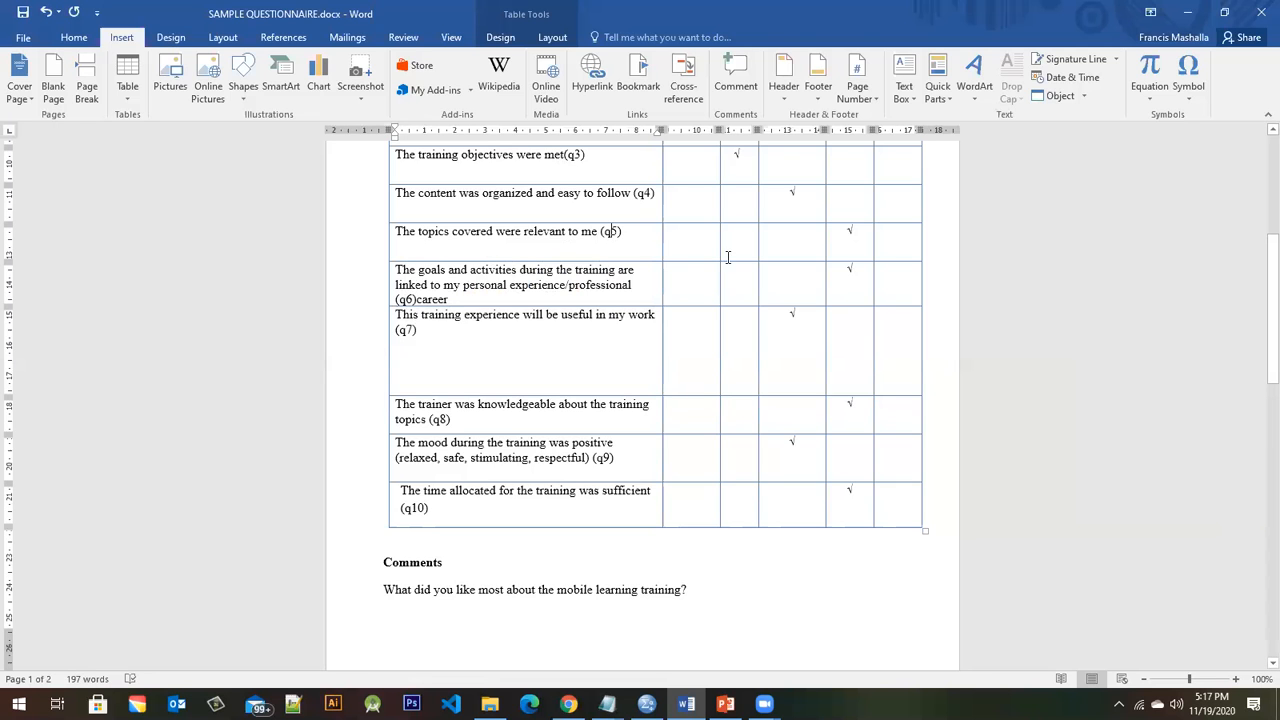
- Add the code (1) to the "Strongly Agree" column heading and (2) to the "Agree" heading of the questionnaire table
left_click_drag(1256, 338, 1256, 242)
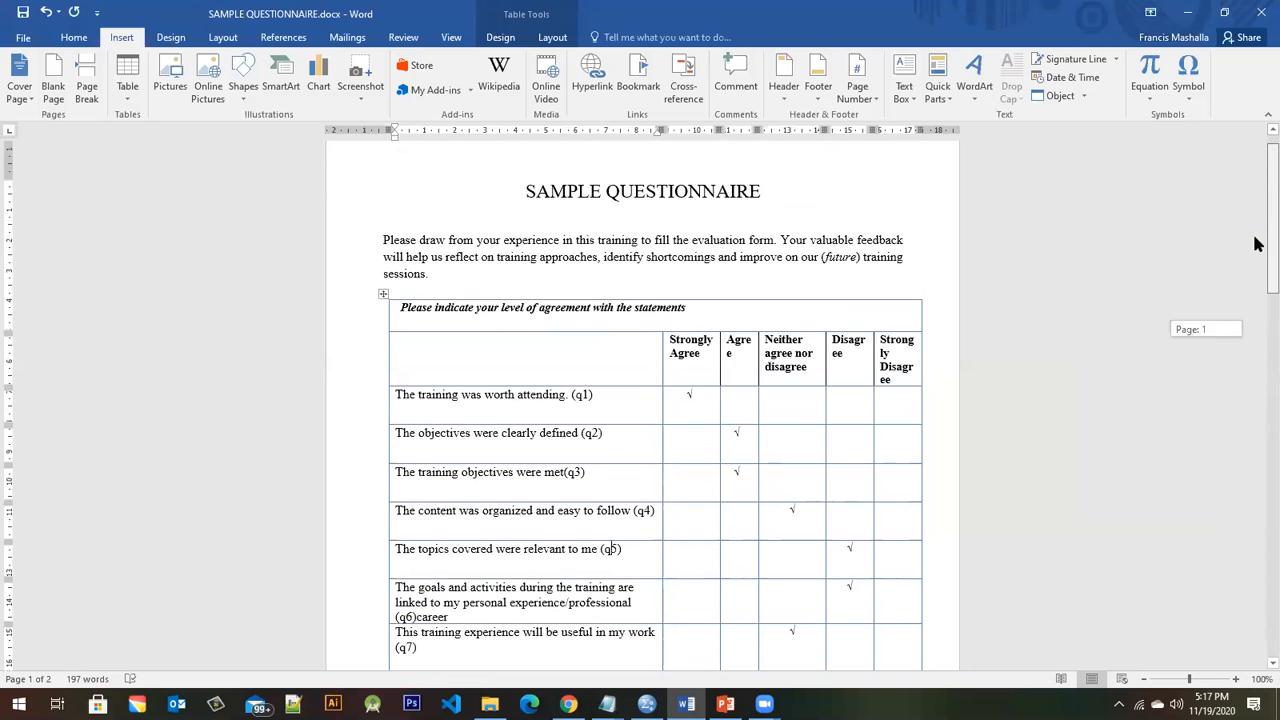
left_click(703, 371)
left_click(743, 369)
left_click(800, 367)
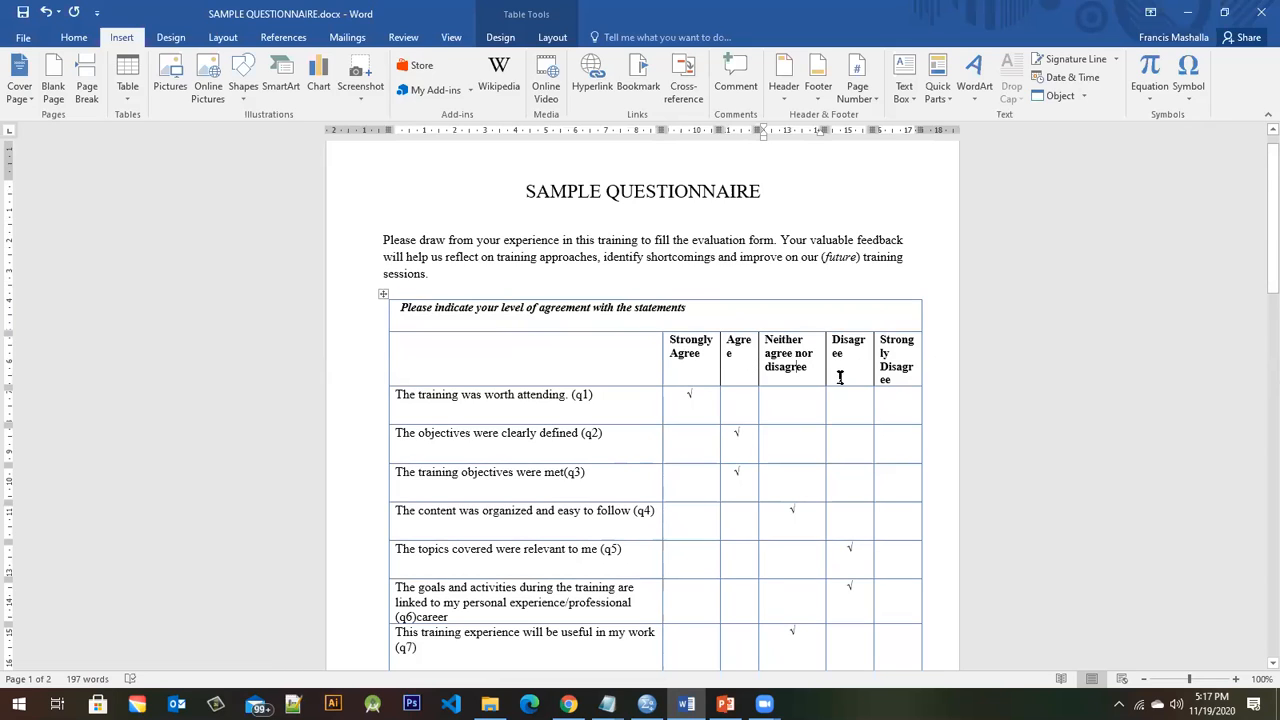
left_click(693, 371)
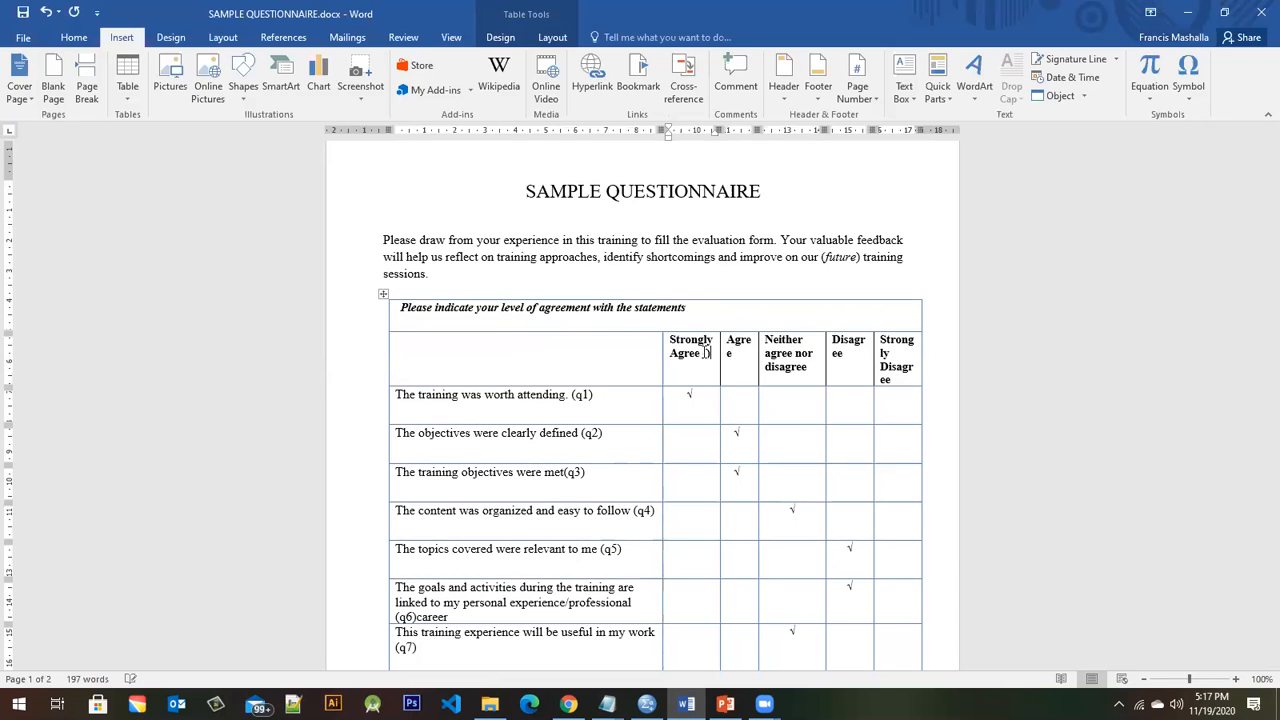
type("(1")
key("Right")
type("(")
type("2)")
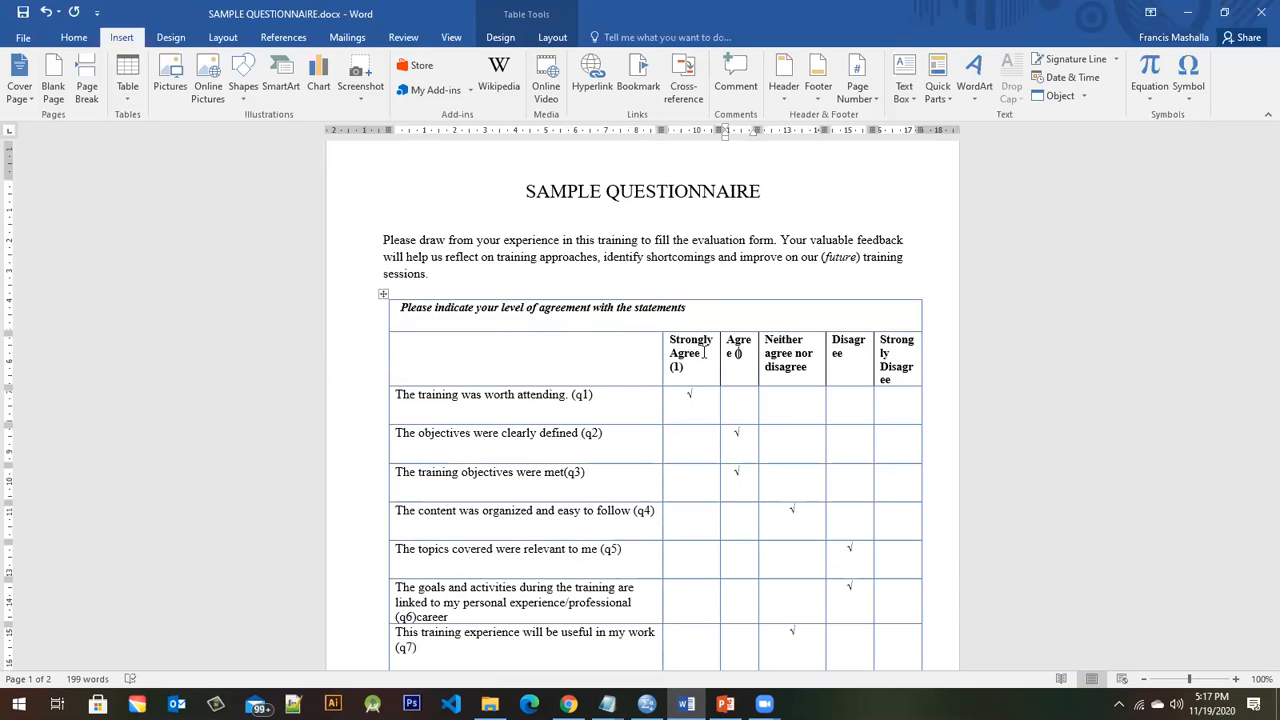
key("Right")
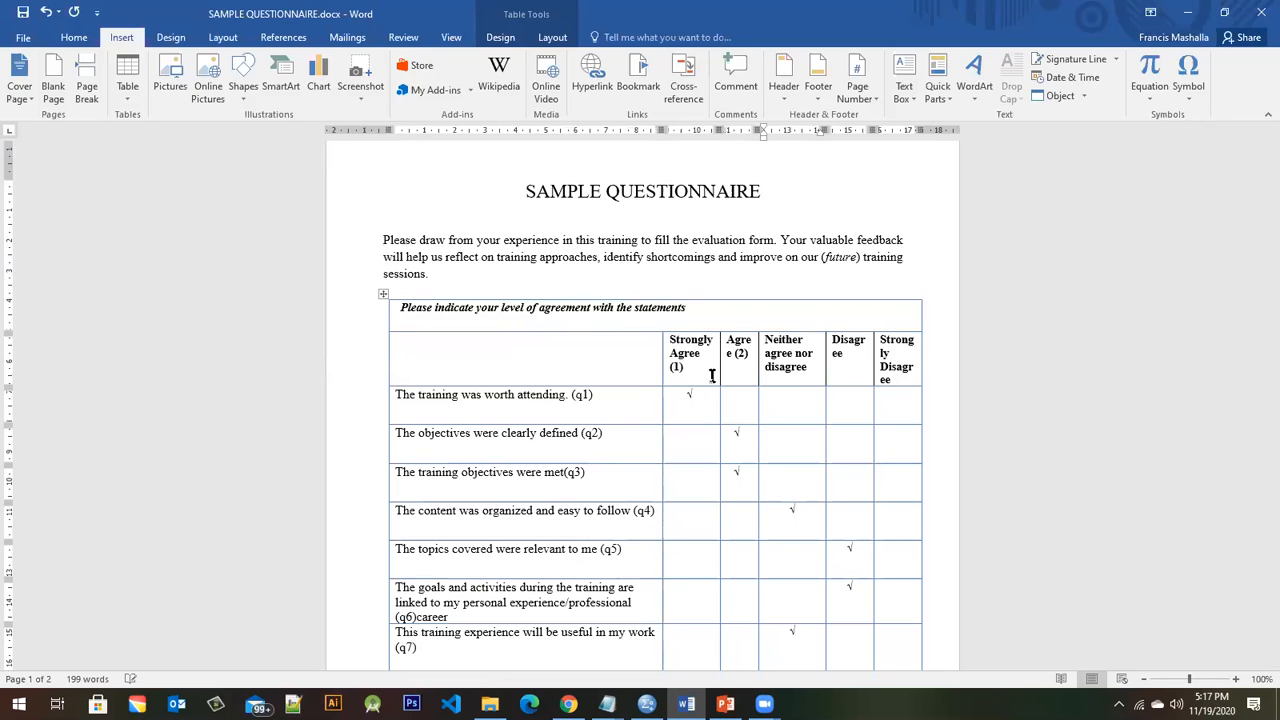
- Add the code (3) to the "Neither agree nor disagree" heading and (4) to the "Disagree" heading
left_click(812, 374)
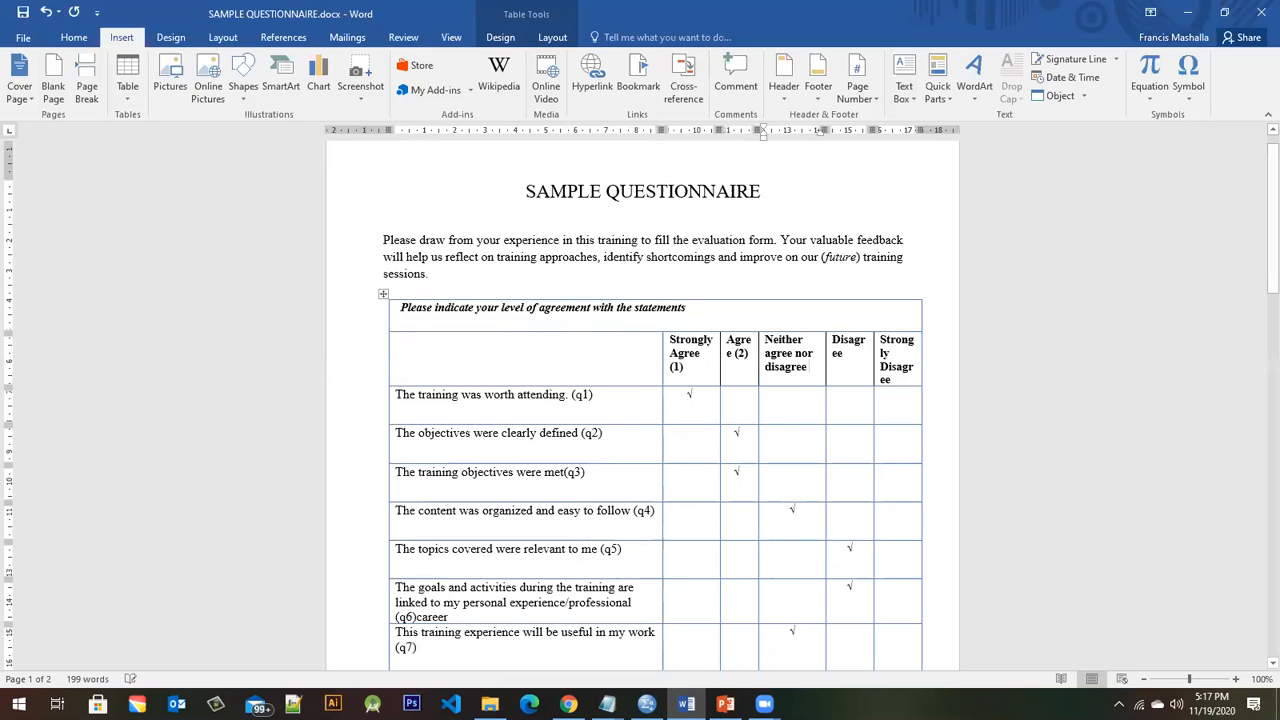
type("()")
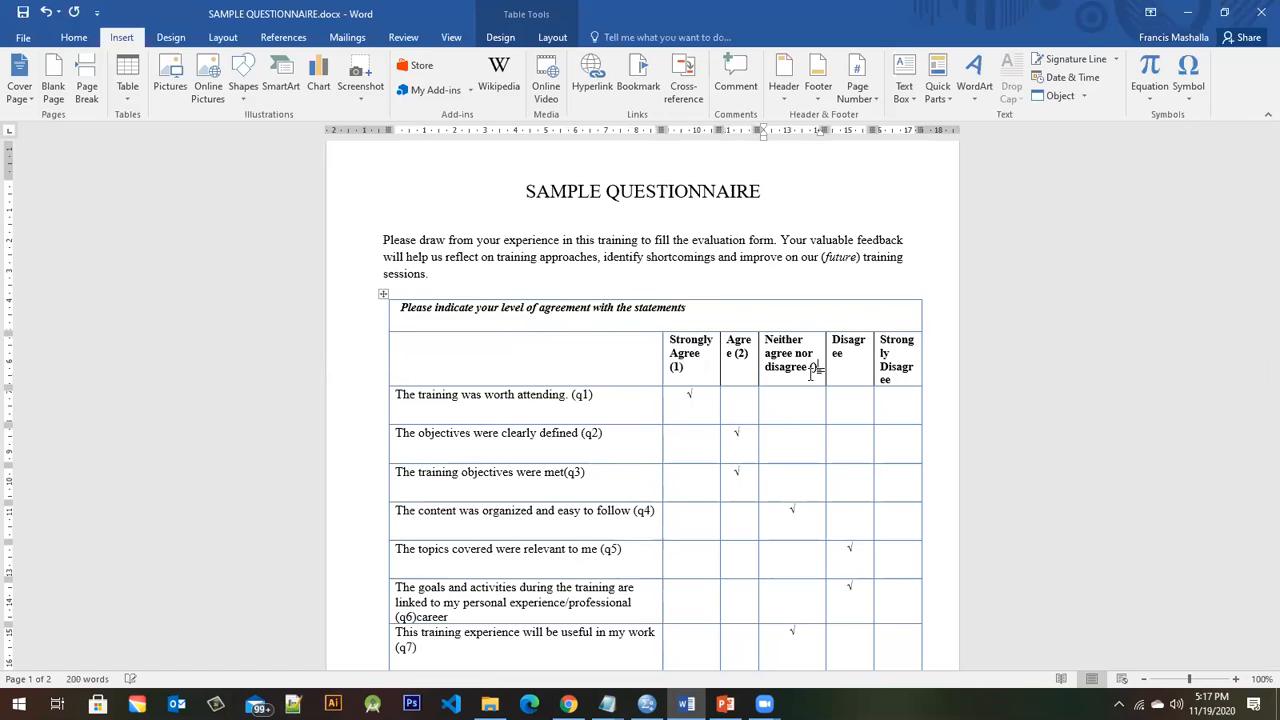
key("Left")
type("3")
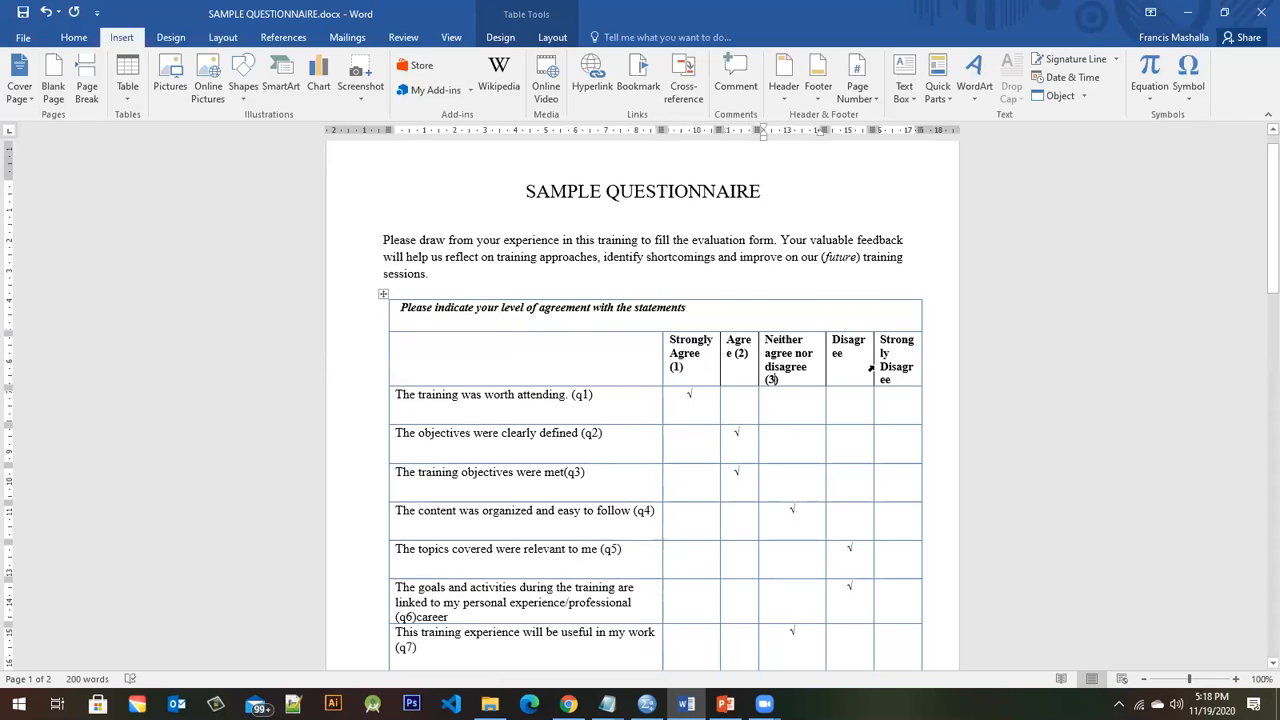
left_click(848, 352)
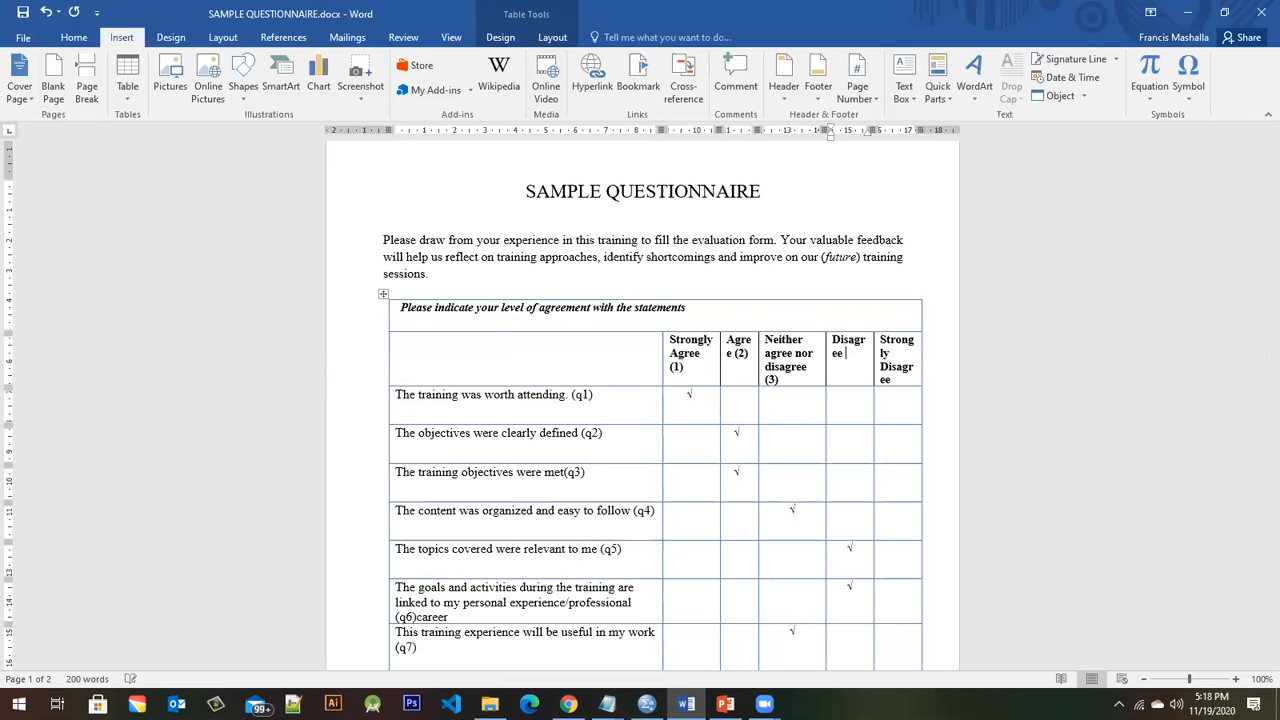
type("()")
key("Left")
type("4")
- Add the code (5) to the "Strongly Disagree" column heading
left_click(902, 380)
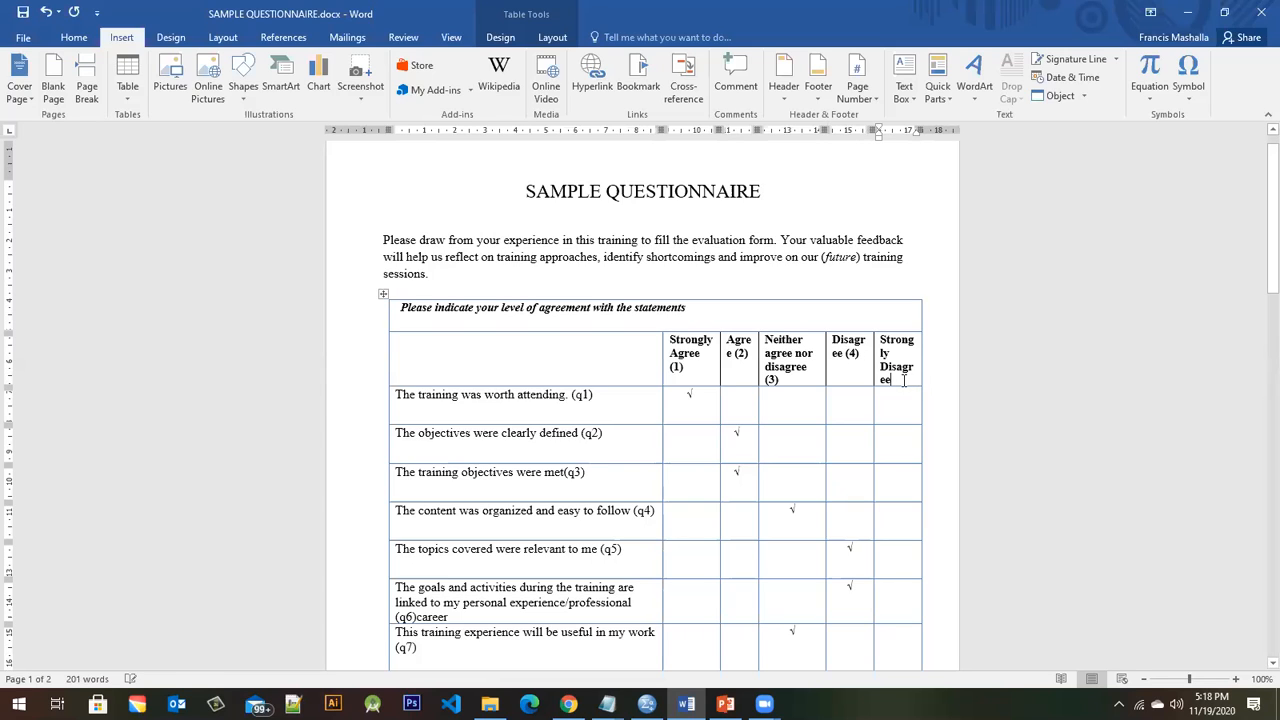
type("()")
left_click(902, 381)
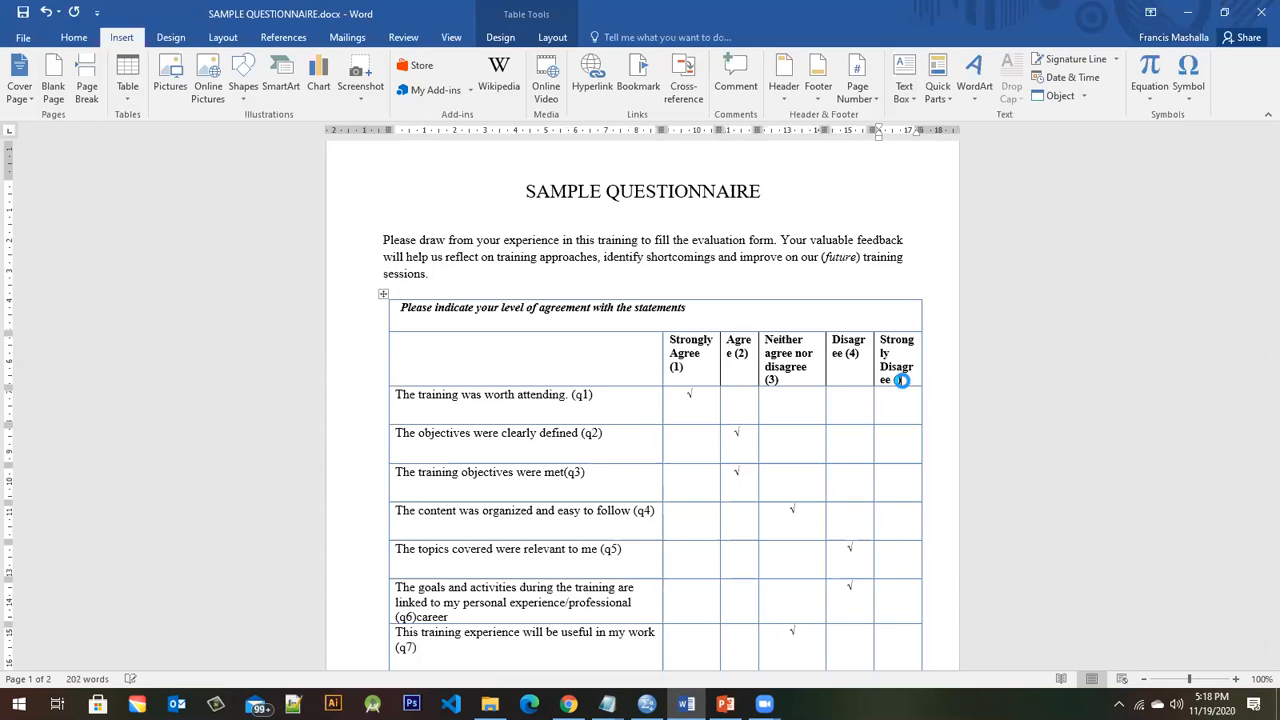
key("Left")
type("5")
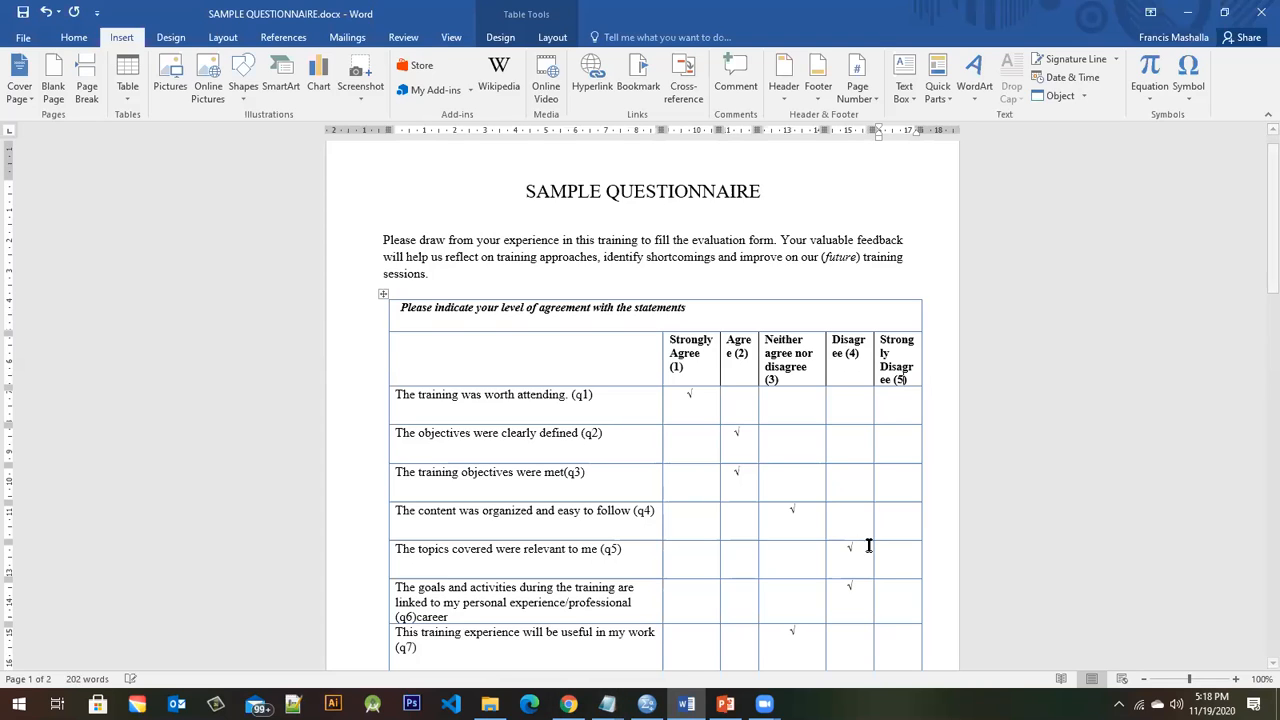
- Switch to SPSS Statistics, compare Data View with Variable View, and name the first variable q1
left_click(647, 704)
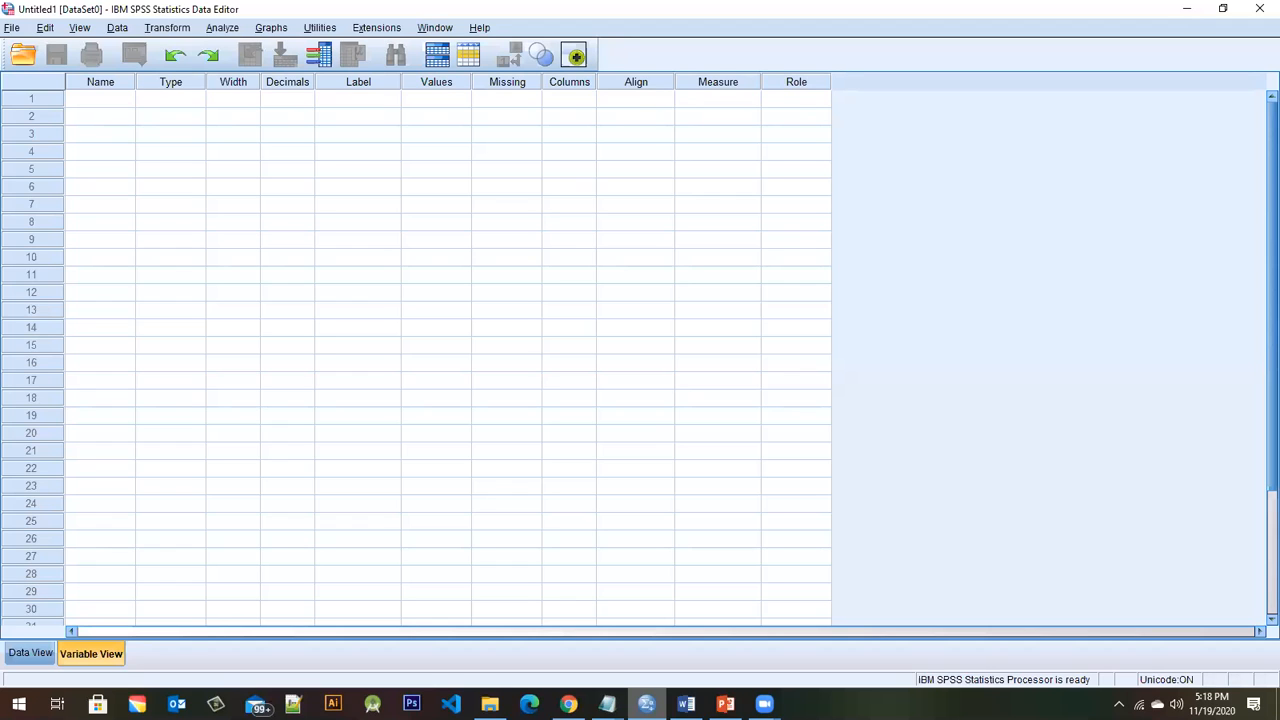
left_click(32, 655)
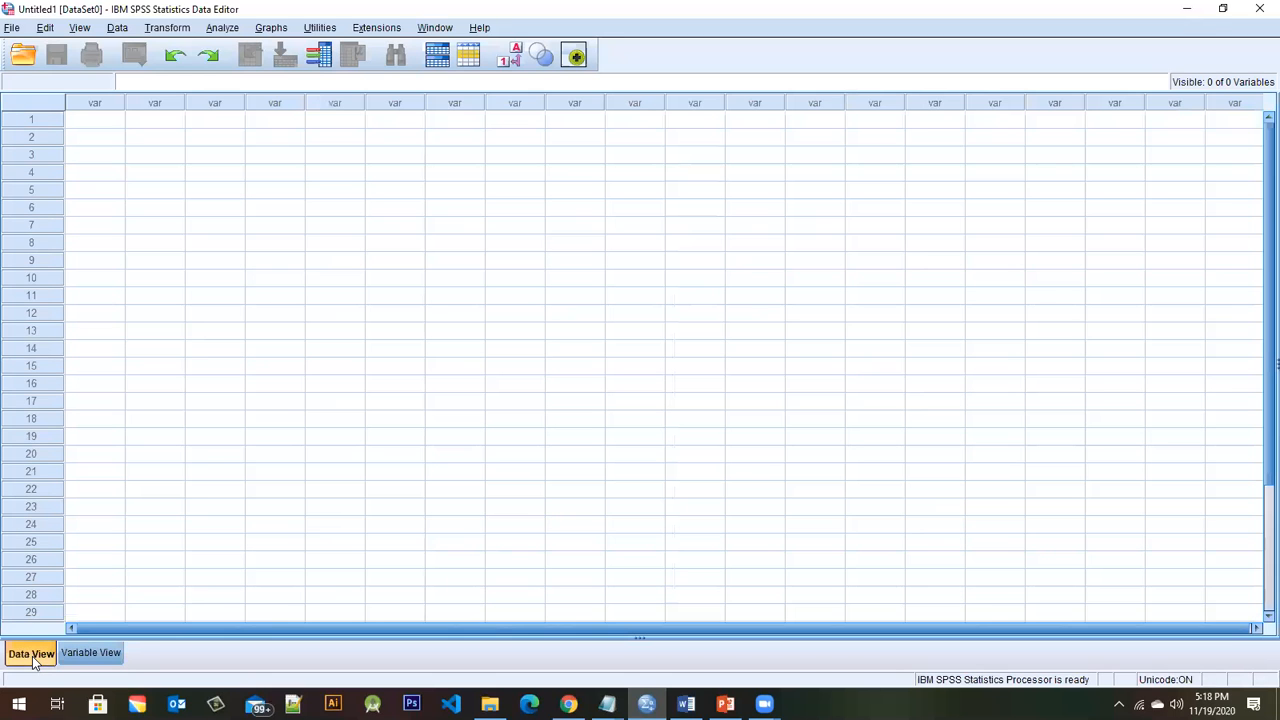
left_click(69, 658)
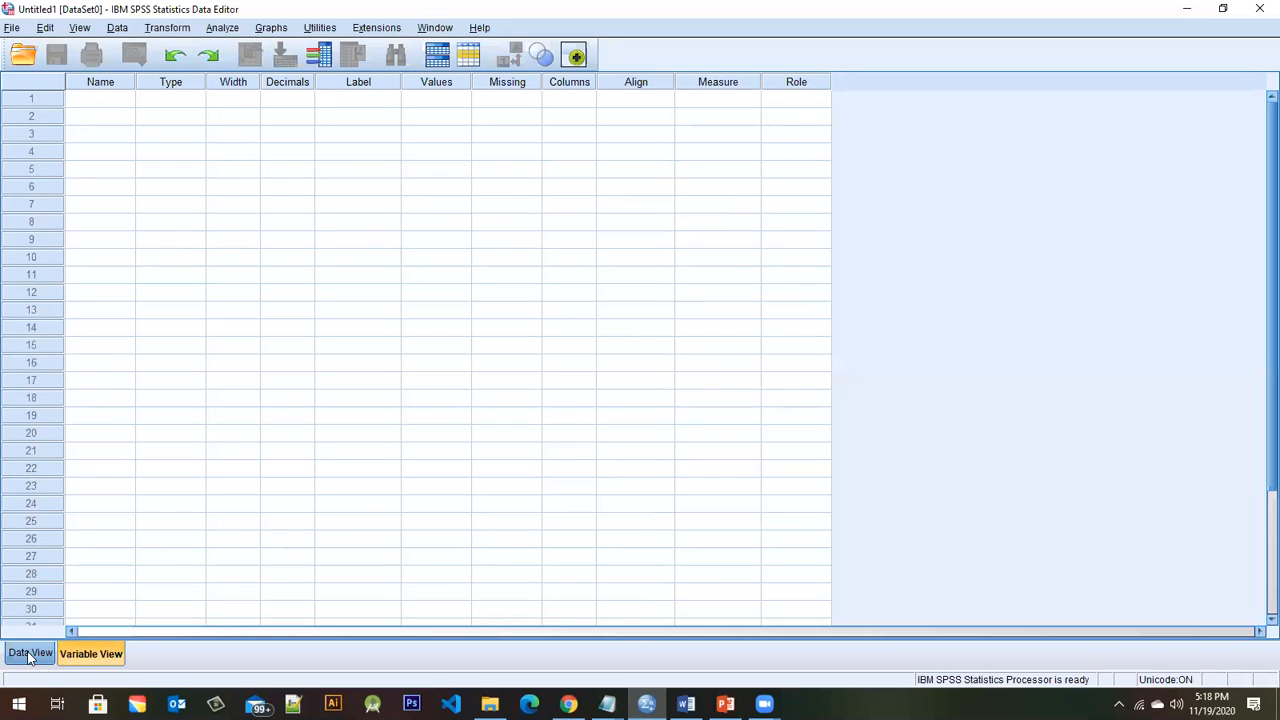
left_click(30, 656)
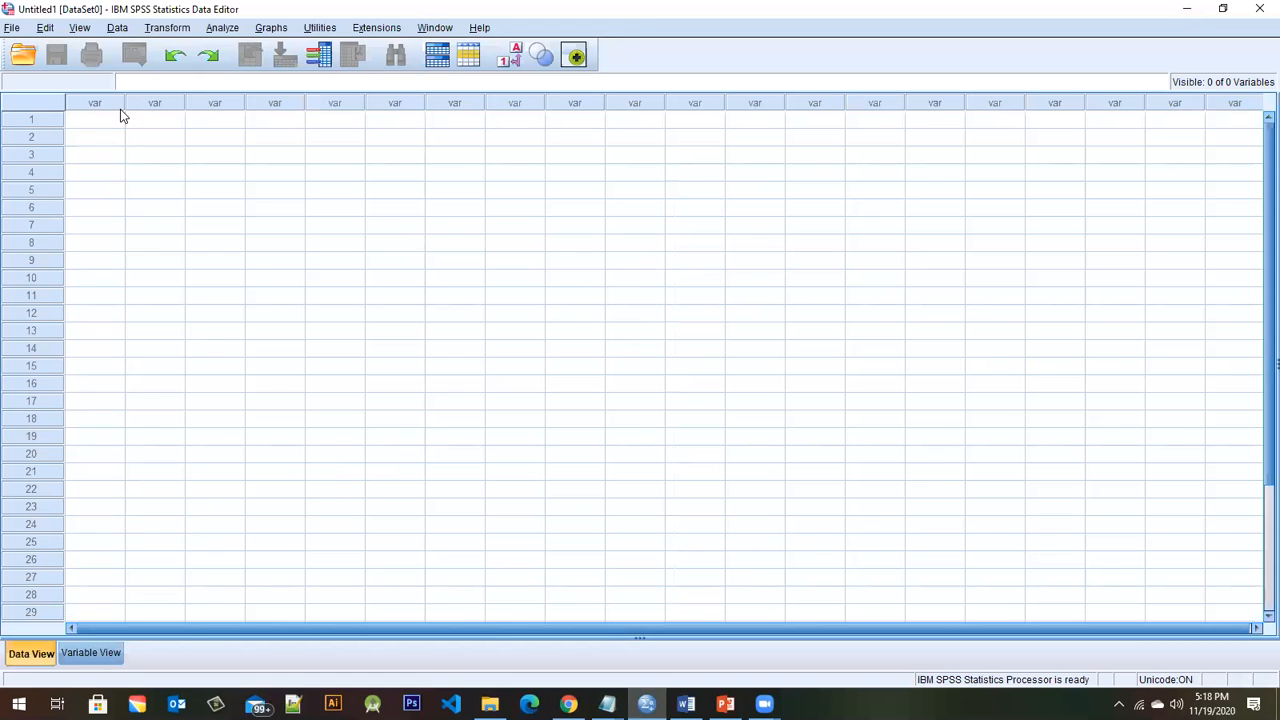
left_click(76, 660)
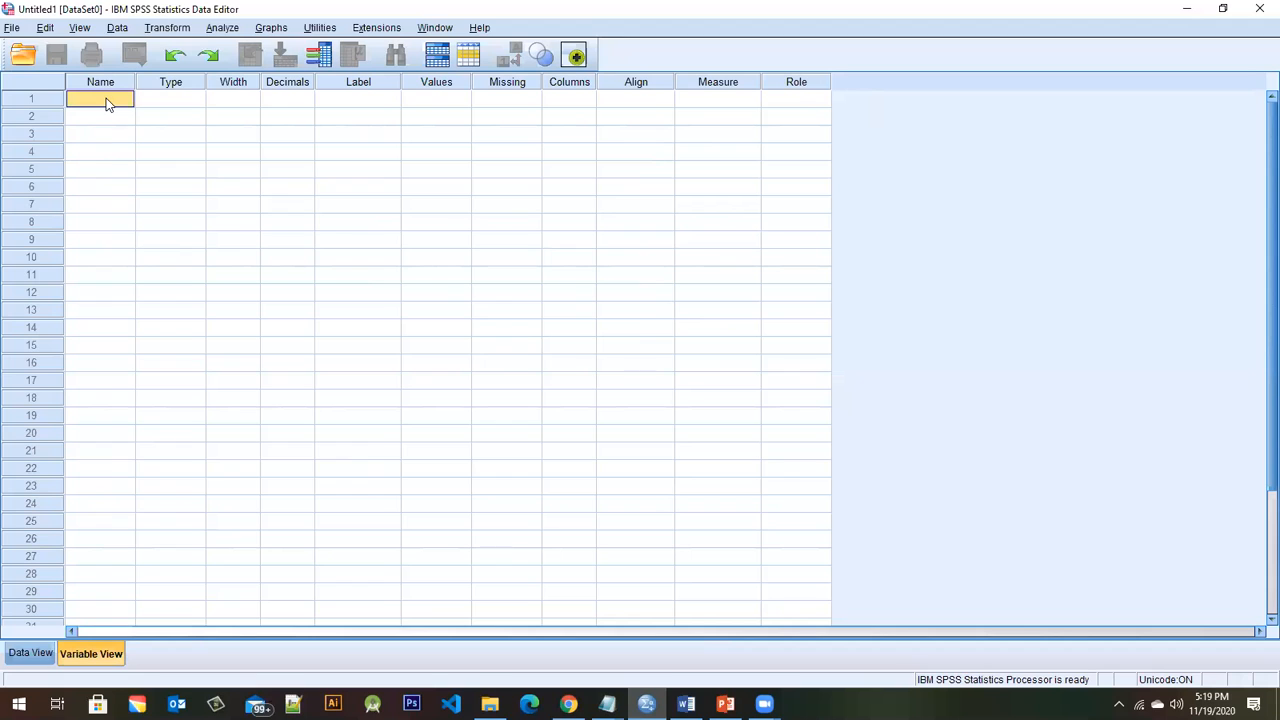
type("q")
- Check the variable type options for q1 and accept Numeric
left_click(188, 105)
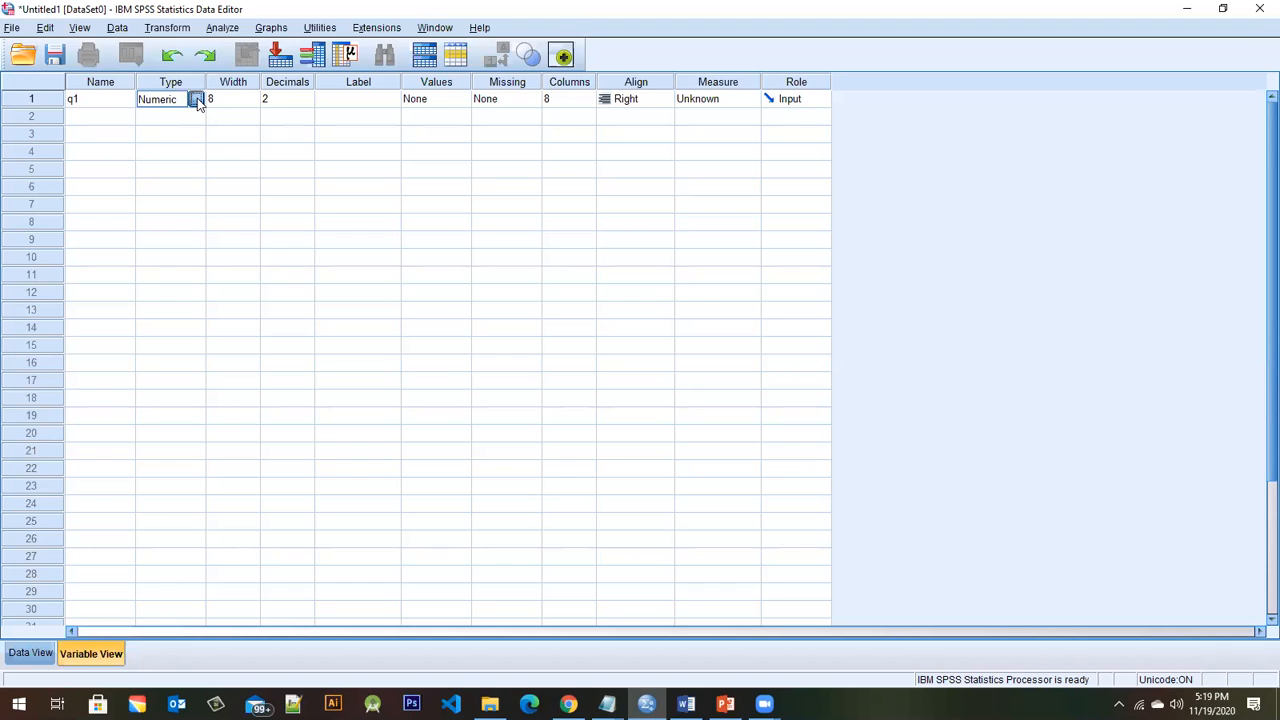
left_click(197, 99)
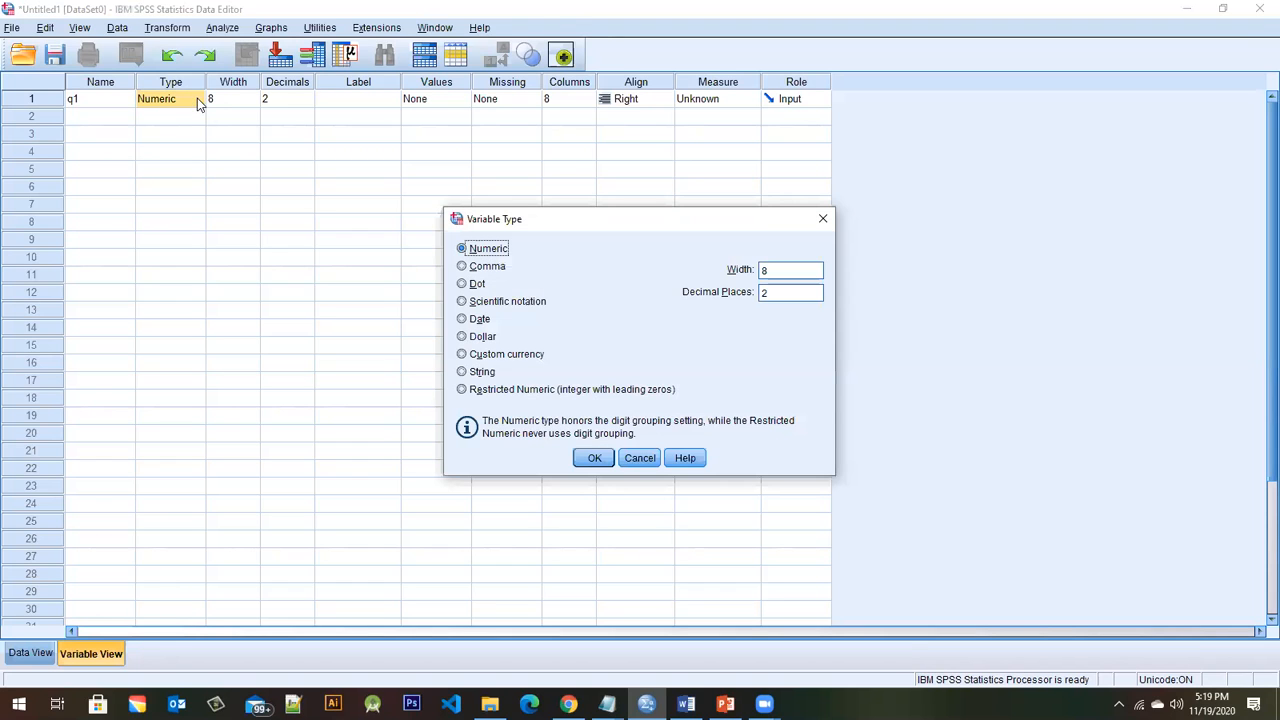
left_click(588, 458)
- Define a value label for q1 that assigns "Strongly Agree" to value 1
left_click(393, 104)
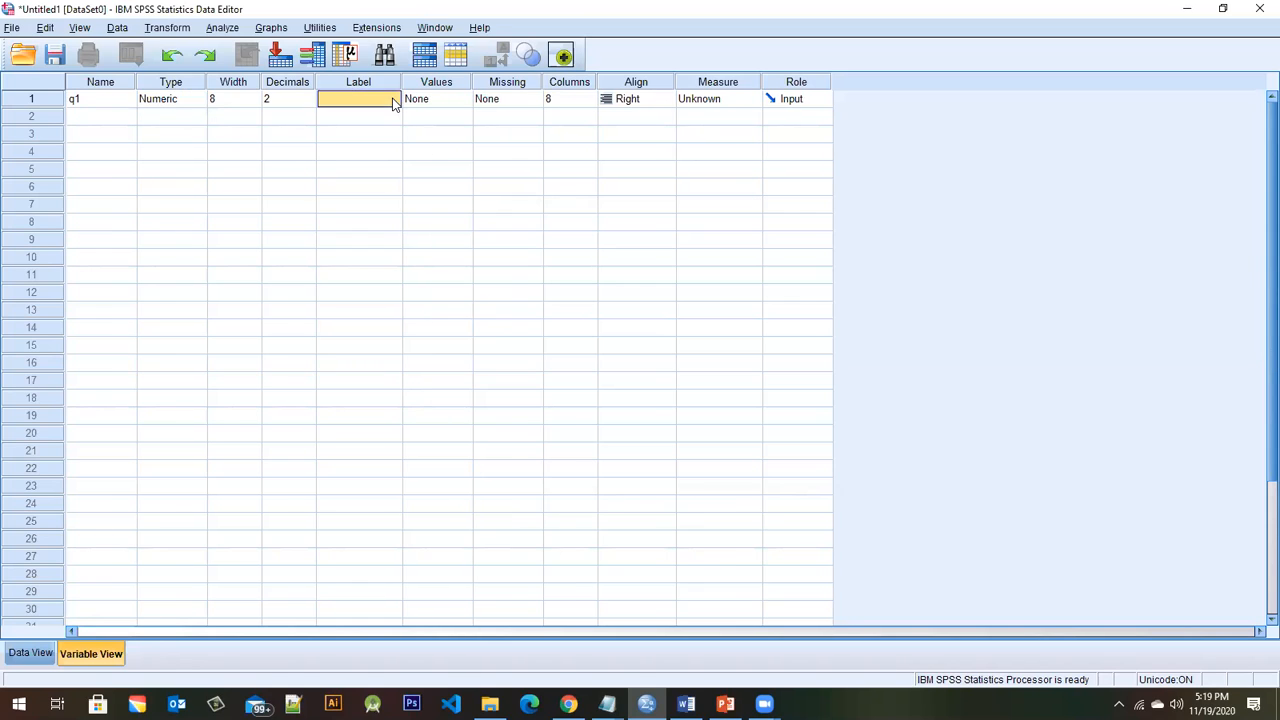
double_click(460, 104)
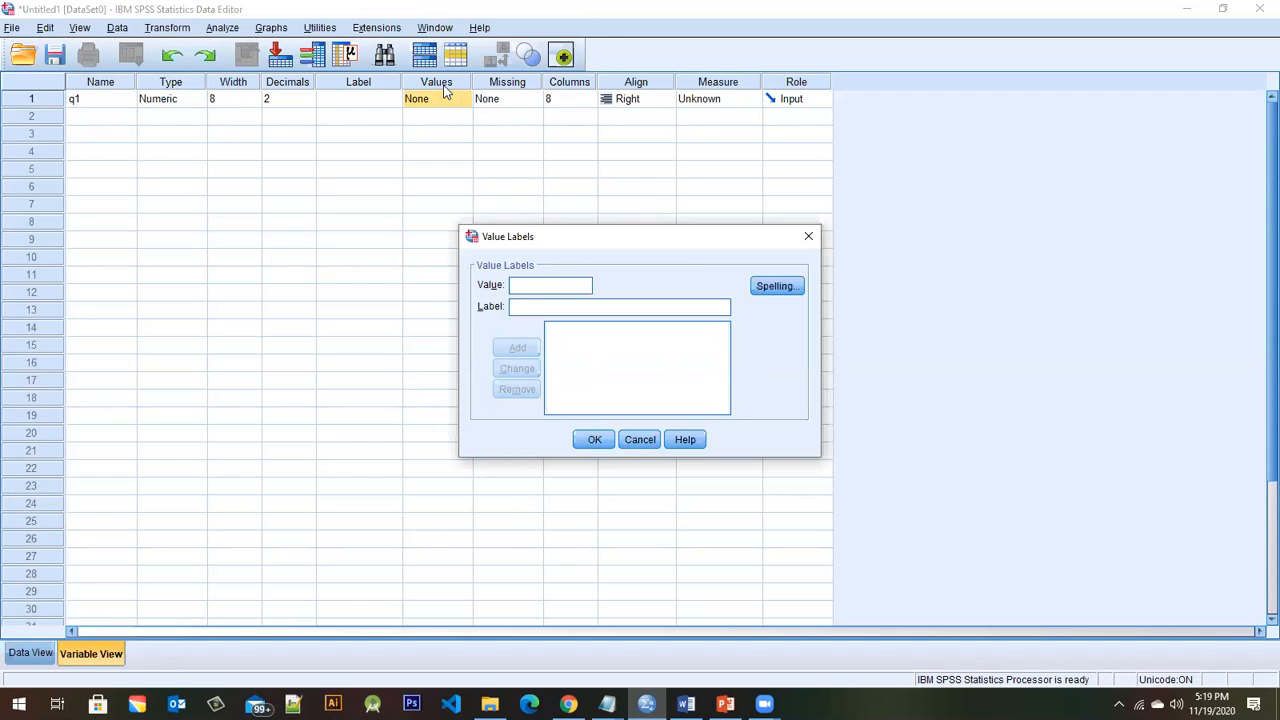
type("1")
left_click(515, 306)
type("Stro")
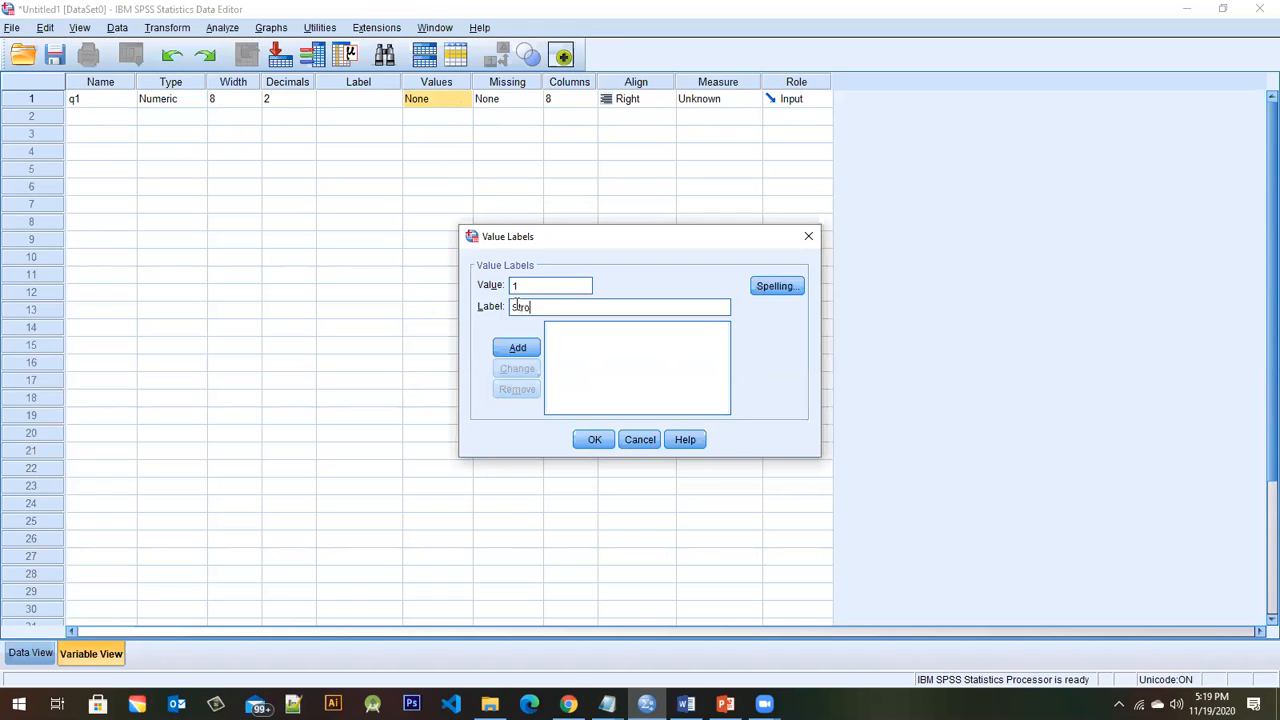
type("ngly Agree")
left_click(516, 349)
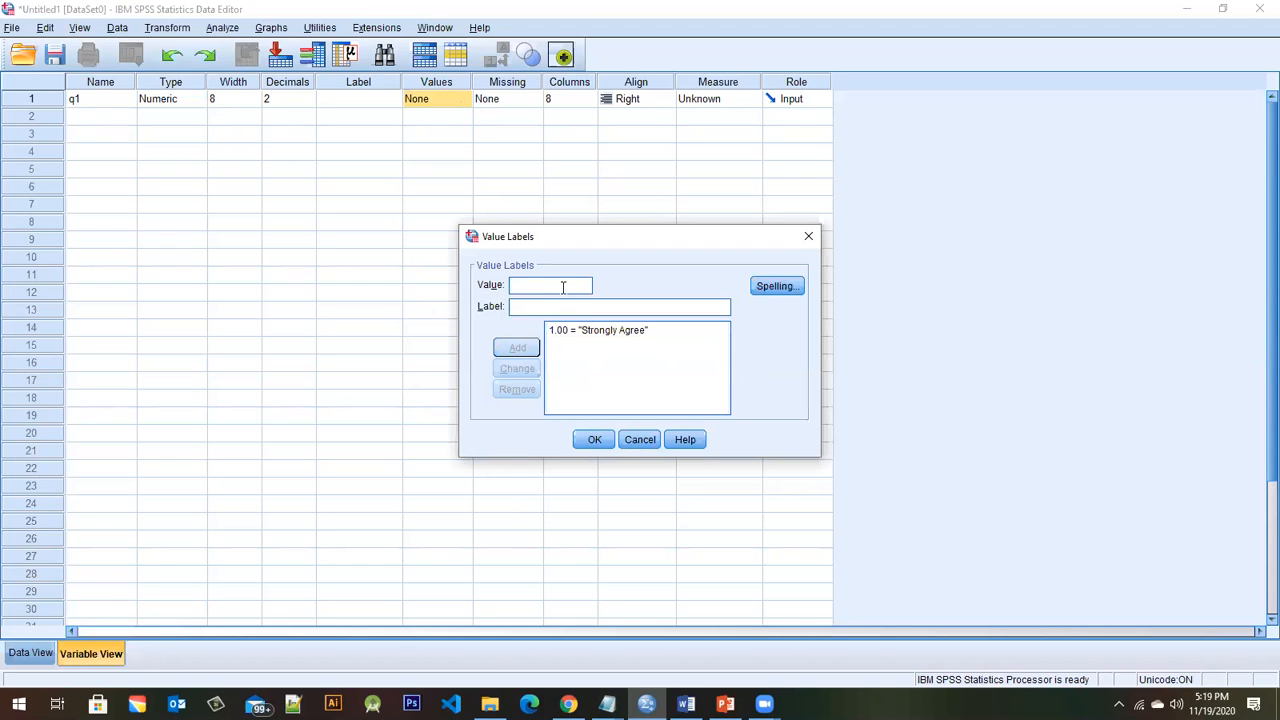
- Check the questionnaire's scale in Word and add the value label "Agree" for value 2 in SPSS
left_click(563, 287)
type("2")
left_click(686, 704)
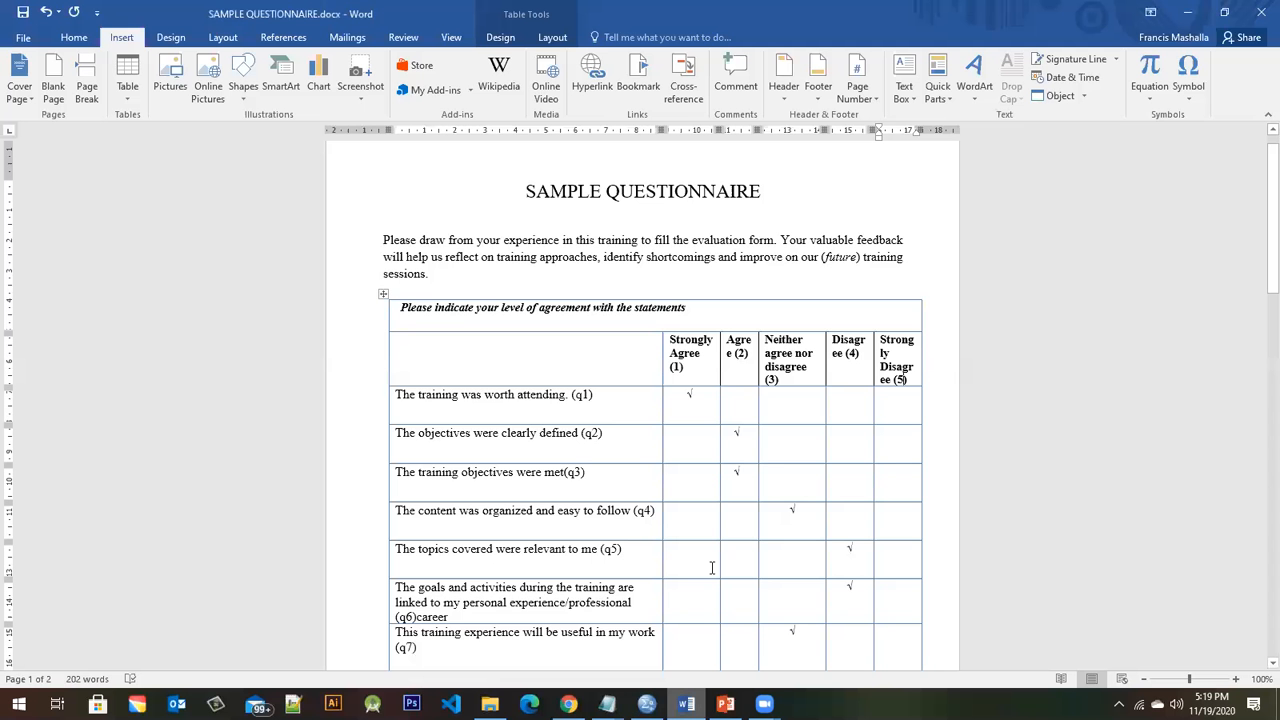
left_click(1187, 12)
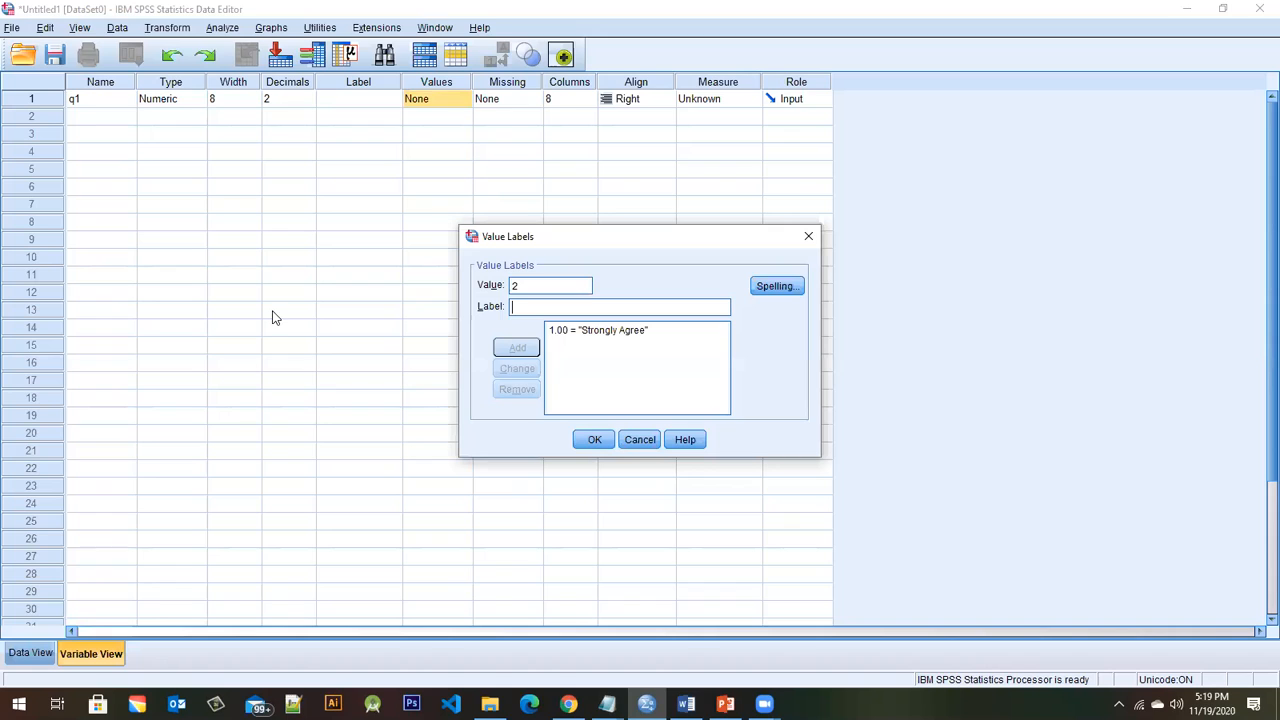
type("Agree")
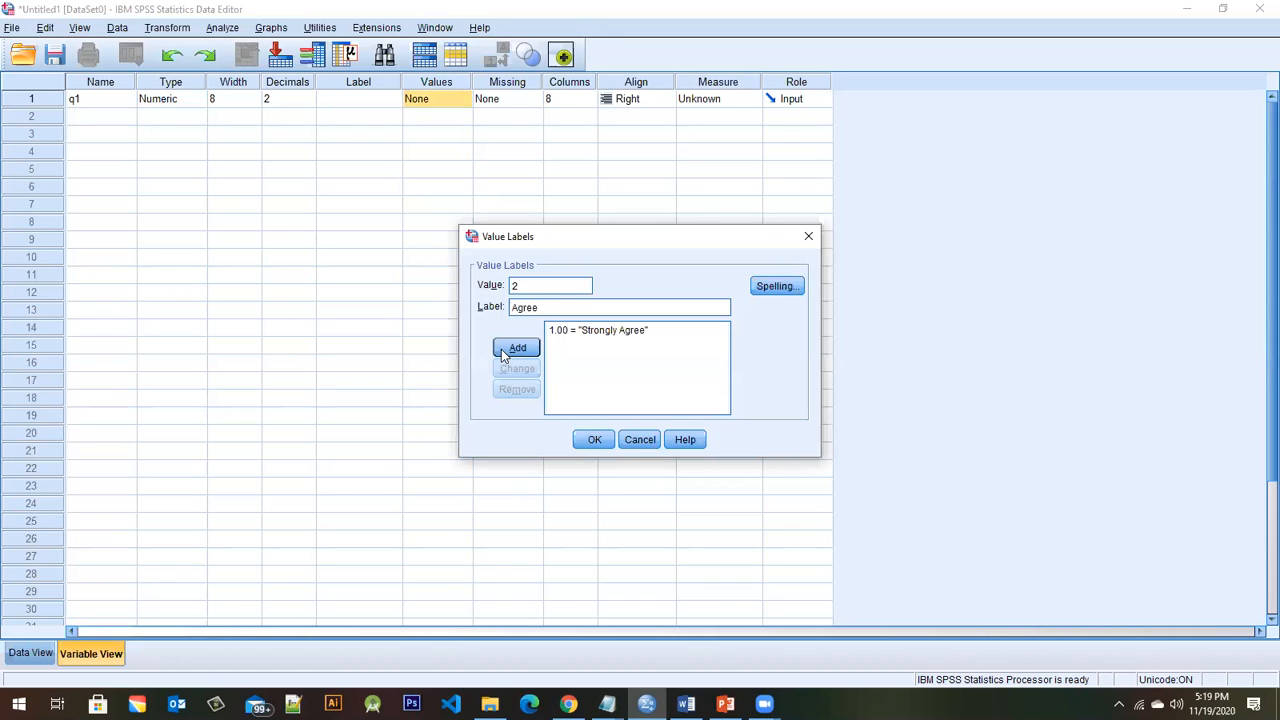
left_click(515, 348)
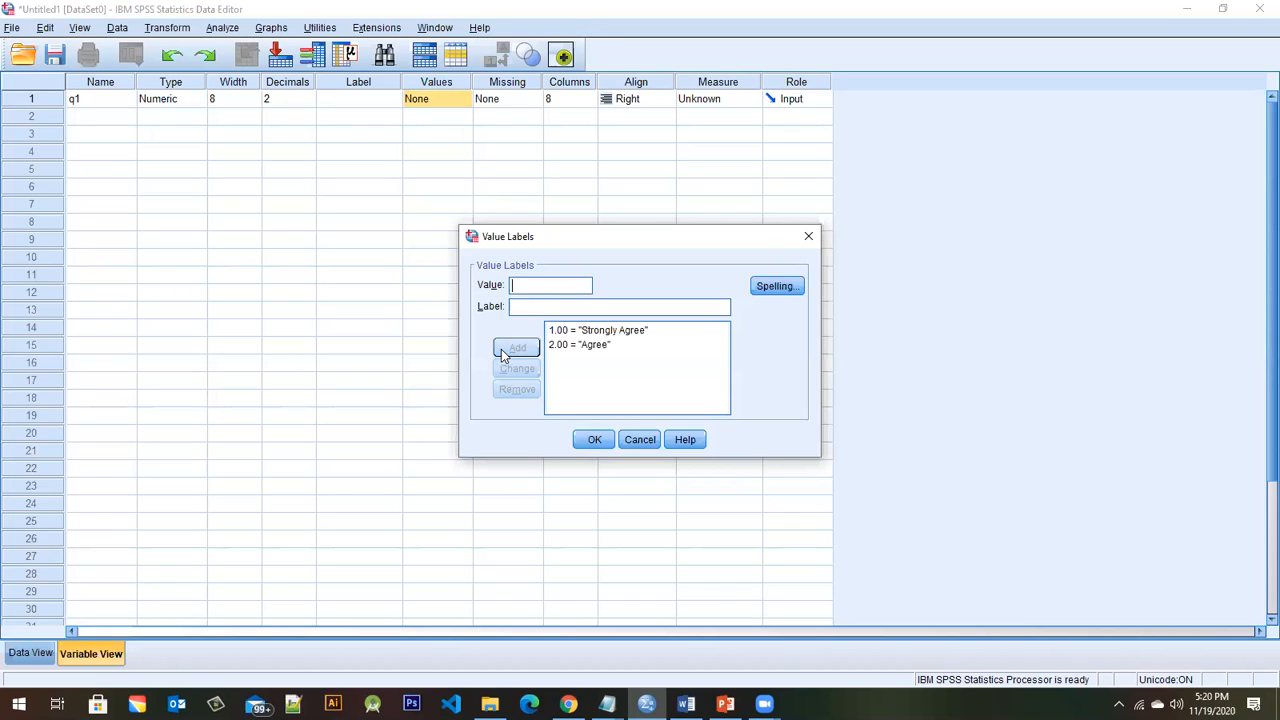
- Check the response scale in the Word questionnaire and add the value label "Neither Agree nor Disagree" for q1's value 3 in SPSS
left_click(686, 705)
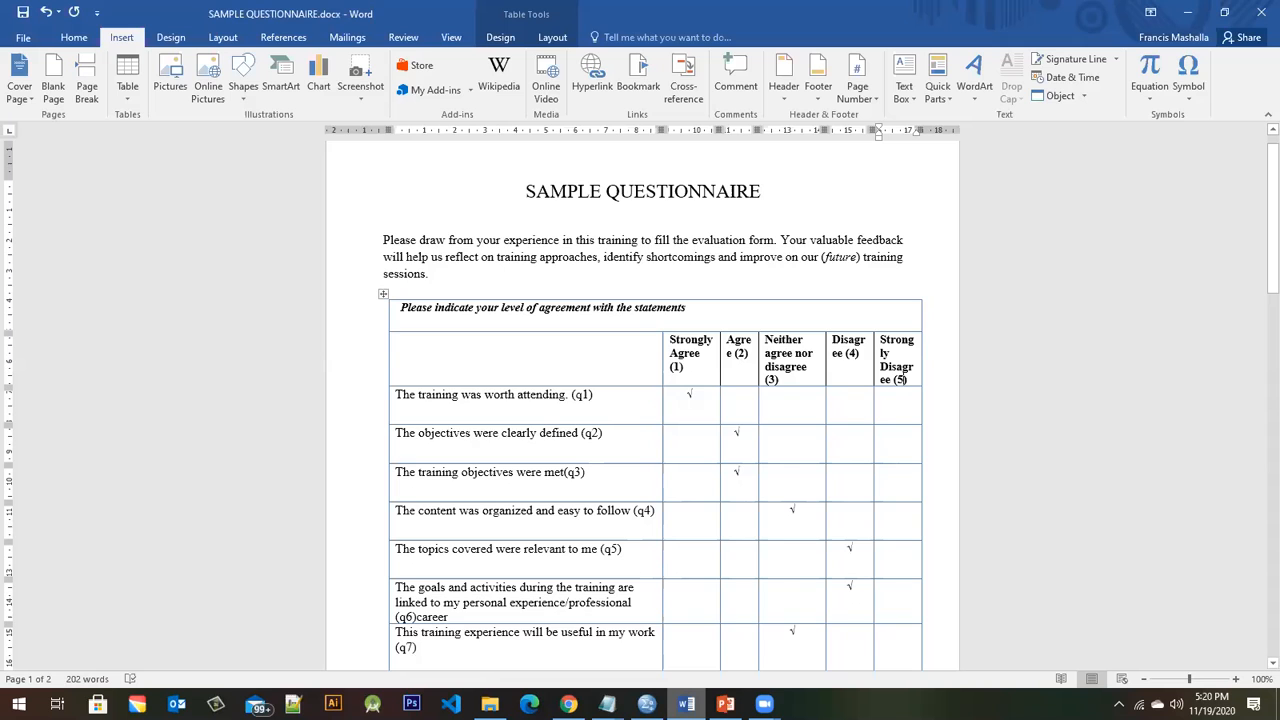
left_click(1187, 12)
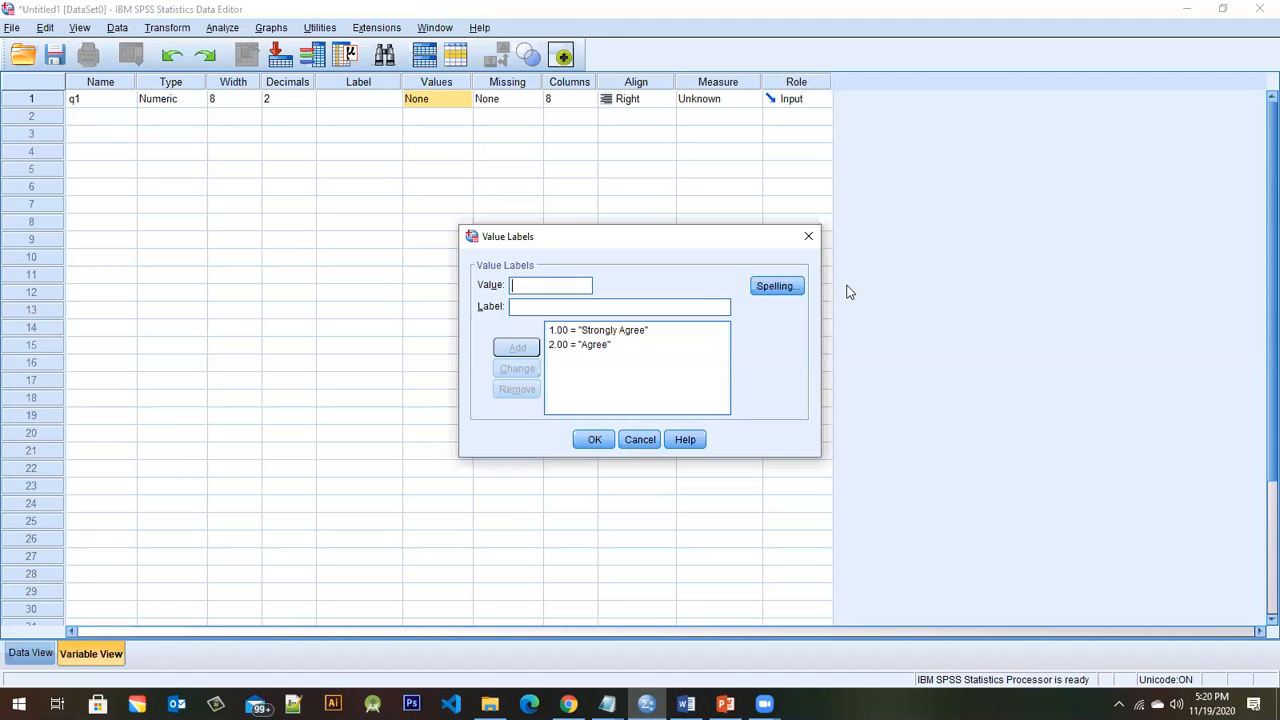
type("3")
left_click(673, 302)
type("Neith")
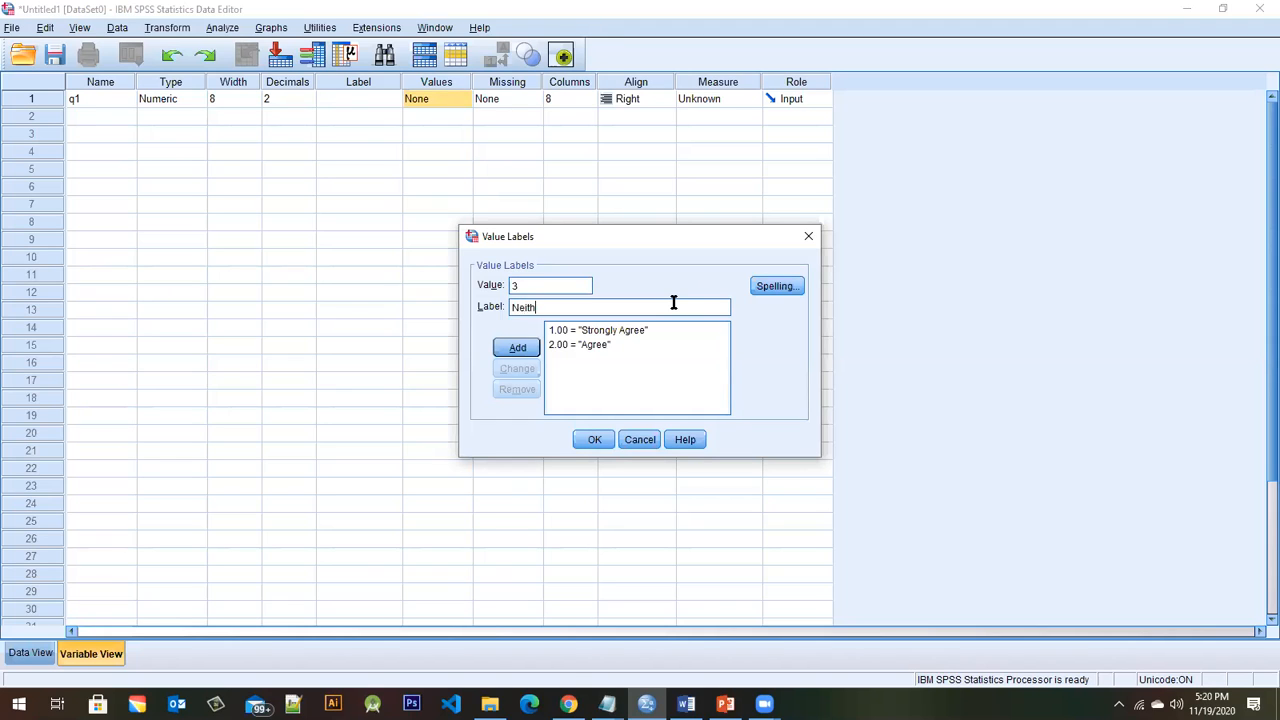
type("er Agree nor Disagree")
left_click(503, 349)
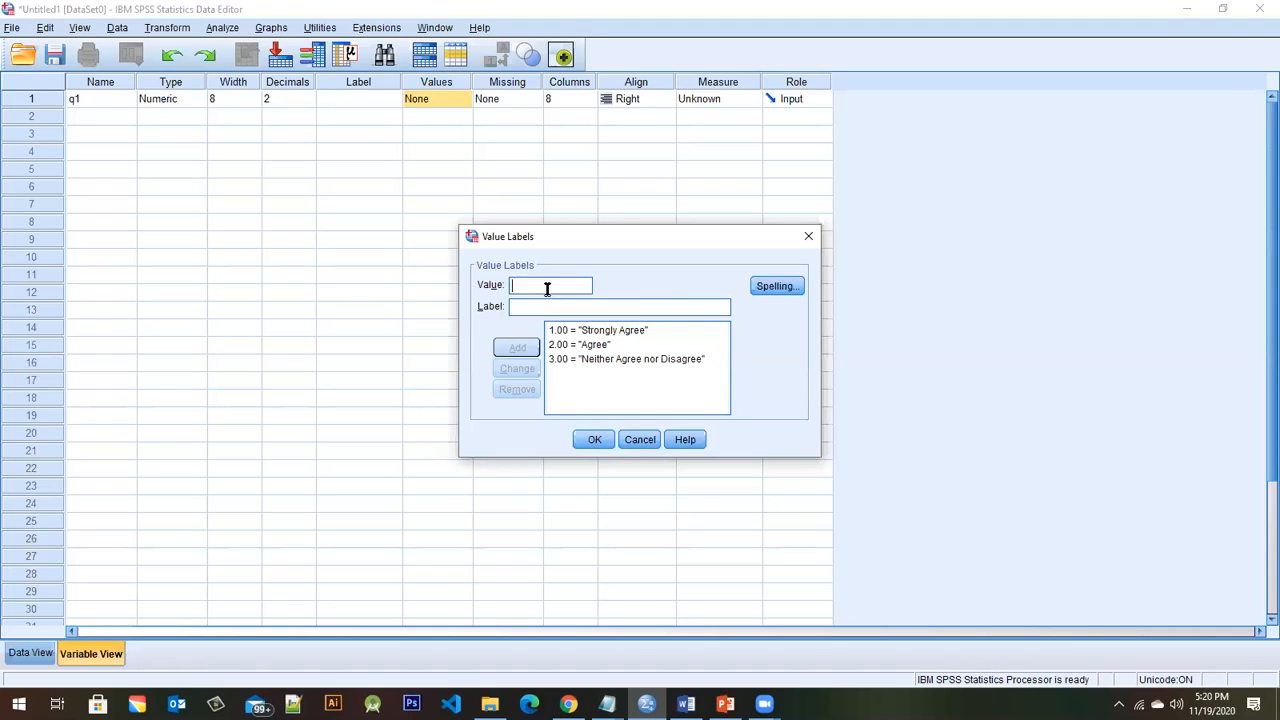
- Add q1's value labels "Disagree" for 4 and "Strongly Disagree" for 5, and accept the full set of labels
type("4")
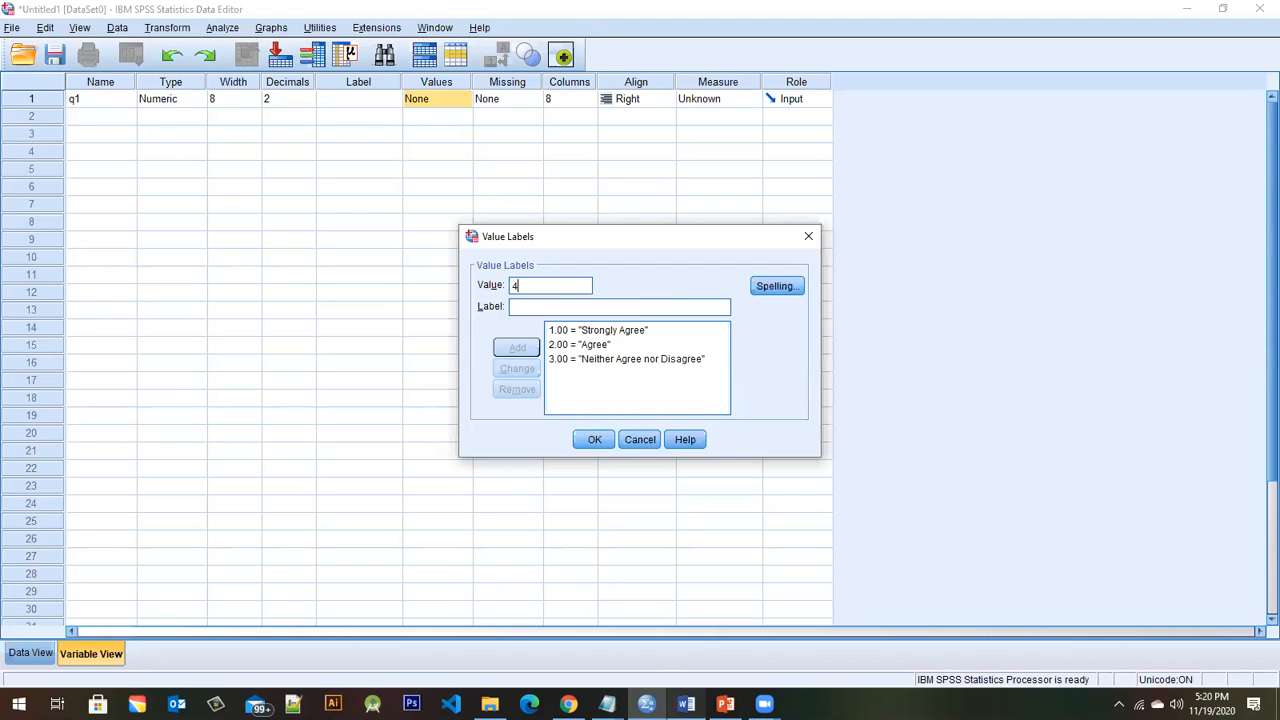
left_click(548, 303)
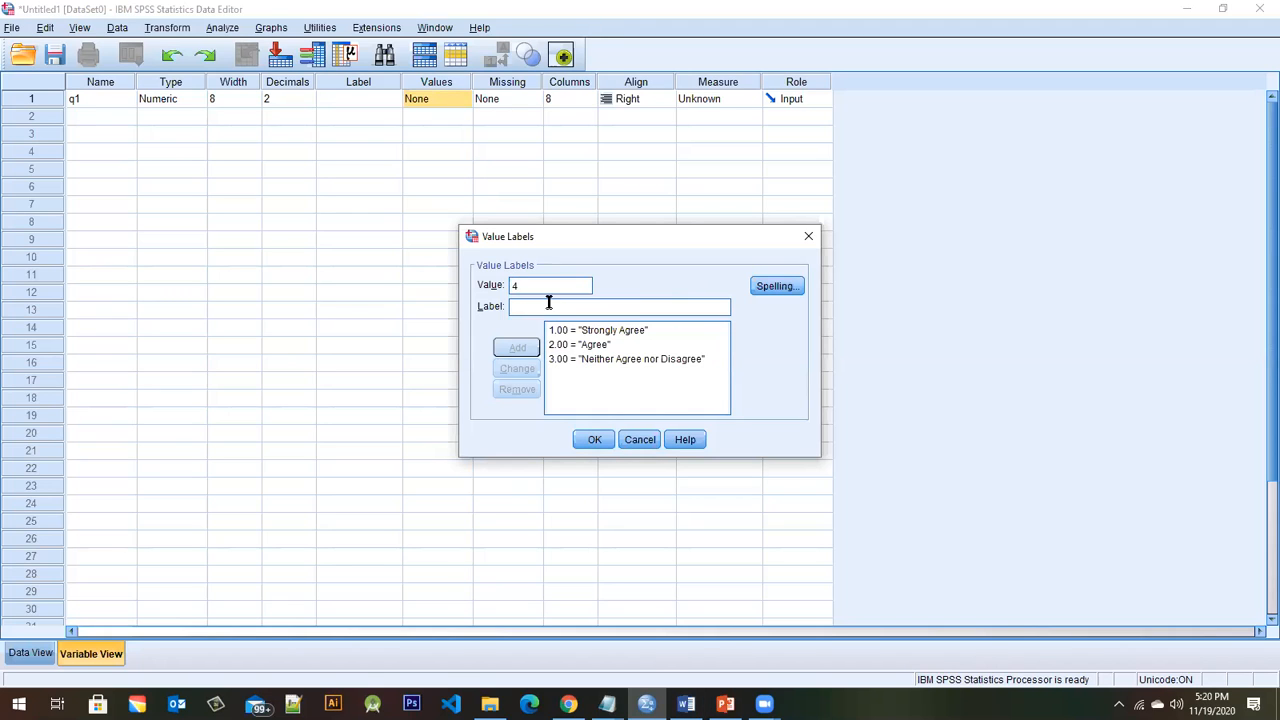
type("Disa")
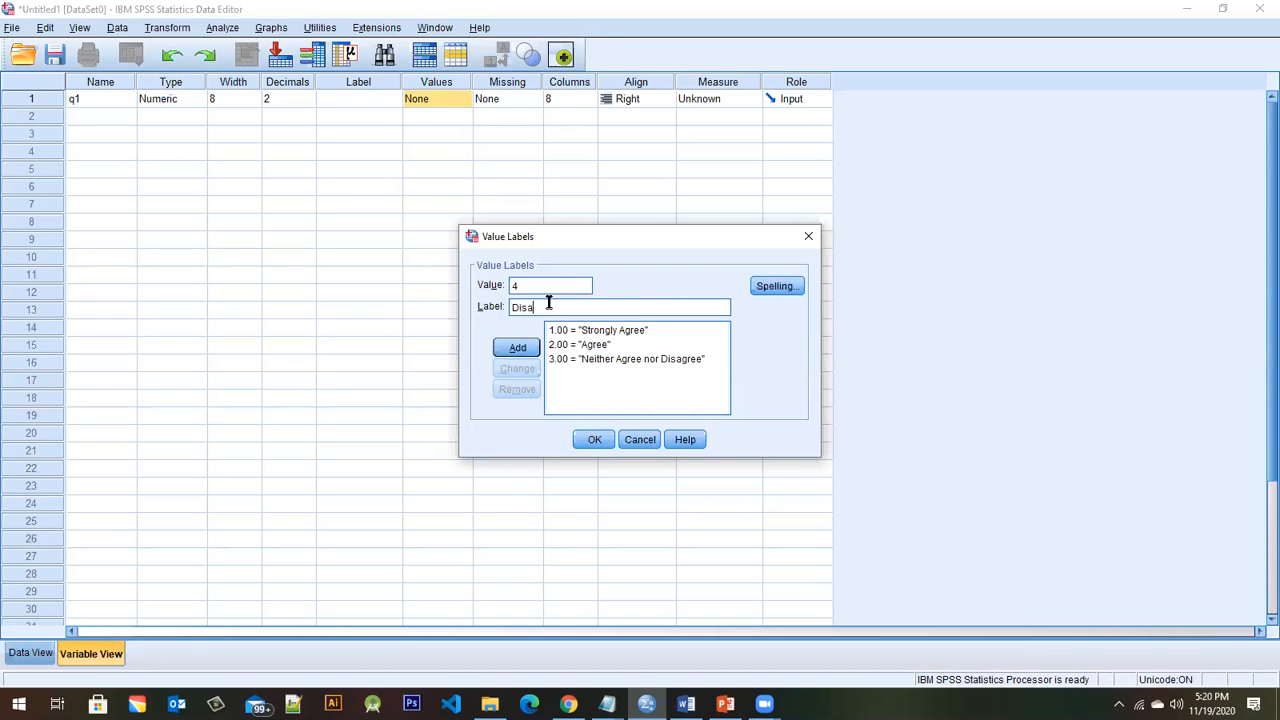
type("gree")
left_click(512, 347)
type("5Strongly Disagree")
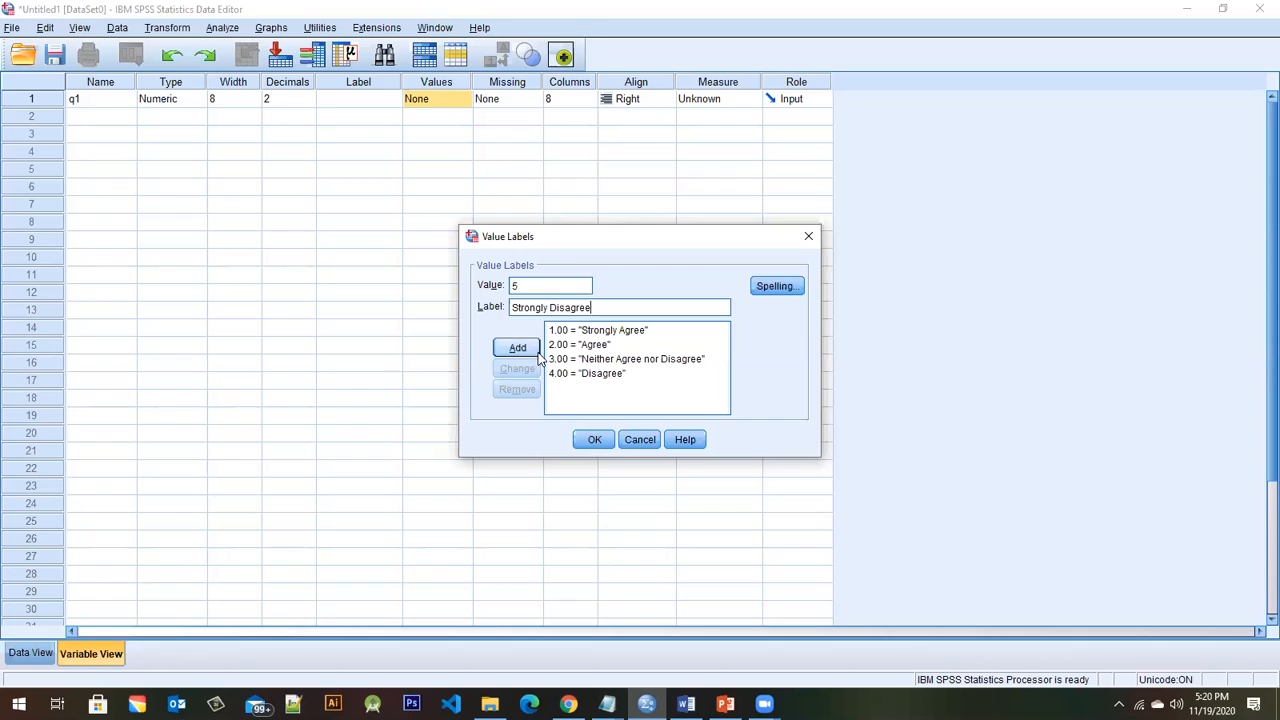
left_click(517, 347)
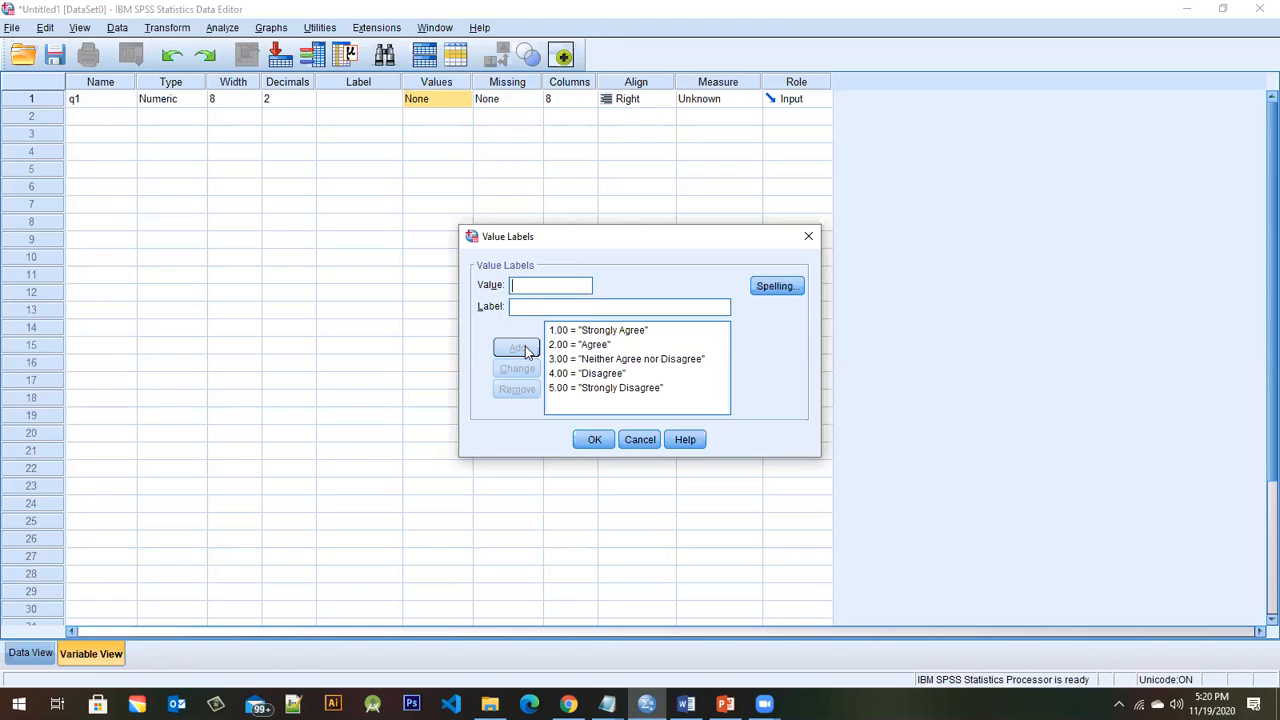
left_click(581, 440)
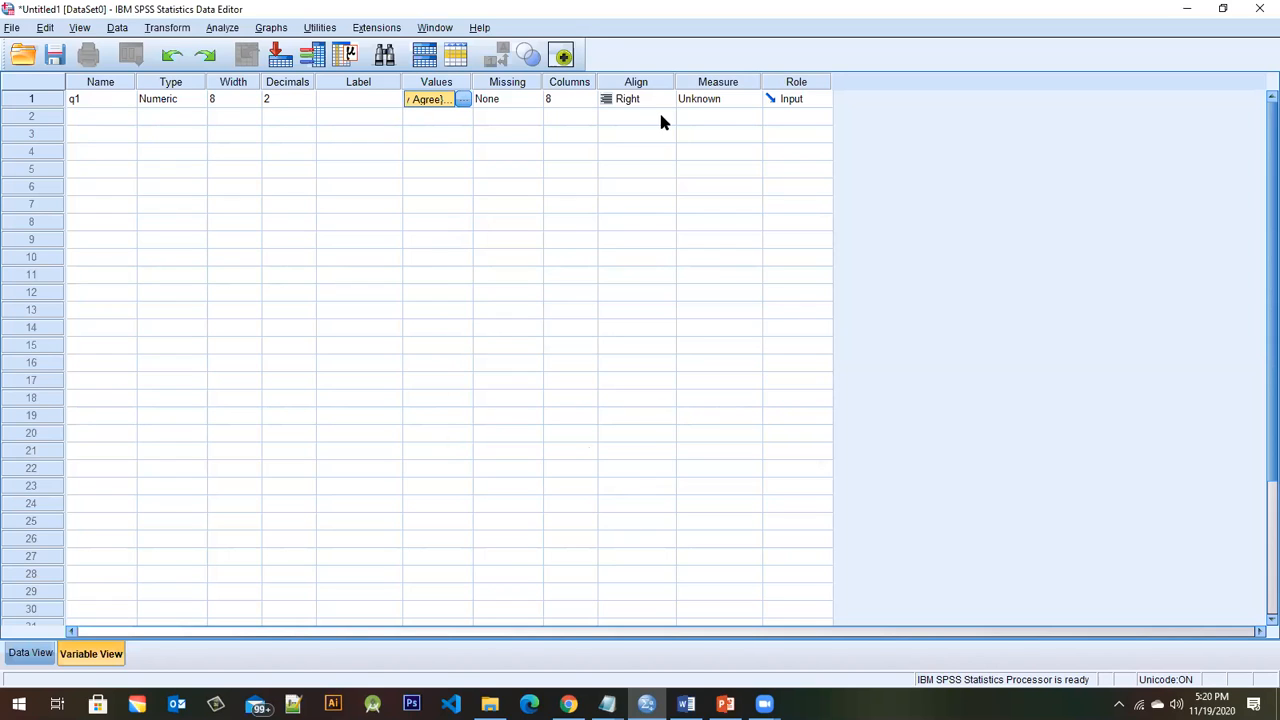
- Try Nominal as q1's measurement level, and settle on Scale
left_click(716, 104)
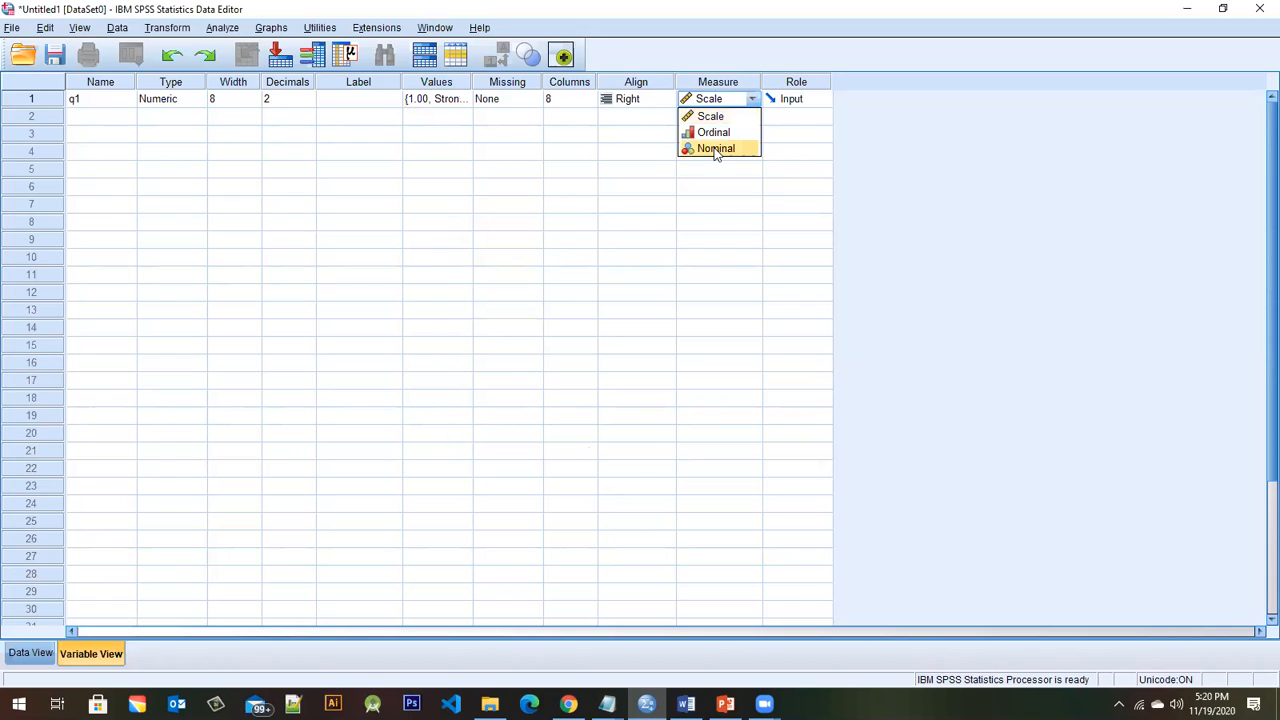
left_click(716, 150)
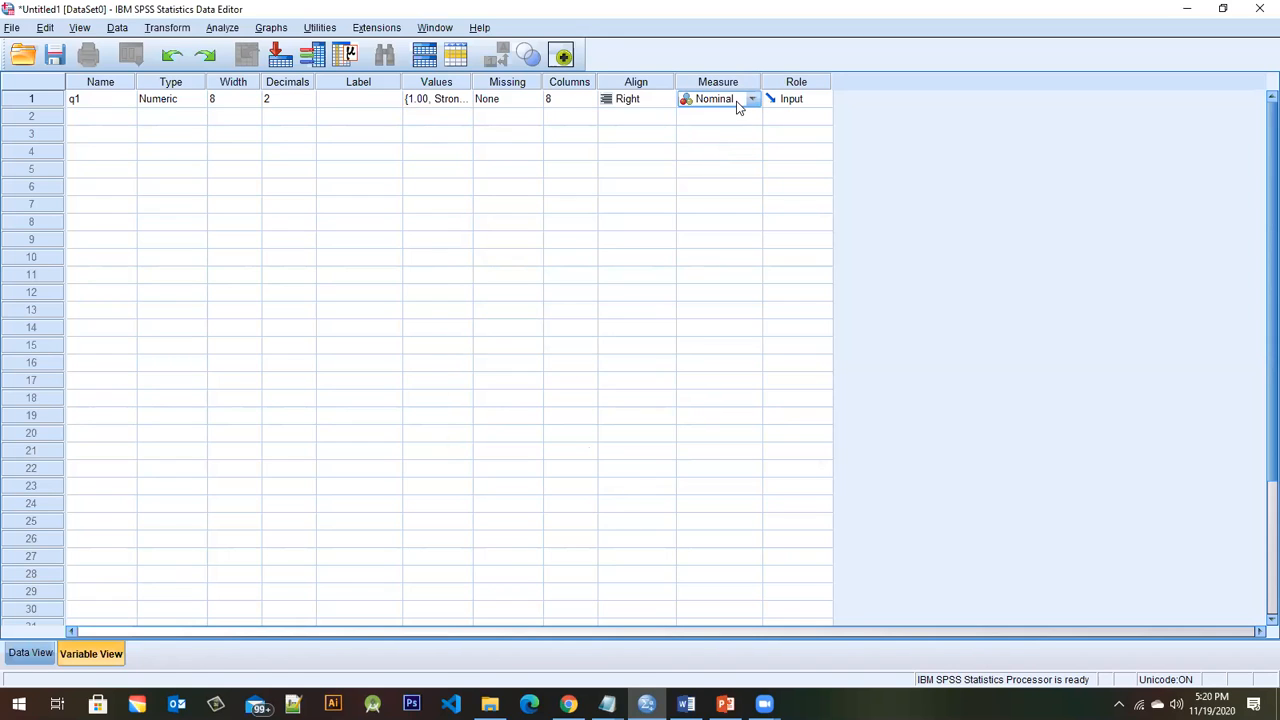
left_click(753, 99)
left_click(710, 117)
- Add a second variable named q2 and keep its type as Numeric
left_click(102, 118)
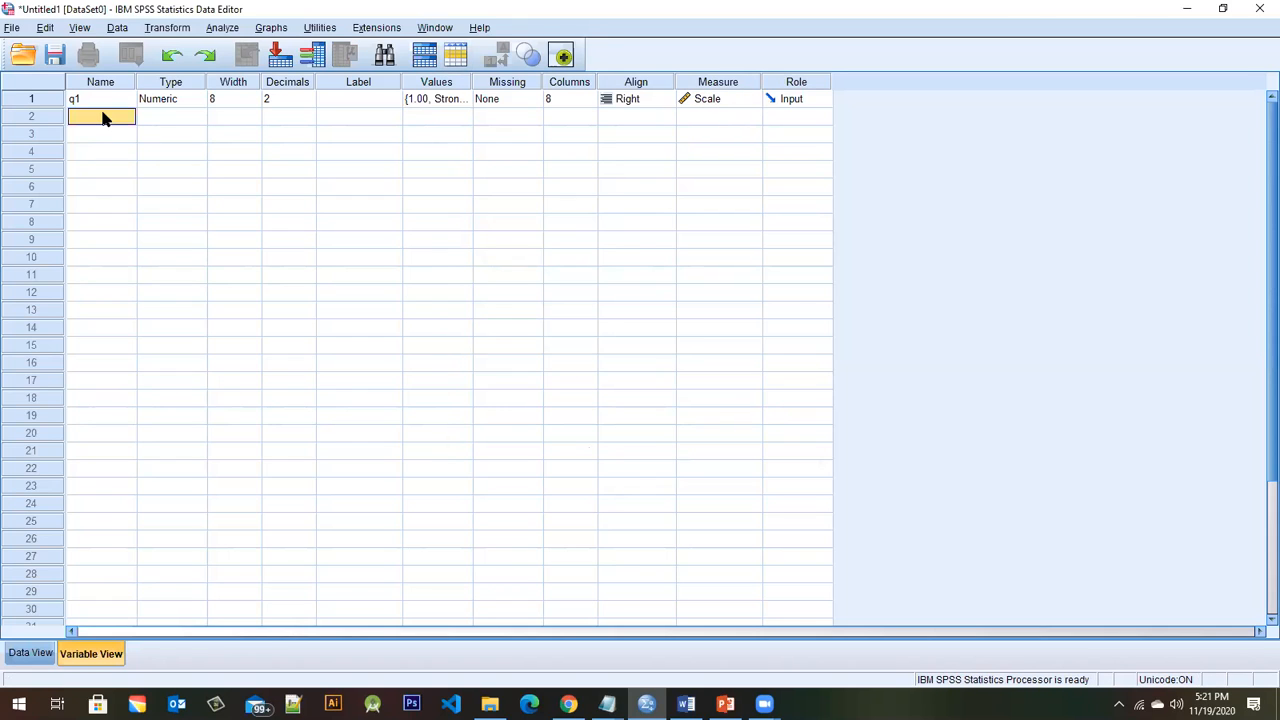
type("q2")
left_click(187, 100)
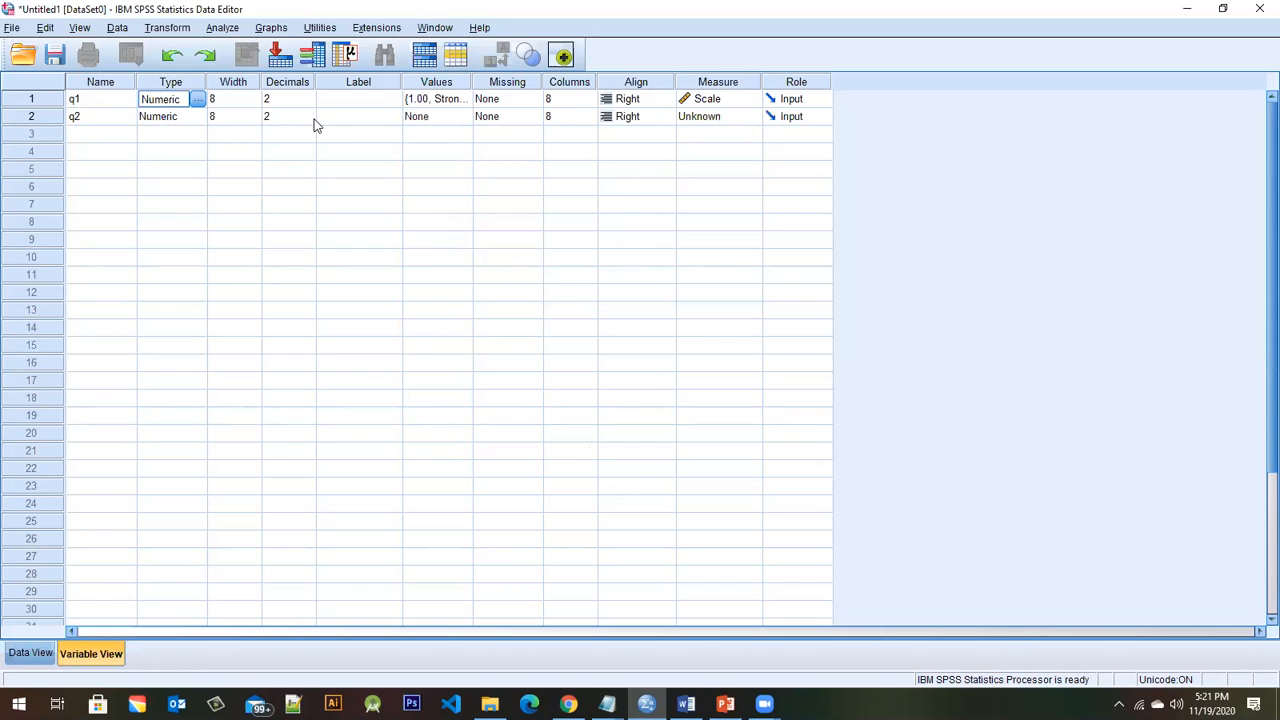
left_click(171, 121)
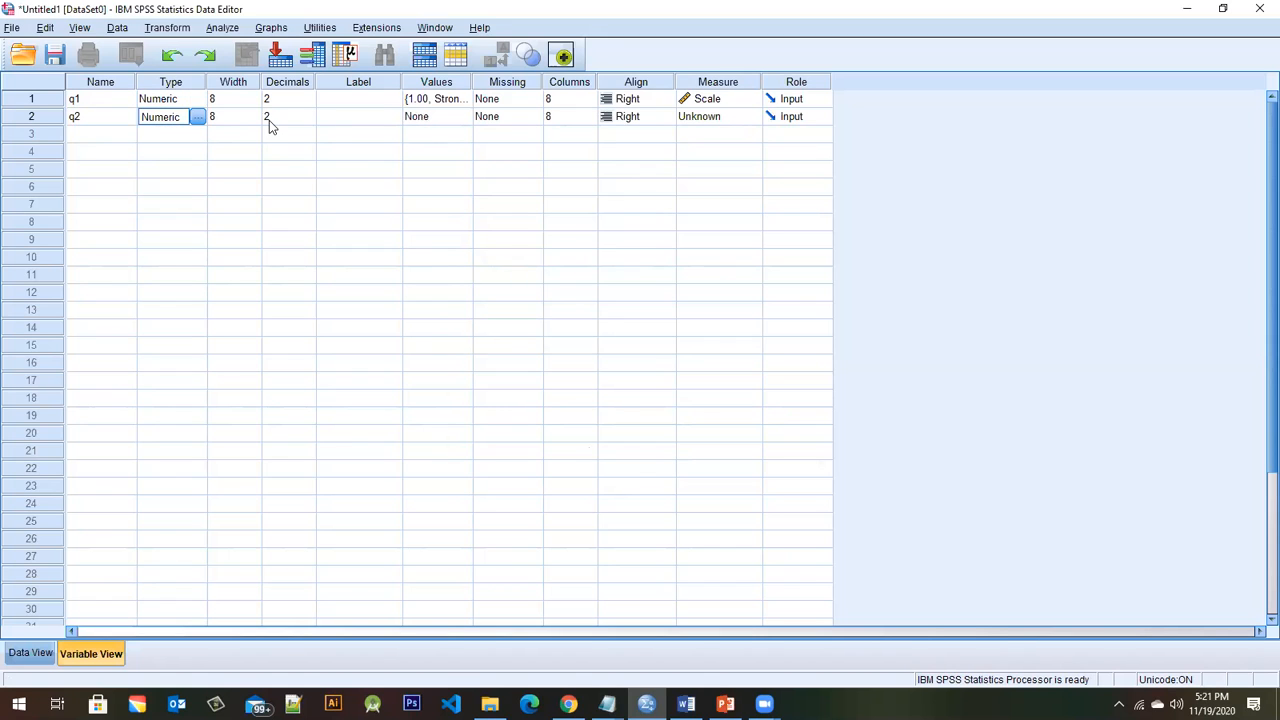
- Compare the value label definitions of q1 and q2 without changing either of them
left_click_drag(455, 100, 448, 112)
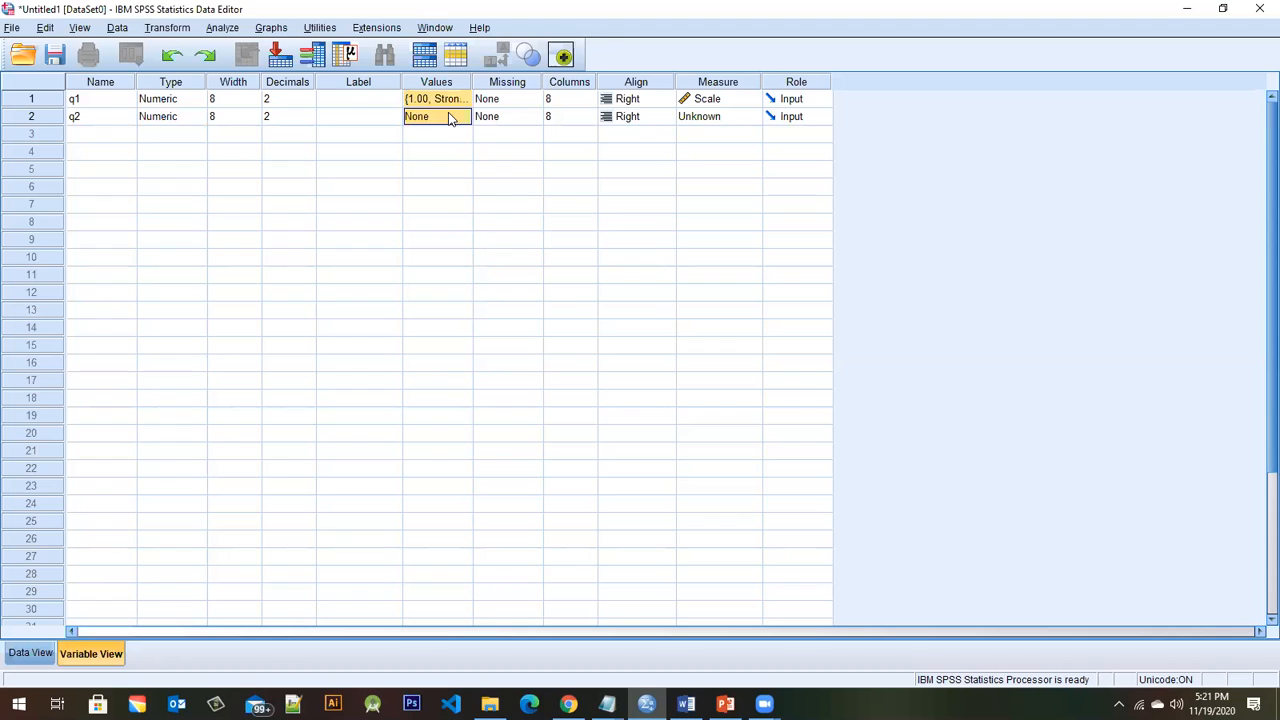
left_click(465, 99)
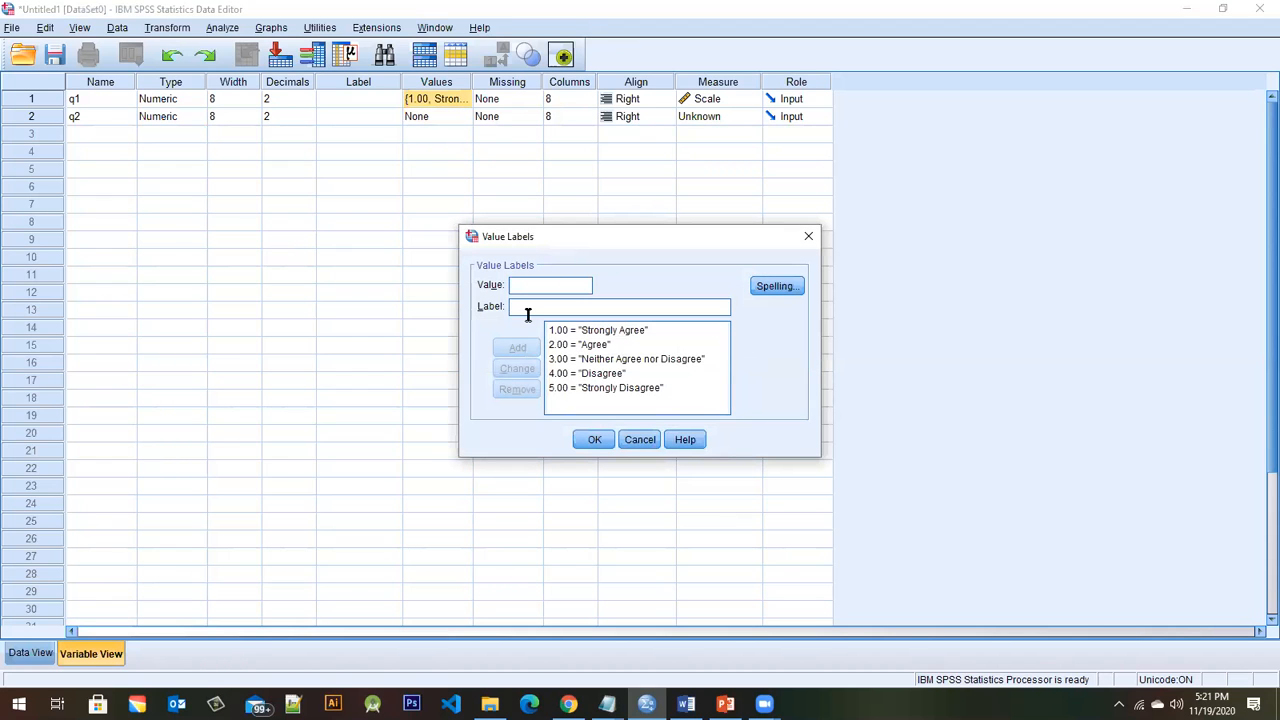
left_click(808, 237)
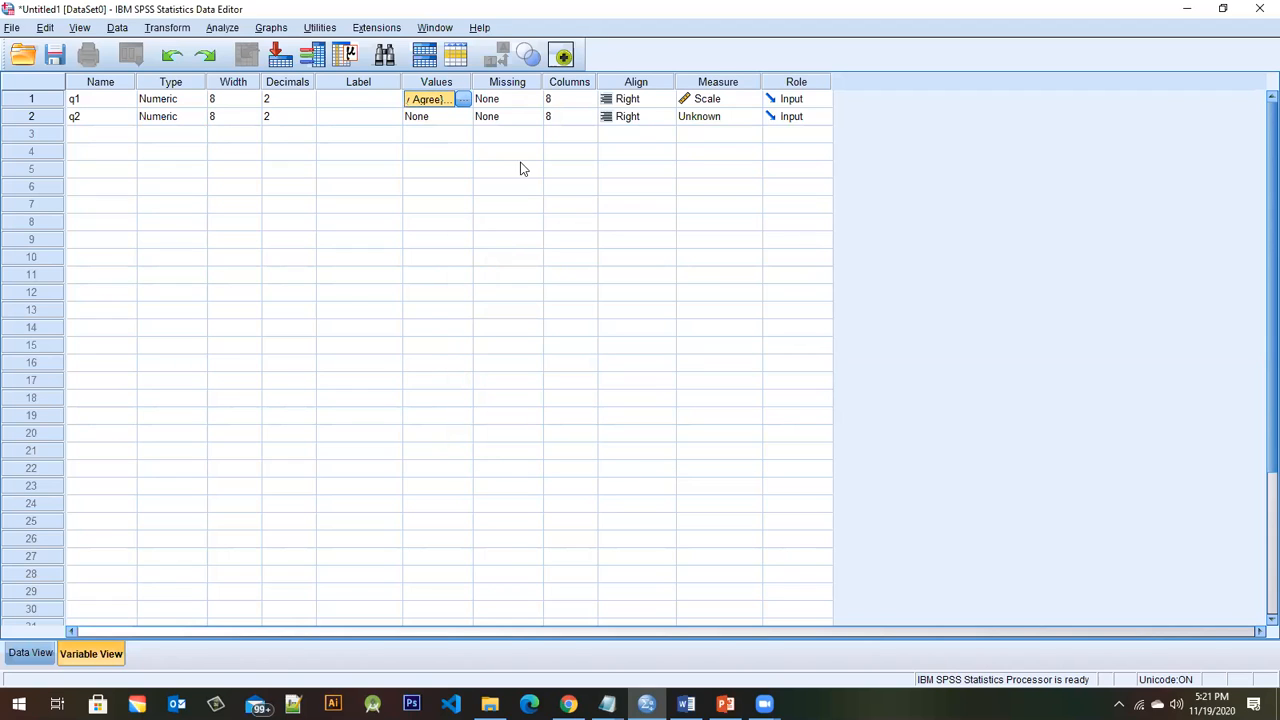
left_click(445, 116)
left_click(463, 116)
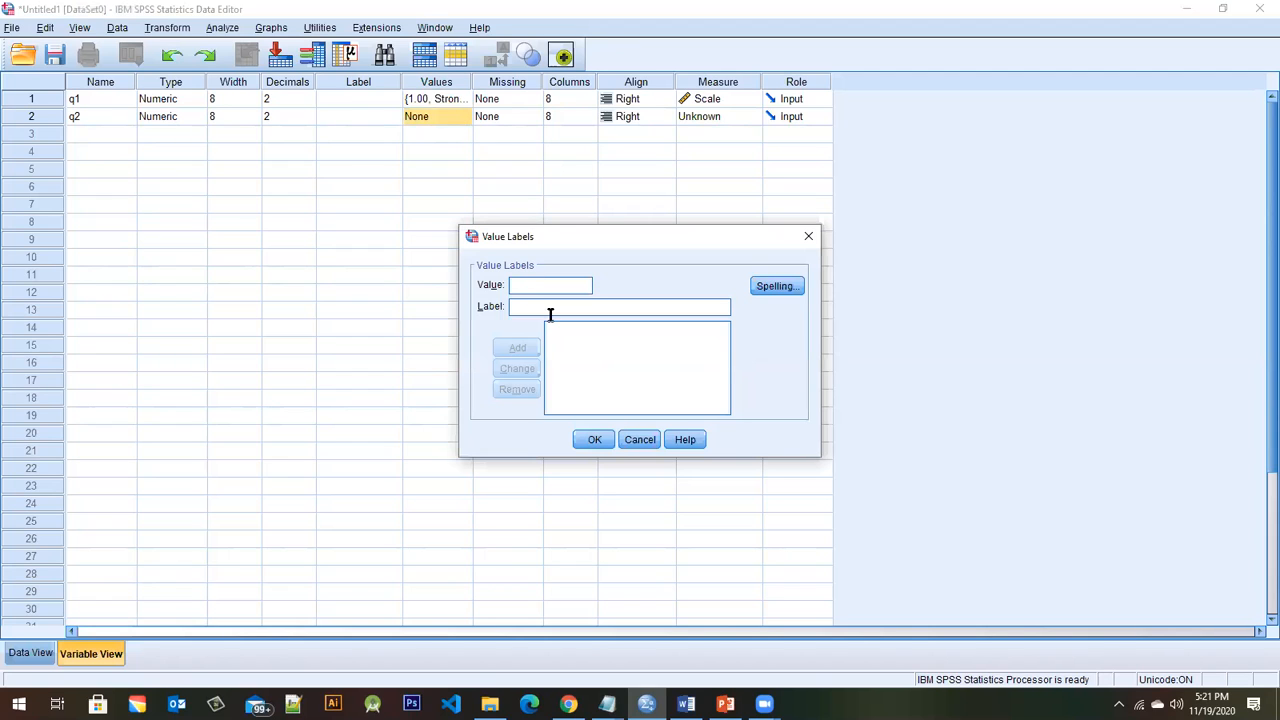
left_click(442, 100)
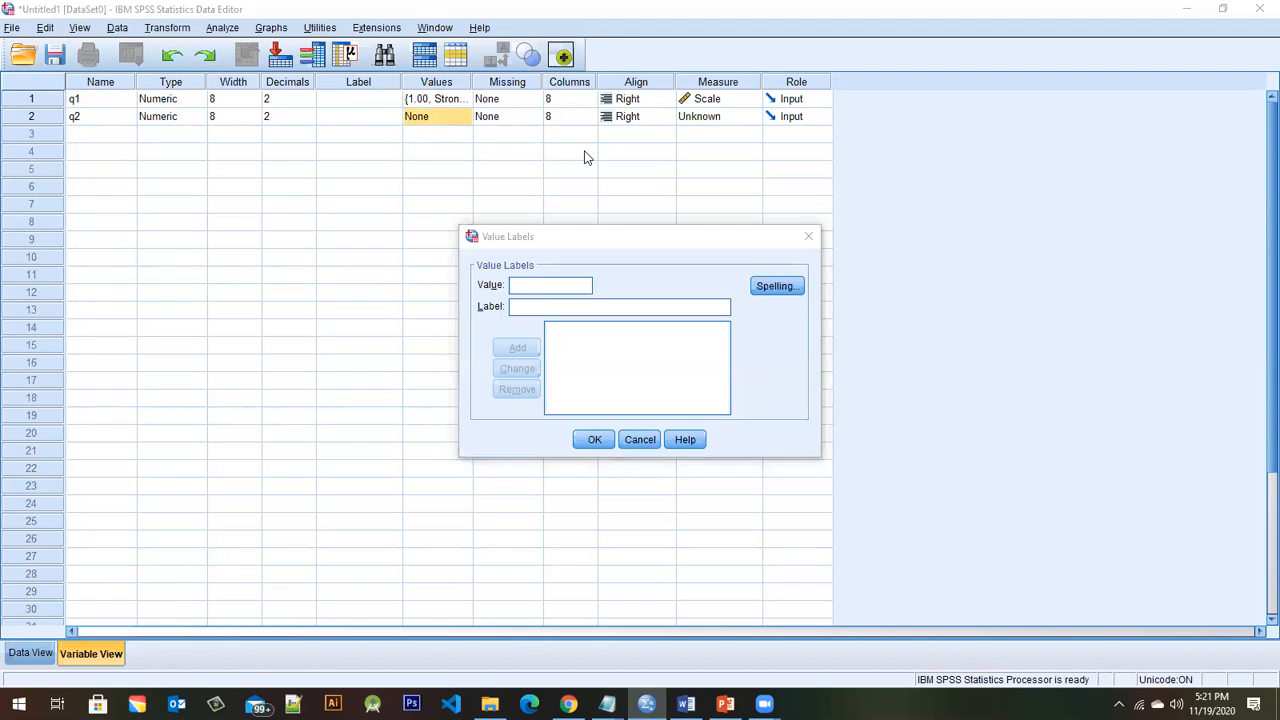
left_click(646, 442)
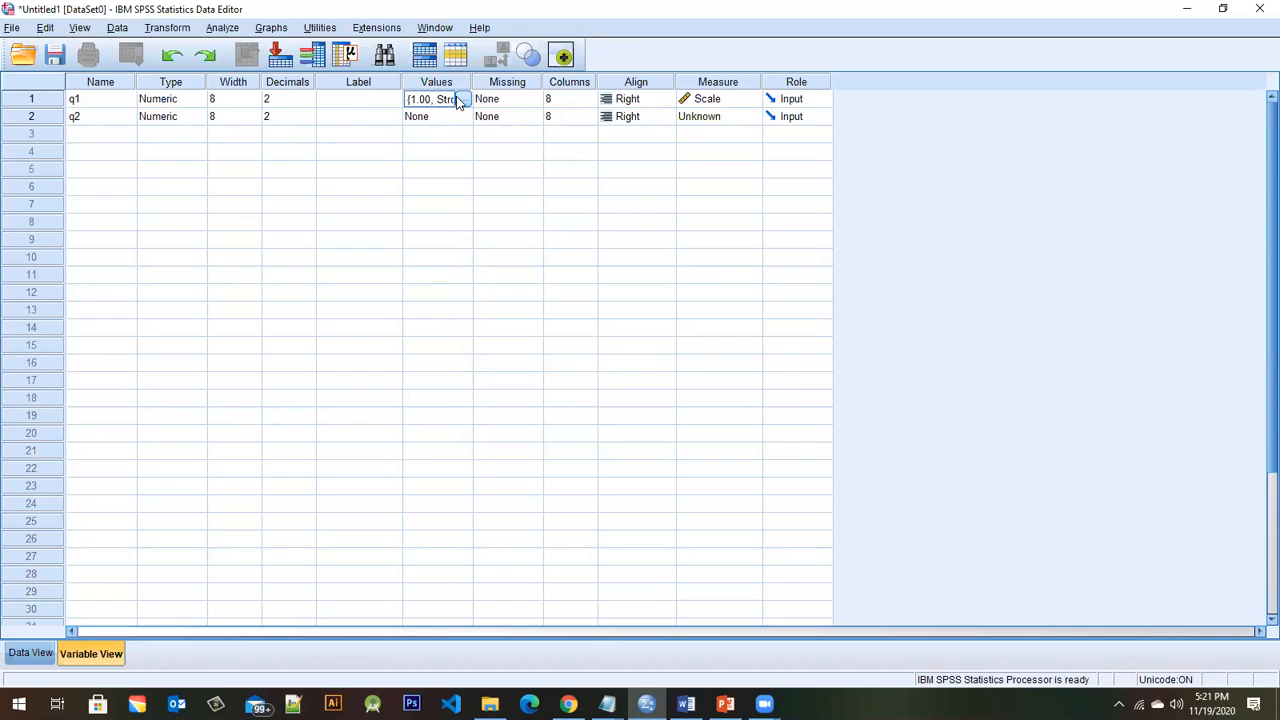
- Review q1's value labels one by one from value 5 up to value 1, and leave them unchanged
left_click(460, 100)
left_click(682, 390)
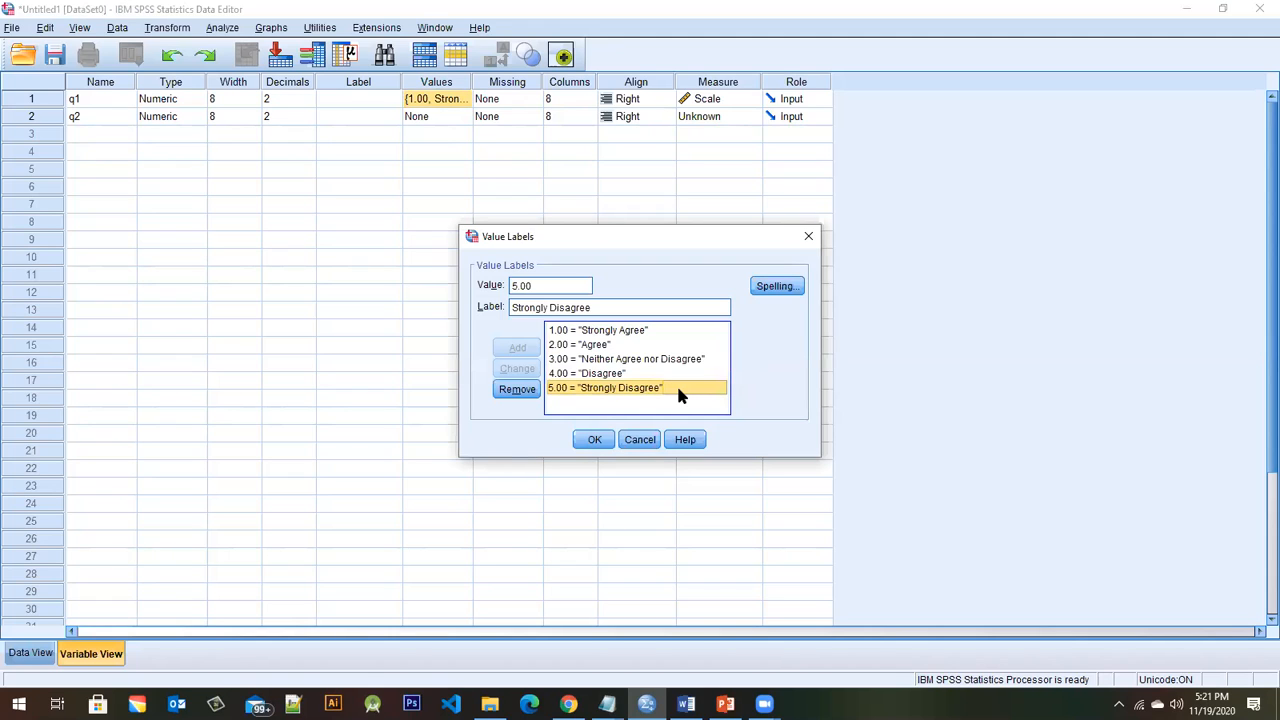
key("Up")
key("Up")
key("Up")
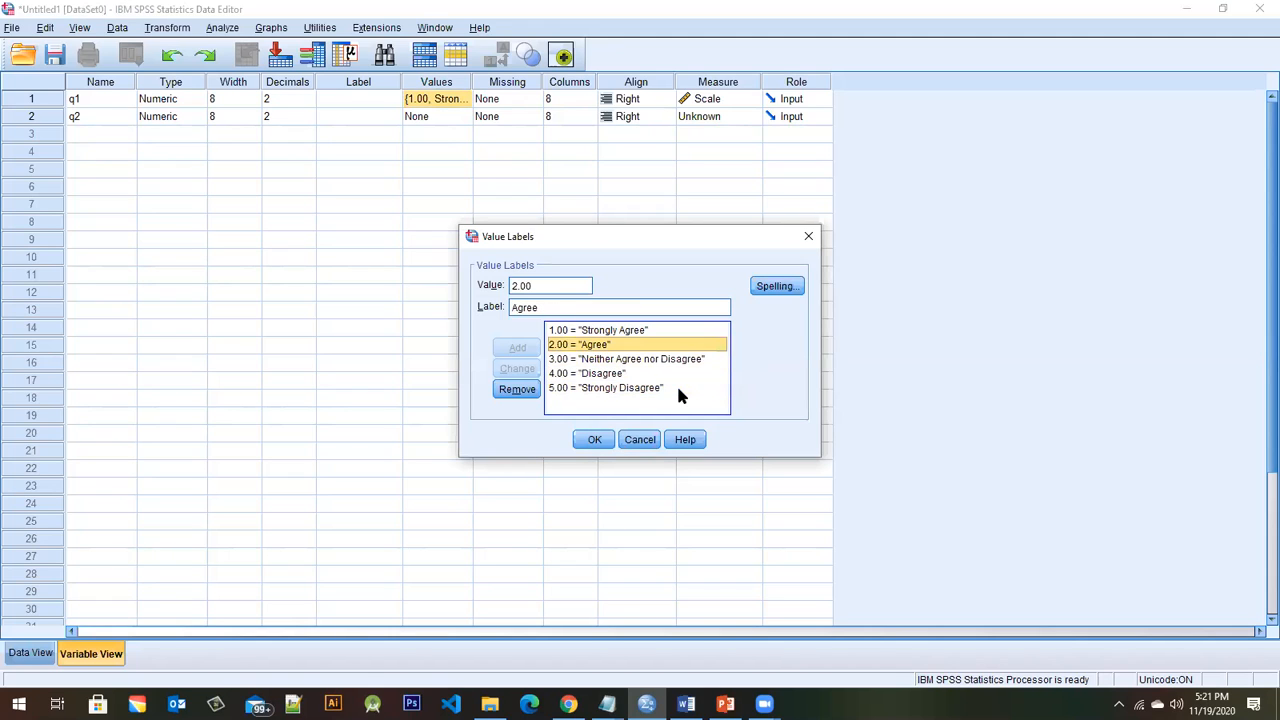
key("Up")
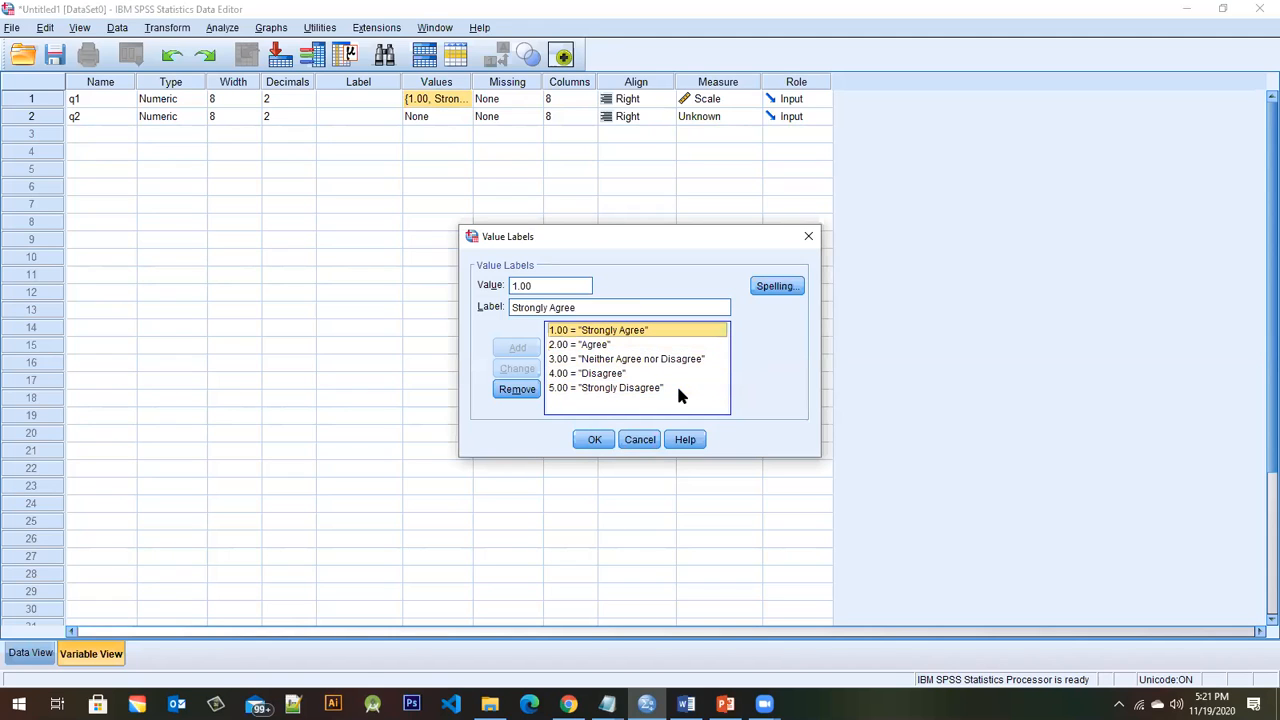
left_click(808, 236)
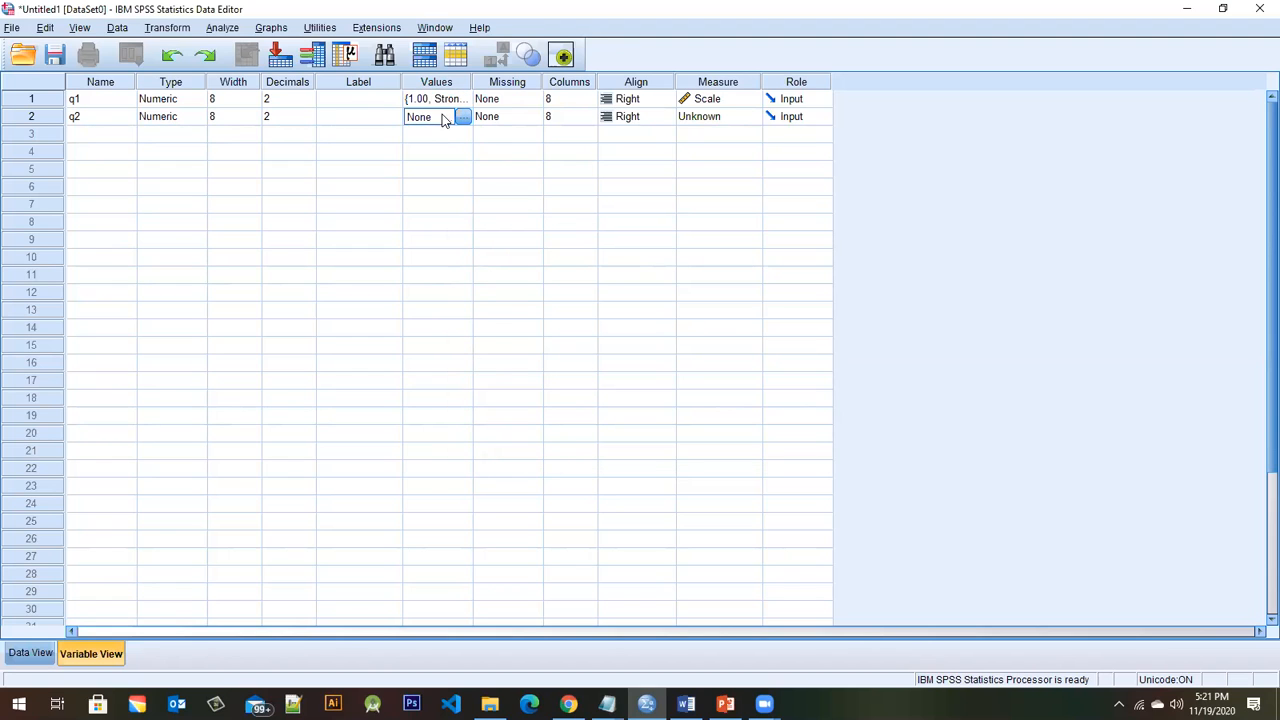
- Define q2's first two value labels: "Strongly Agree" for 1 and "Agree" for 2
left_click(463, 117)
left_click(547, 282)
type("1")
left_click(526, 306)
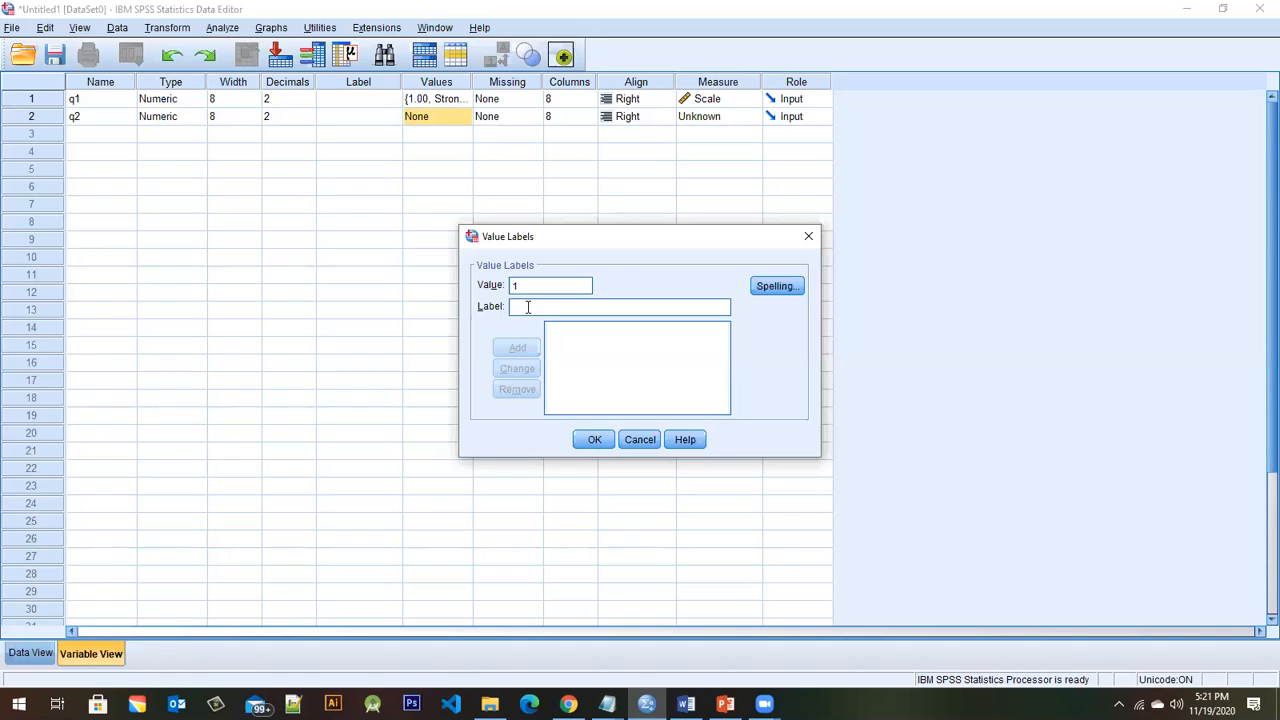
type("Strongly Agree")
left_click(517, 348)
type("2")
left_click(536, 304)
type("Agree")
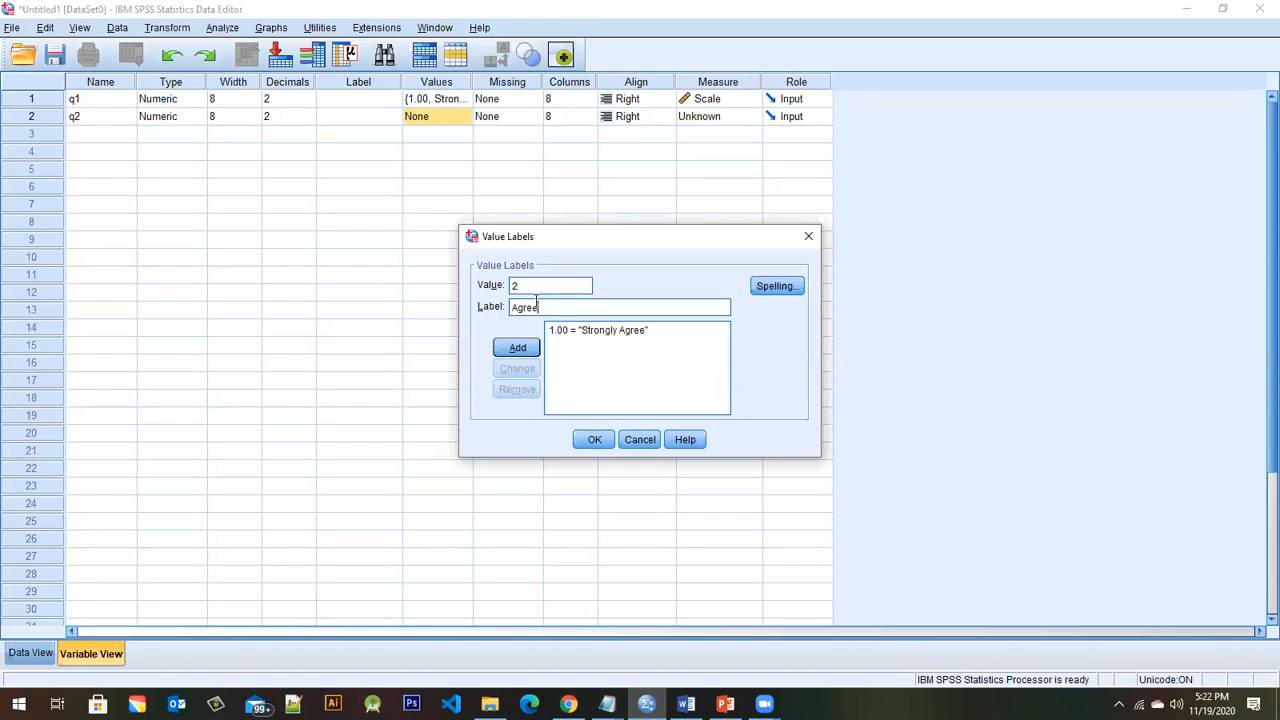
left_click(517, 348)
- Add q2's value labels "Neither Agree Nor Disagree" for 3 and "Disagree" for 4
left_click(534, 287)
type("3")
left_click(534, 306)
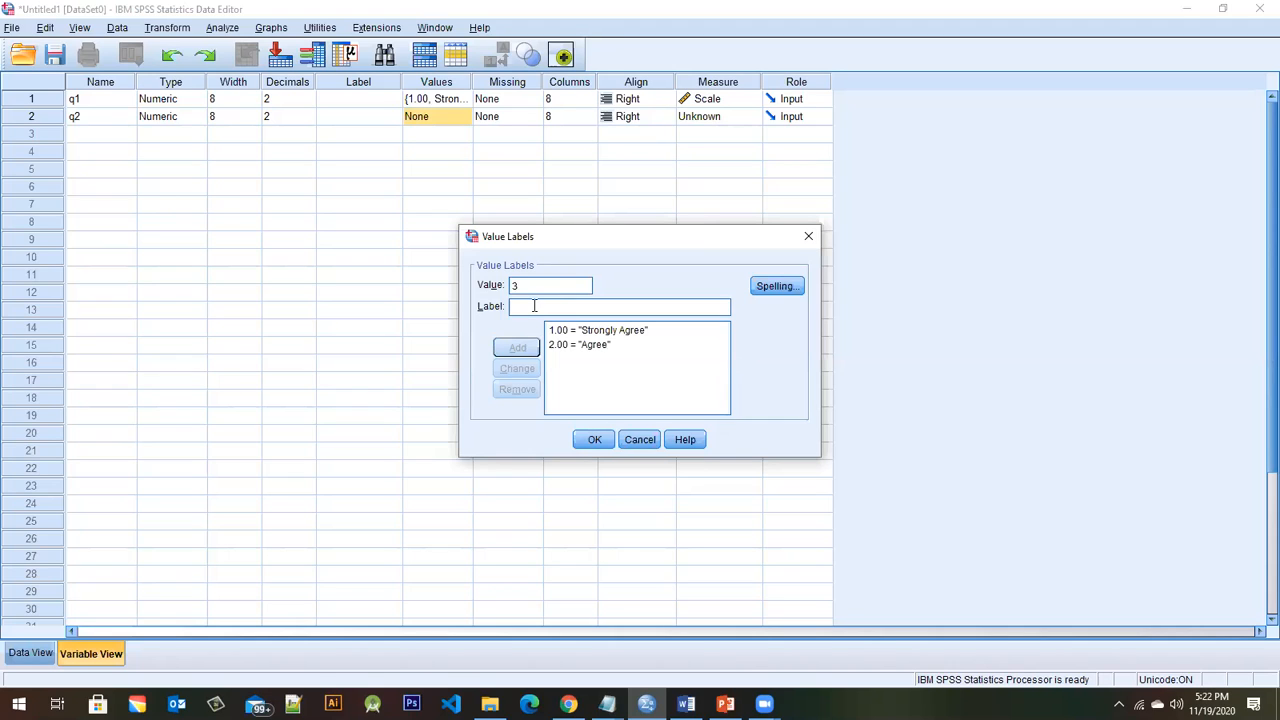
type("Nei")
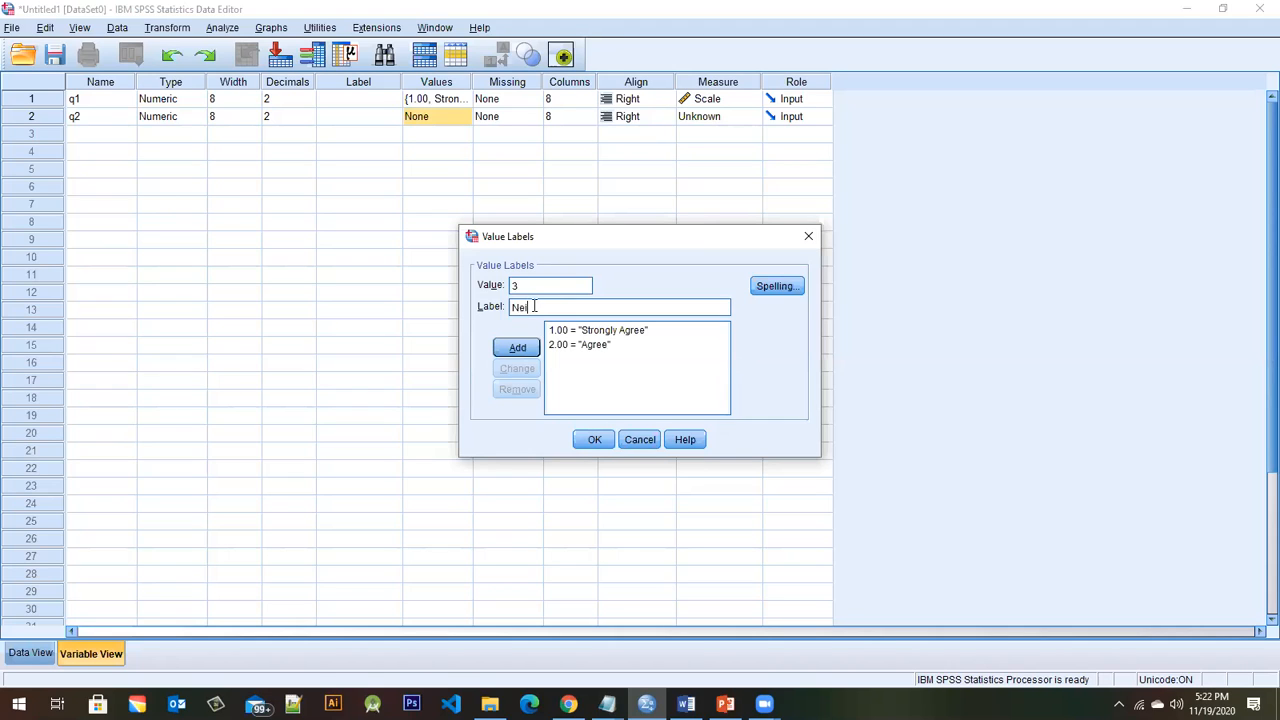
type("ther Agree Nor Disagree")
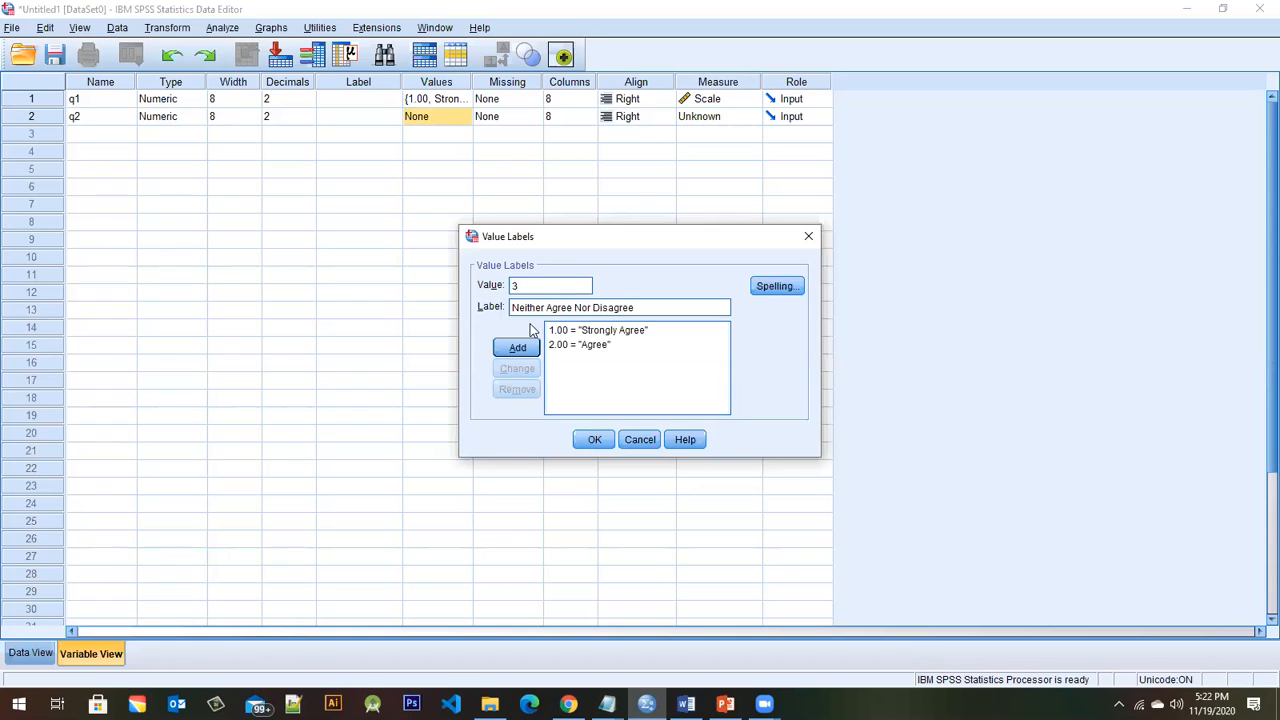
left_click(521, 347)
type("4")
left_click(527, 307)
type("Disagree")
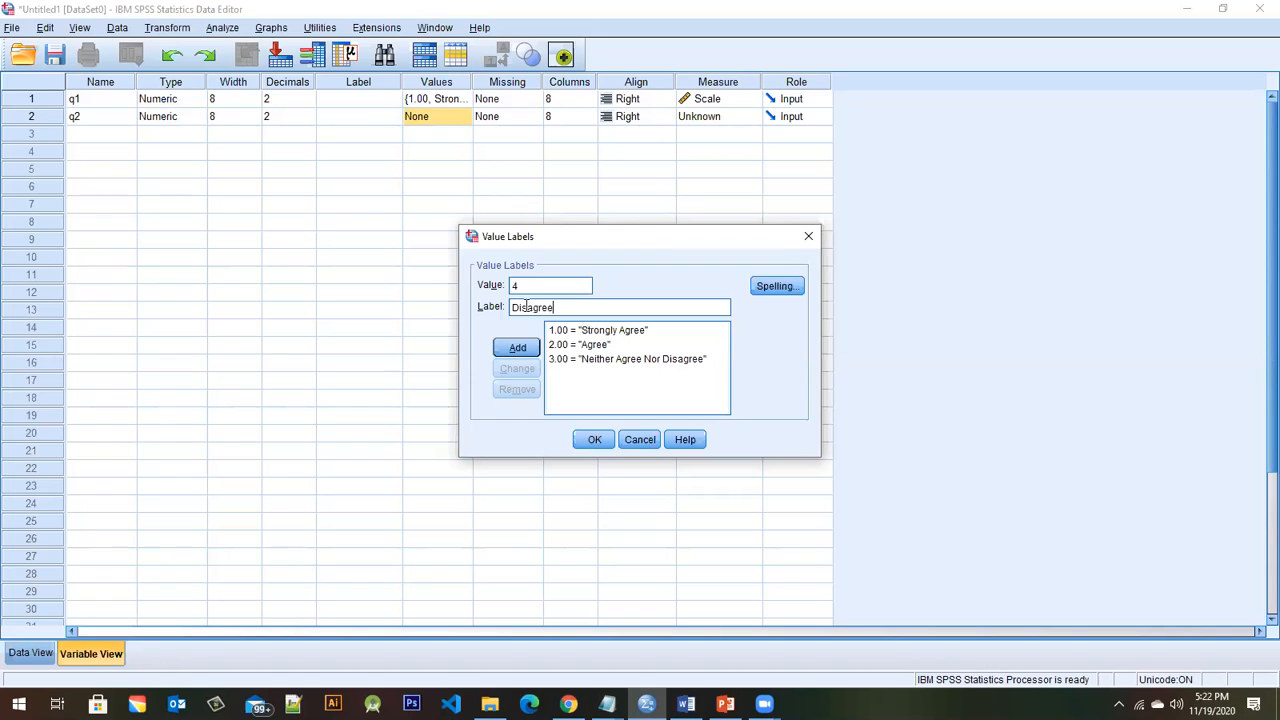
left_click(518, 349)
- Complete q2's value labels with "Strongly Disagree" for 5, accept them, and set q2's measurement level to Scale
type("5")
left_click(531, 311)
type("Strongly Disagree")
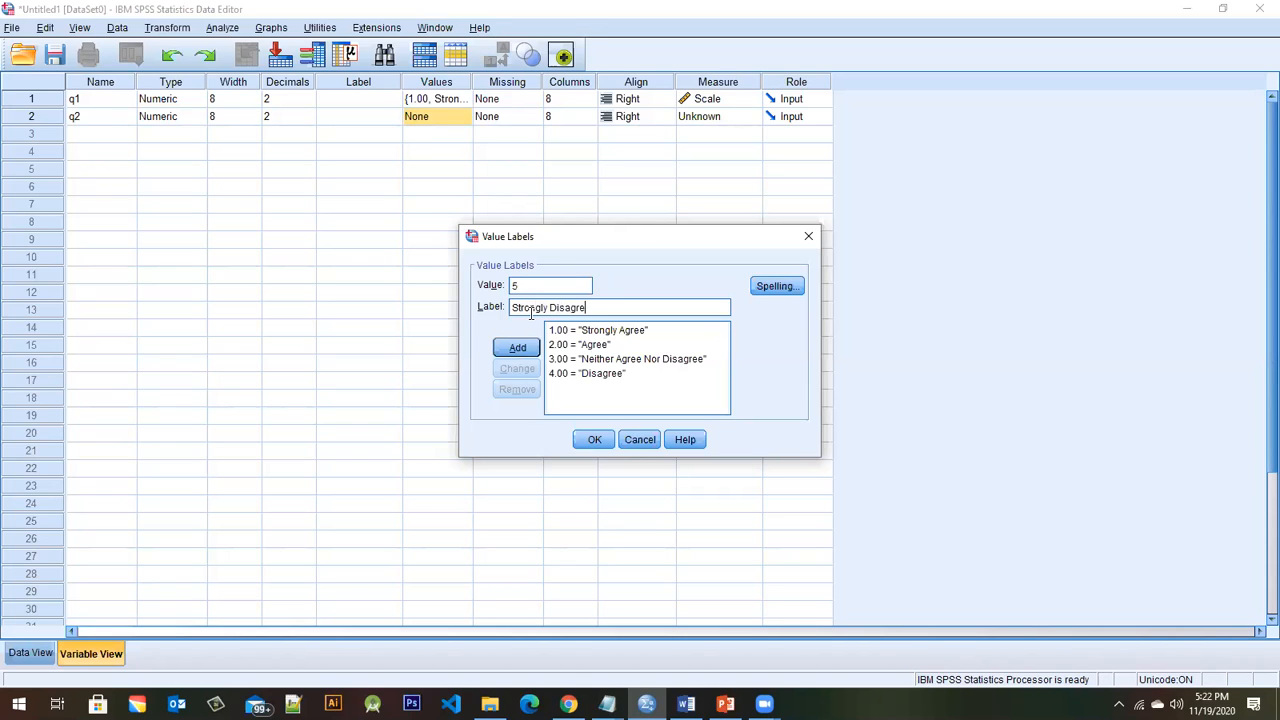
left_click(528, 356)
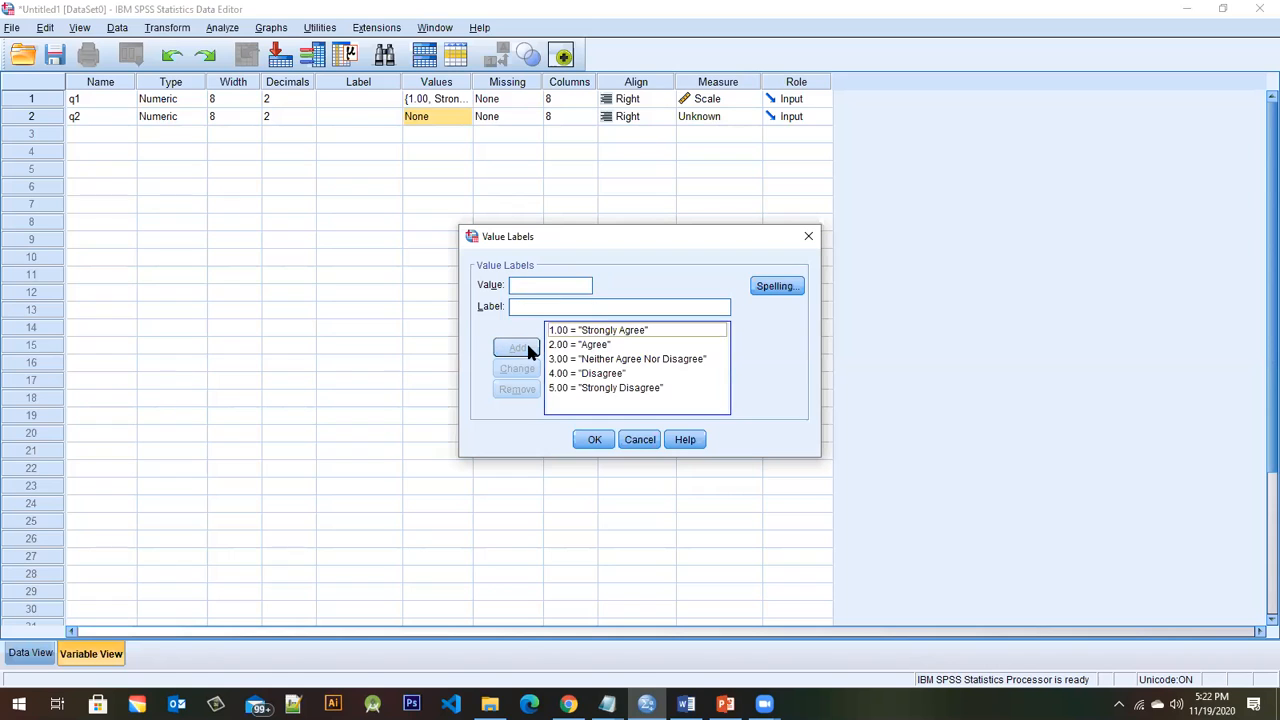
left_click(590, 441)
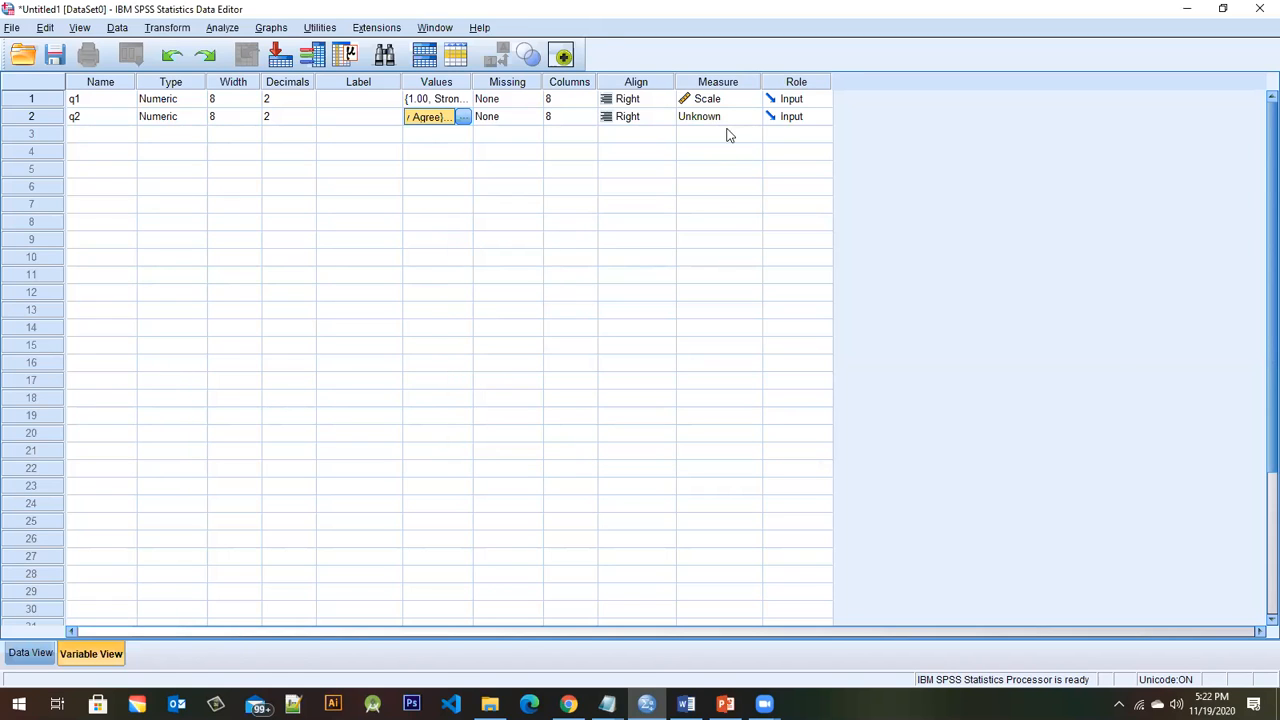
left_click(729, 117)
left_click(725, 135)
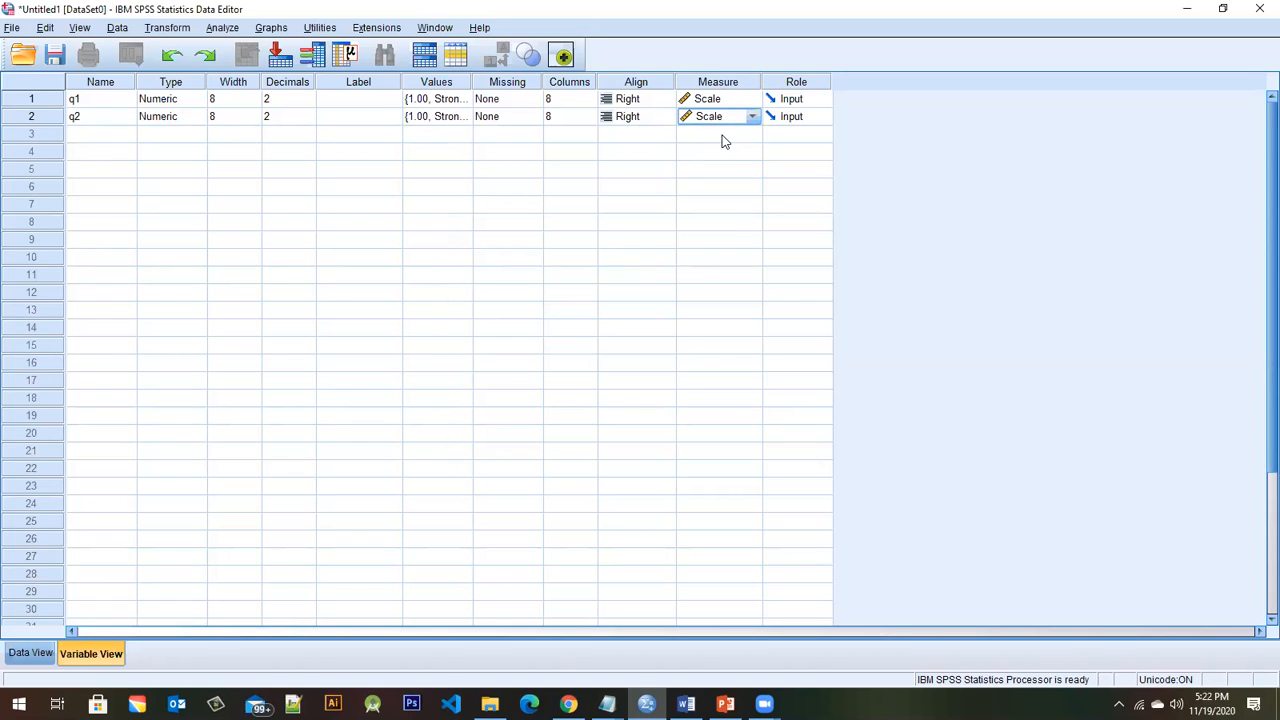
- Add a third numeric variable named q3 below q2
left_click(78, 136)
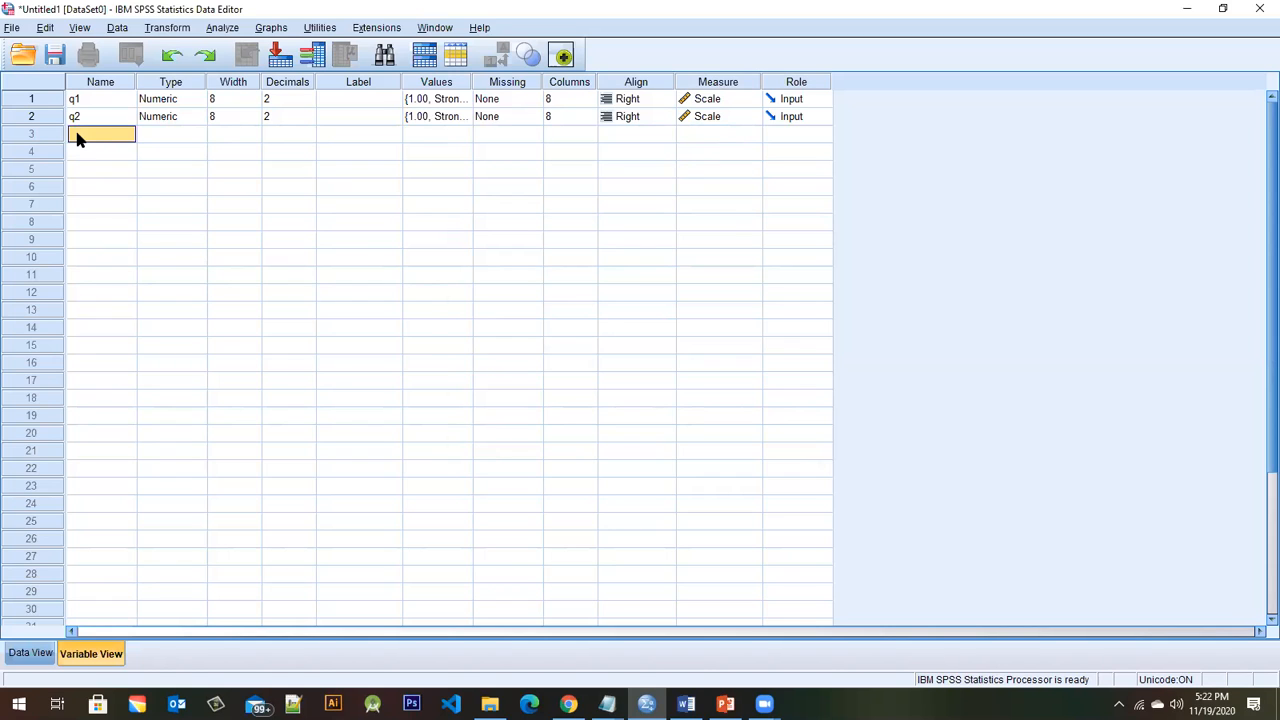
type("q3")
left_click(177, 137)
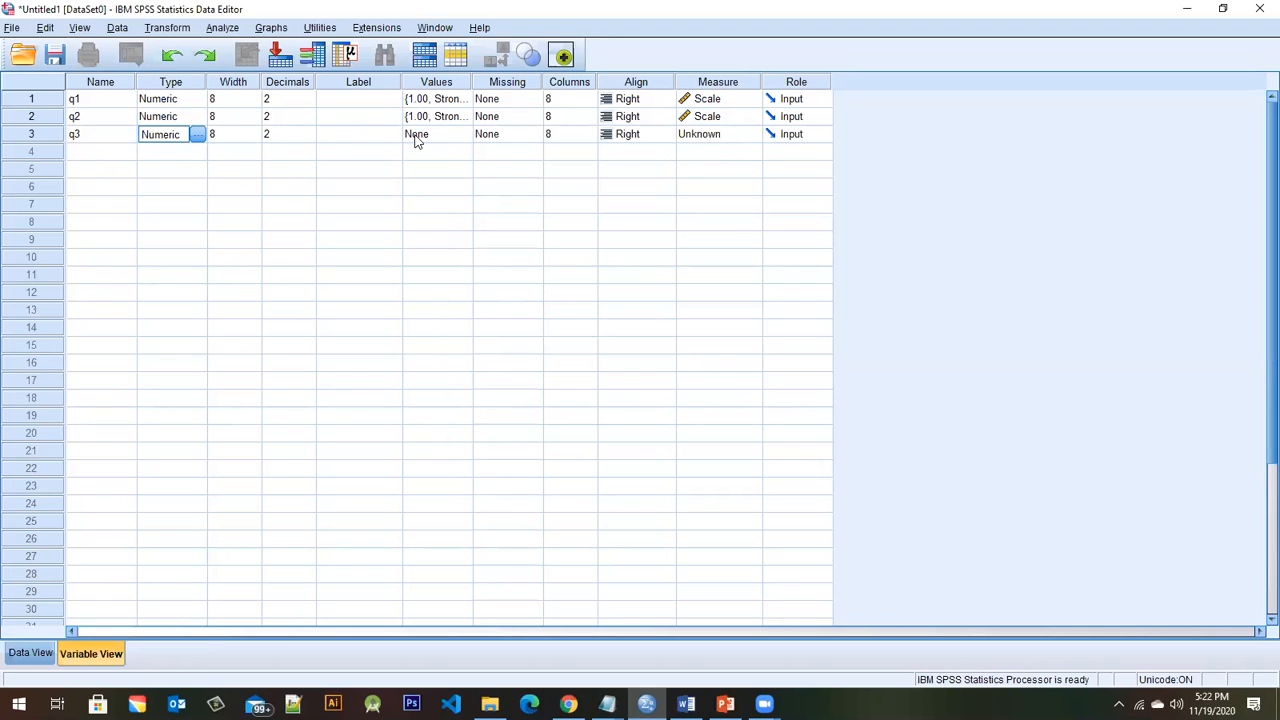
left_click(450, 139)
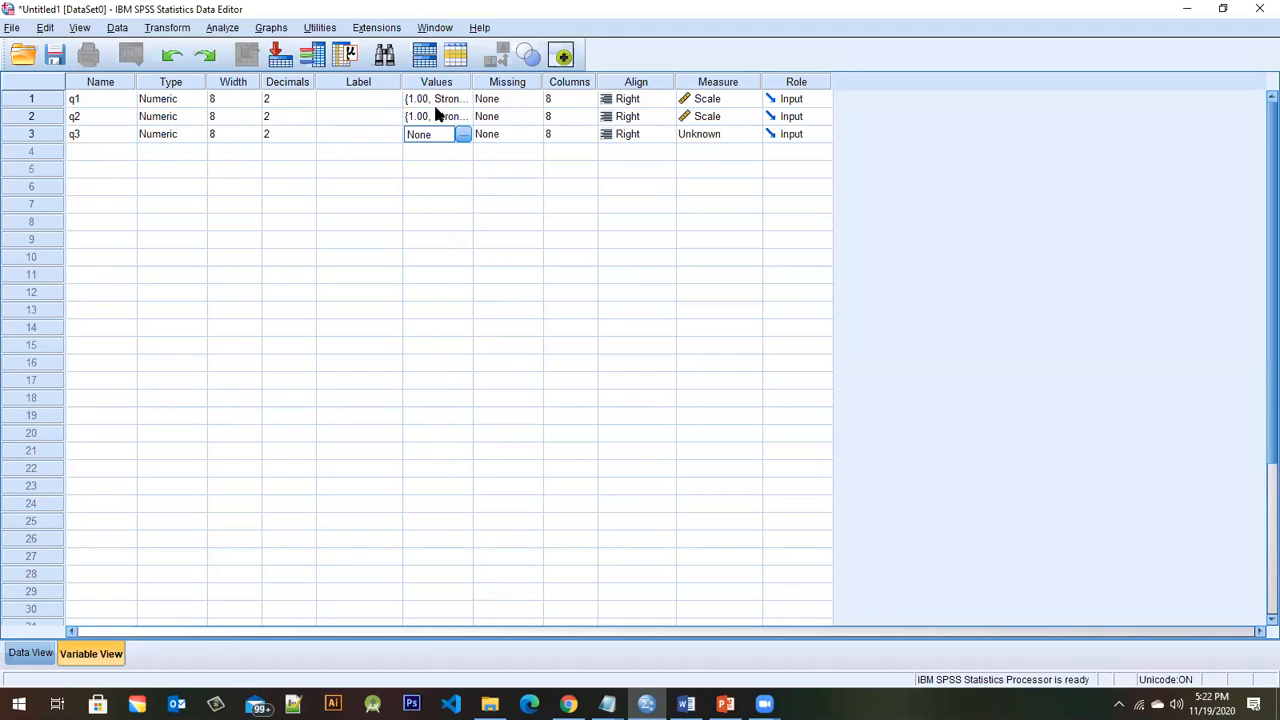
left_click(440, 101)
left_click(448, 80)
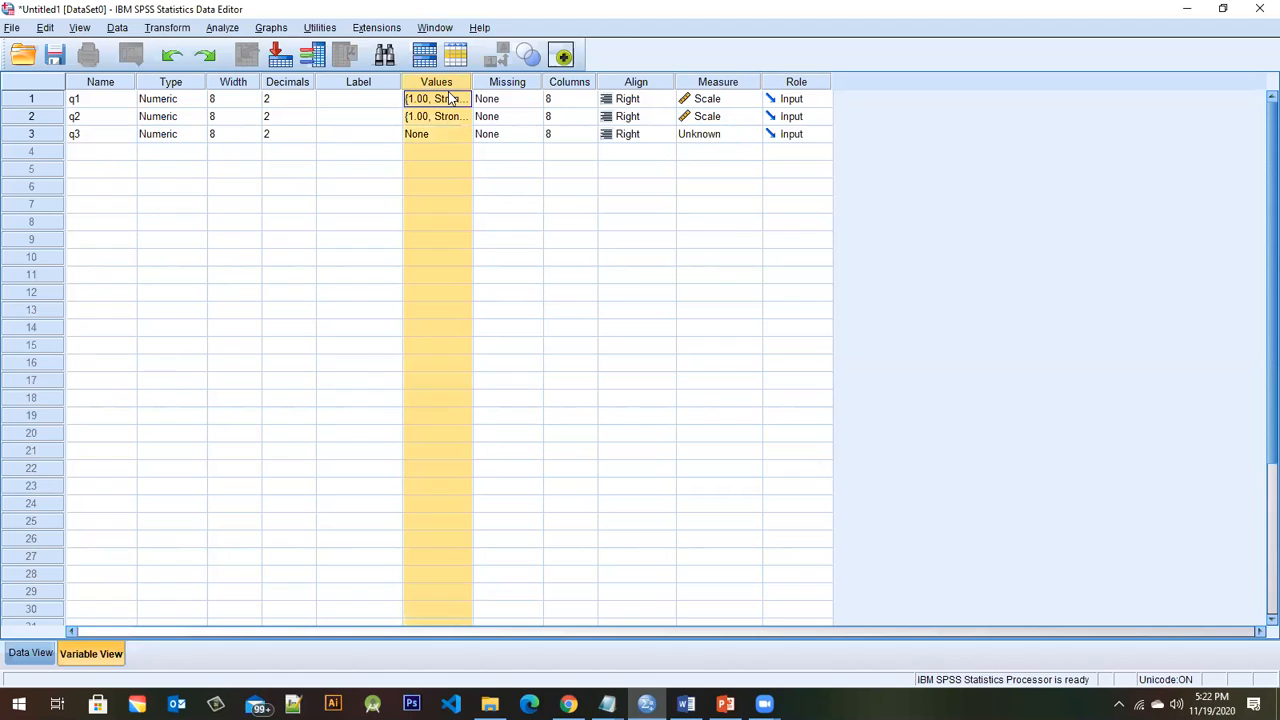
left_click(443, 116)
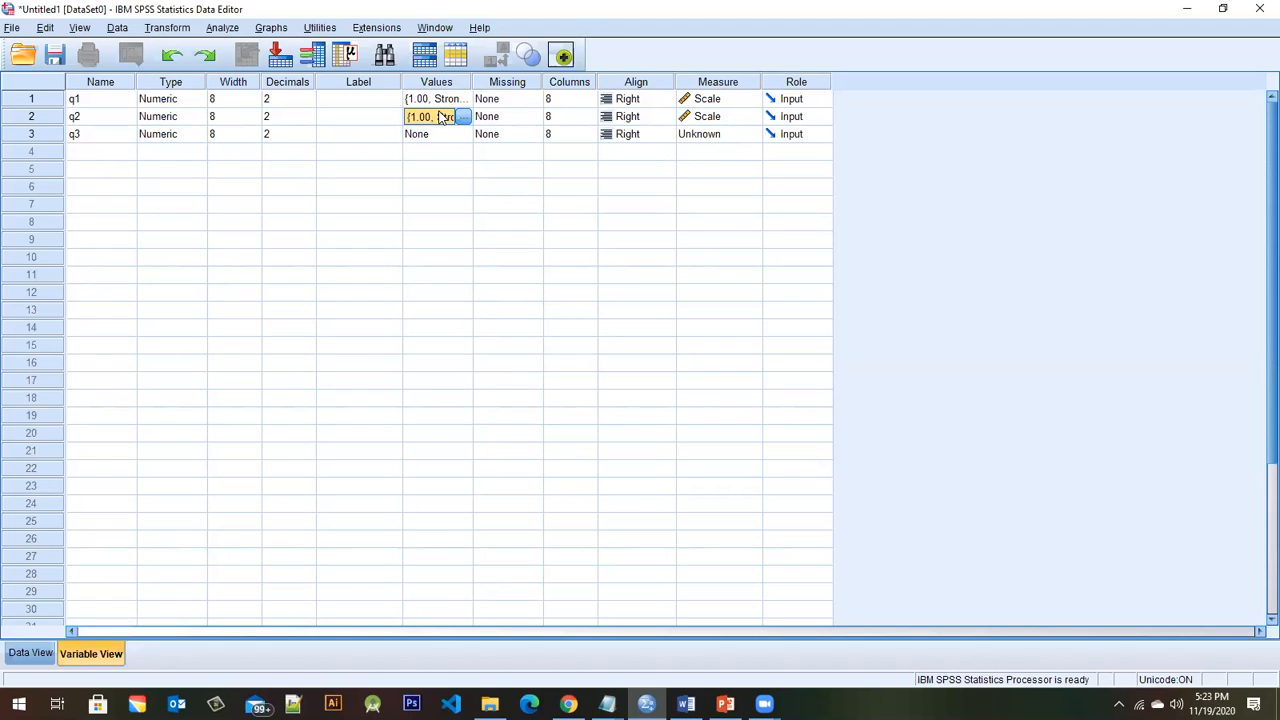
left_click_drag(453, 101, 453, 140)
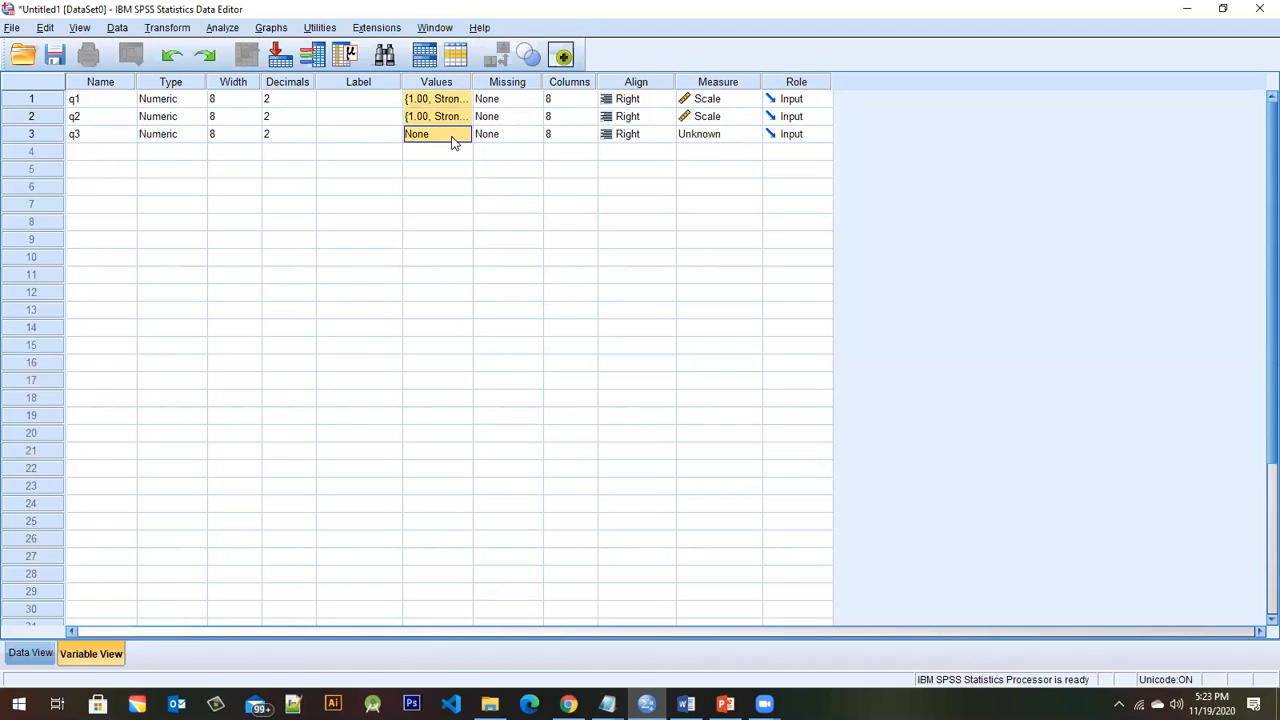
- Define q3's first two value labels: "Strongly Agree" for 1 and "Agree" for 2
left_click(451, 140)
left_click(463, 134)
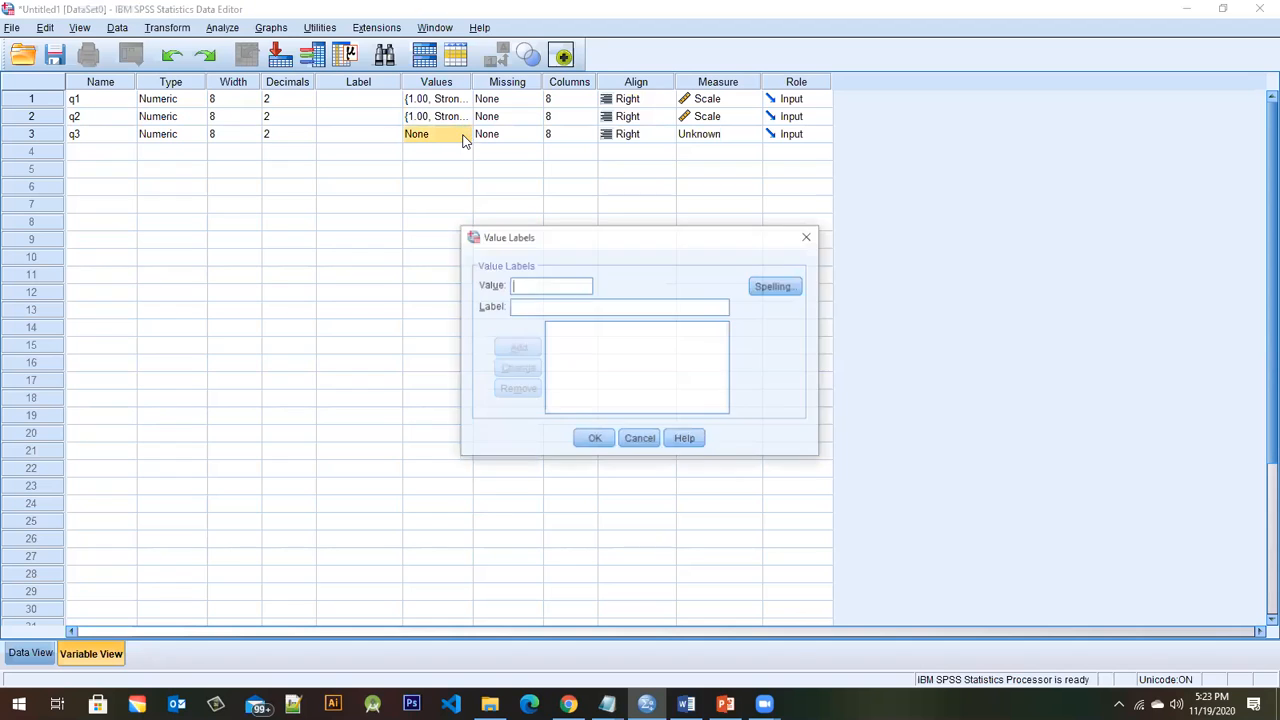
type("1")
left_click(543, 307)
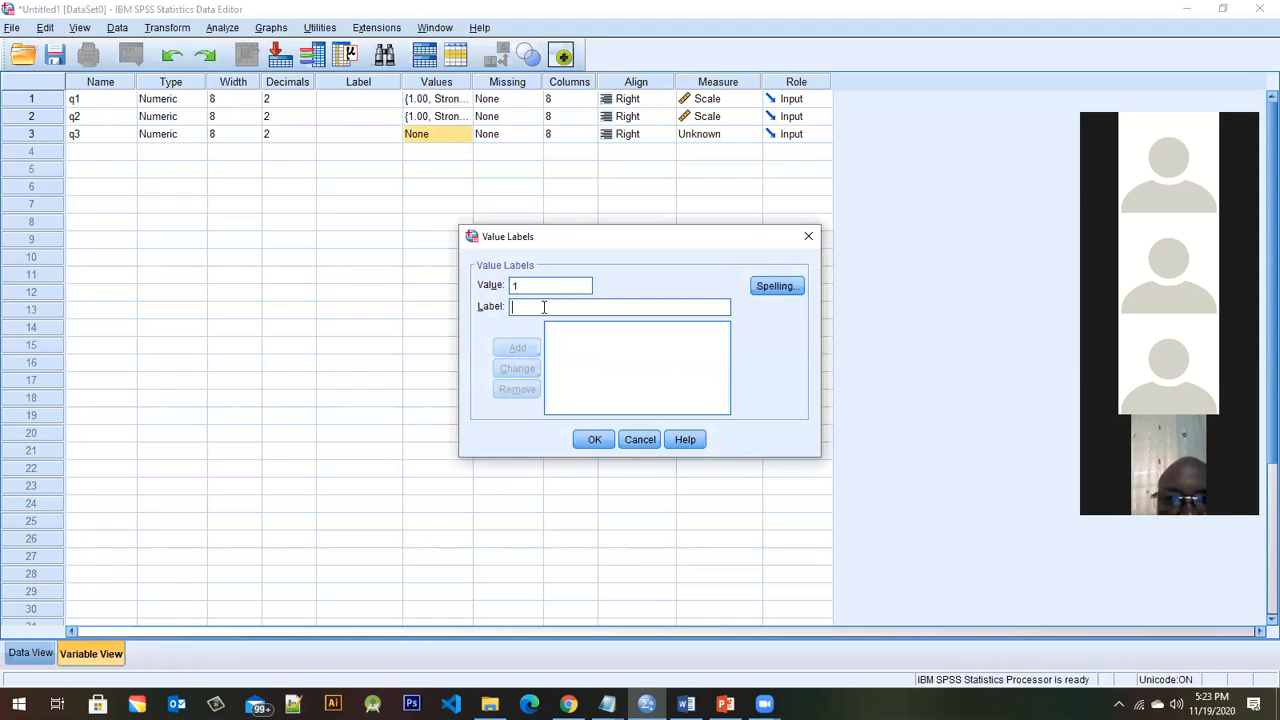
type("Strongly Agree")
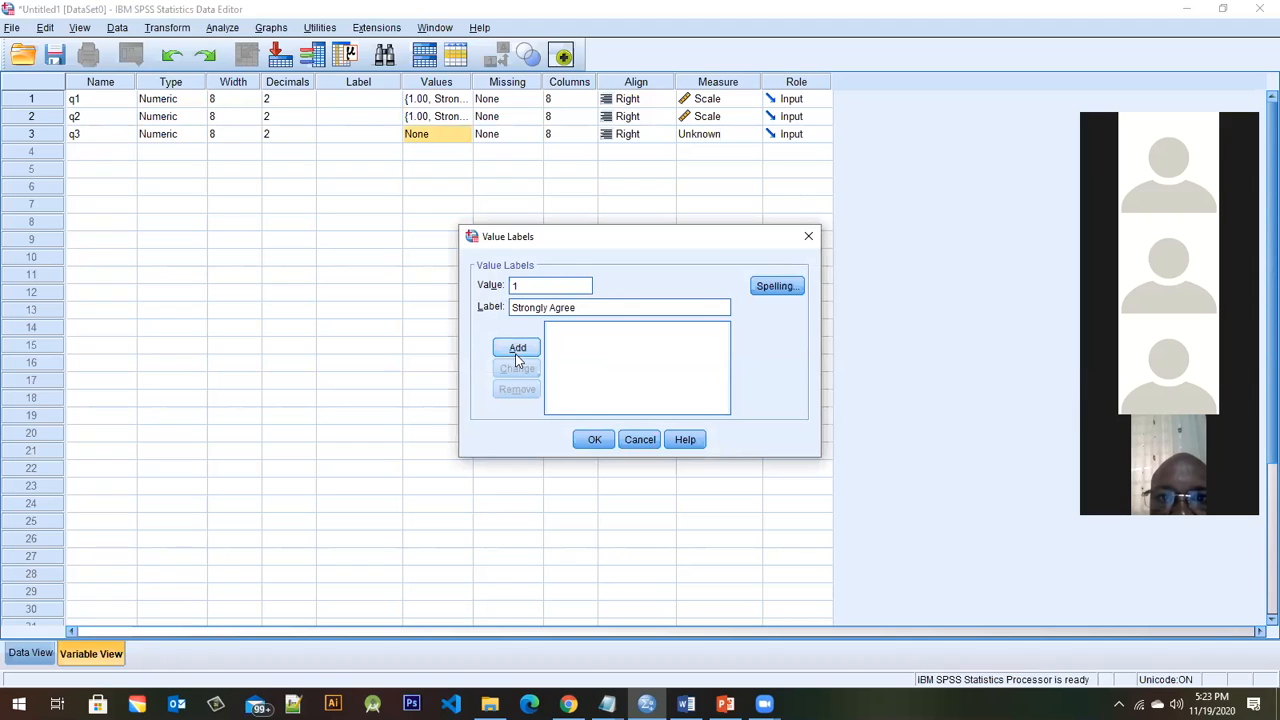
left_click(517, 352)
type("2")
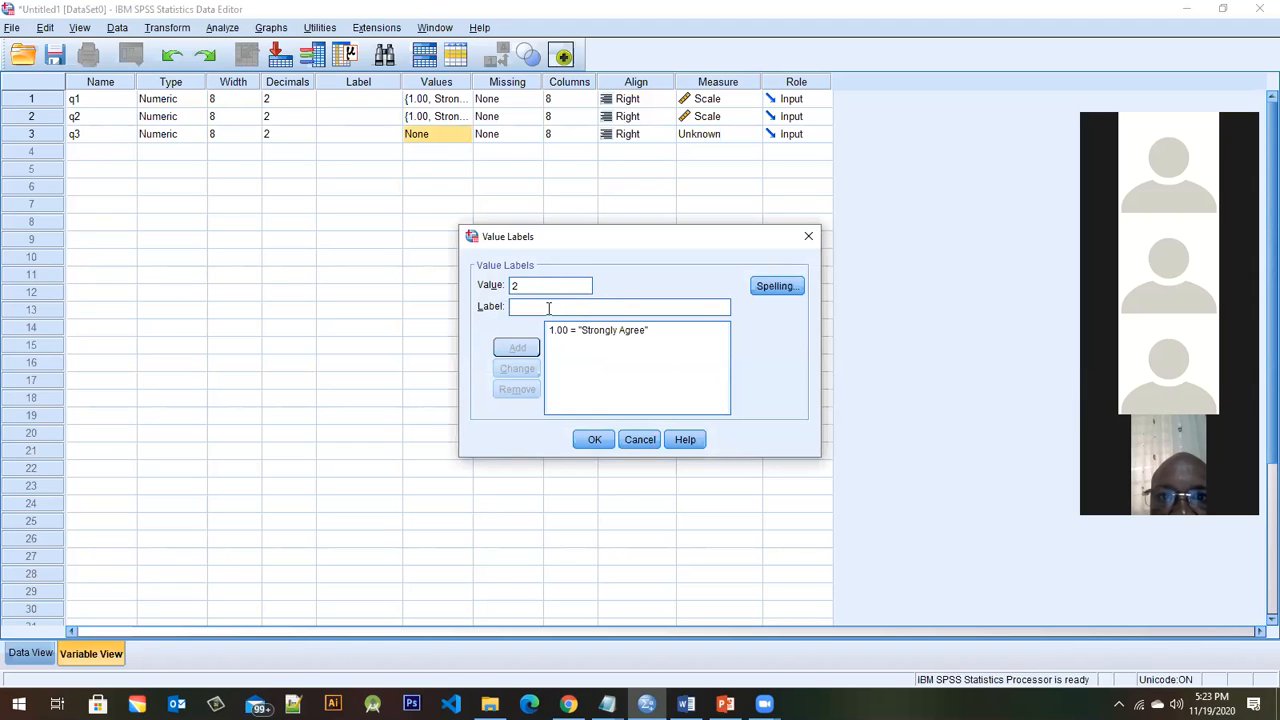
type("Agree")
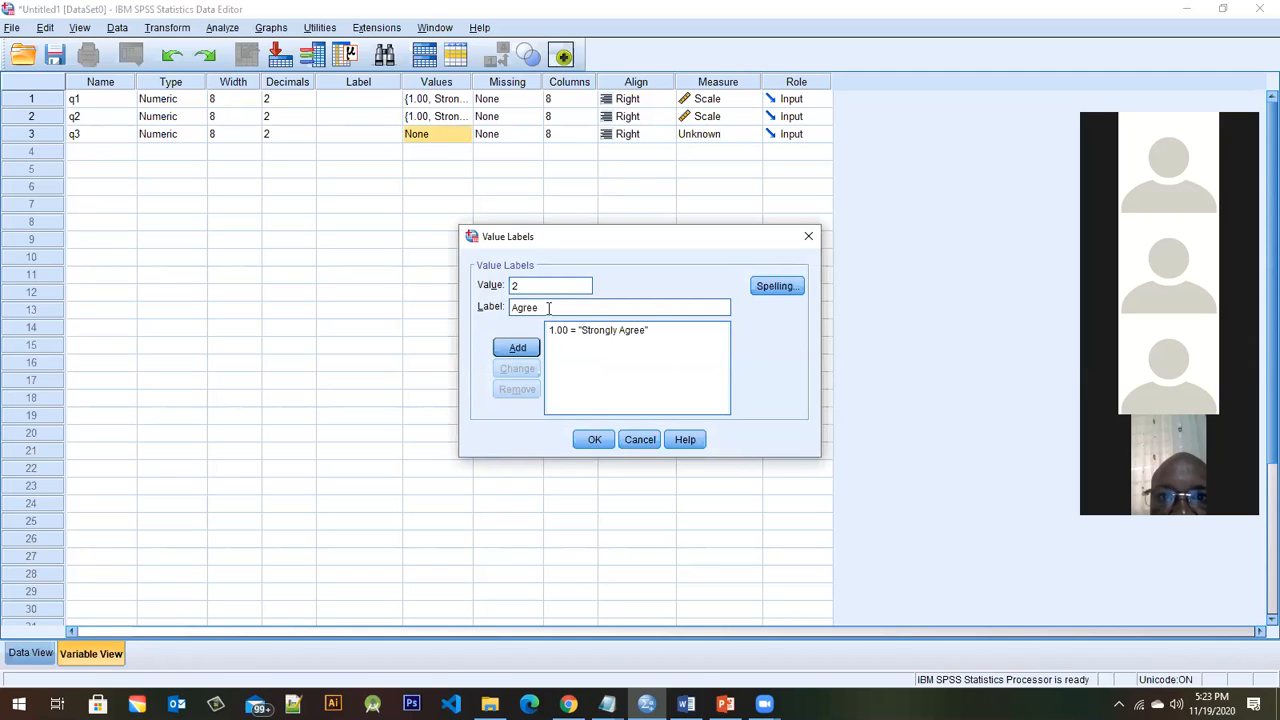
key("Return")
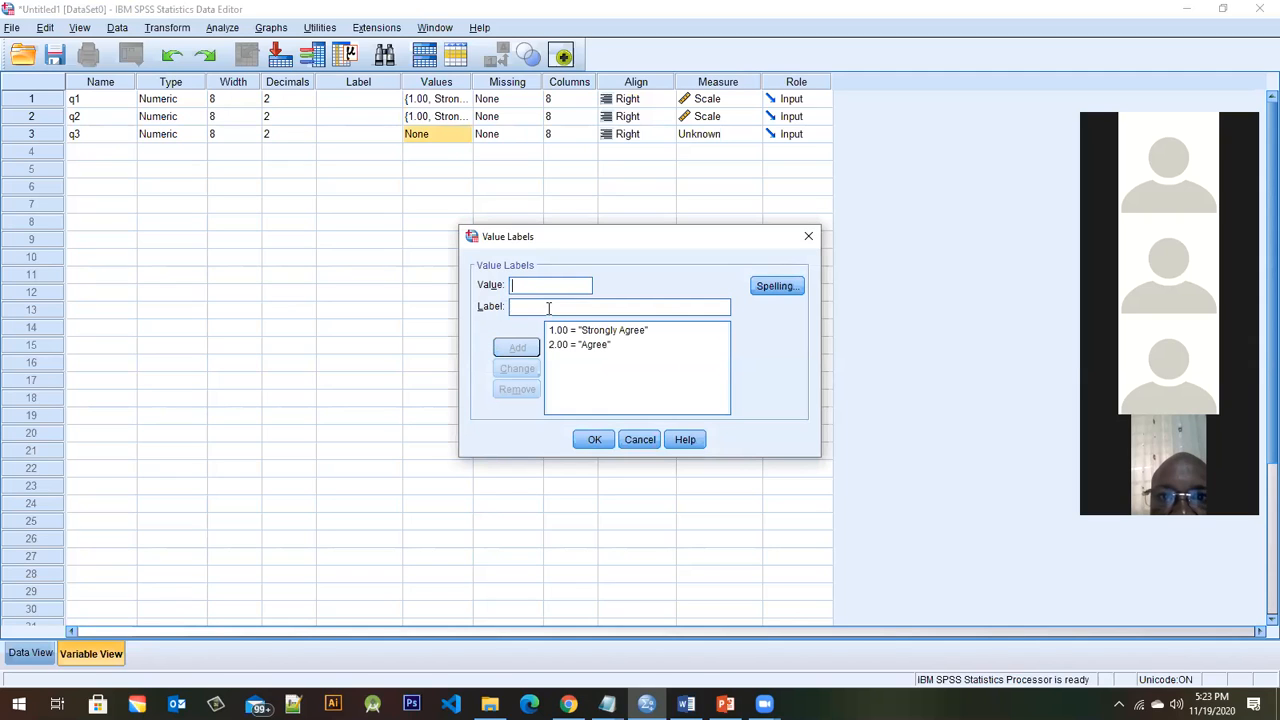
- Add q3's value labels "Neither Agree Nor Disagree" for 3 and "Disagree" for 4
type("3")
left_click(548, 308)
type("Neith")
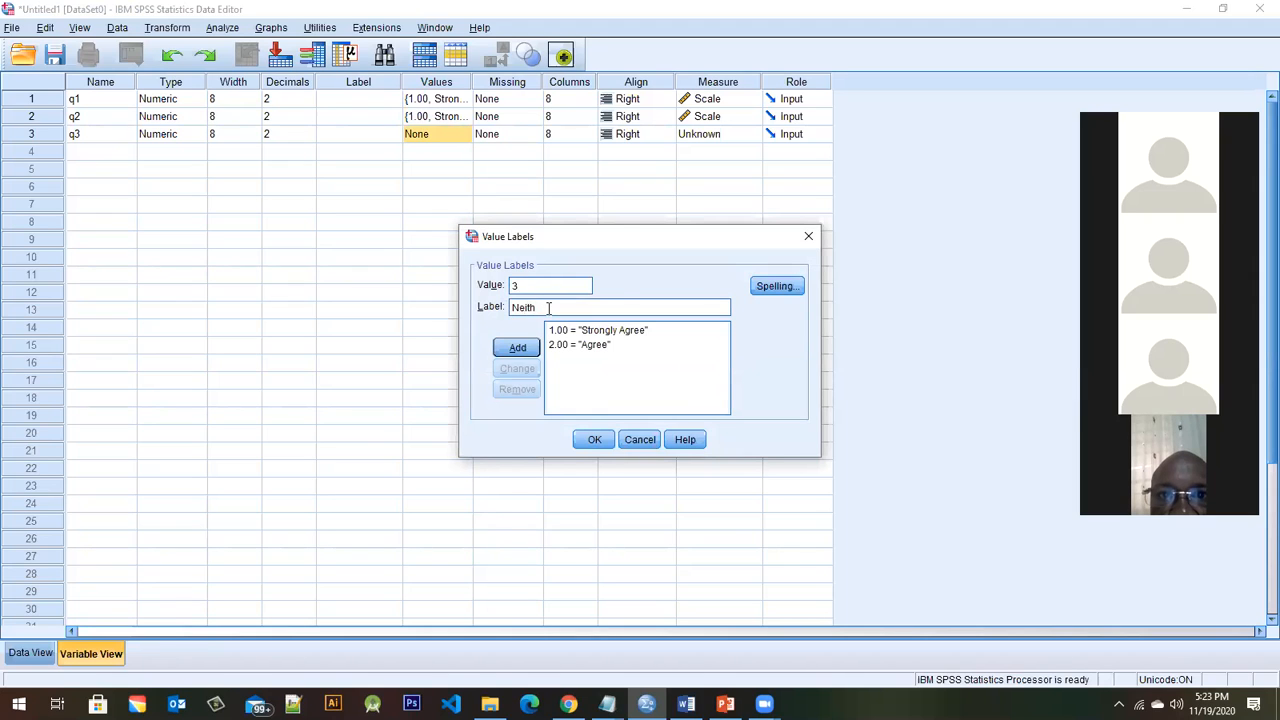
type("er Agree Nor Disagree")
left_click(515, 352)
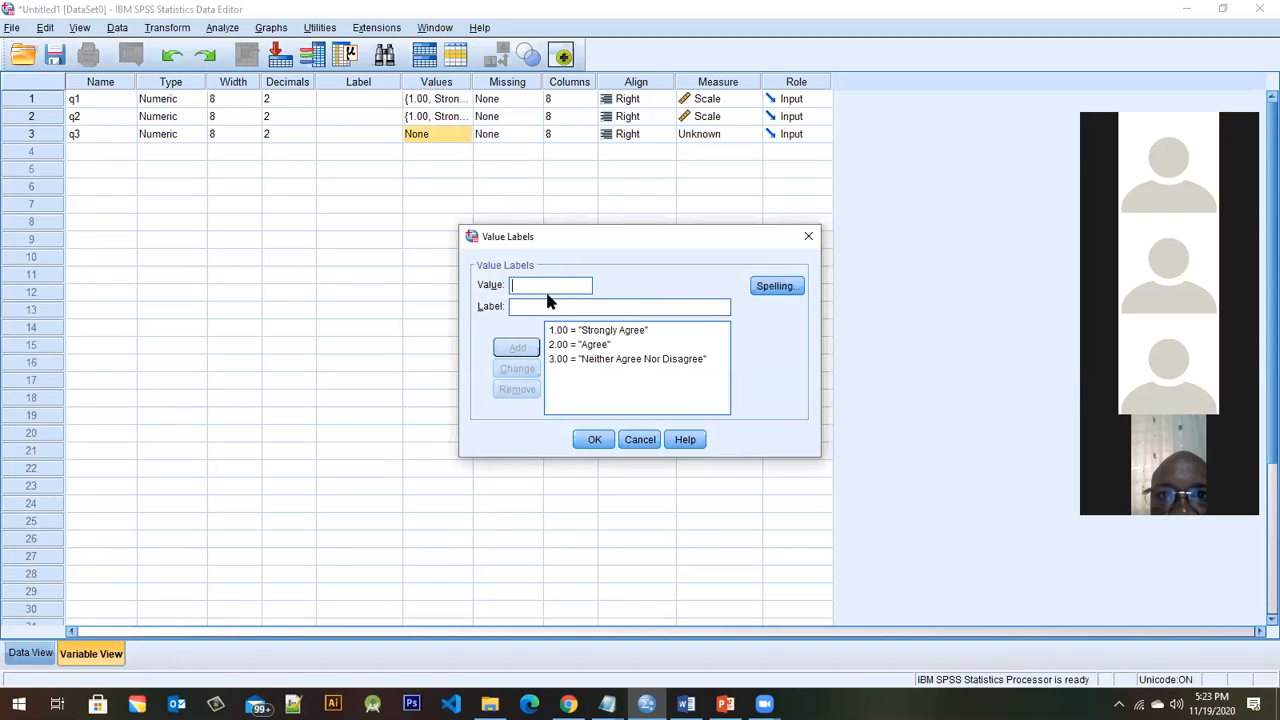
type("4")
left_click(547, 305)
type("Disagree")
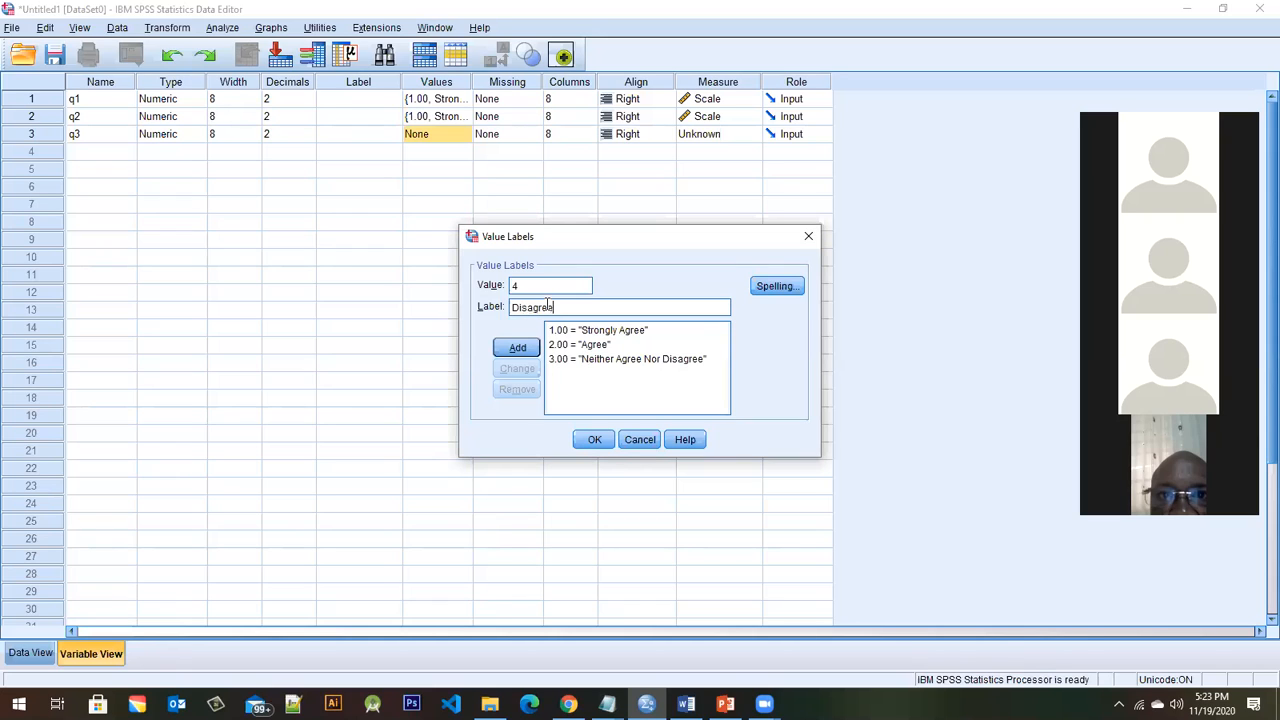
left_click(516, 347)
- Complete q3's value labels with "Strongly Disagree" for 5, accept them, and set q3's measurement level to Scale
type("5")
left_click(524, 308)
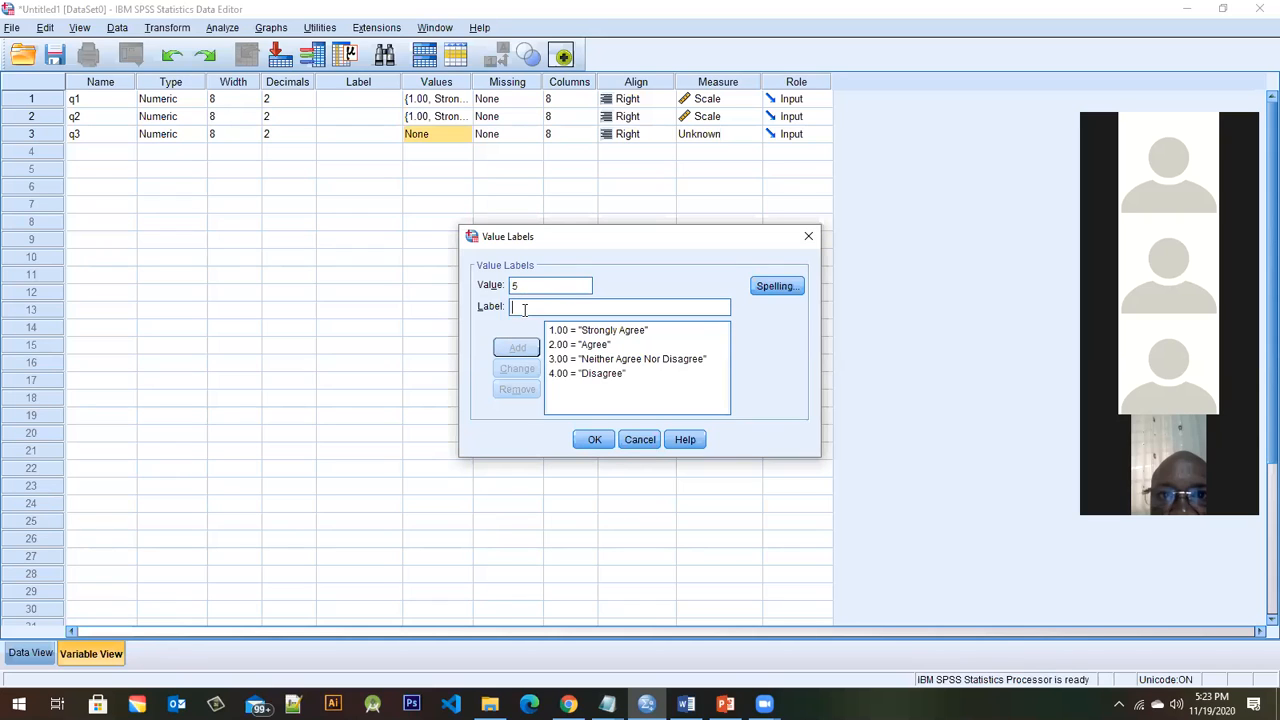
type("Strongly Disagree")
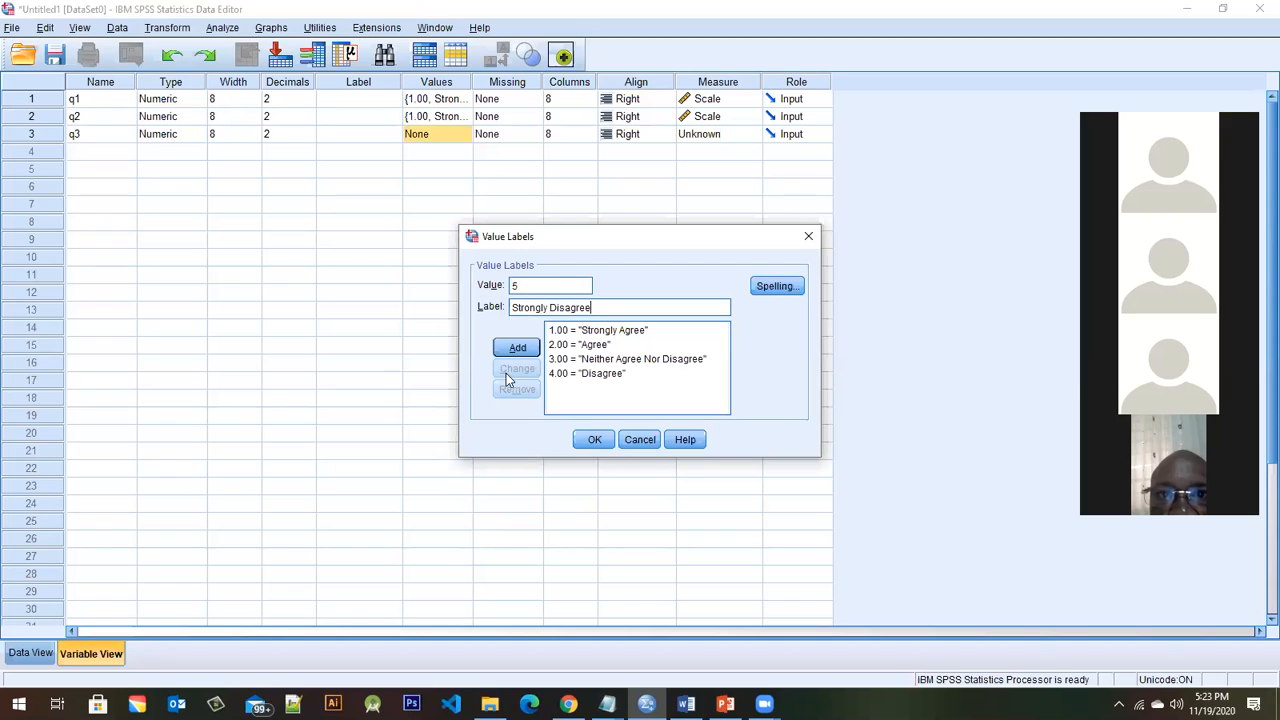
left_click(517, 350)
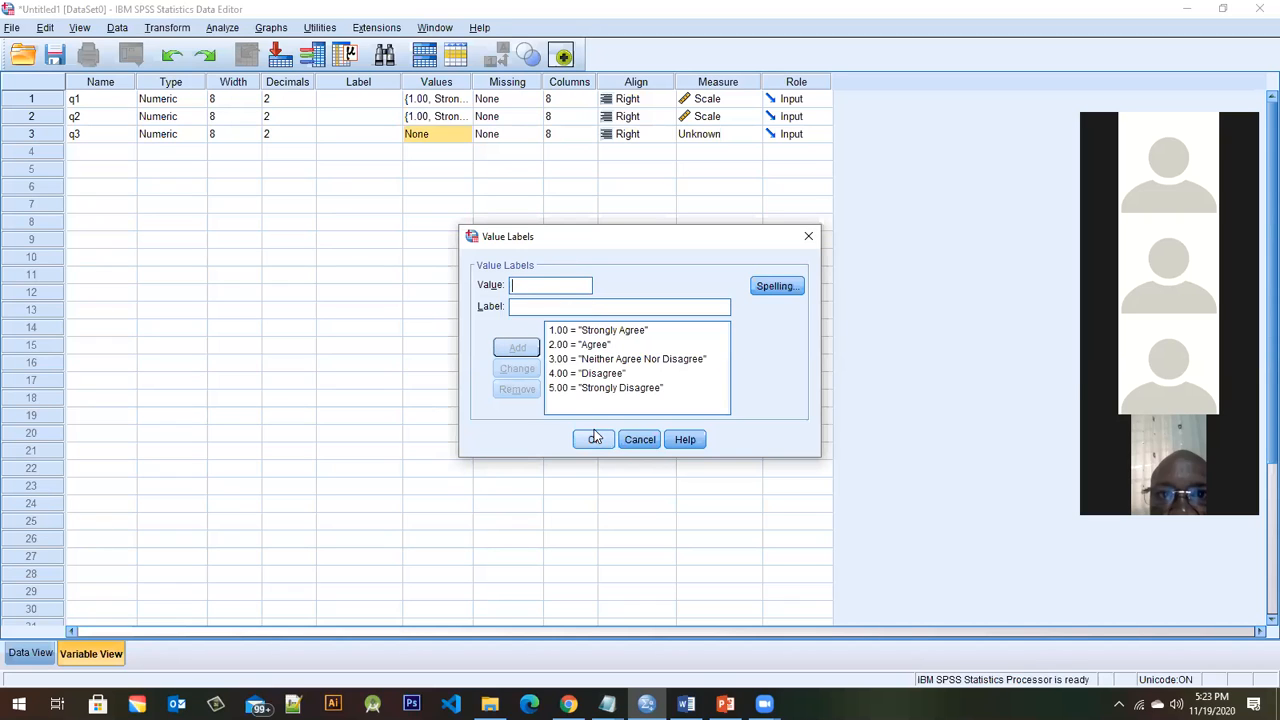
left_click(594, 439)
left_click(733, 140)
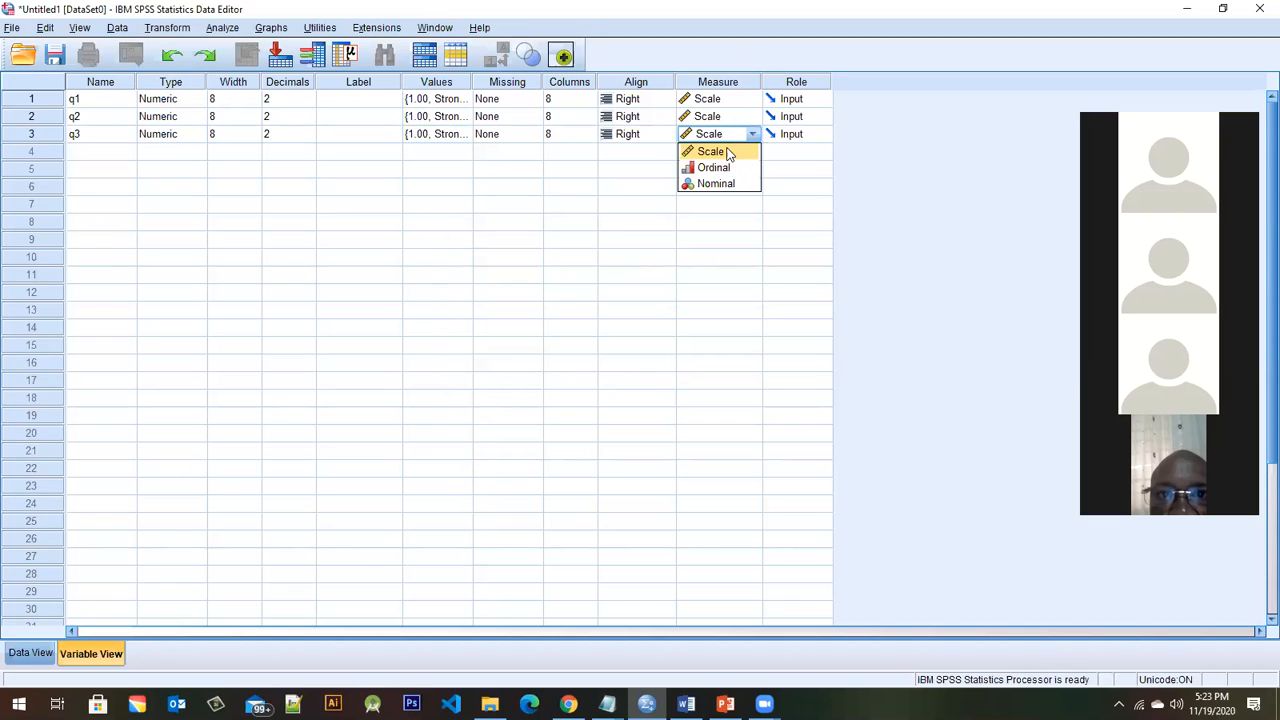
left_click(728, 150)
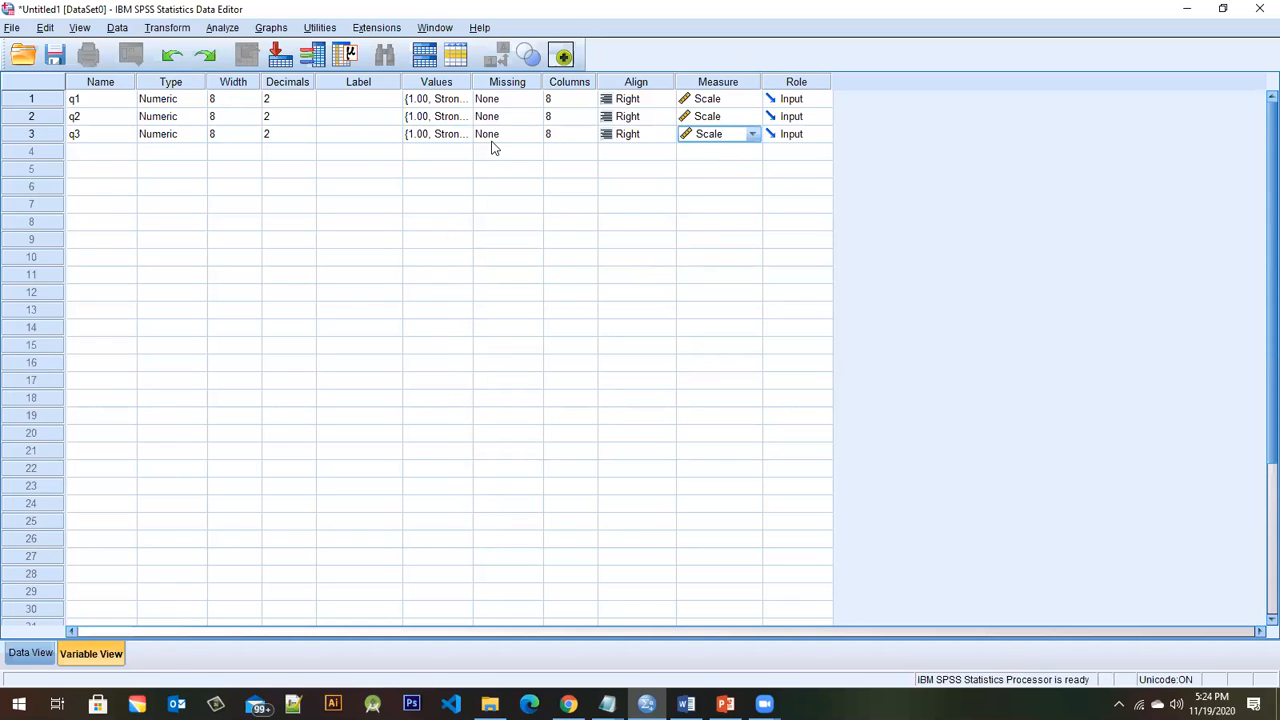
- Show the empty data grid and reduce the SPSS Data Editor to a smaller window, leaving room for another one beside it
left_click(33, 657)
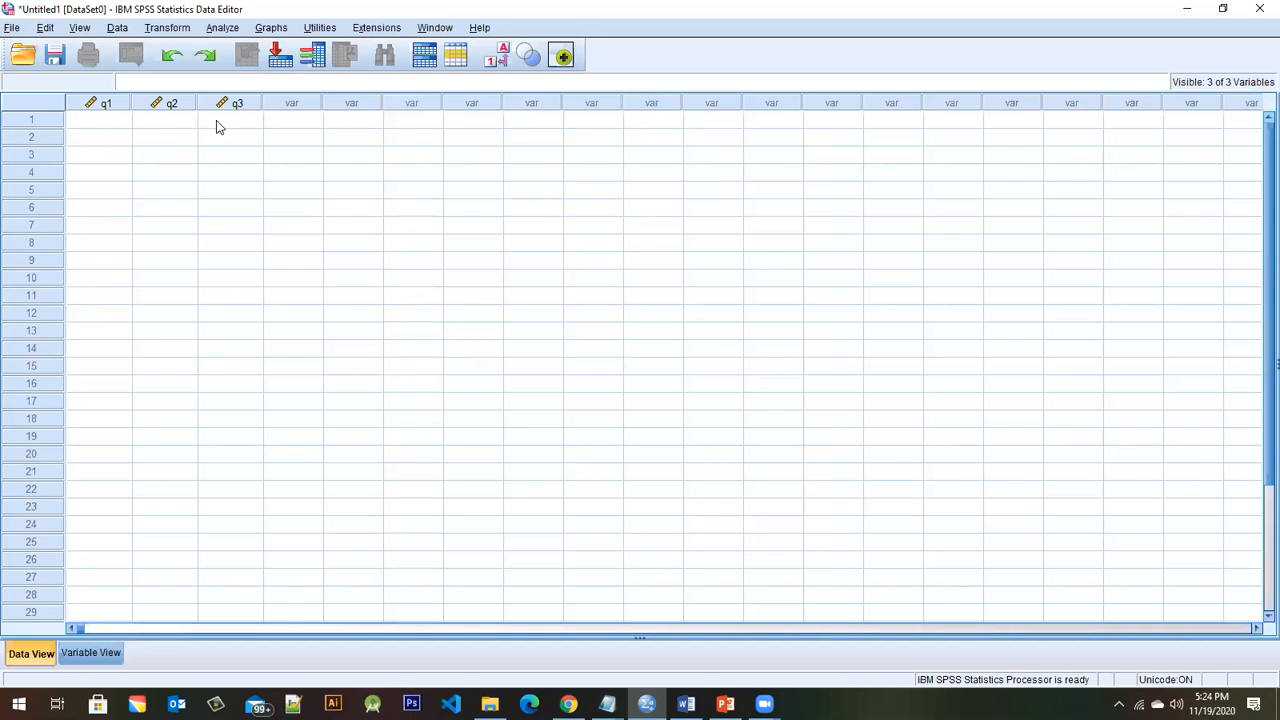
left_click(1223, 9)
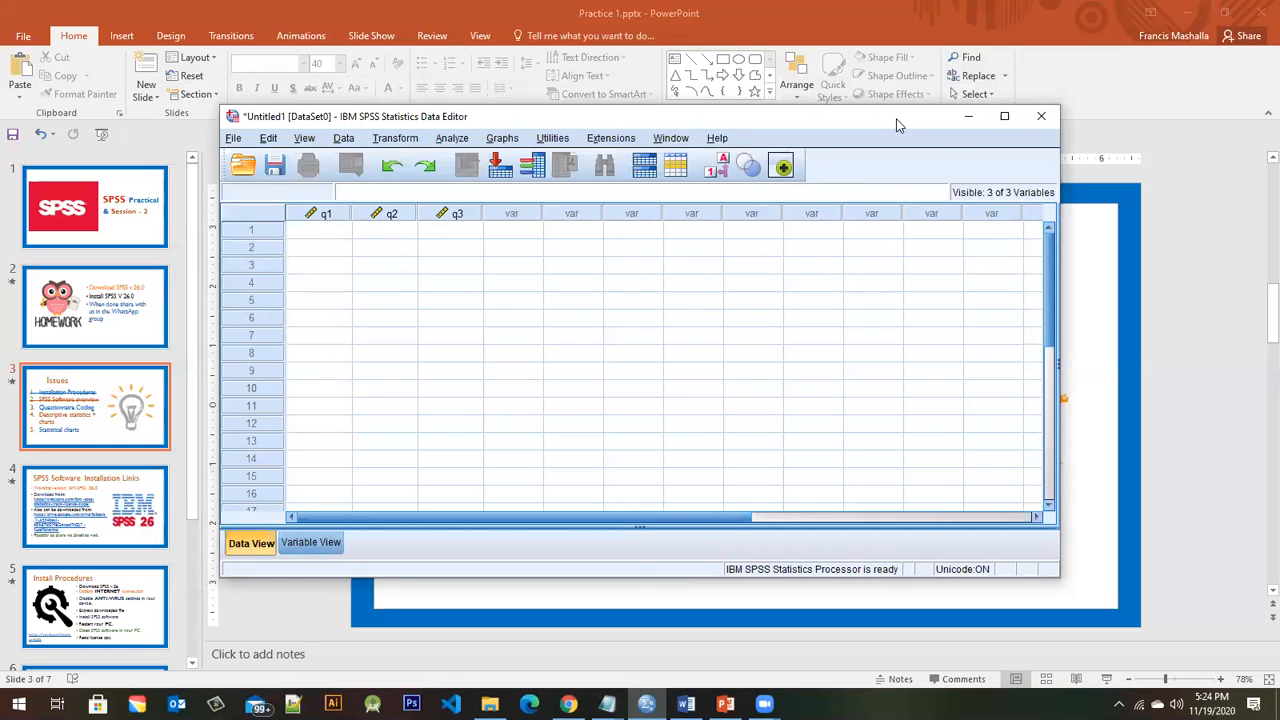
left_click_drag(897, 124, 719, 90)
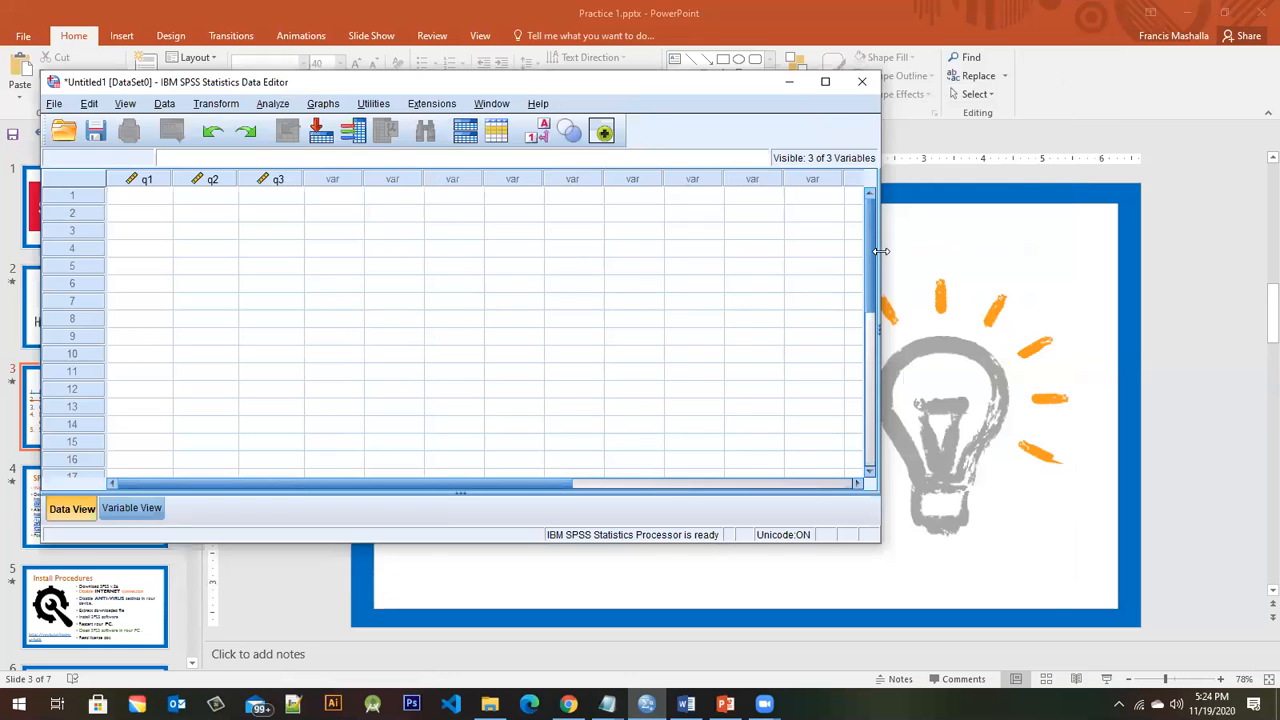
left_click_drag(880, 251, 748, 251)
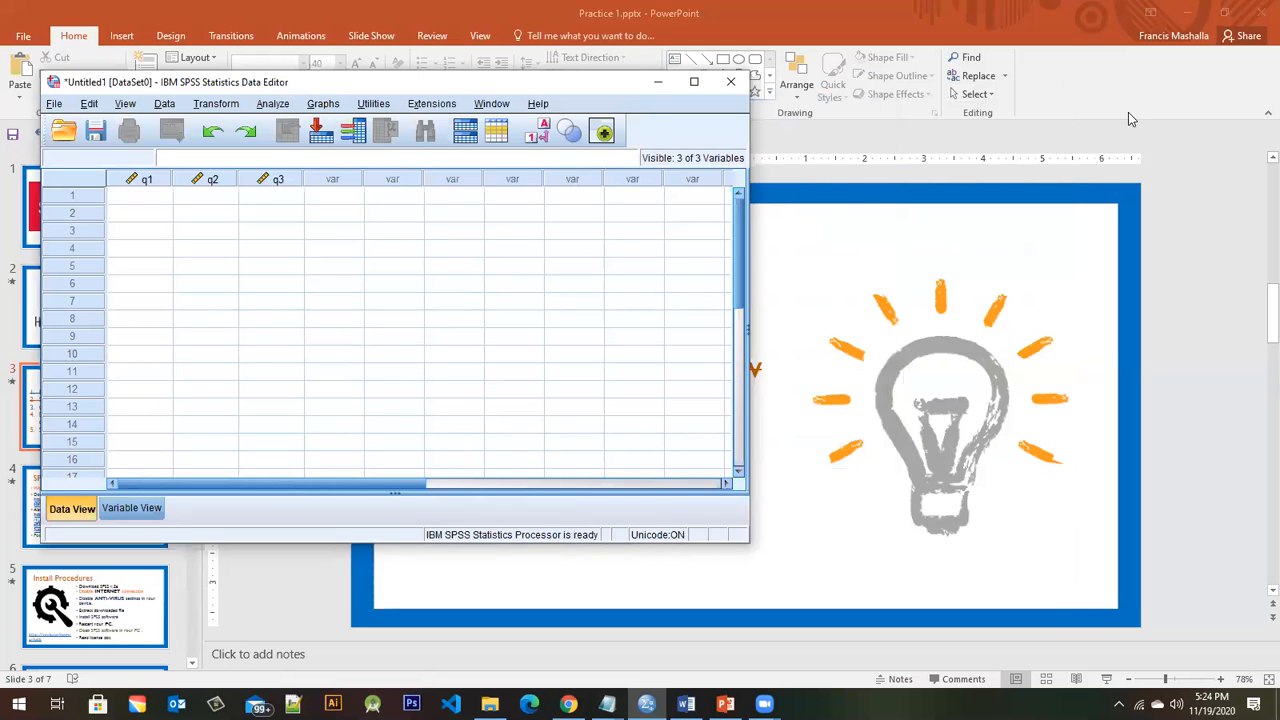
- Switch to SAMPLE QUESTIONNAIRE.docx in Word, reduce it to a smaller window, and place it beside the SPSS Data Editor without overlap
left_click(686, 704)
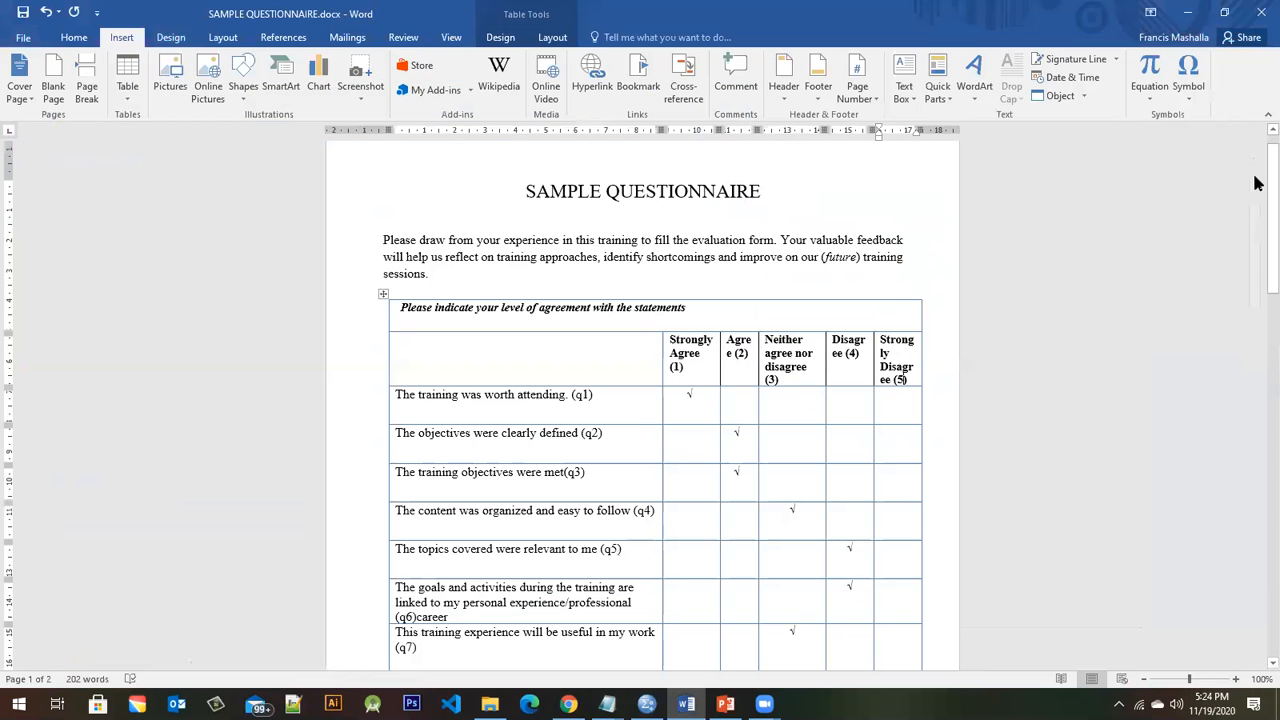
left_click(1236, 12)
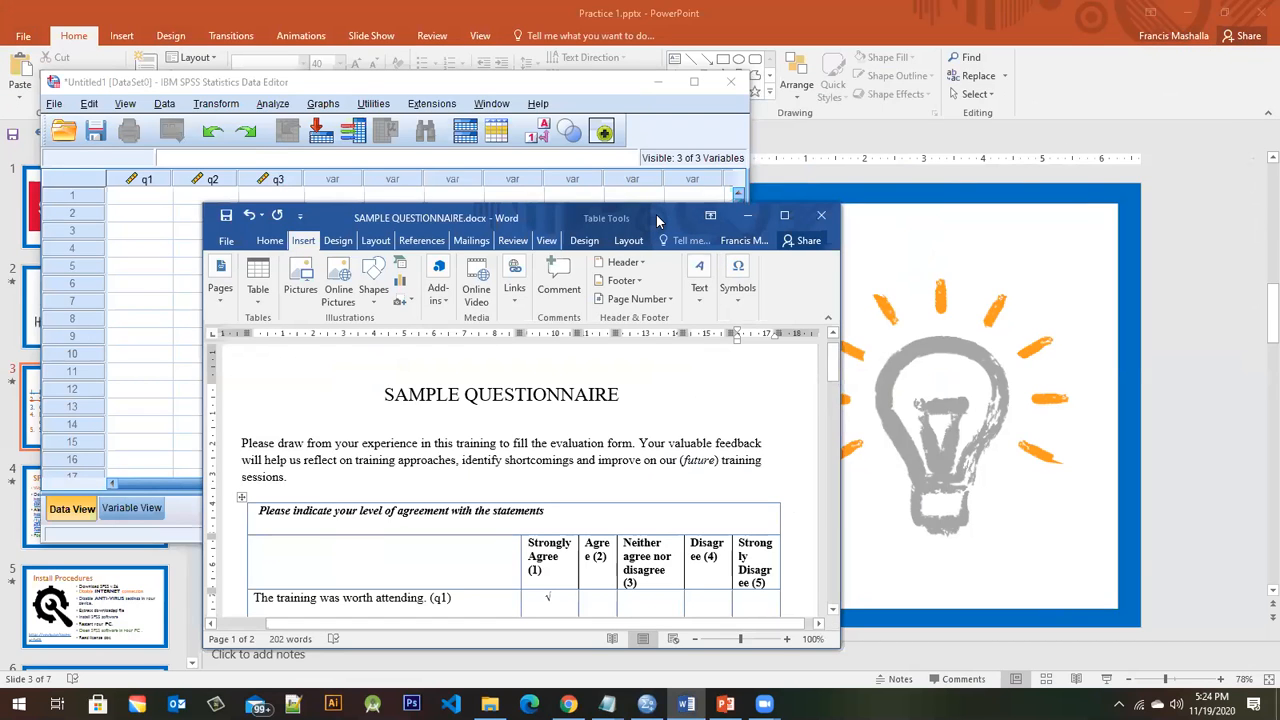
left_click_drag(657, 220, 1051, 122)
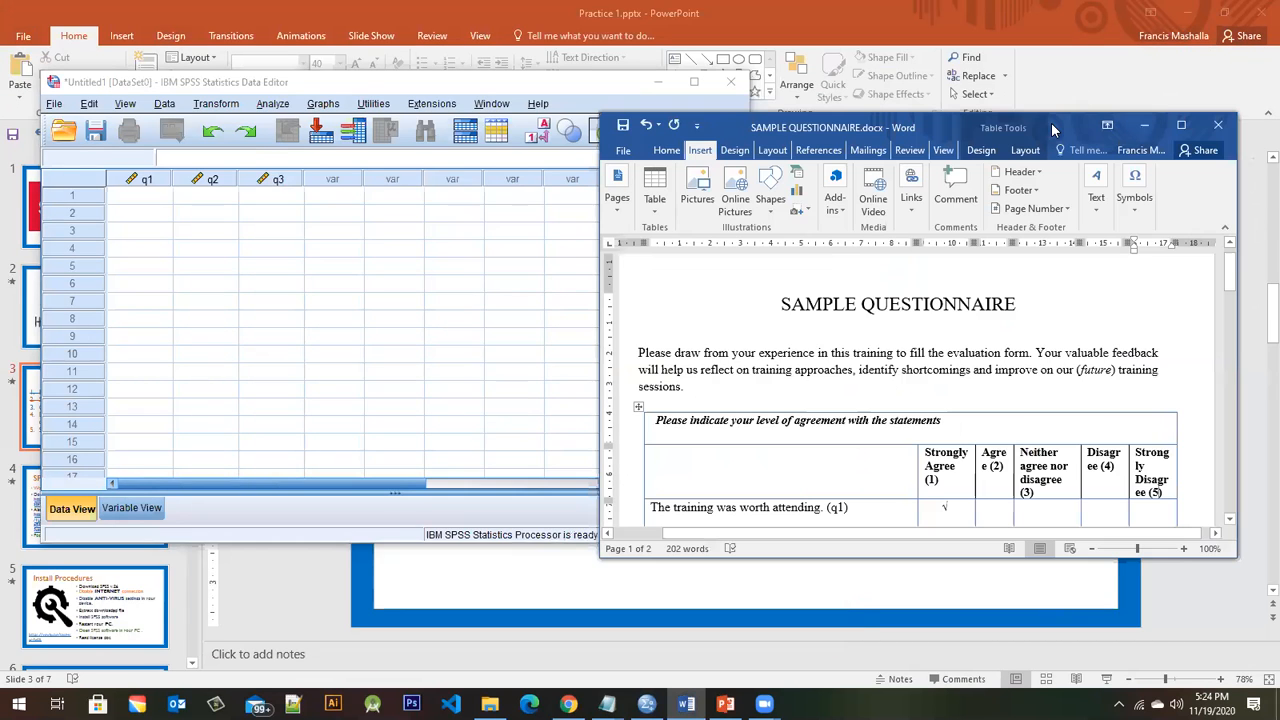
left_click(593, 269)
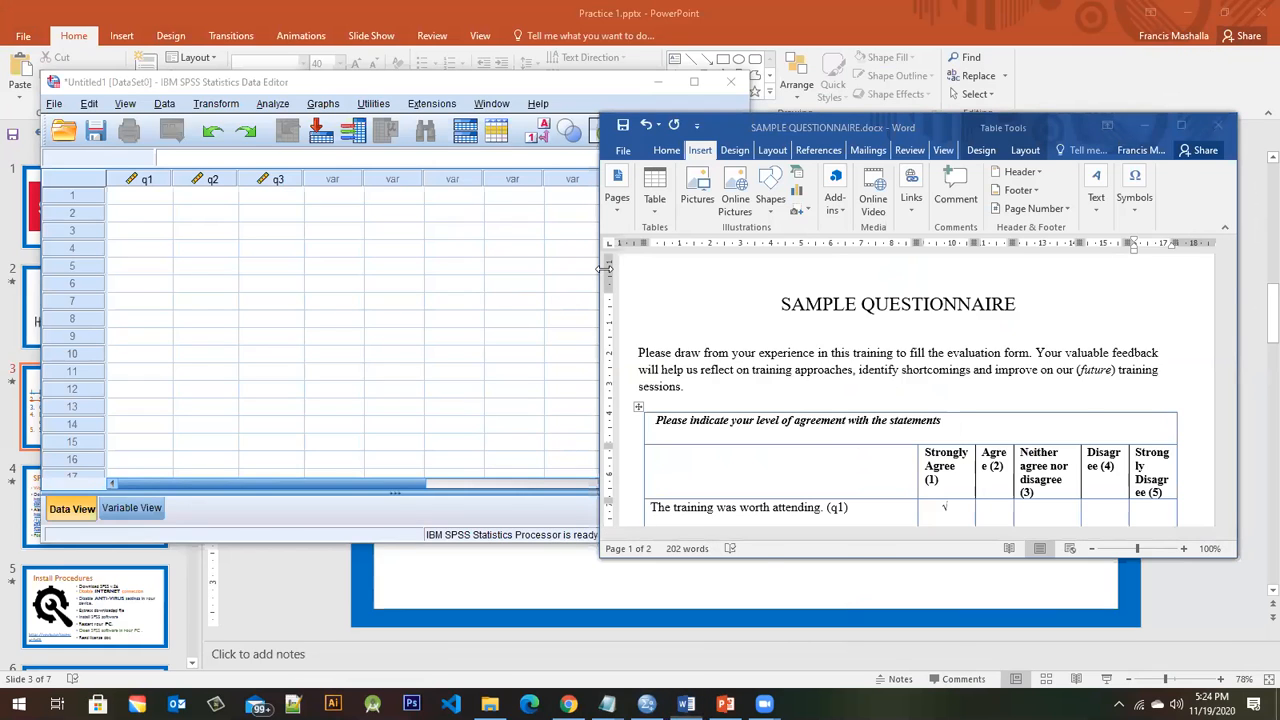
left_click_drag(605, 268, 748, 268)
- Narrow the SPSS window and widen the Word window, so the q1–q3 columns and all five response columns show side by side
left_click(728, 211)
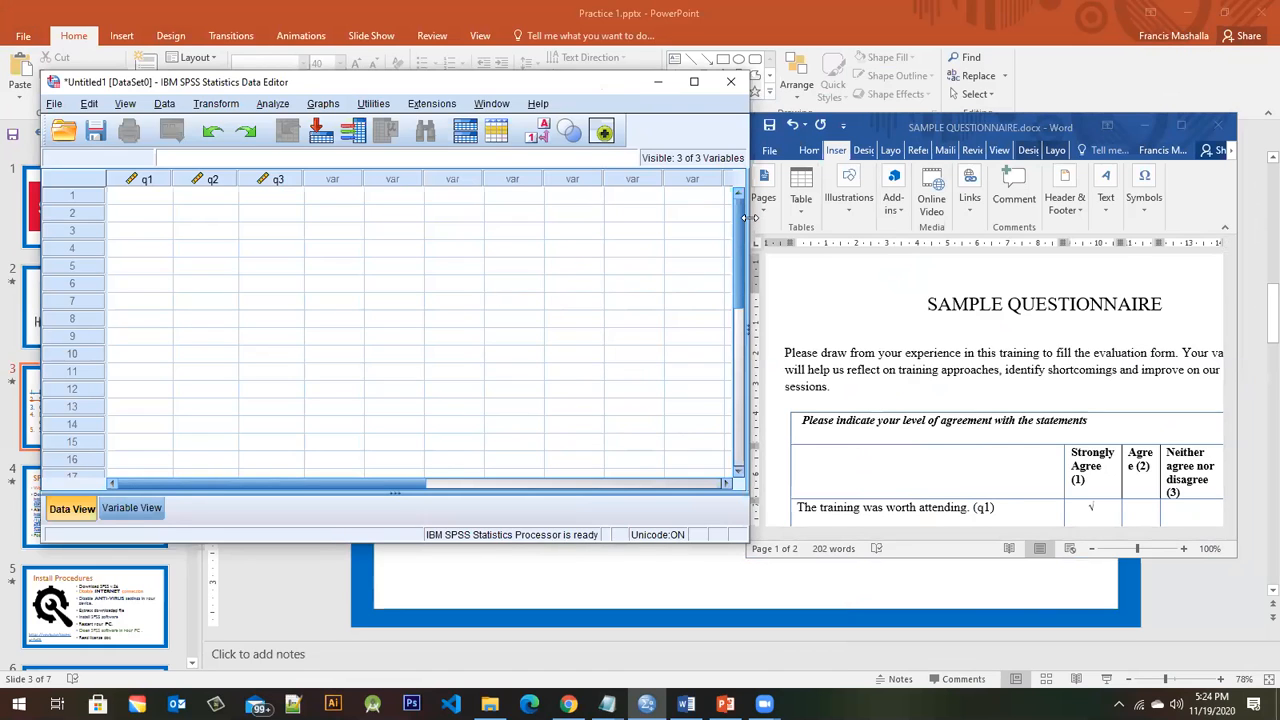
left_click_drag(750, 218, 471, 218)
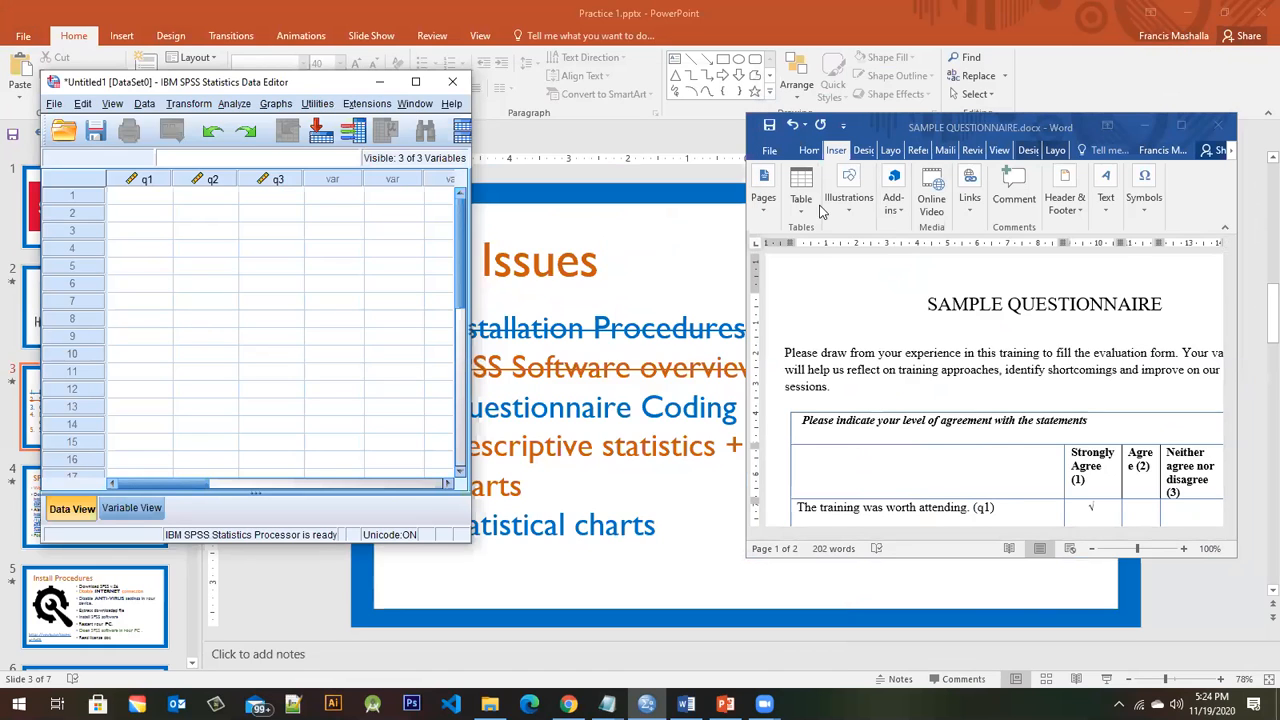
left_click(745, 226)
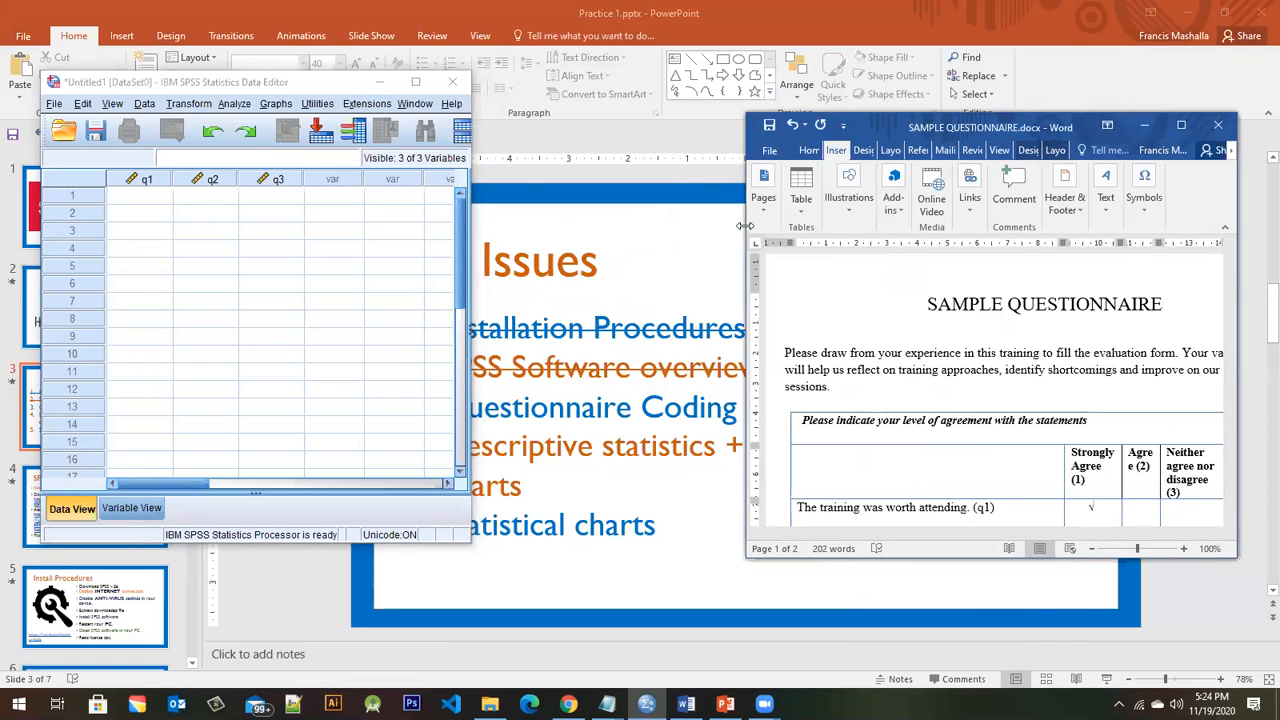
left_click_drag(745, 226, 545, 222)
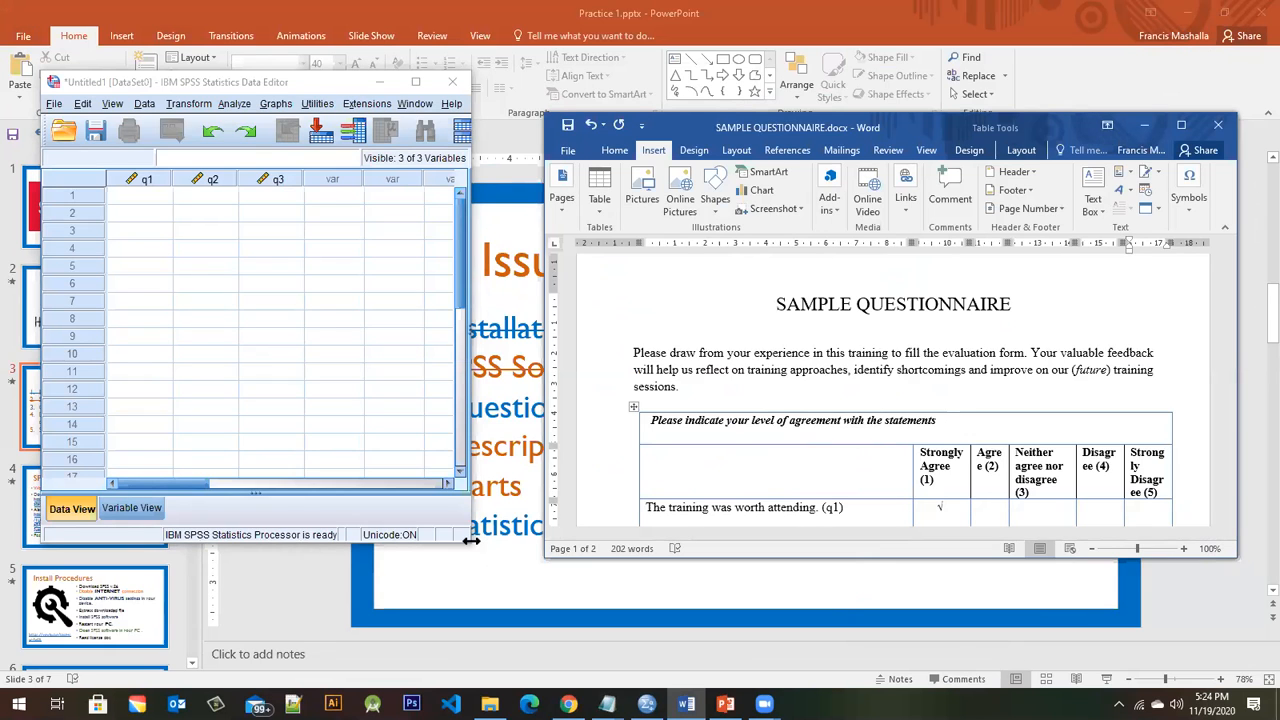
left_click_drag(470, 540, 567, 564)
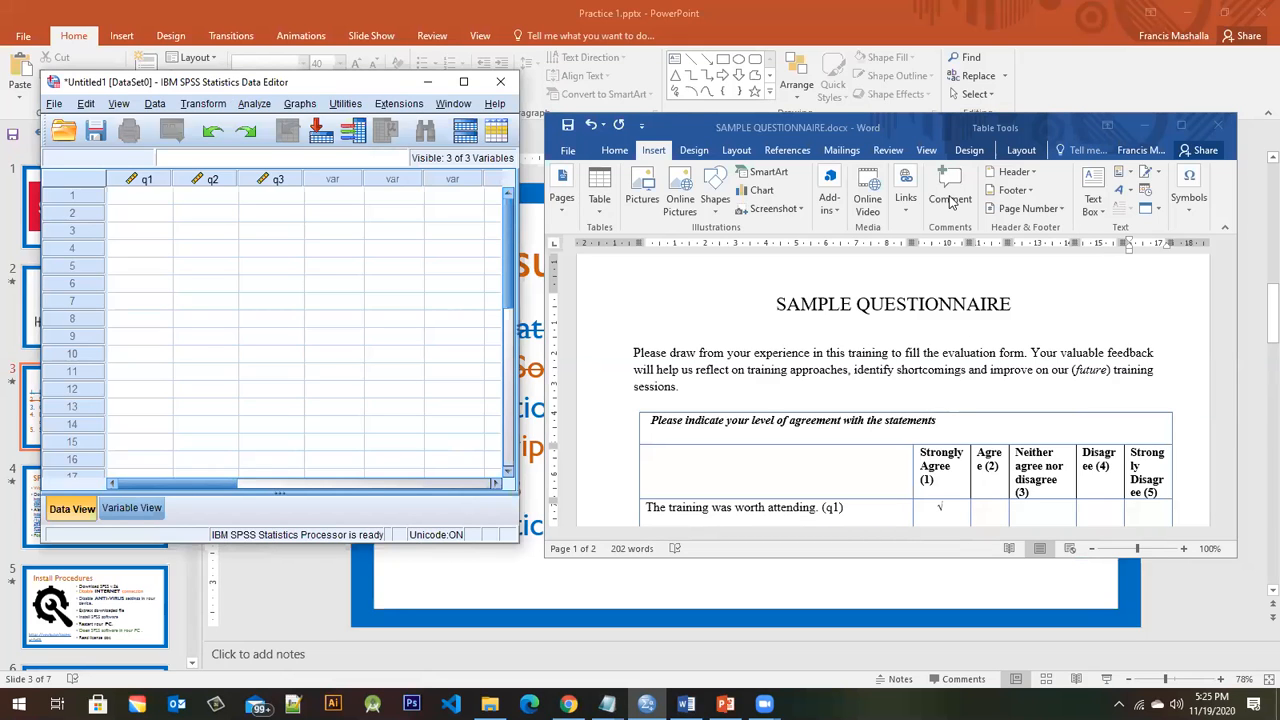
- Look over the ticked responses in the questionnaire table, and return to the end of the title "SAMPLE QUESTIONNAIRE"
scroll(958, 358, "down", 3)
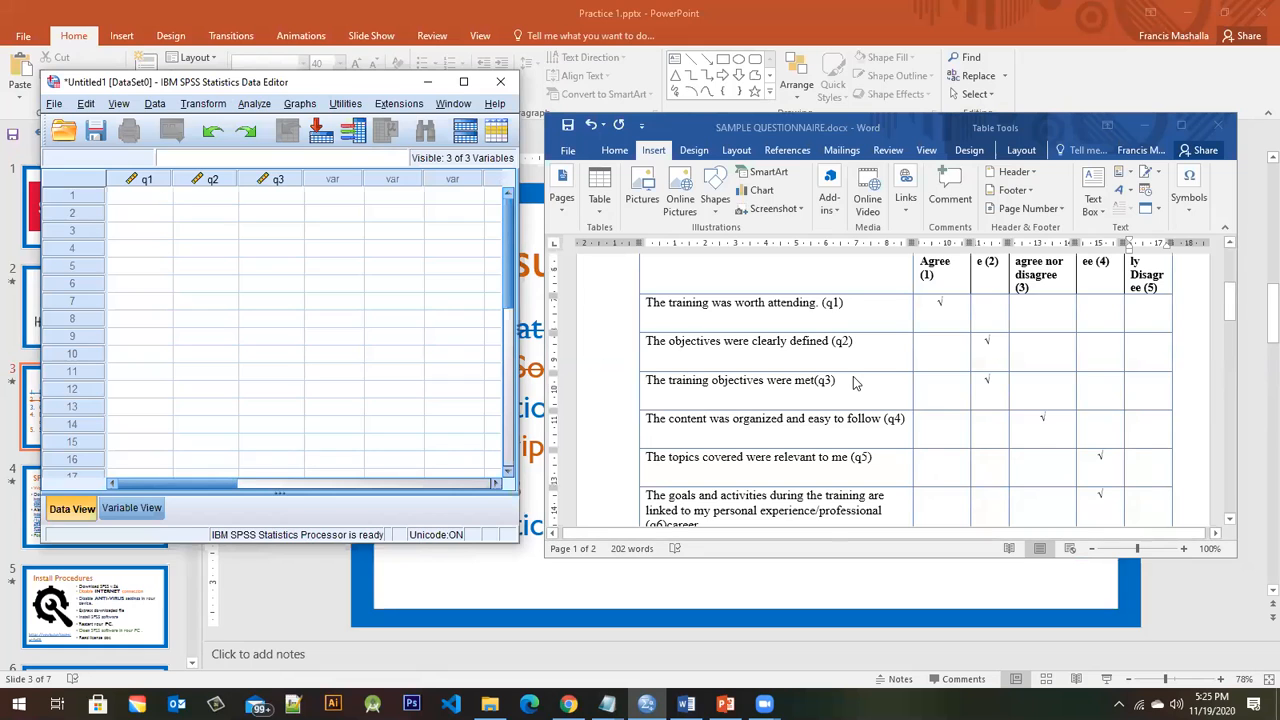
scroll(855, 383, "up", 5)
left_click(1026, 332)
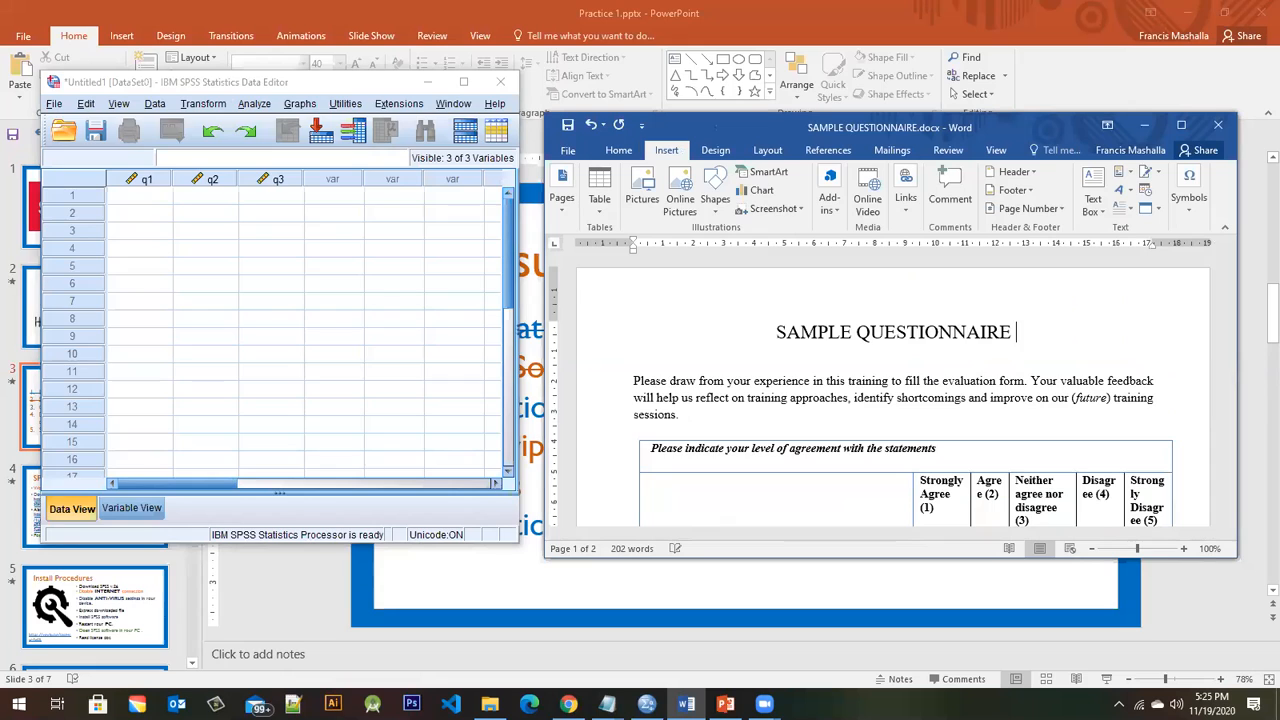
- Append "- 1" to the title "SAMPLE QUESTIONNAIRE" and bring the ticked responses for the first questions into view
type("- 1")
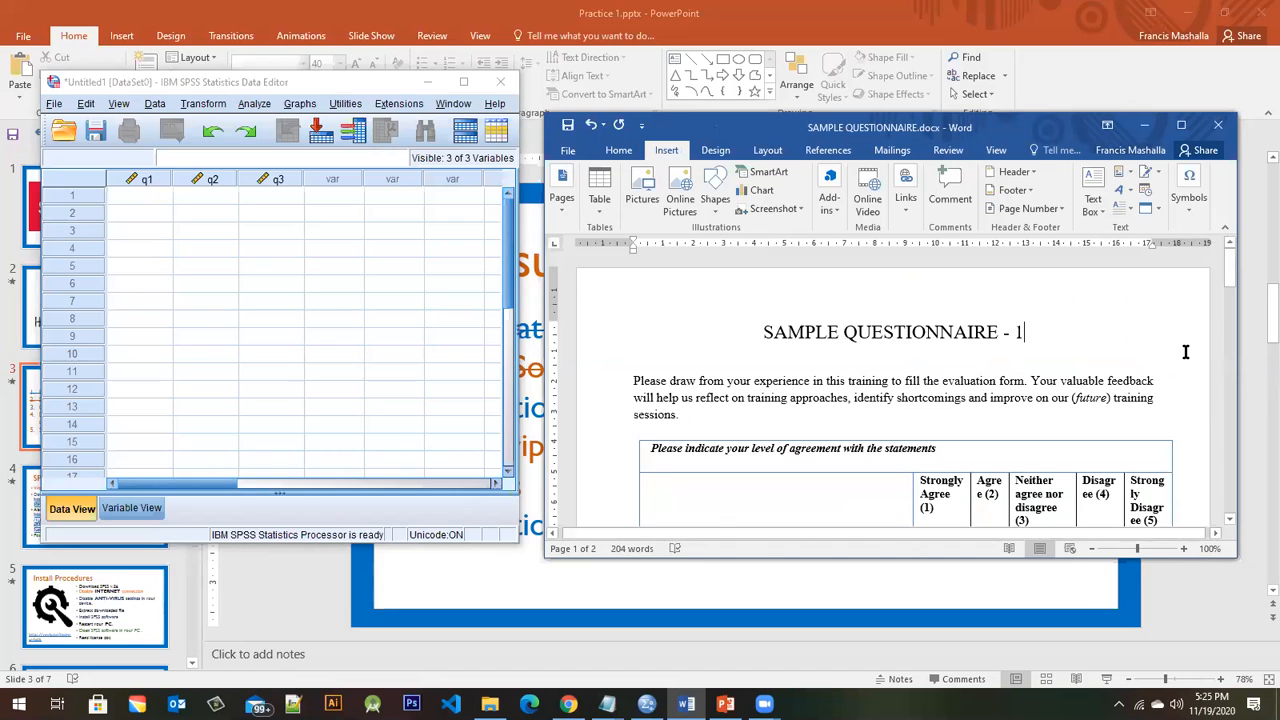
scroll(1230, 278, "down", 3)
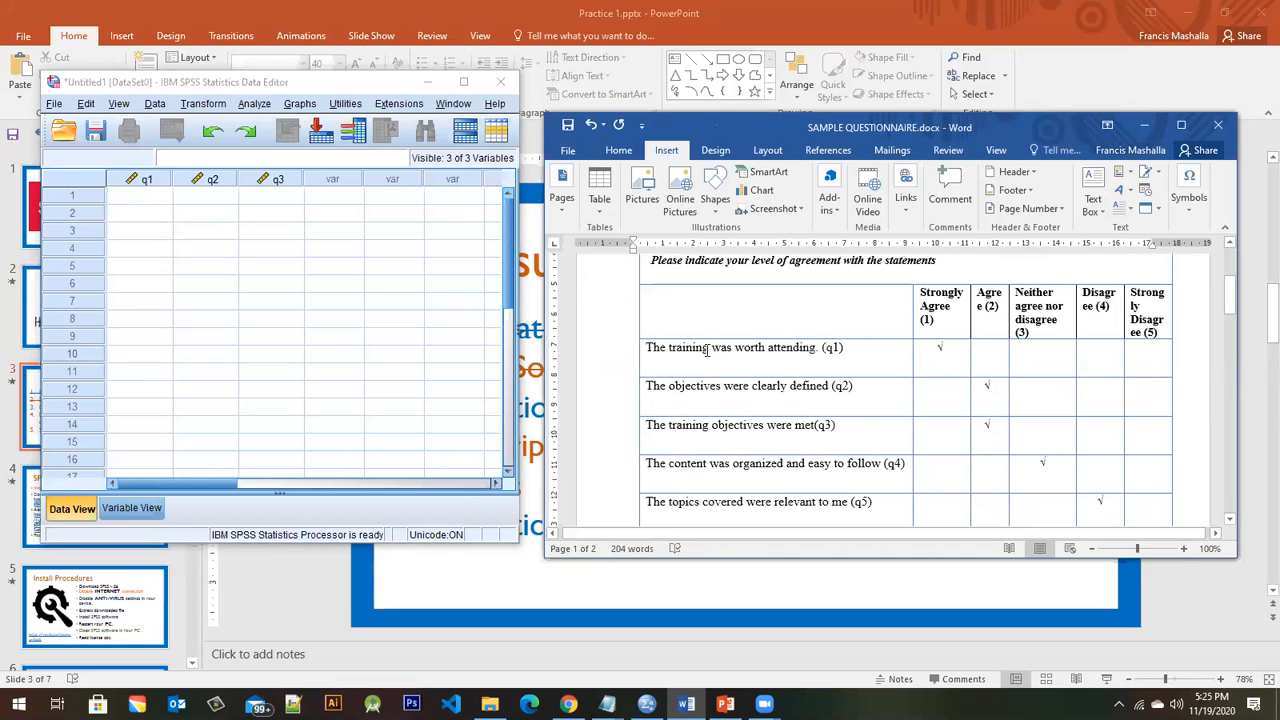
- Record the first questionnaire's ticked answers in case 1 of the SPSS data grid: q1 = 1, q2 = 2, q3 = 2
left_click(144, 198)
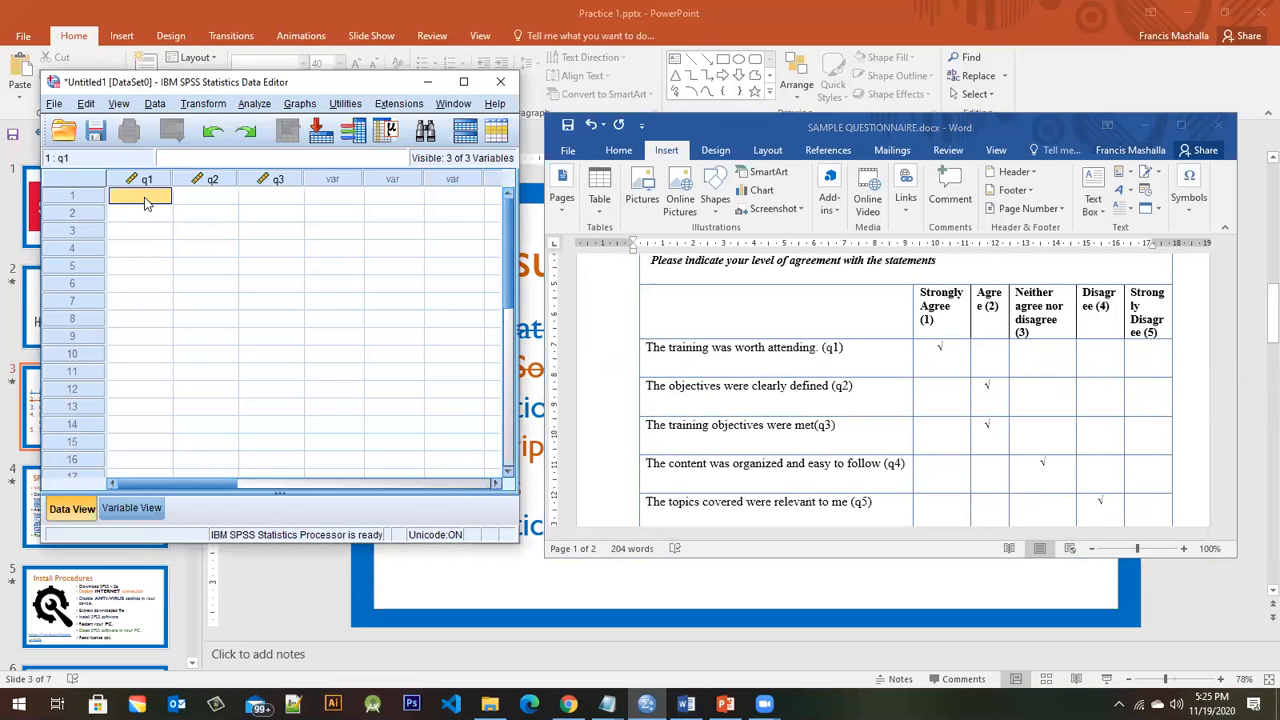
type("1")
left_click(220, 197)
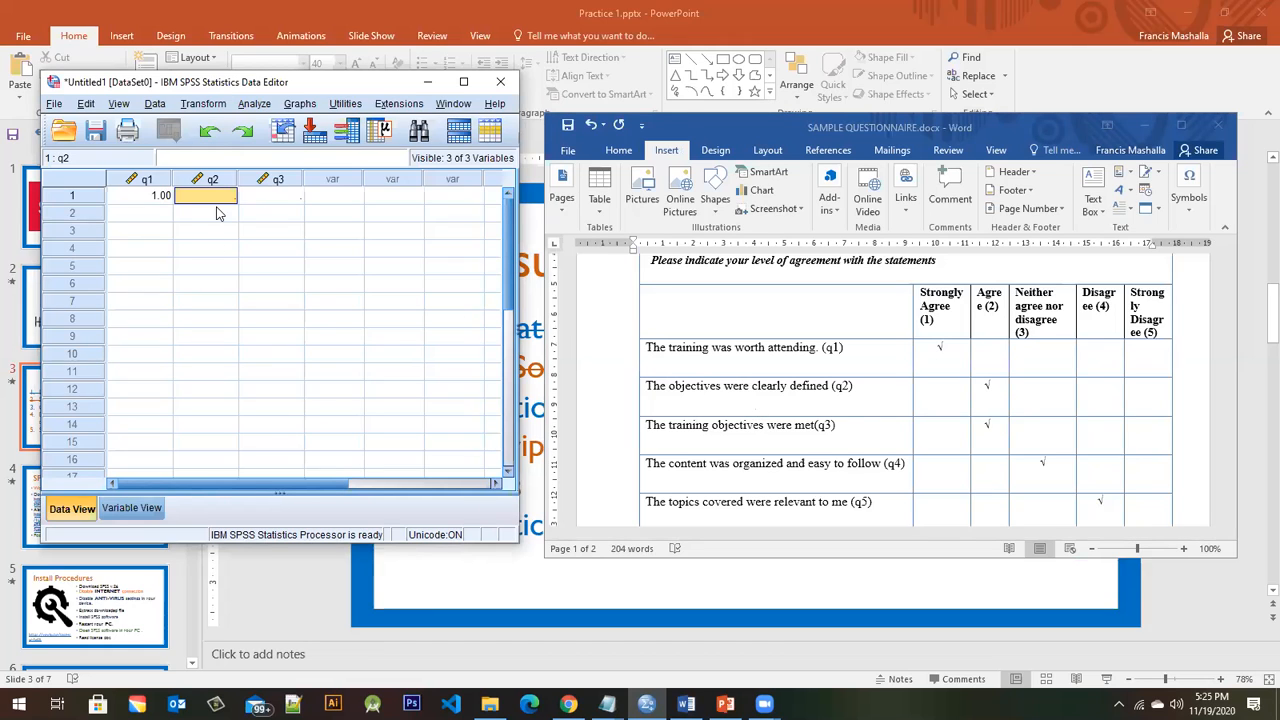
type("2")
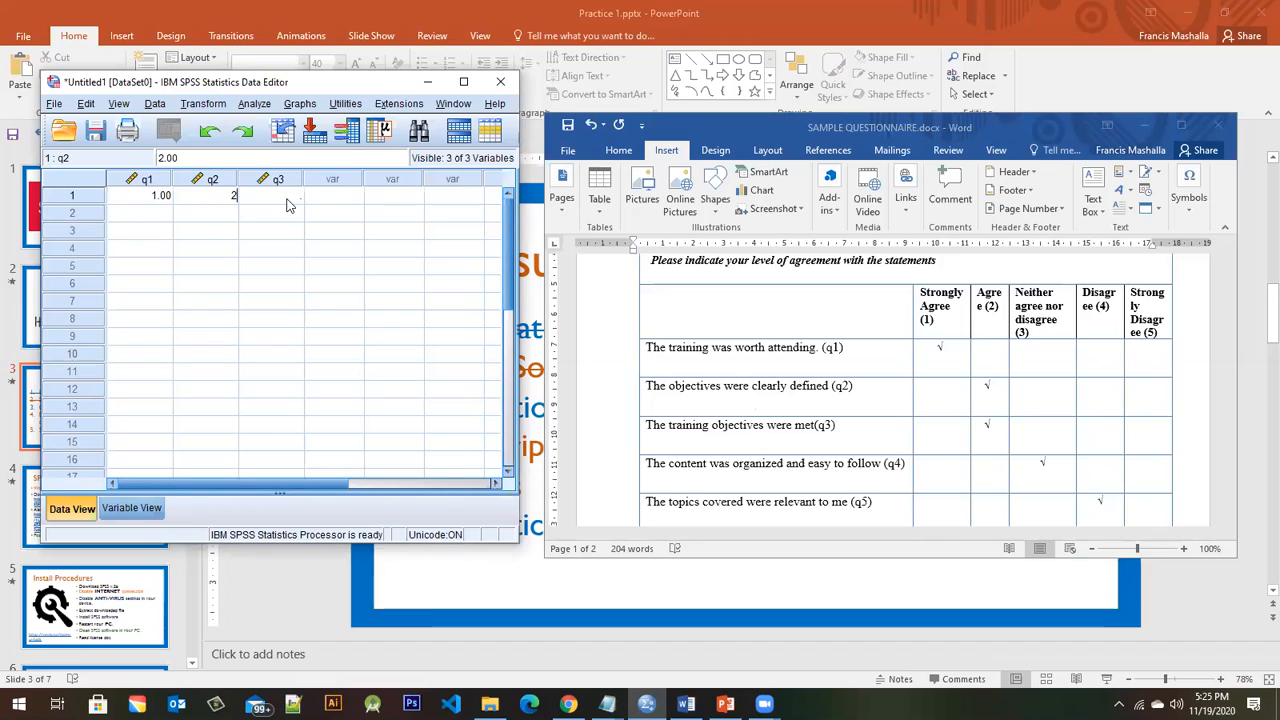
left_click(266, 200)
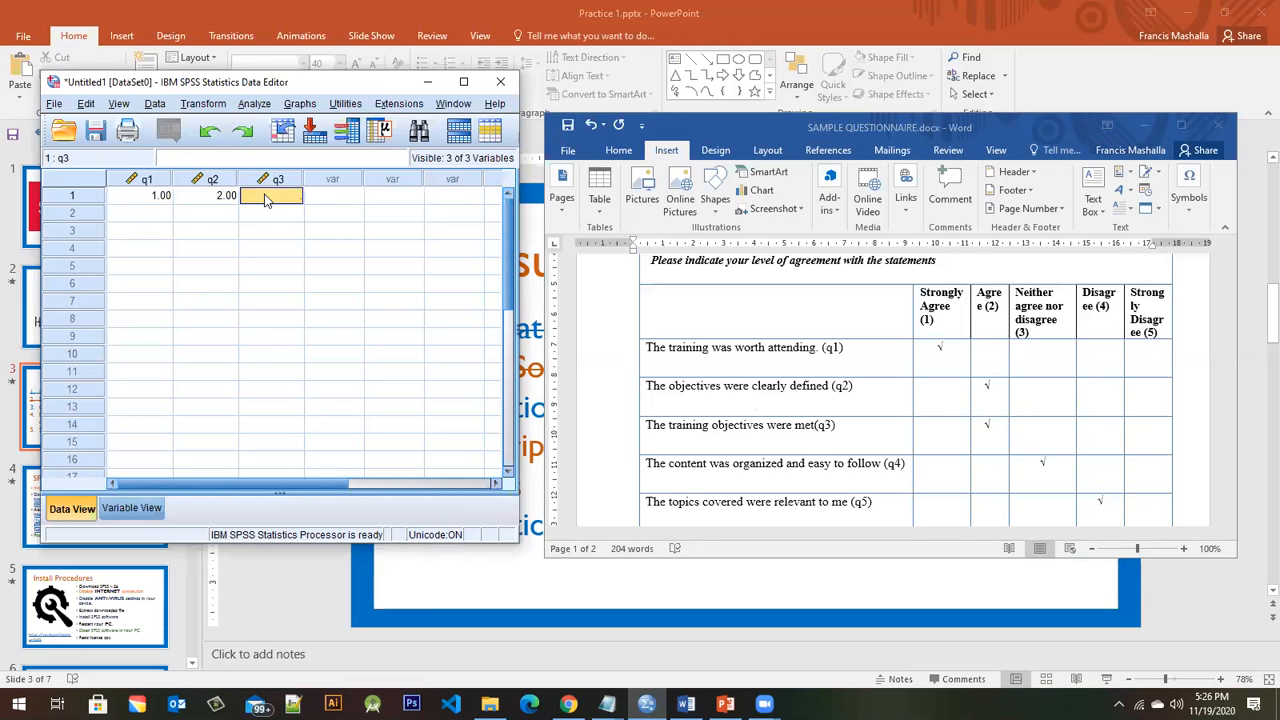
type("2")
key("Return")
- Enter a second respondent's answers in case 2: q1 = 2, q2 = 3, q3 = 3
left_click(147, 218)
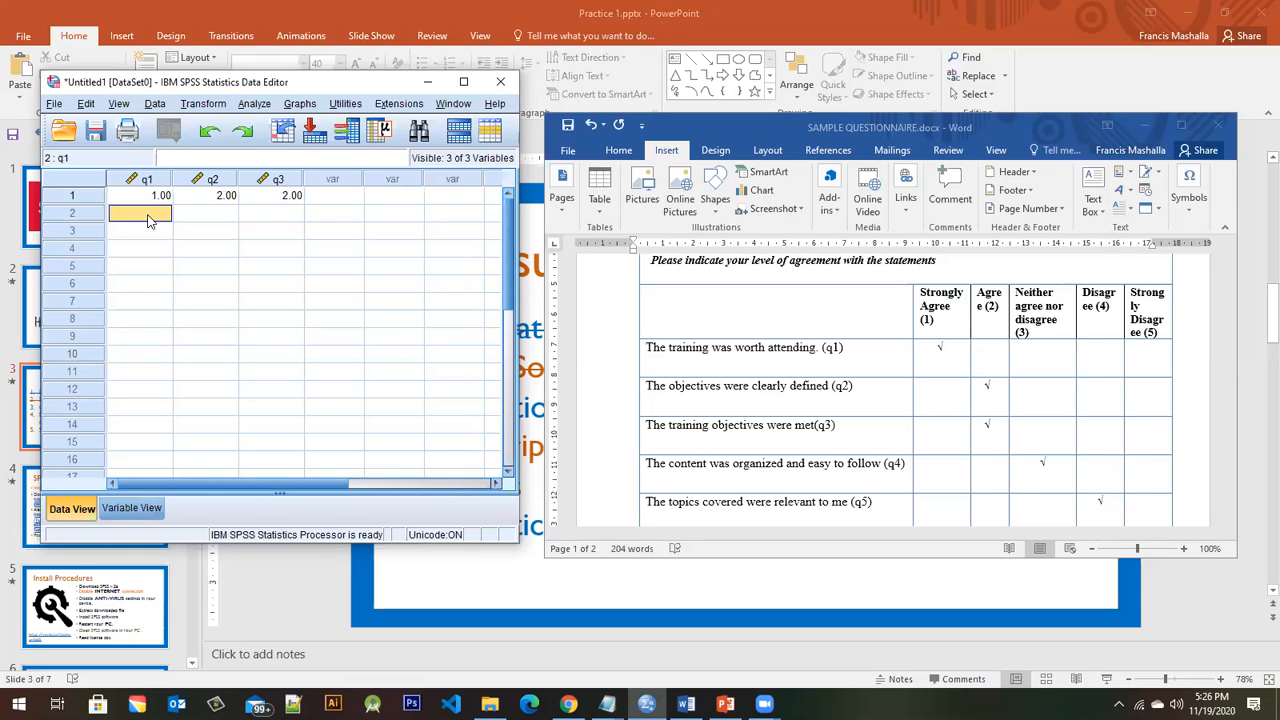
type("2")
left_click(224, 217)
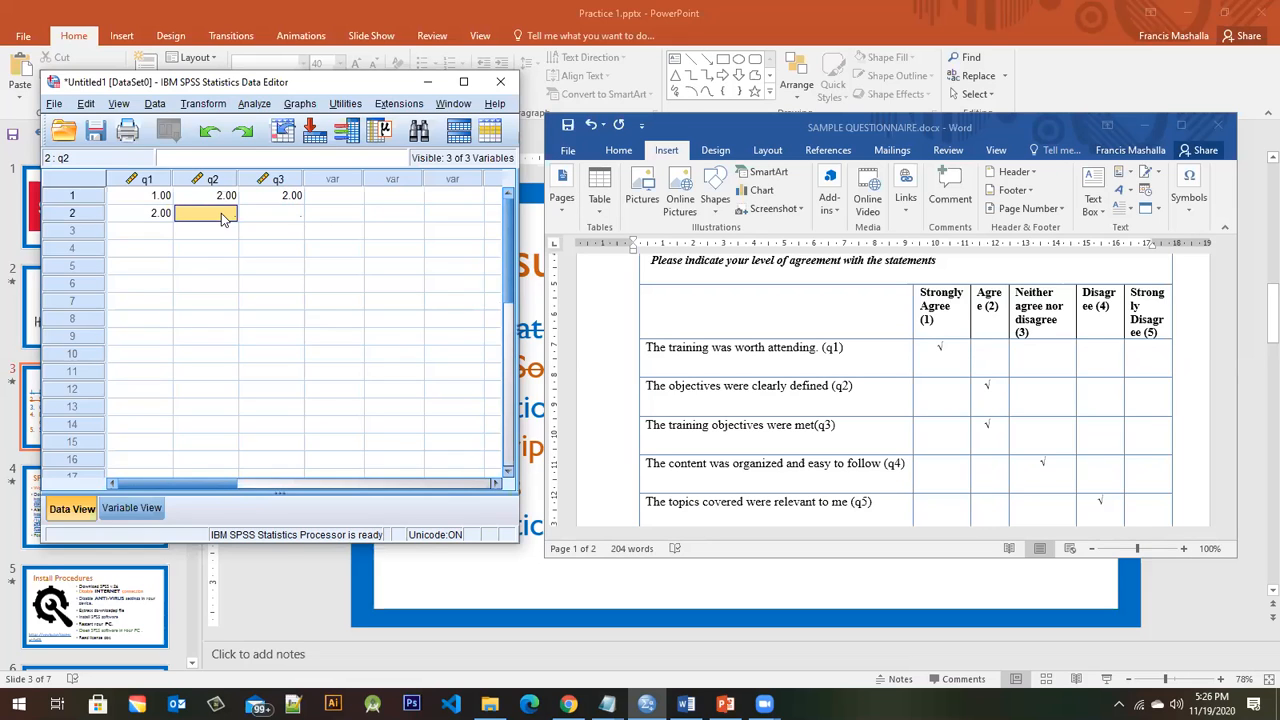
type("3")
left_click(293, 218)
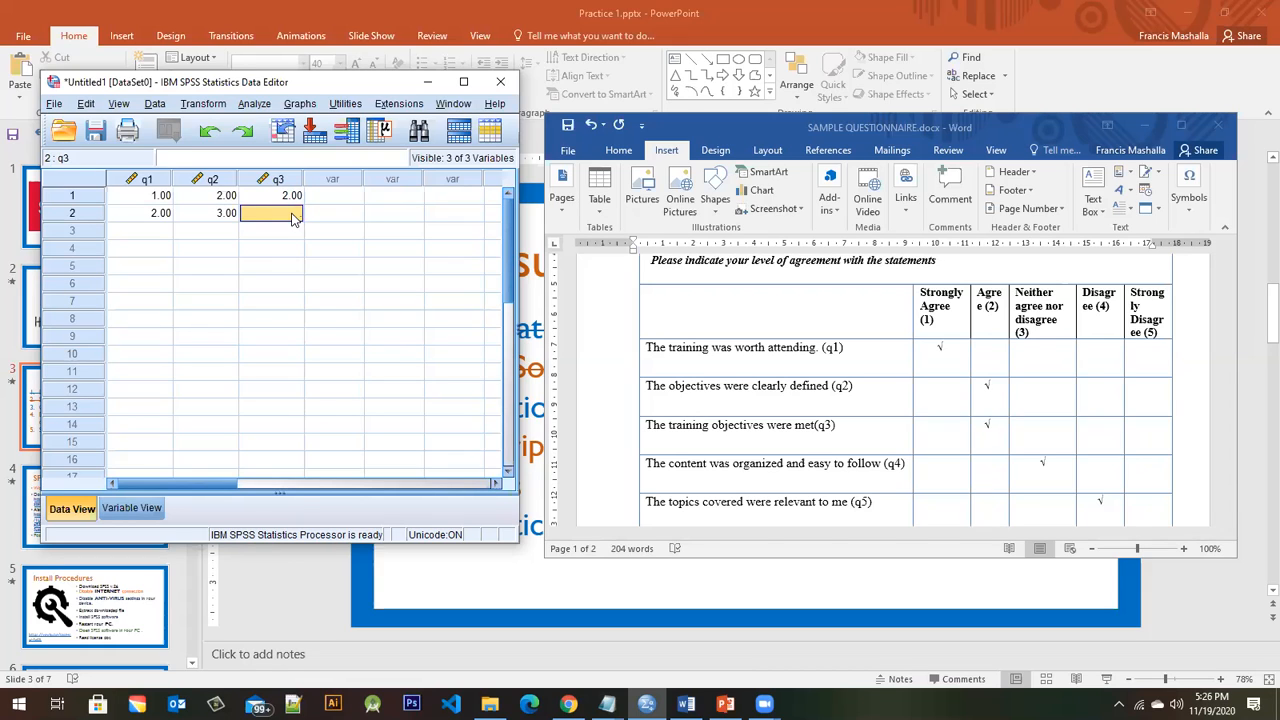
type("3")
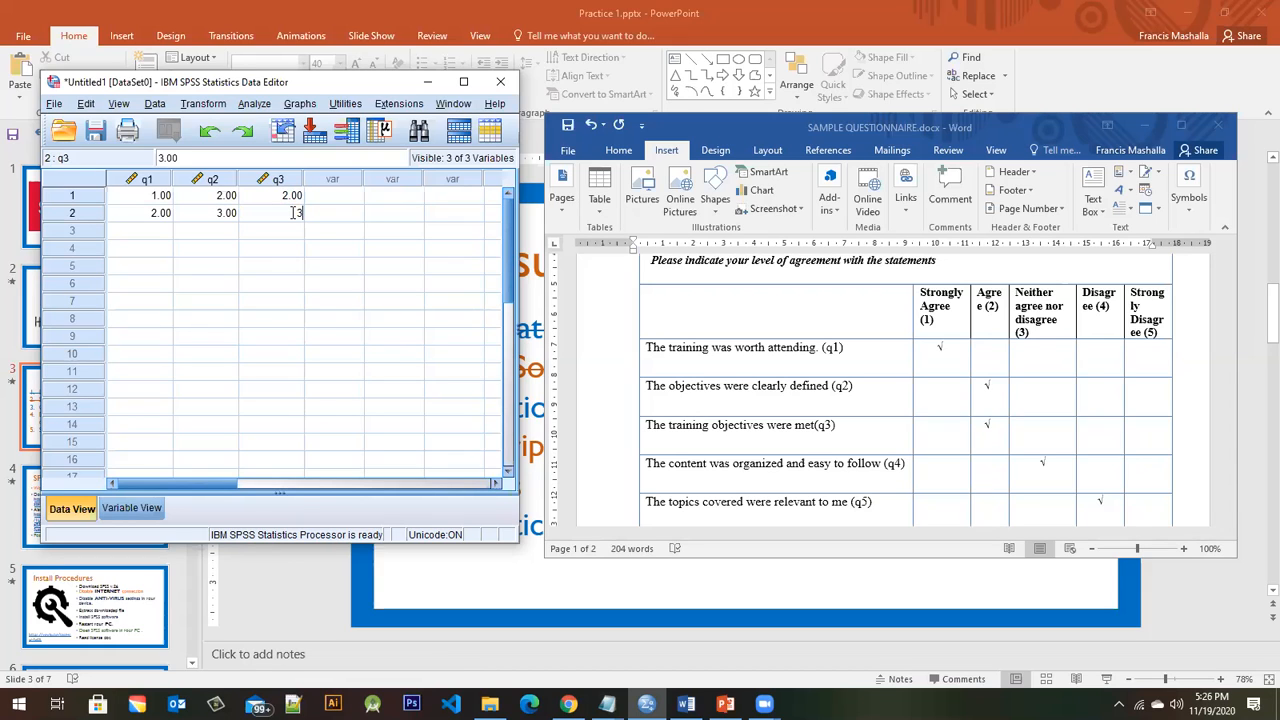
- Enter a third respondent's answers in case 3: q1 = 1, q2 = 1, q3 = 2
left_click(131, 229)
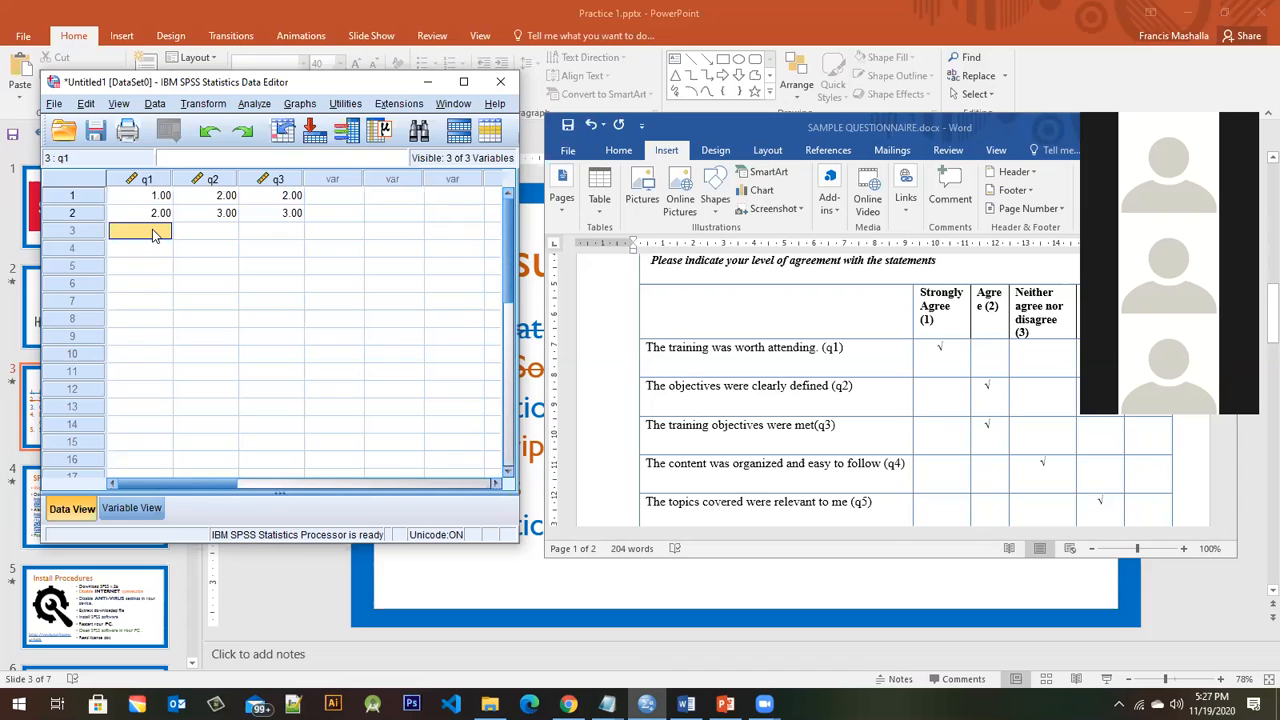
type("1")
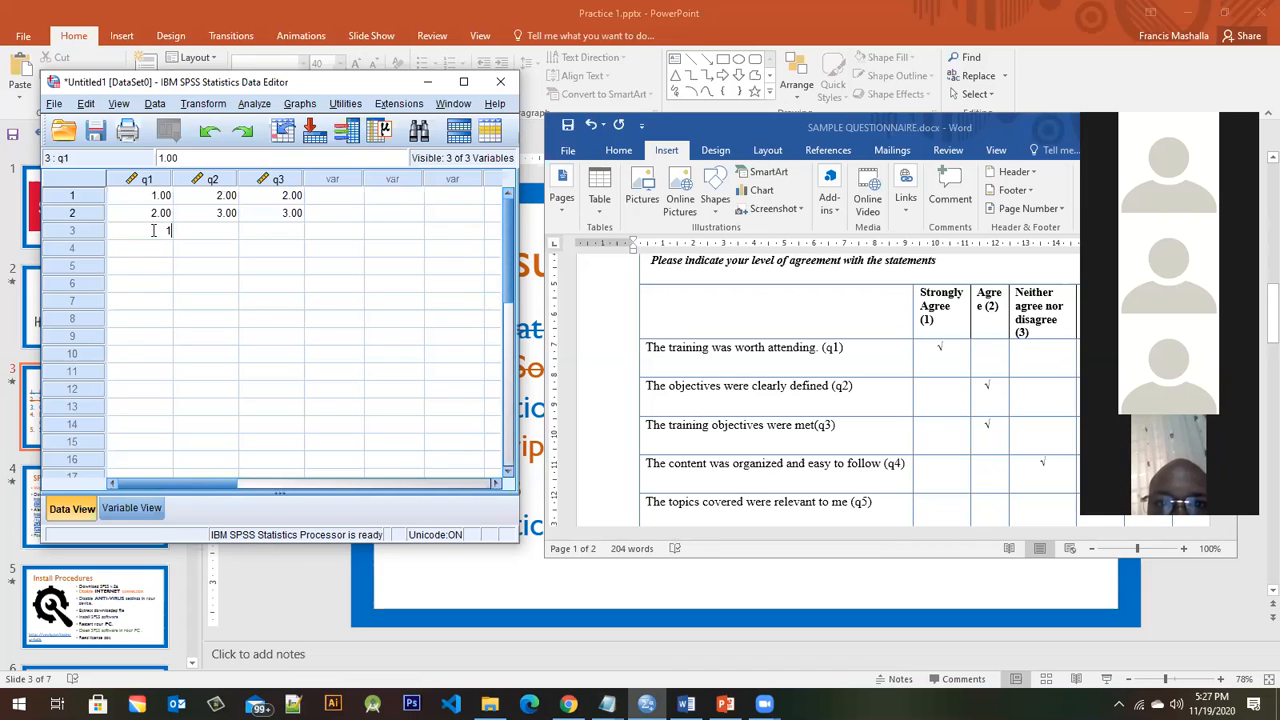
left_click(197, 232)
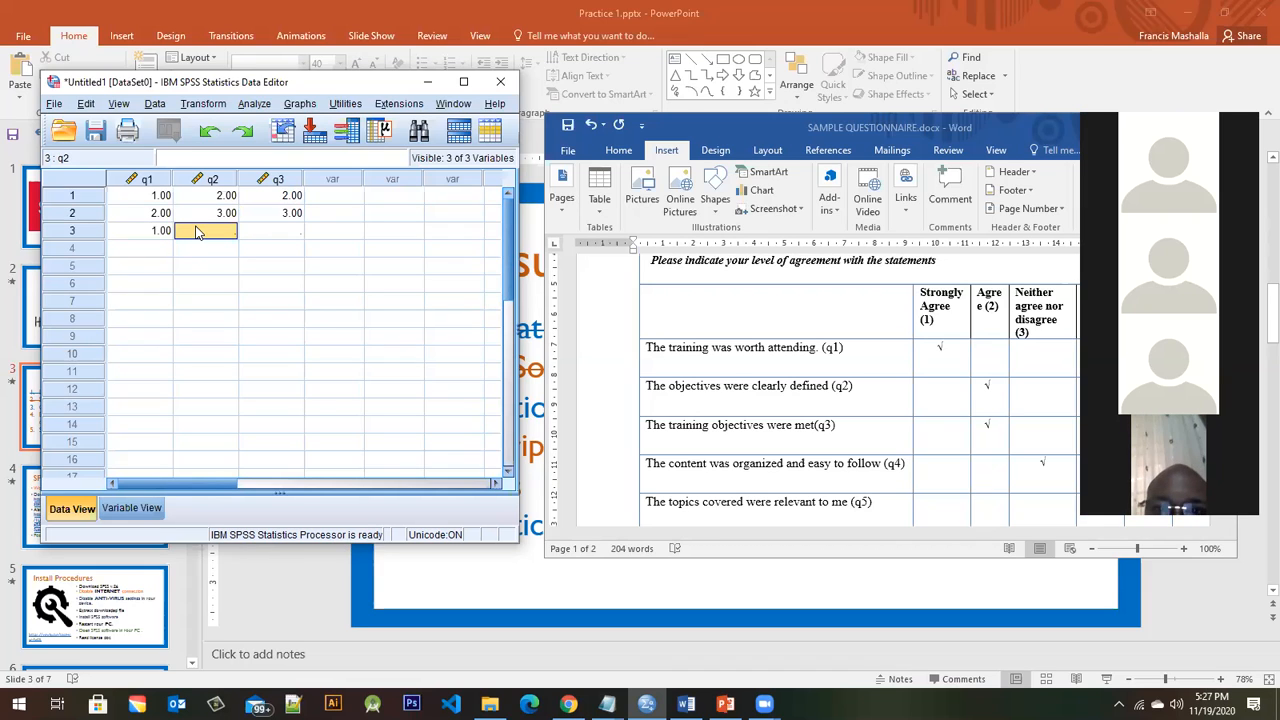
type("1")
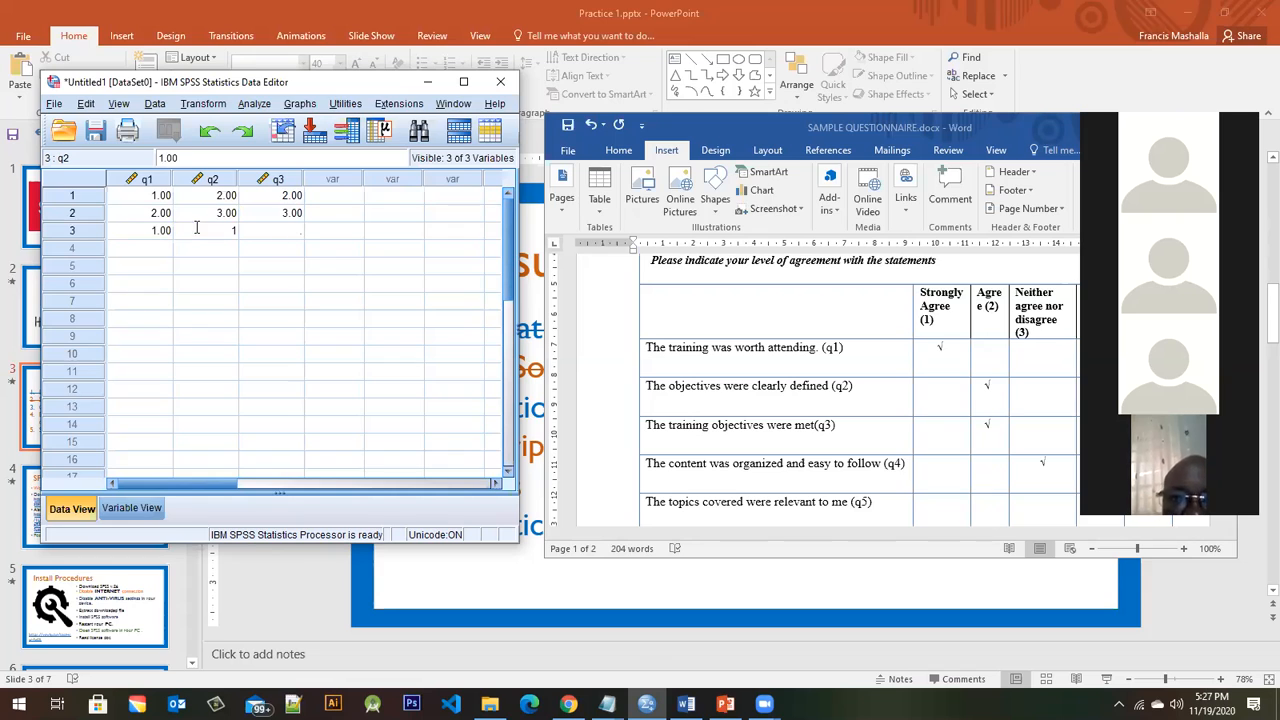
left_click(282, 232)
type("2")
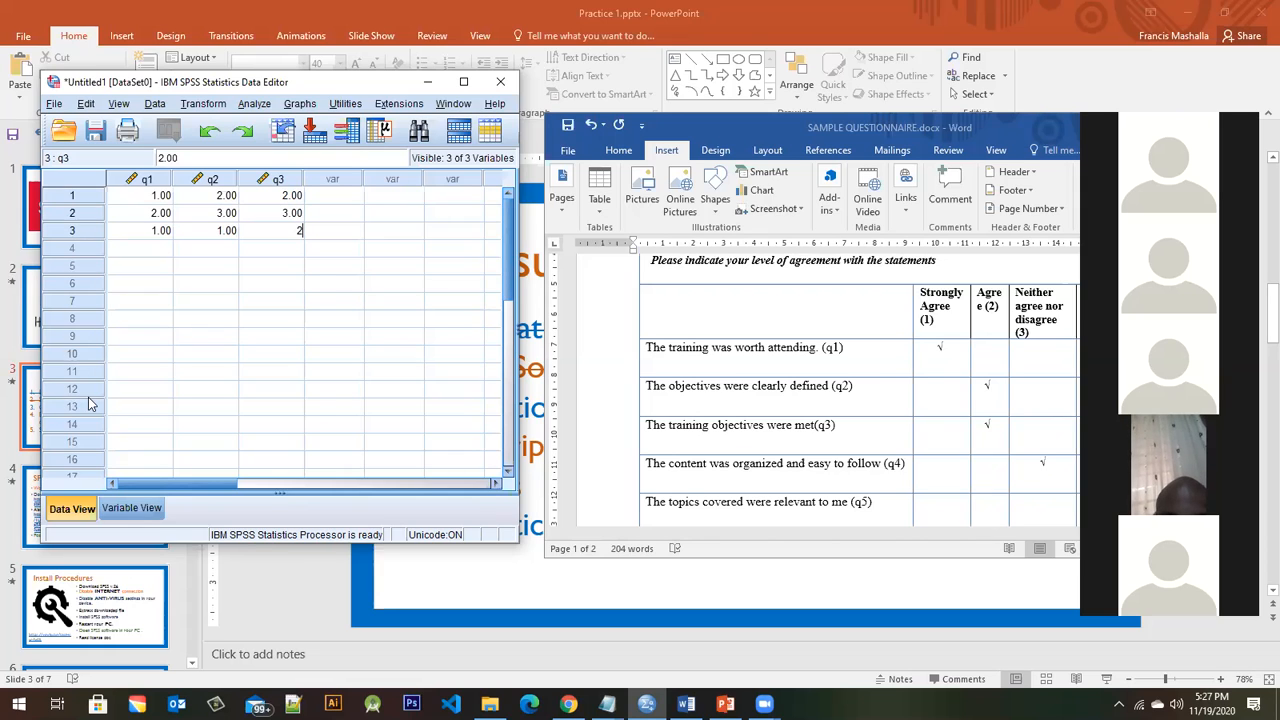
- Enter a fourth respondent's answers in case 4: q1 = 1, q2 = 2, q3 = 3
left_click(160, 249)
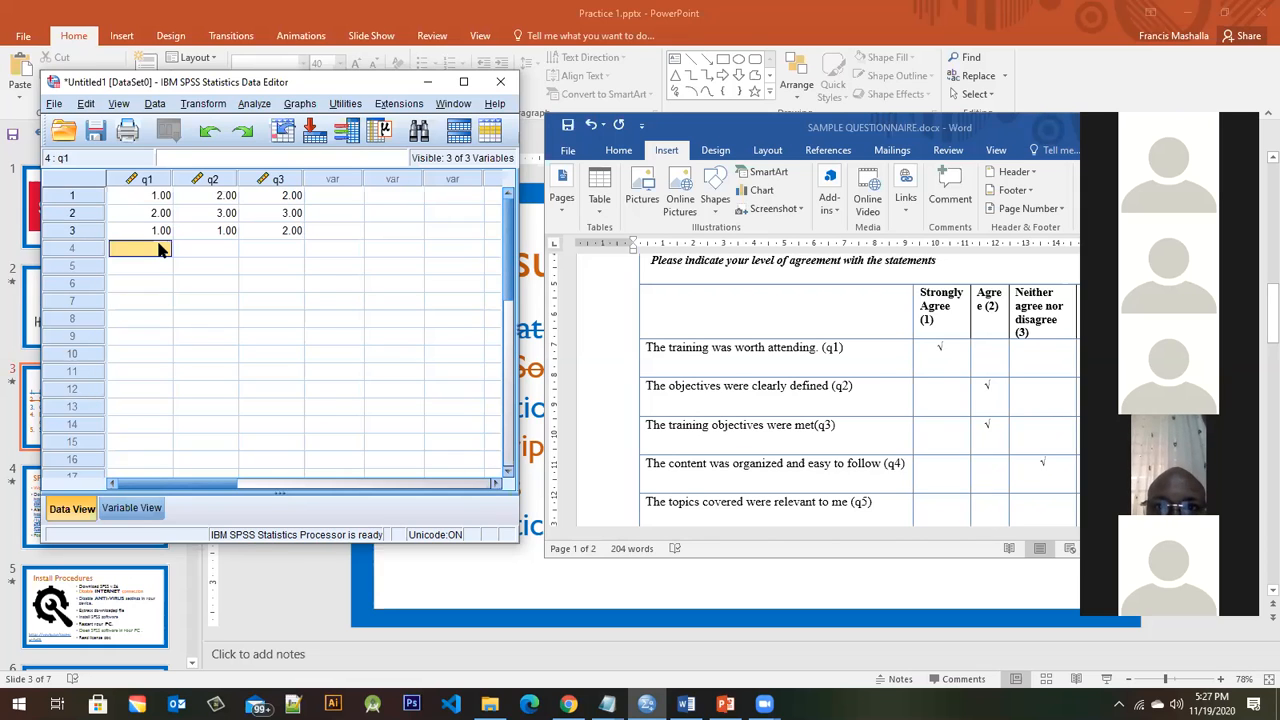
type("1")
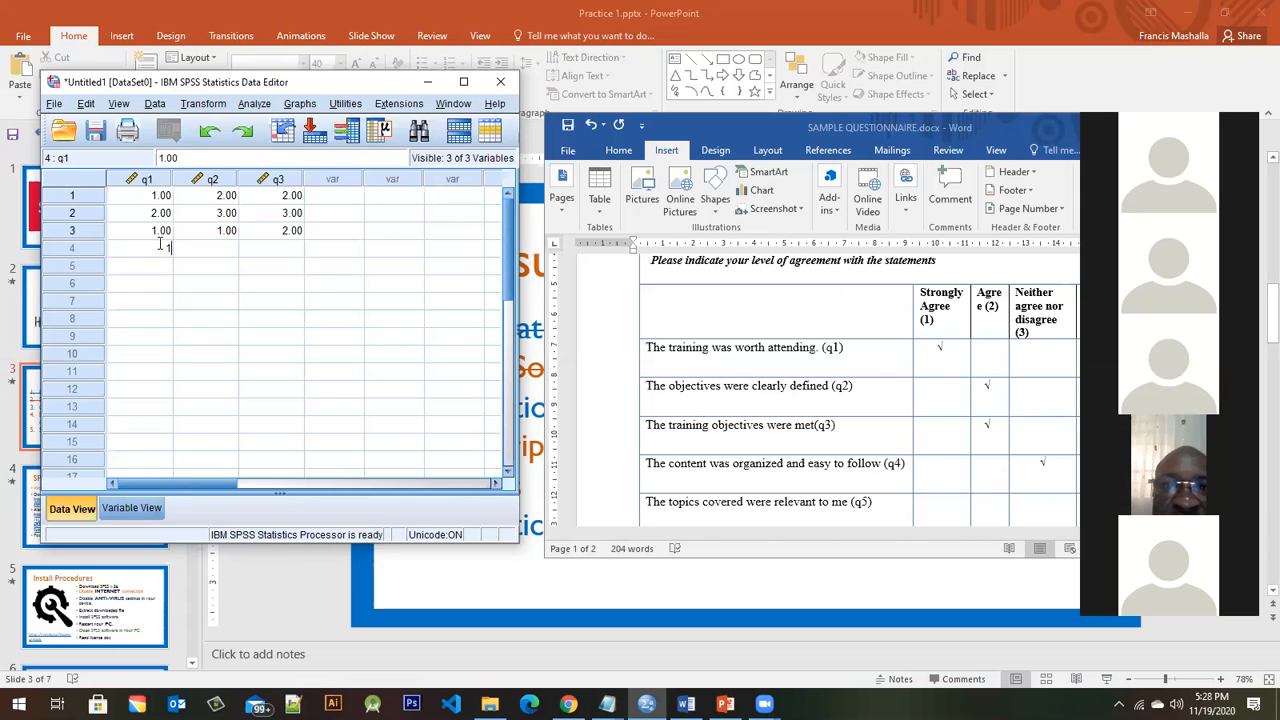
left_click(229, 247)
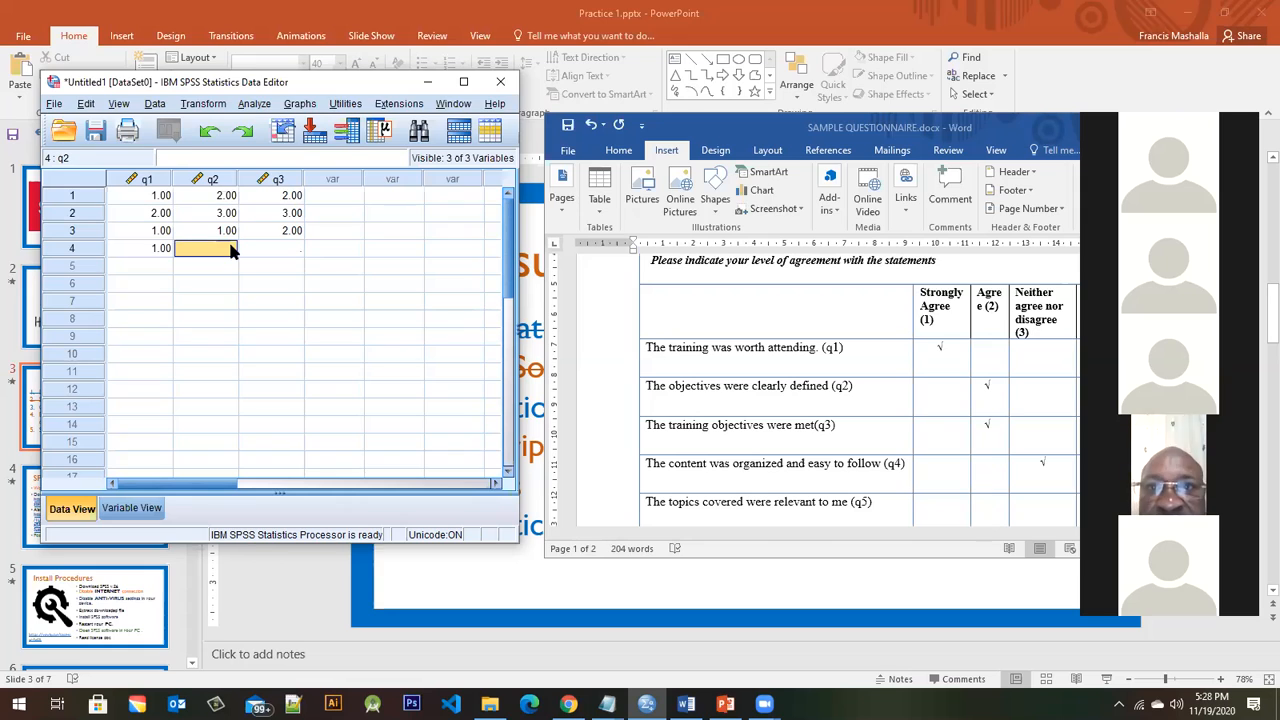
type("2")
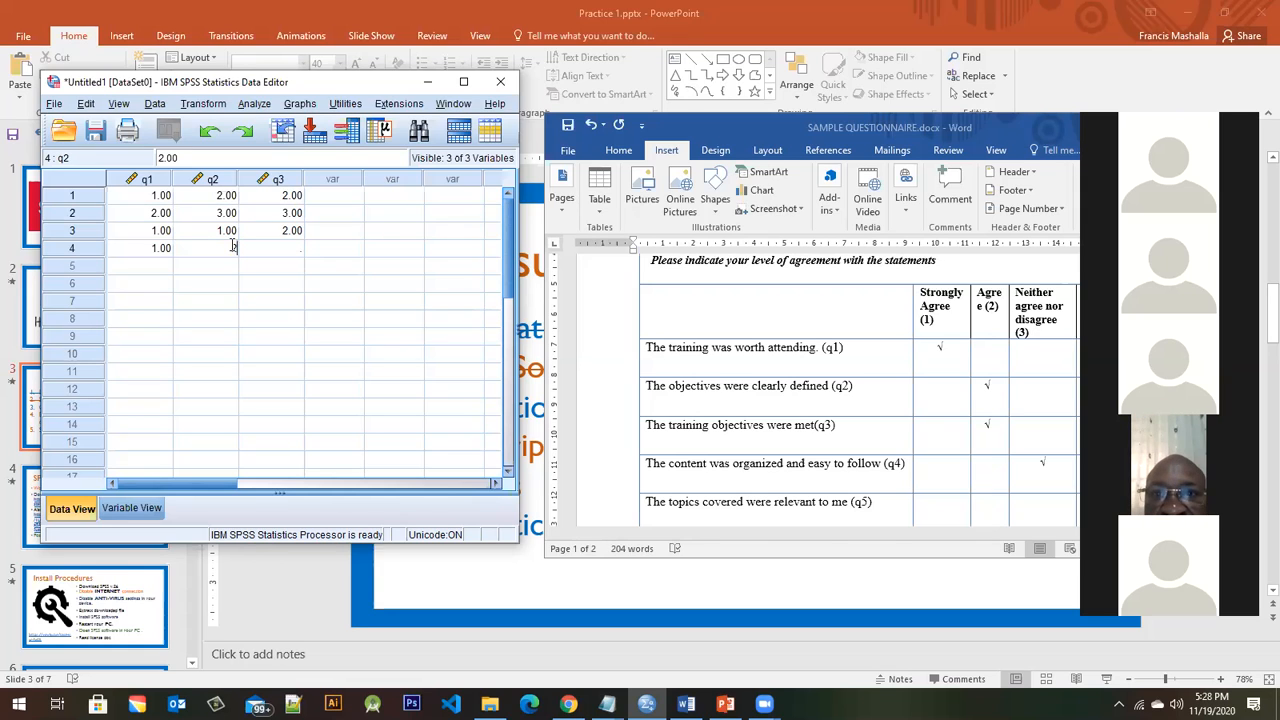
left_click(288, 251)
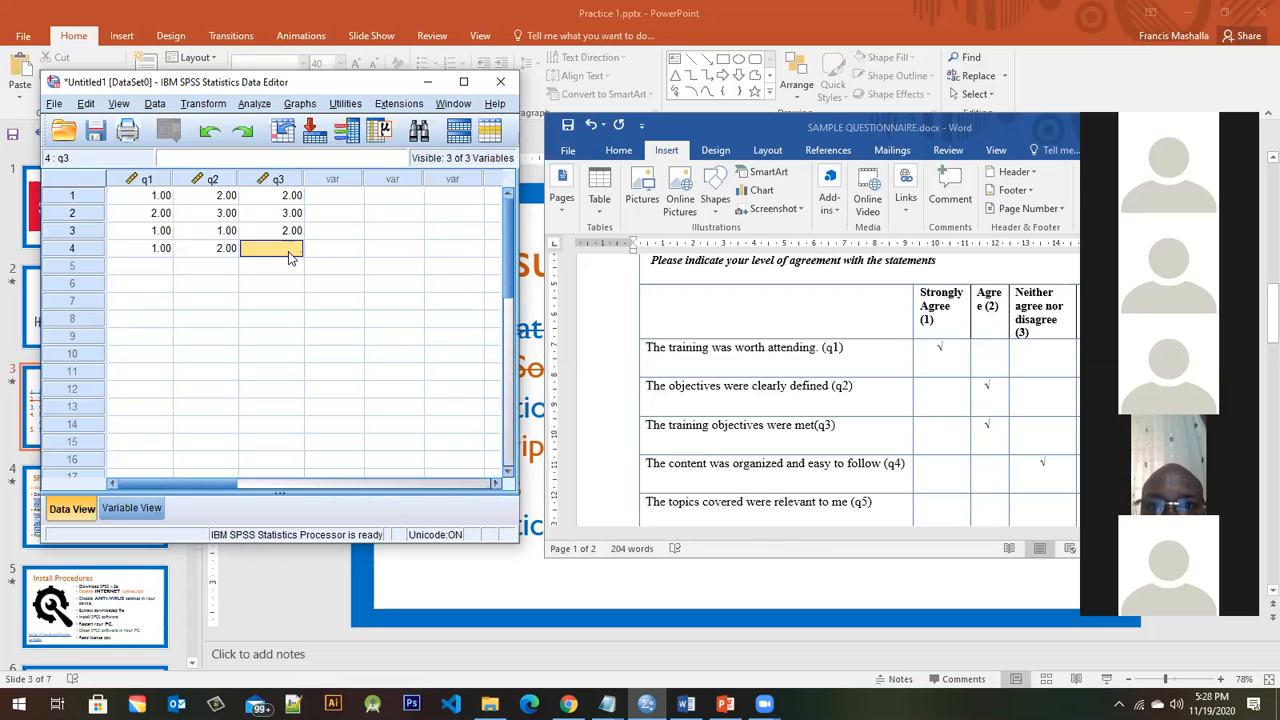
type("3")
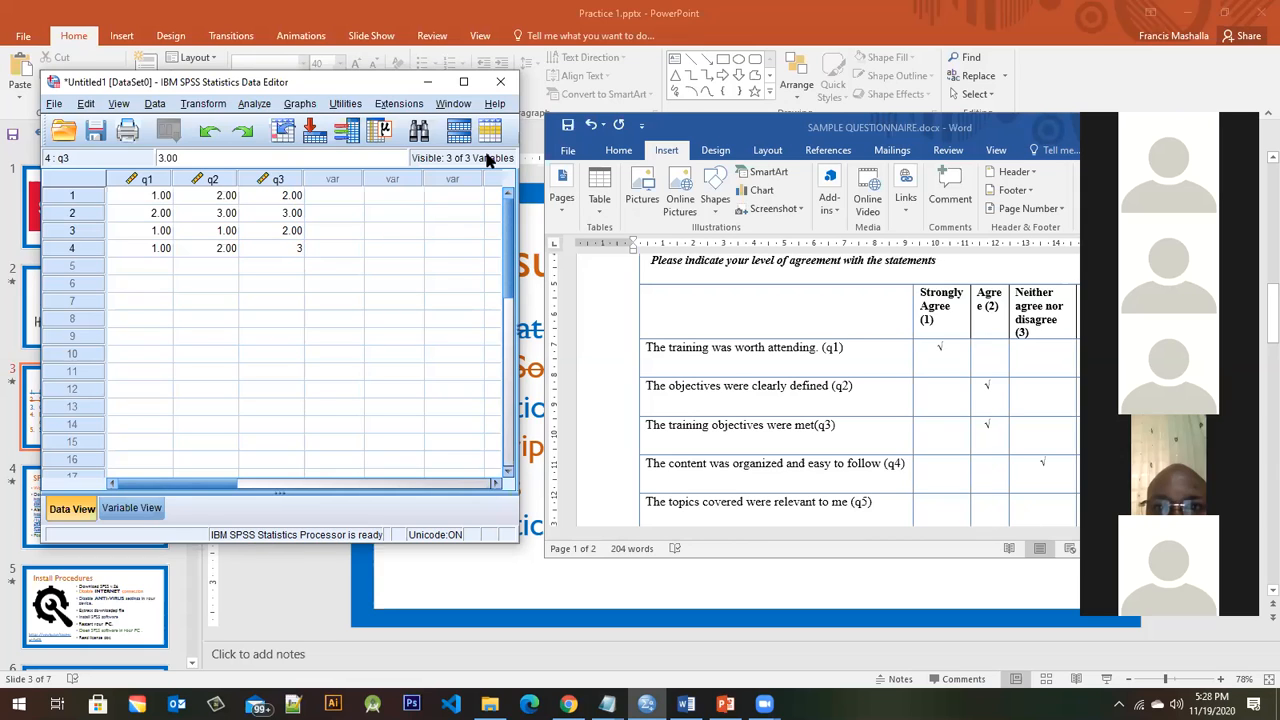
- Enter a fifth respondent's answers in case 5: q1 = 3, q2 = 1, q3 = 2, and maximize the Data Editor window
left_click(153, 268)
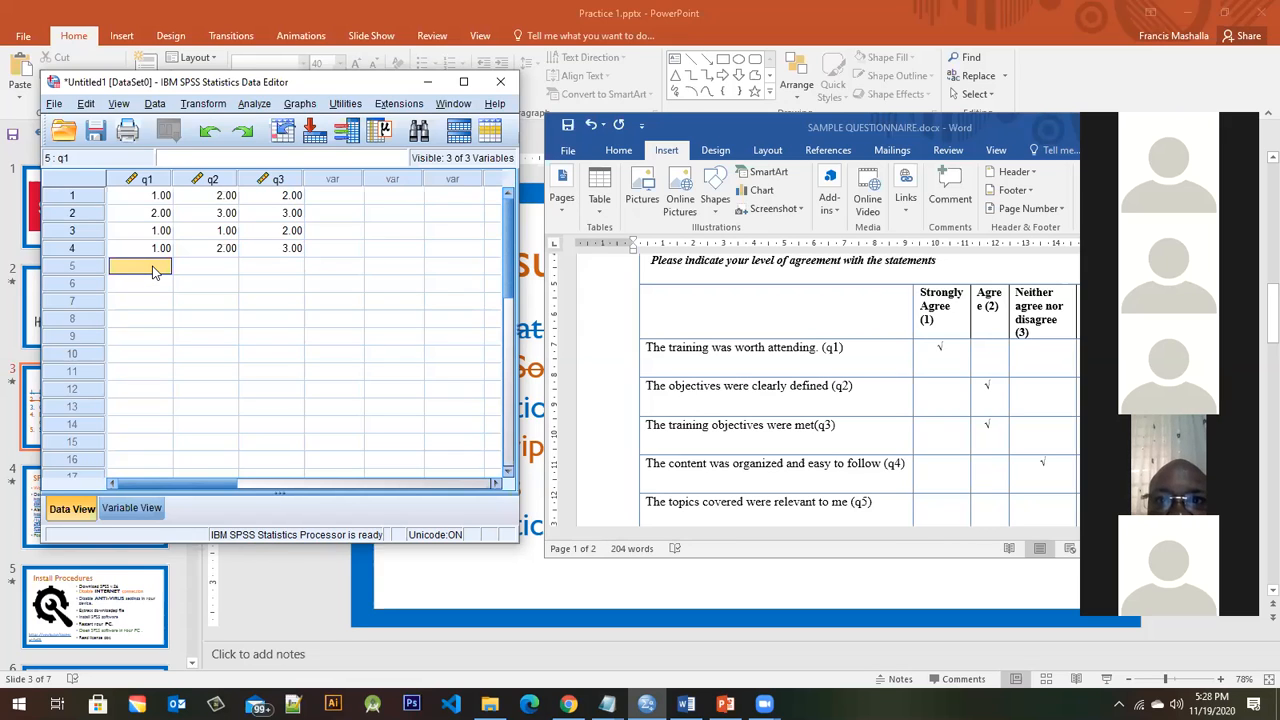
type("3")
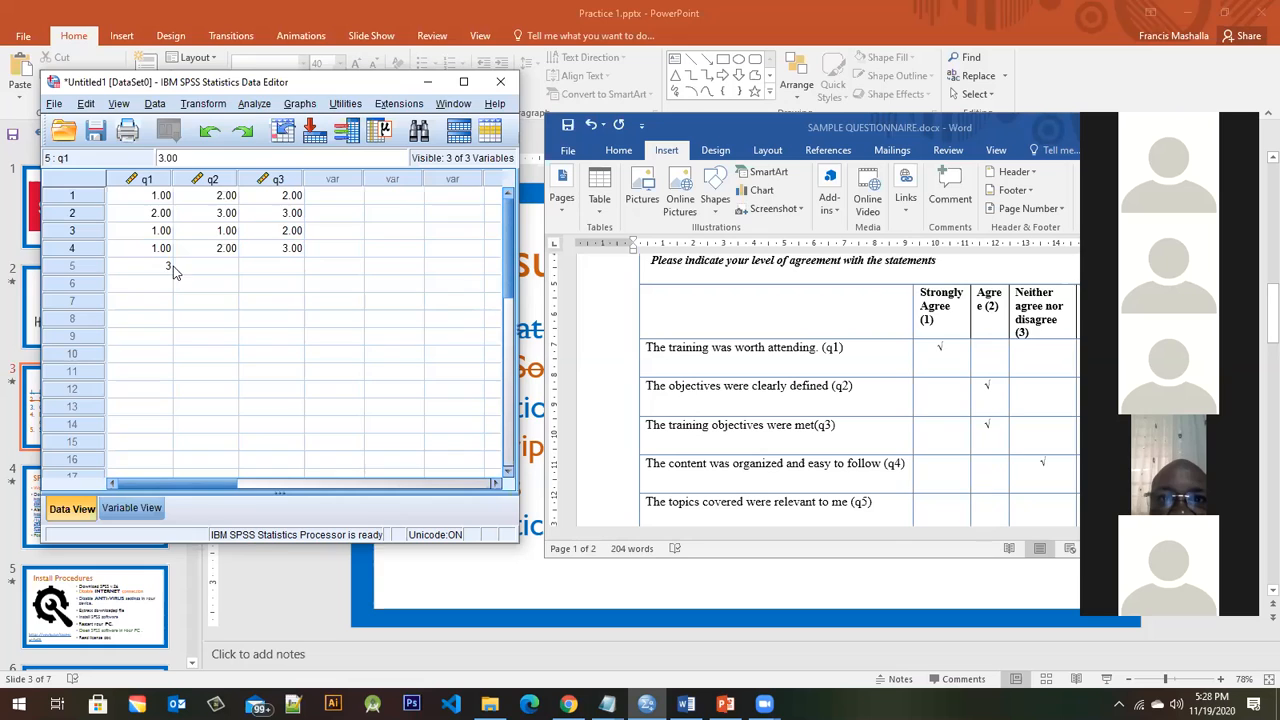
left_click(212, 268)
type("1")
left_click(268, 266)
type("2")
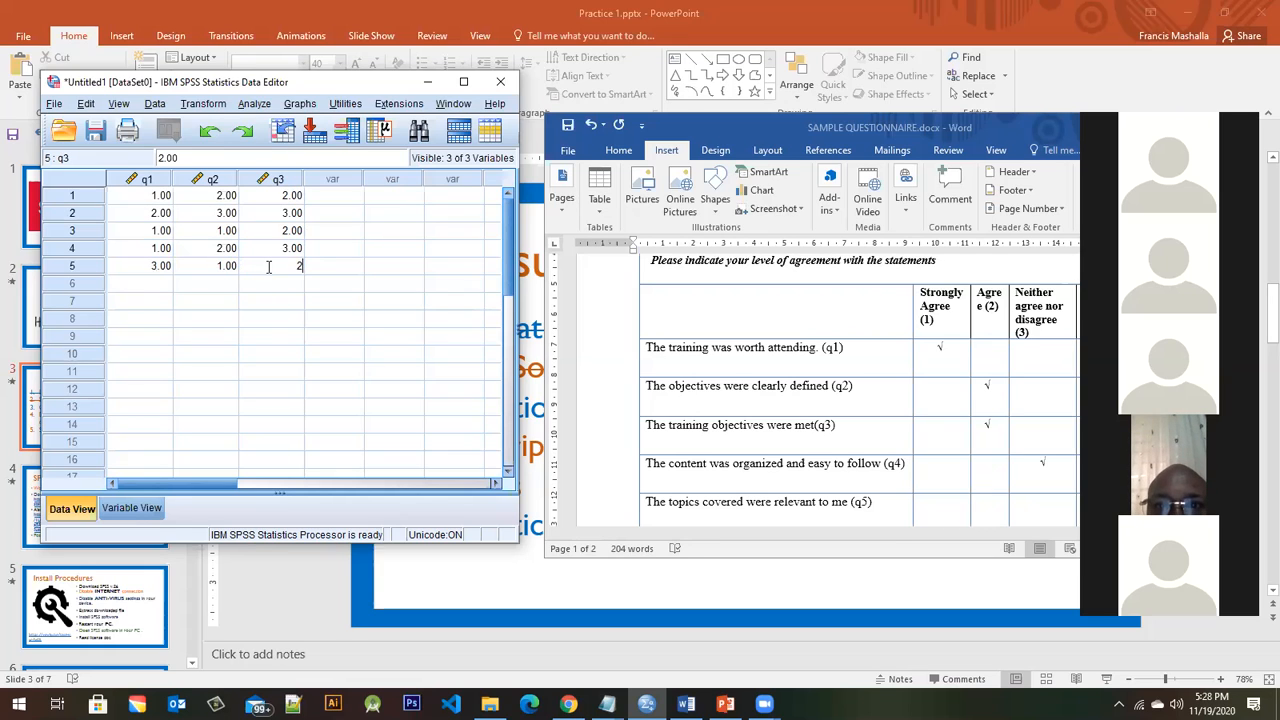
left_click(461, 82)
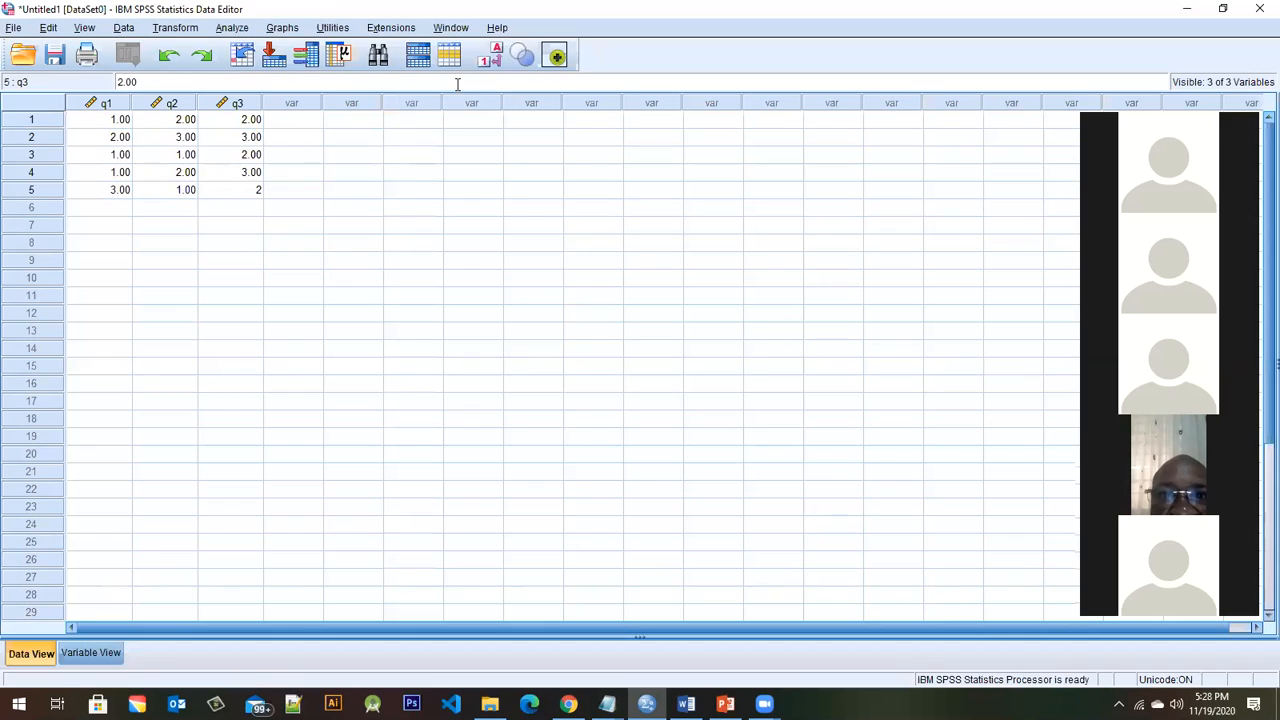
left_click(252, 196)
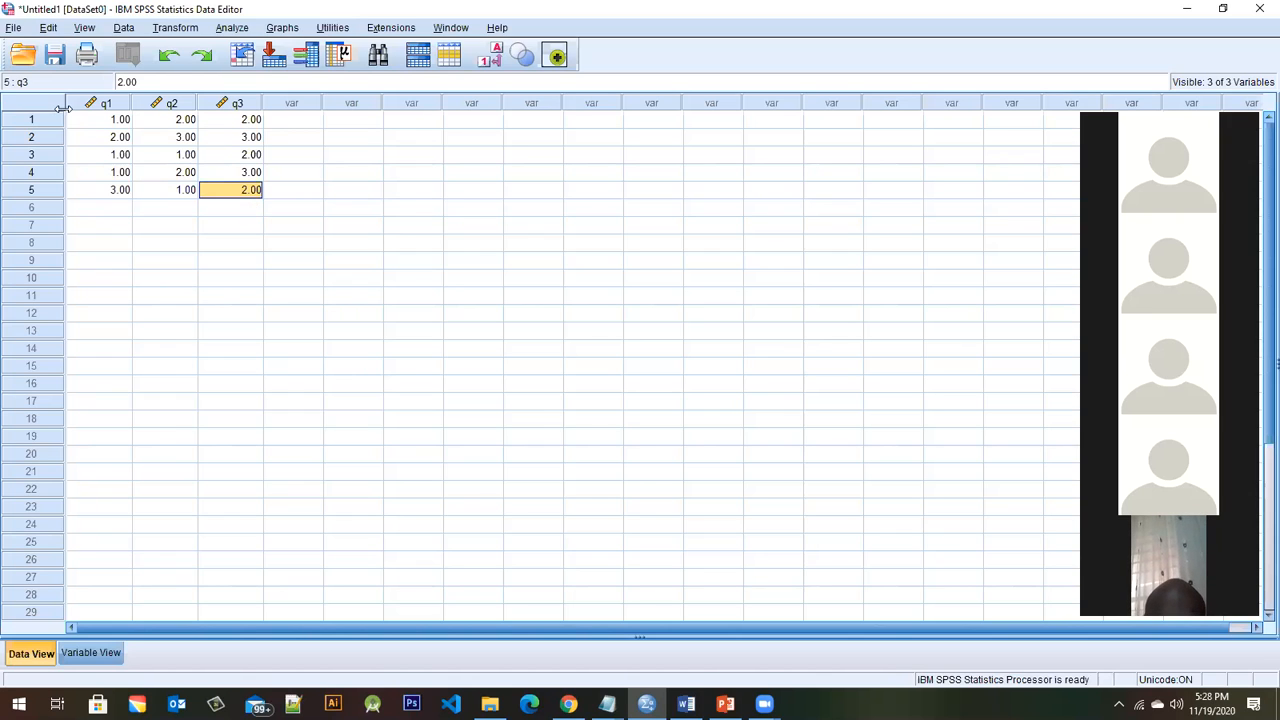
- Start a Frequencies analysis from the descriptive statistics and add q1 as the variable to analyze
left_click(230, 28)
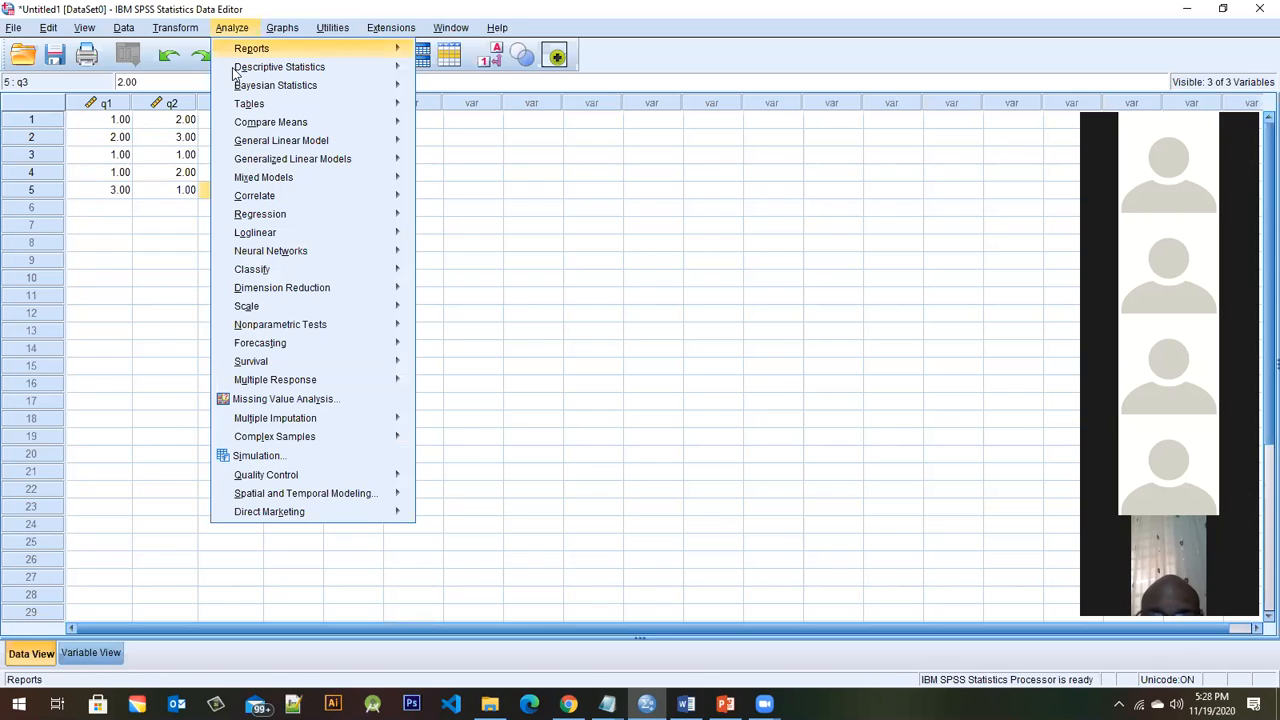
mouse_move(268, 68)
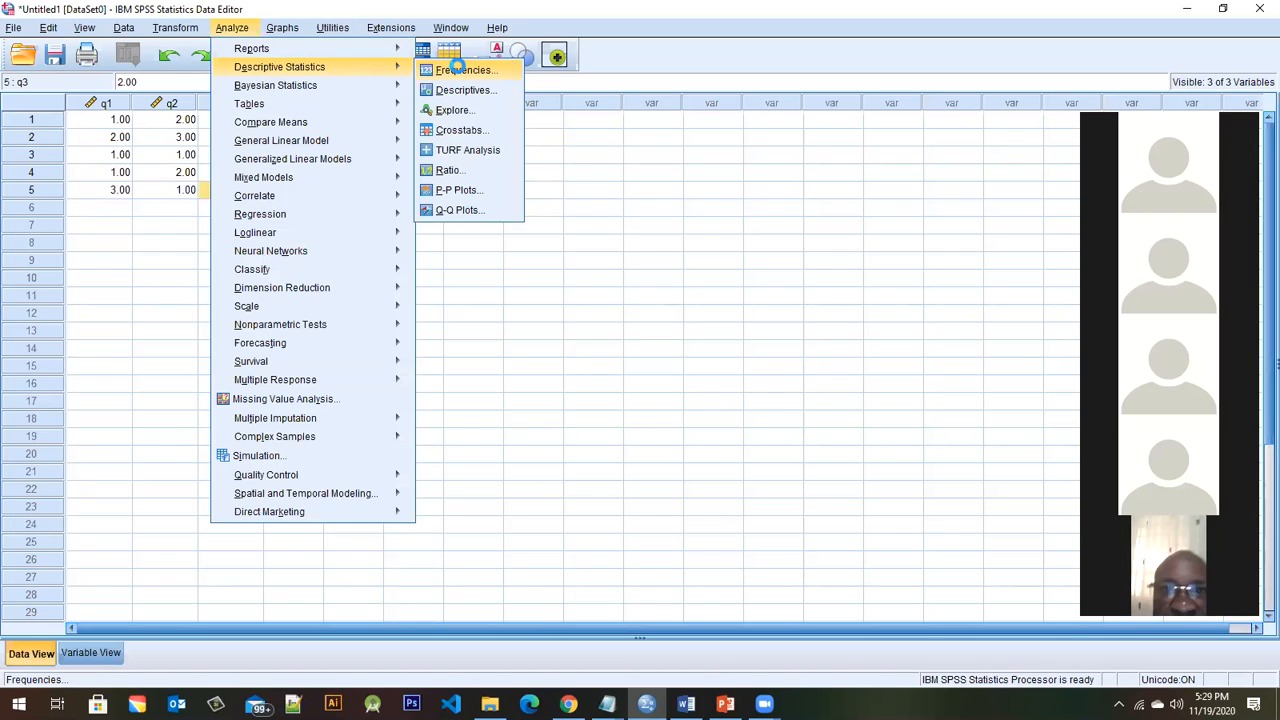
left_click(459, 72)
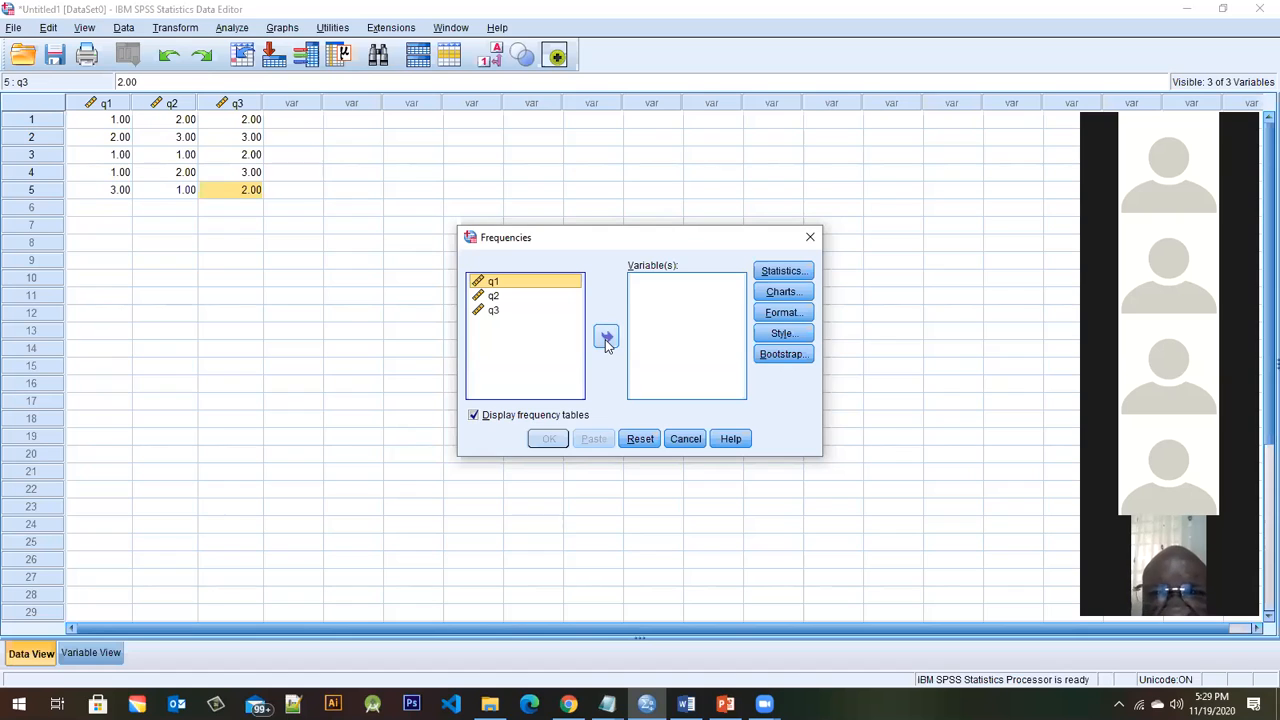
left_click(606, 339)
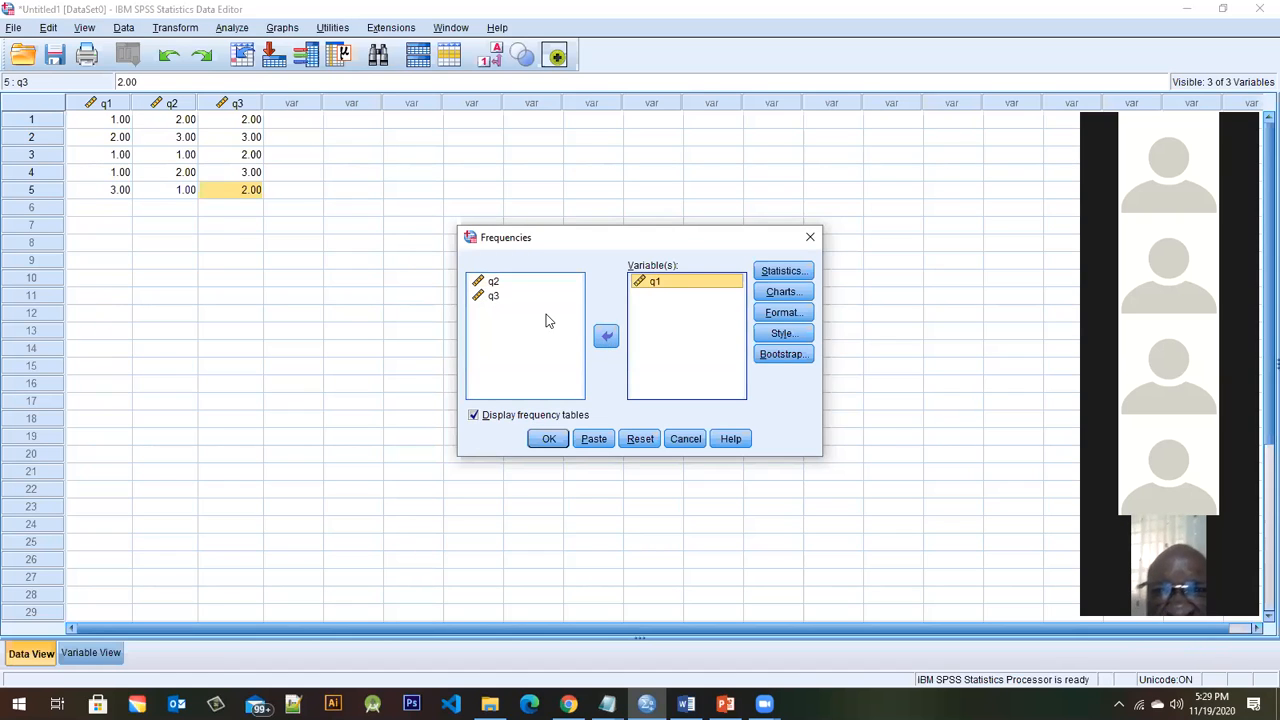
left_click(496, 283)
left_click(606, 337)
left_click(530, 318)
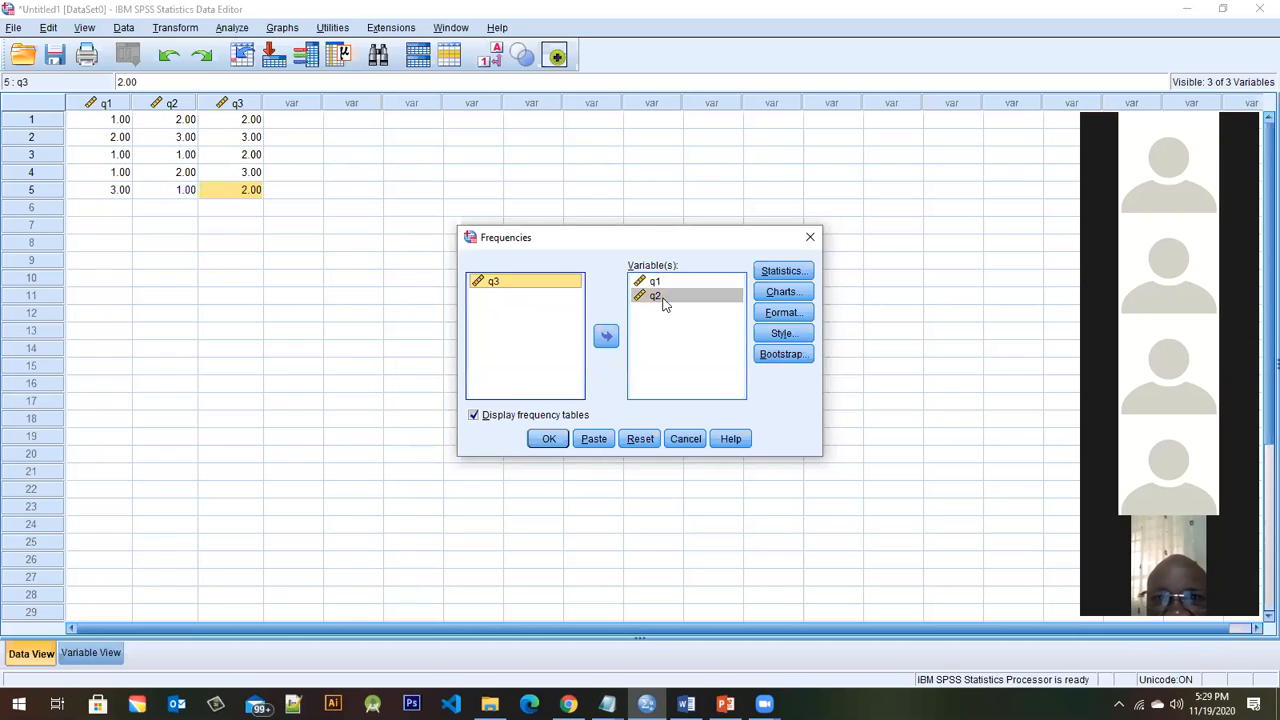
left_click(662, 297)
left_click(610, 340)
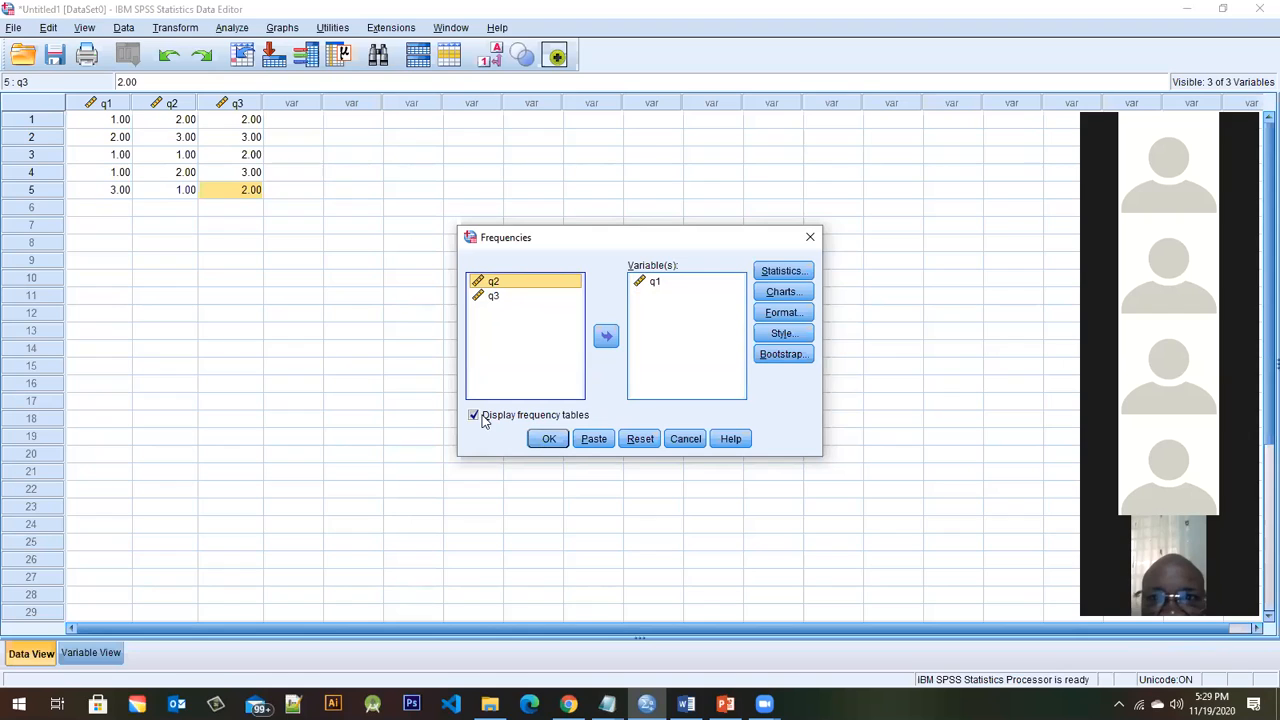
- Run the Frequencies analysis for q1, postpone the feedback request, and minimize the output to return to the Data Editor
left_click(548, 440)
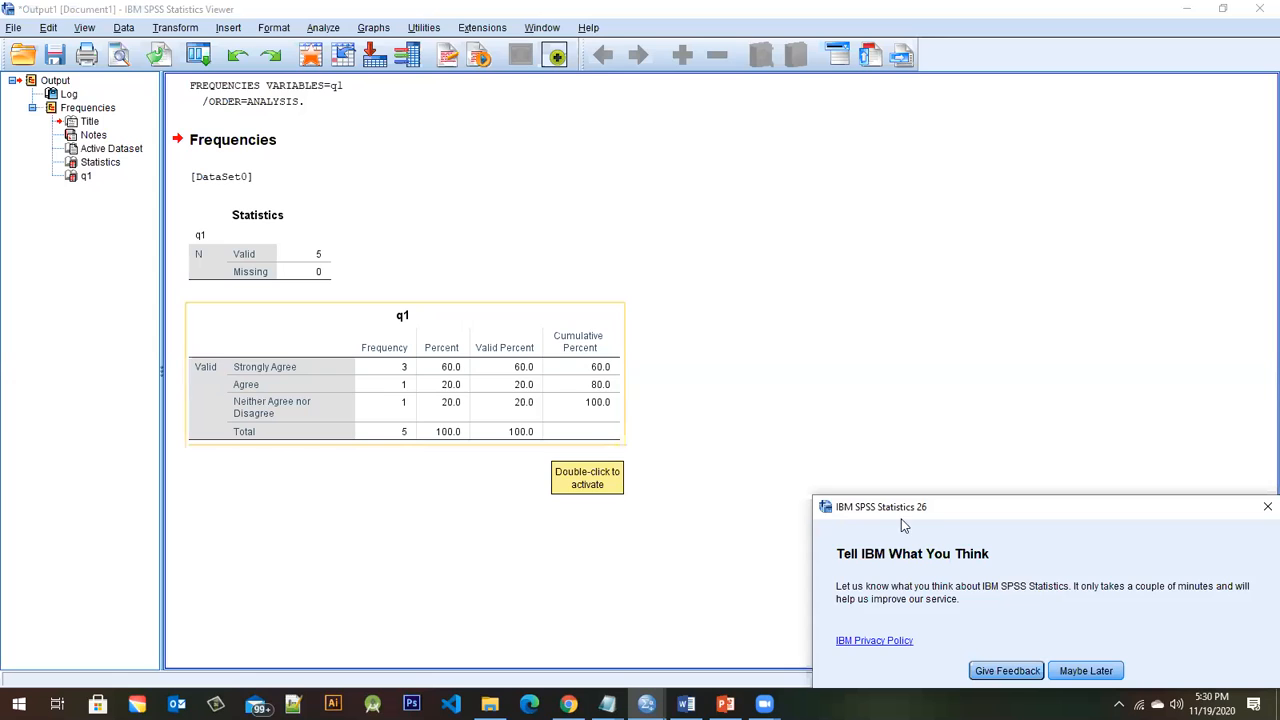
left_click(1090, 672)
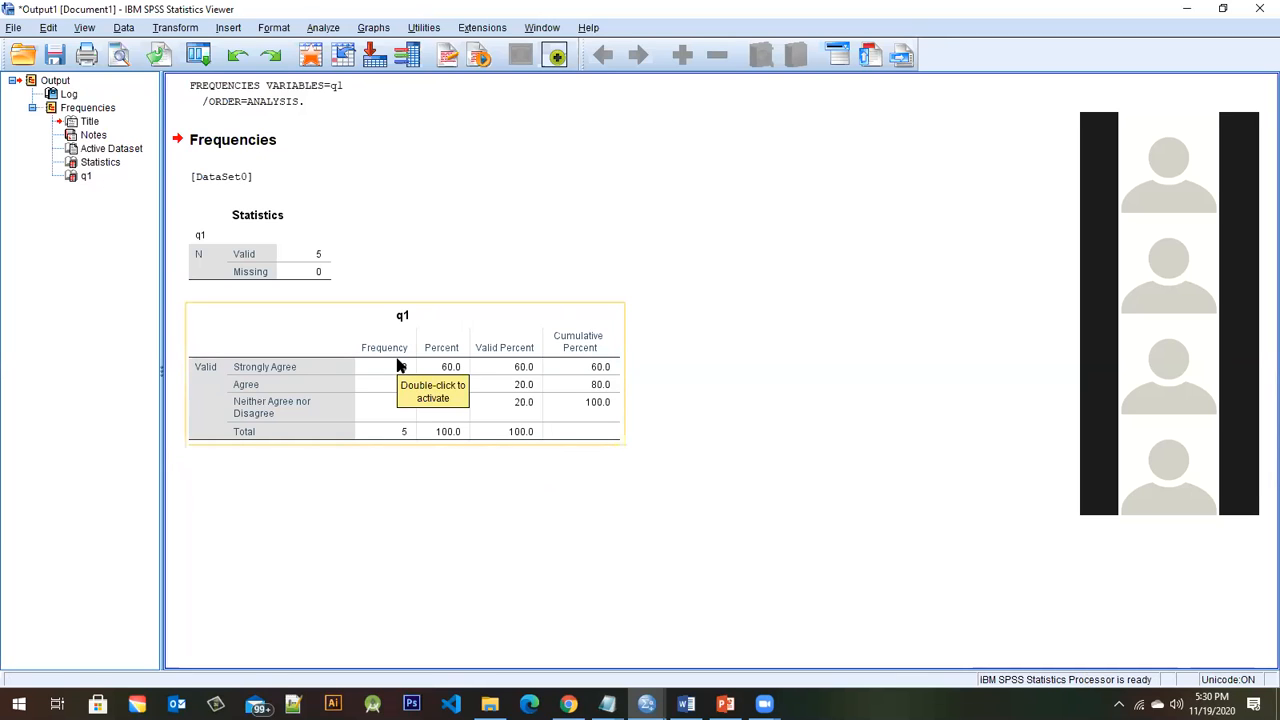
left_click(1186, 10)
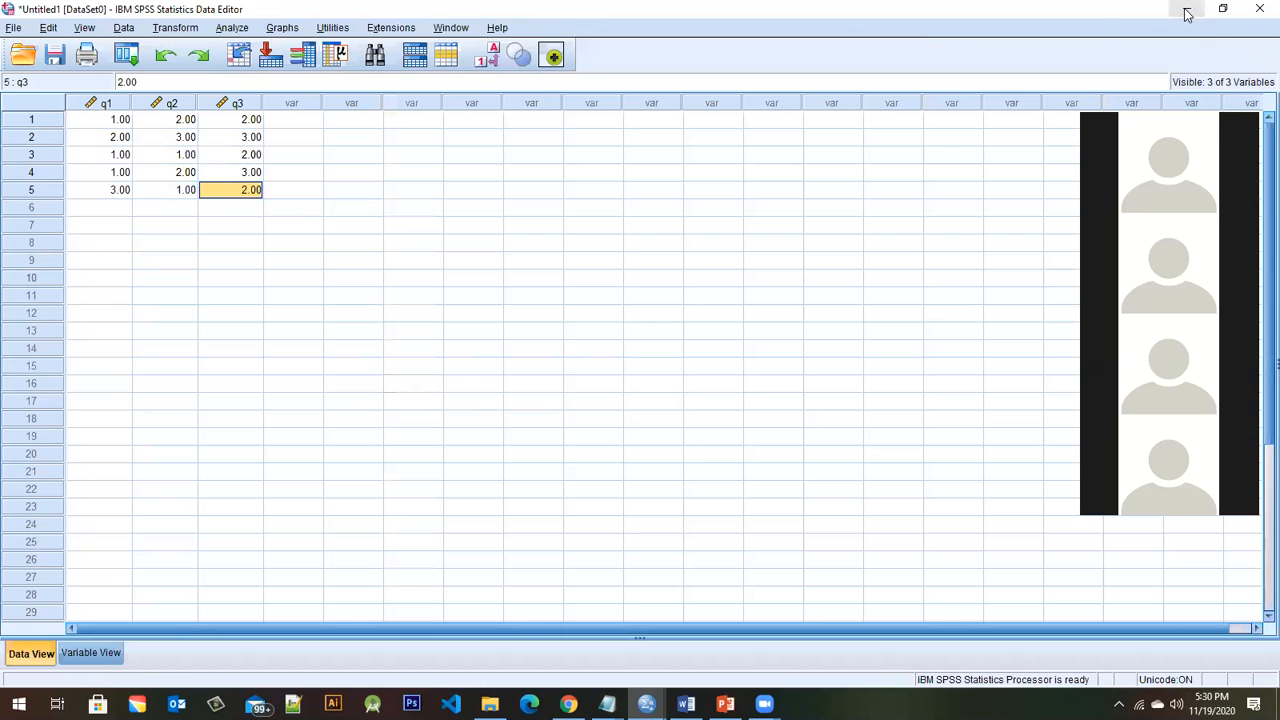
- Start another Frequencies analysis from the descriptive statistics and add q2 to the variables alongside q1
left_click(236, 34)
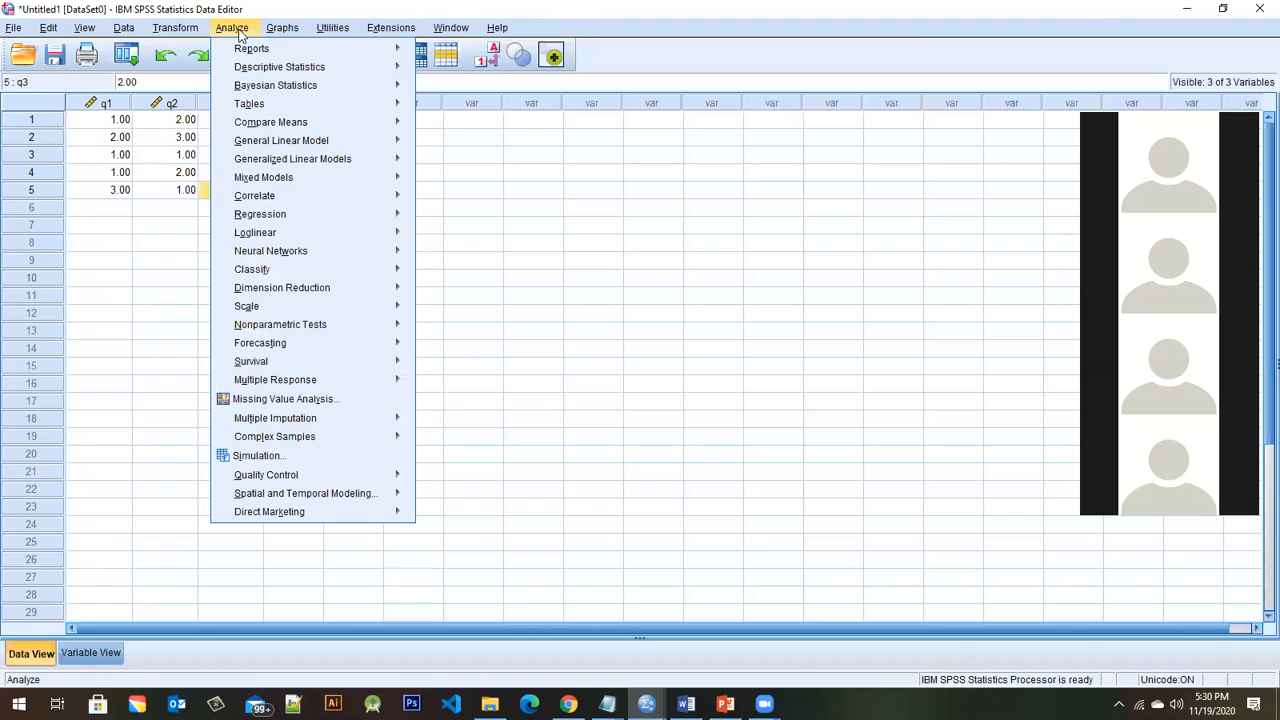
mouse_move(273, 72)
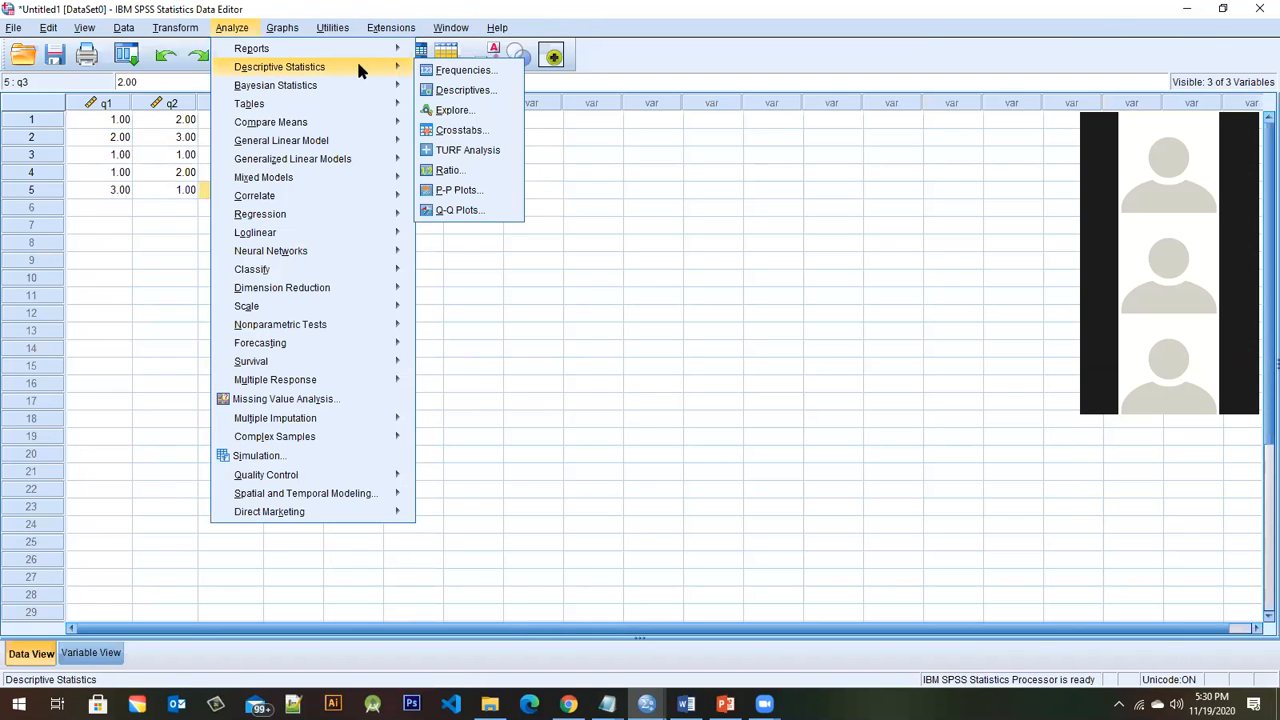
left_click(447, 72)
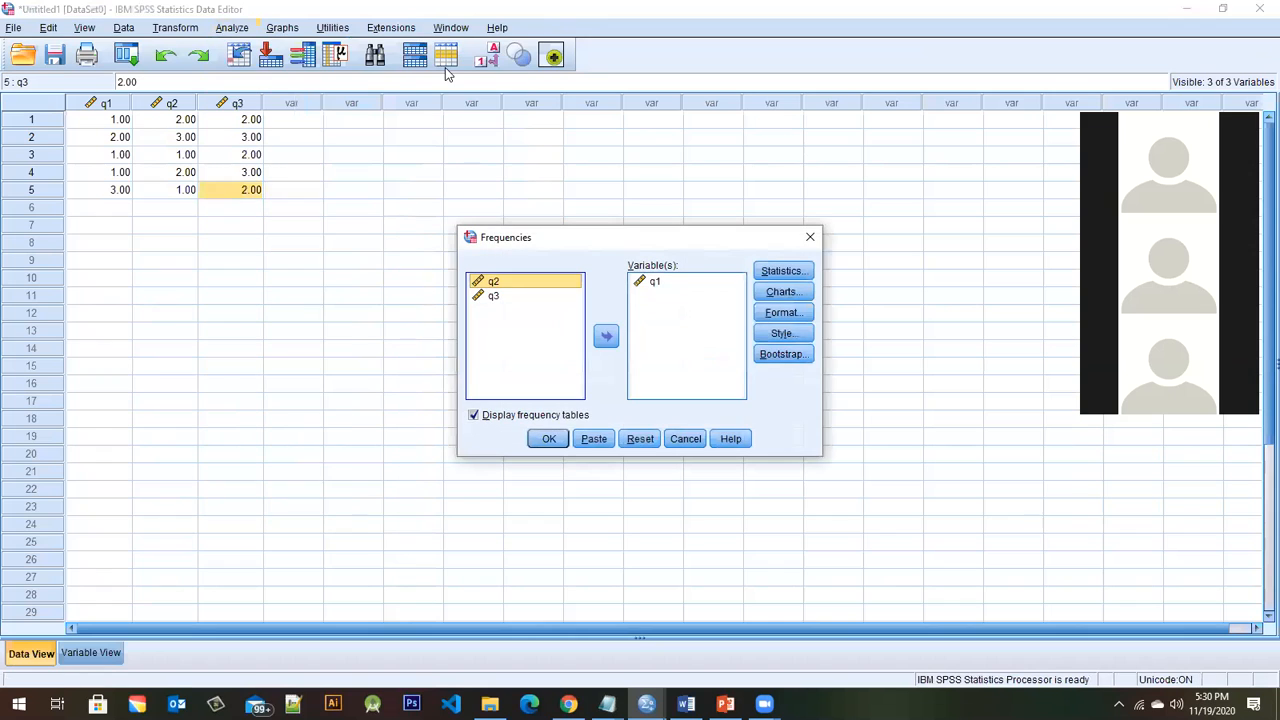
left_click(494, 297)
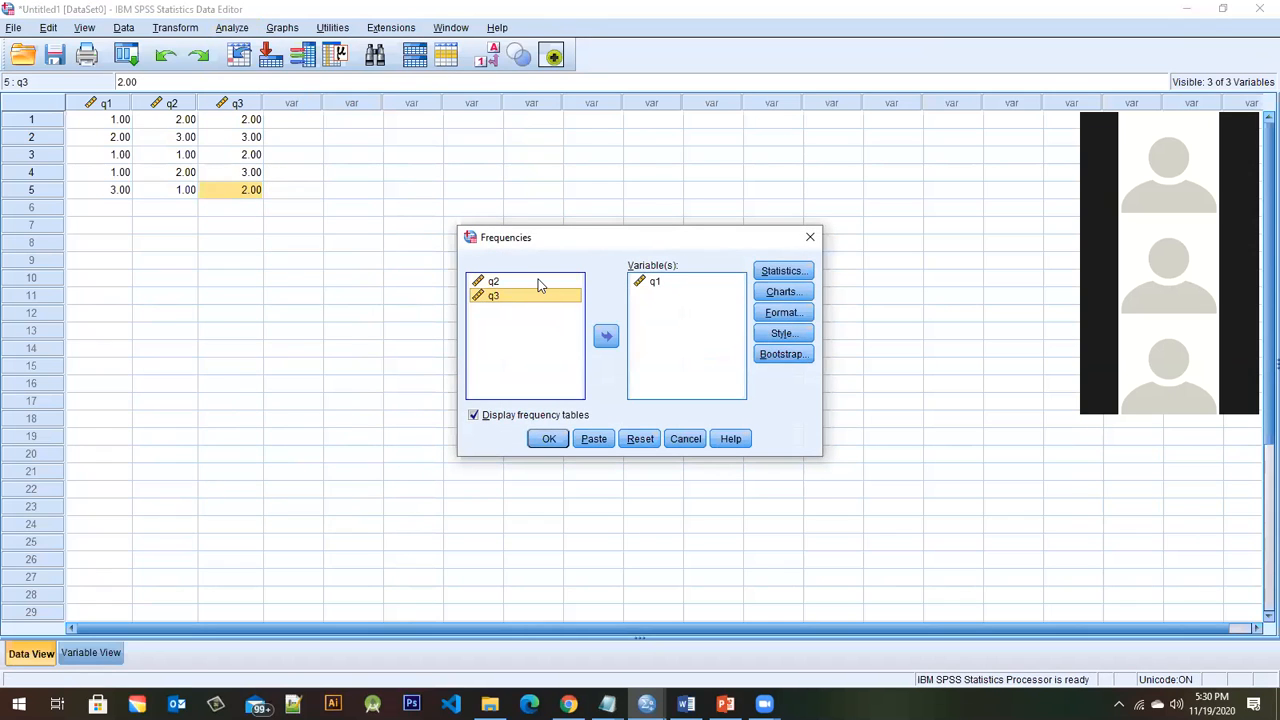
left_click(537, 281)
left_click(608, 337)
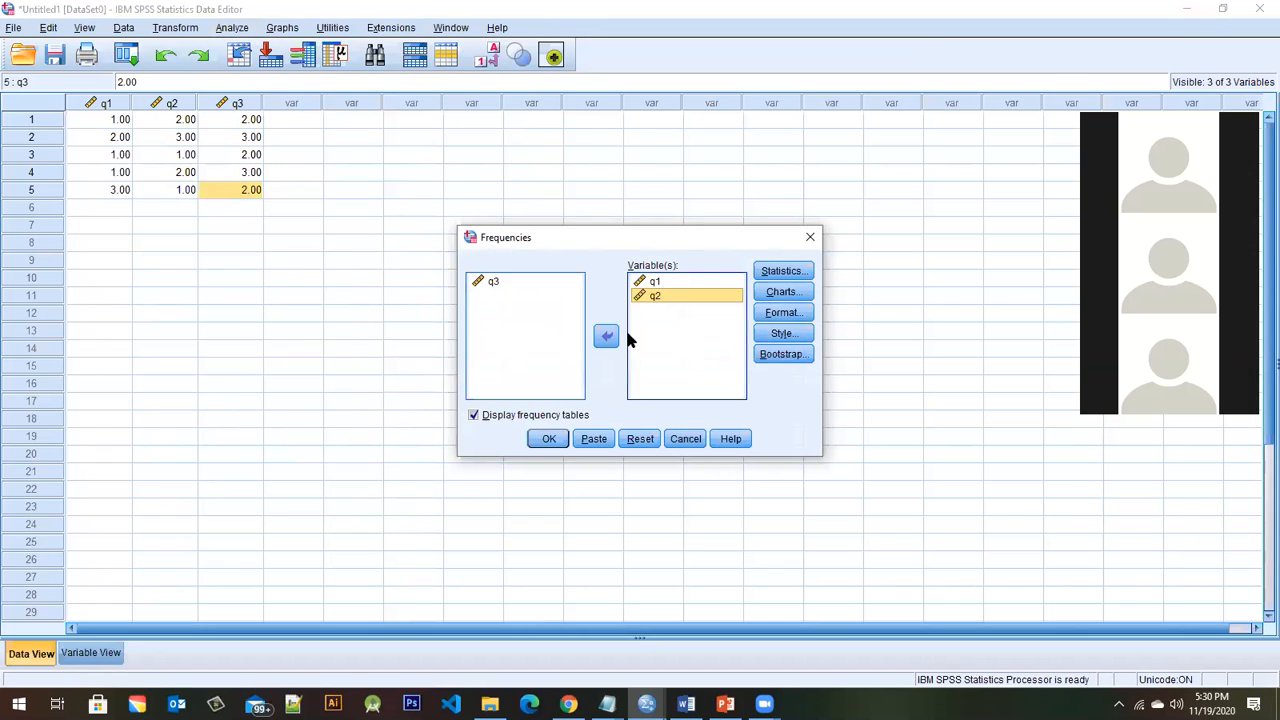
- Request the mean, median, mode, sum, standard deviation, variance and range as statistics for the Frequencies analysis
left_click(784, 275)
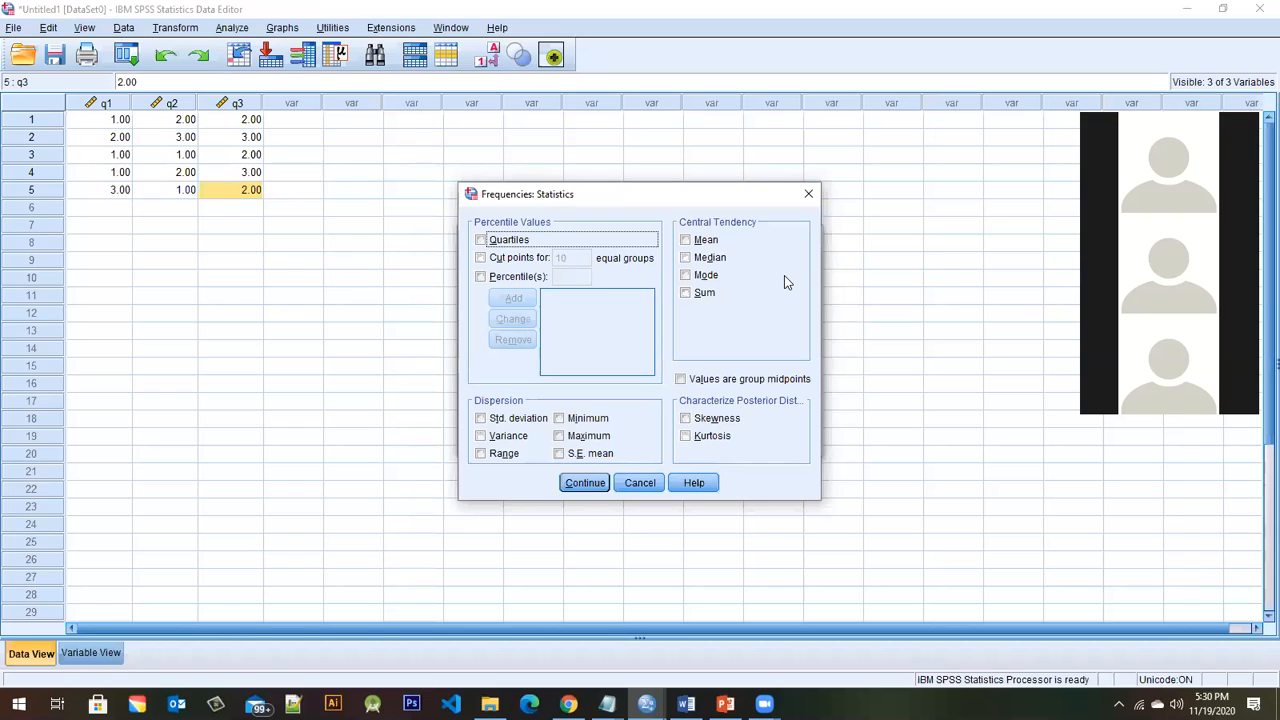
left_click(685, 241)
left_click(685, 258)
left_click(686, 276)
left_click(686, 293)
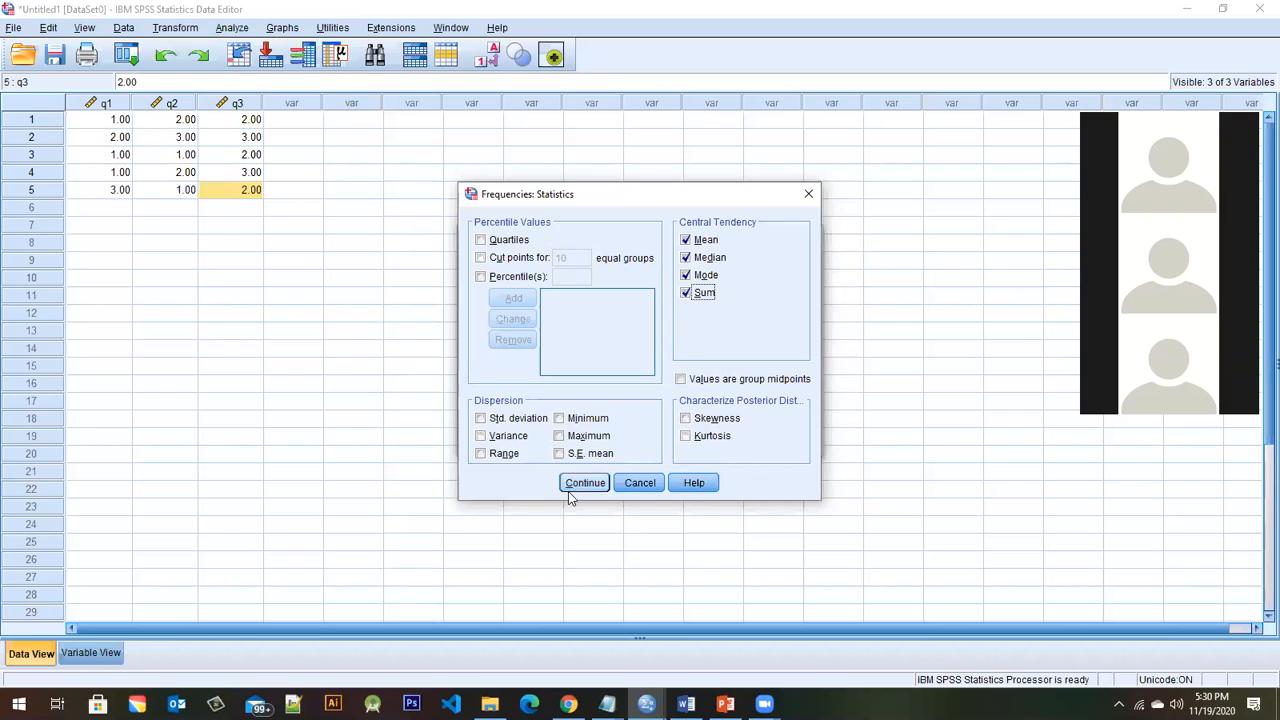
left_click(480, 418)
left_click(480, 436)
left_click(481, 455)
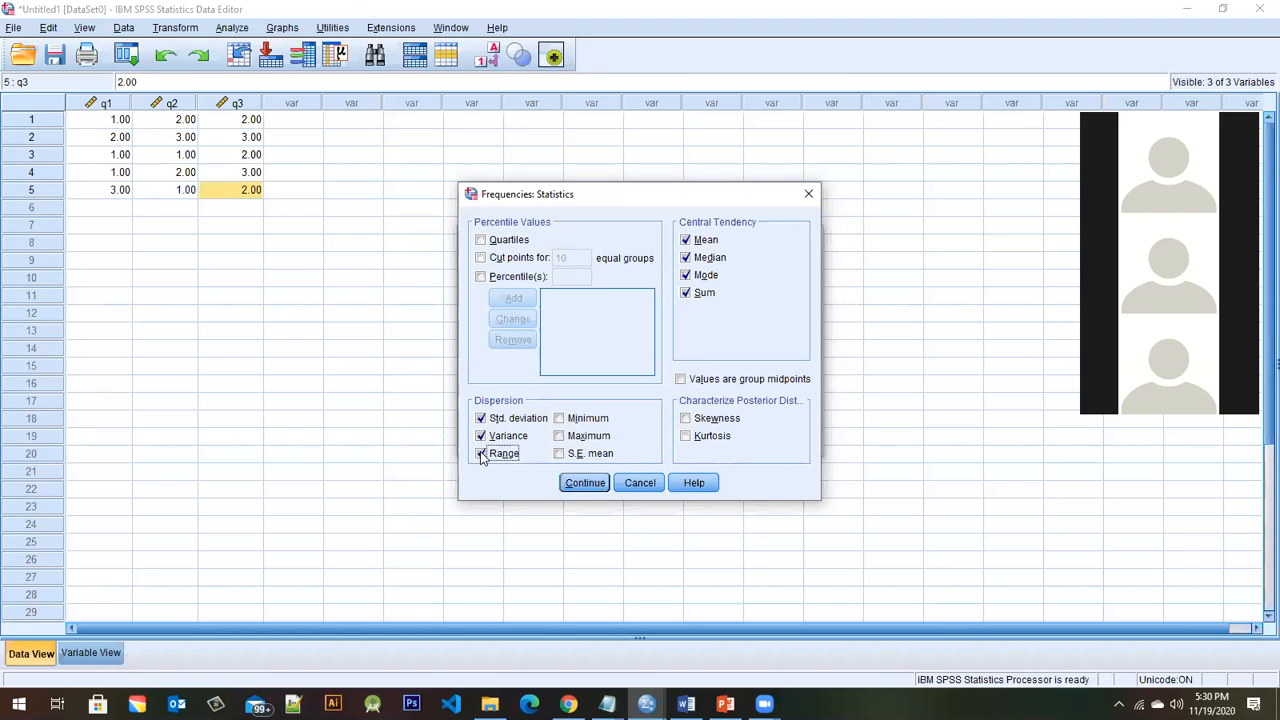
left_click(585, 483)
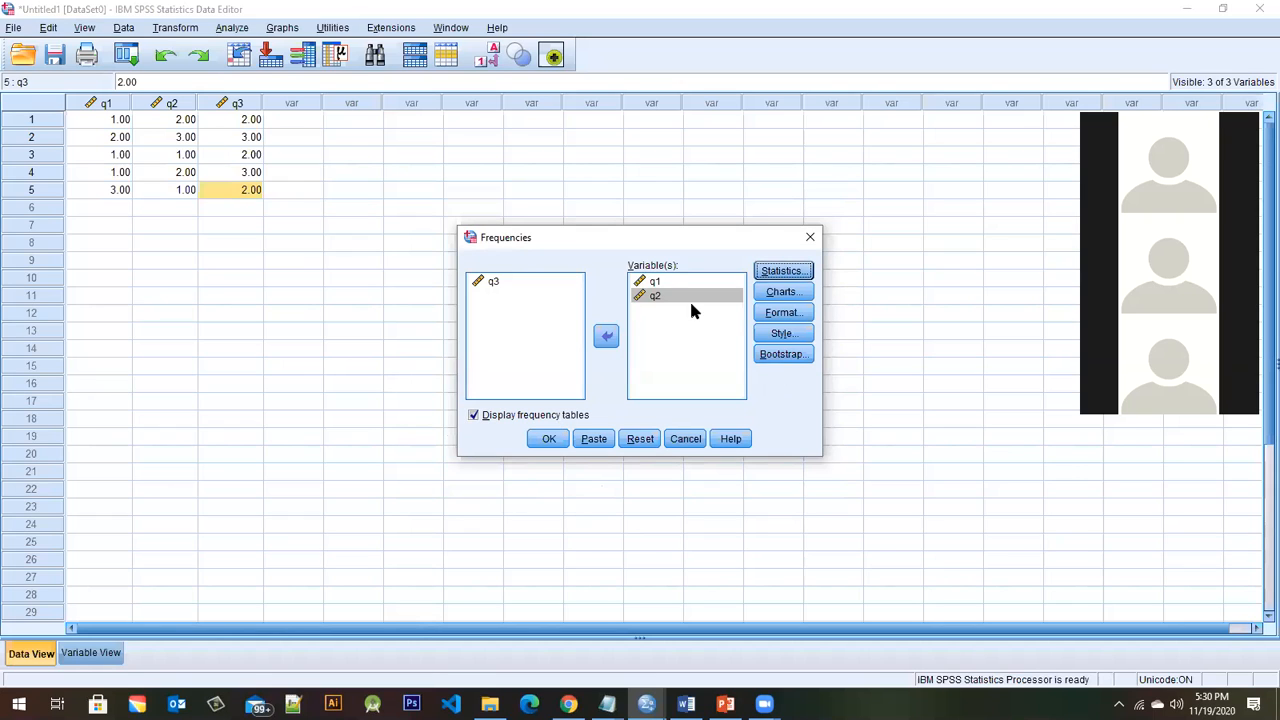
- Run the Frequencies analysis for q1 and q2 and maximize the output window
left_click(549, 439)
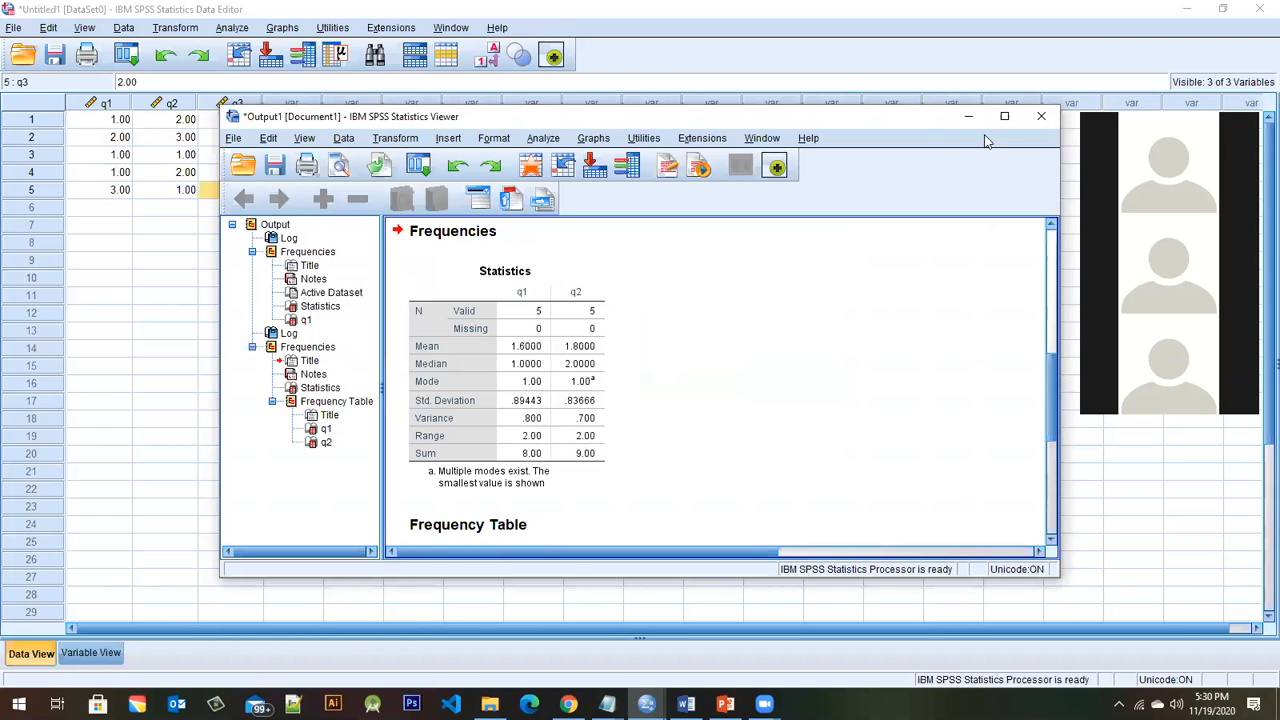
left_click(1006, 118)
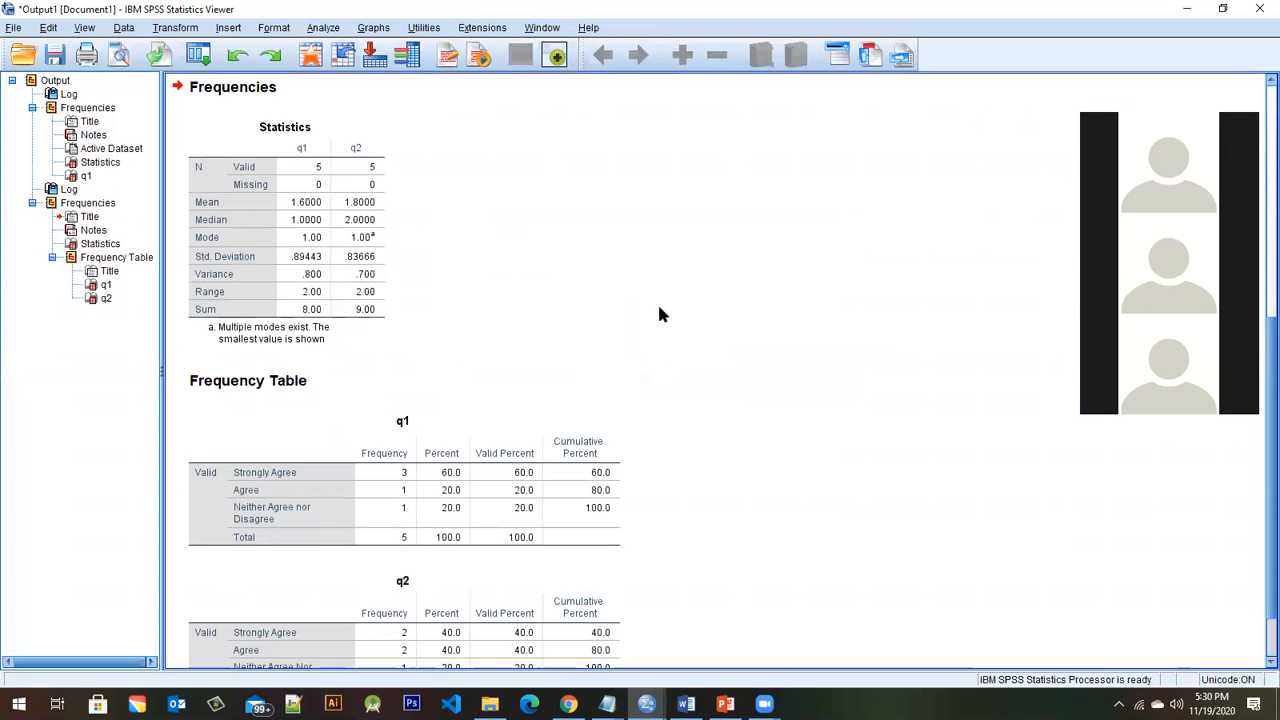
- Examine the statistics and frequency tables for q1 and q2, comparing them with the earlier q1 output
left_click(234, 172)
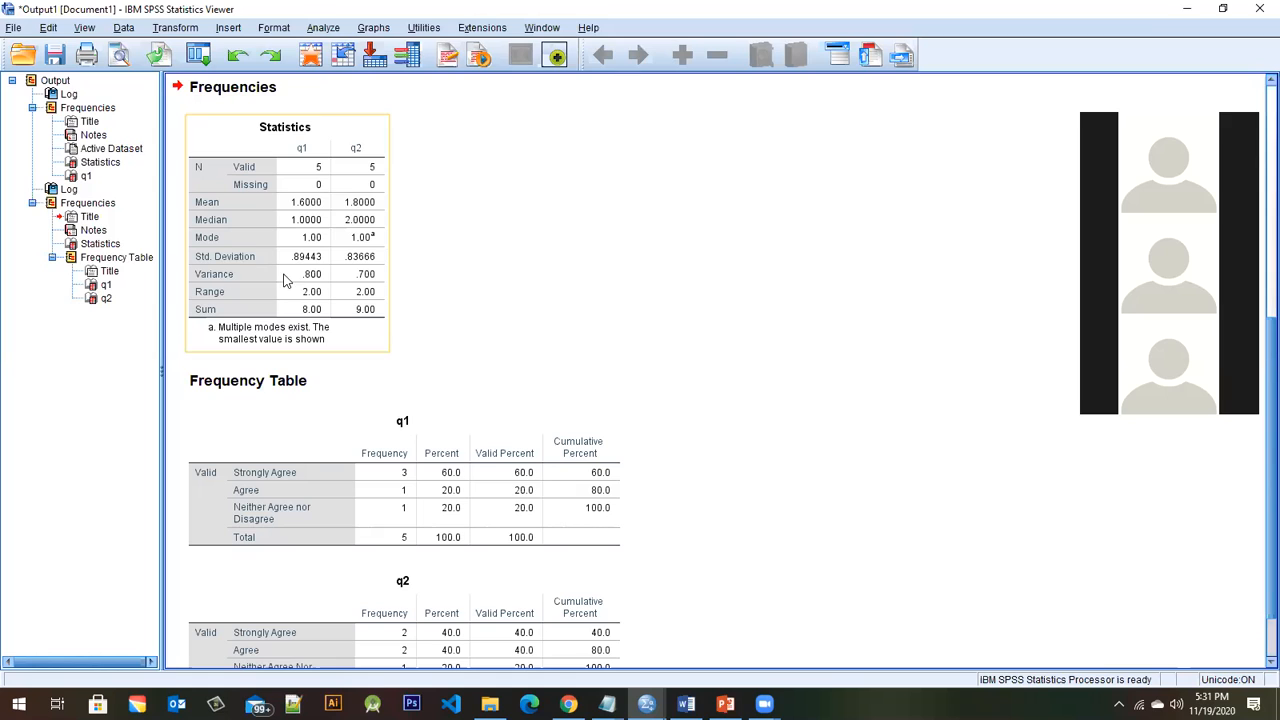
left_click(817, 394)
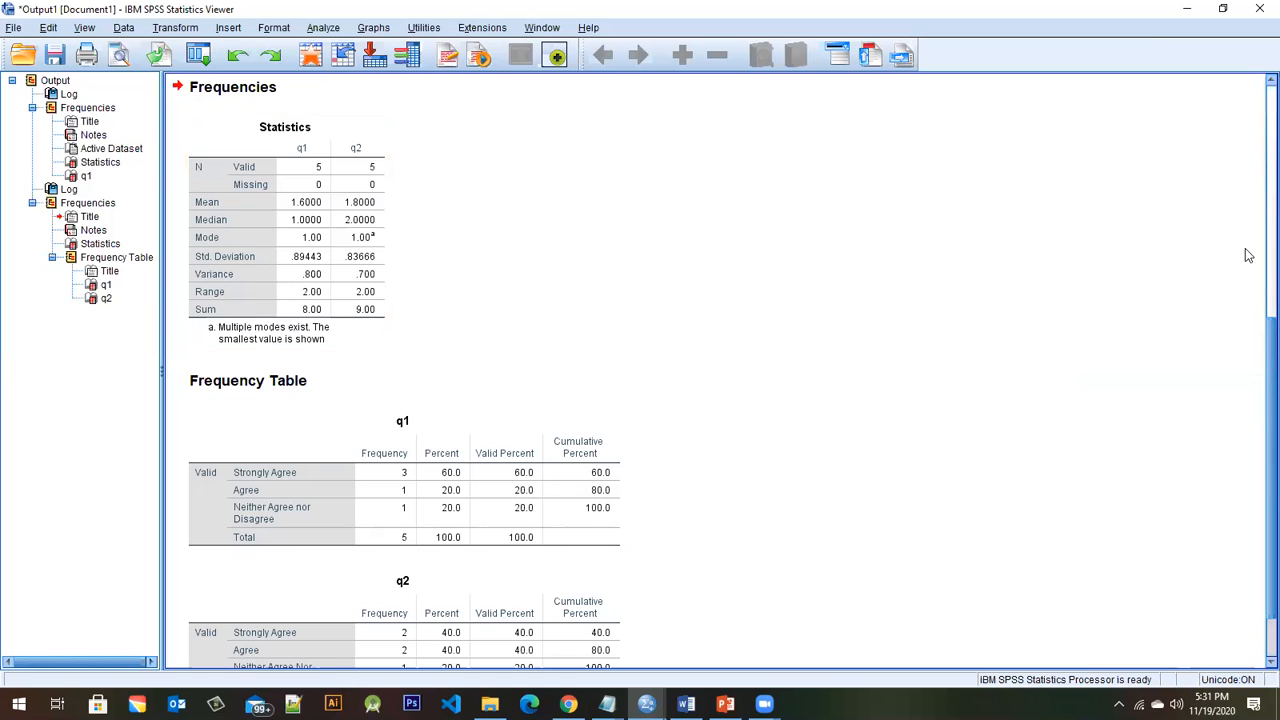
left_click(480, 422)
scroll(480, 422, "down", 1)
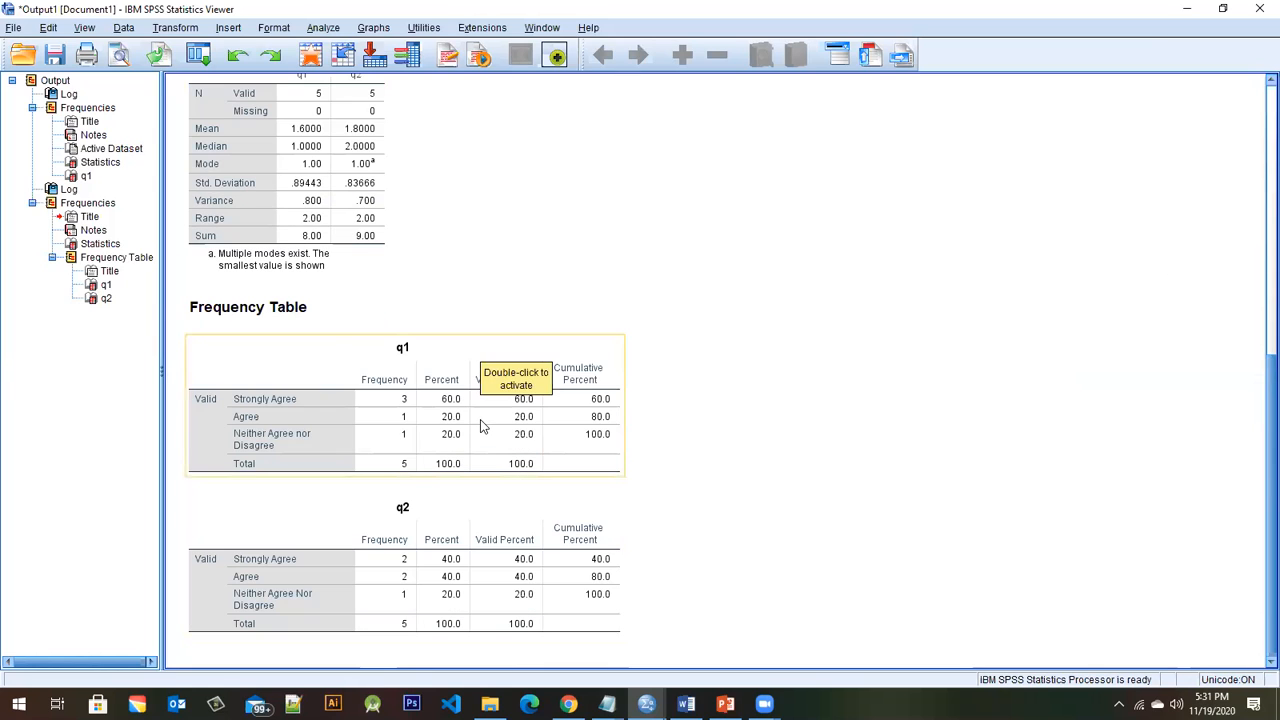
left_click(1153, 414)
scroll(1258, 377, "up", 7)
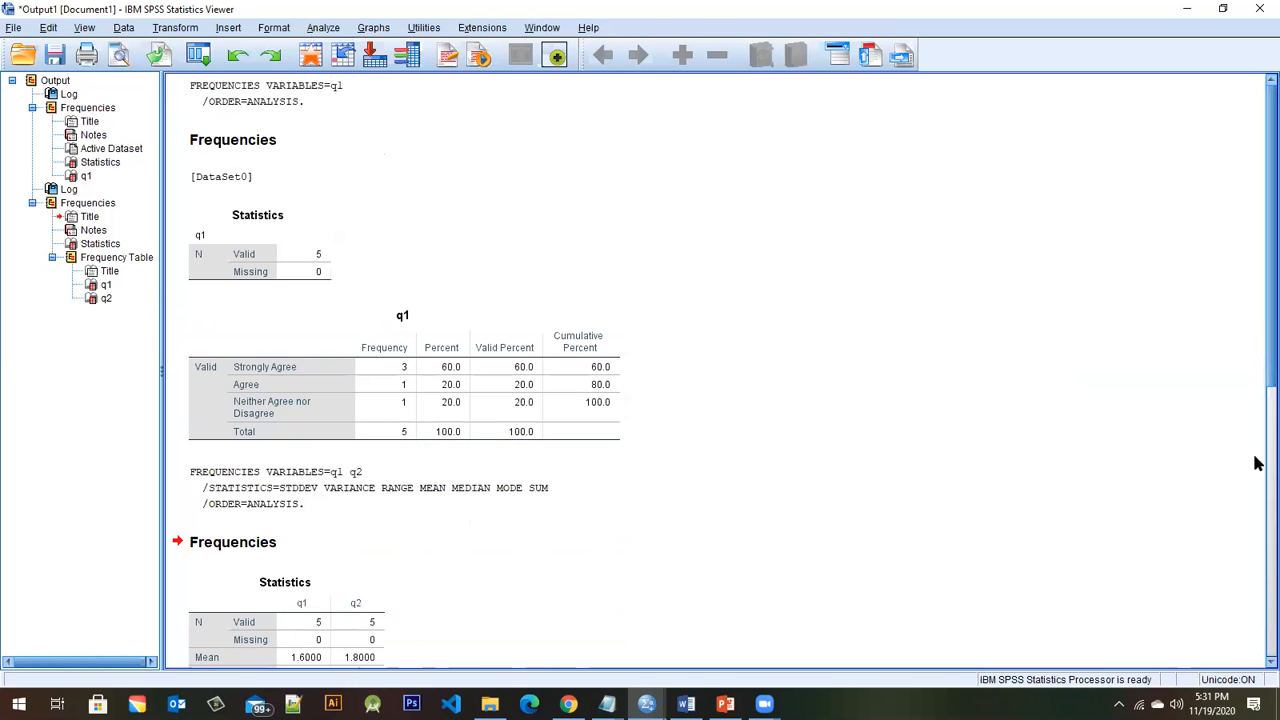
left_click(260, 270)
scroll(1257, 360, "down", 7)
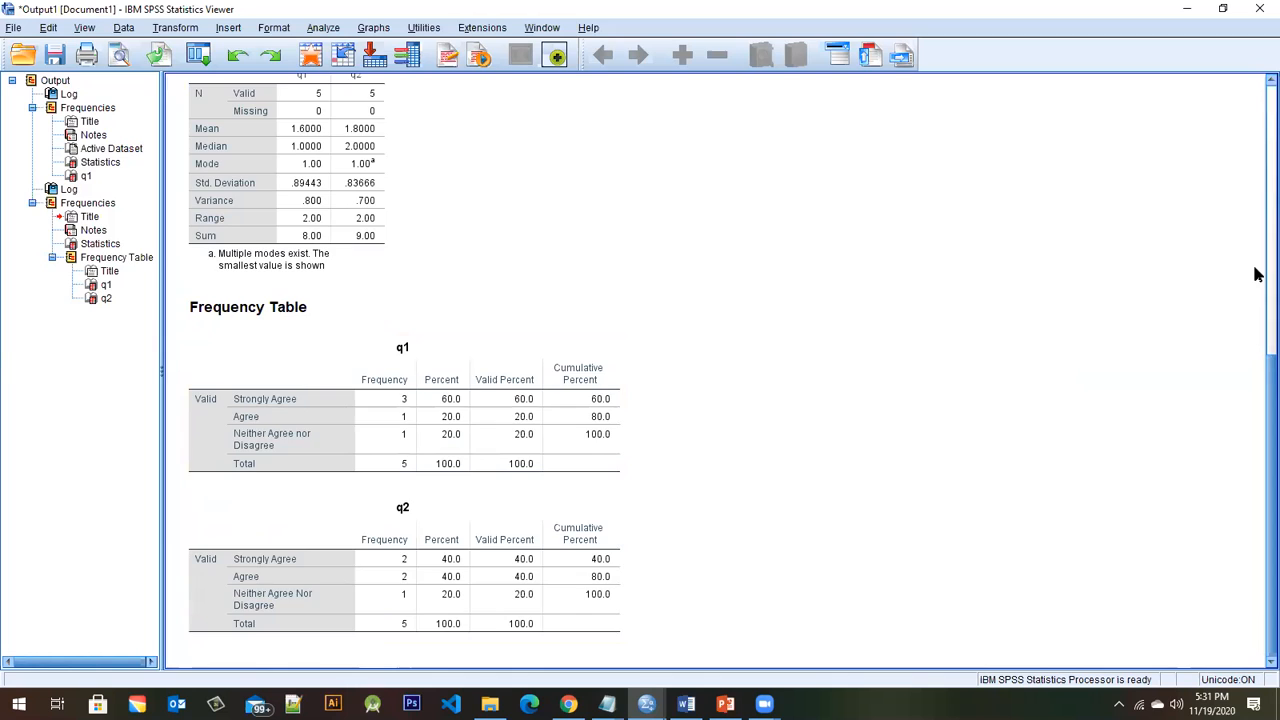
scroll(1255, 282, "up", 5)
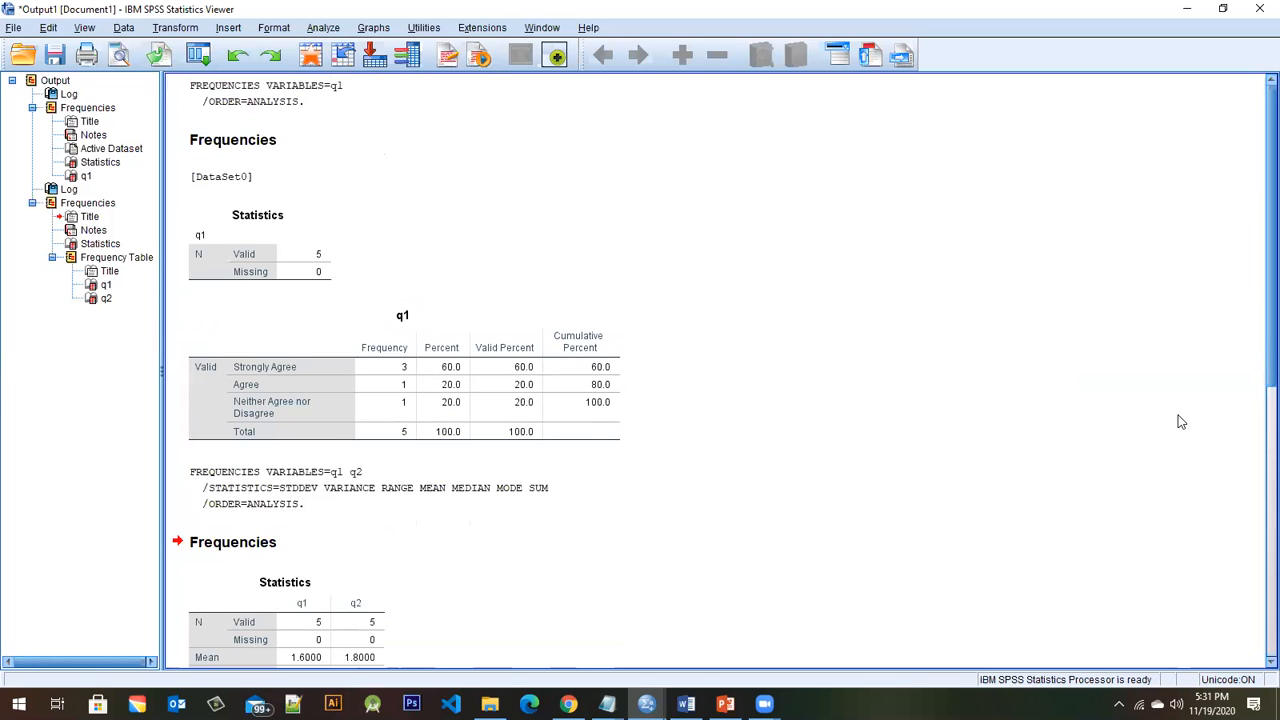
scroll(1180, 421, "down", 5)
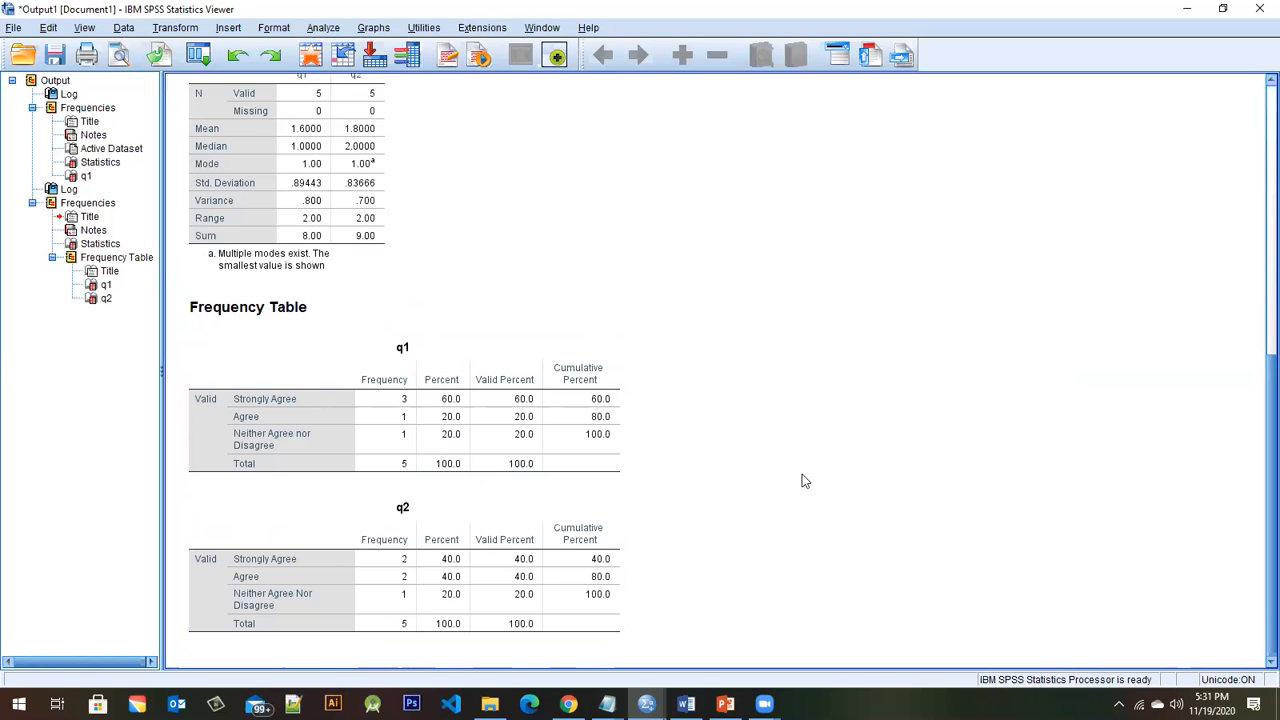
scroll(802, 481, "up", 5)
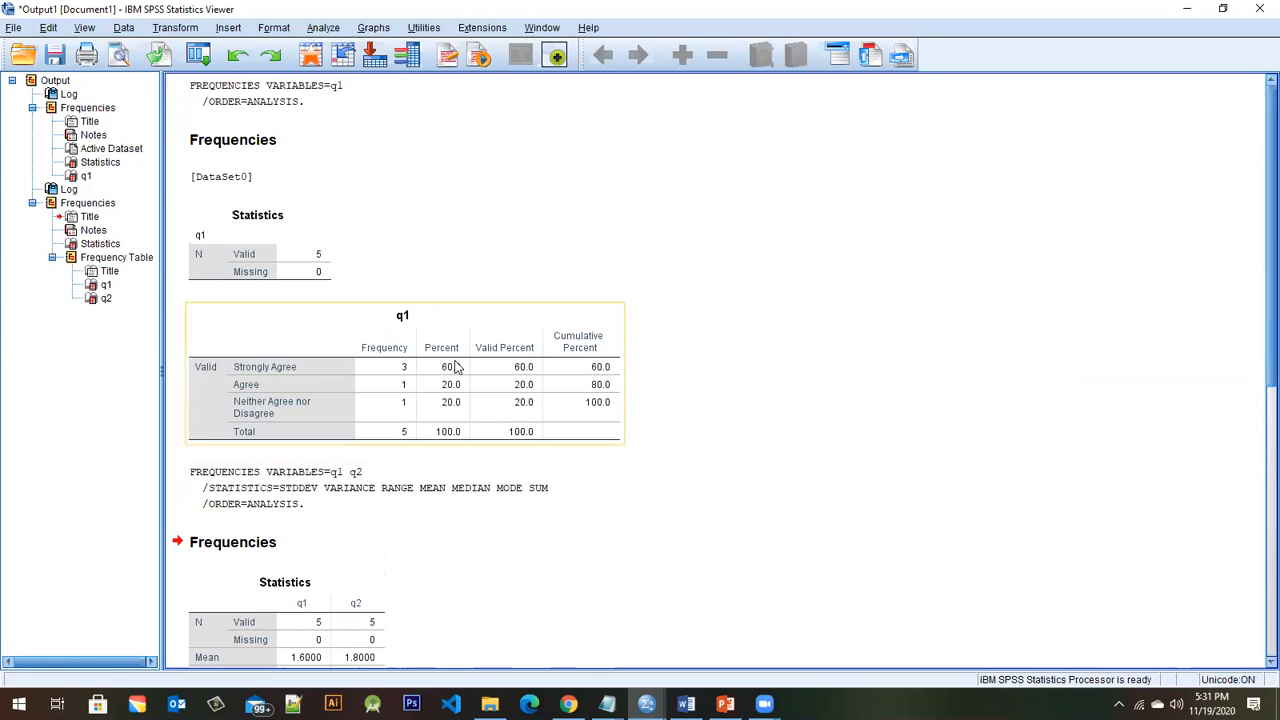
- Copy the first q1 frequency table from the output and paste it into a new blank Word document
left_click(307, 331)
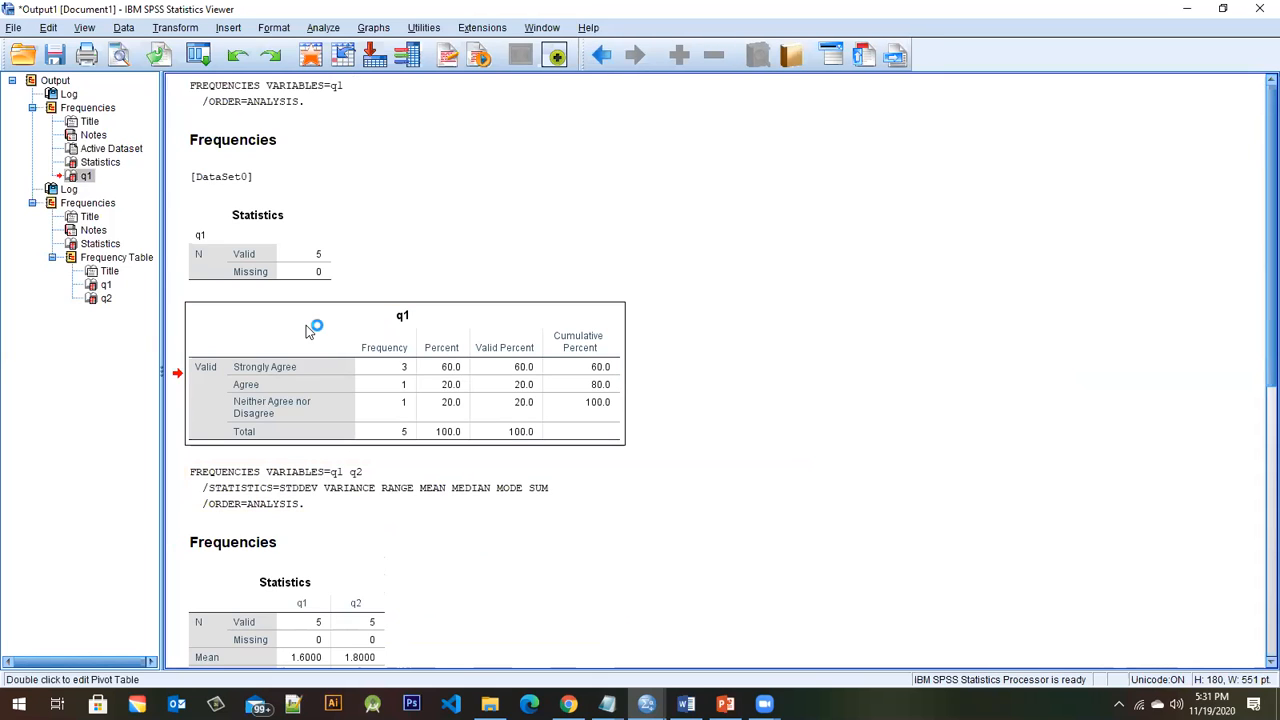
right_click(307, 328)
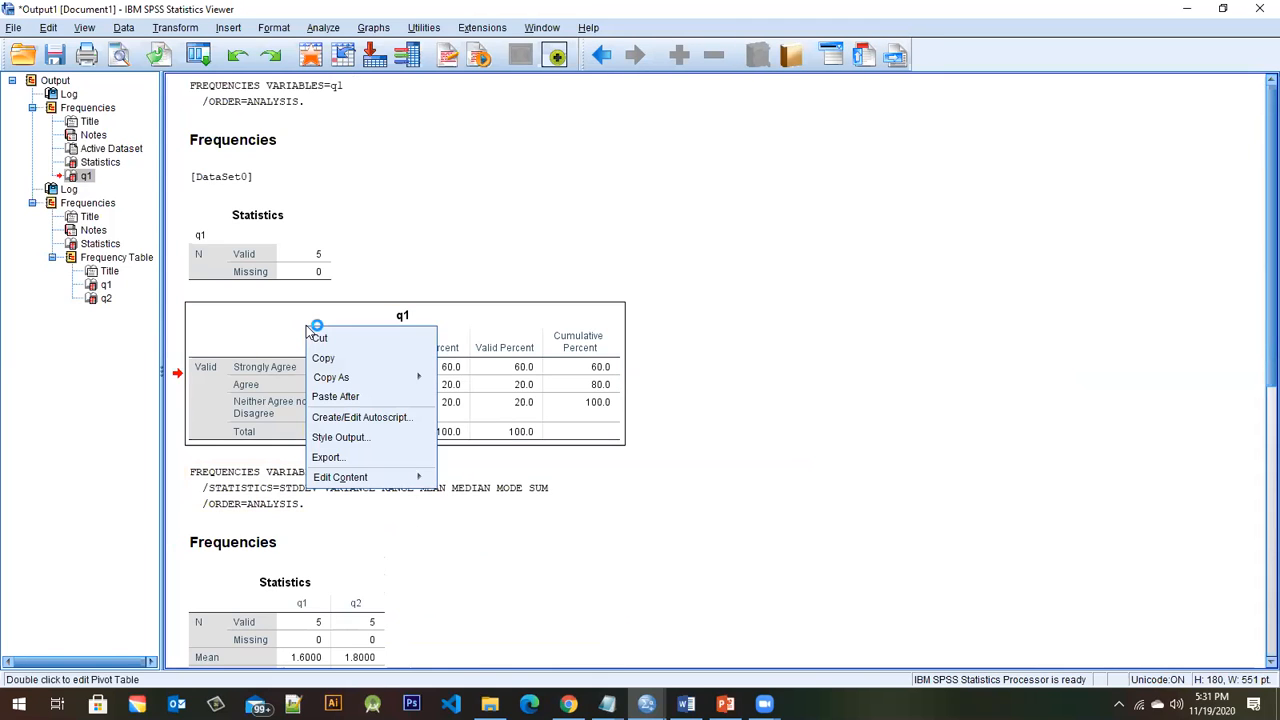
left_click(362, 357)
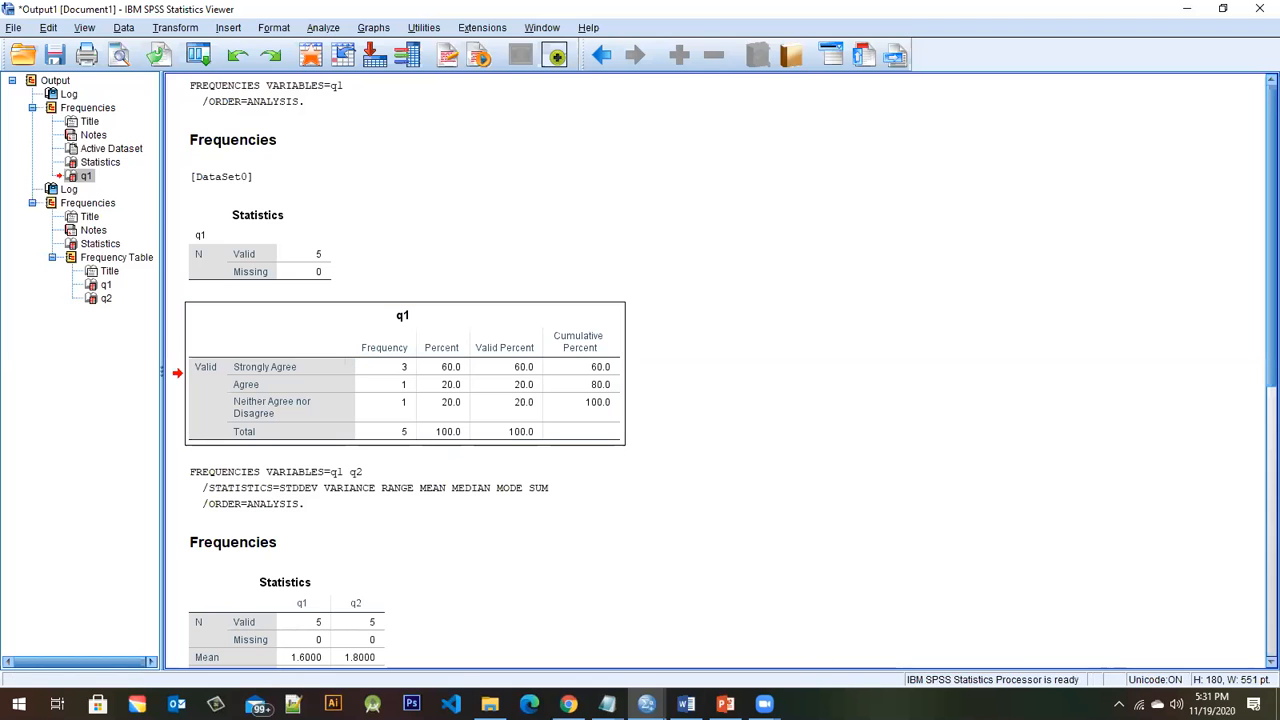
left_click(686, 704)
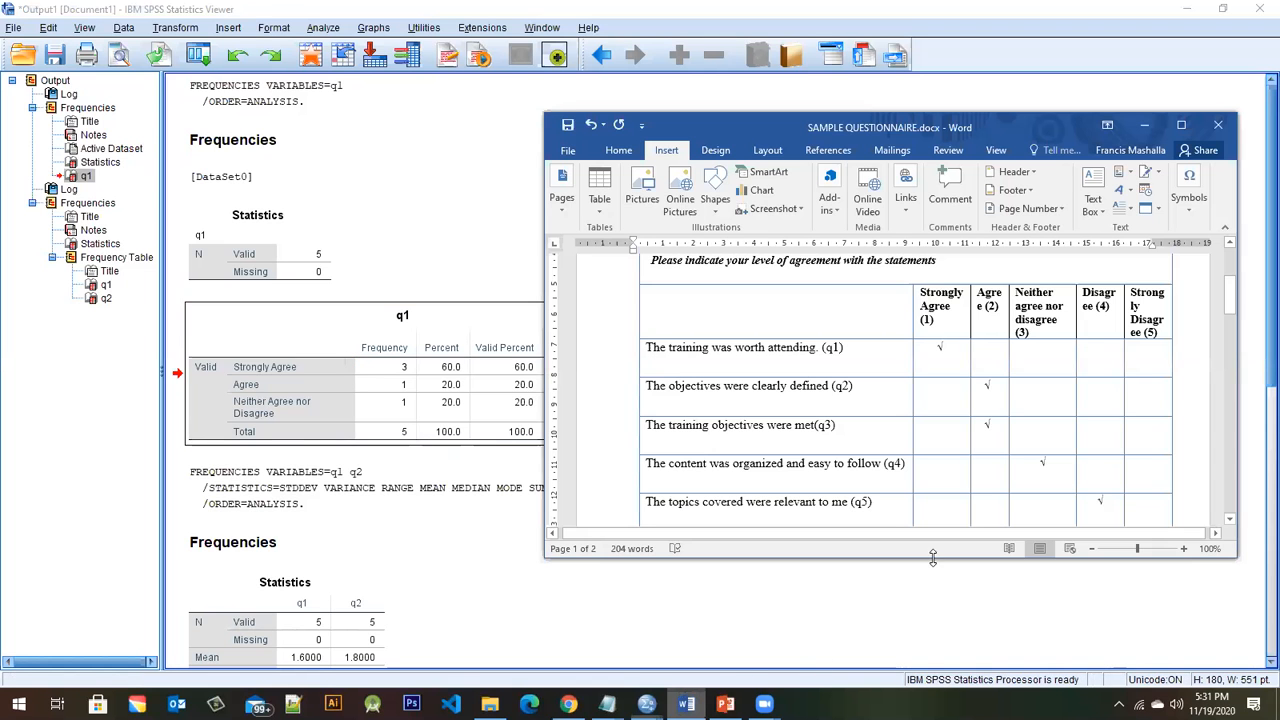
left_click(1182, 127)
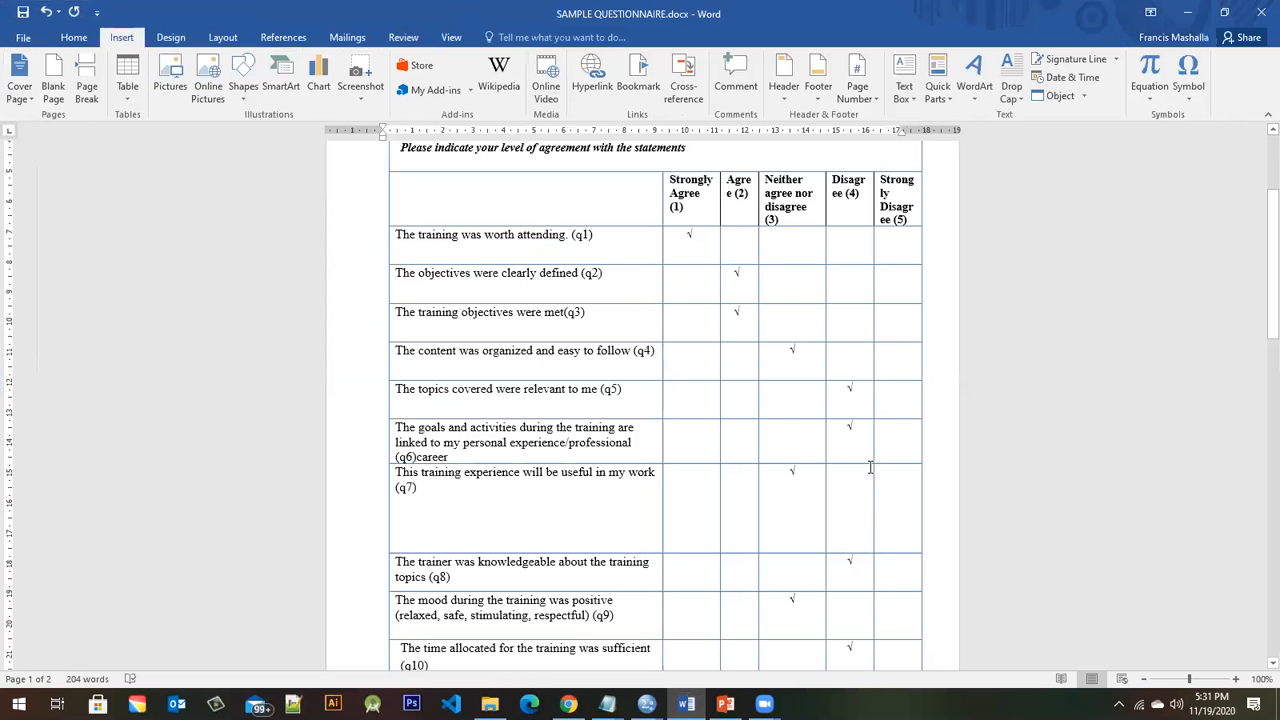
key("ctrl+n")
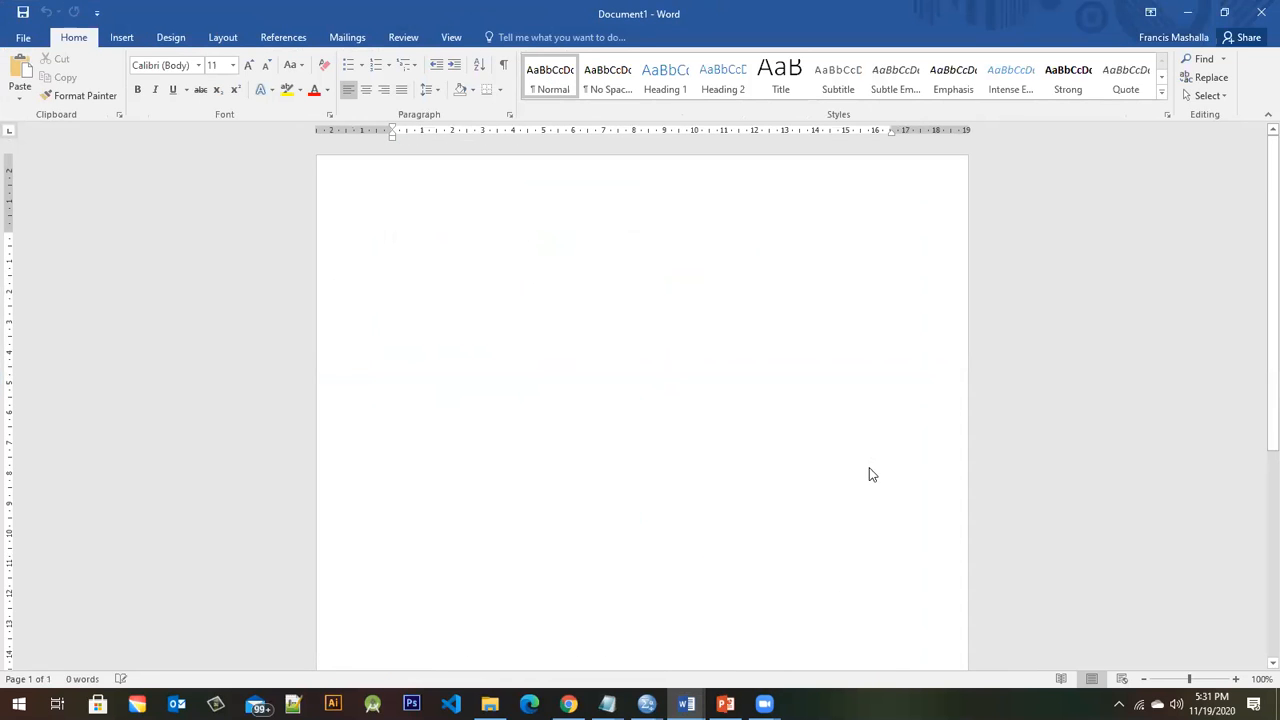
key("ctrl+v")
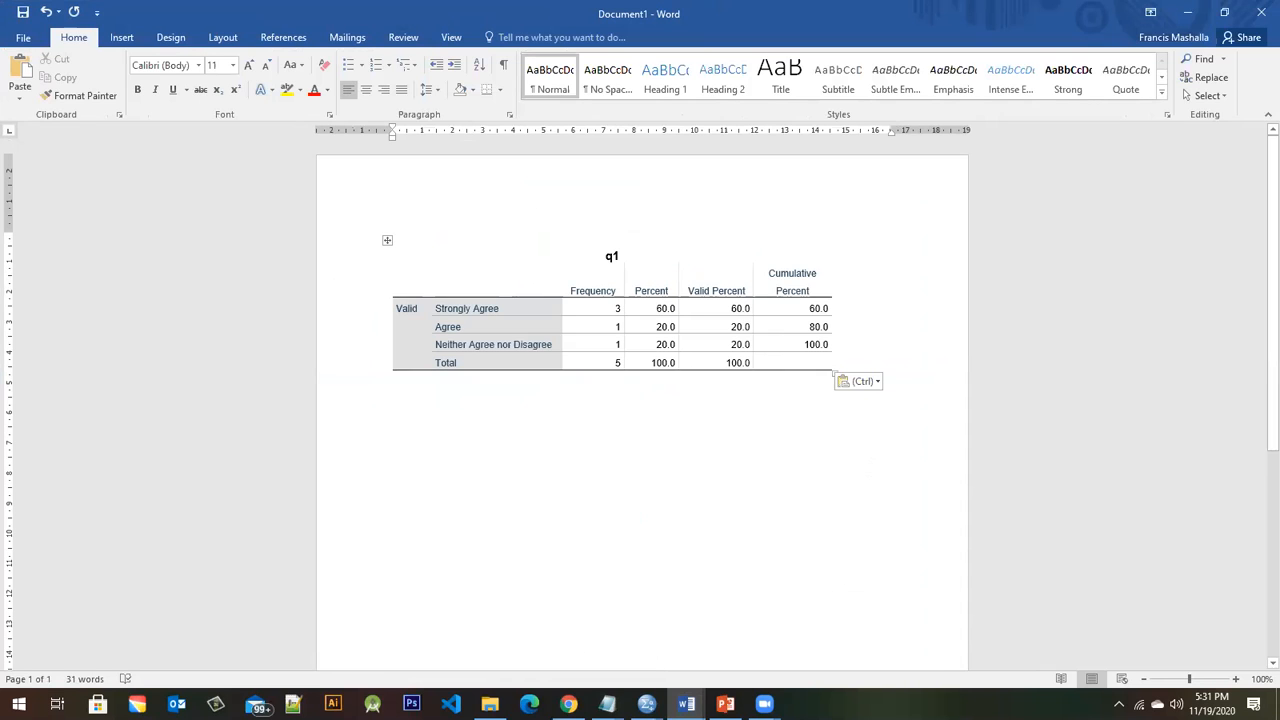
mouse_move(764, 704)
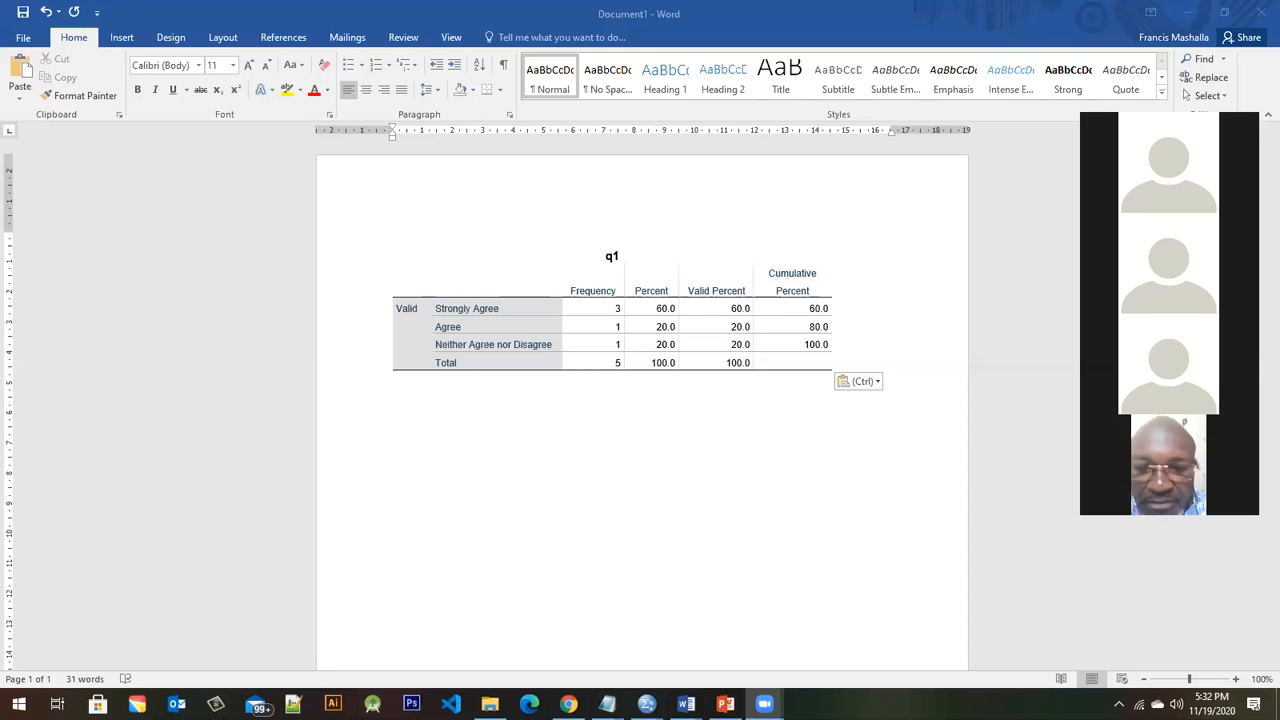
mouse_move(765, 704)
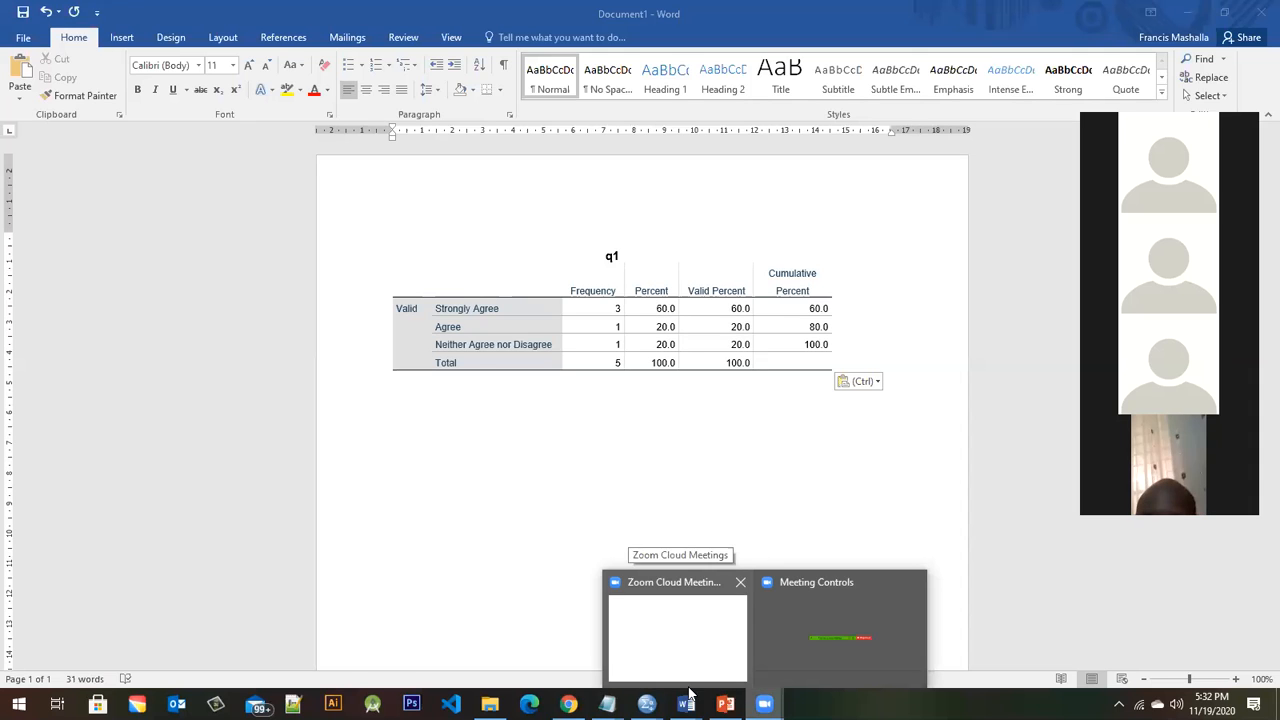
mouse_move(647, 704)
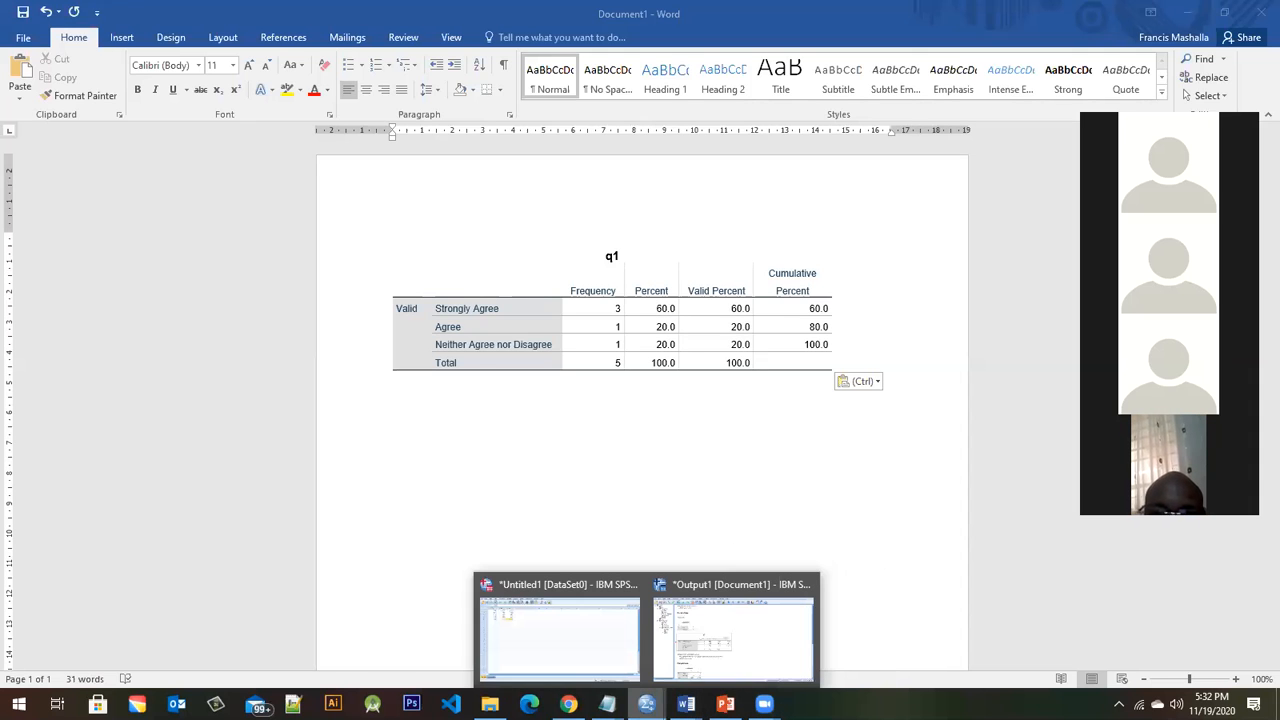
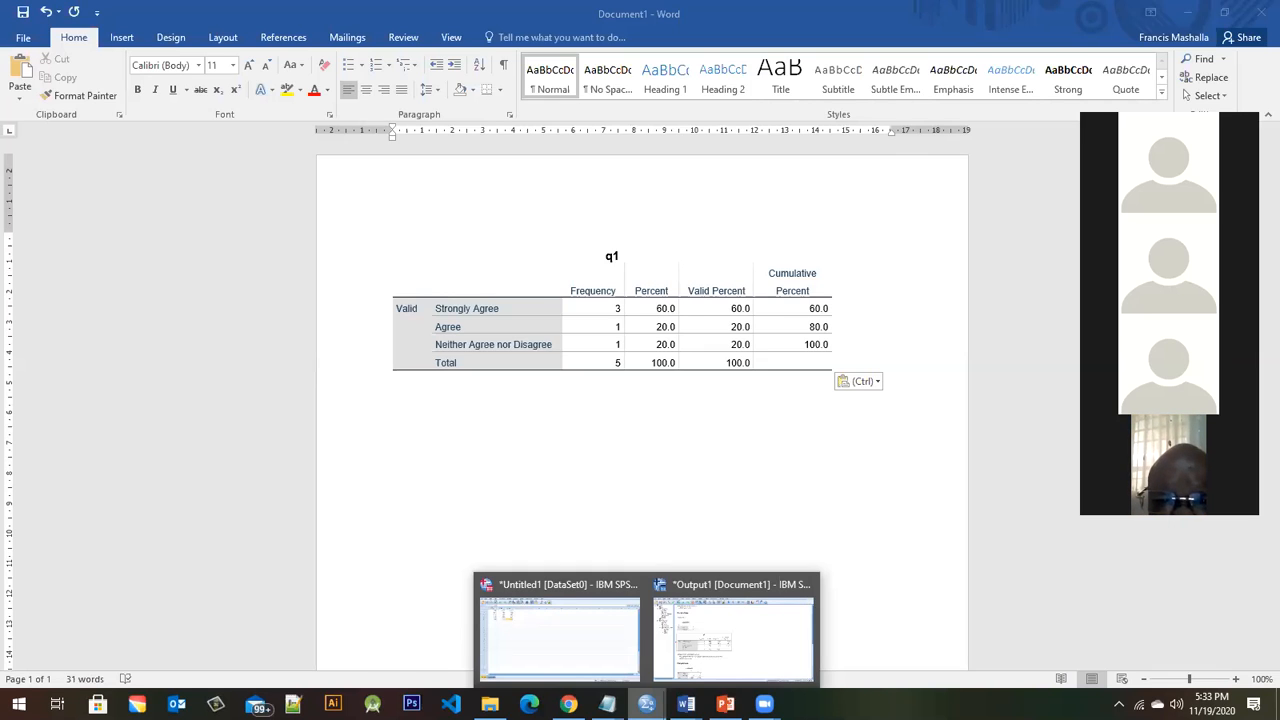
- Minimize both Word documents and the SPSS output window, keeping the output open, to return to the Data Editor
left_click(1190, 12)
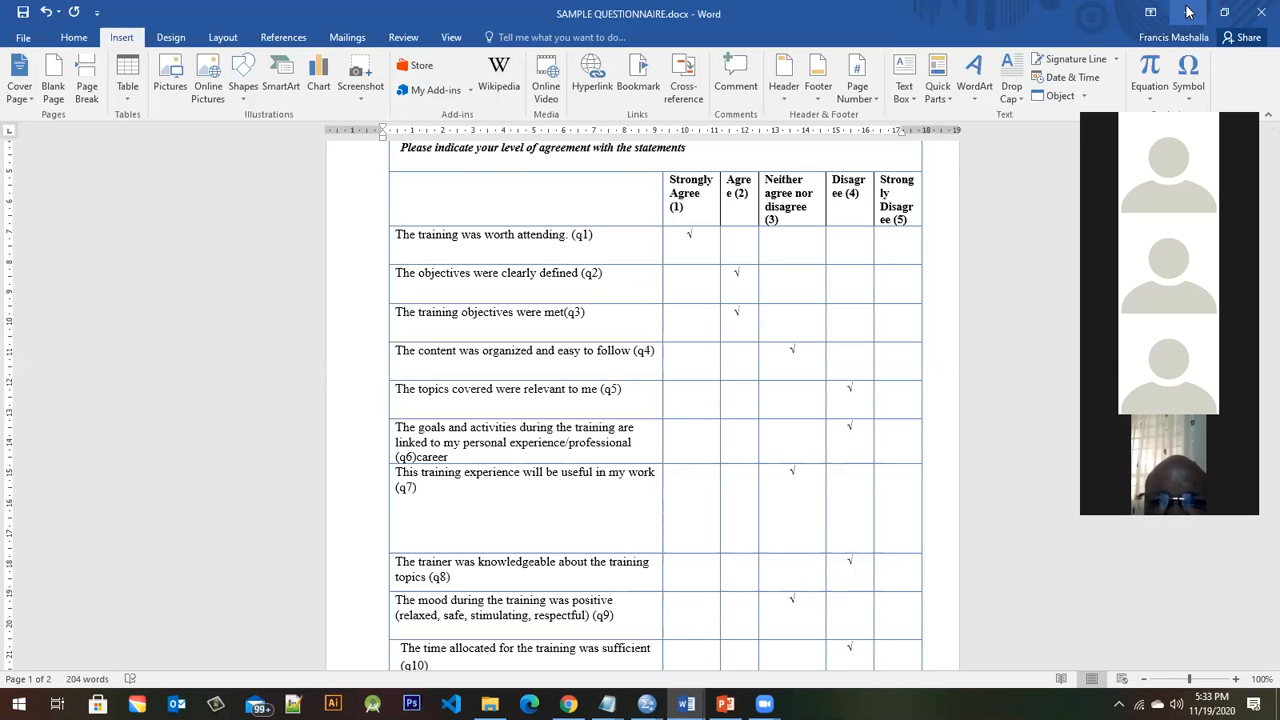
left_click(1188, 11)
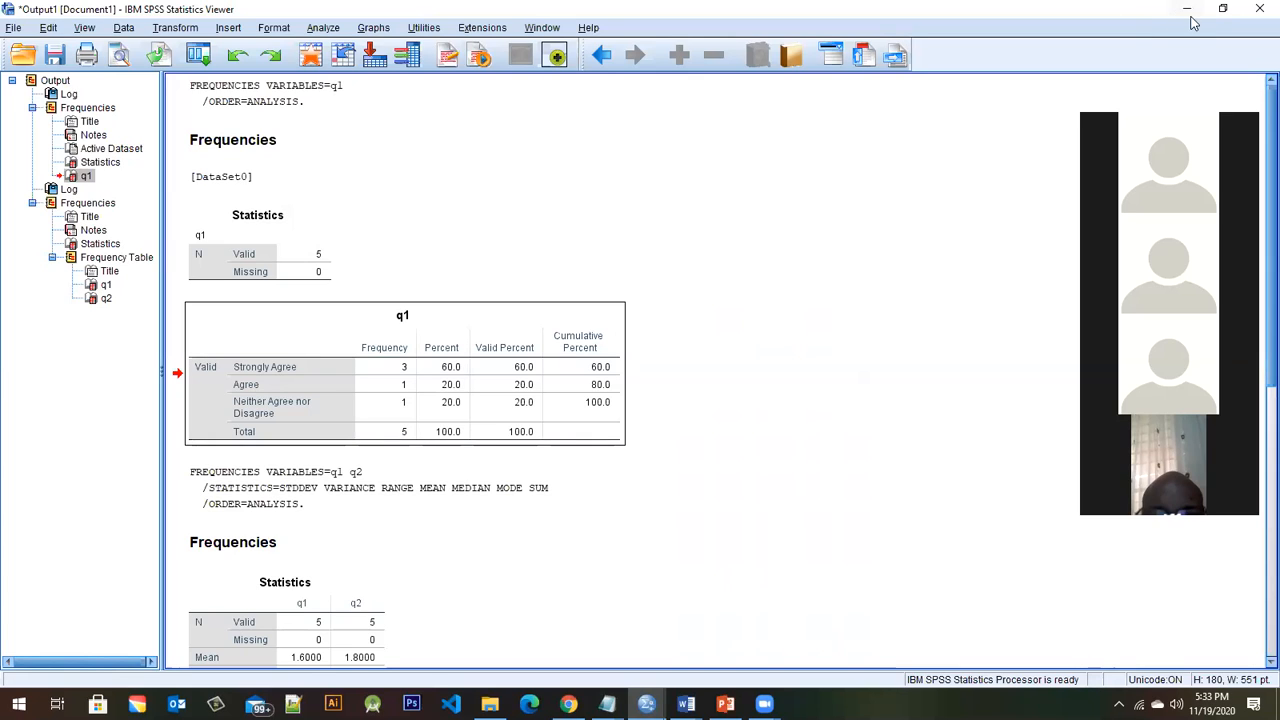
left_click(1258, 9)
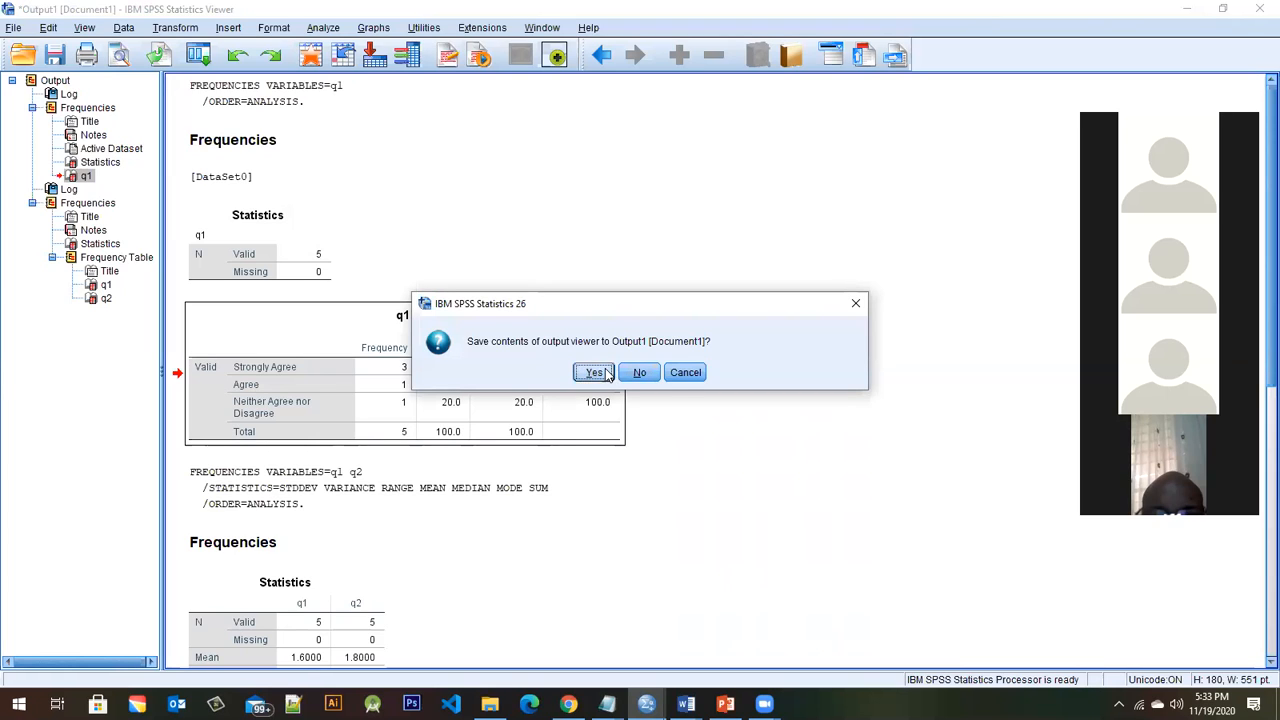
left_click(686, 372)
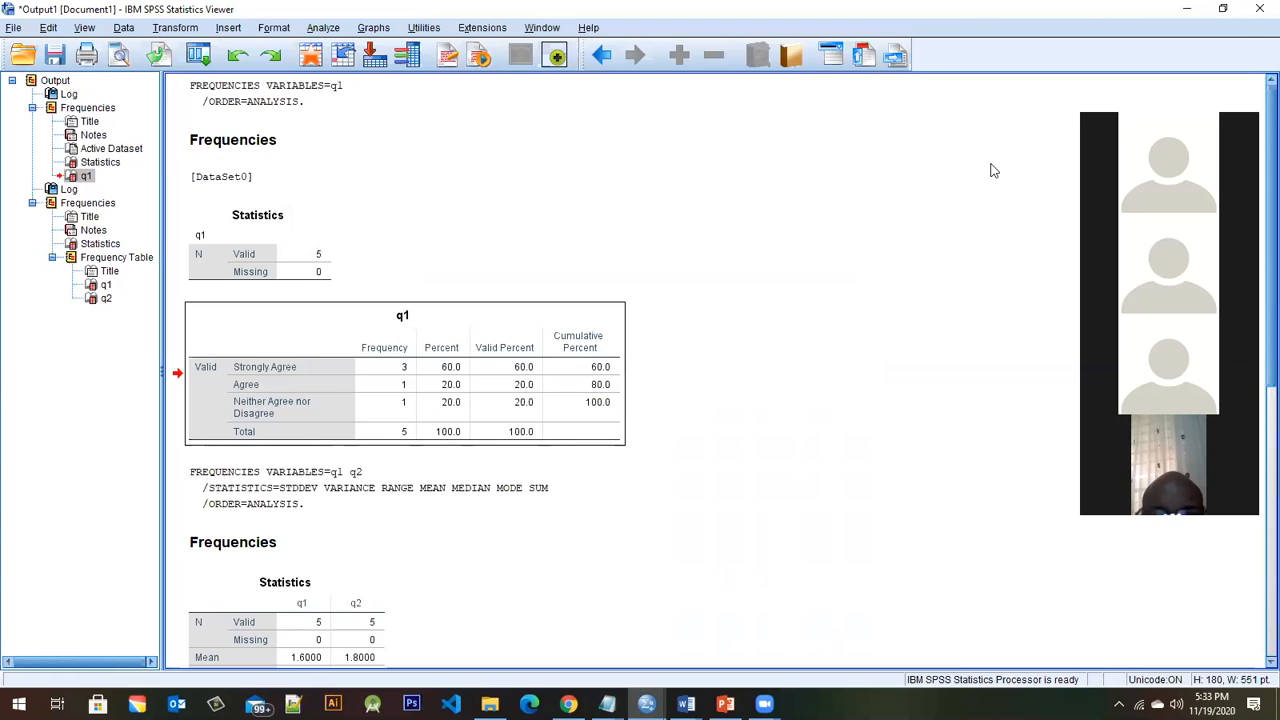
left_click(1185, 9)
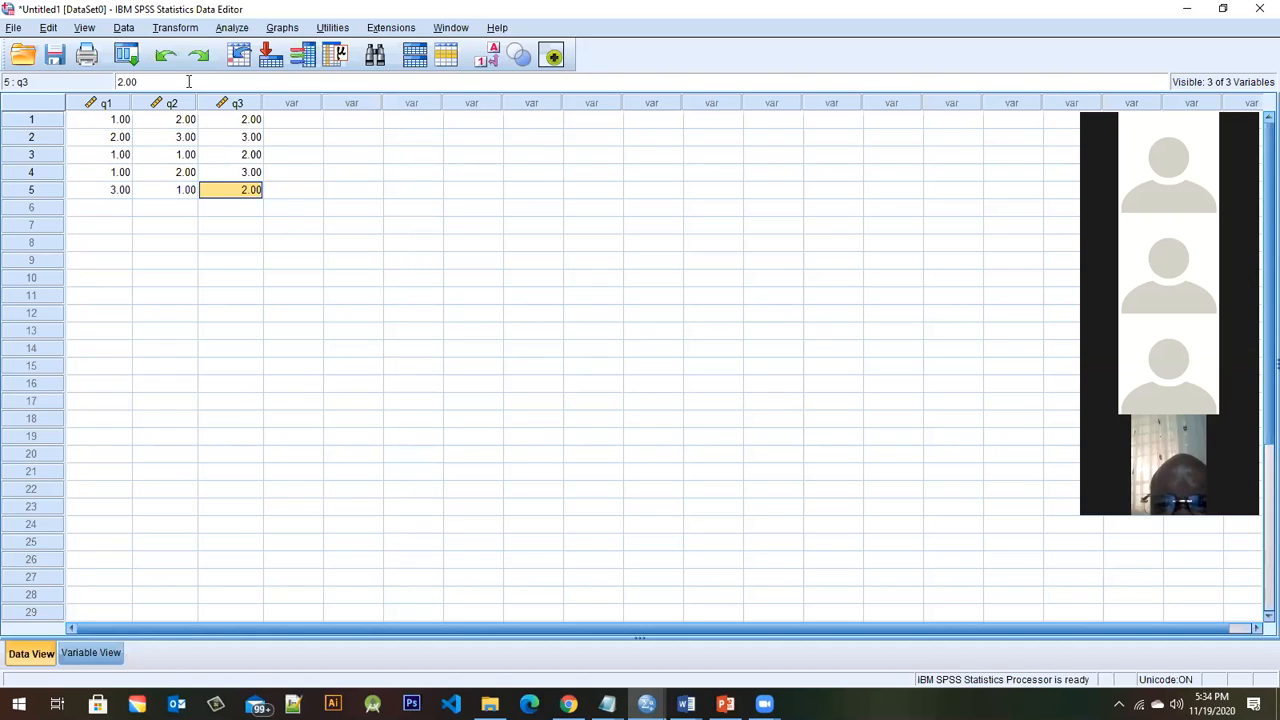
- Open the Frequencies analysis and add q3 to the variables alongside q1 and q2
left_click(226, 29)
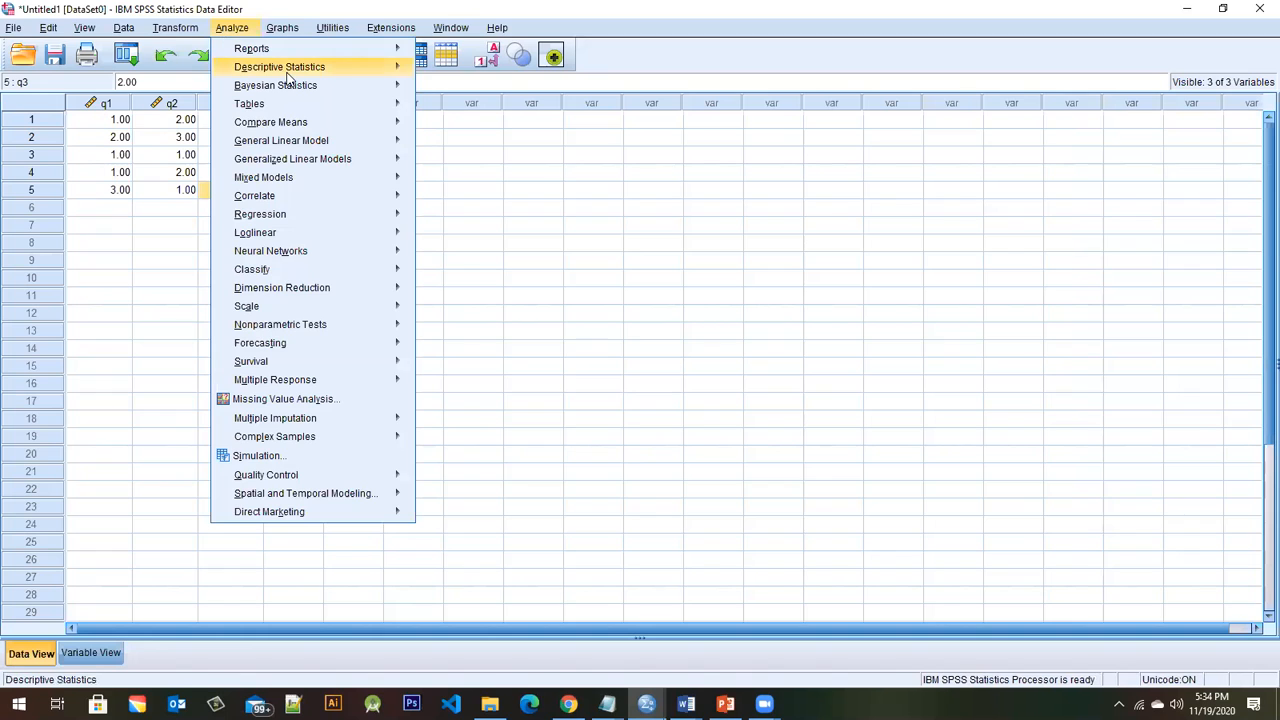
mouse_move(291, 74)
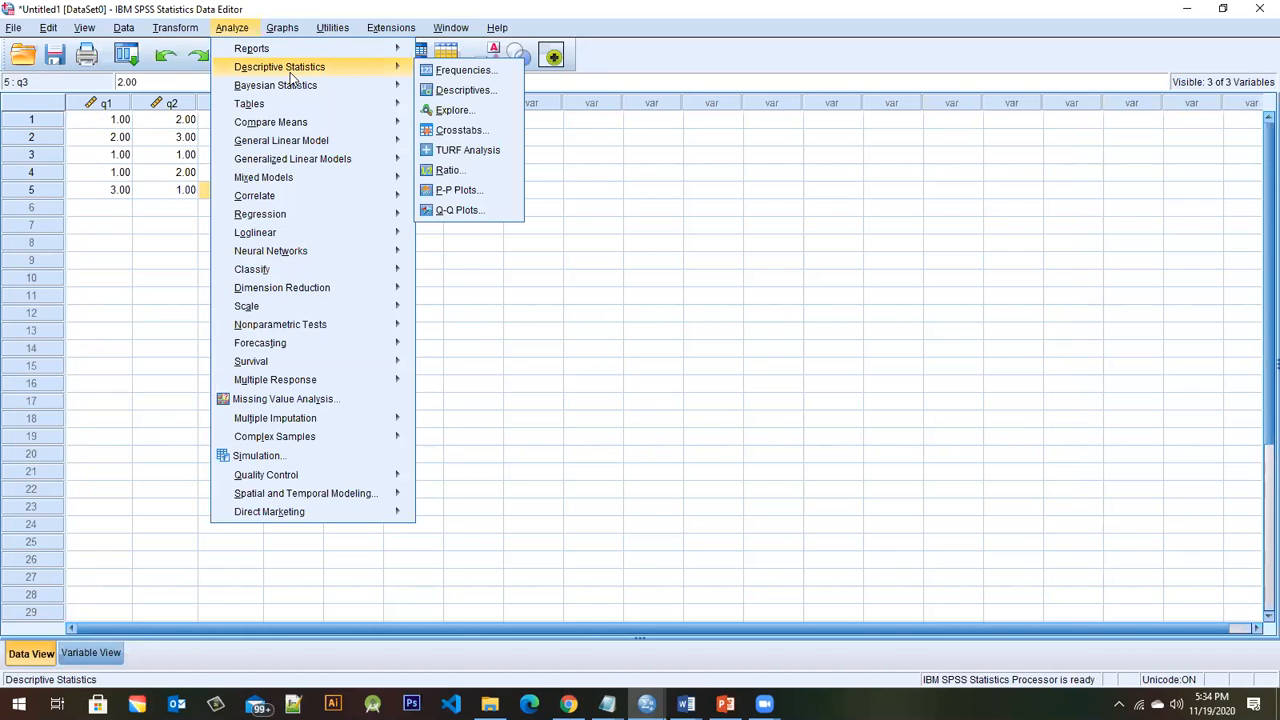
left_click(443, 70)
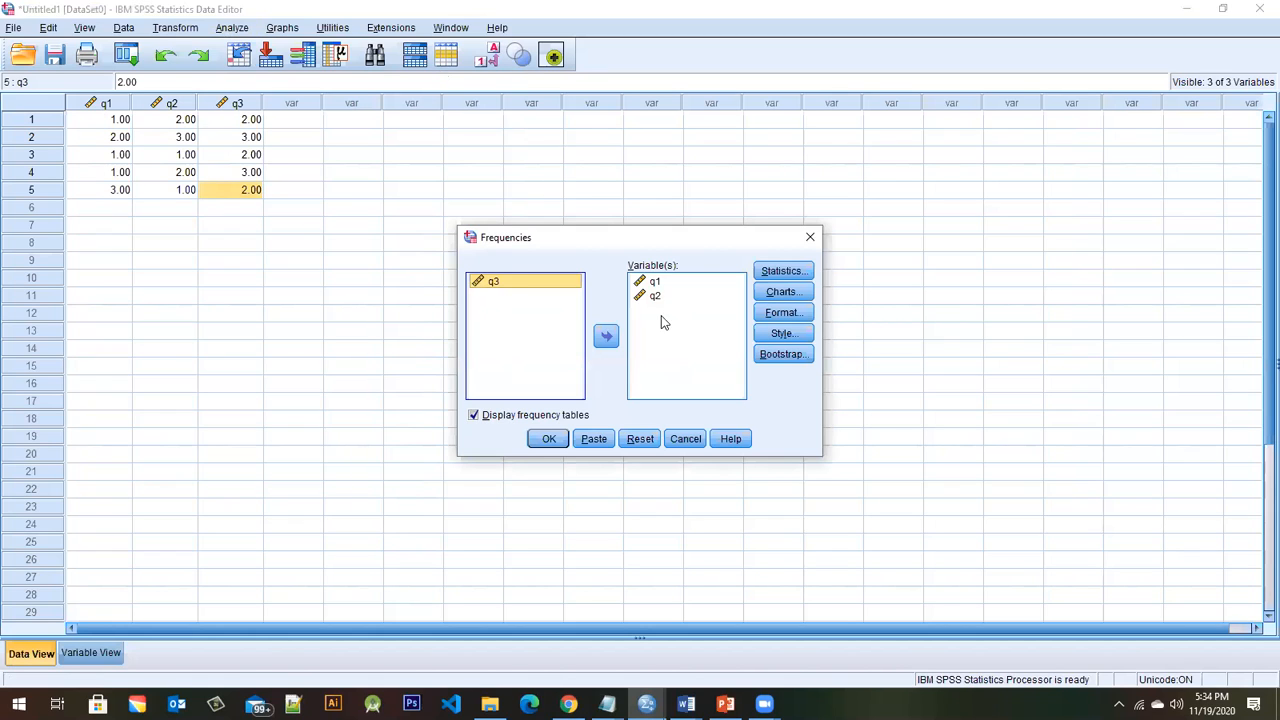
left_click(605, 338)
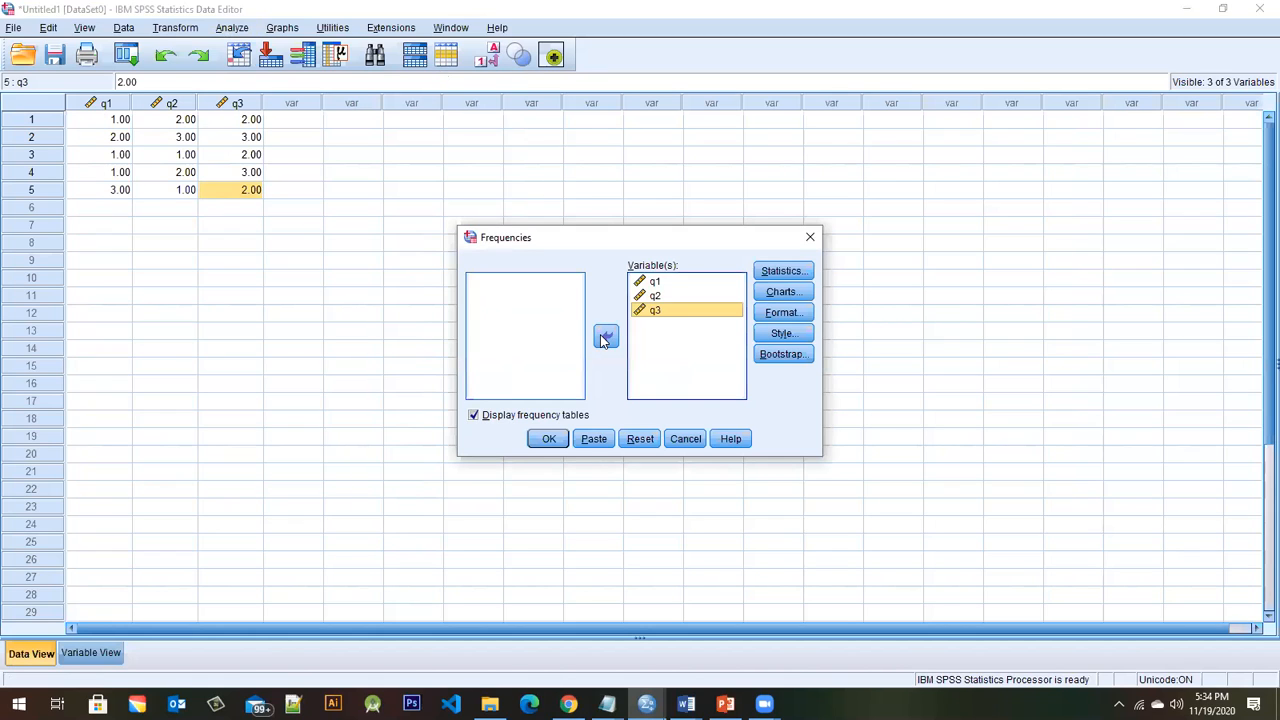
- Add quartiles, skewness, kurtosis, S.E. mean, maximum and minimum to the statistics requested for the Frequencies analysis
left_click(797, 274)
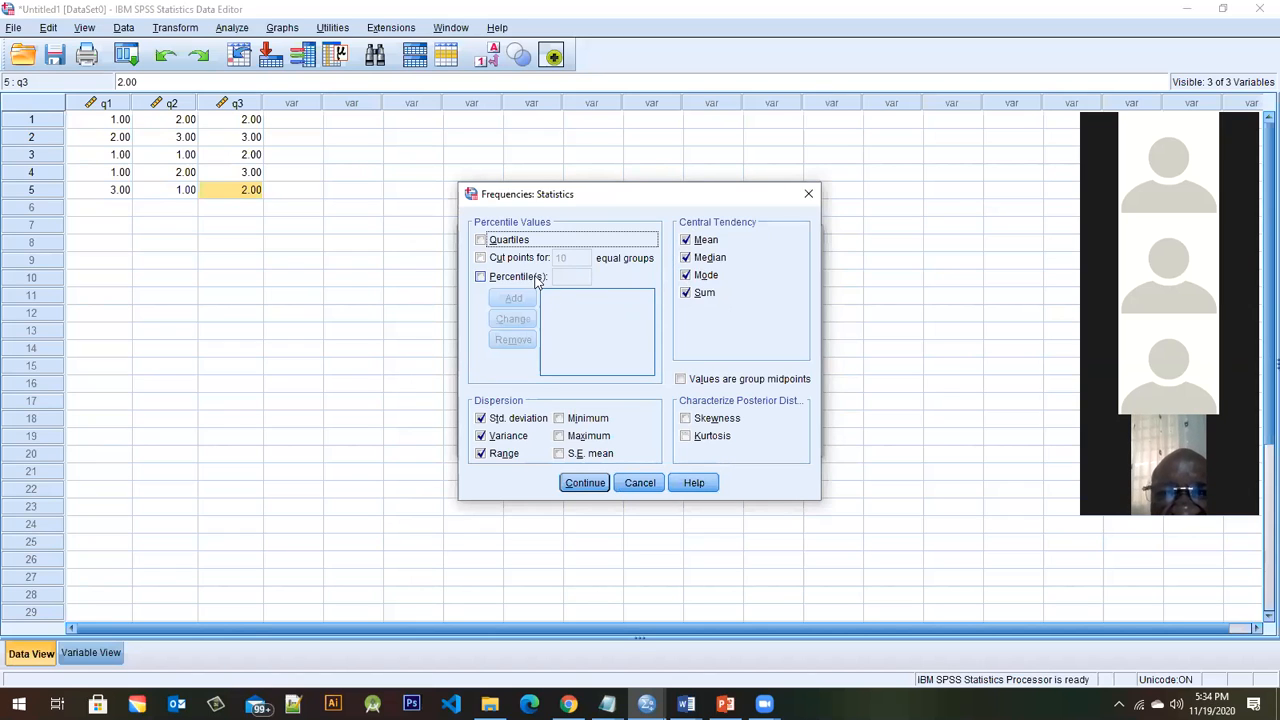
left_click(481, 240)
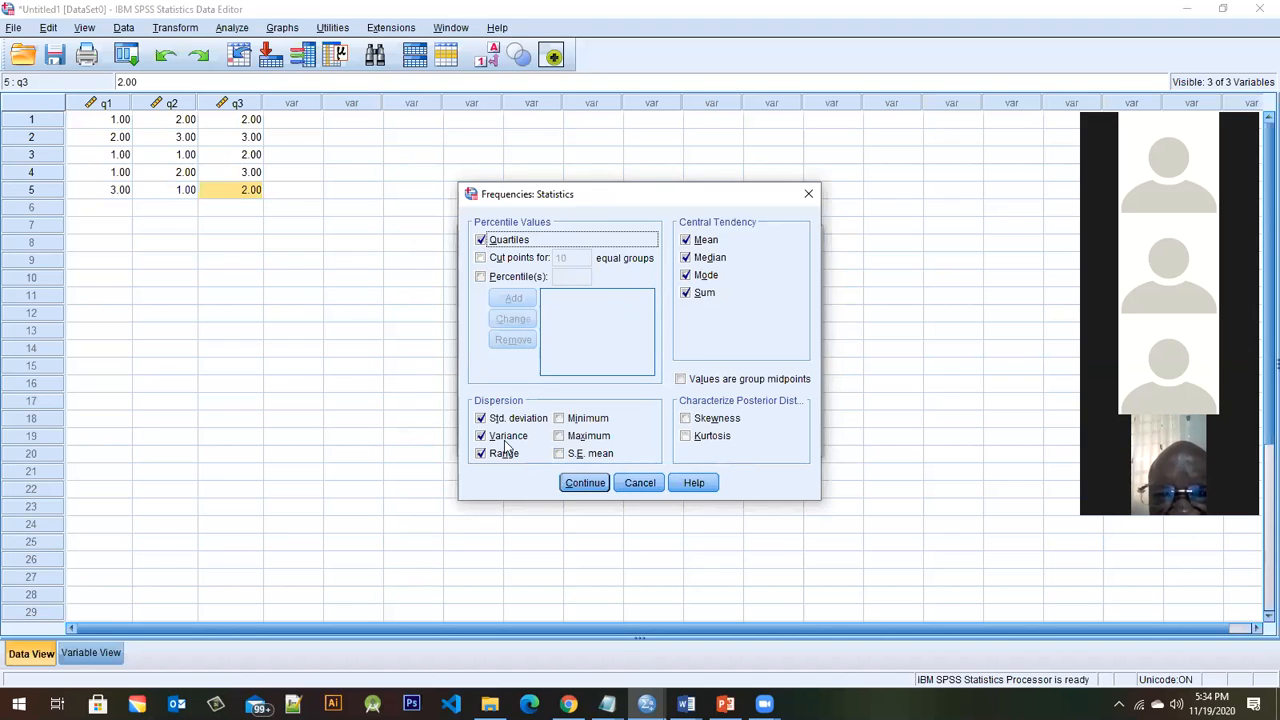
left_click(687, 420)
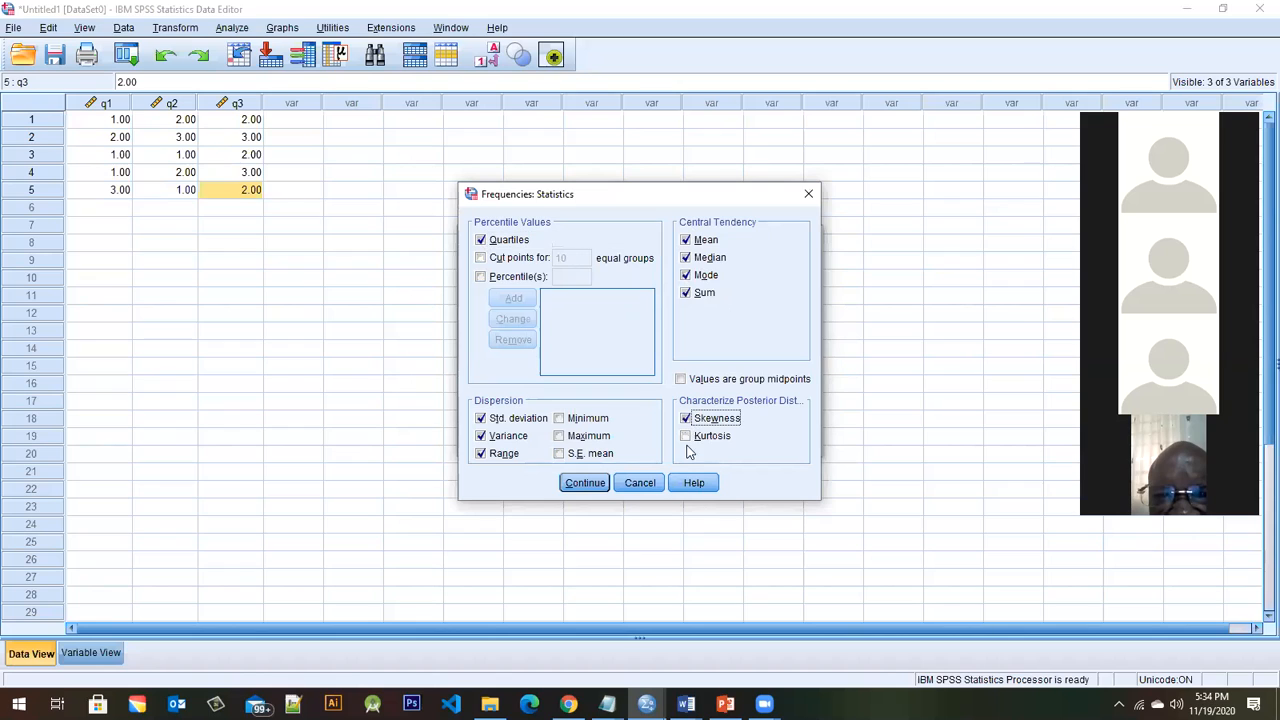
left_click(686, 436)
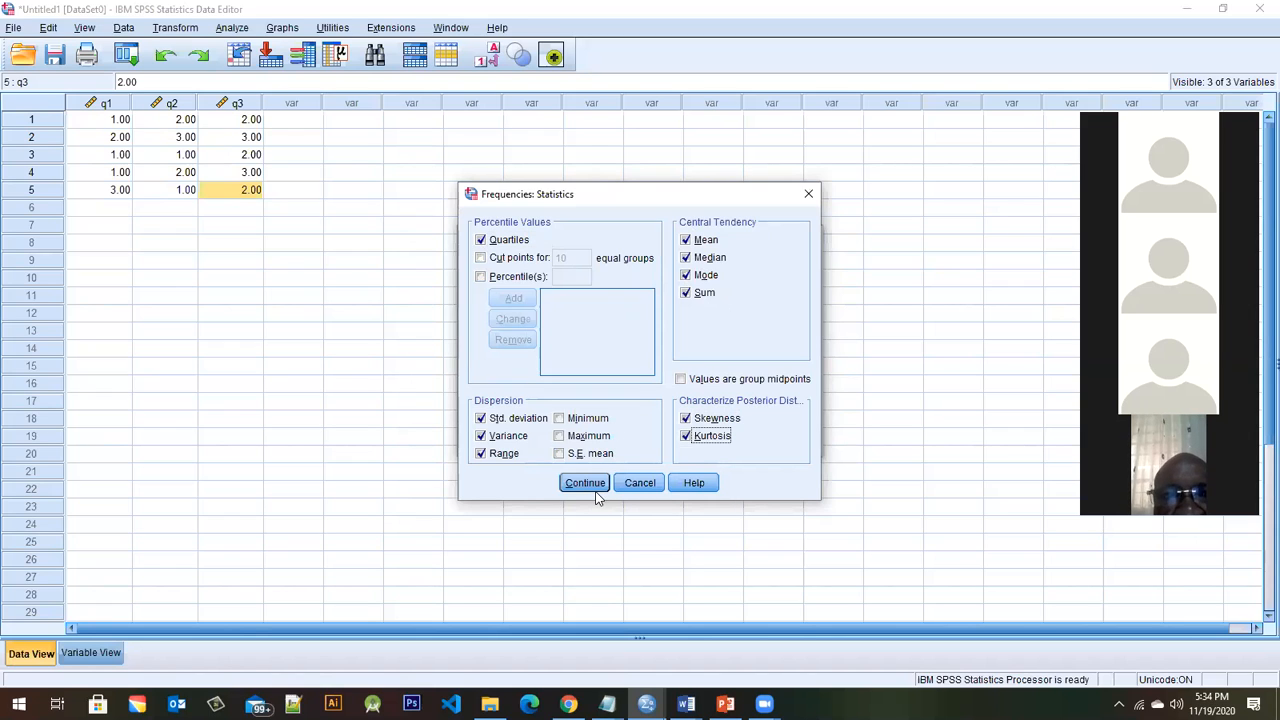
left_click(559, 453)
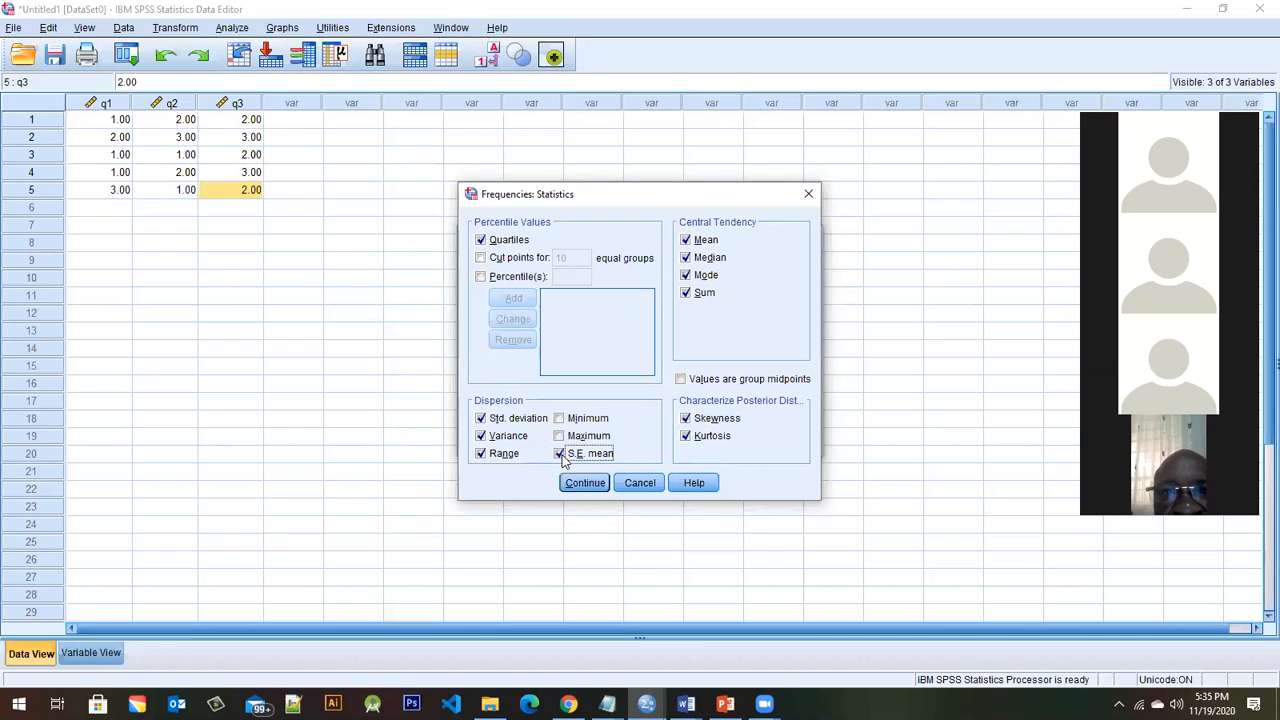
left_click(559, 437)
left_click(561, 420)
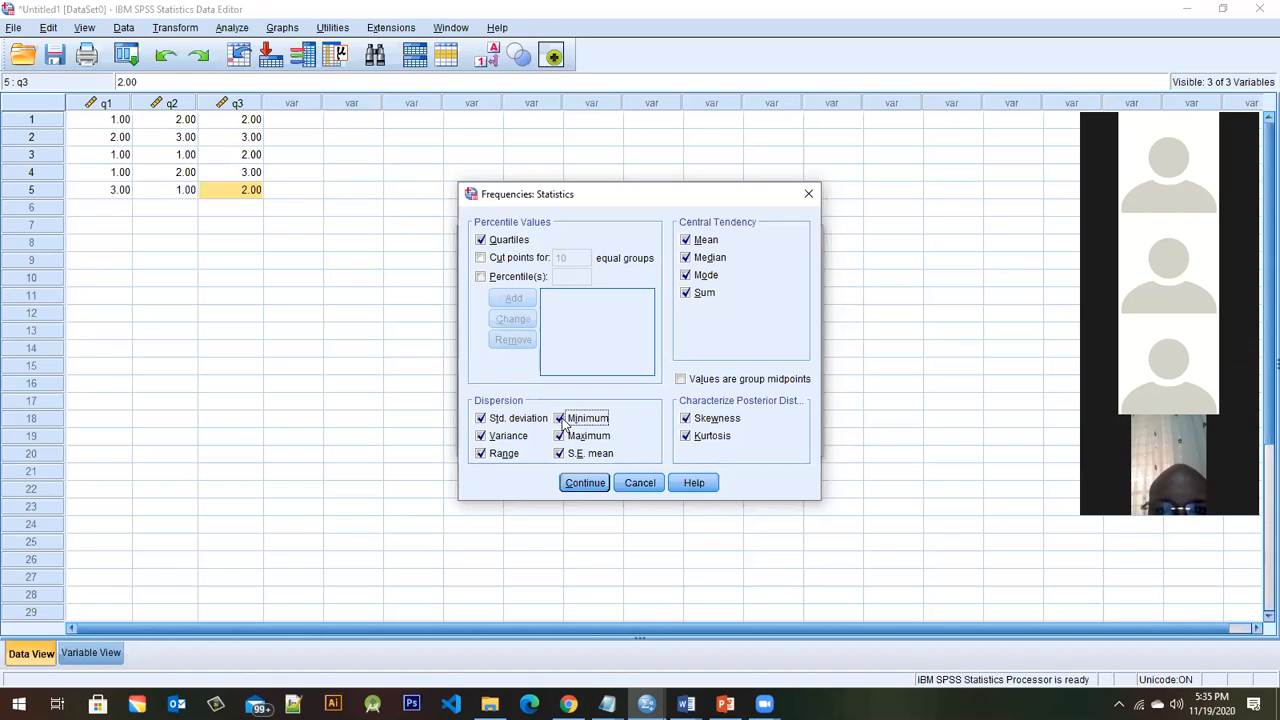
left_click(592, 484)
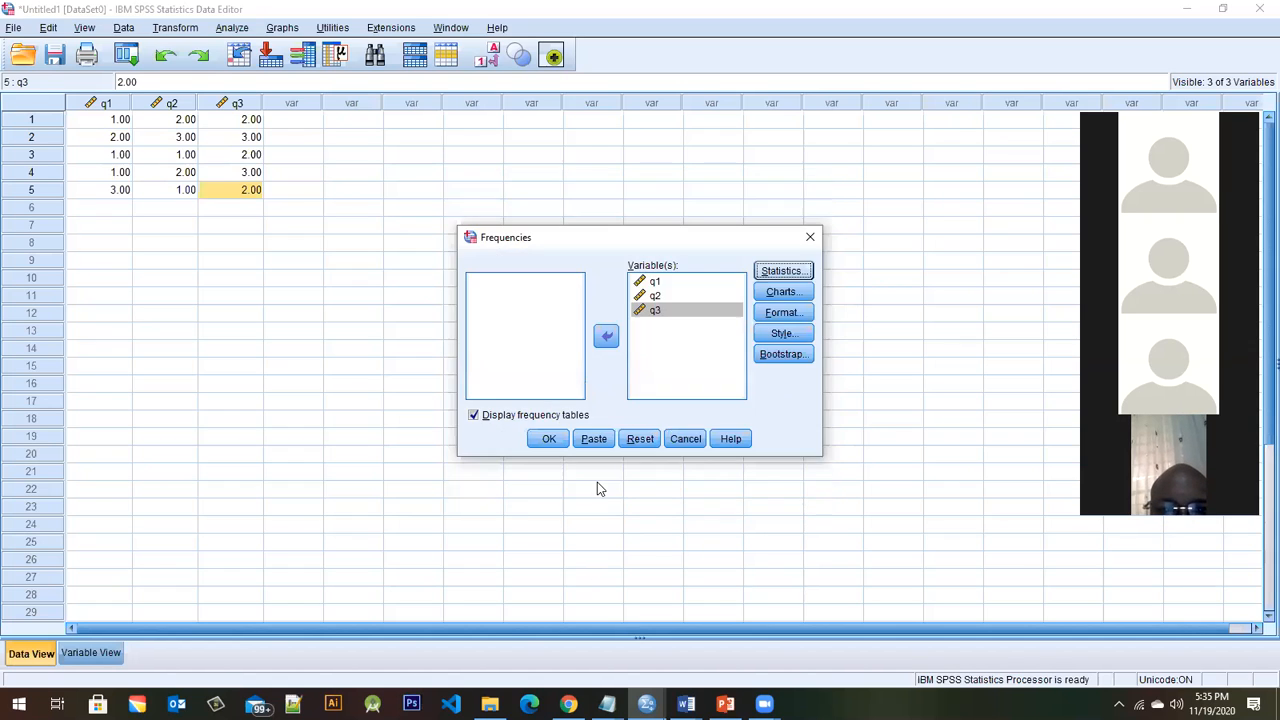
- Run the Frequencies analysis for q1, q2 and q3, maximize the output window and review its statistics and frequency tables
left_click(549, 439)
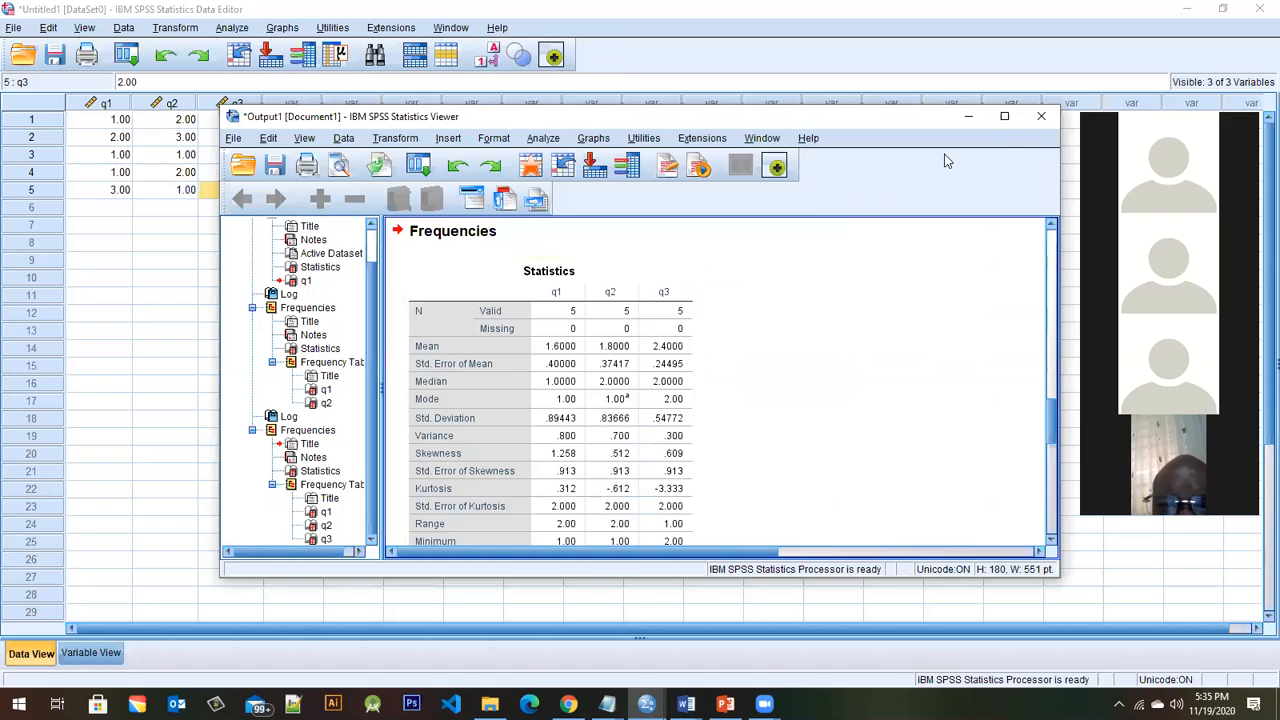
left_click(1006, 118)
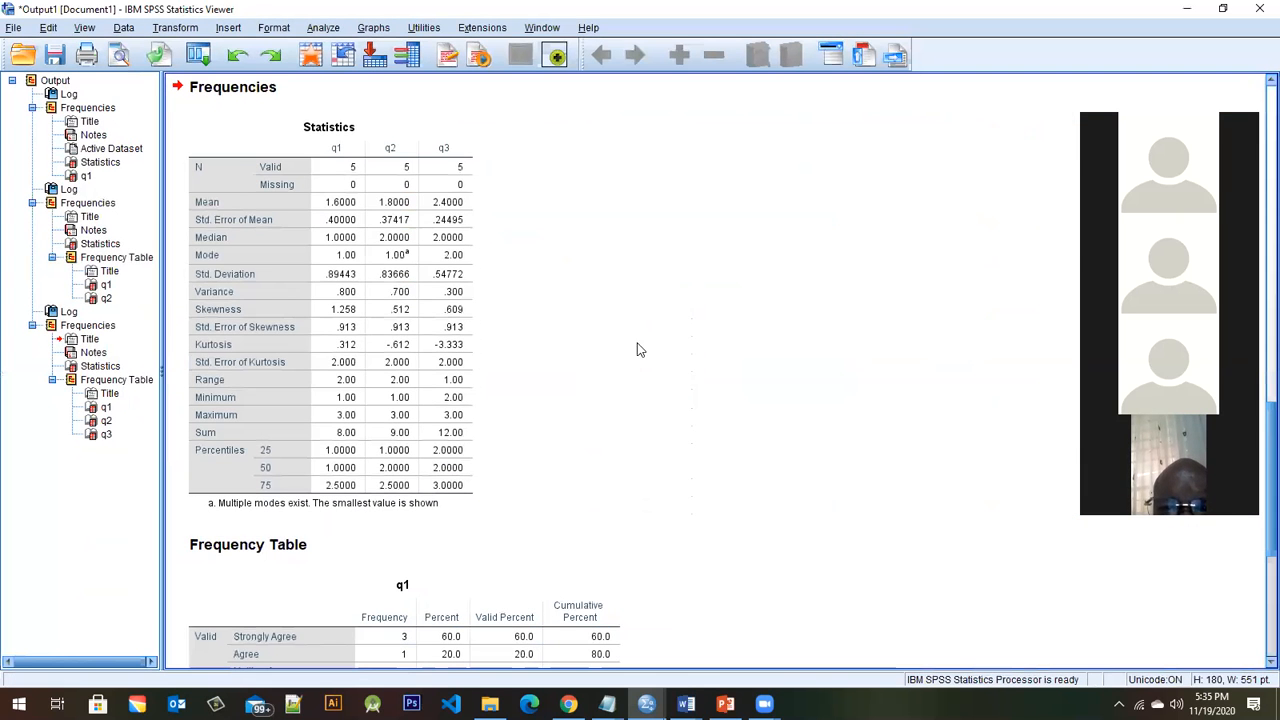
left_click(402, 320)
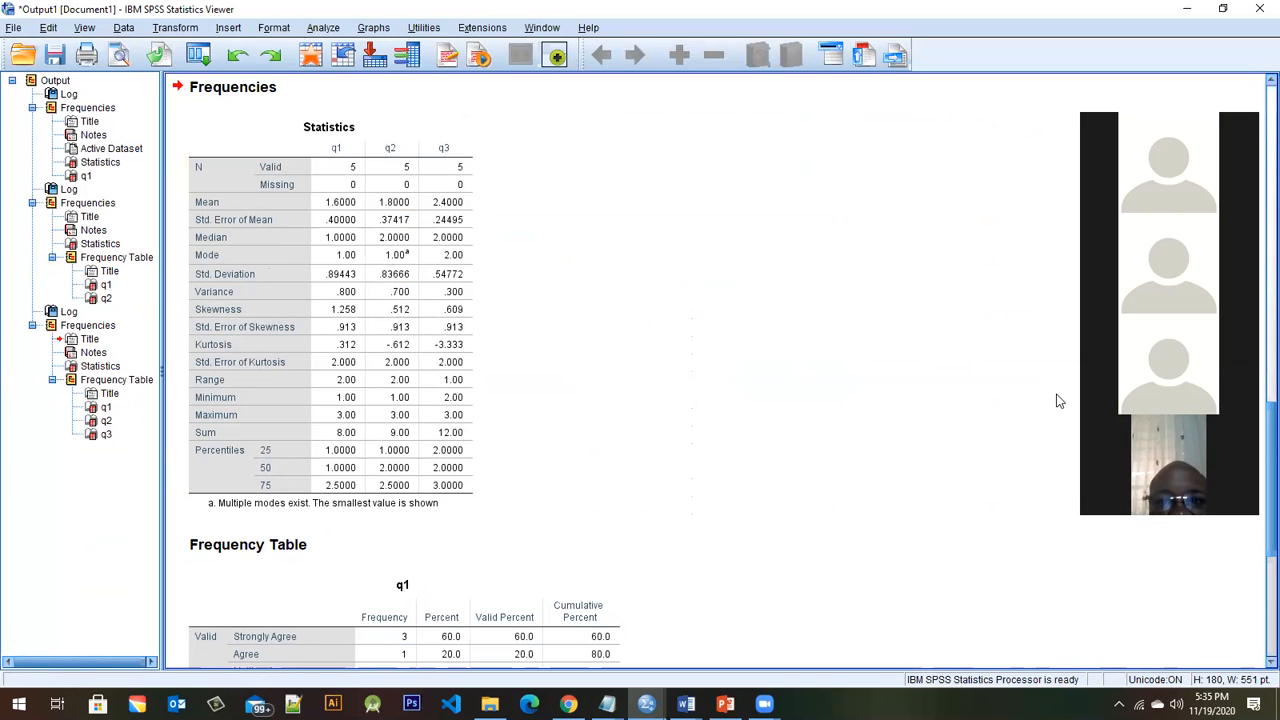
scroll(1059, 400, "up", 5)
scroll(1259, 430, "up", 3)
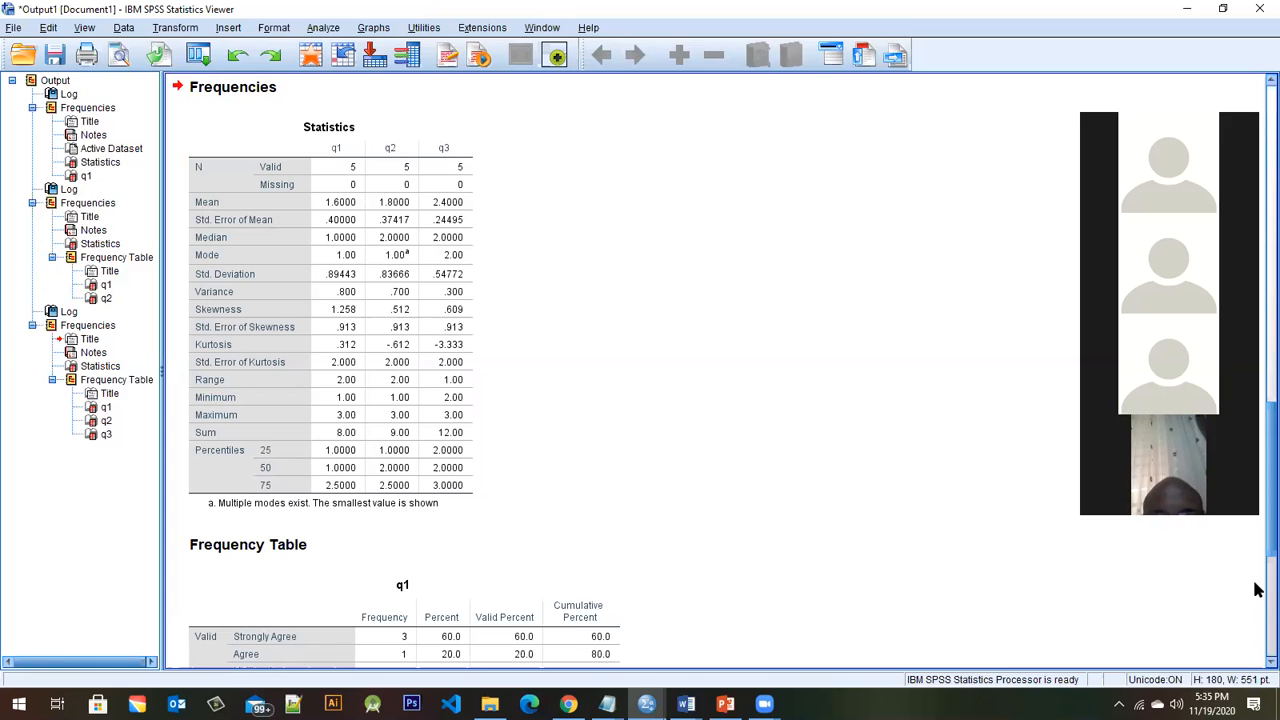
scroll(603, 608, "down", 3)
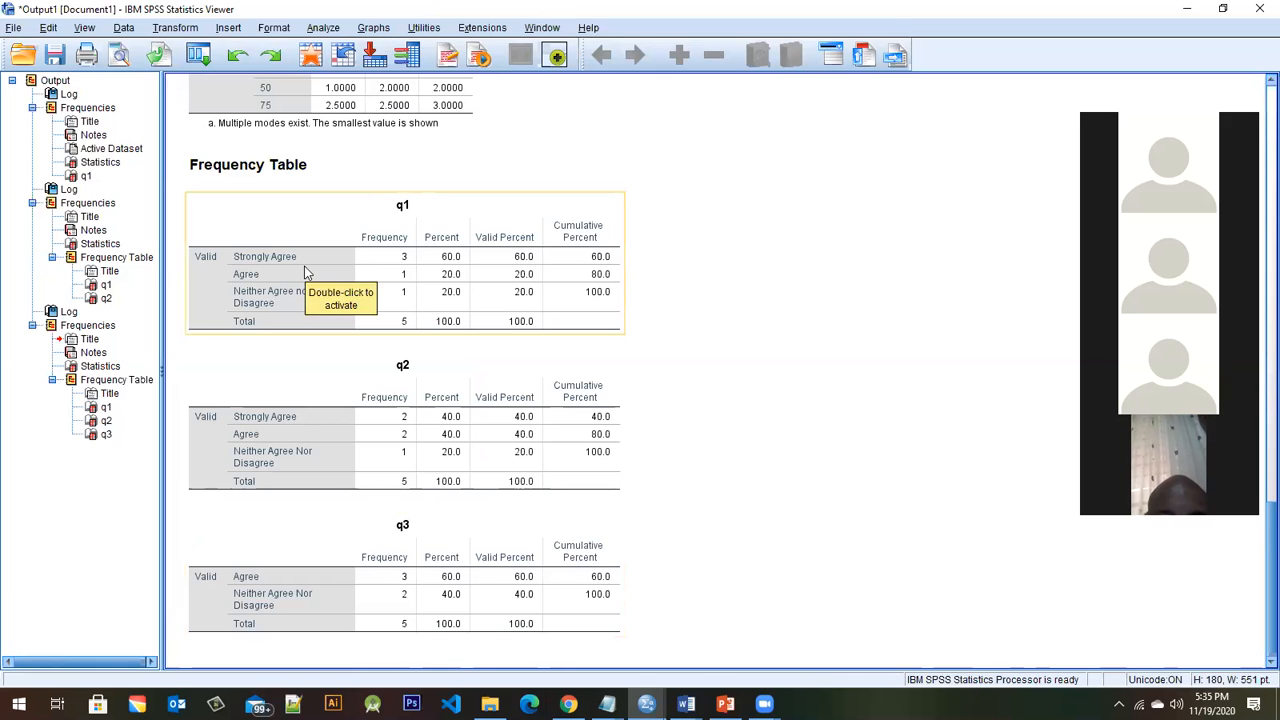
- Copy the newest q1 frequency table and paste it with merged formatting below the existing table in the Word document
left_click(333, 210)
right_click(333, 207)
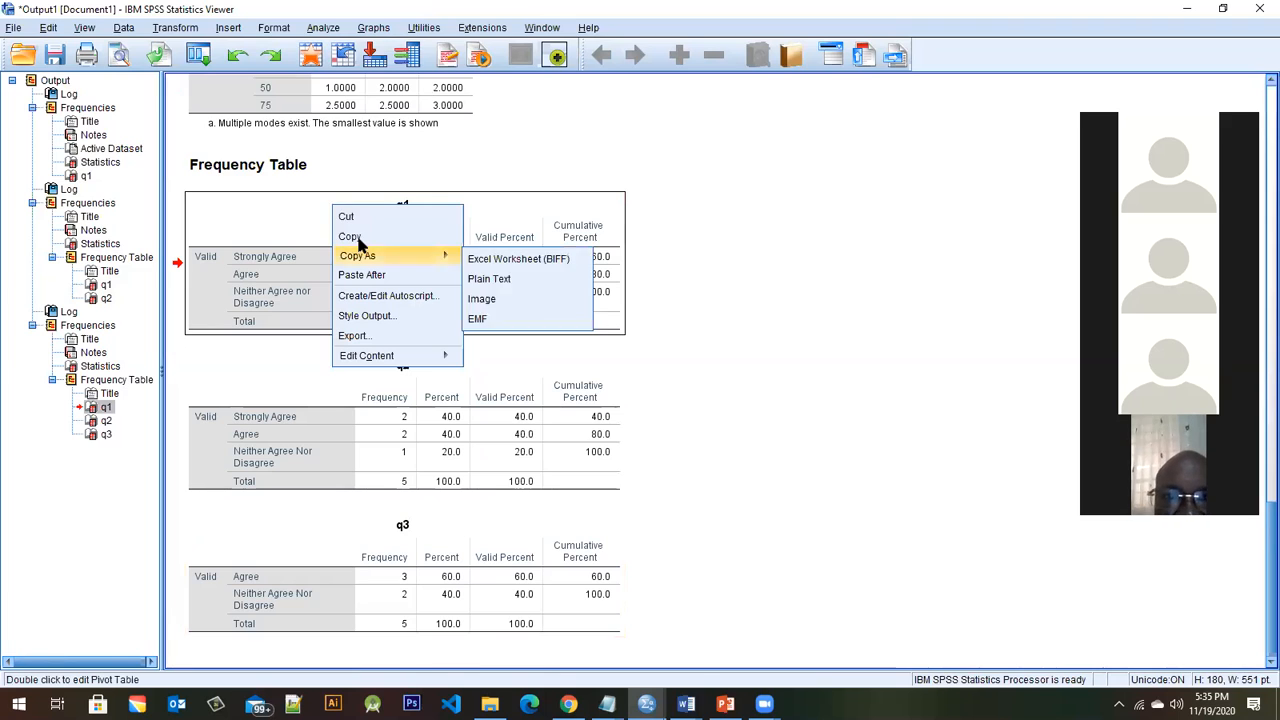
left_click(352, 237)
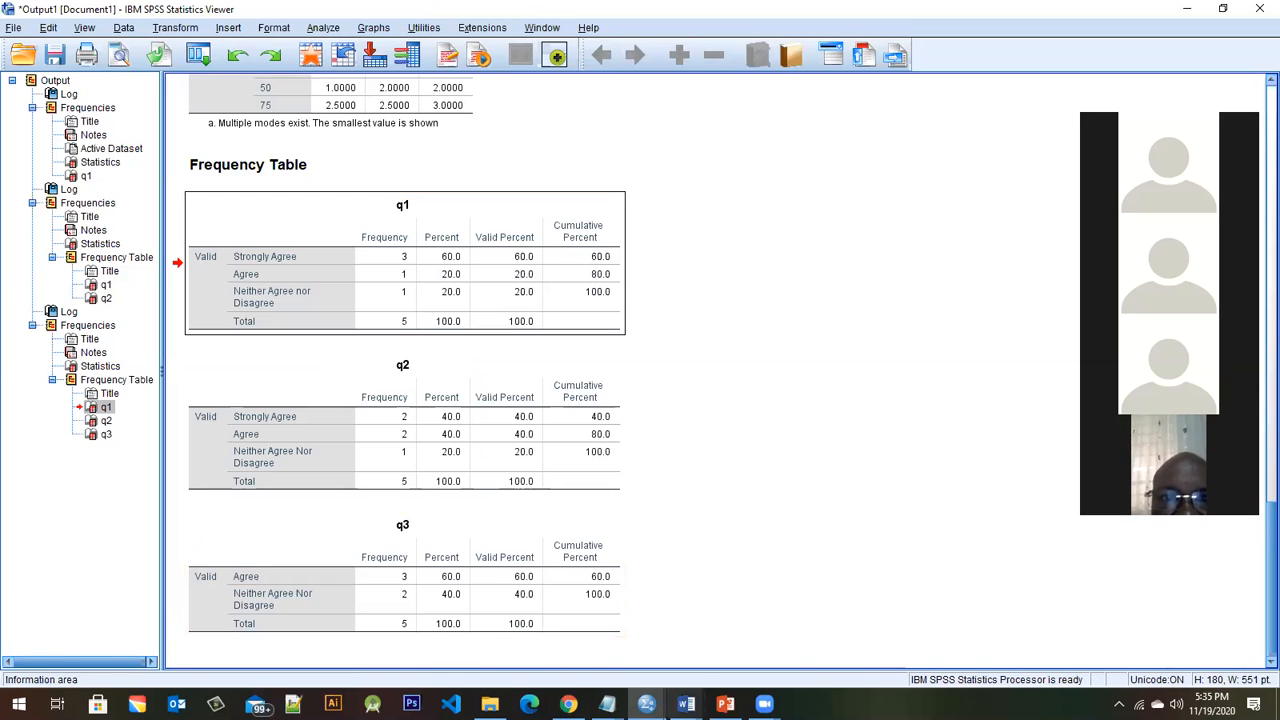
mouse_move(686, 704)
left_click(805, 650)
key("ctrl+v")
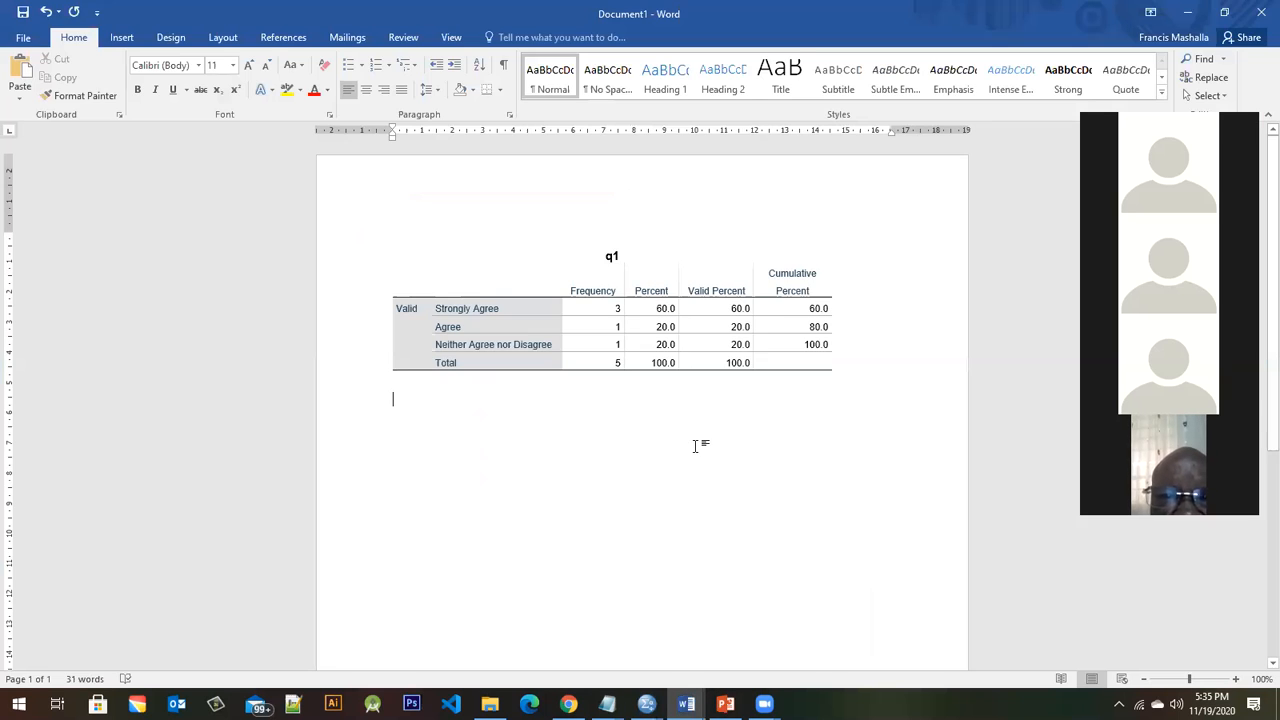
right_click(408, 408)
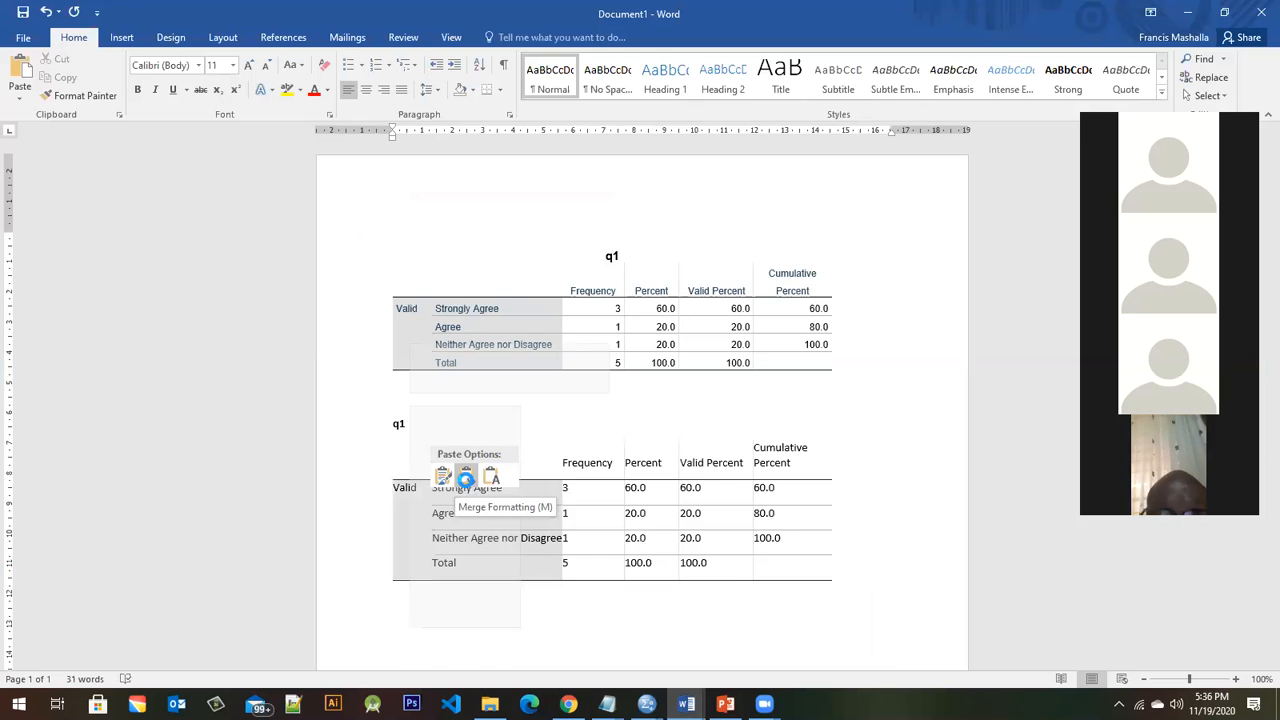
left_click(466, 477)
- Format the body of the second q1 table in bold Times New Roman
left_click(545, 490)
left_click(738, 523)
left_click_drag(831, 560, 398, 447)
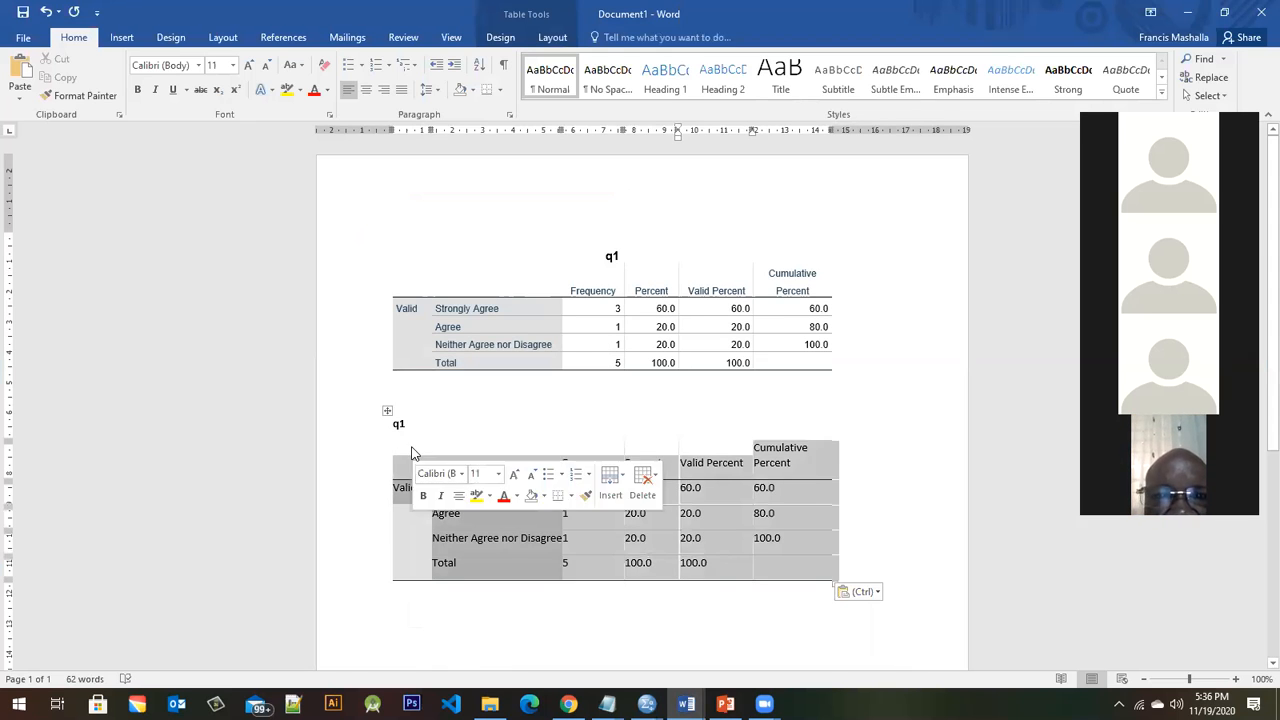
left_click(198, 66)
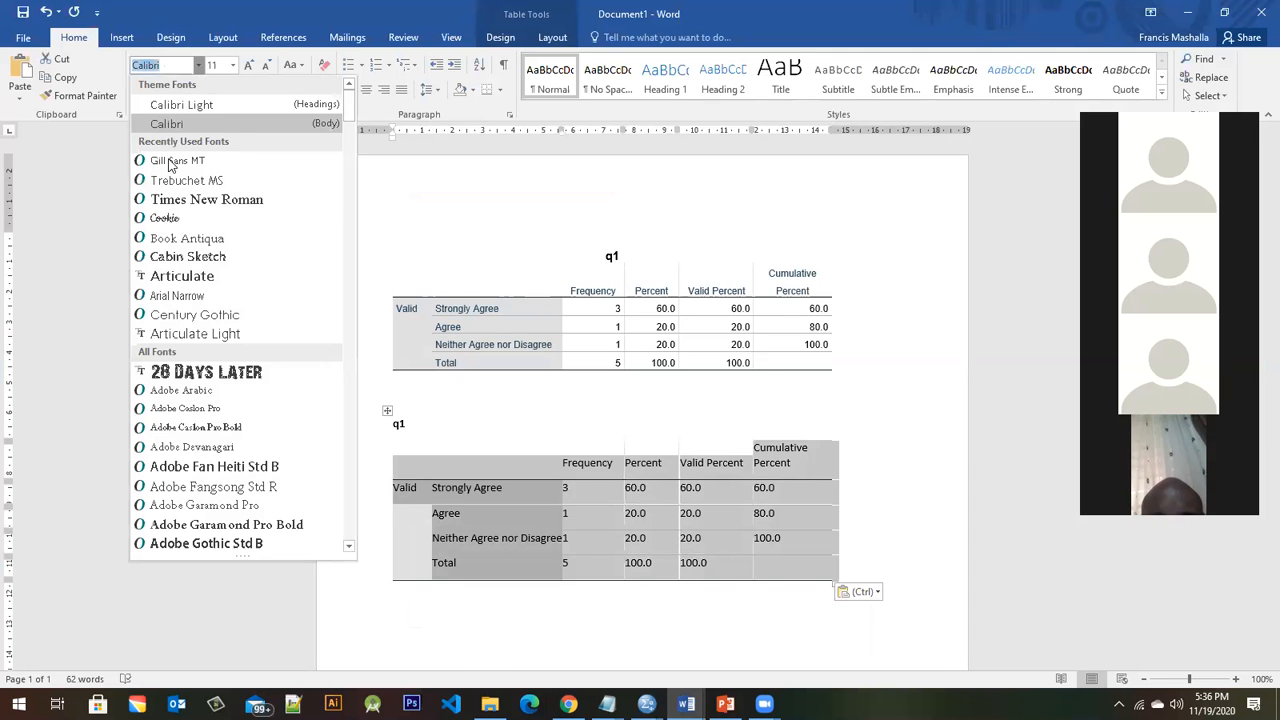
left_click(168, 201)
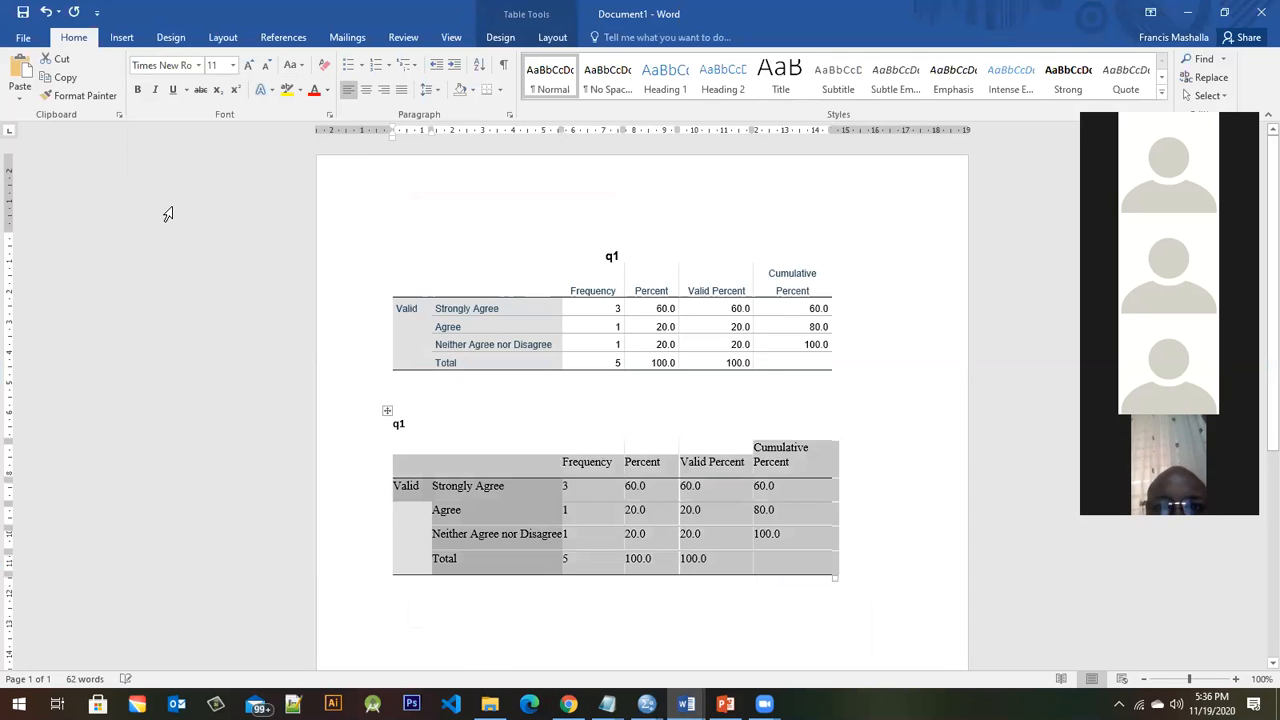
left_click(140, 90)
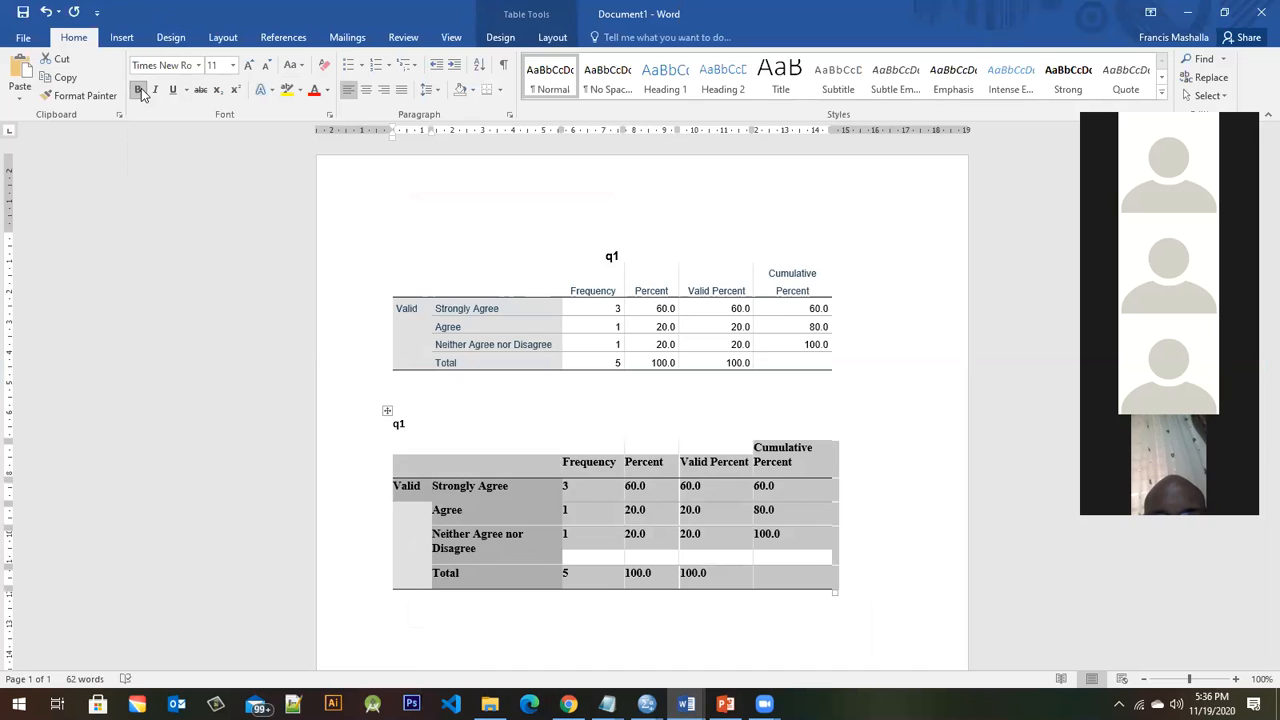
left_click(843, 412)
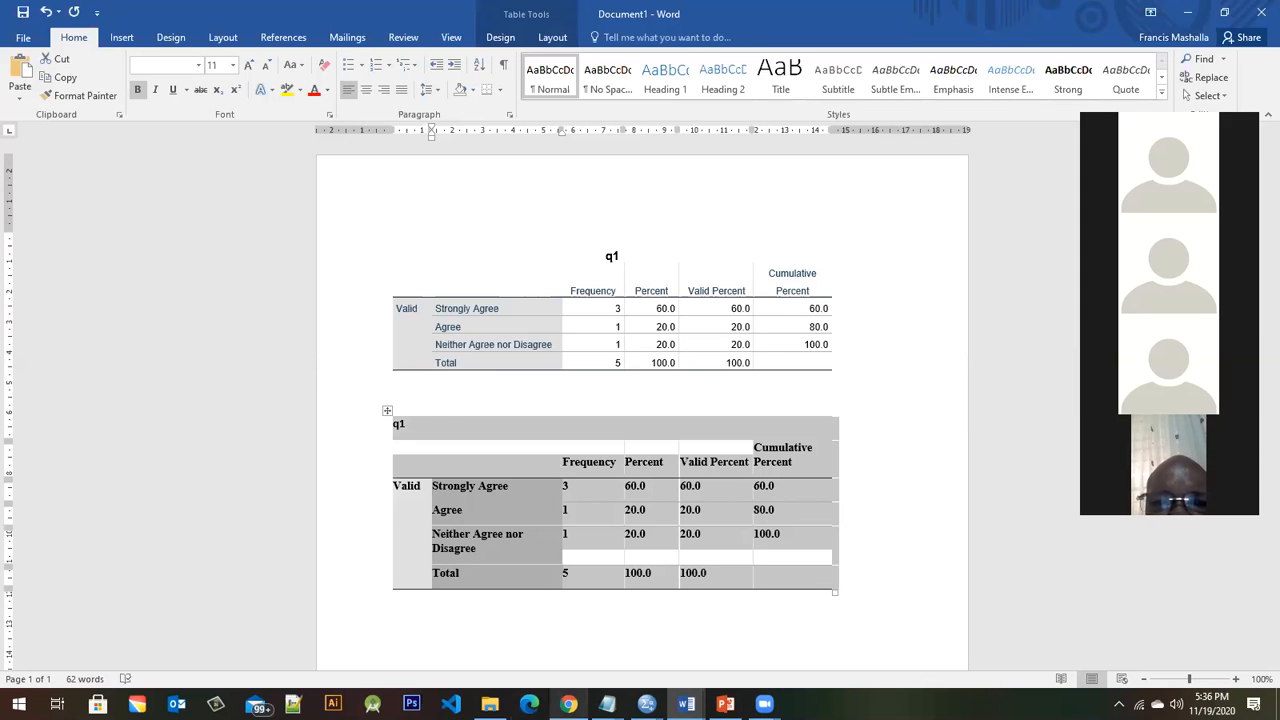
- Switch to the SPSS output, check the data in the Data Editor, and return to the frequency tables in the output
mouse_move(568, 704)
mouse_move(646, 704)
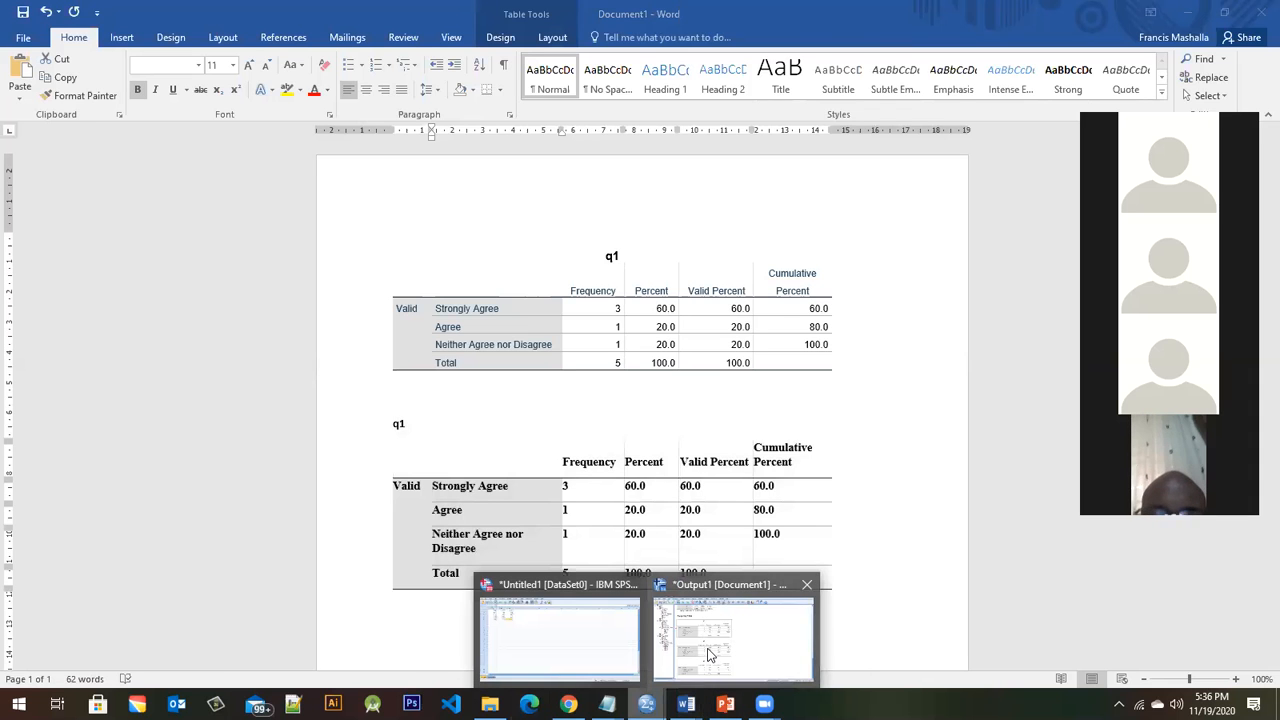
left_click(707, 655)
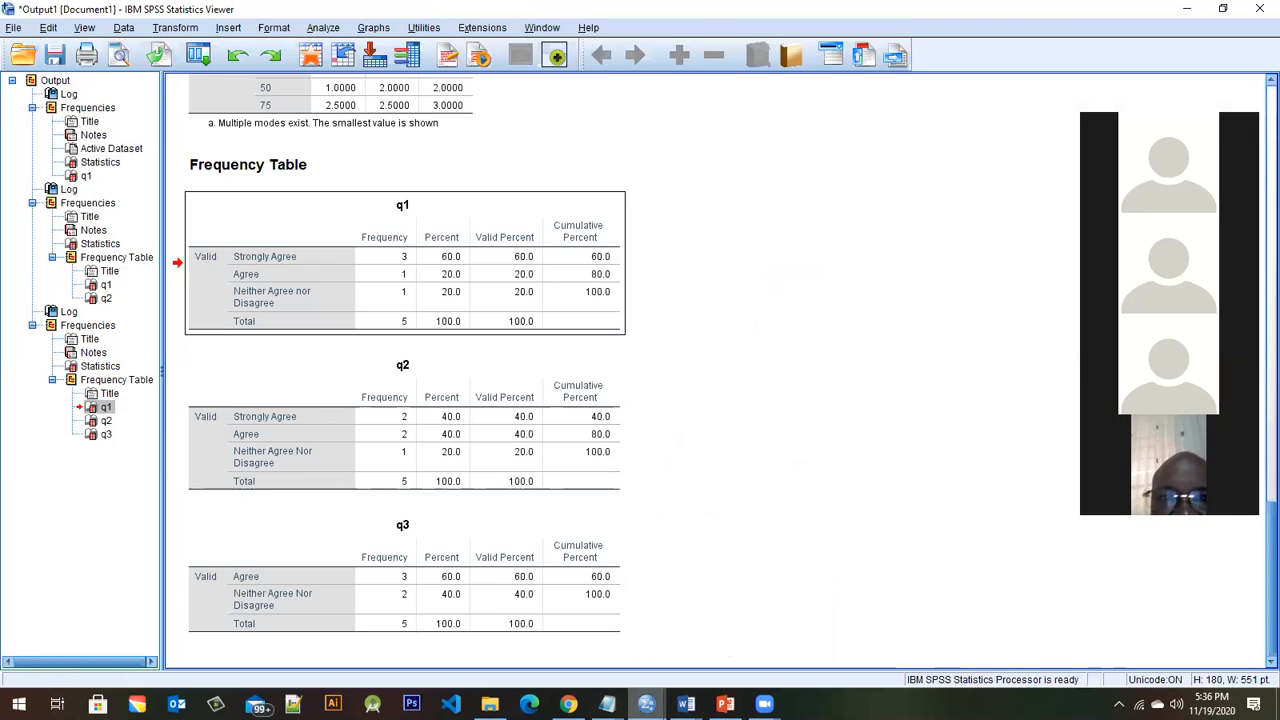
mouse_move(624, 690)
left_click(612, 648)
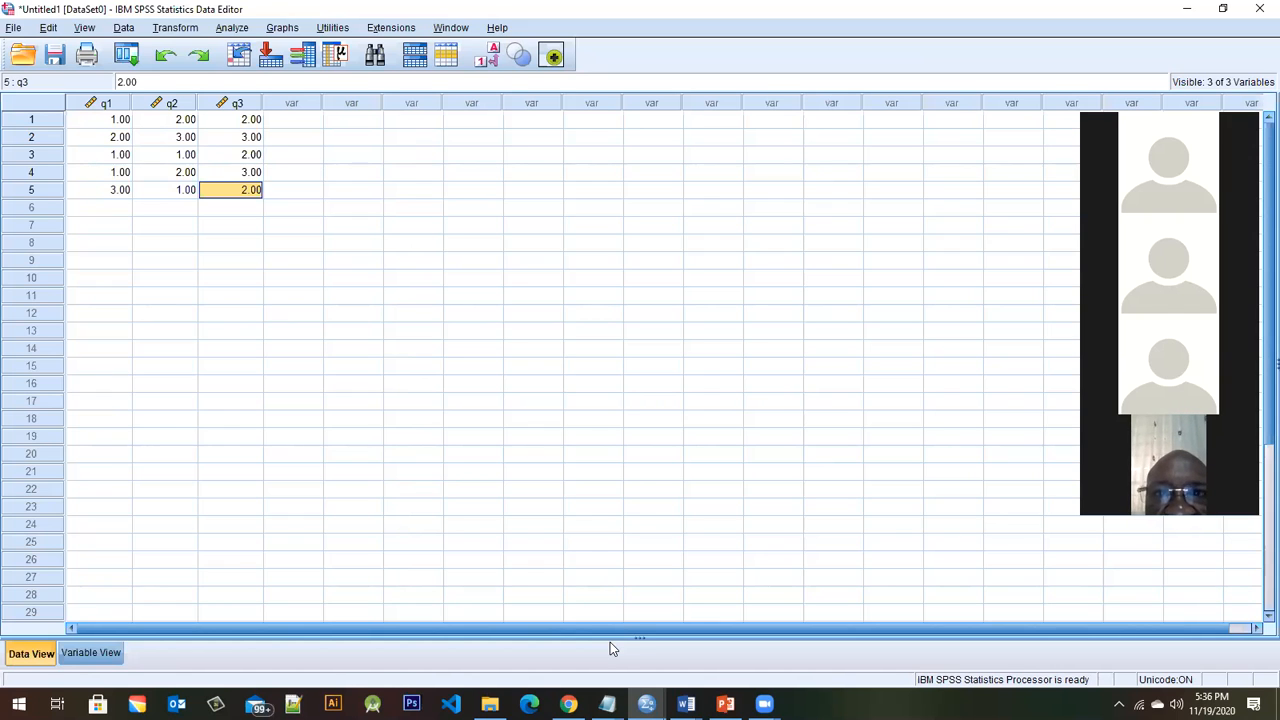
mouse_move(646, 704)
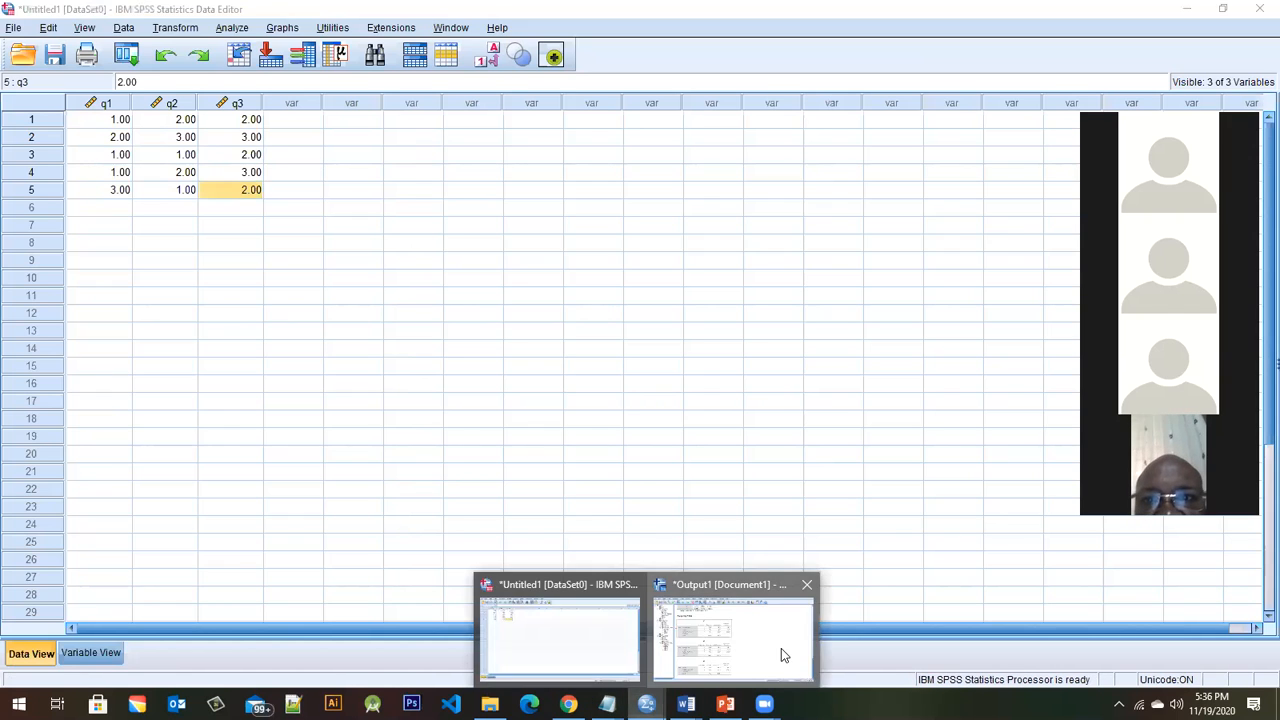
left_click(781, 648)
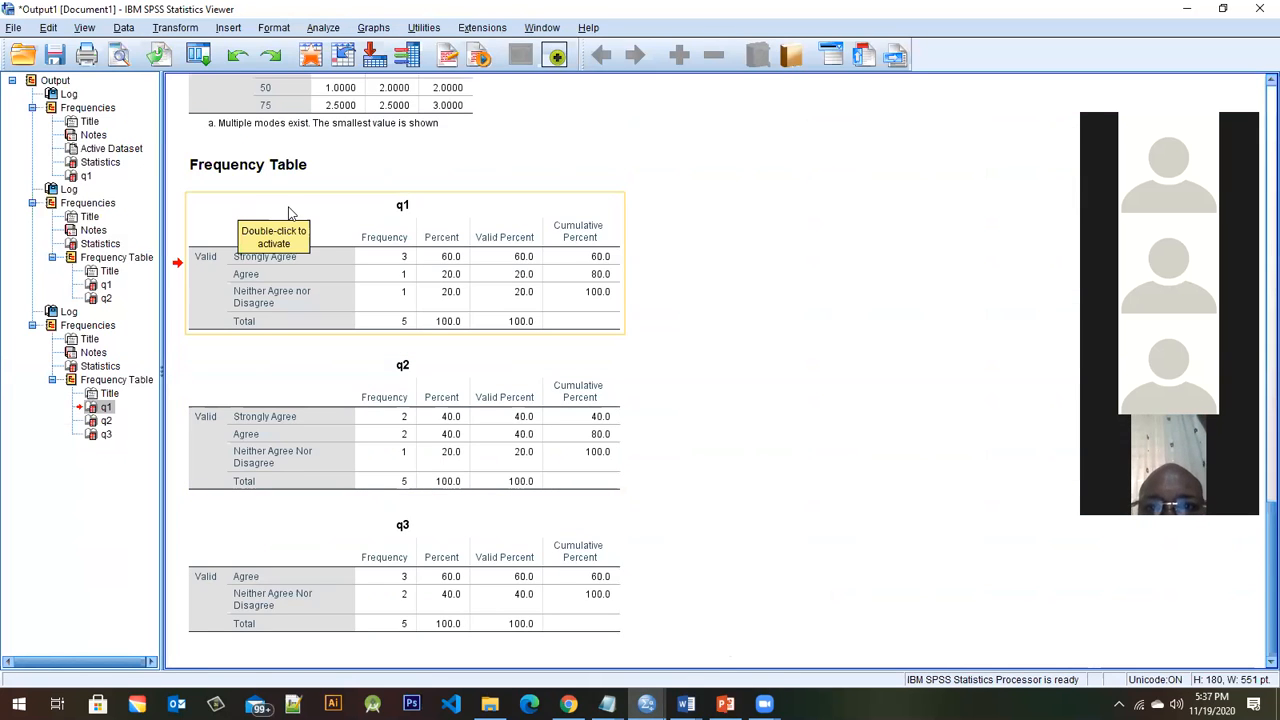
left_click(468, 330)
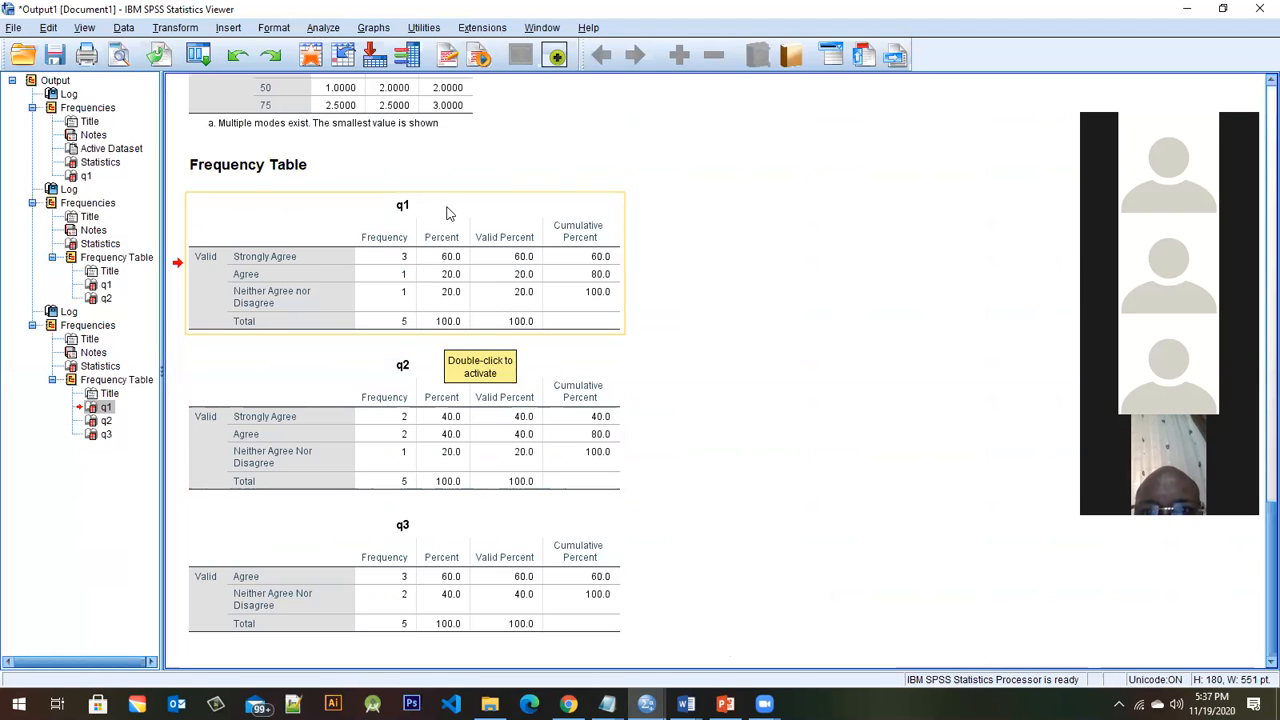
- Copy the newest Statistics table for q1, q2 and q3 from the SPSS output and paste it below the second q1 table in Word
scroll(448, 213, "up", 4)
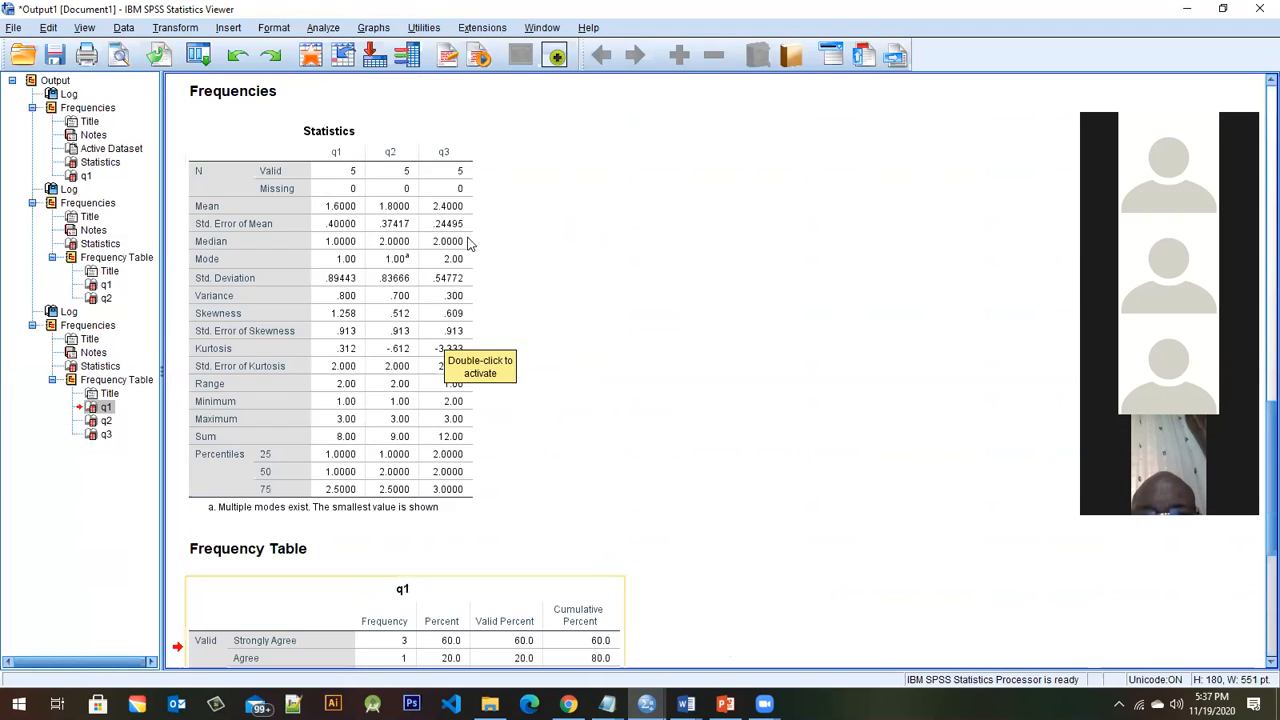
left_click(379, 230)
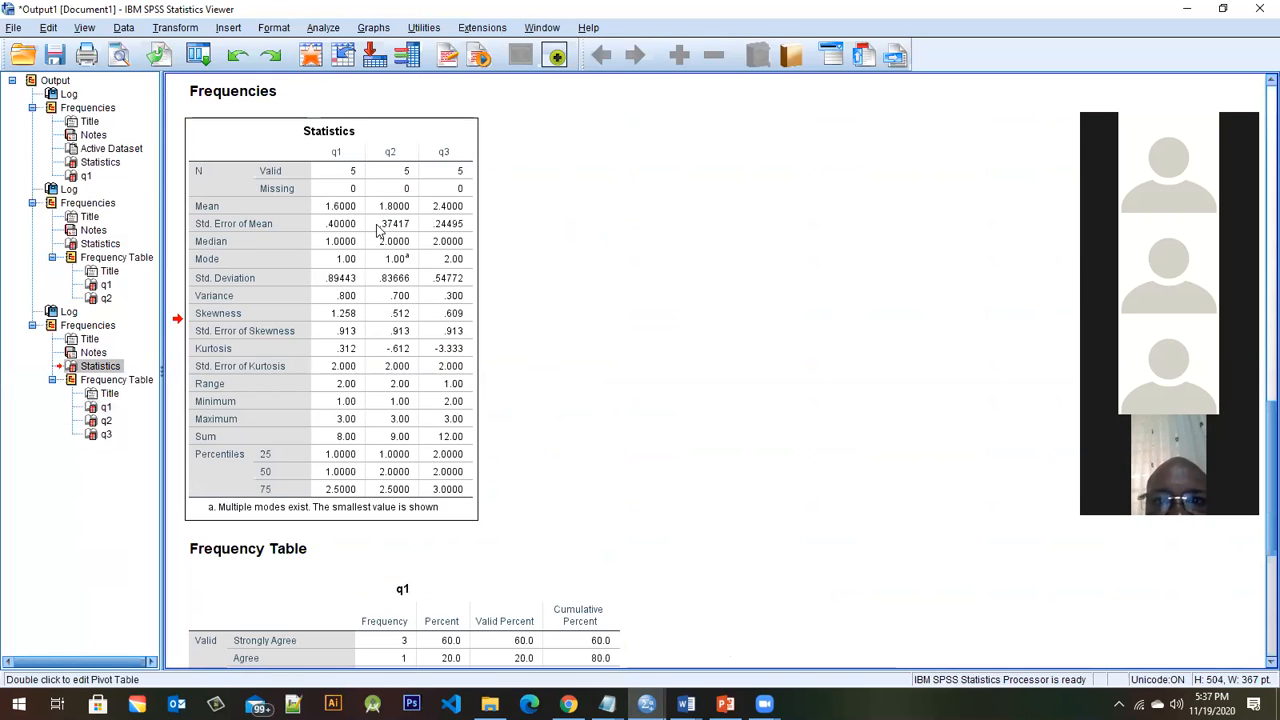
right_click(256, 148)
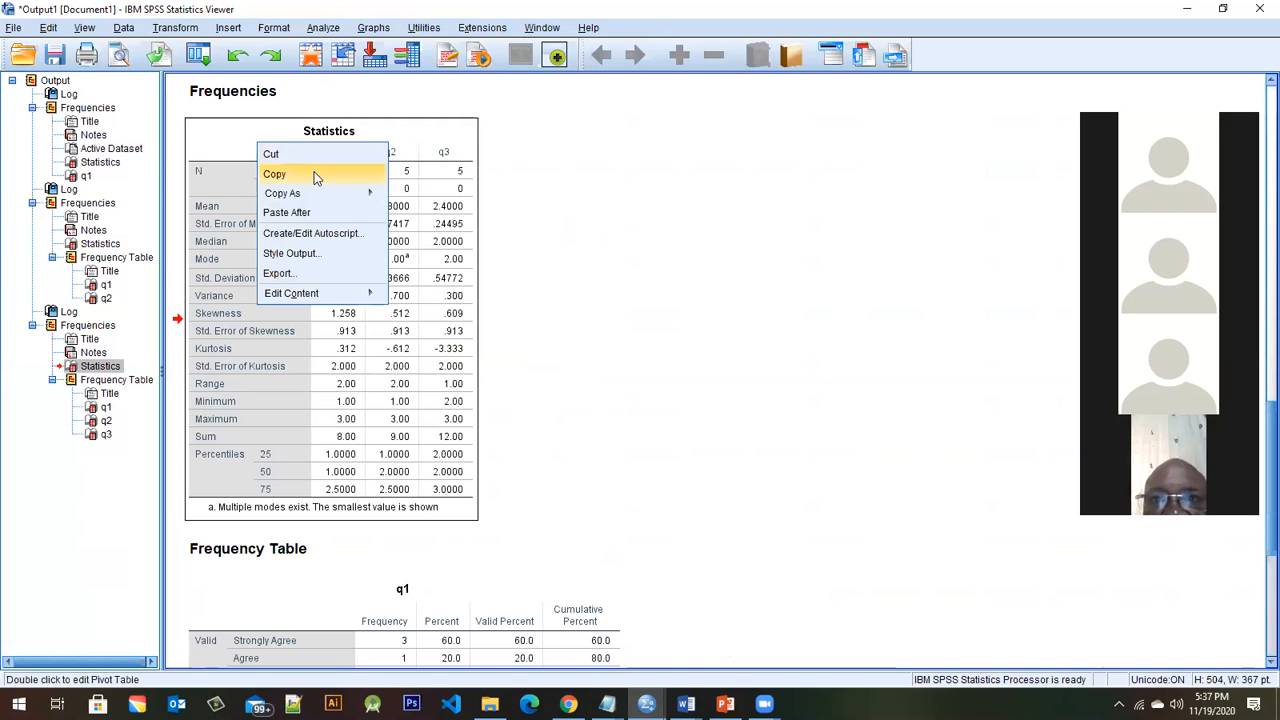
left_click(313, 172)
mouse_move(686, 704)
left_click(800, 648)
left_click(551, 623)
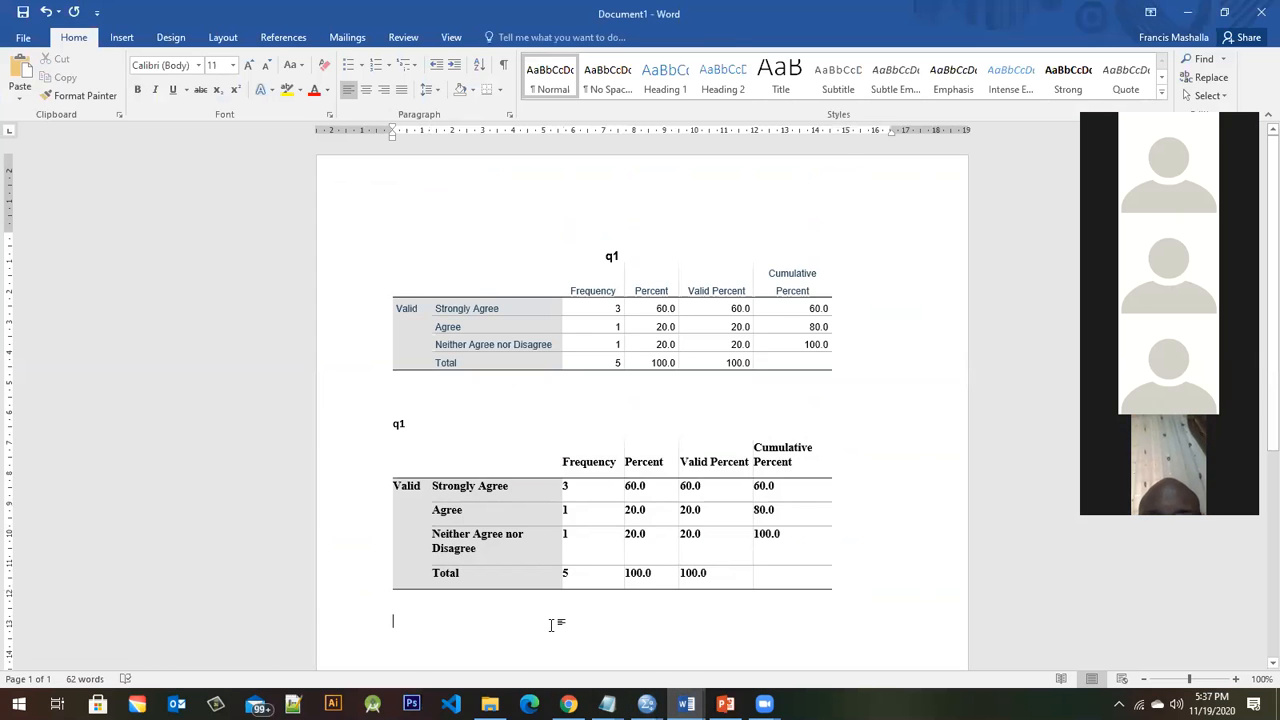
key("ctrl+v")
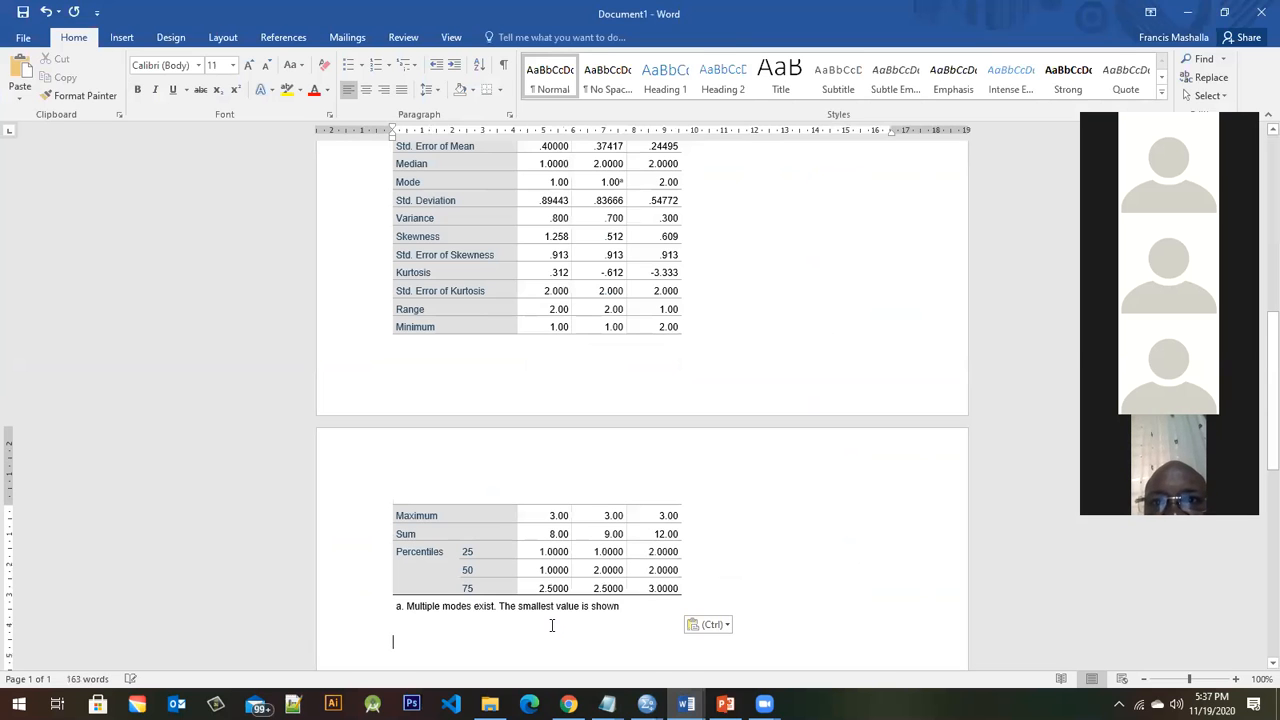
scroll(750, 392, "up", 8)
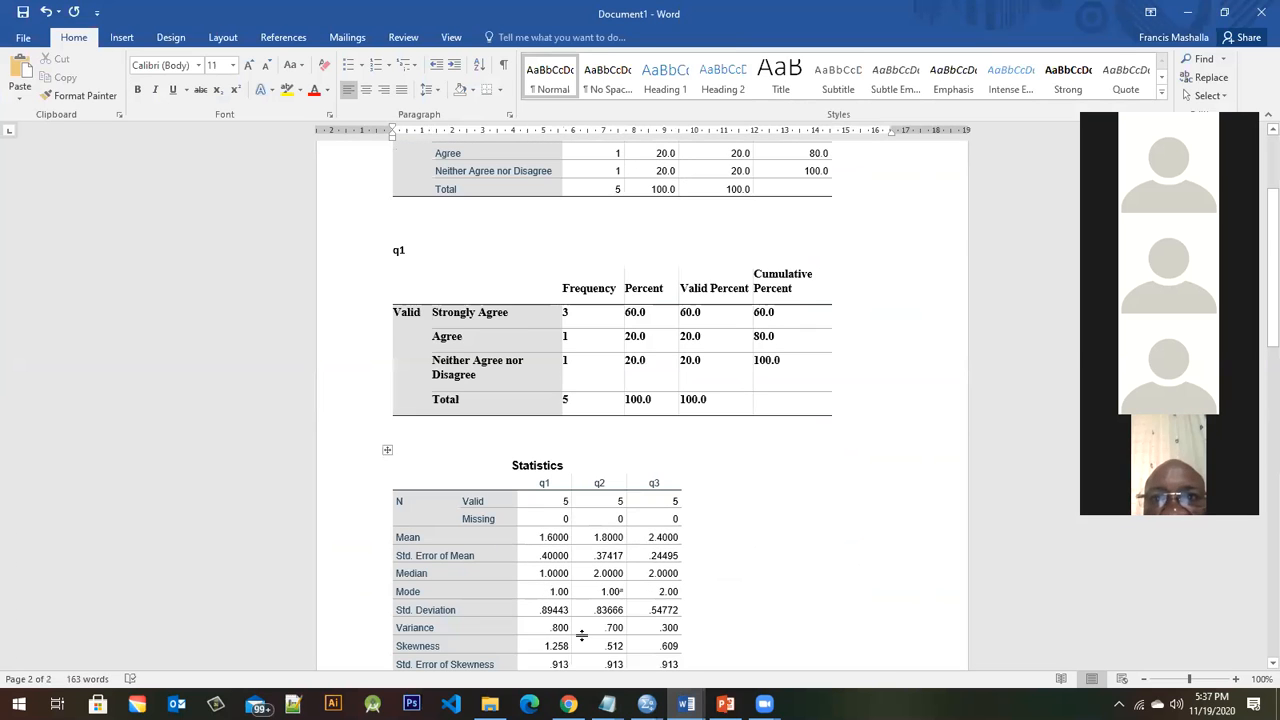
scroll(583, 635, "down", 8)
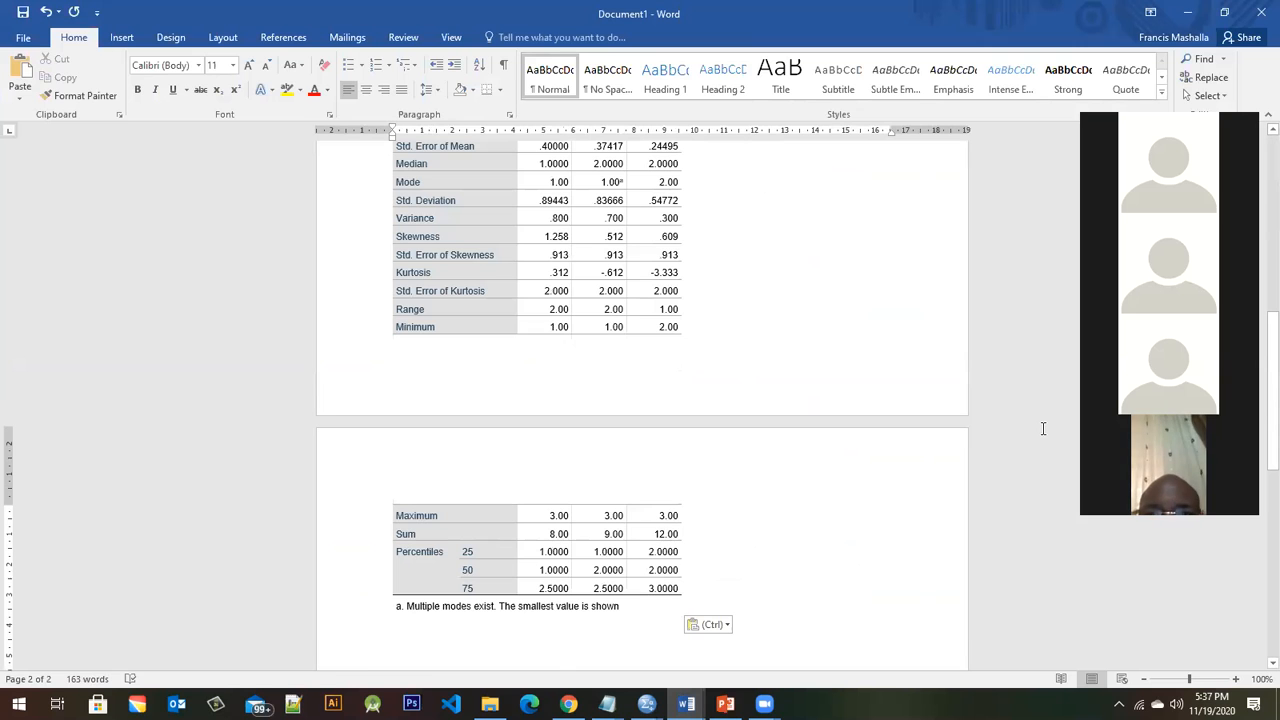
- Switch to the sample questionnaire in Word, check the response scale's numeric codes, and return to the SPSS Data Editor
left_click(1186, 11)
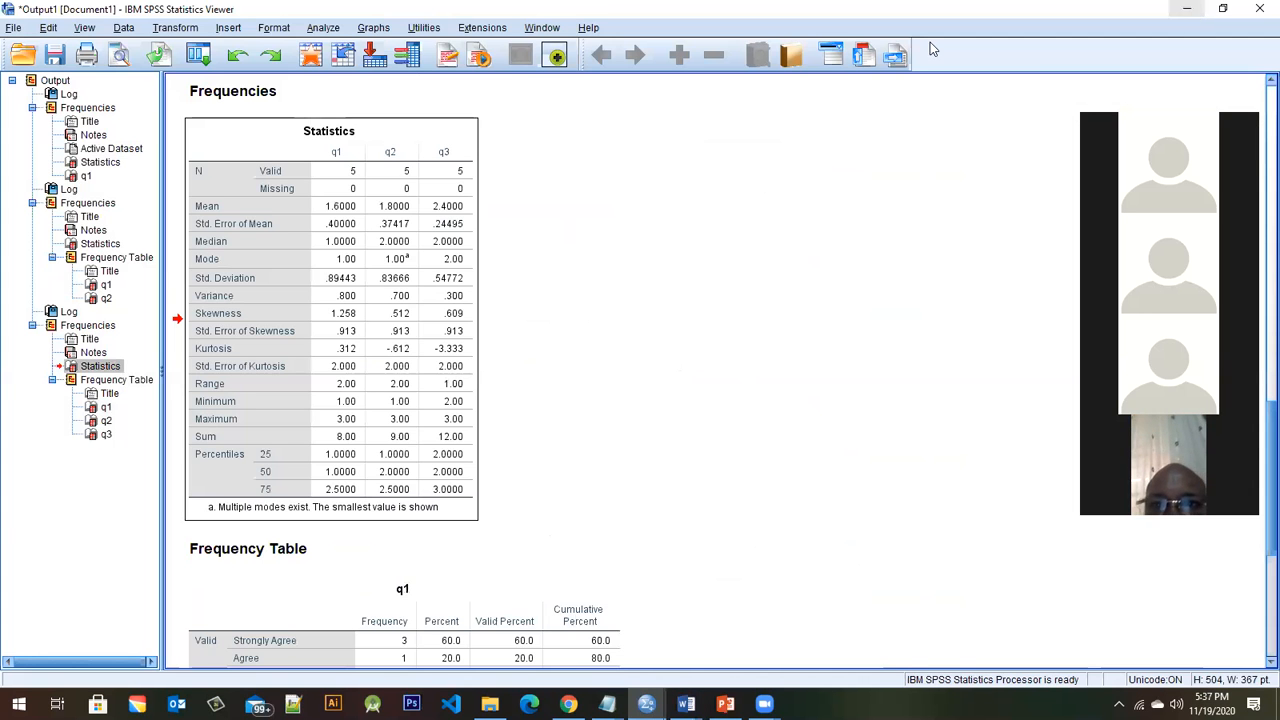
left_click(1186, 9)
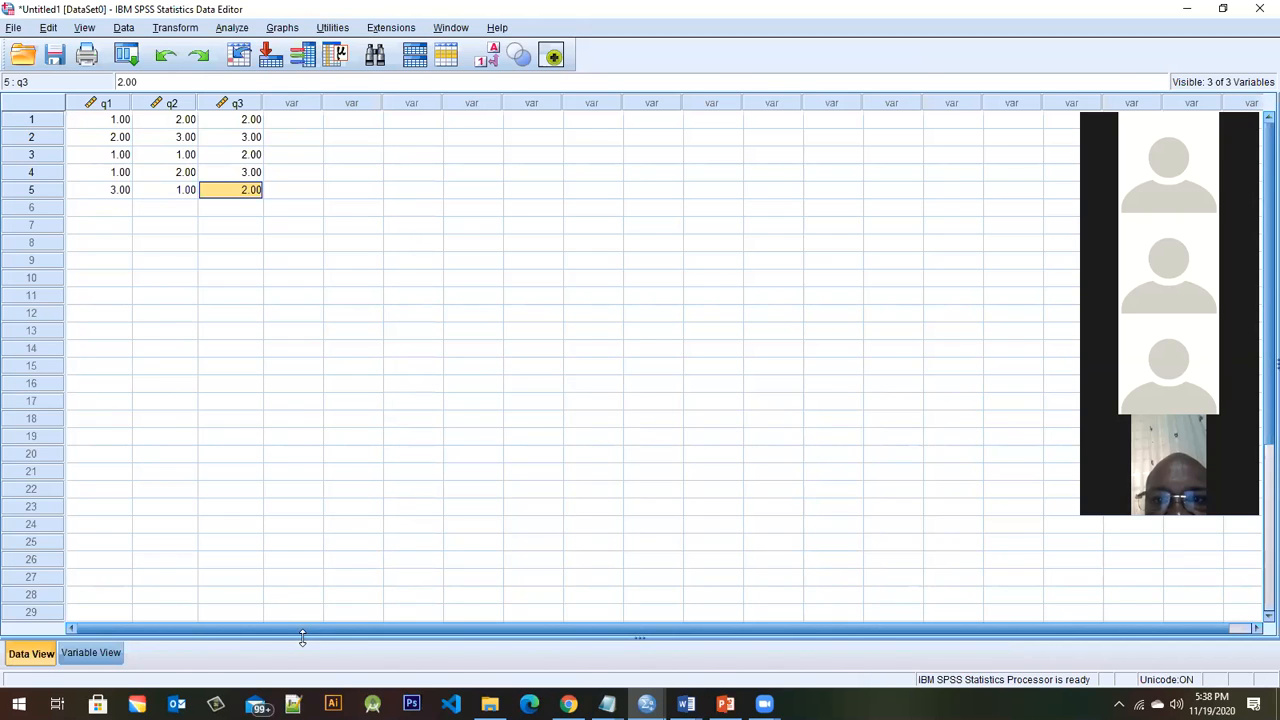
mouse_move(686, 704)
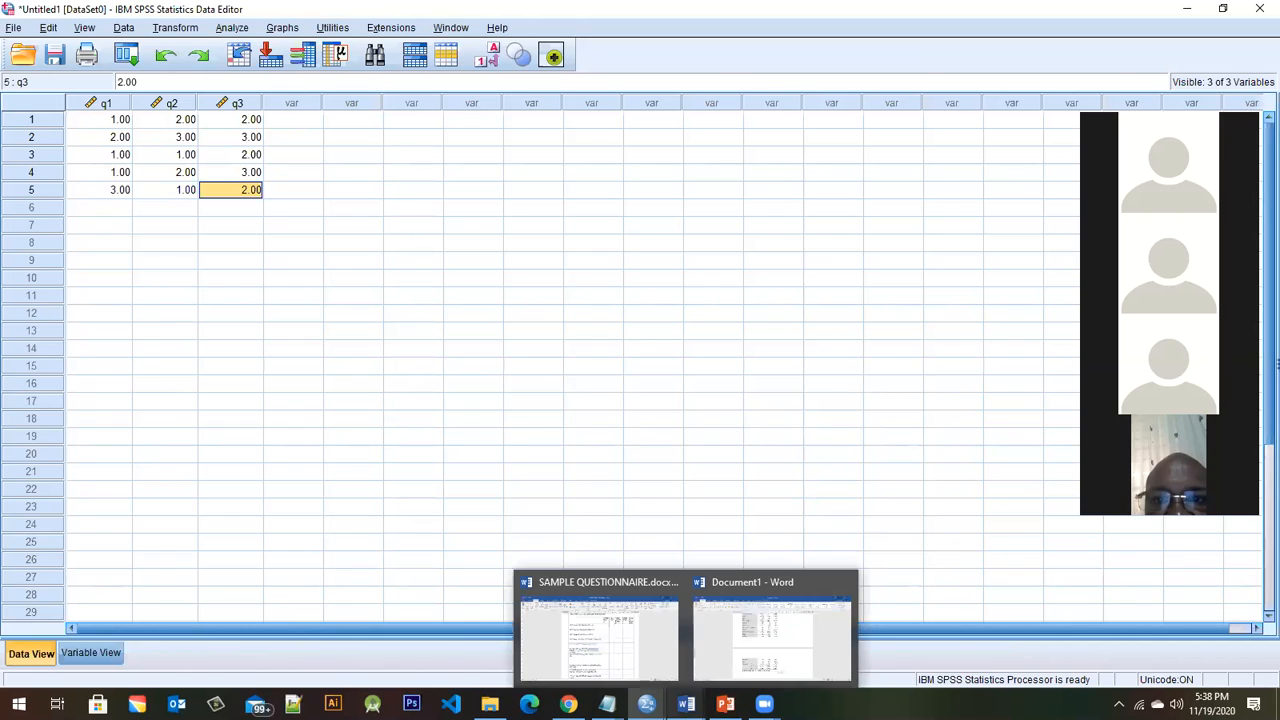
left_click(623, 668)
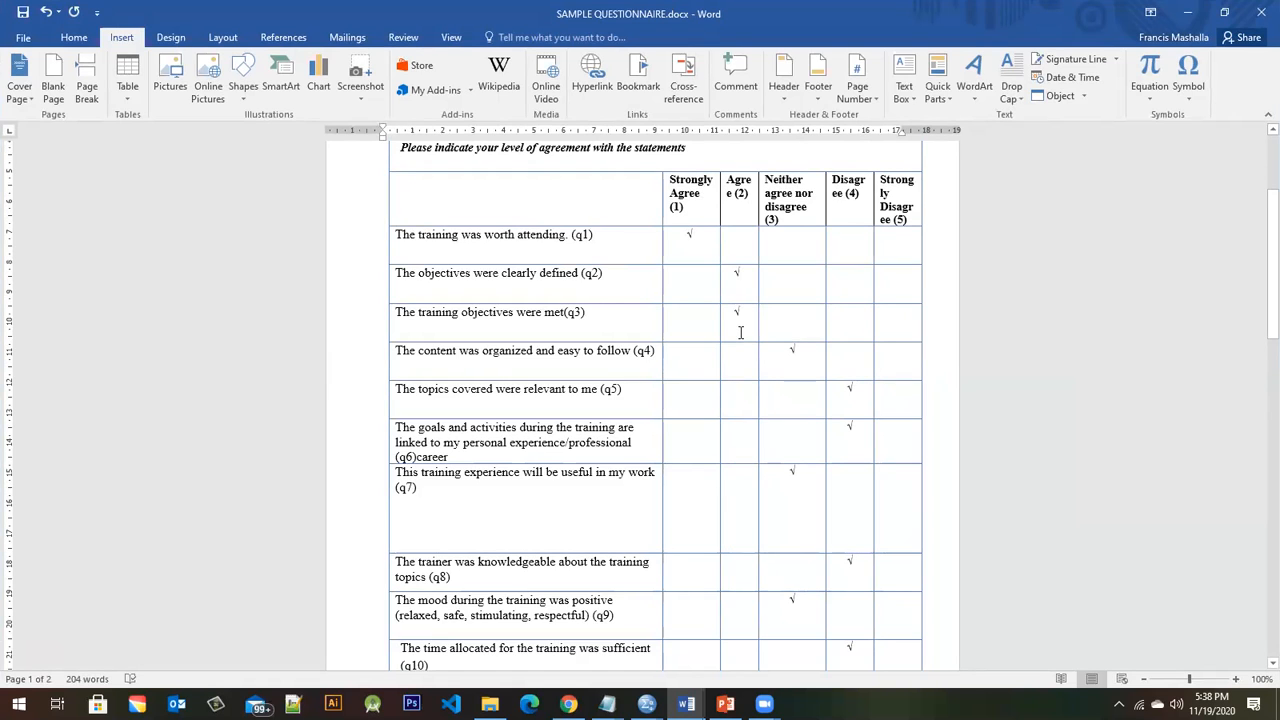
left_click(676, 210)
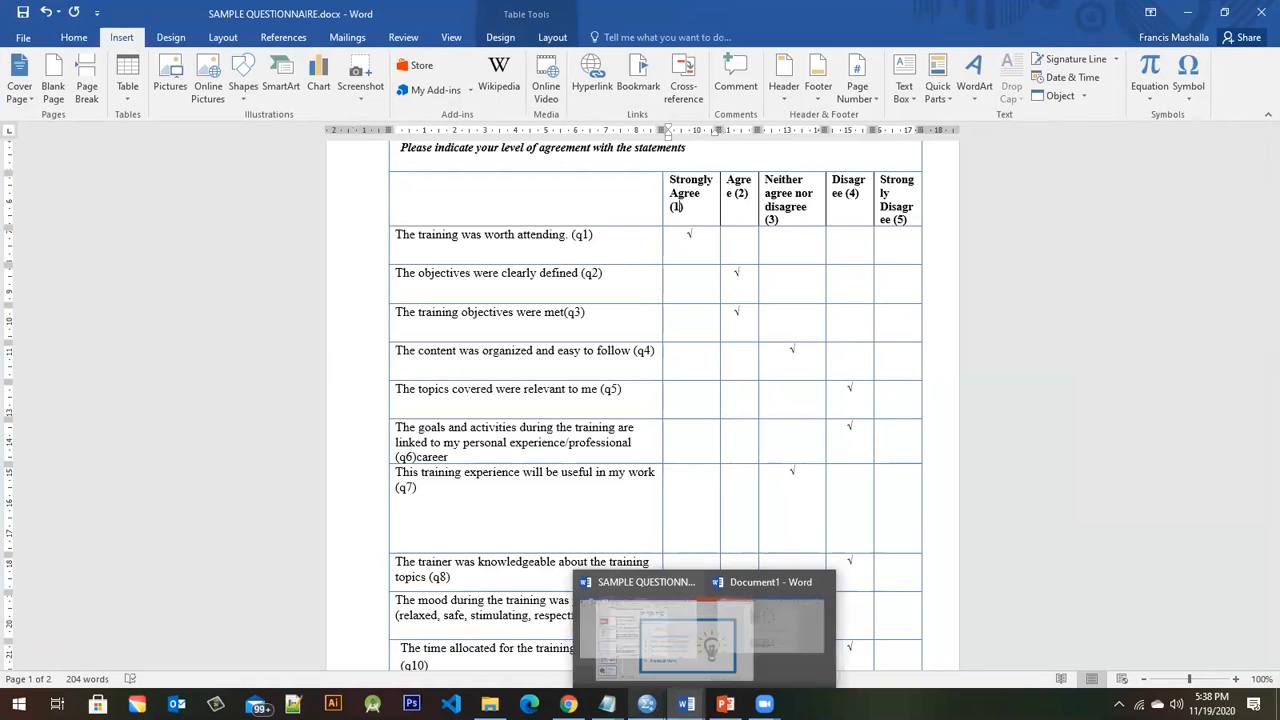
mouse_move(646, 704)
left_click(568, 627)
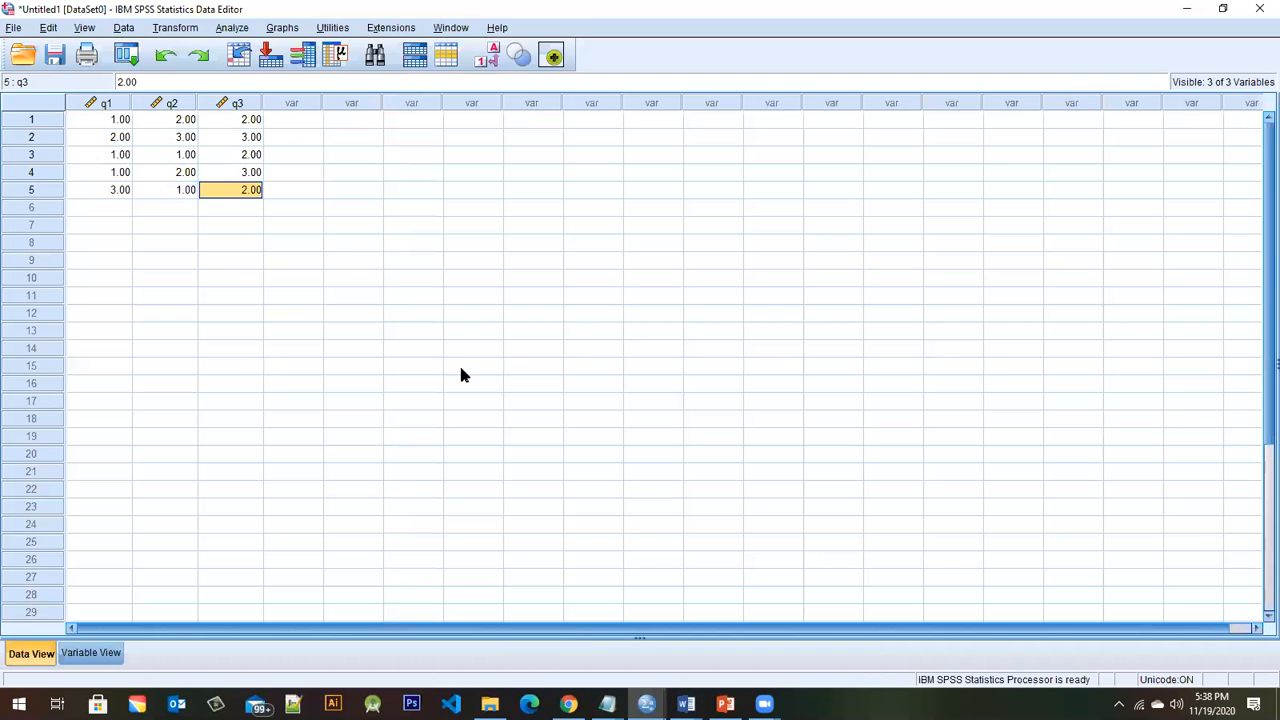
- Open the value labels of q1 from the variable definitions
left_click(91, 653)
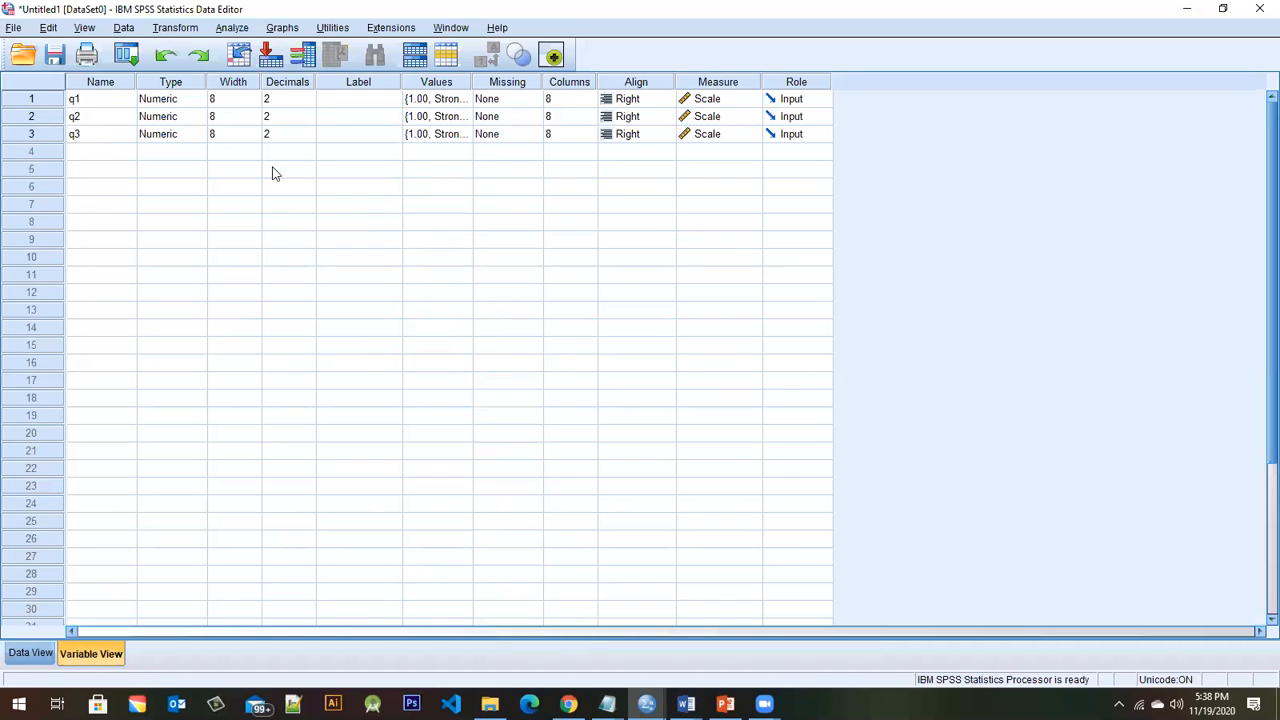
left_click(450, 100)
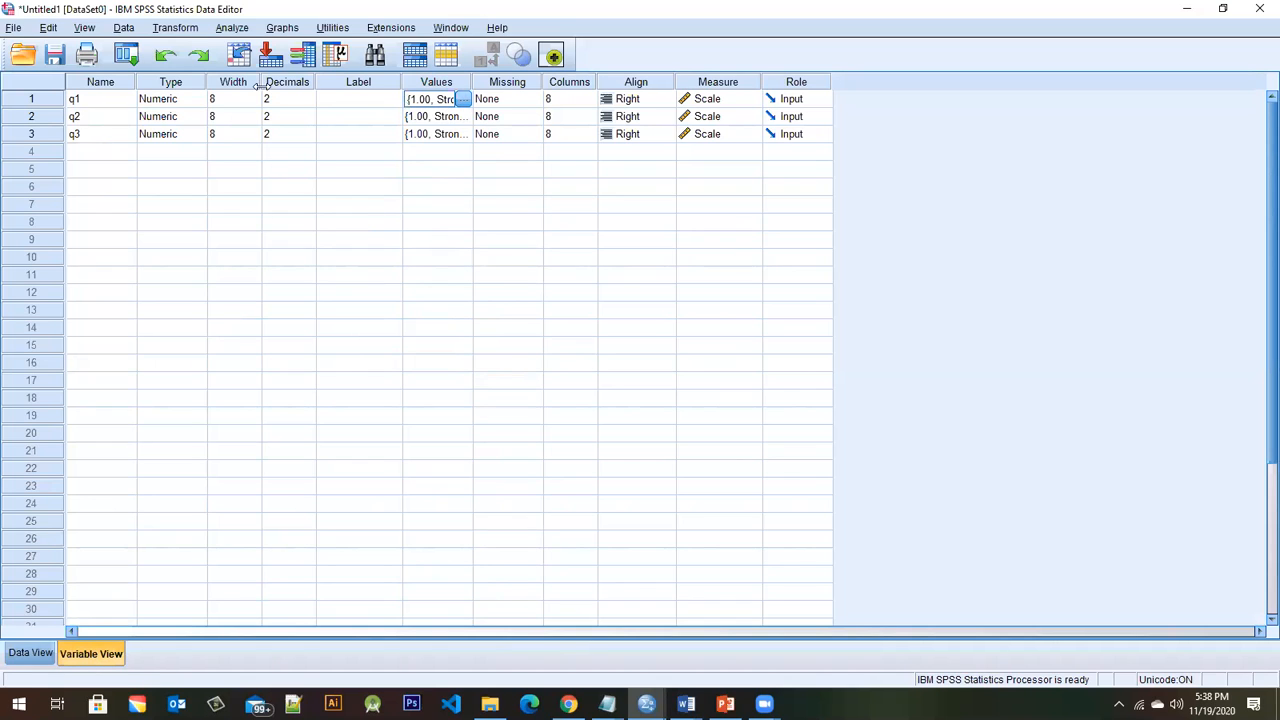
left_click(462, 99)
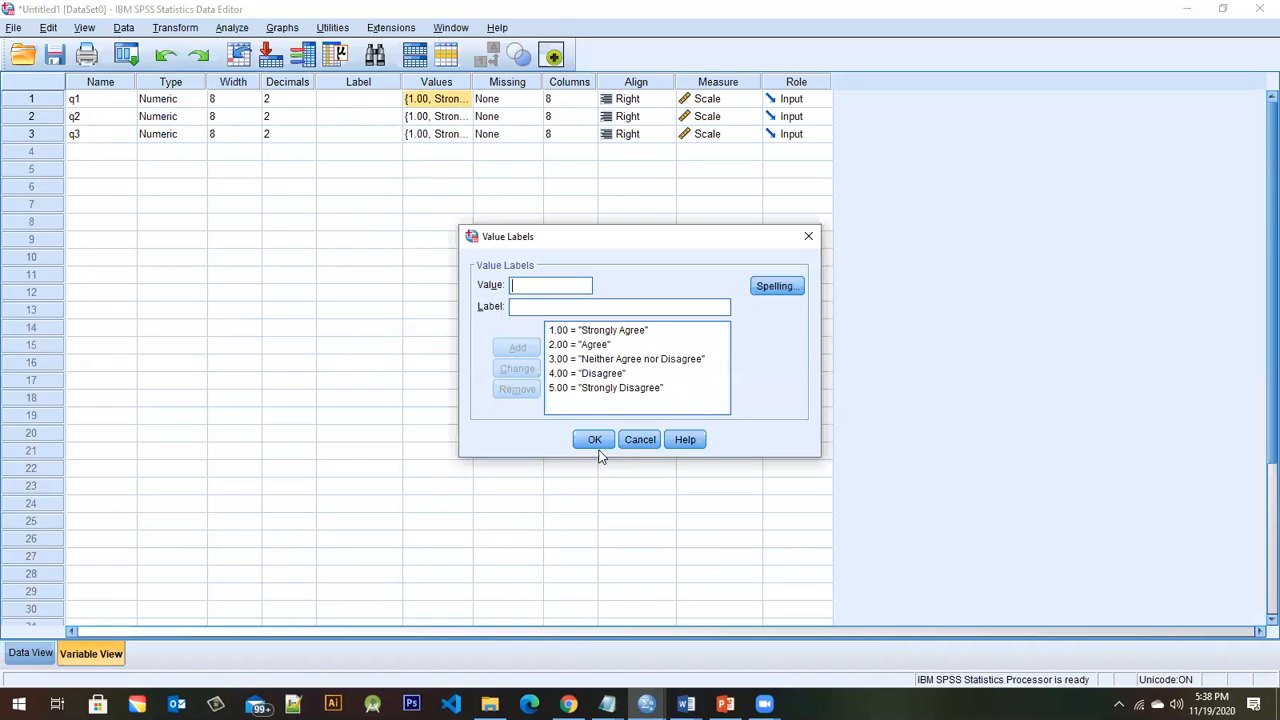
- Try to change the value of q1's Strongly Agree label to 5
left_click(557, 334)
left_click(518, 287)
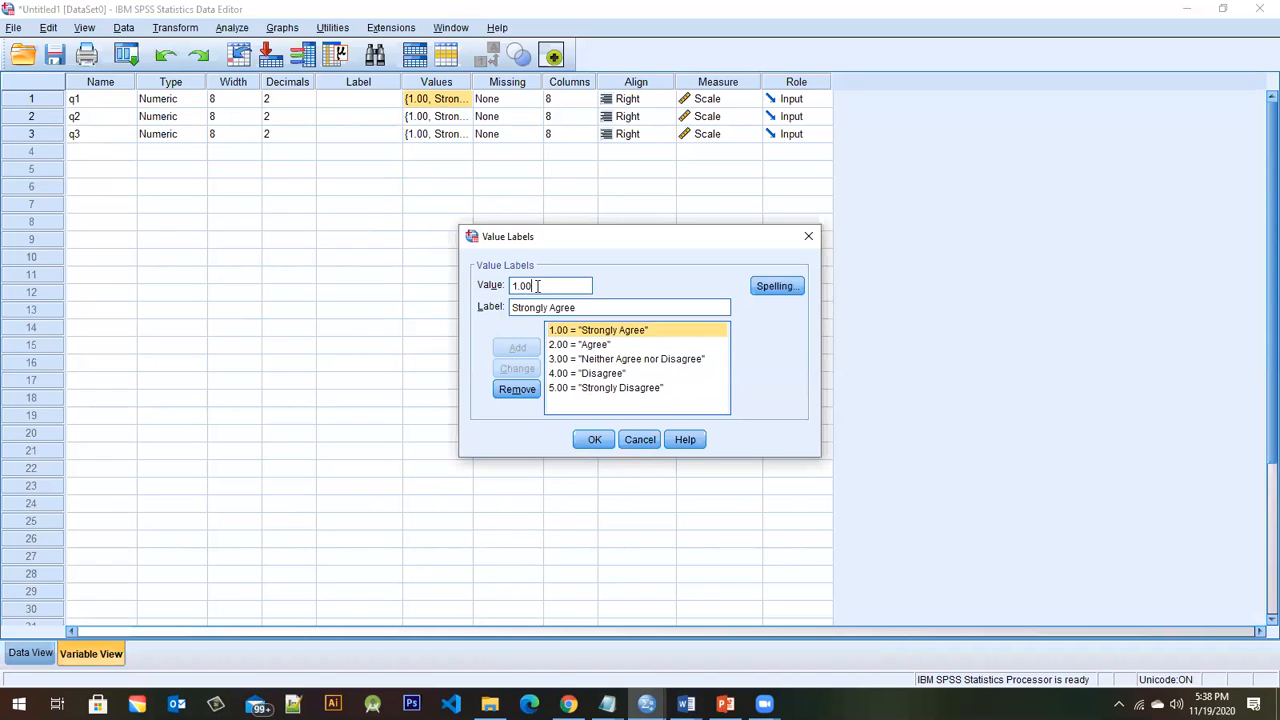
key("BackSpace")
key("BackSpace")
key("BackSpace")
key("BackSpace")
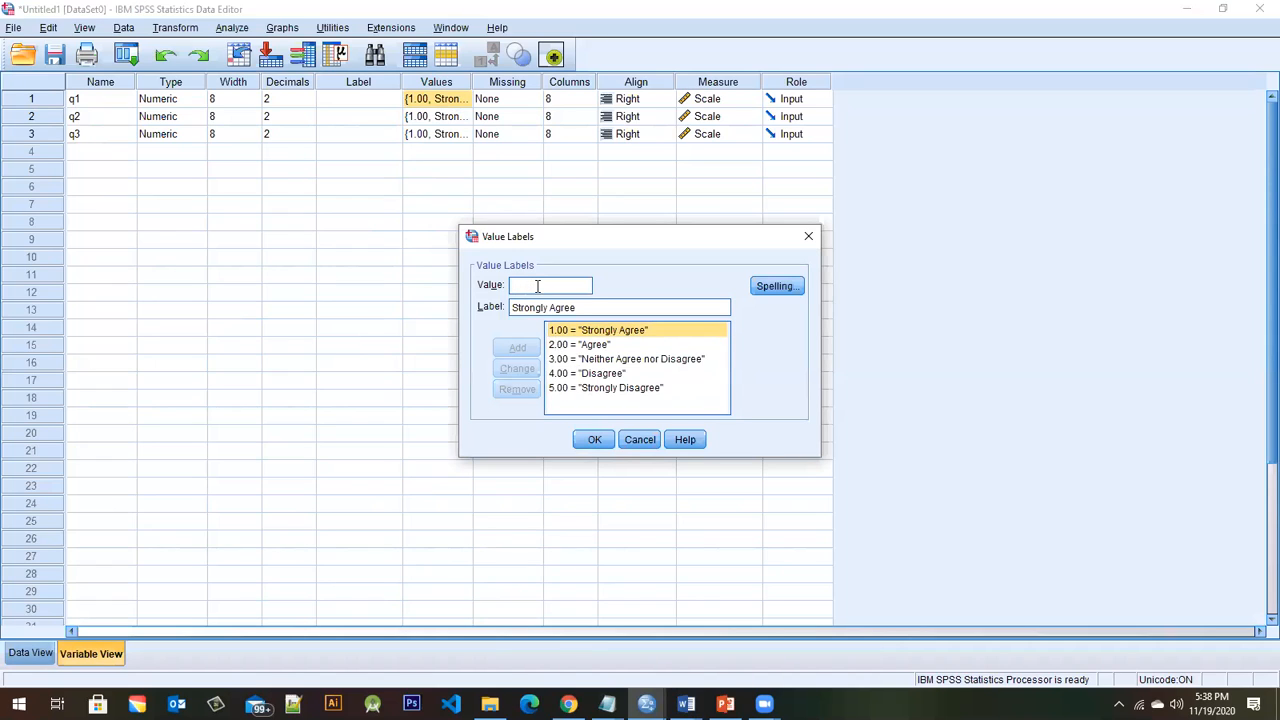
type("5")
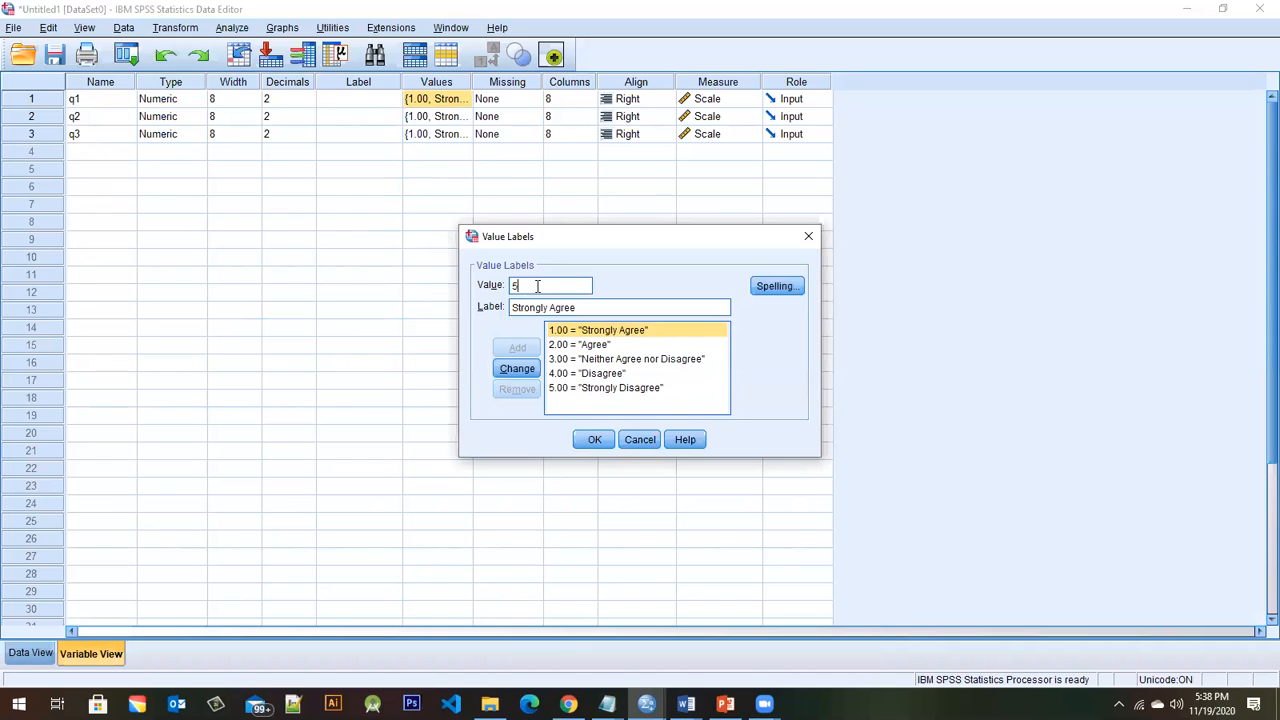
left_click(516, 369)
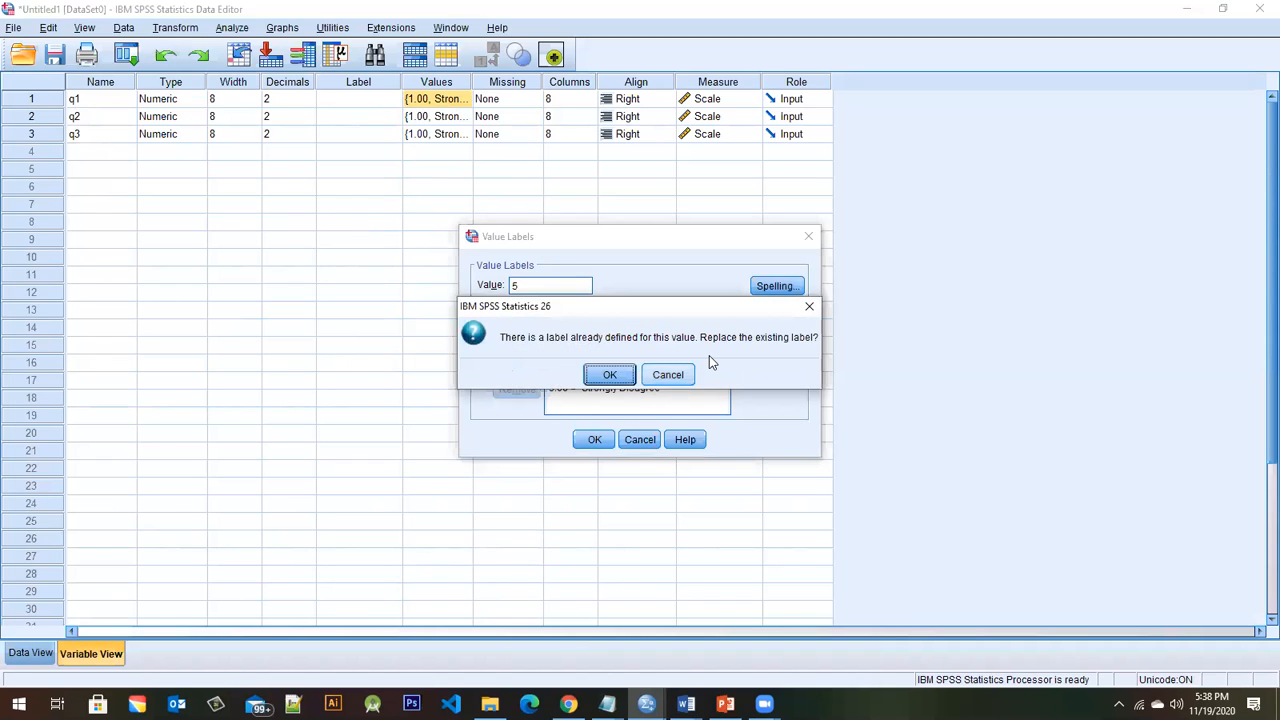
left_click(809, 306)
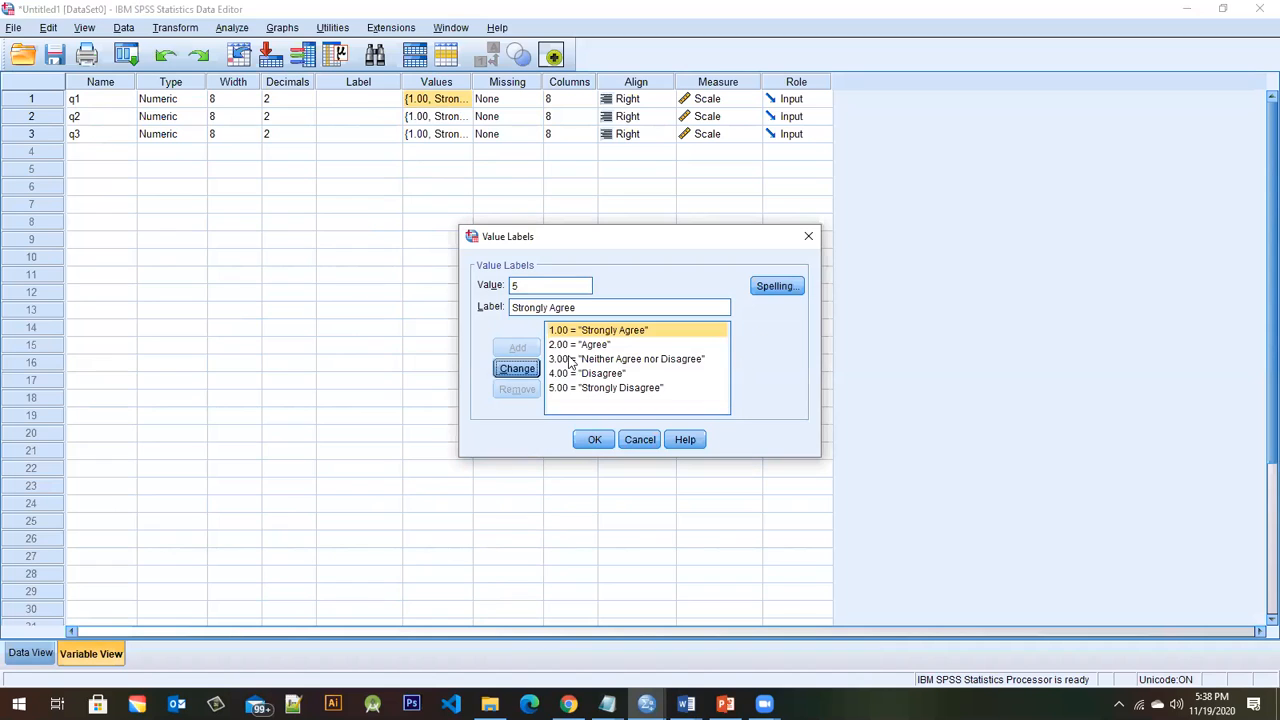
- Set the value back to 1 and remove the Strongly Agree entry from q1's value labels
left_click(519, 288)
key("BackSpace")
type("1")
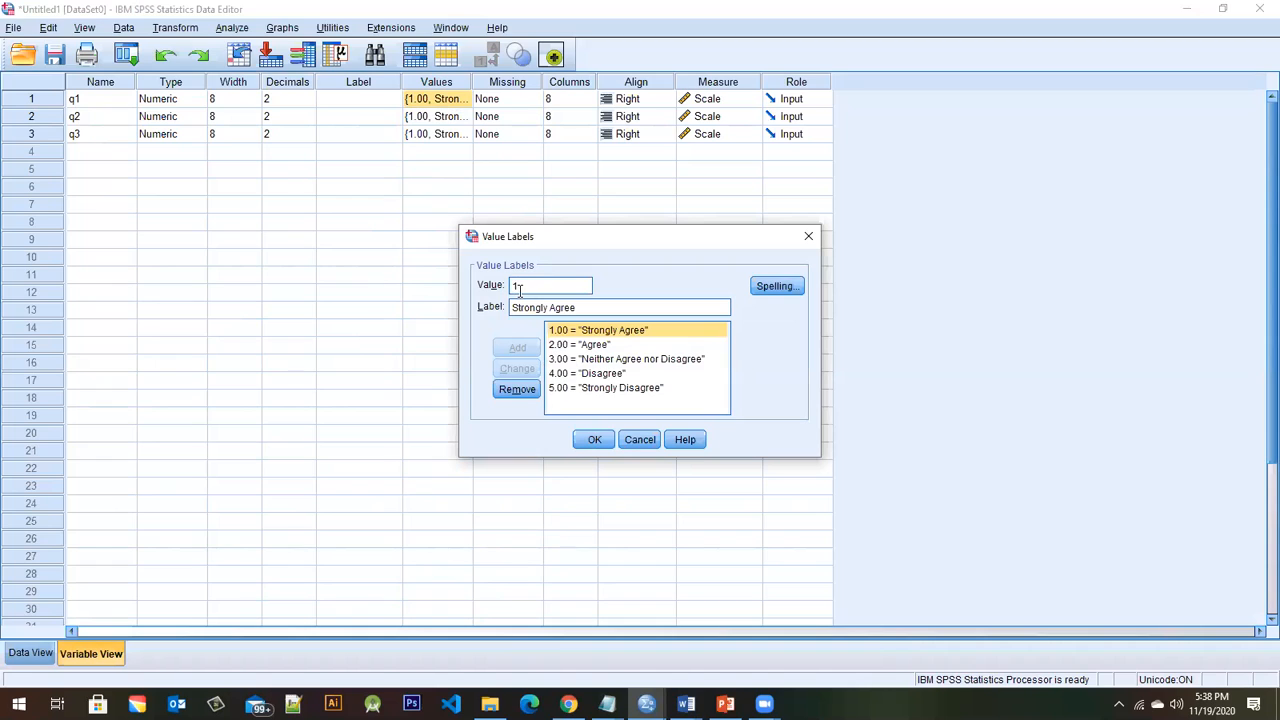
left_click(517, 390)
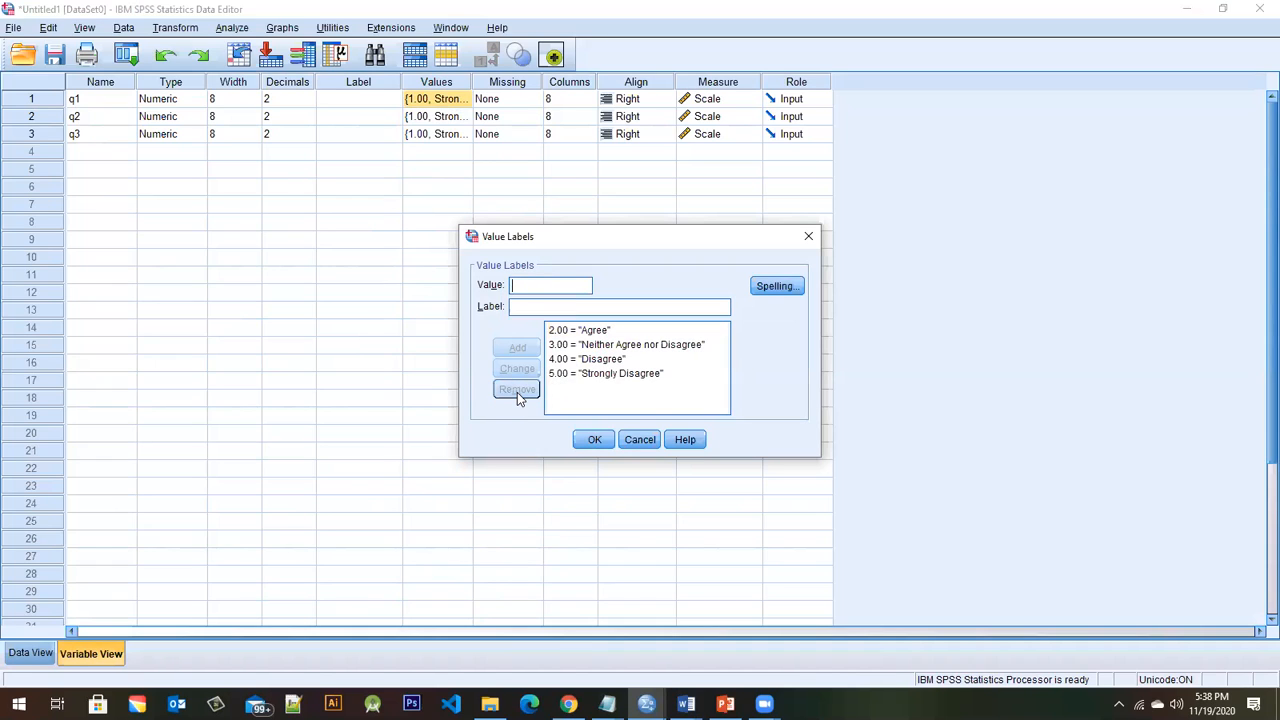
- Change the value of the "Strongly Disagree" label to 6 in q1's value labels
left_click(637, 372)
left_click(540, 286)
key("BackSpace")
key("BackSpace")
key("BackSpace")
key("BackSpace")
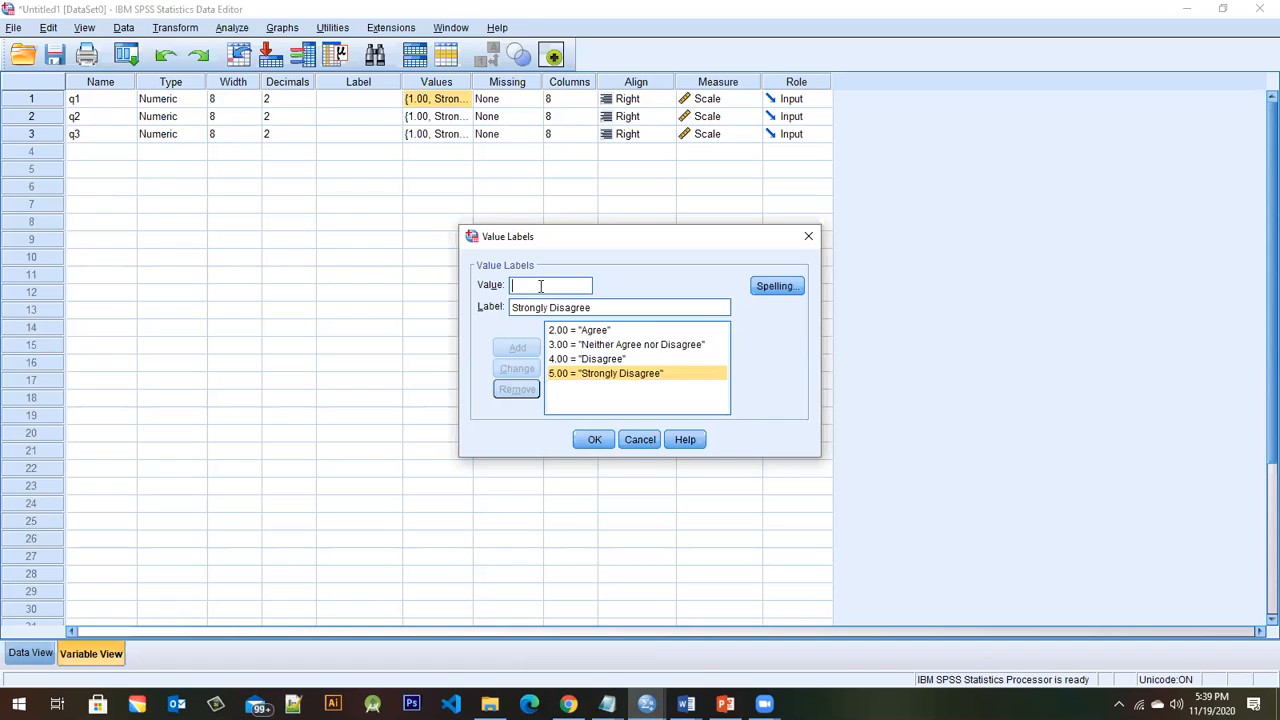
type("6")
left_click(517, 368)
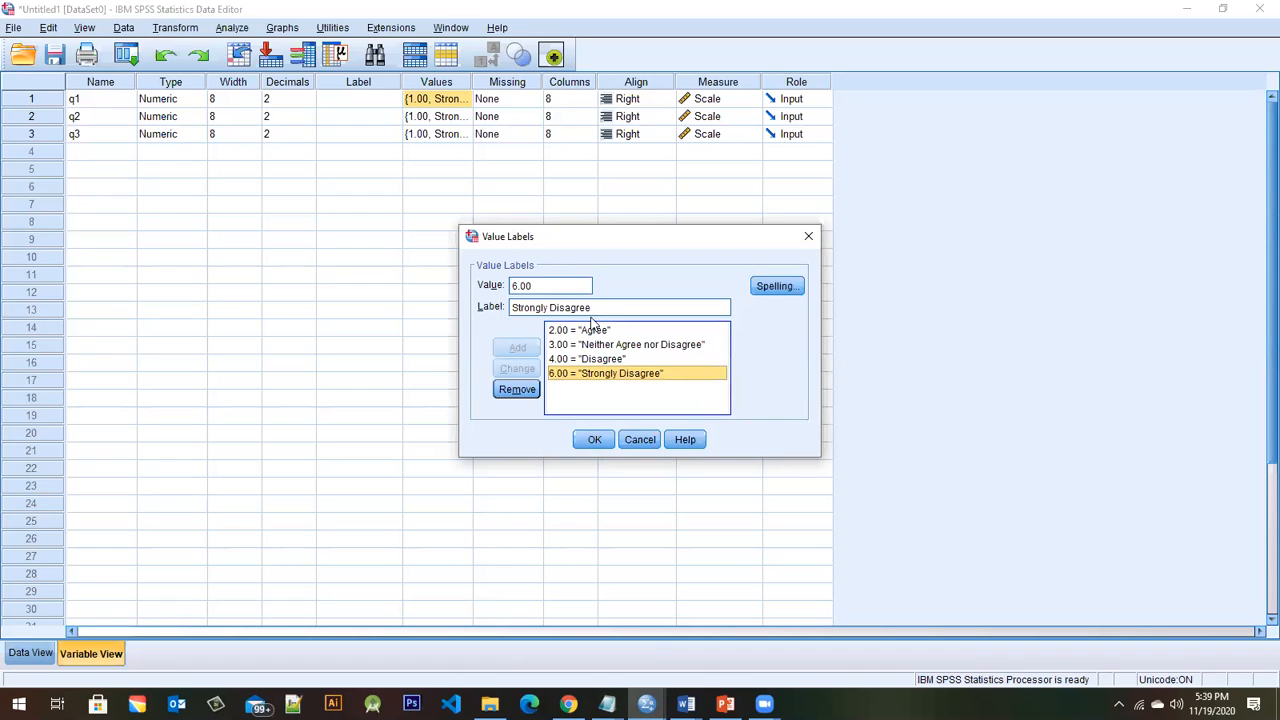
- Add a value label to q1 that assigns "Strongly Agree" to the value 5
left_click(547, 286)
key("BackSpace")
key("BackSpace")
key("BackSpace")
key("BackSpace")
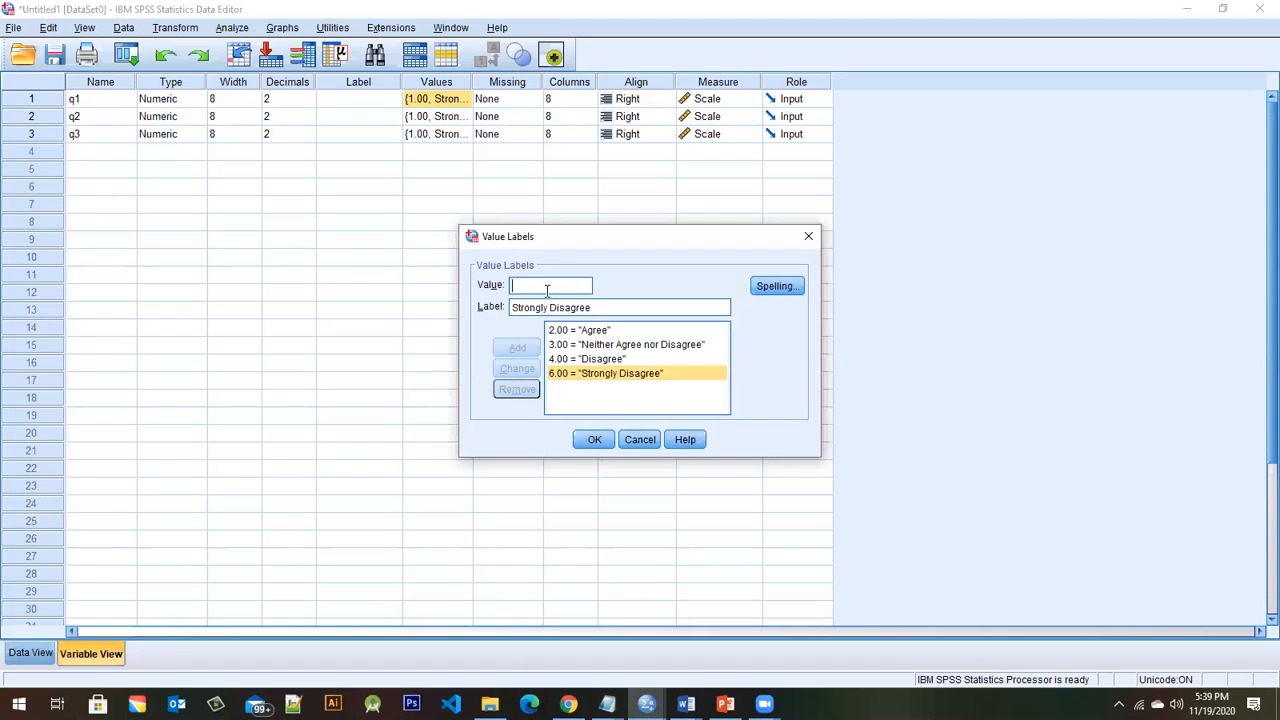
type("1")
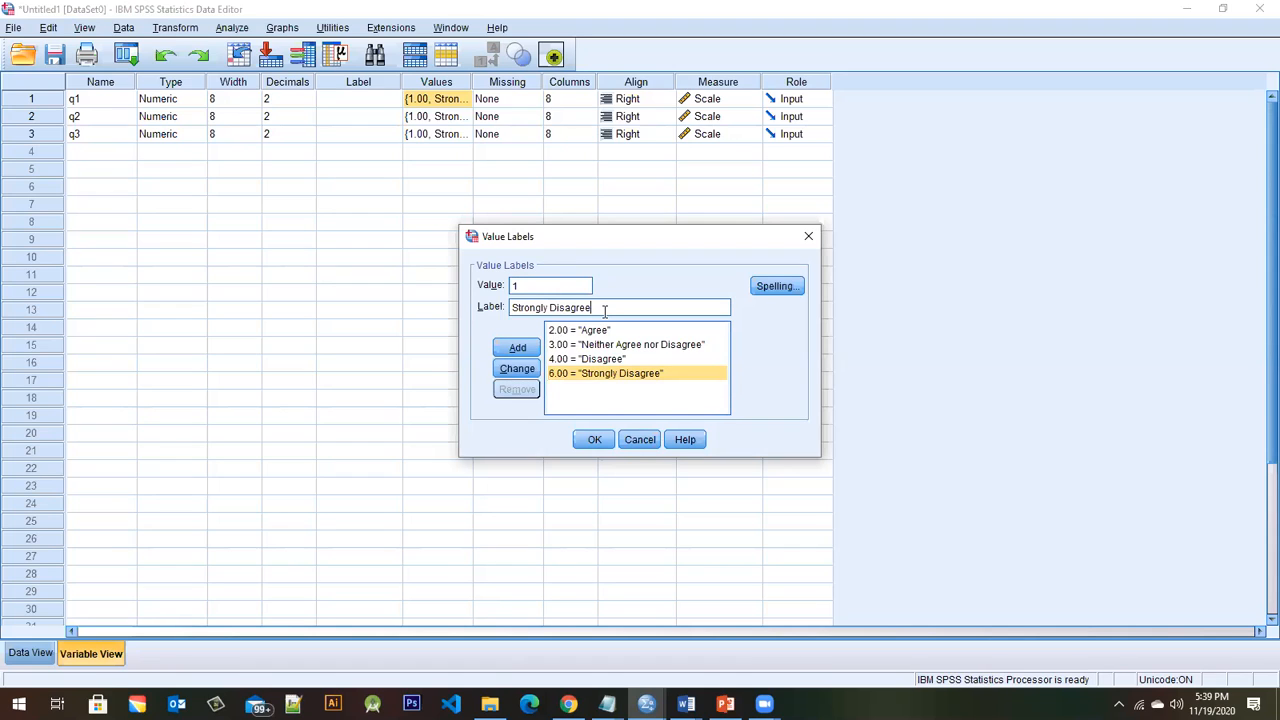
key("BackSpace")
key("BackSpace")
key("BackSpace")
key("BackSpace")
key("BackSpace")
key("BackSpace")
left_click(540, 286)
key("BackSpace")
type("5")
key("BackSpace")
key("BackSpace")
type("Agree")
left_click(517, 349)
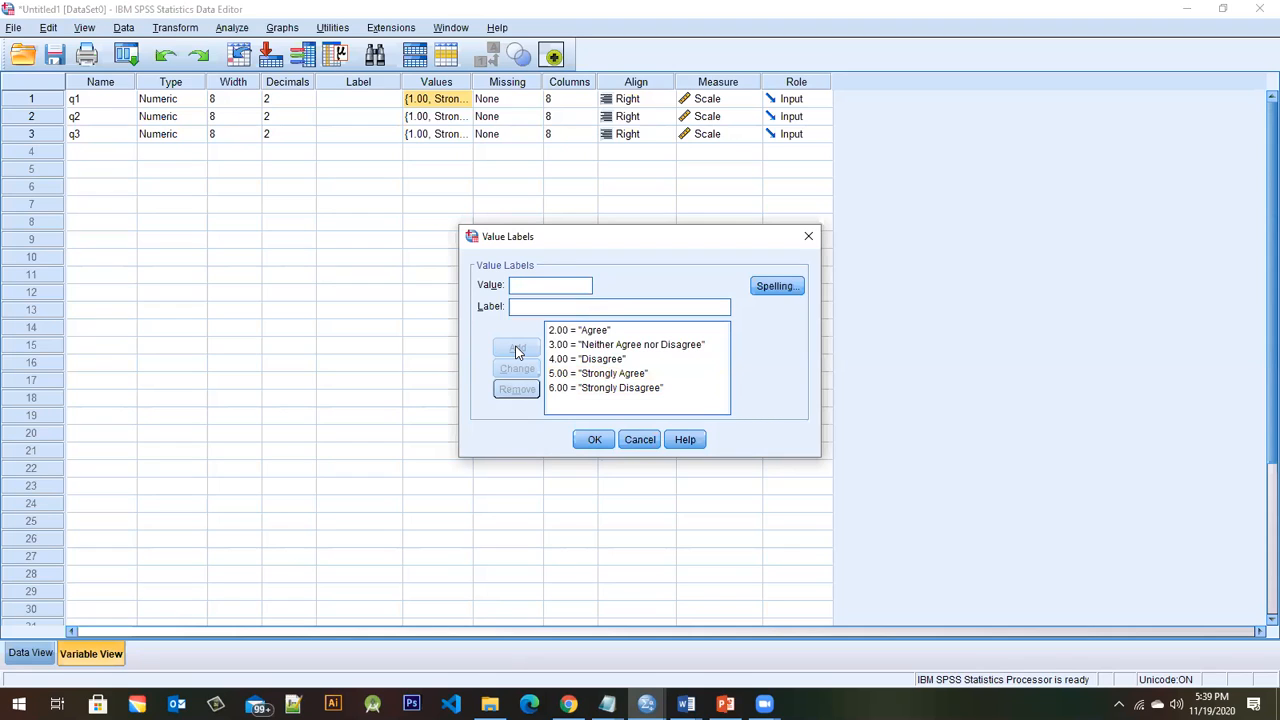
- Change the value of q1's "Strongly Disagree" label to 1
left_click(601, 392)
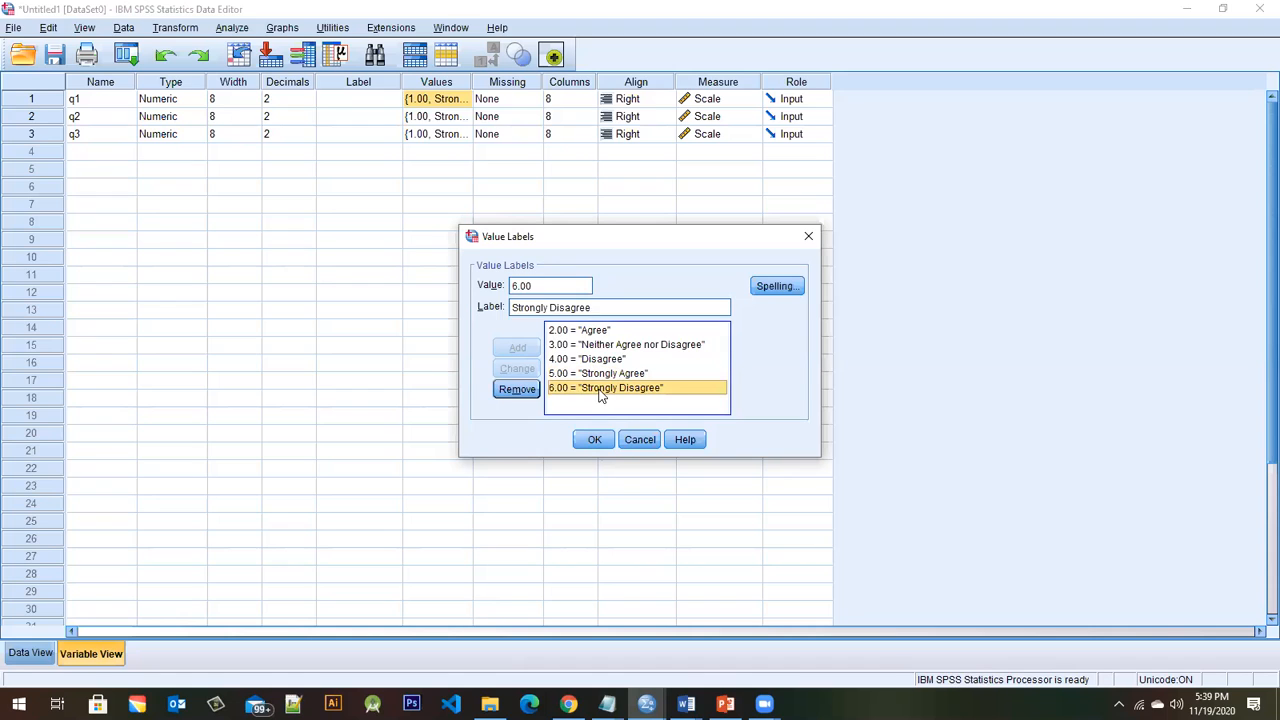
left_click(543, 285)
key("BackSpace")
key("BackSpace")
key("BackSpace")
key("BackSpace")
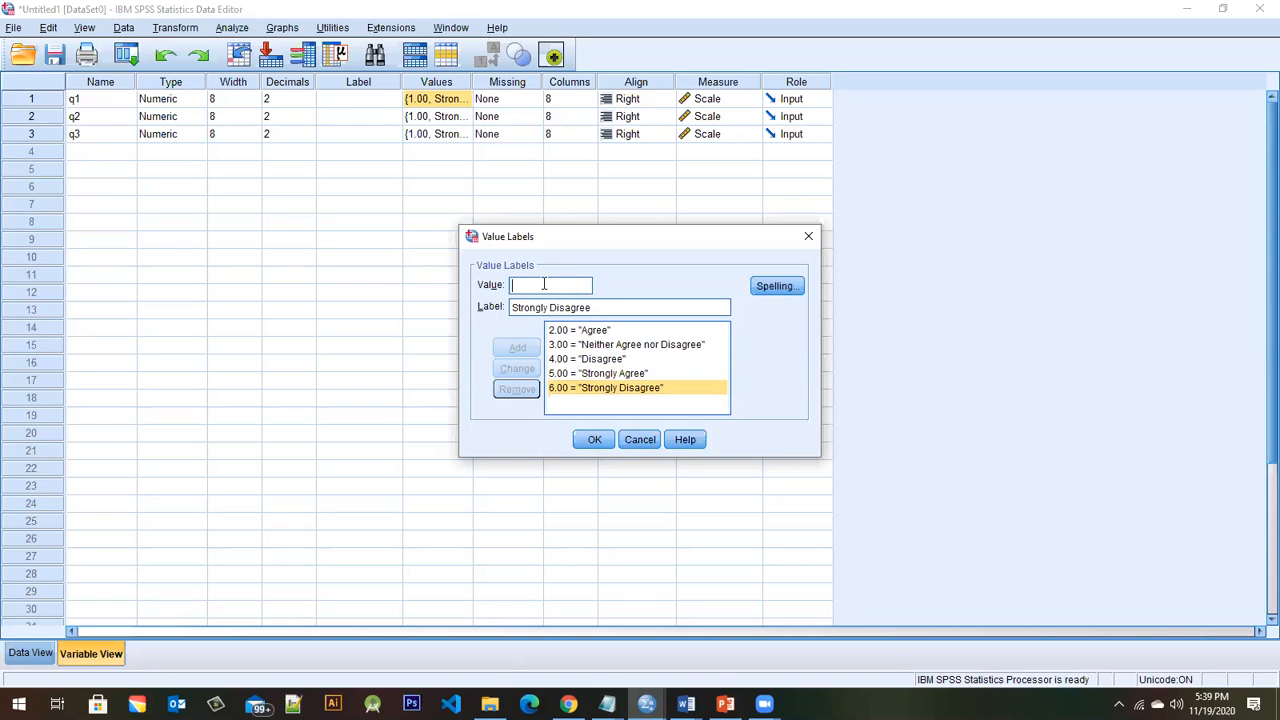
type("1")
left_click(517, 368)
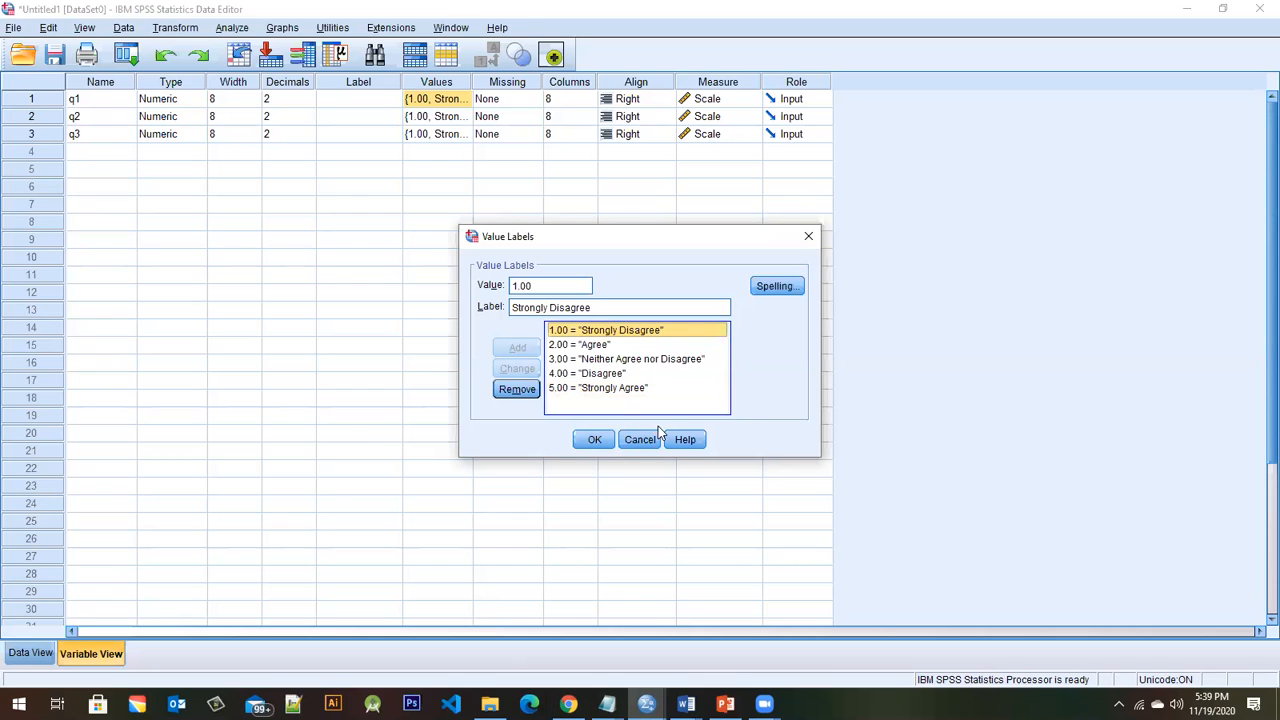
- Change q1's "Disagree" label to the value 21, declining to replace the existing label for value 2
left_click(601, 374)
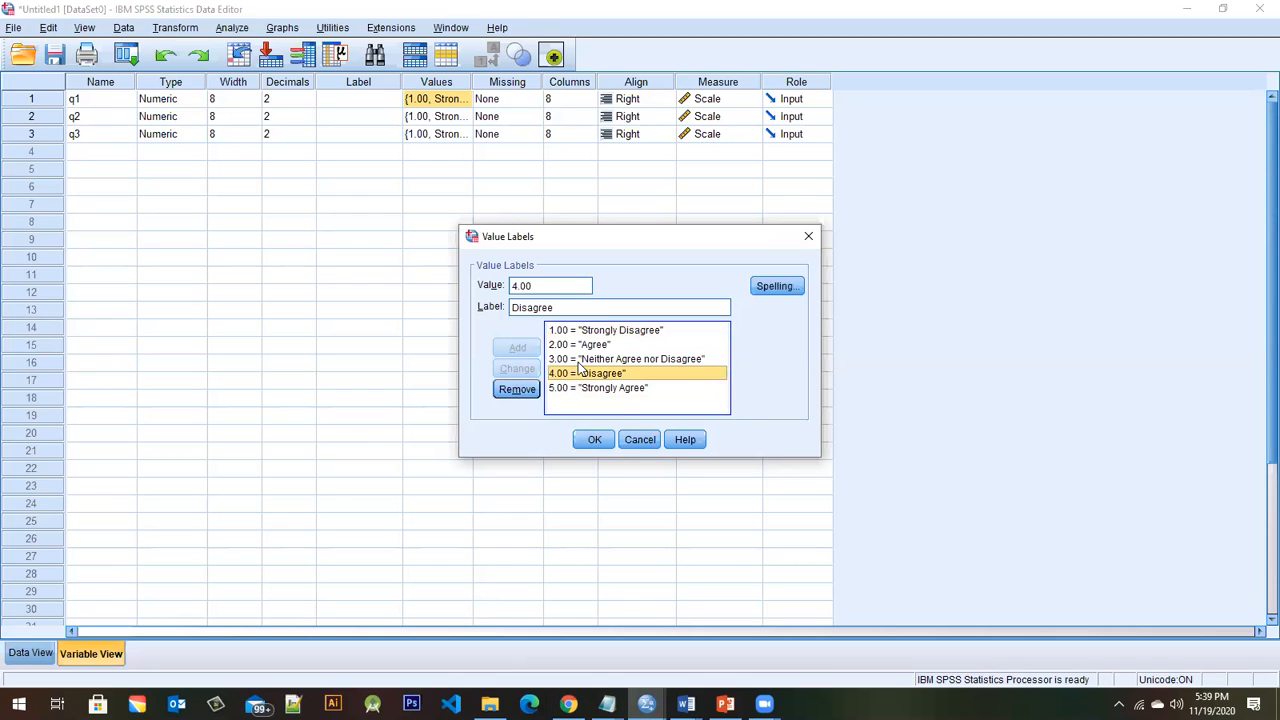
left_click(536, 288)
key("BackSpace")
key("BackSpace")
key("BackSpace")
key("BackSpace")
type("2")
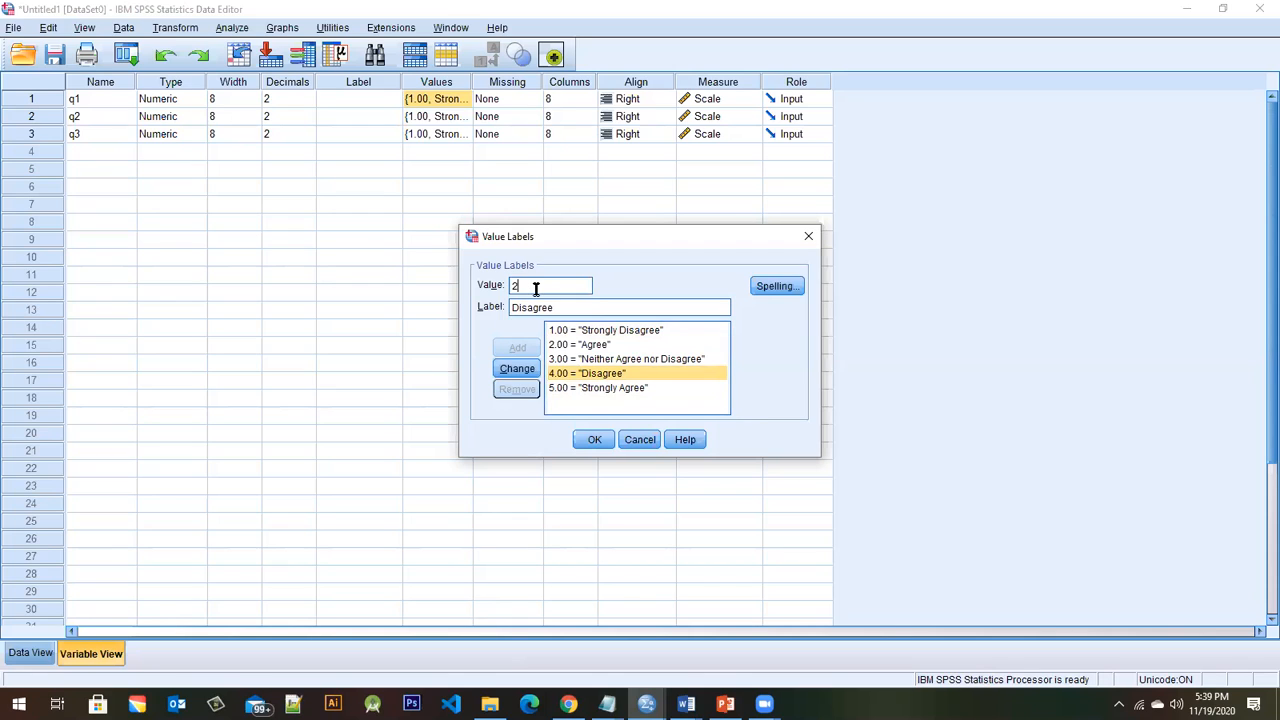
left_click(520, 370)
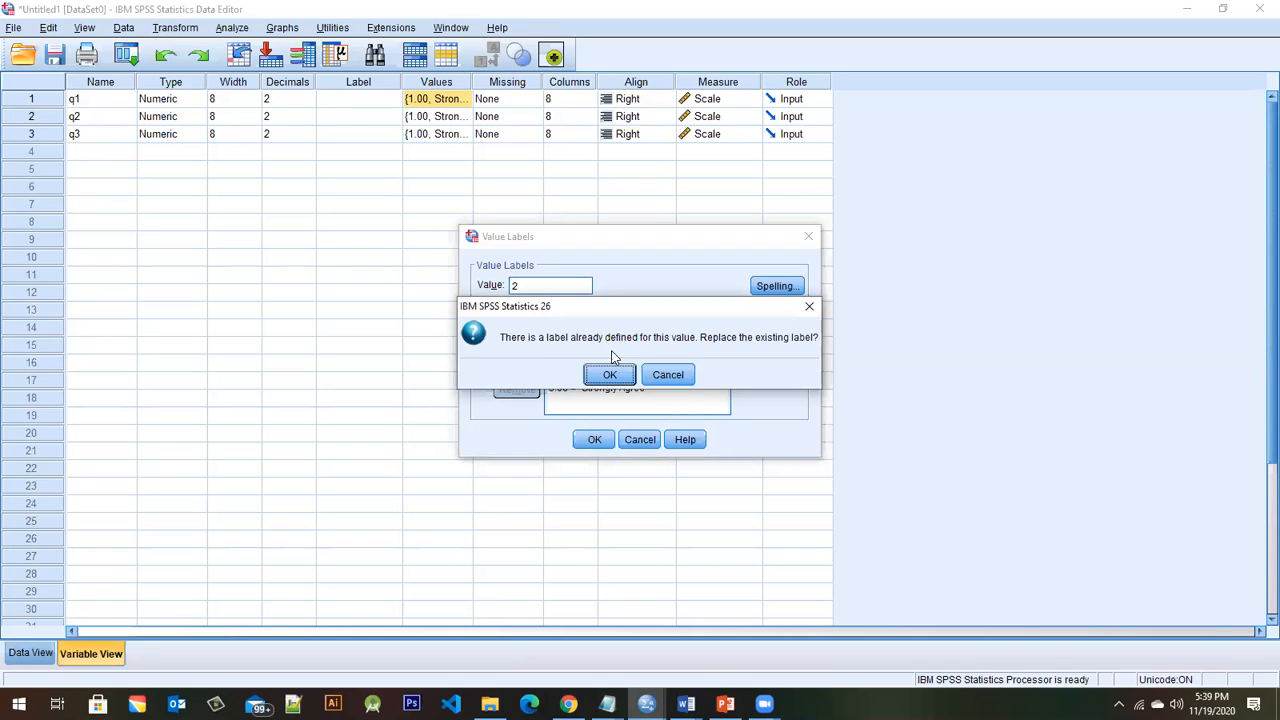
left_click(670, 374)
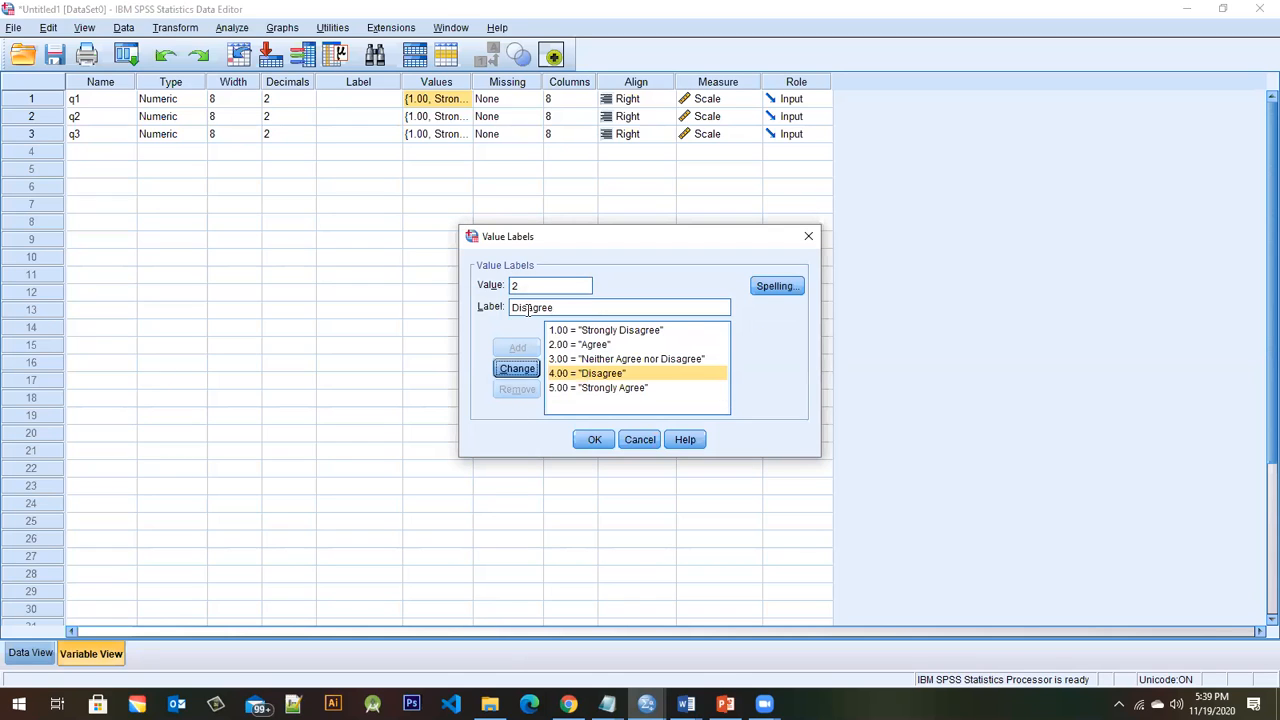
left_click(530, 287)
type("1")
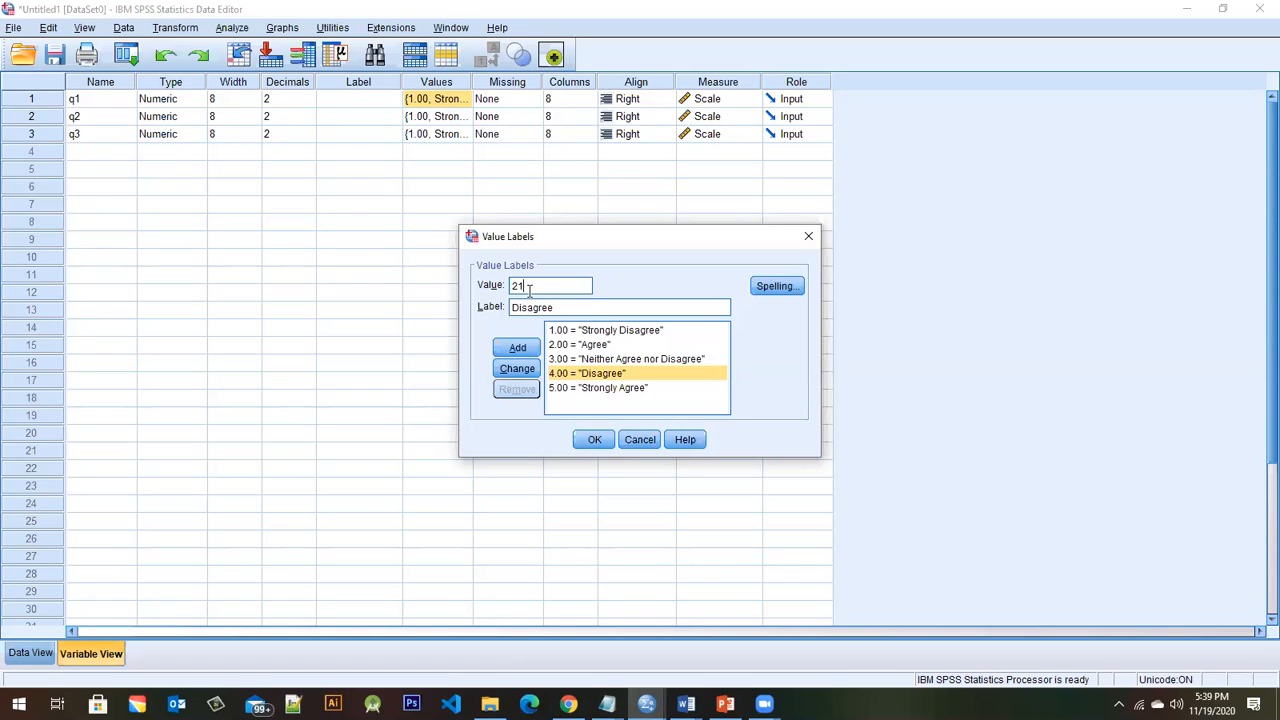
left_click(517, 369)
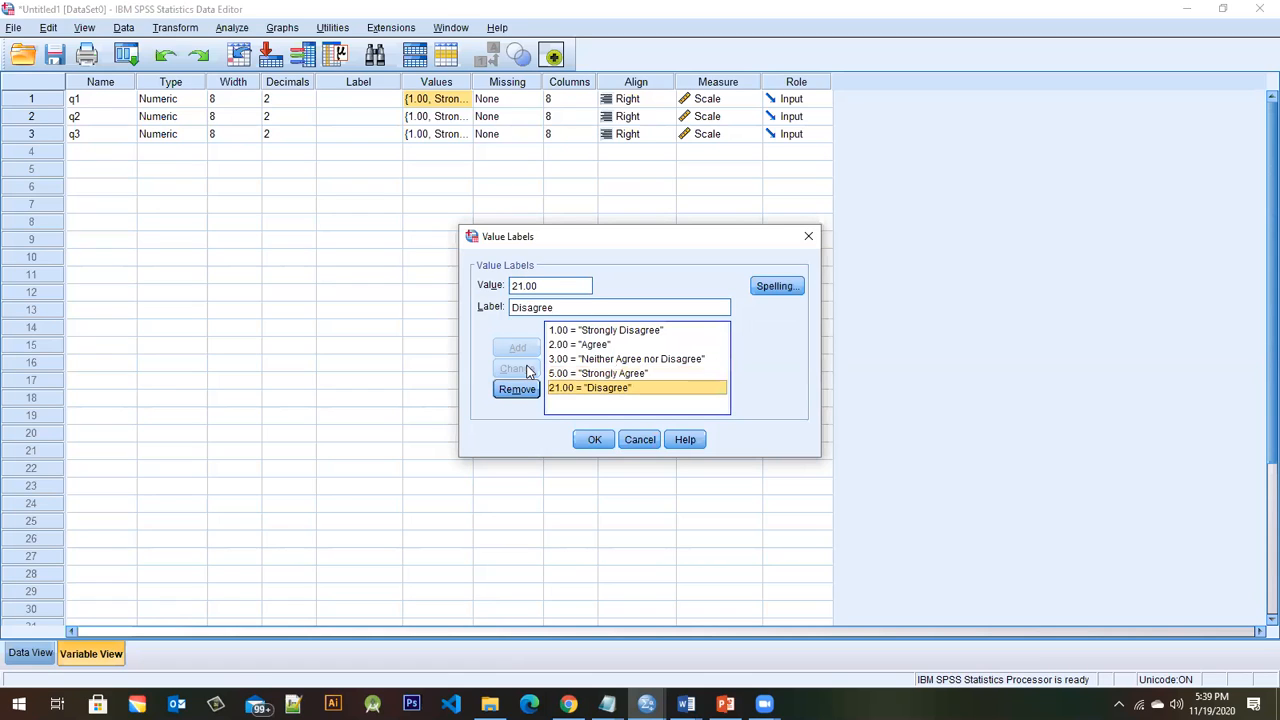
- Change the value of q1's "Agree" label to 4
left_click(588, 346)
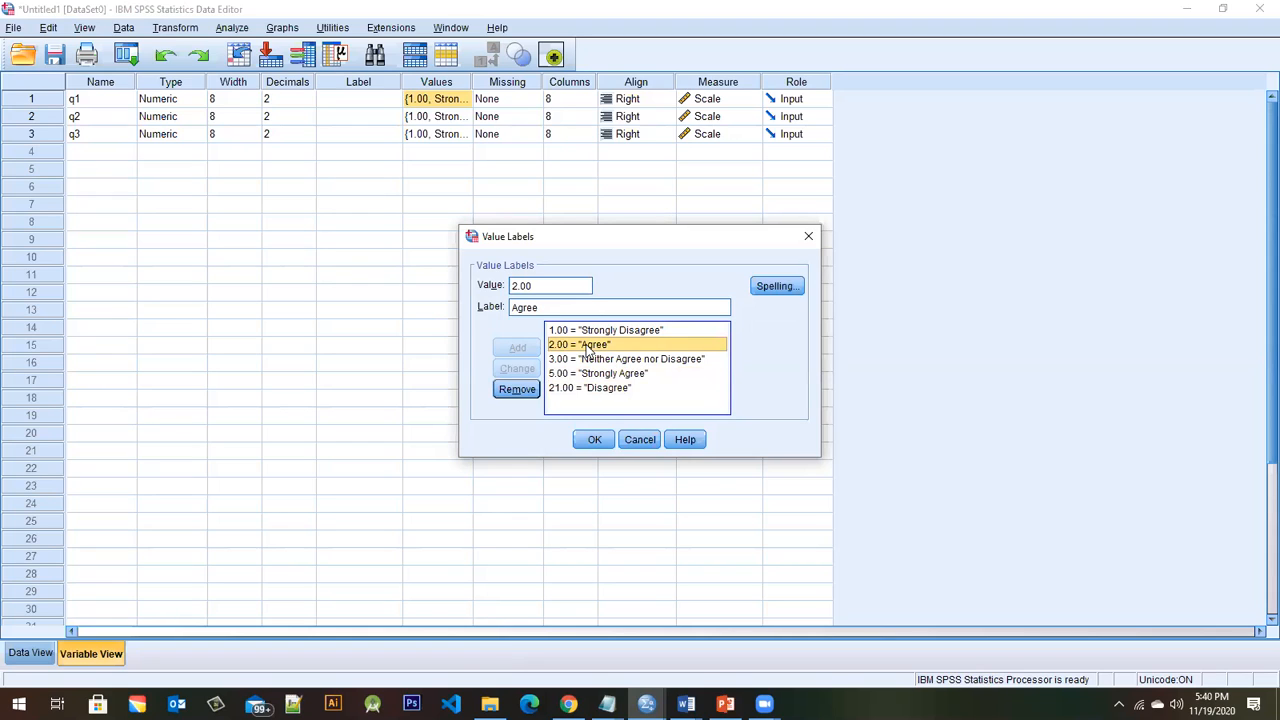
left_click(550, 287)
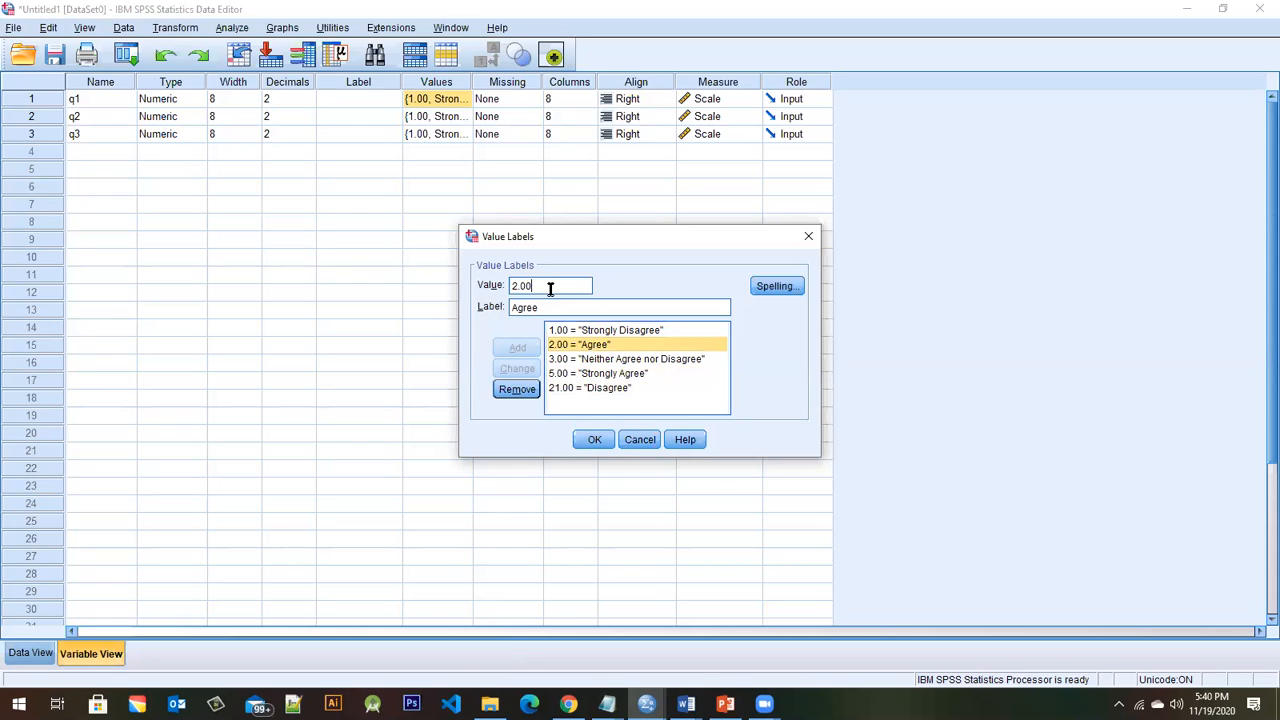
key("BackSpace")
key("BackSpace")
key("BackSpace")
key("BackSpace")
type("4")
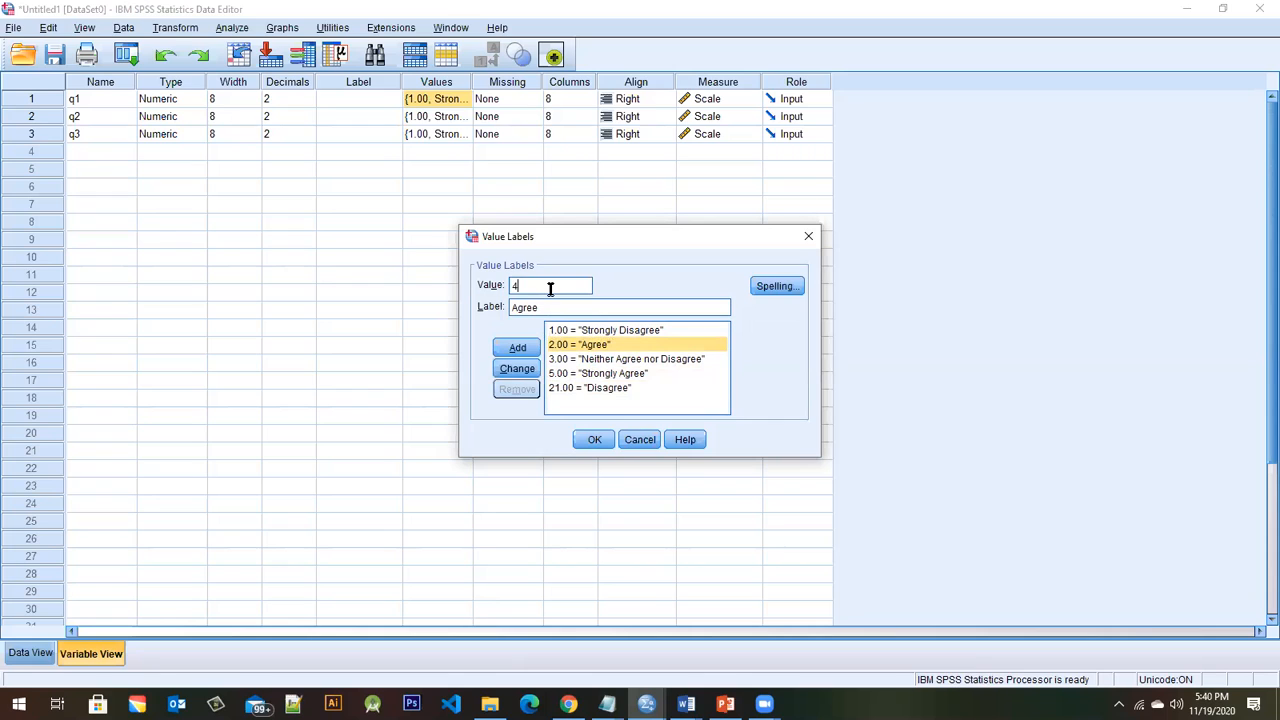
left_click(517, 369)
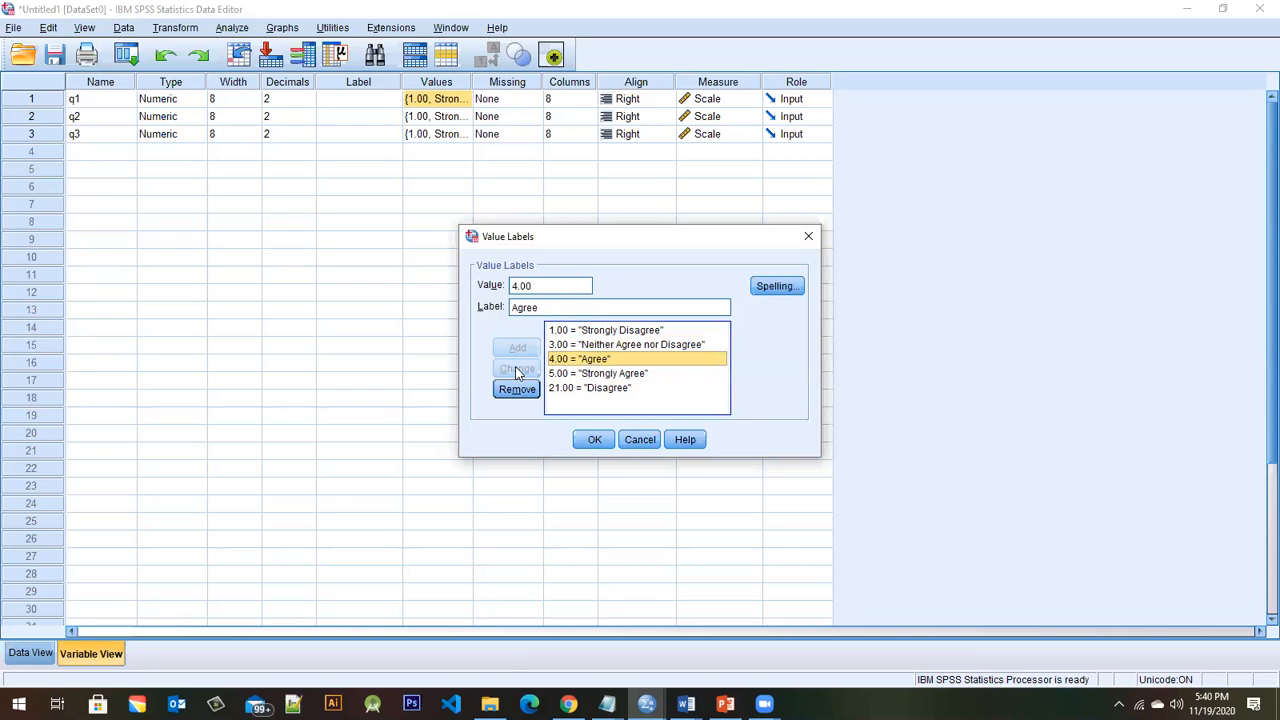
- Change the value of q1's "Disagree" label to 2 and apply the revised value labels
left_click(610, 390)
key("BackSpace")
key("BackSpace")
key("BackSpace")
key("BackSpace")
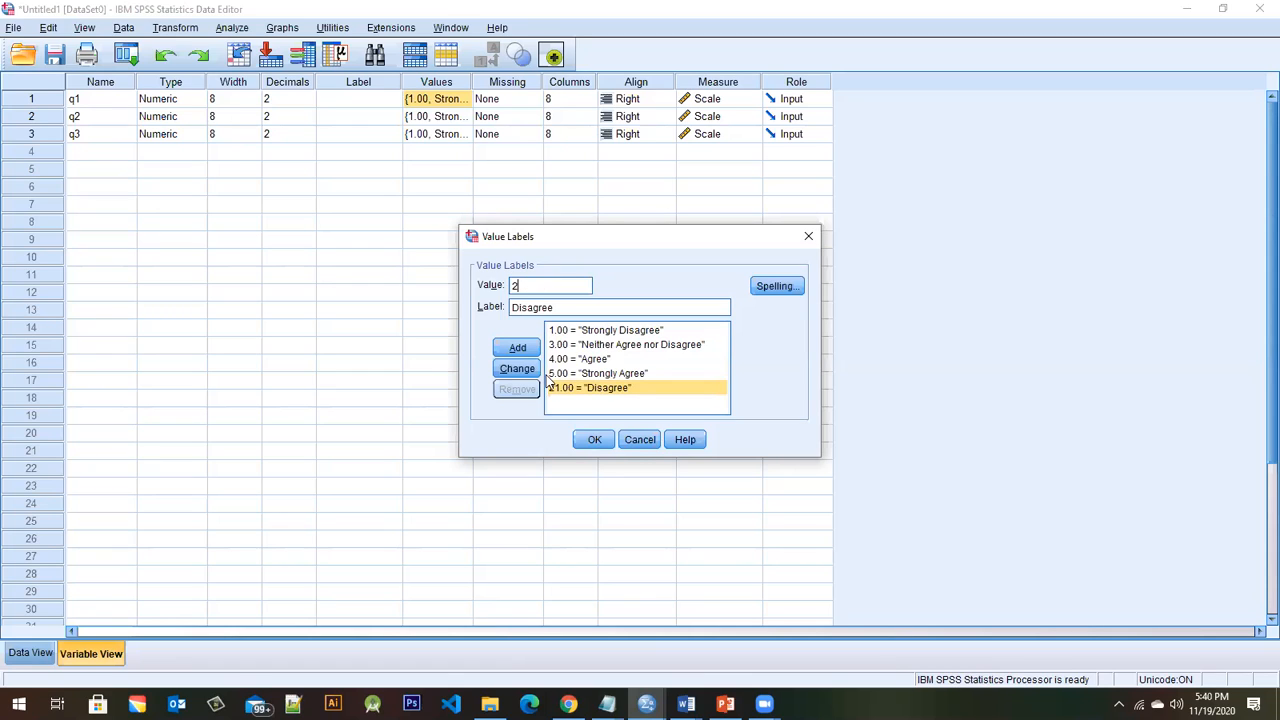
left_click(525, 372)
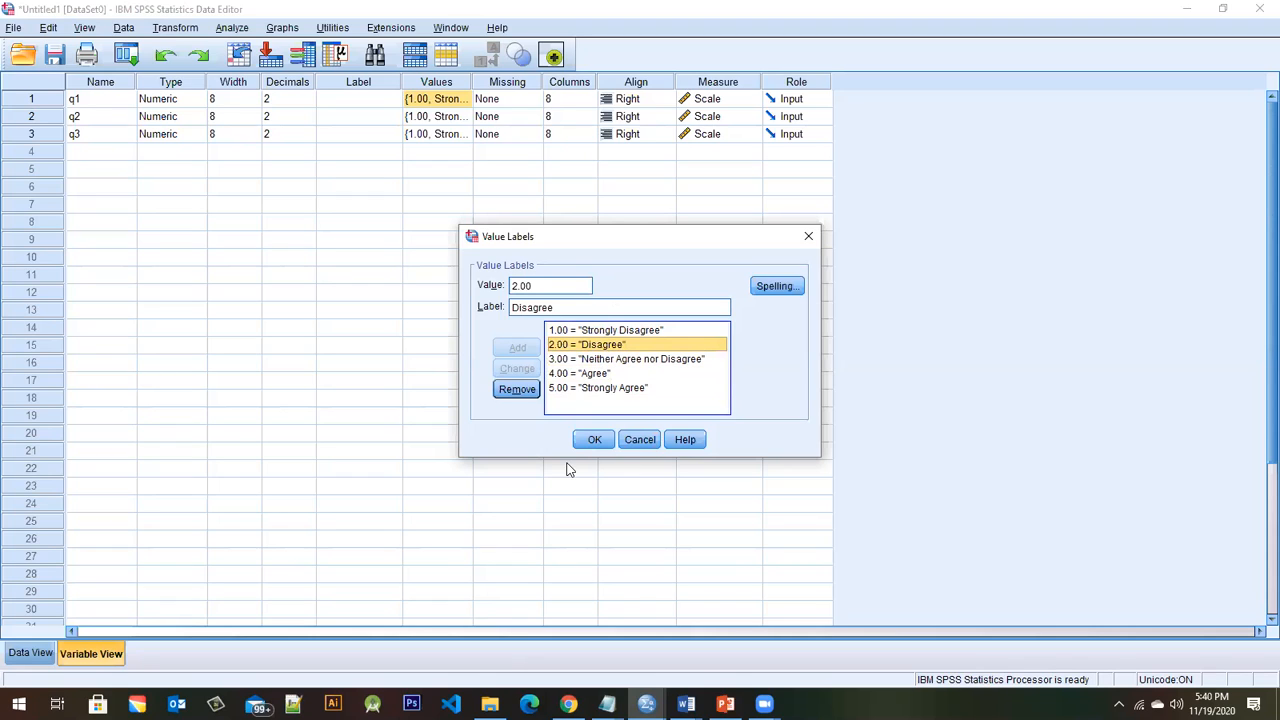
left_click(589, 441)
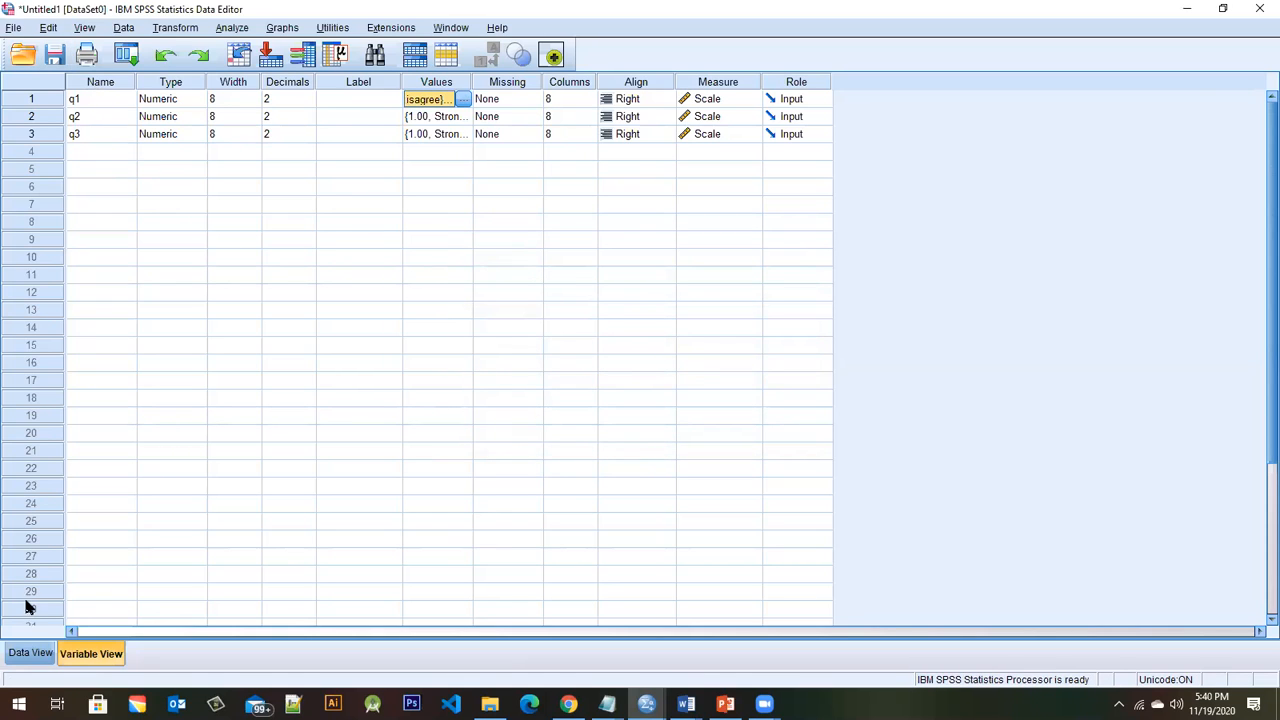
- Run a Frequencies analysis on q1 only, removing q2 and q3 from the analysed variables
left_click(30, 658)
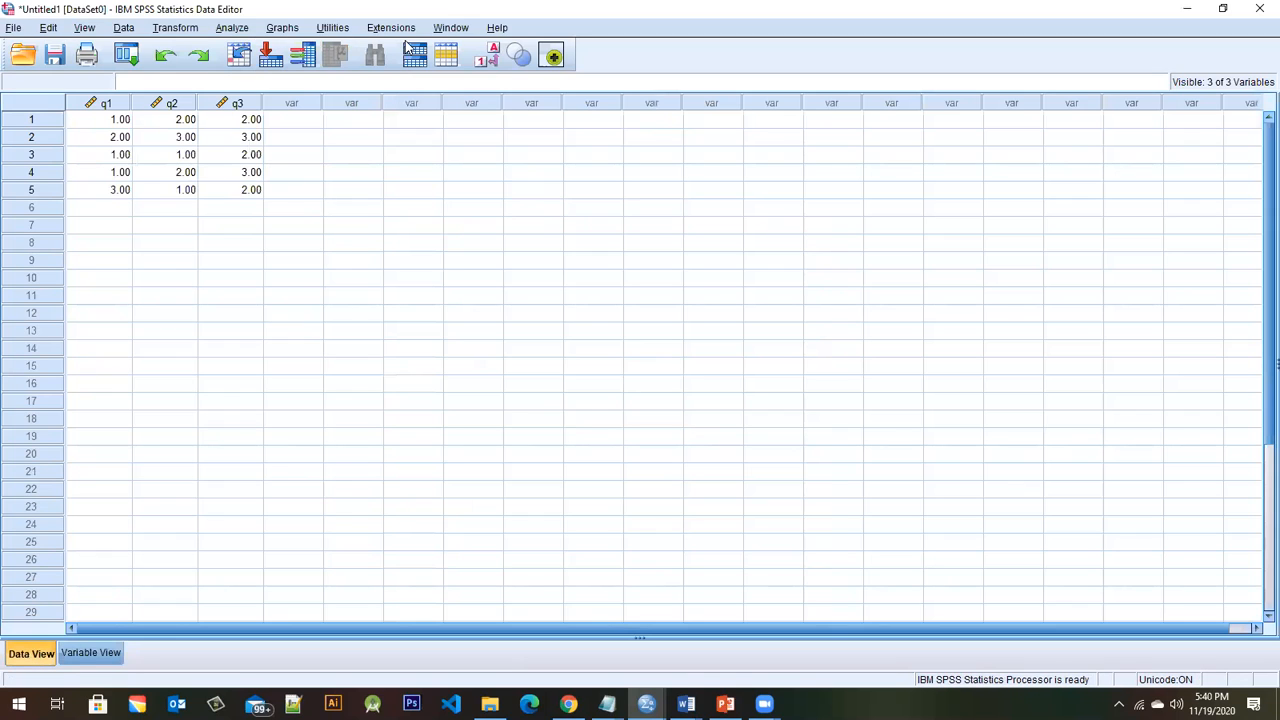
left_click(236, 30)
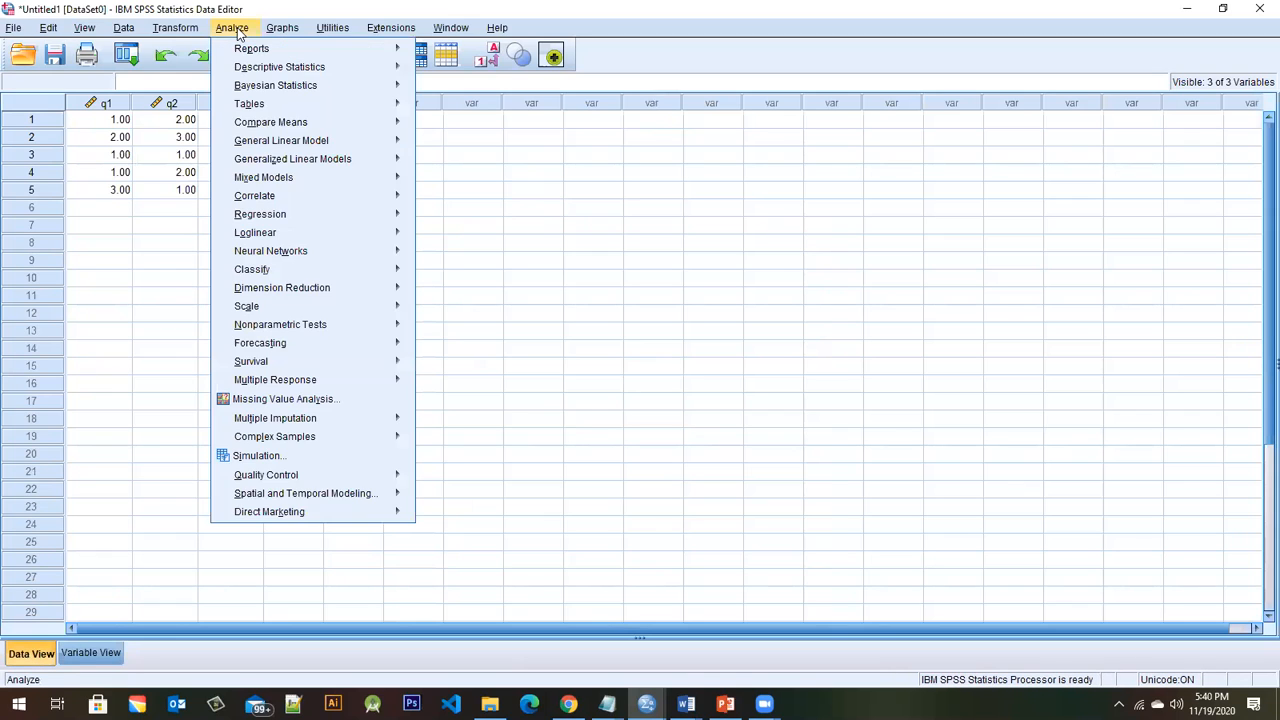
mouse_move(265, 67)
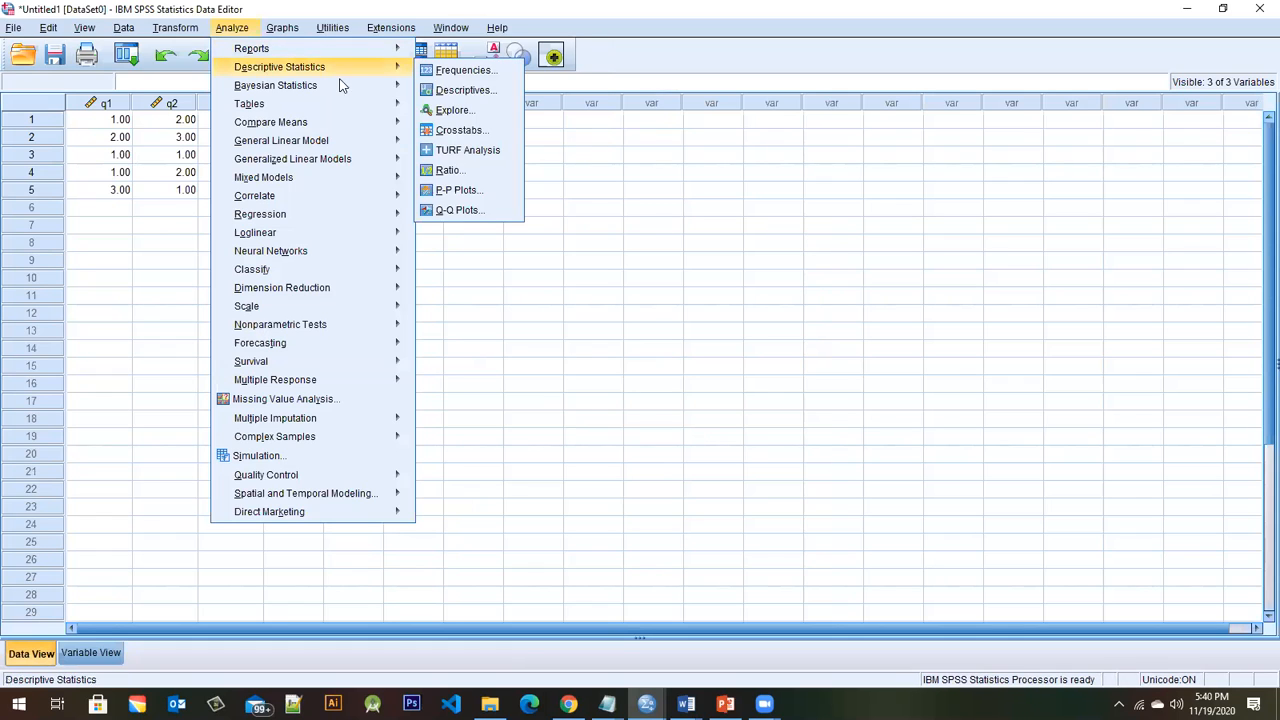
left_click(440, 77)
left_click(652, 310)
left_click(607, 337)
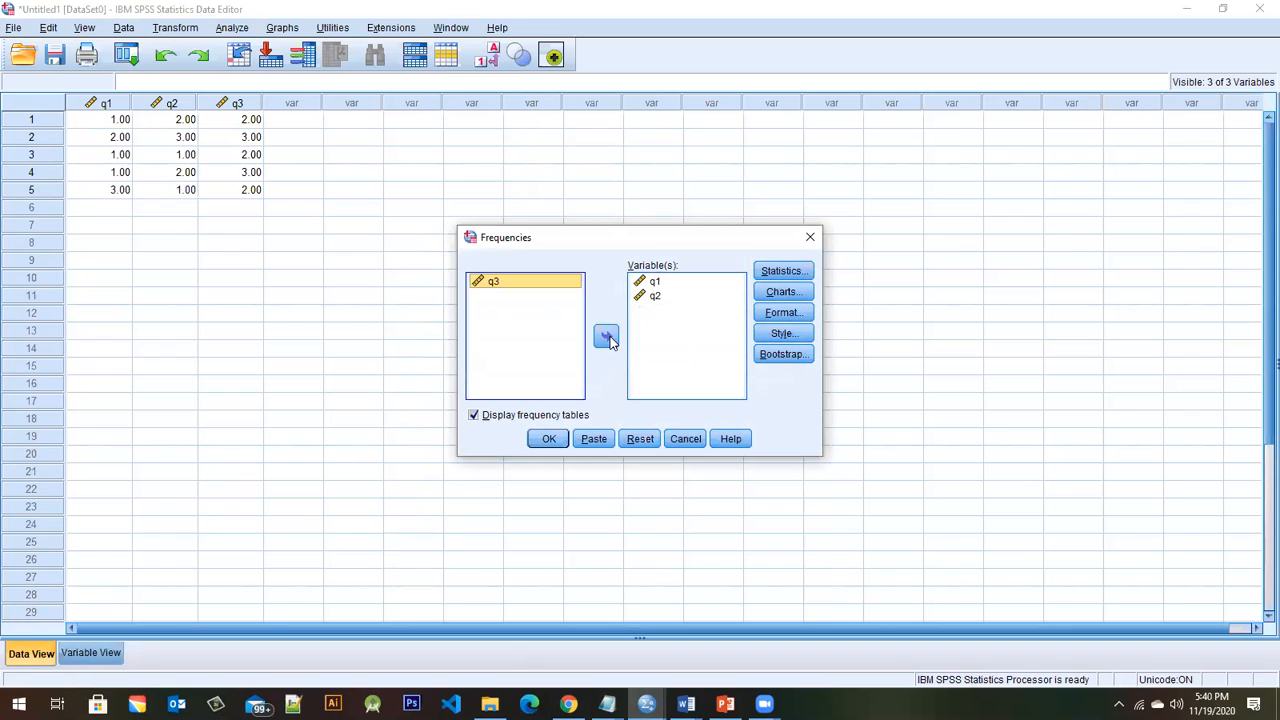
left_click(660, 298)
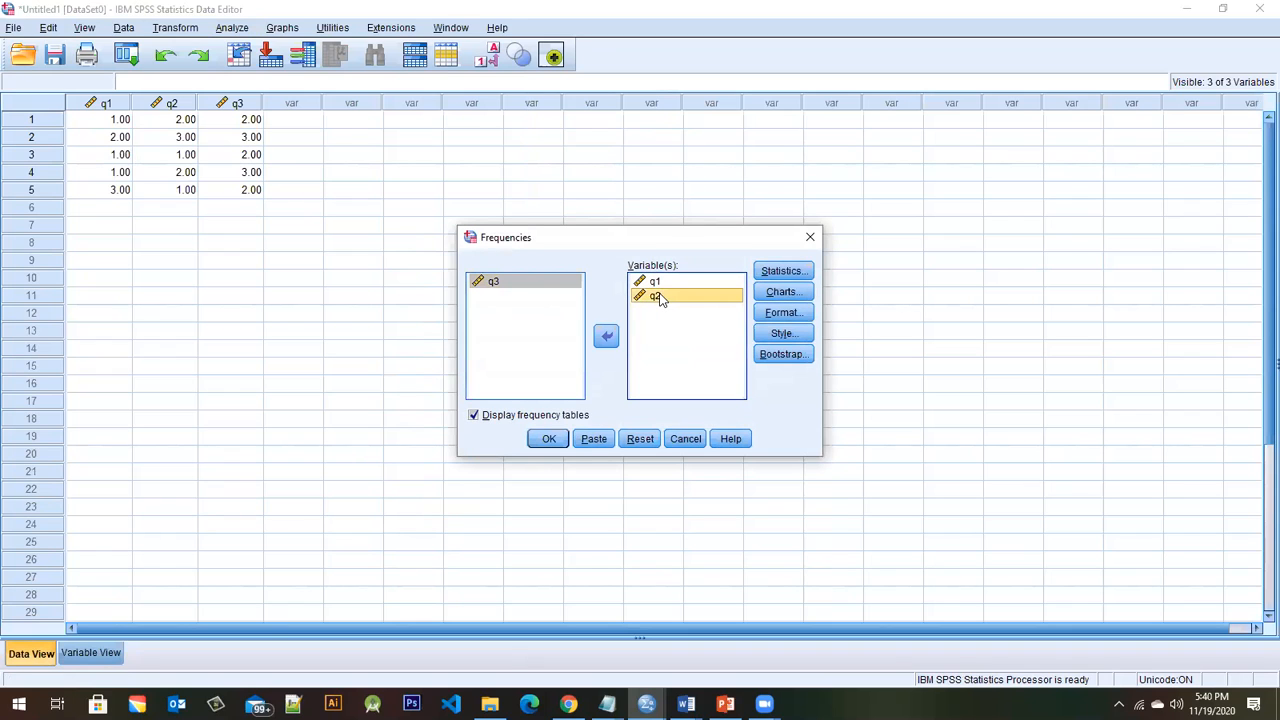
left_click(607, 337)
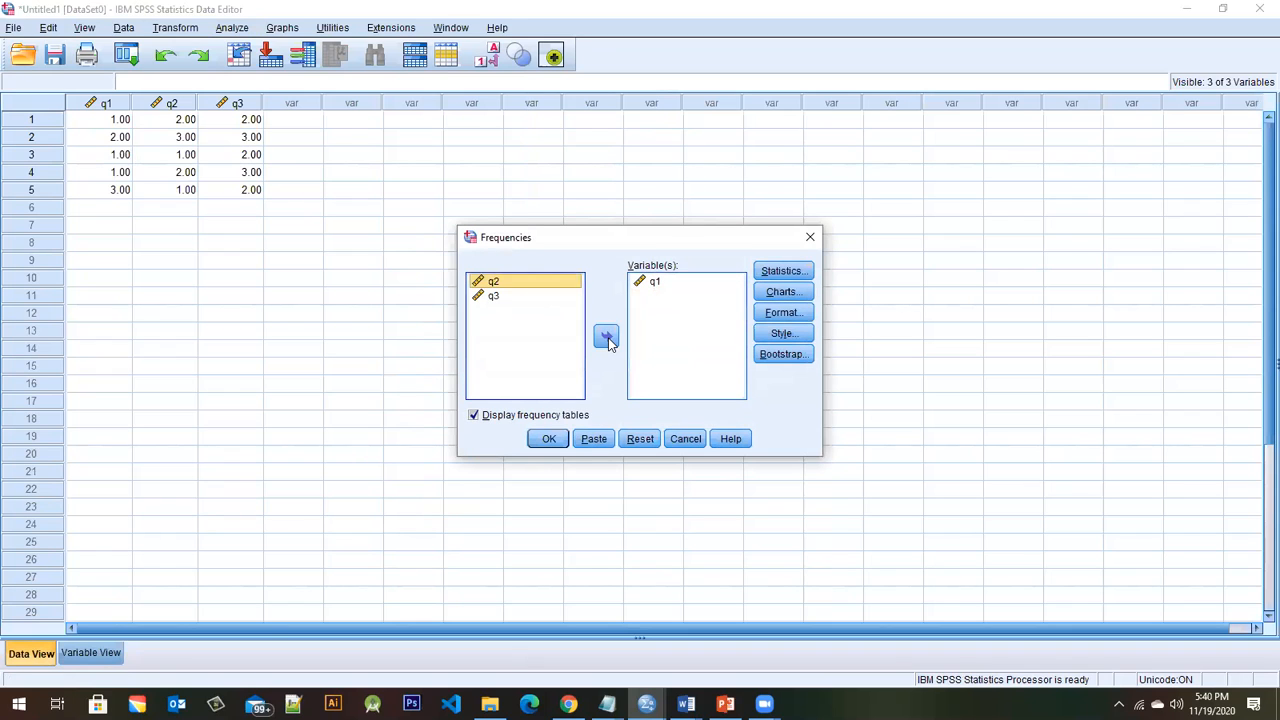
left_click(652, 286)
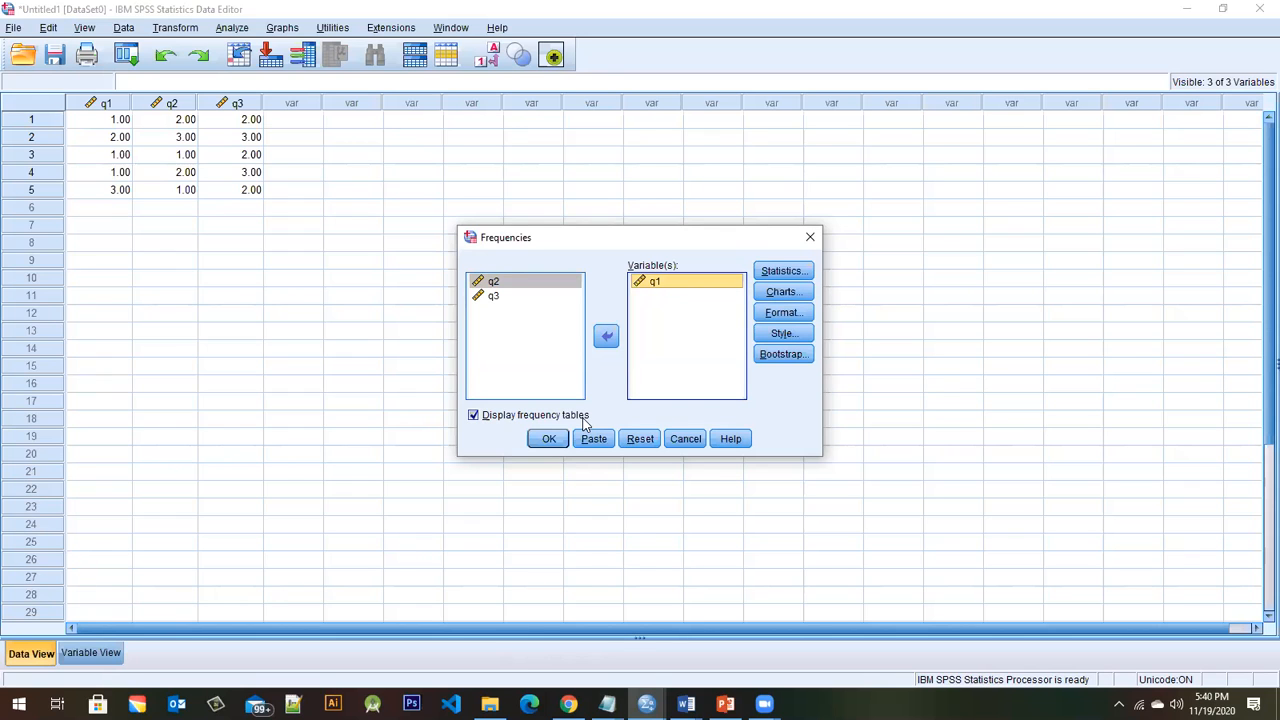
left_click(548, 439)
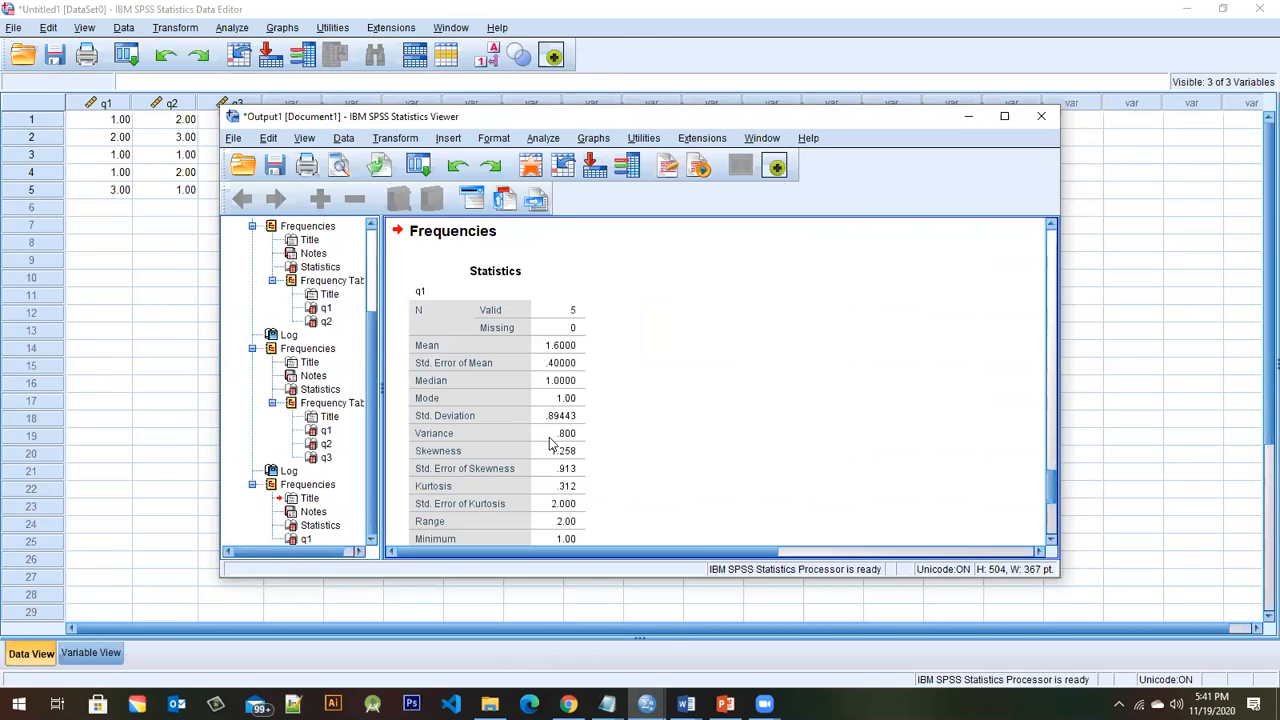
- Compare the new q1 frequency table with the earlier ones in the maximized output, and close the output without saving
left_click(1005, 117)
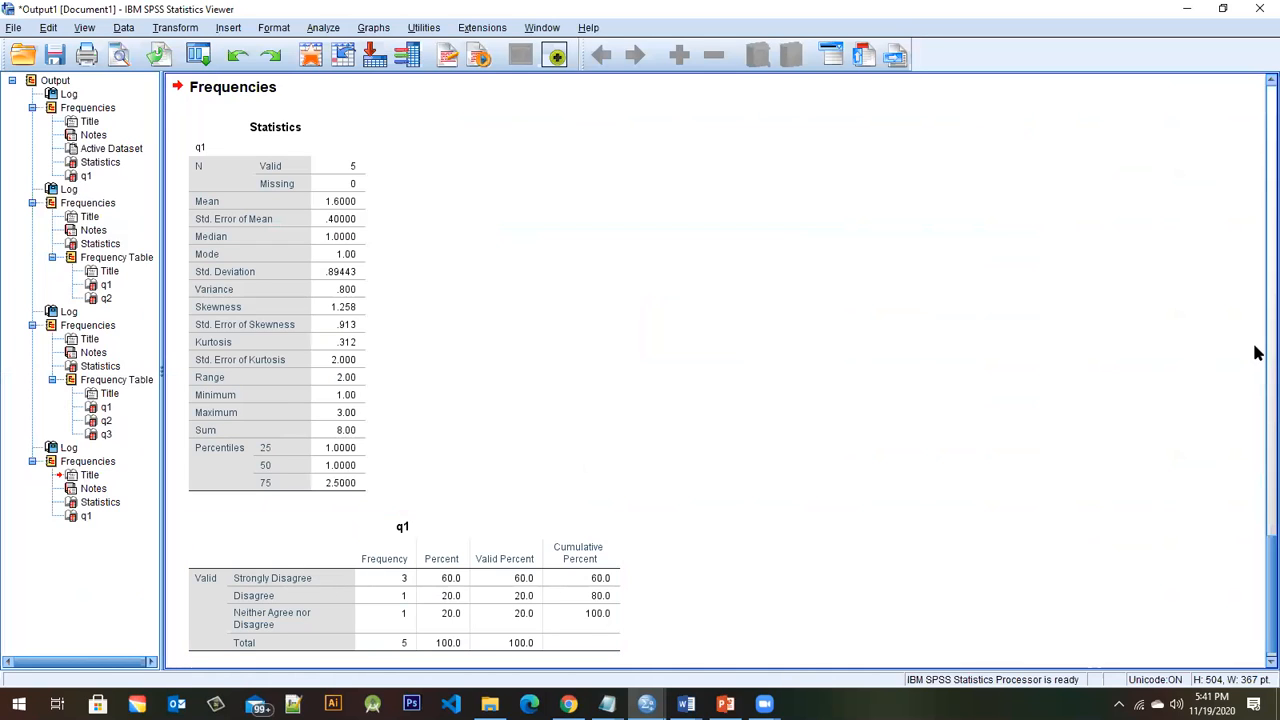
scroll(1257, 388, "up", 10)
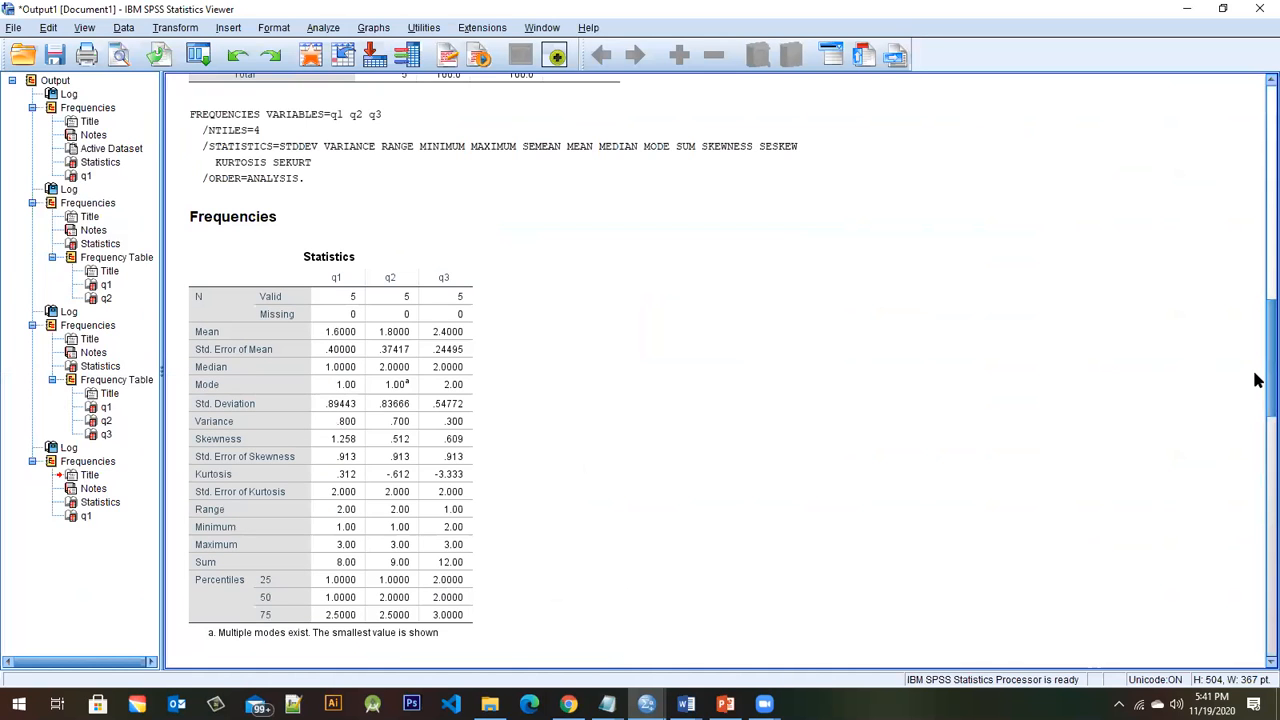
scroll(1257, 295, "up", 5)
left_click(390, 522)
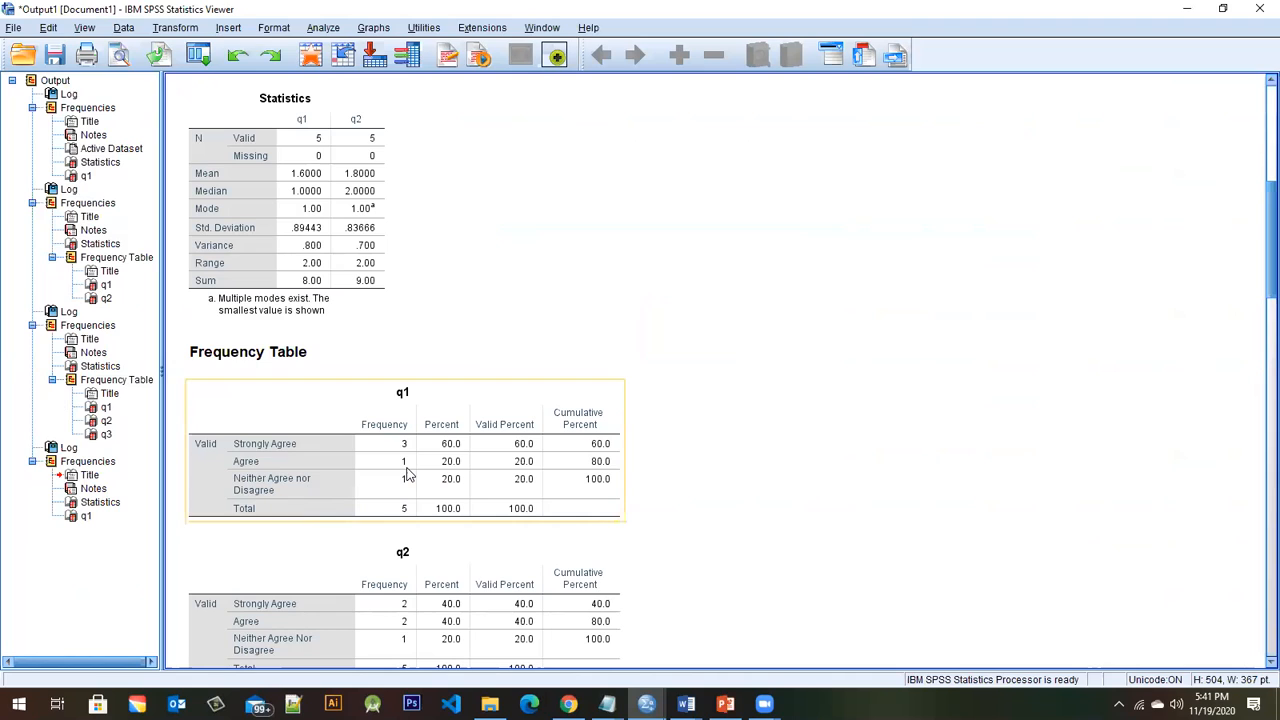
left_click(376, 540)
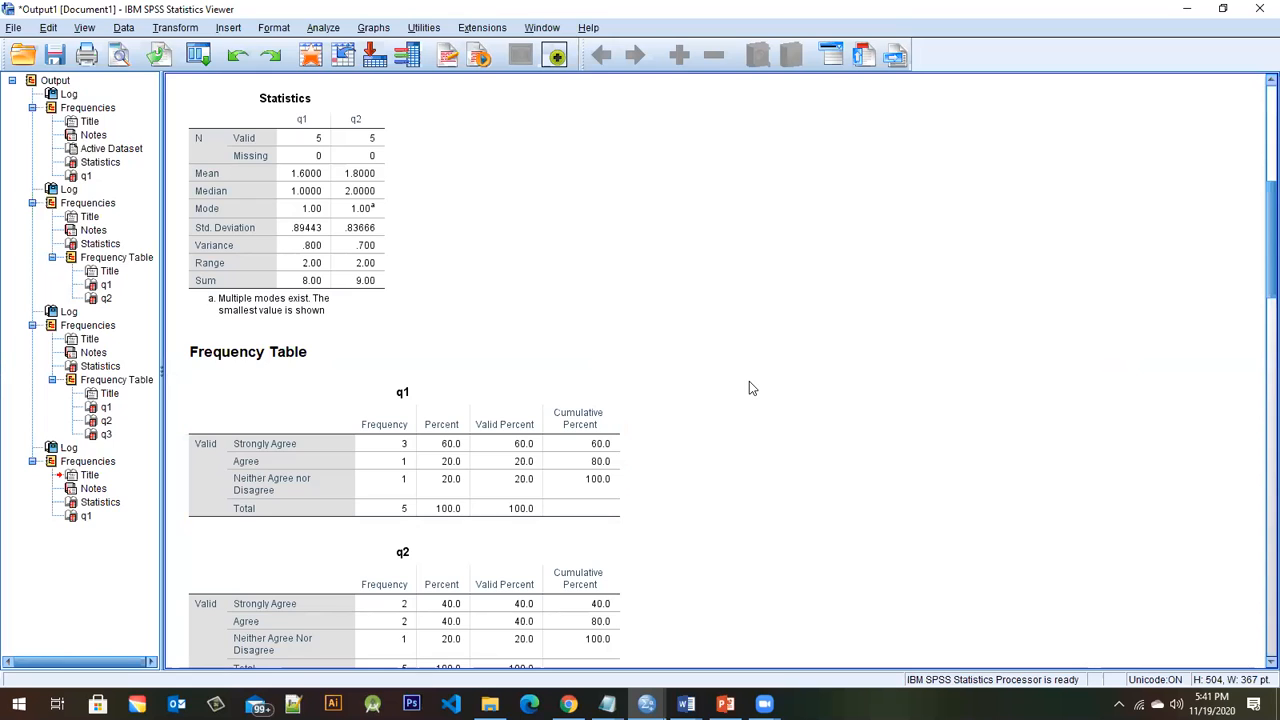
left_click(1258, 8)
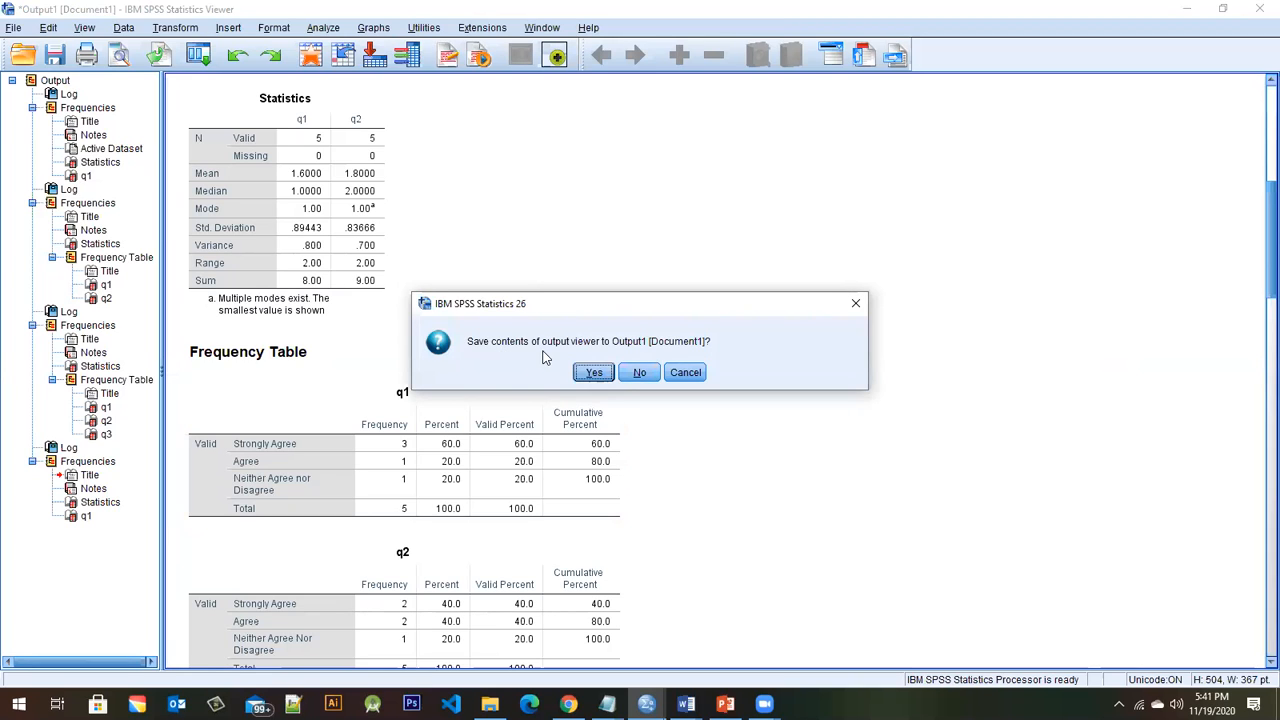
left_click(640, 373)
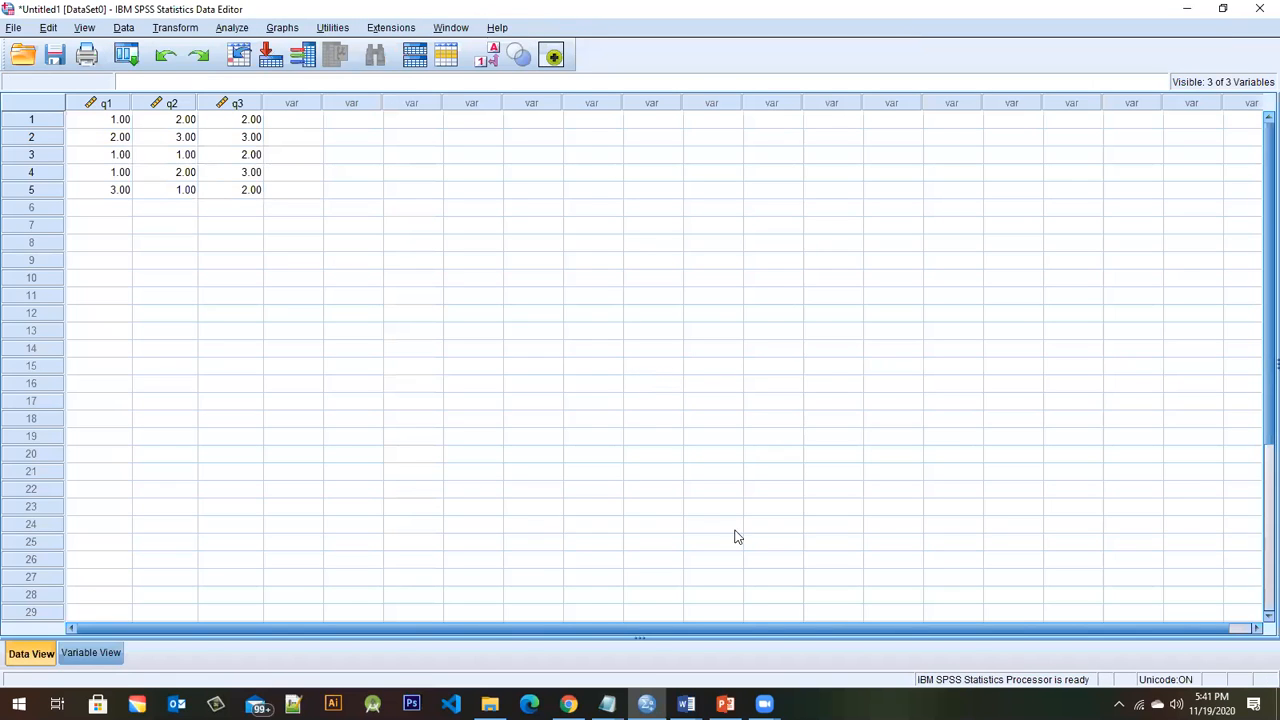
- Switch to Document1 in Word and review the earlier q1 frequency table at the start of the document
mouse_move(686, 704)
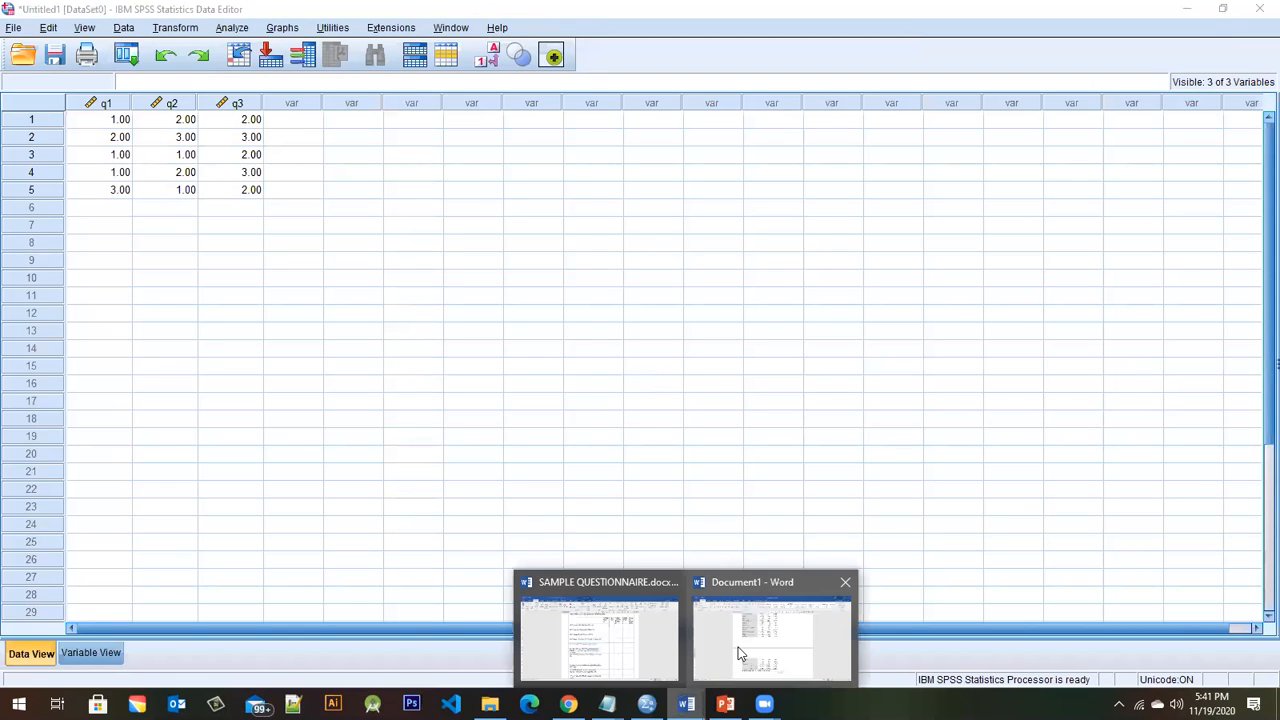
left_click(753, 644)
scroll(461, 334, "up", 10)
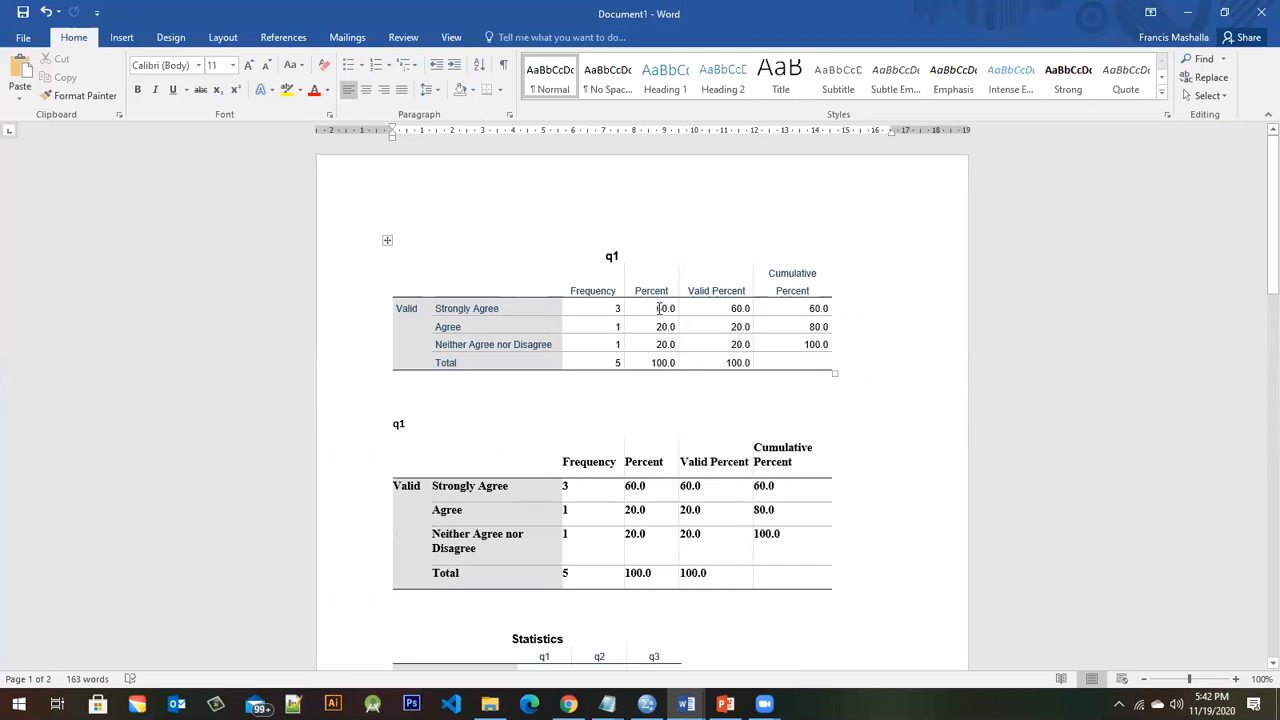
left_click_drag(419, 225, 862, 385)
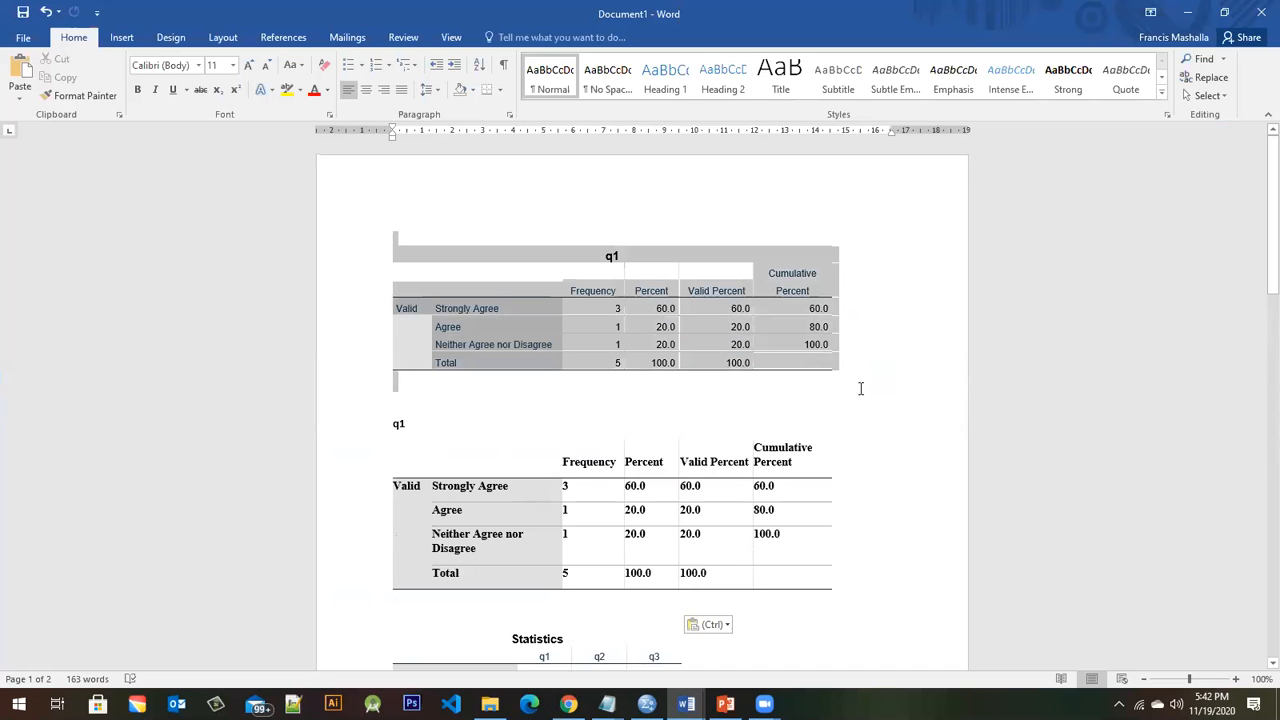
left_click(400, 399)
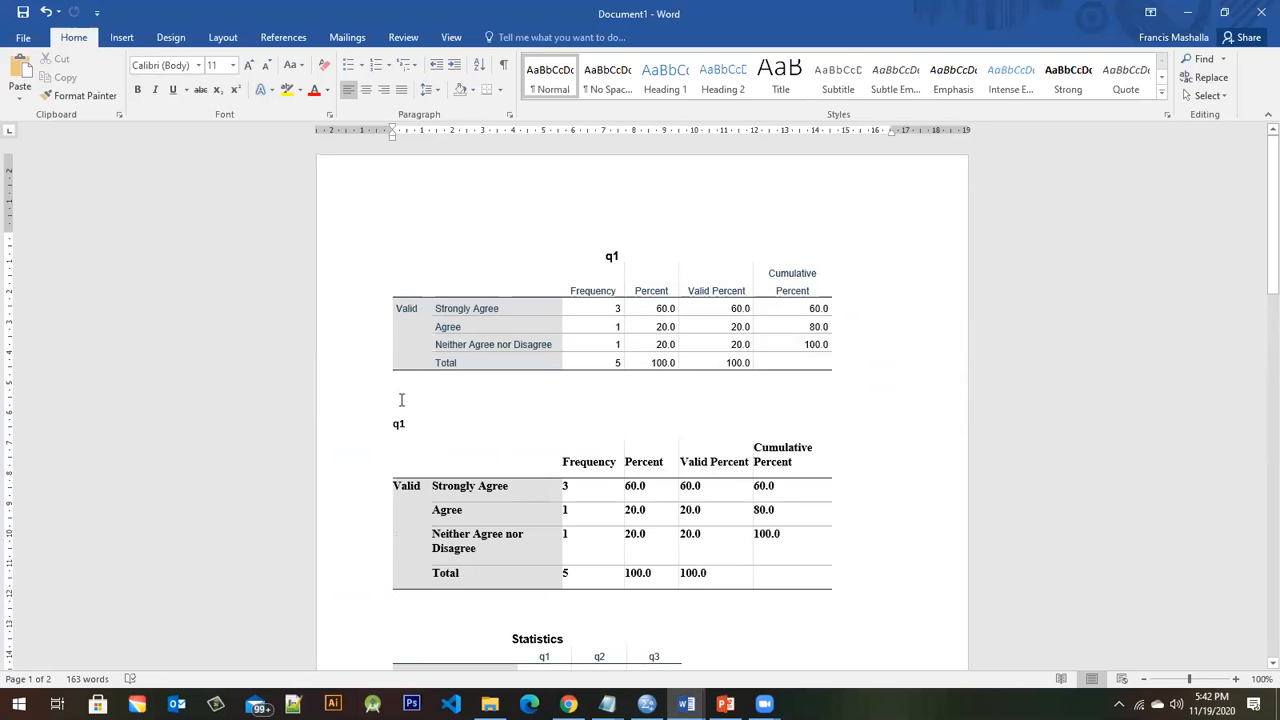
- Return to the SPSS data editor and run a Frequencies analysis on q1
key("alt+Tab")
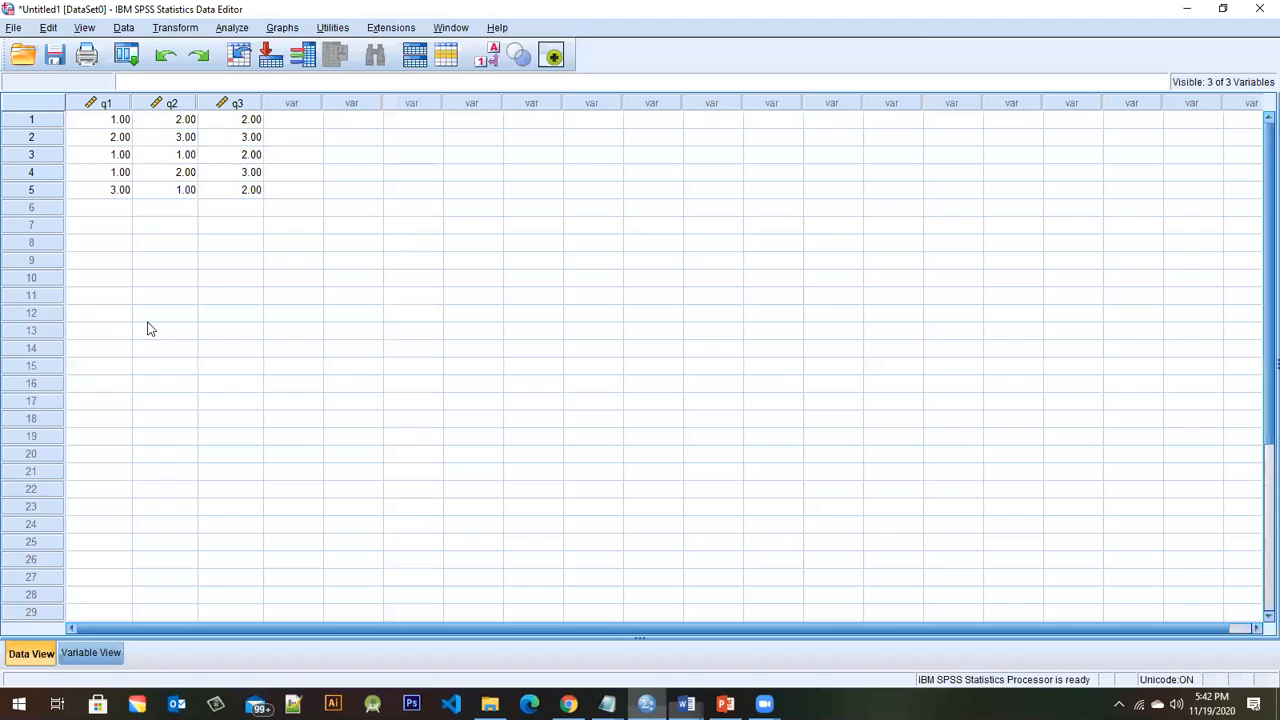
left_click(234, 30)
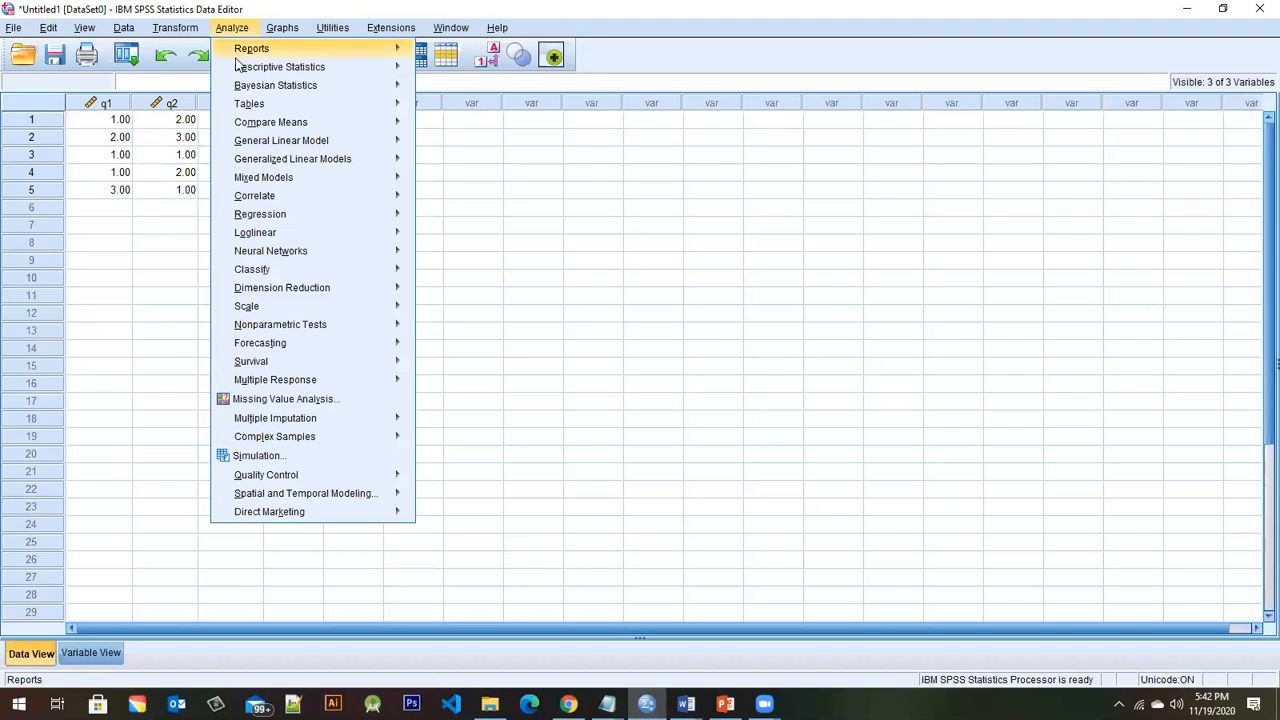
mouse_move(647, 704)
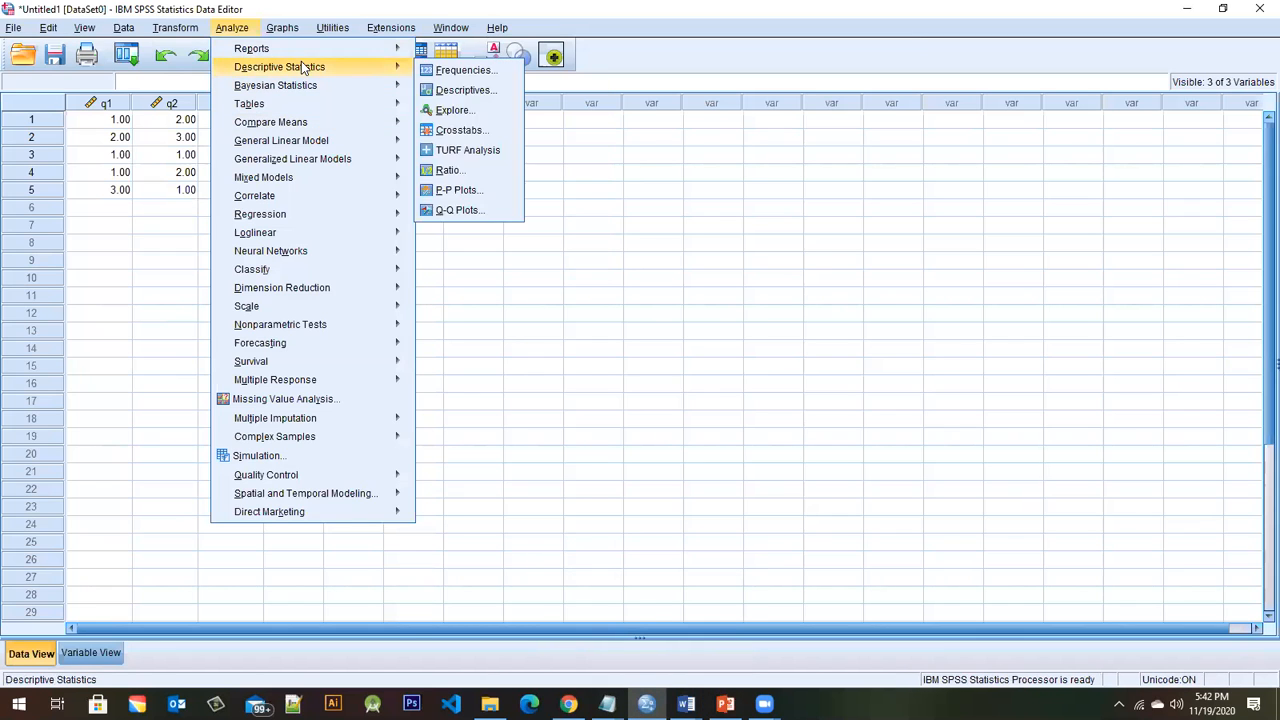
mouse_move(365, 67)
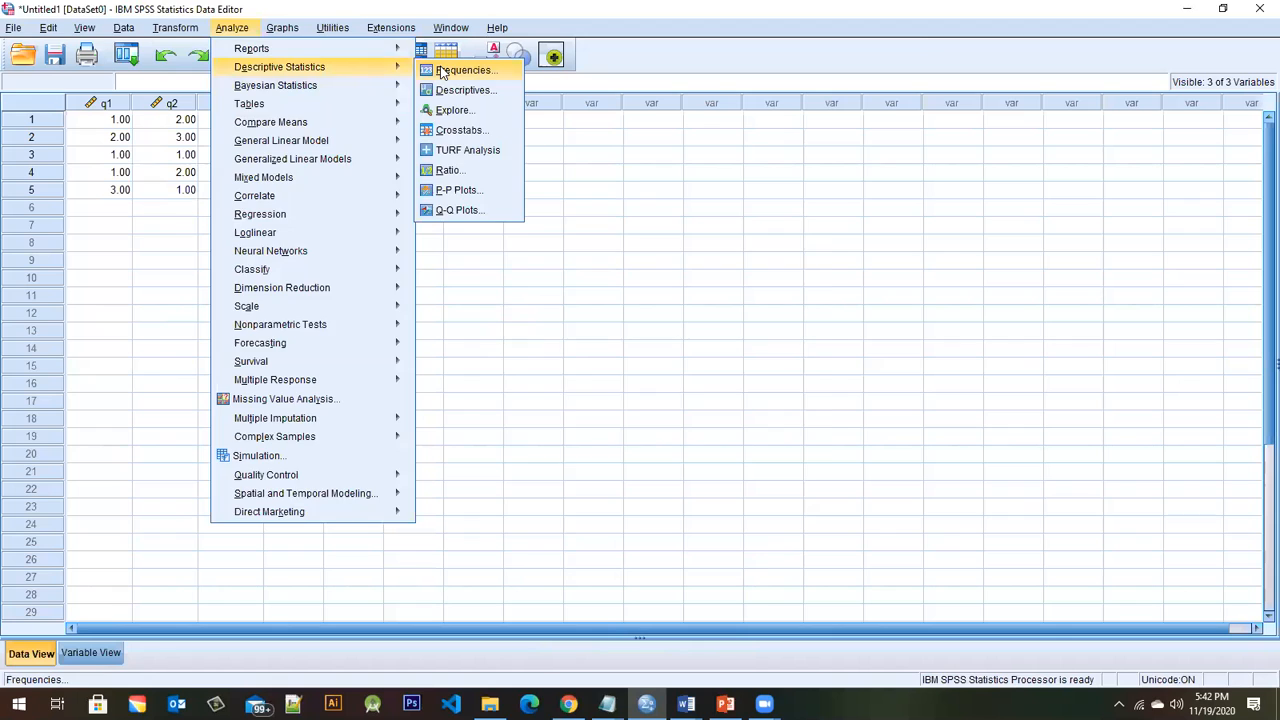
left_click(442, 72)
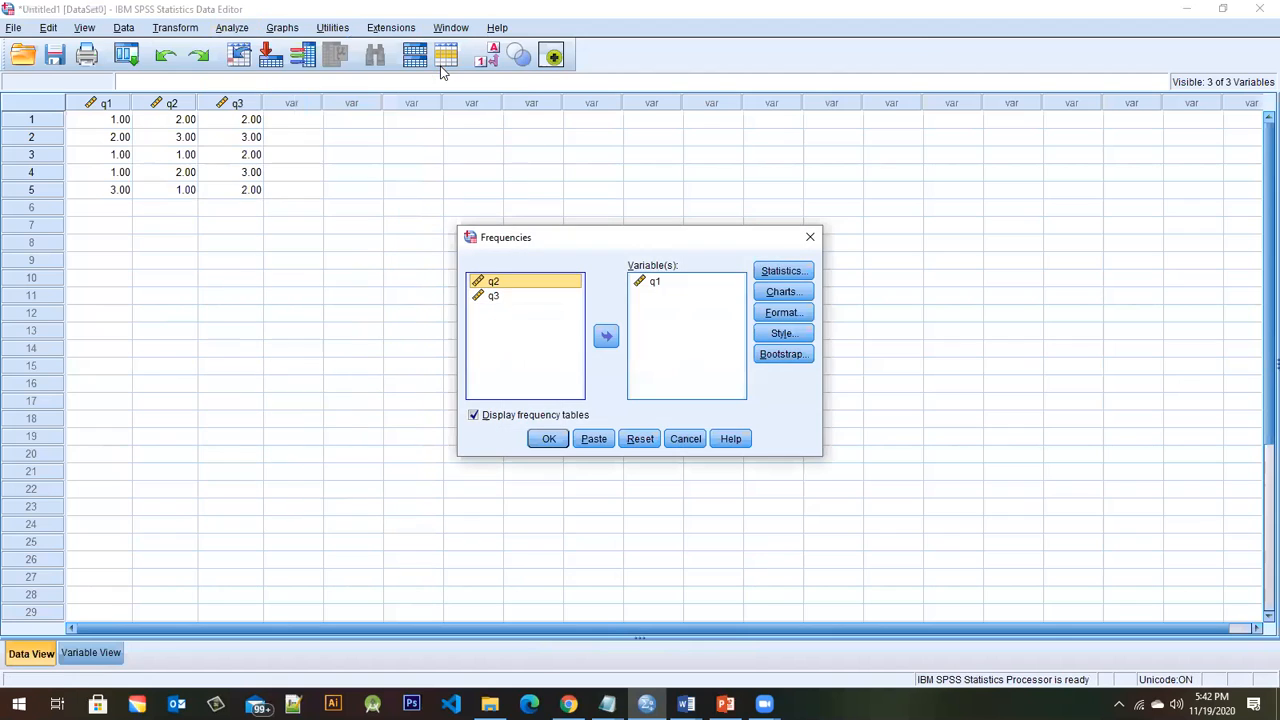
left_click(655, 284)
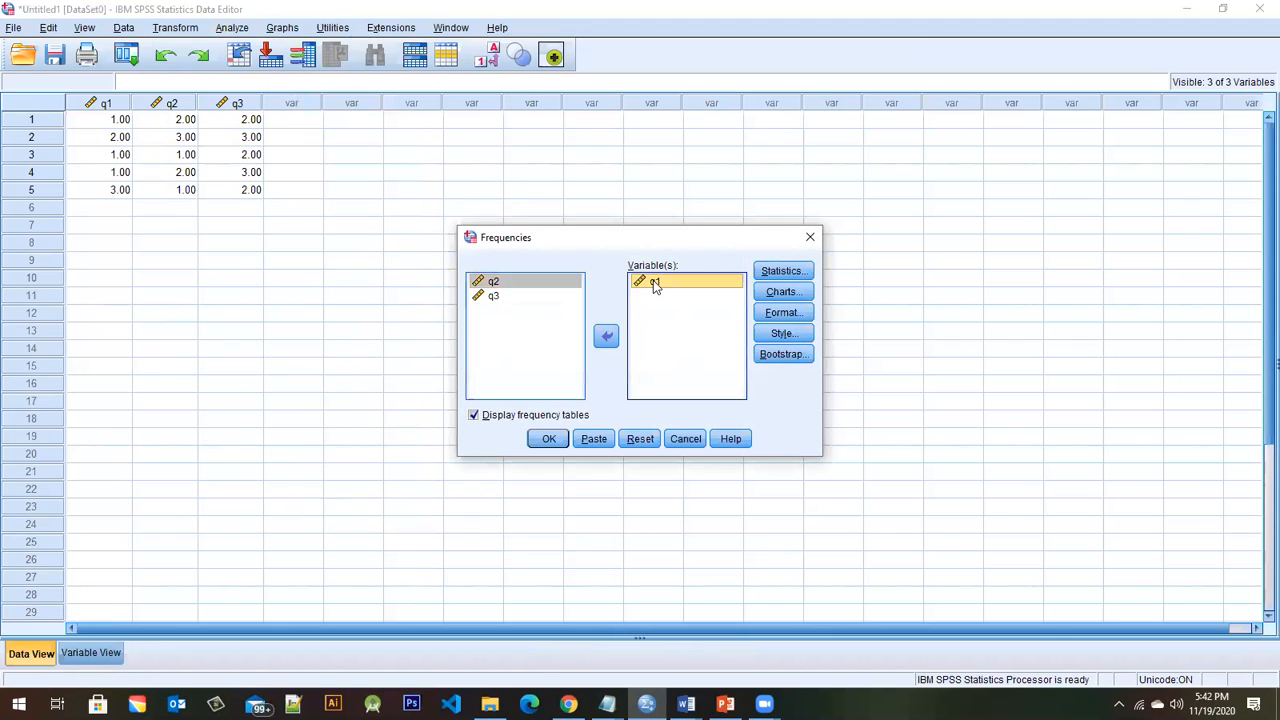
left_click(548, 439)
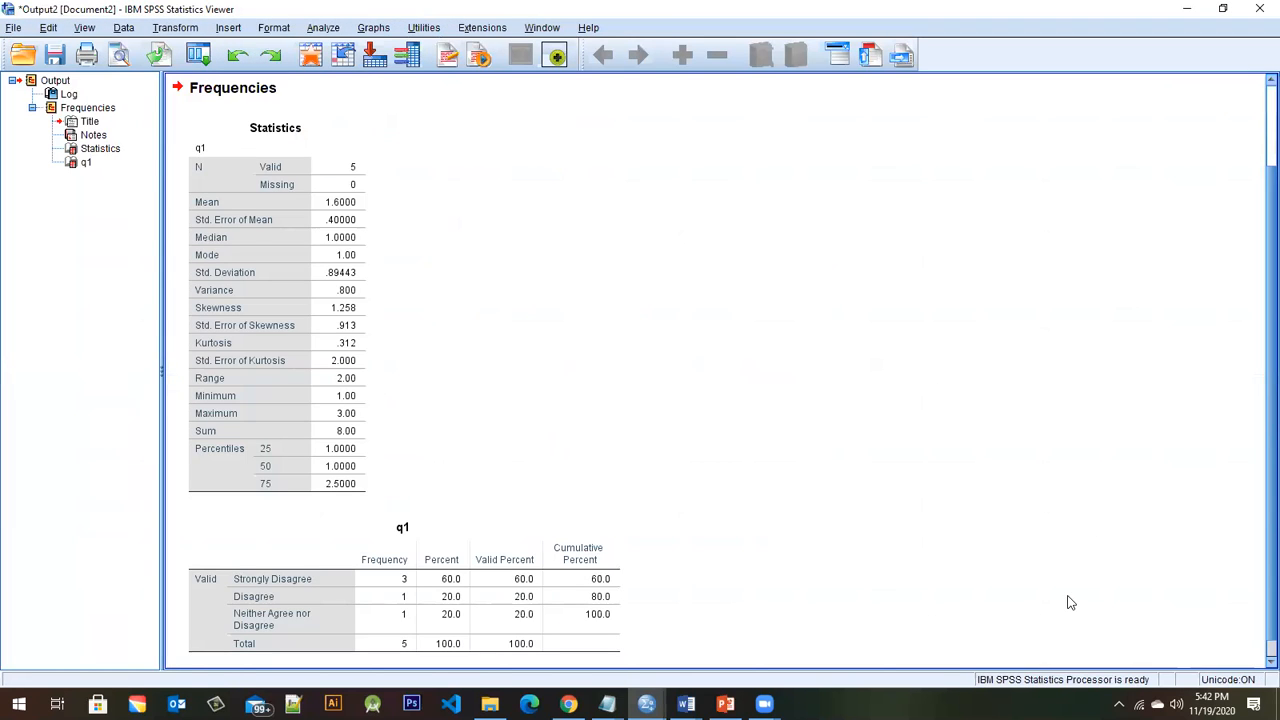
- Review the new frequencies output and copy its q1 frequency table
scroll(1258, 668, "down", 1)
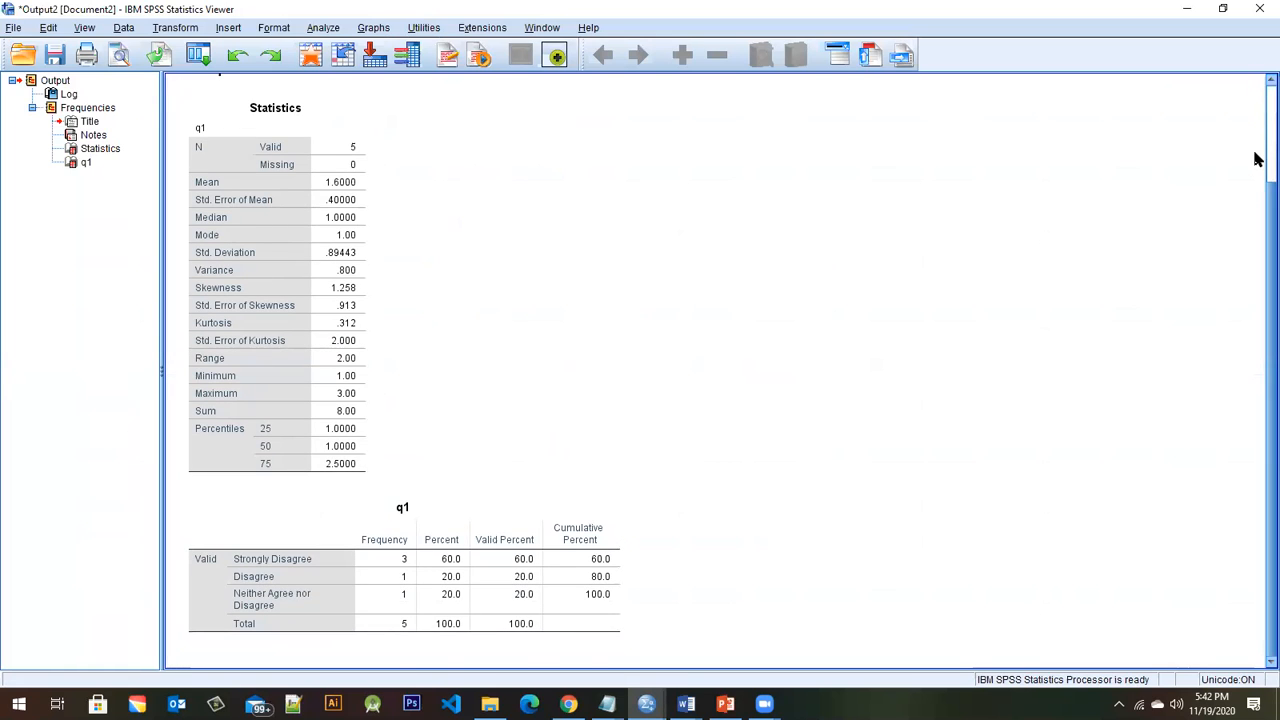
scroll(1258, 160, "up", 3)
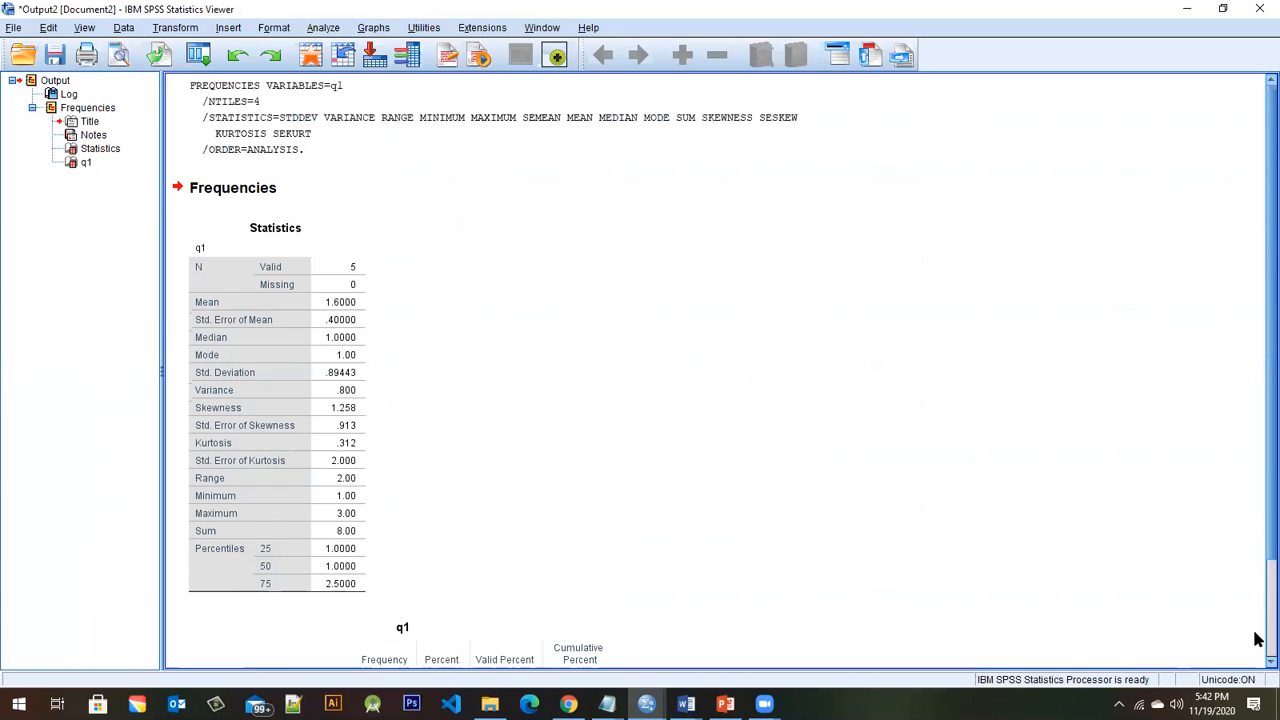
scroll(1258, 590, "down", 3)
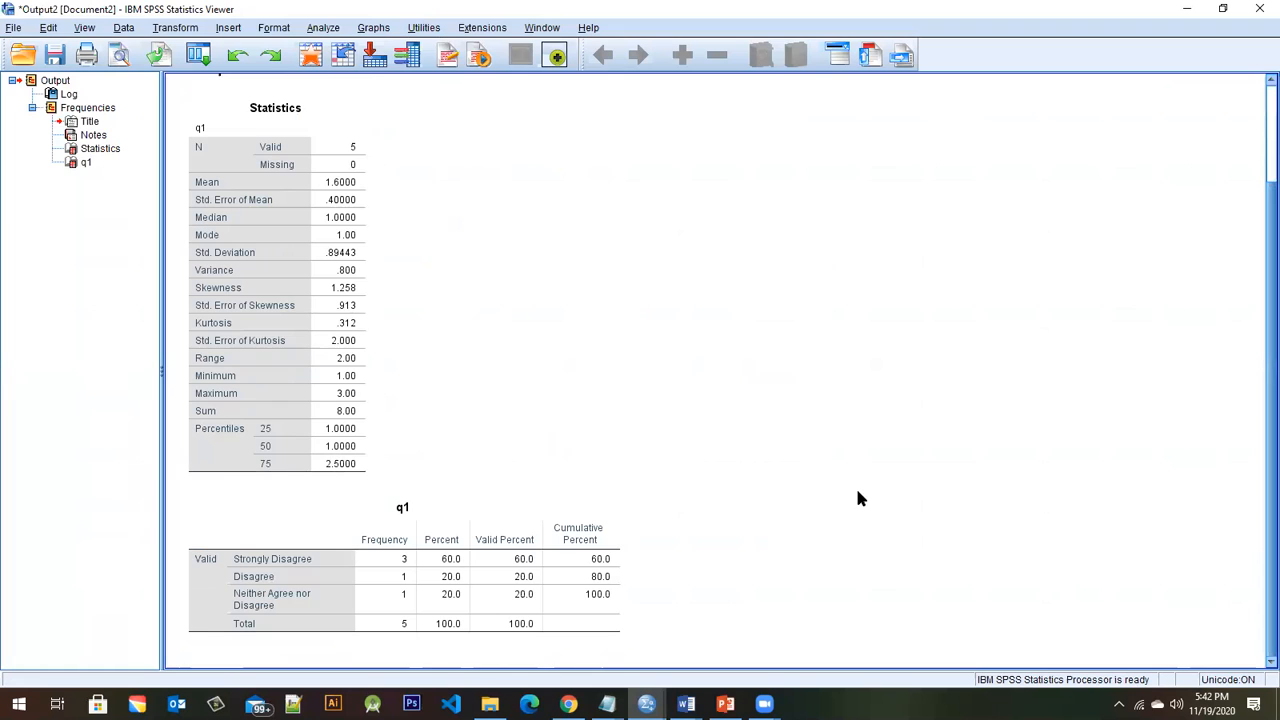
left_click(465, 597)
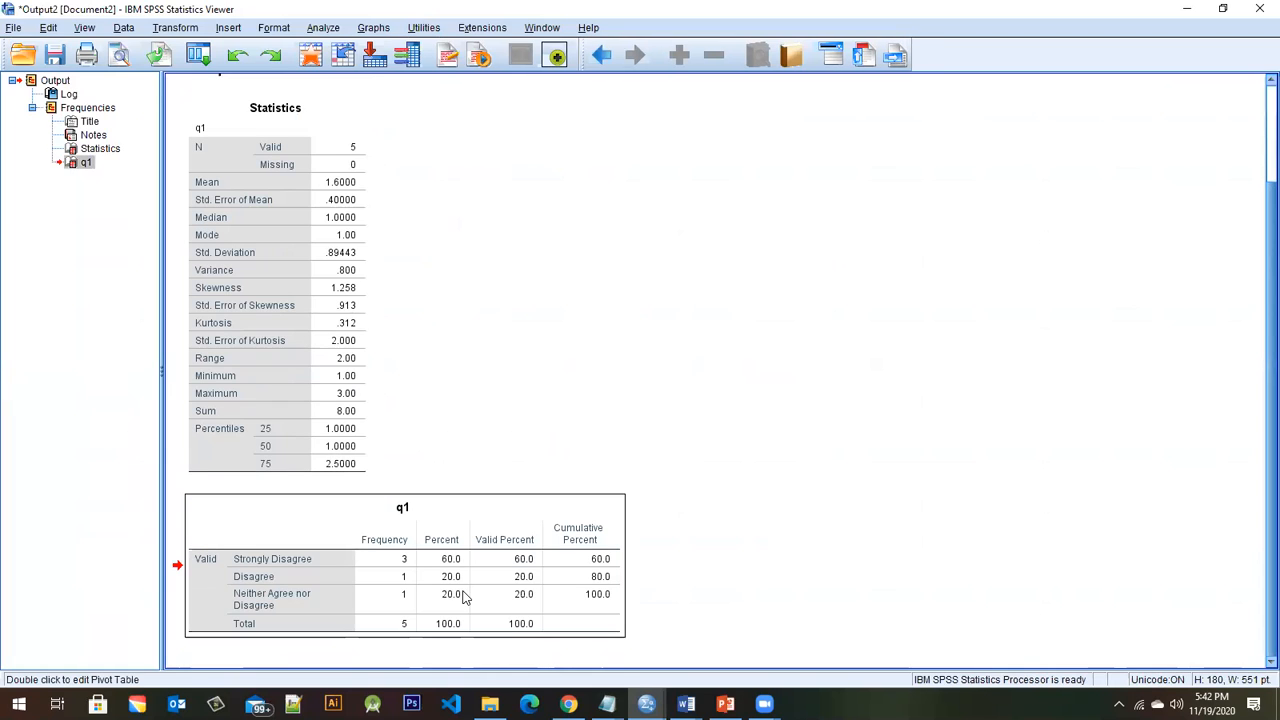
right_click(224, 509)
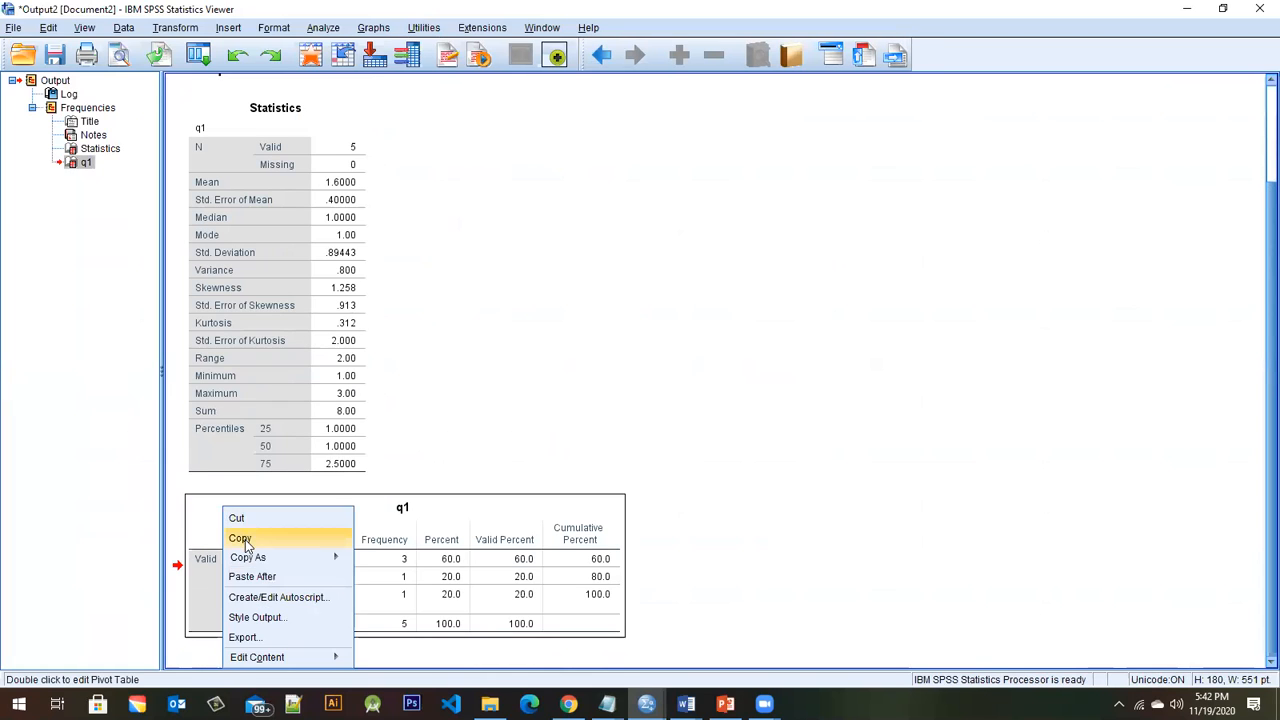
left_click(240, 537)
- Paste the copied q1 table into Word's Document1 below the first q1 table, with blank lines separating them
left_click(686, 704)
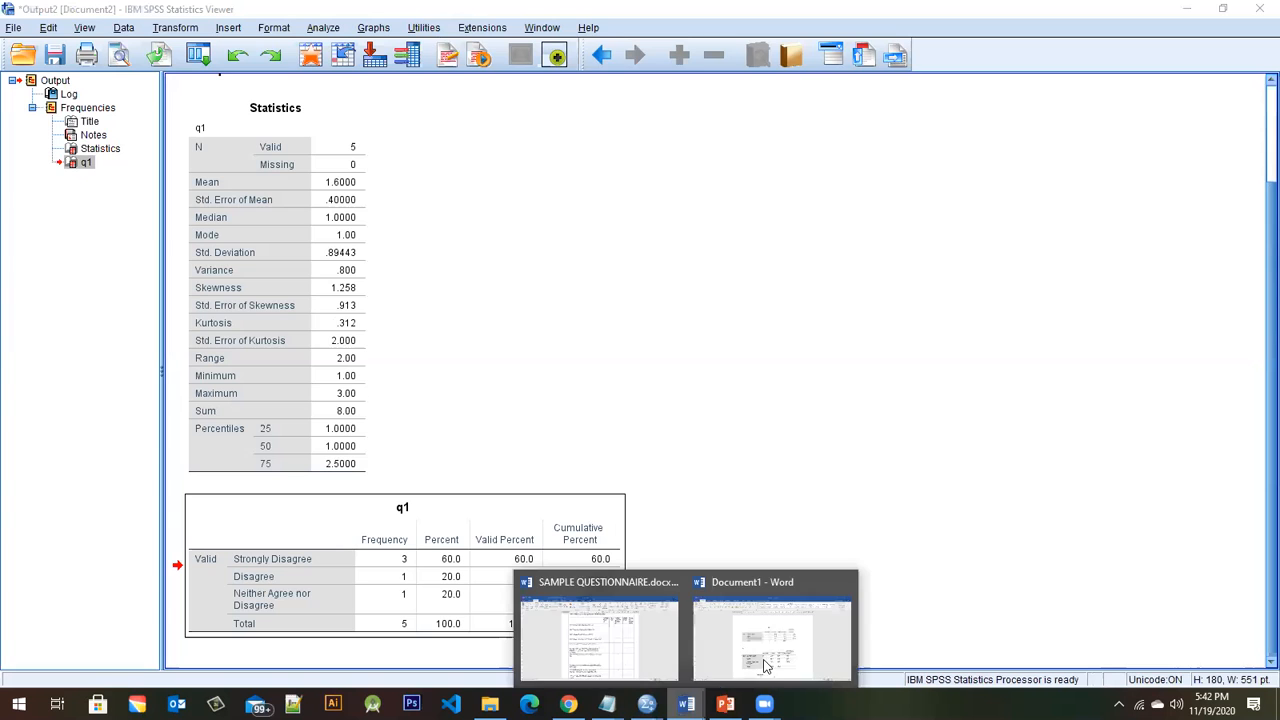
left_click(768, 653)
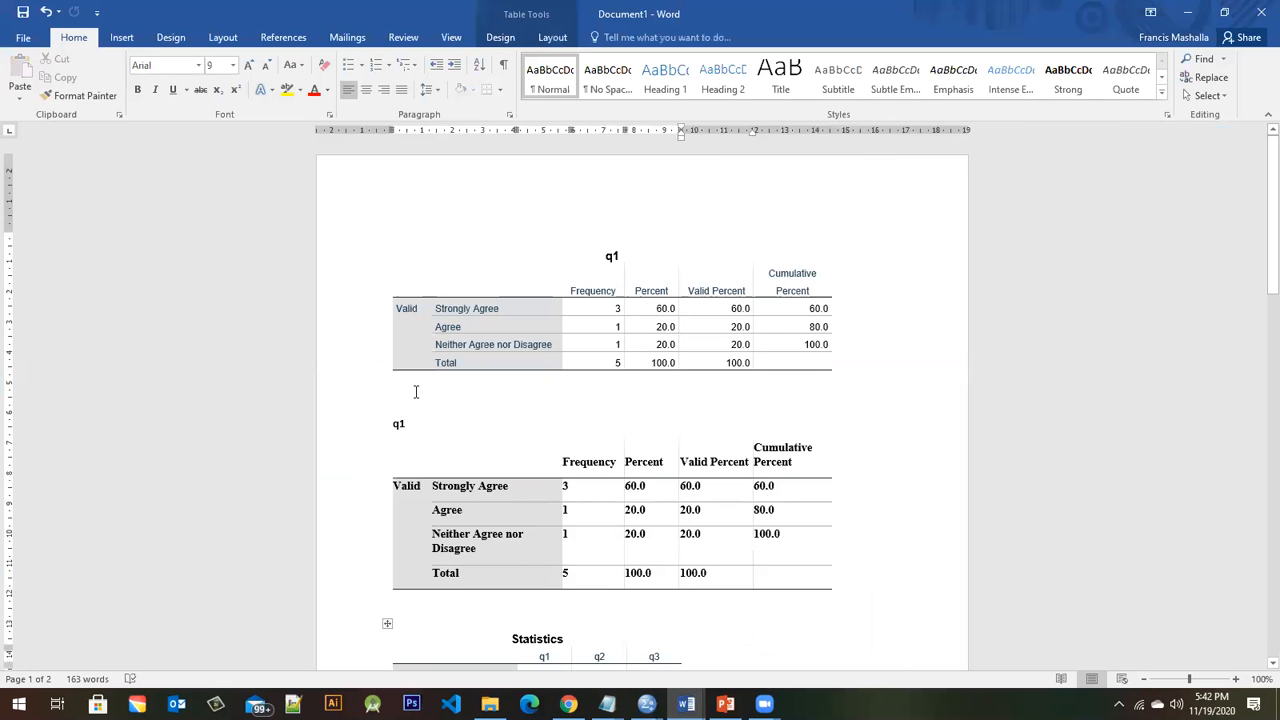
left_click(388, 410)
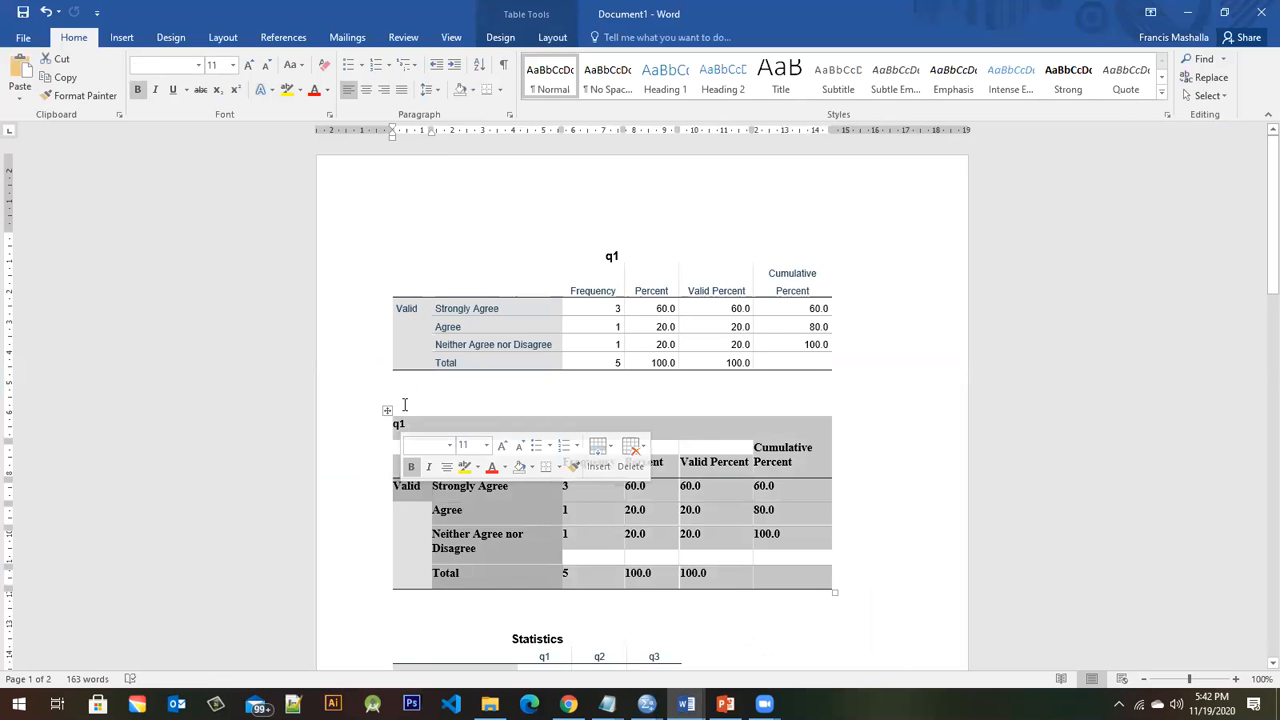
left_click(404, 400)
key("Return")
key("Return")
key("Return")
key("Return")
key("Return")
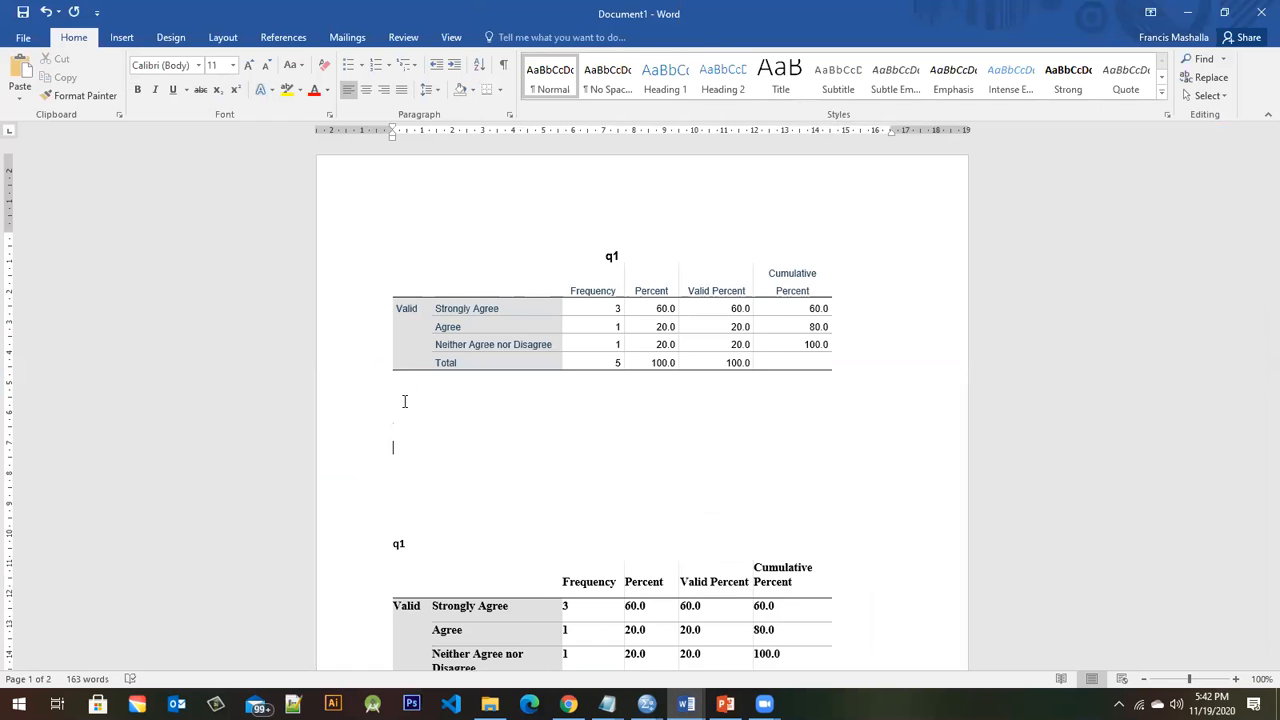
key("ctrl+v")
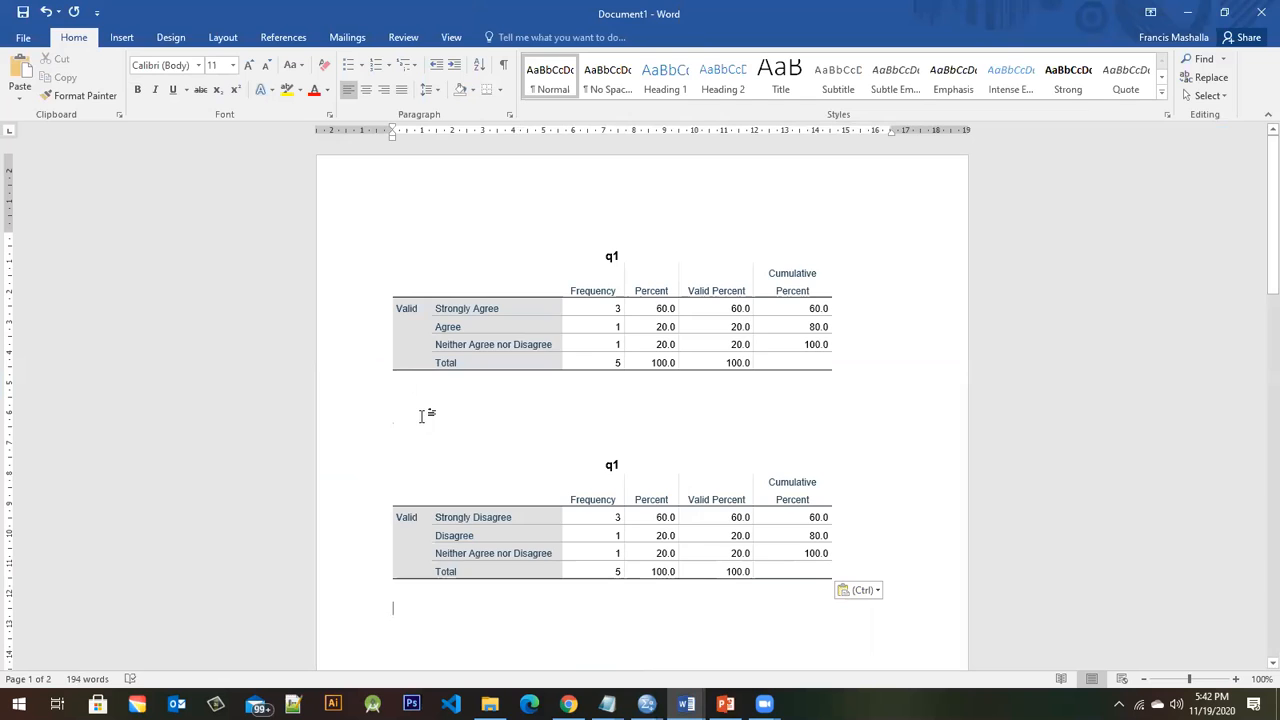
key("BackSpace")
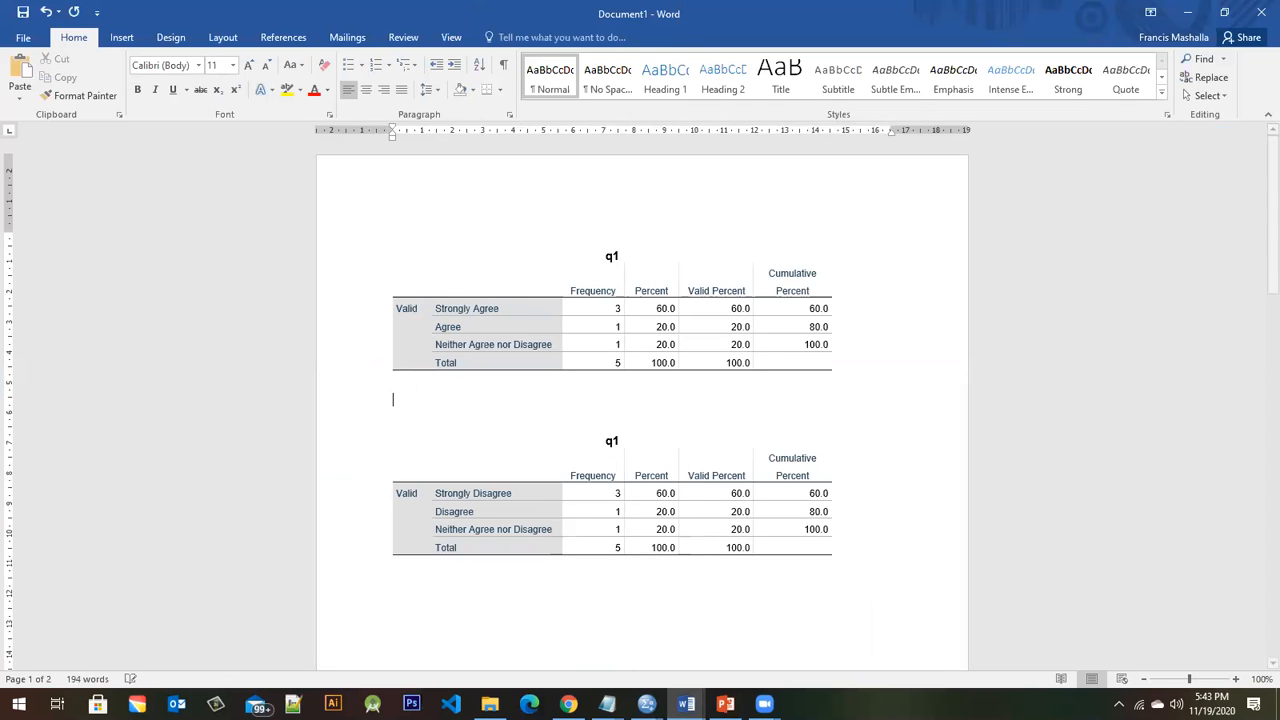
- Compare the response labels and frequencies of the two q1 tables in the document
left_click(509, 493)
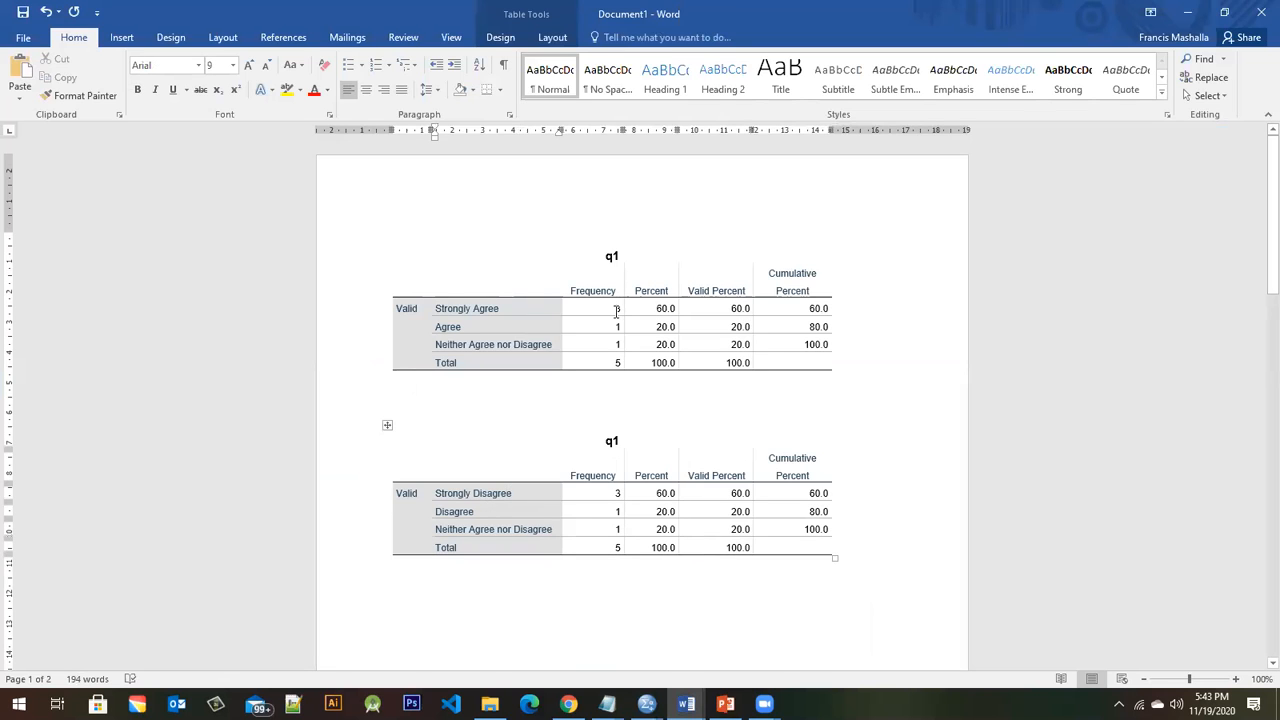
left_click(616, 311)
left_click(477, 513)
left_click(473, 495)
- Switch back to the SPSS output viewer and copy the q1 frequency table again
mouse_move(646, 704)
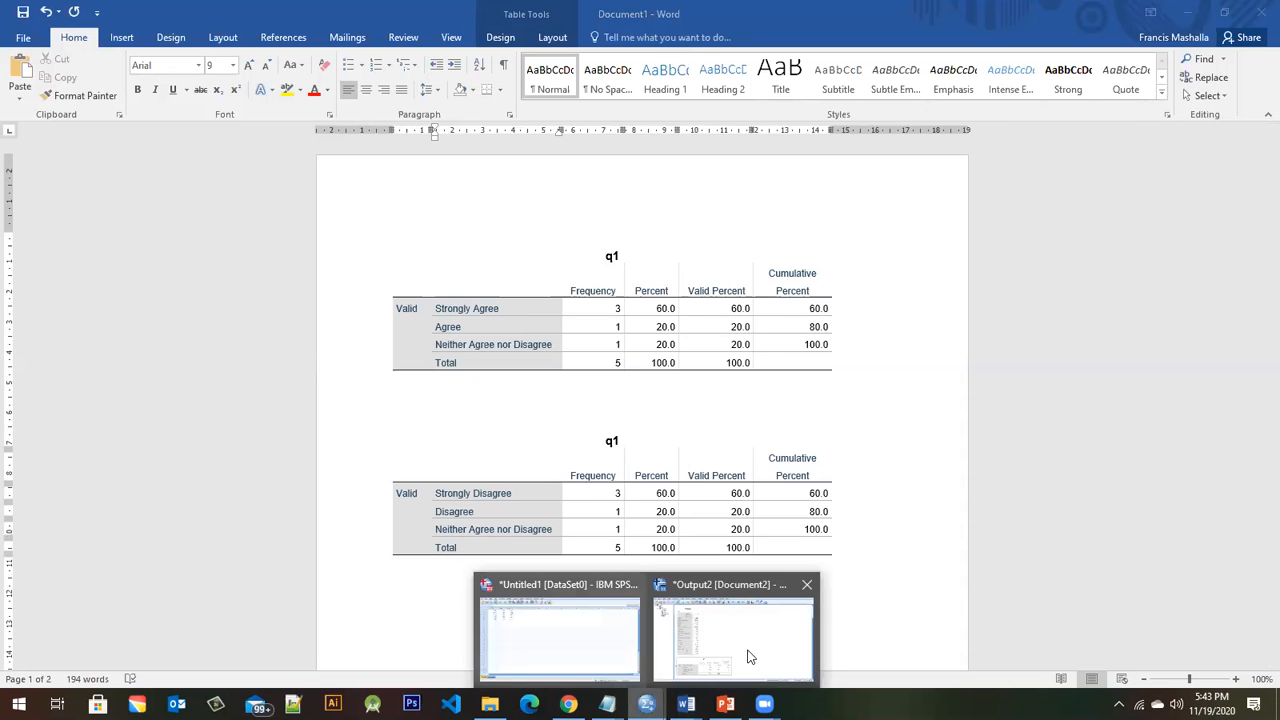
left_click(795, 631)
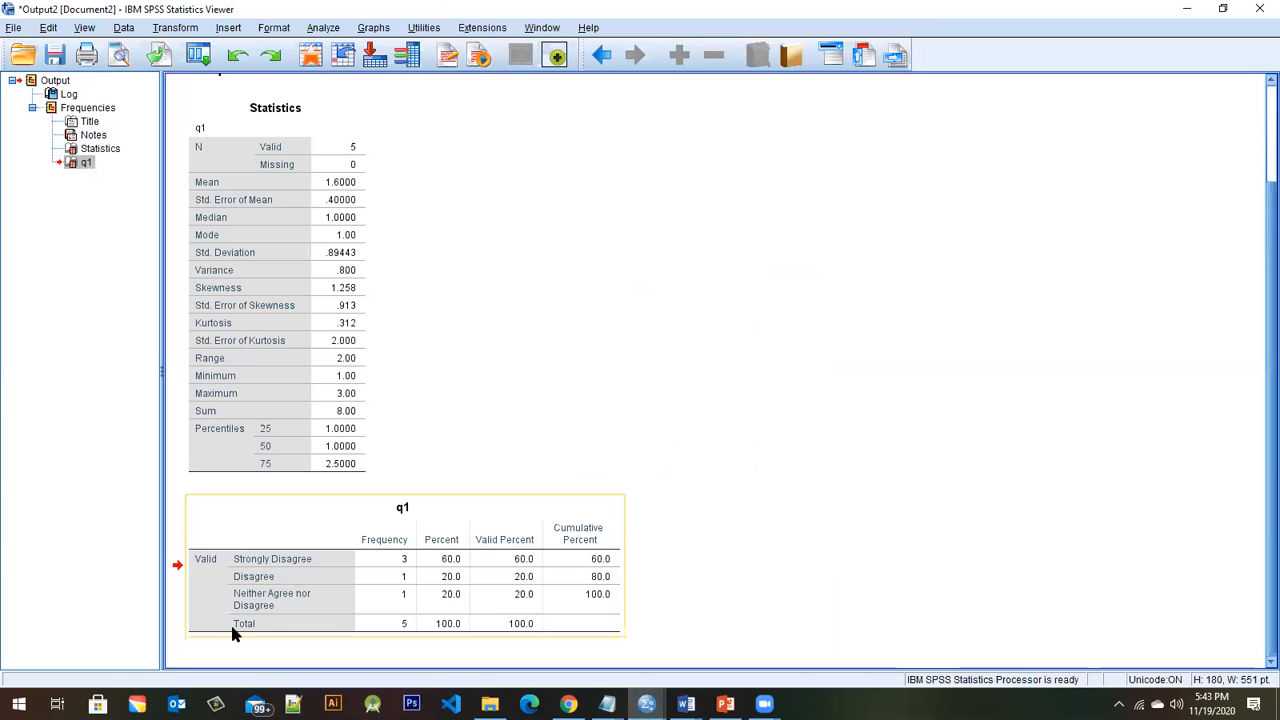
right_click(311, 507)
left_click(331, 539)
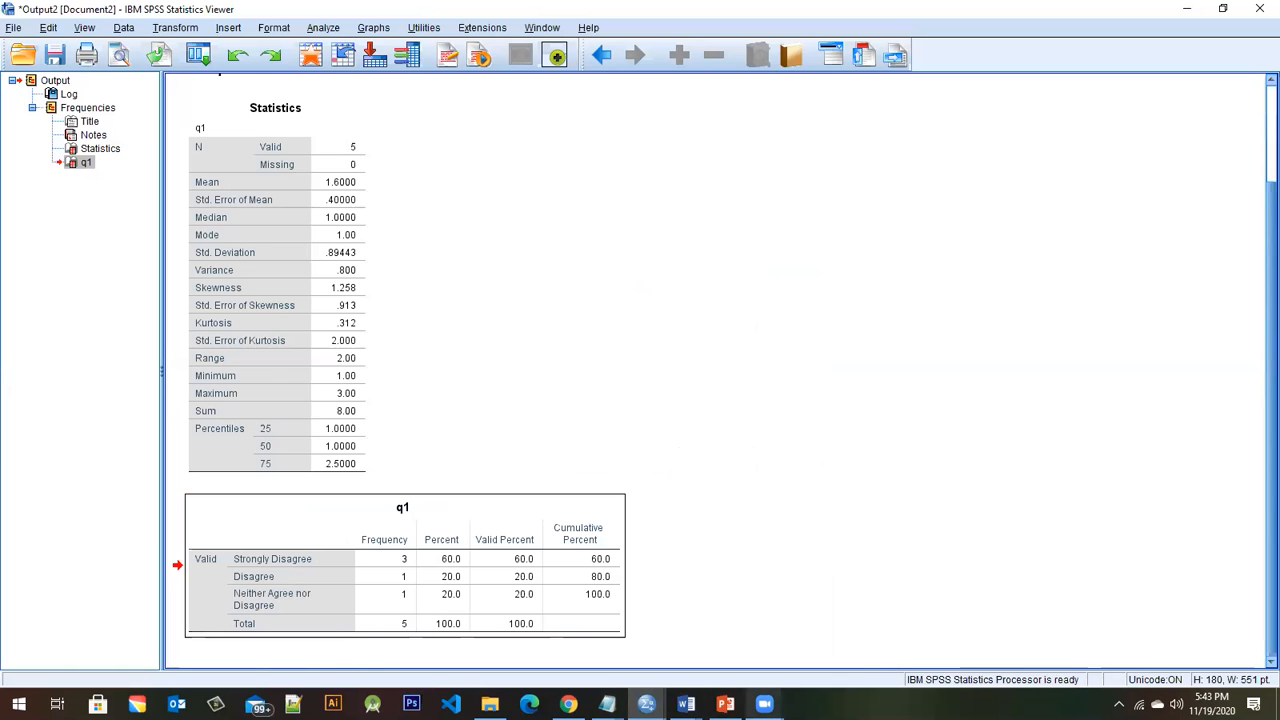
- In Word's Document1, delete the pasted Strongly Disagree version of the q1 table along with its surrounding blank lines
mouse_move(686, 704)
left_click(770, 640)
left_click(614, 397)
left_click(845, 642, "shift")
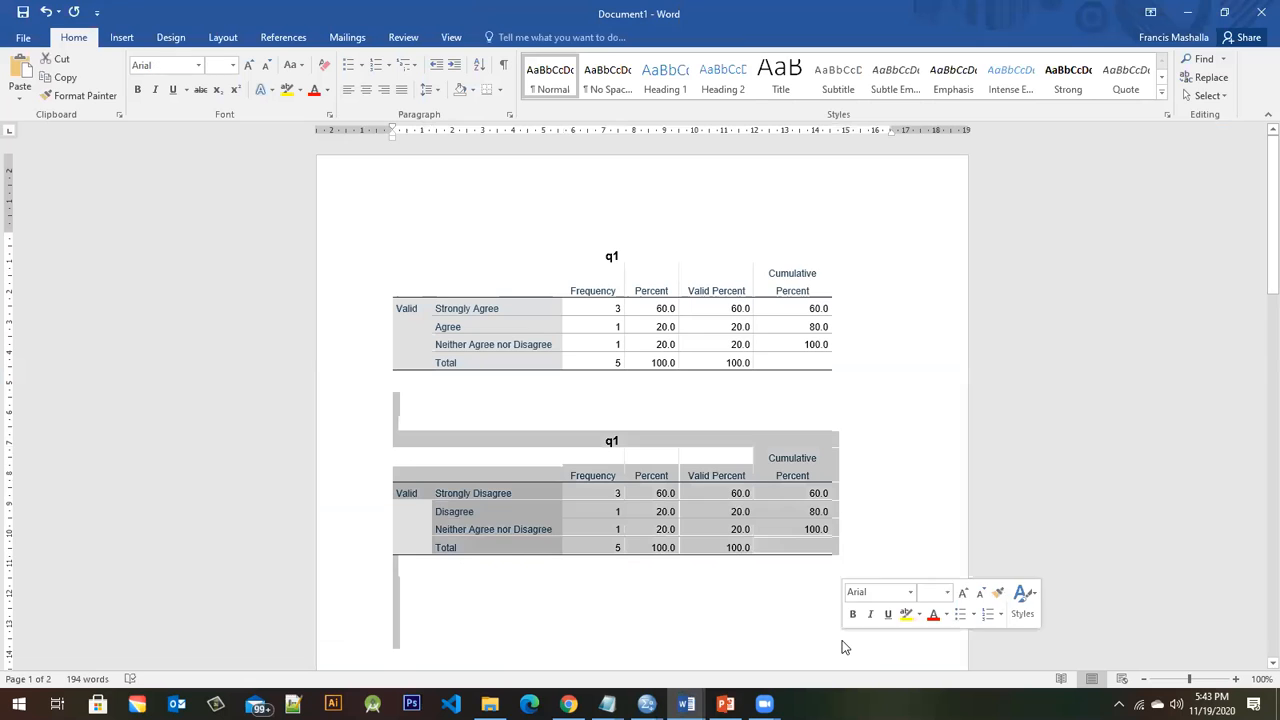
key("ctrl+v")
- Add a long run of blank lines below the first q1 table and paste the copied table directly beneath it
key("Return")
key("Return")
key("Return")
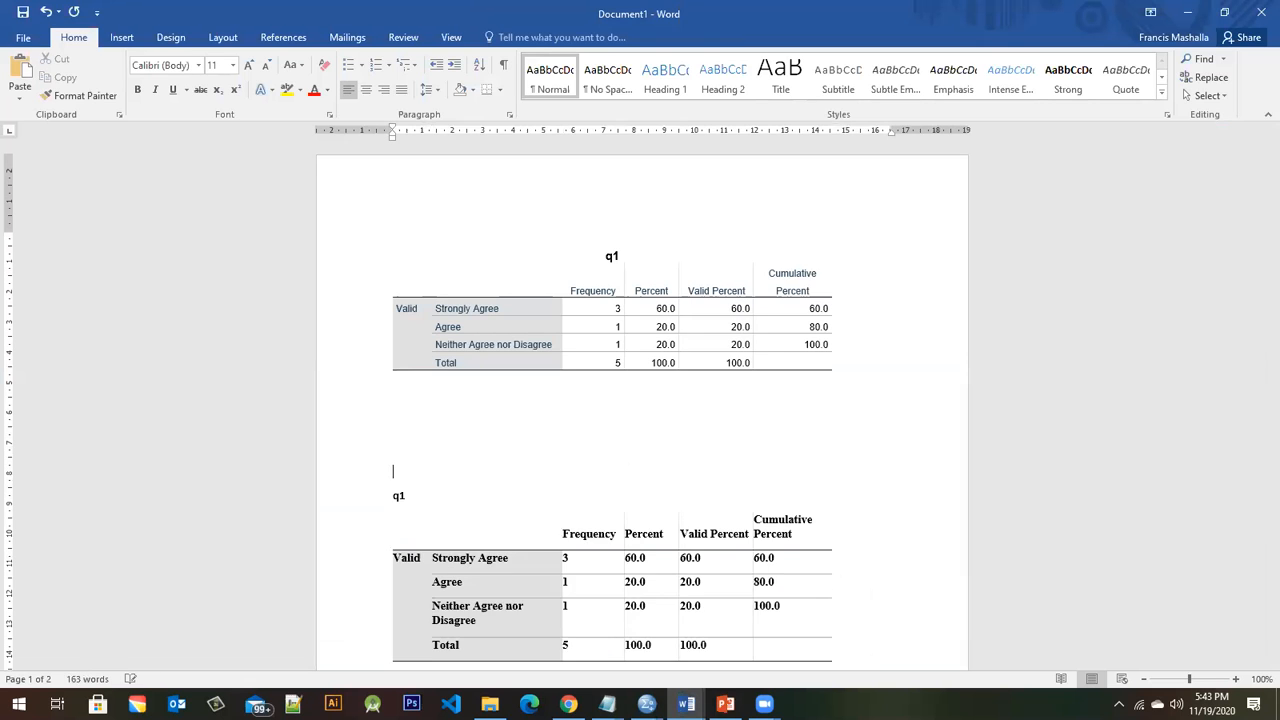
key("Return")
key("Return")
key("Return")
key("Return")
key("Return")
key("Return")
key("Return")
key("Return")
key("Return")
key("Return")
key("Return")
key("Return")
key("Return")
key("Return")
key("Return")
key("Return")
key("Return")
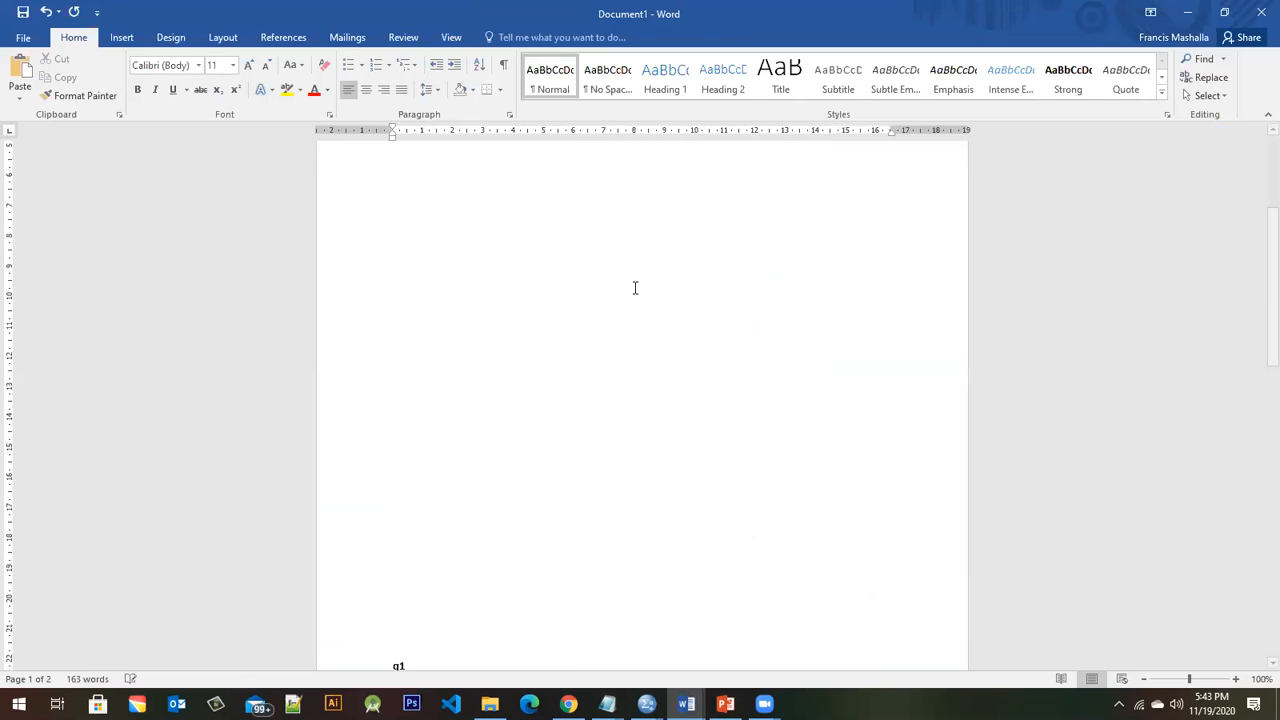
key("Return")
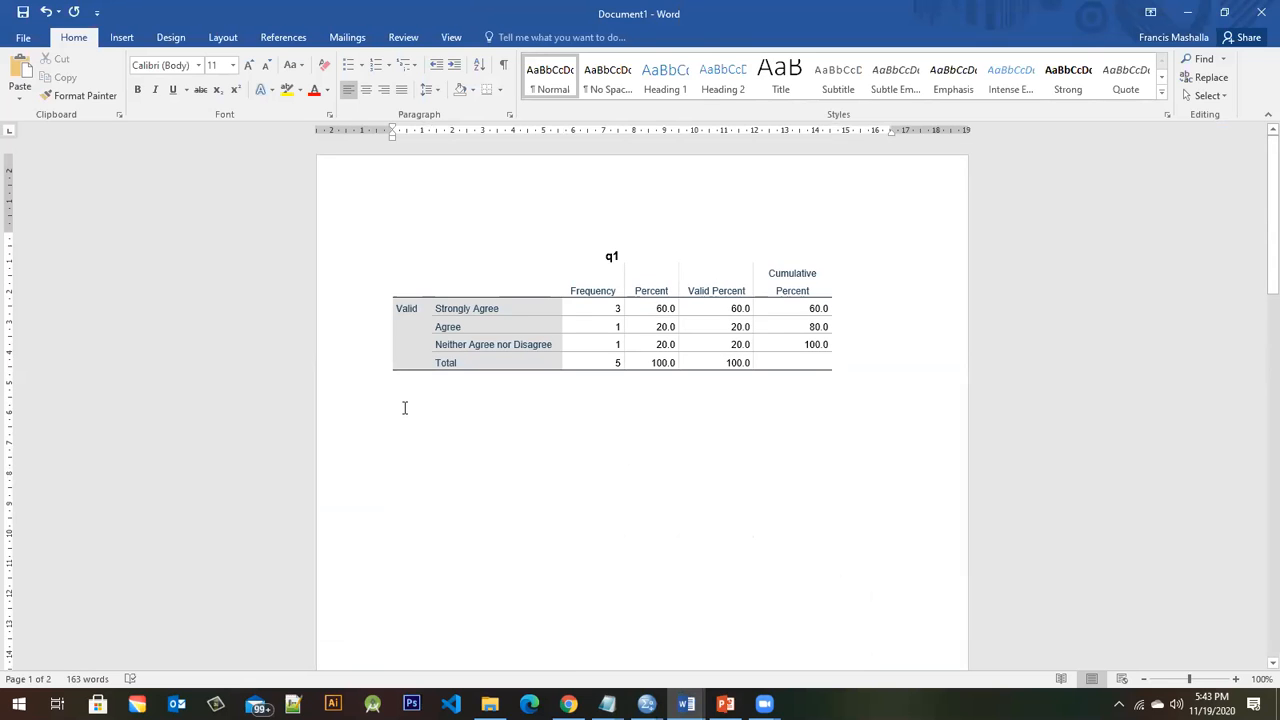
left_click(405, 407)
key("ctrl+v")
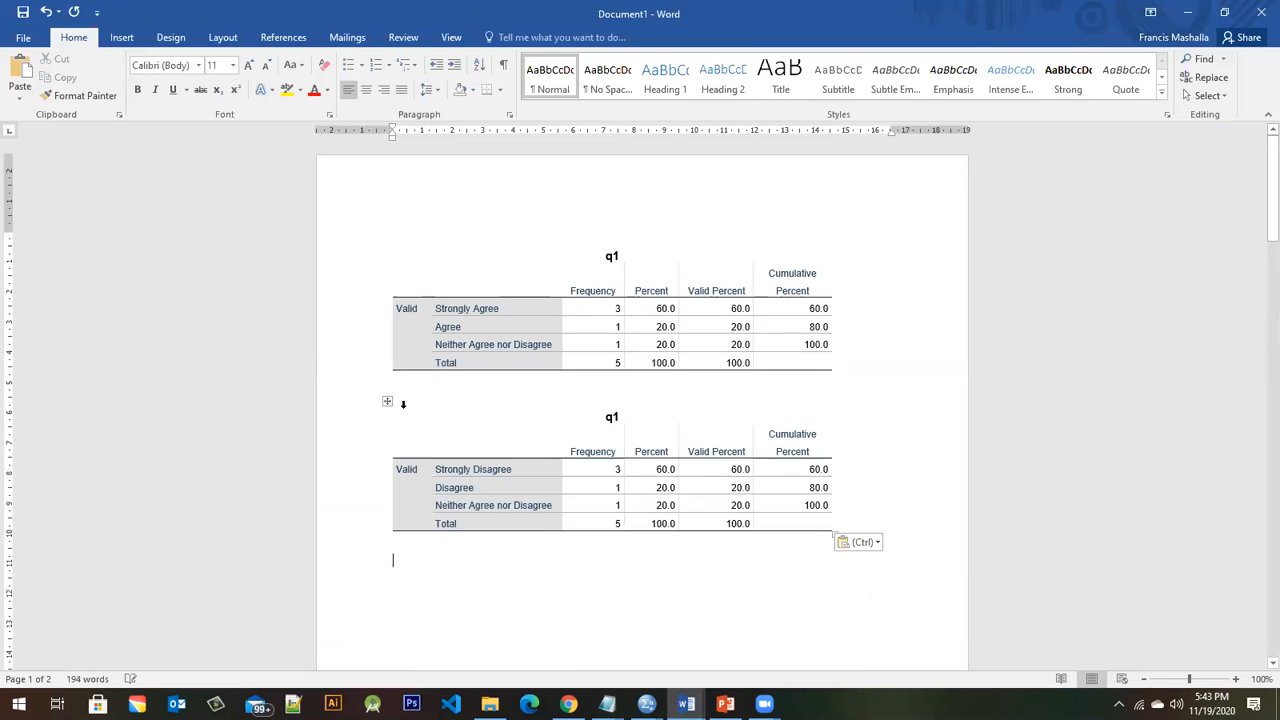
- Compare the Disagree and Neither Agree nor Disagree rows of the pasted table with the original q1 table's rows
left_click(500, 483)
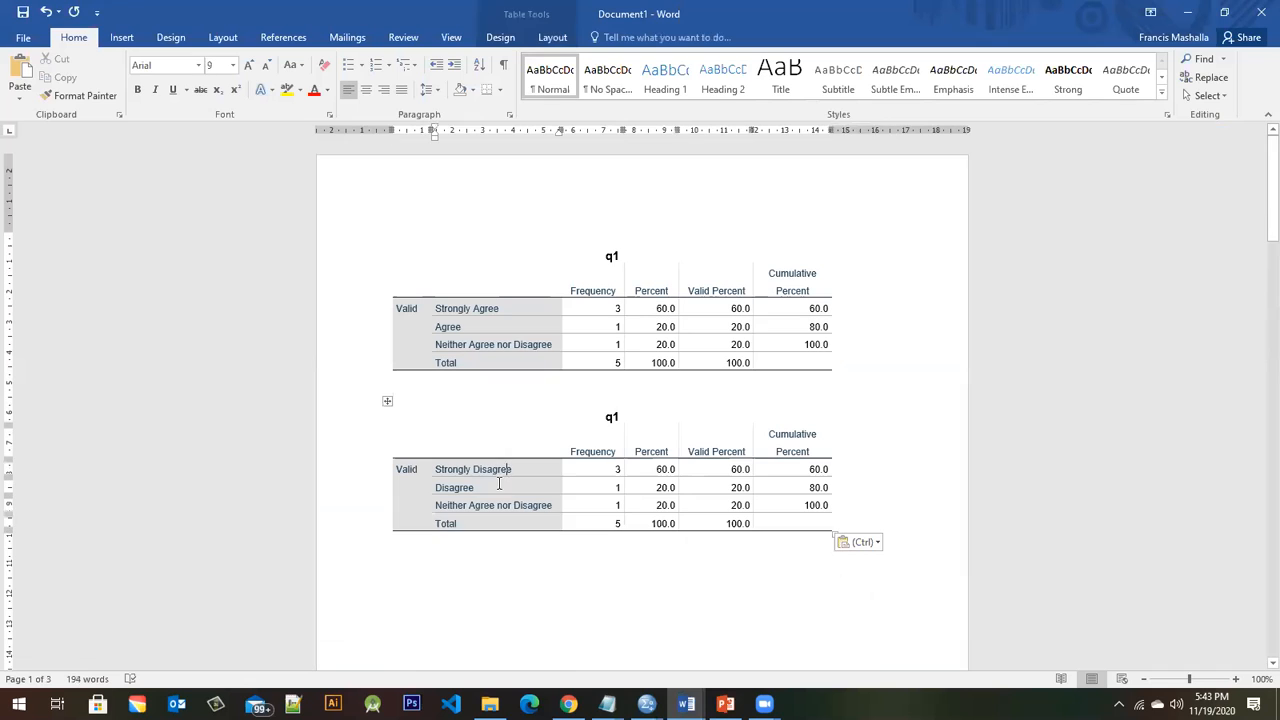
left_click(494, 508)
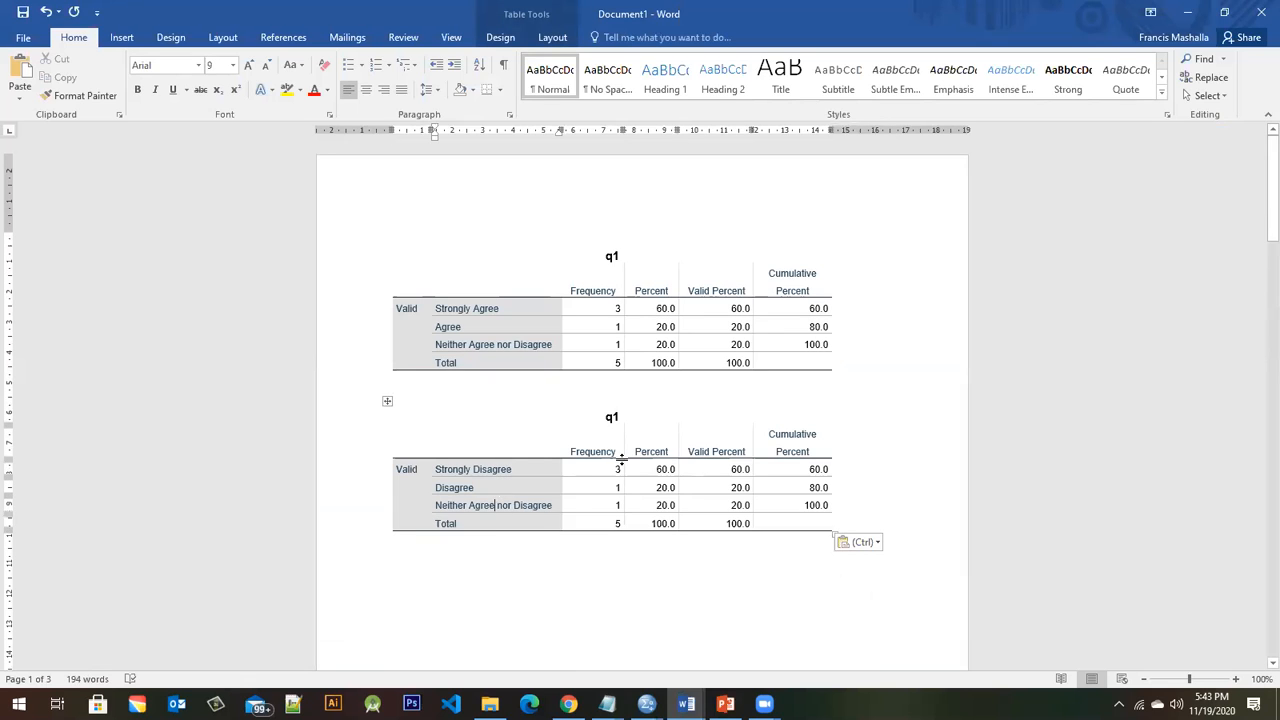
left_click(469, 326)
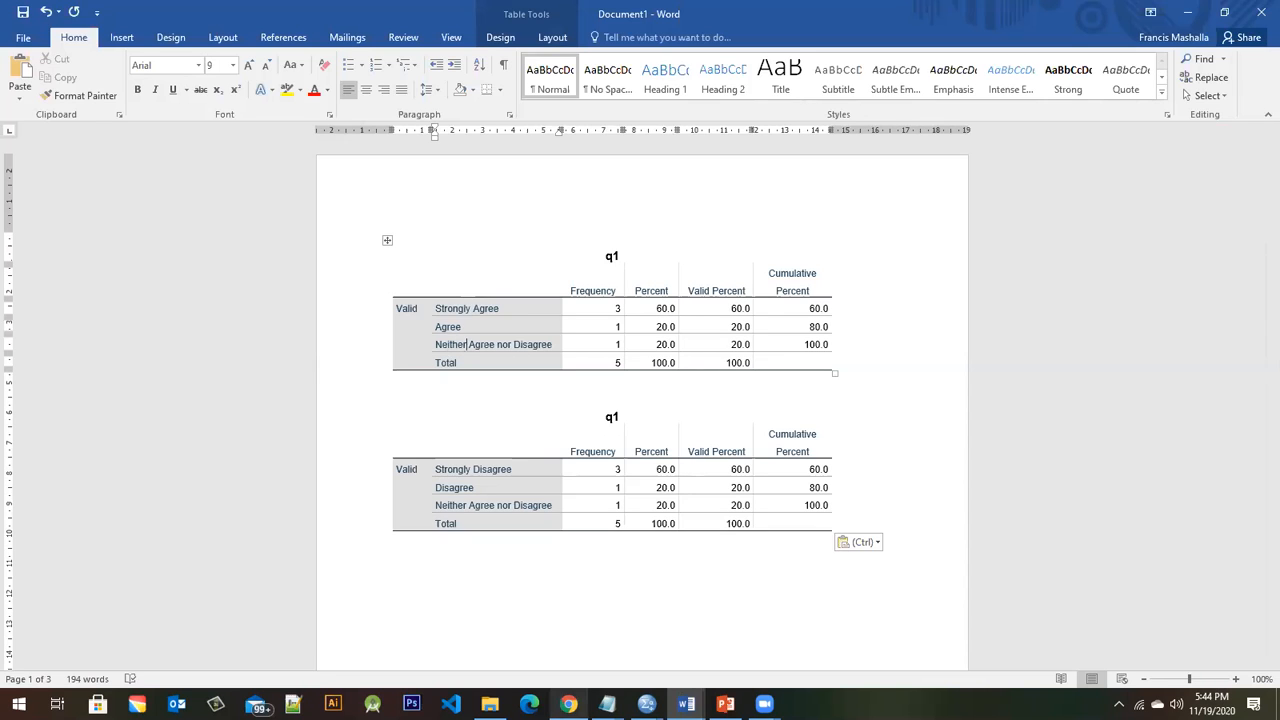
mouse_move(646, 704)
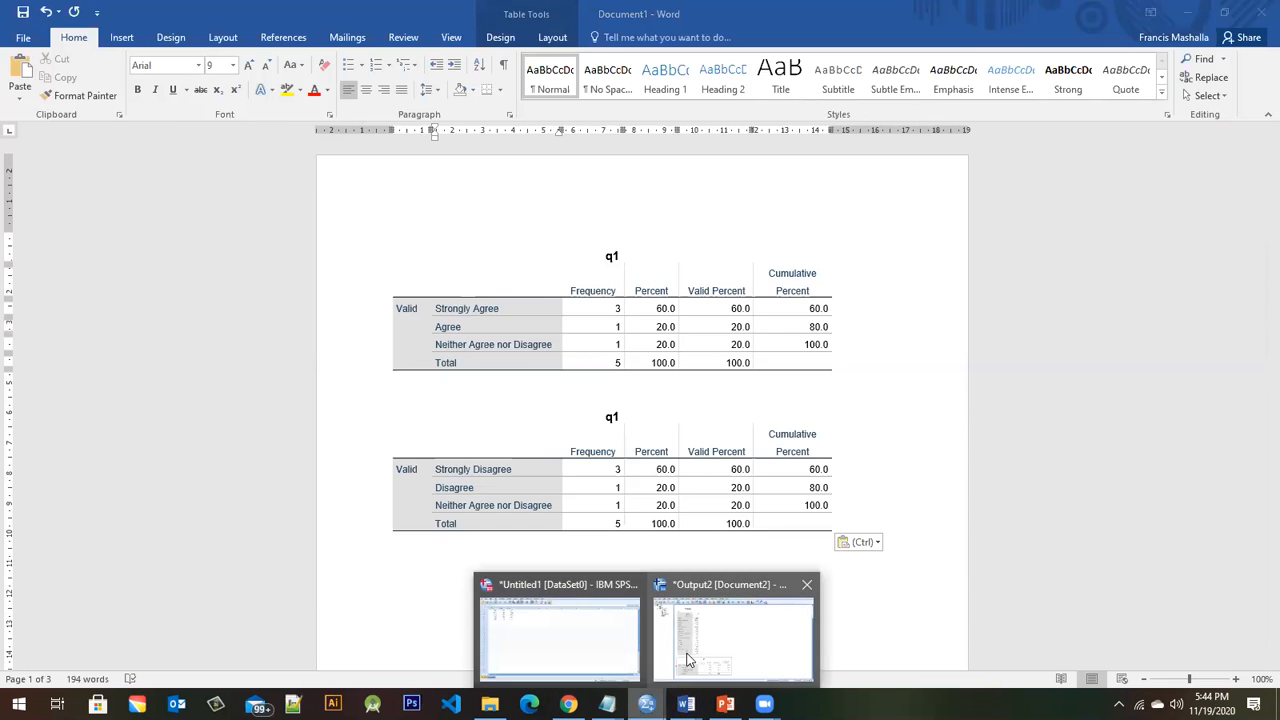
- Switch to the SPSS output viewer and review the q1 Statistics and frequency tables
left_click(740, 660)
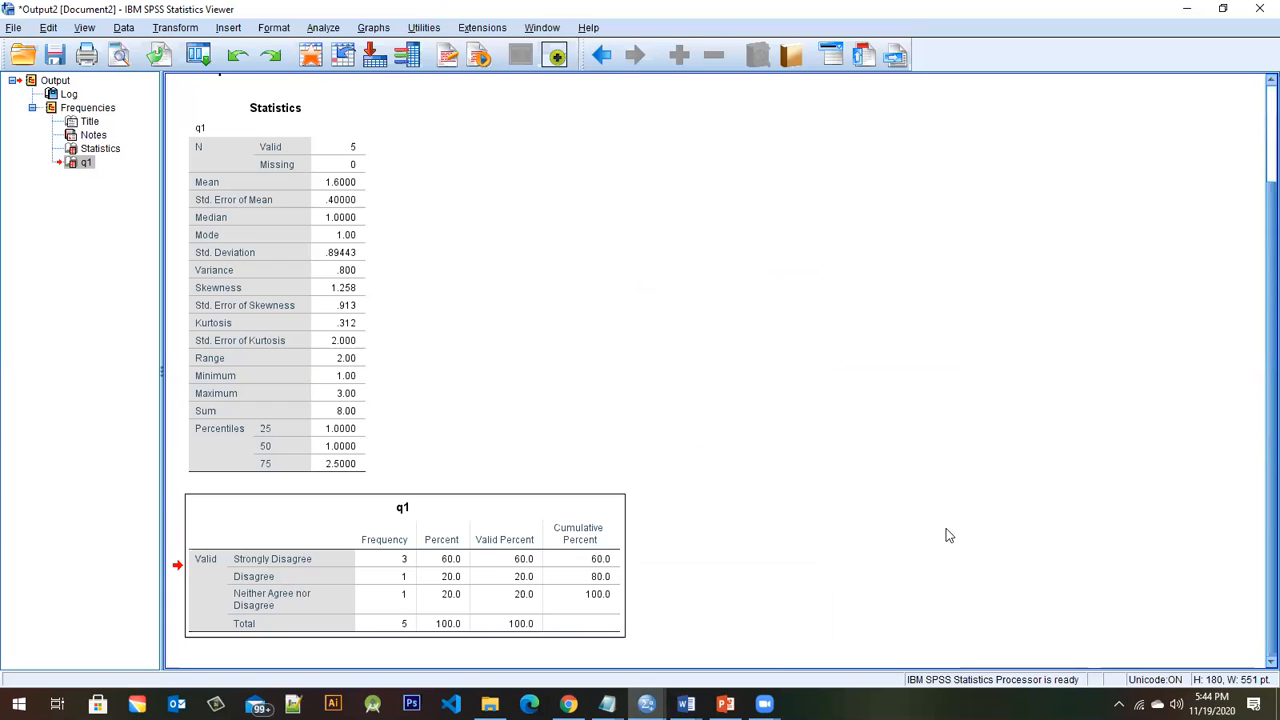
scroll(1258, 160, "up", 3)
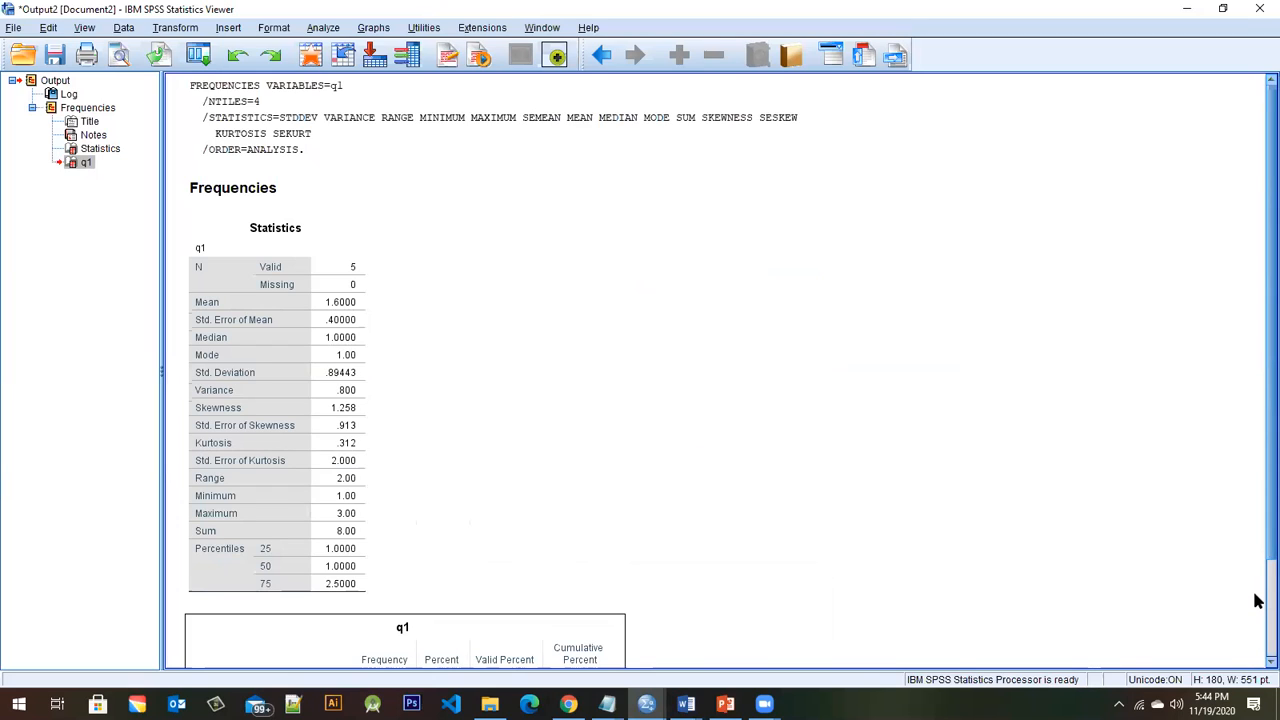
scroll(1258, 600, "down", 3)
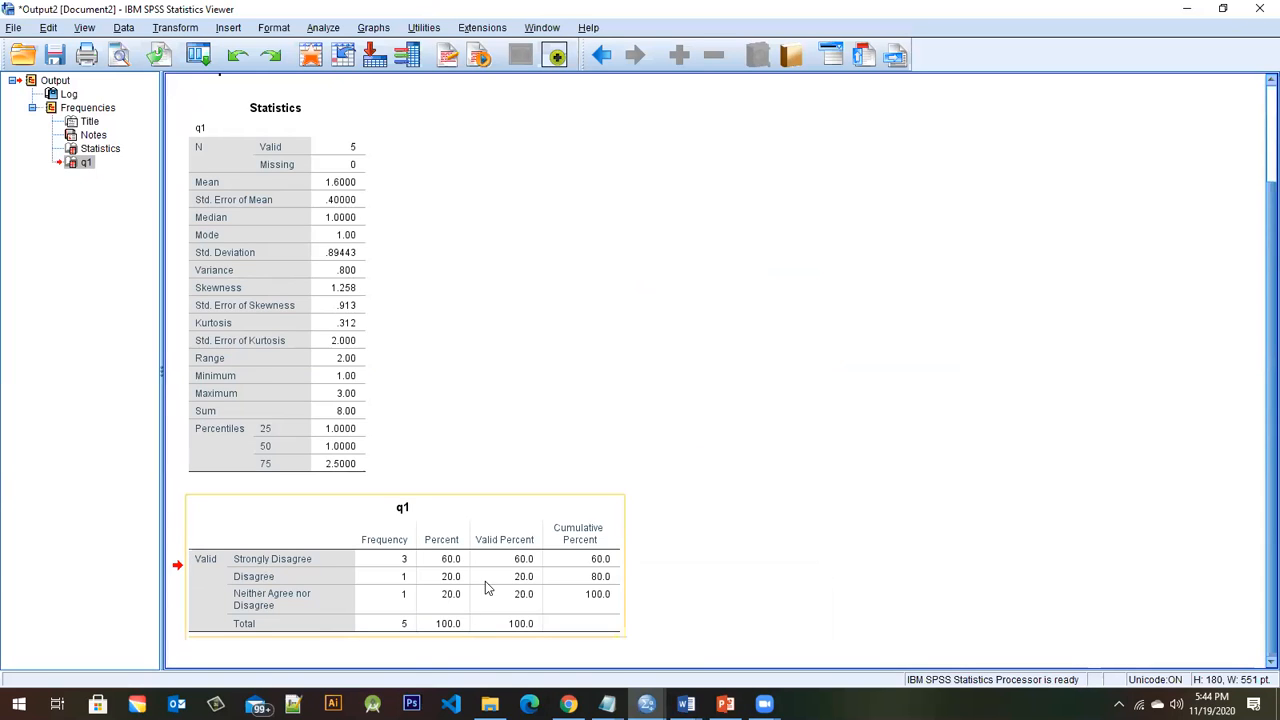
left_click(290, 562)
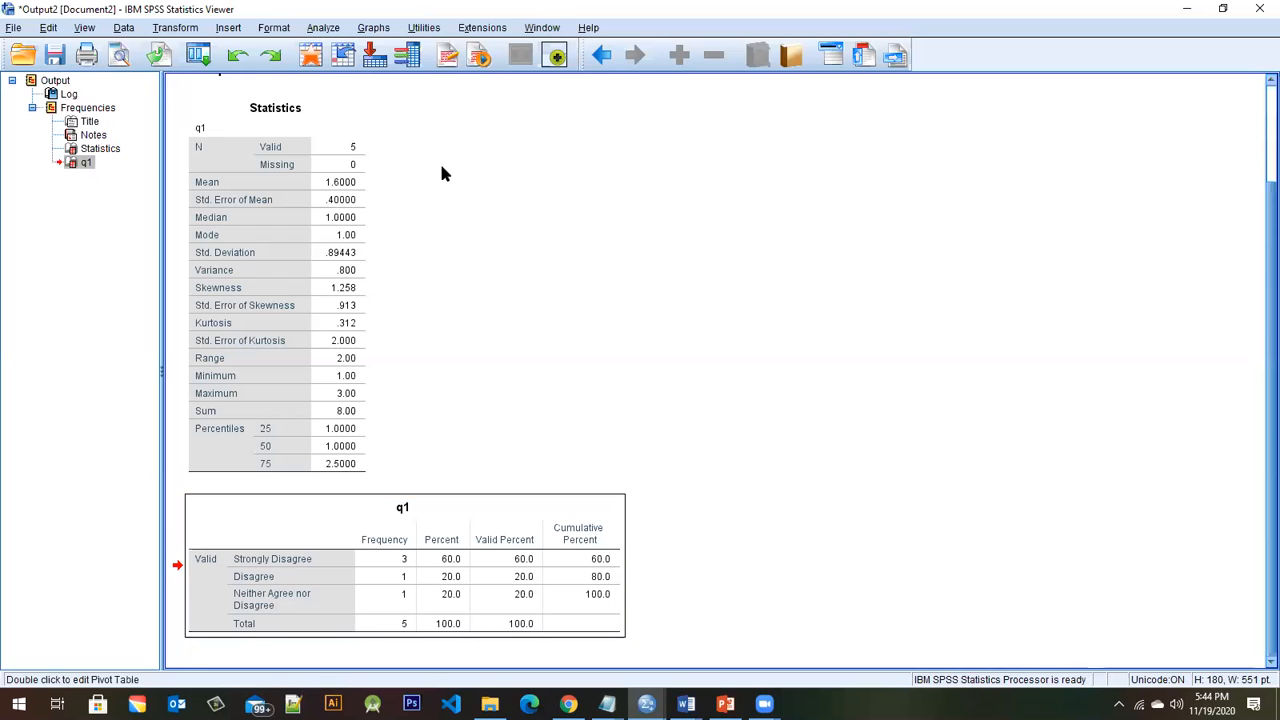
left_click(1258, 10)
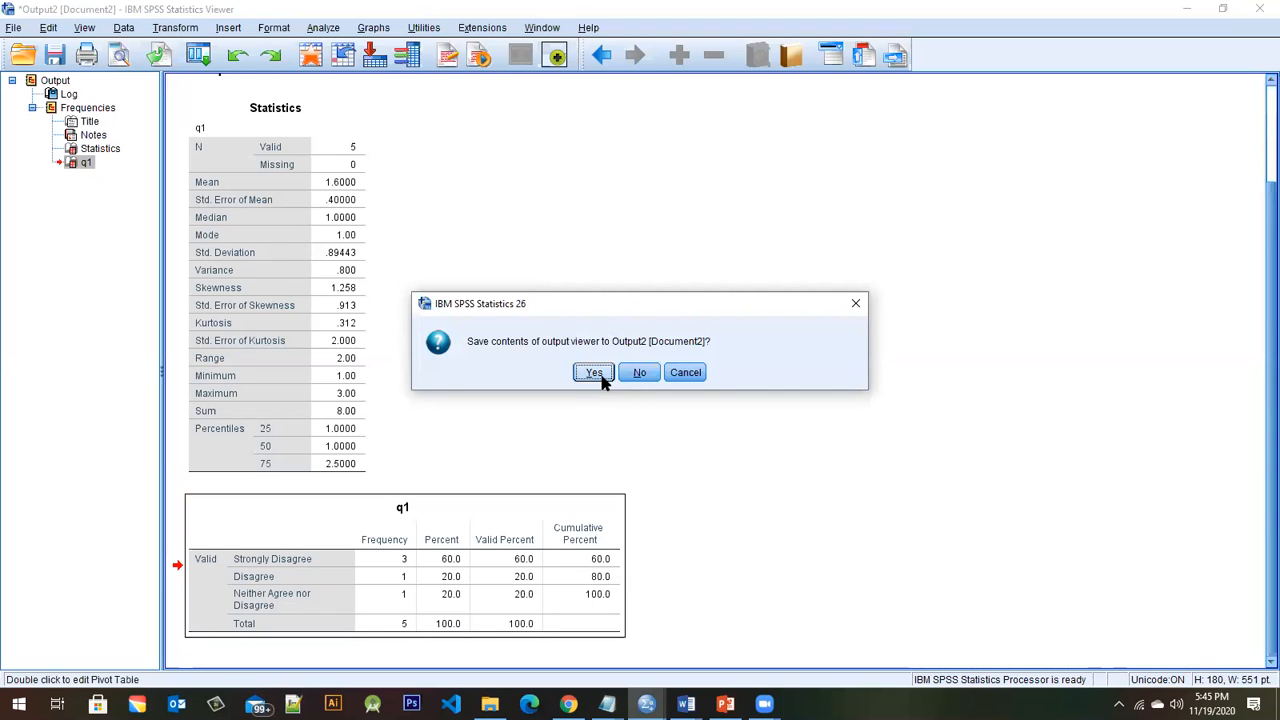
left_click(598, 374)
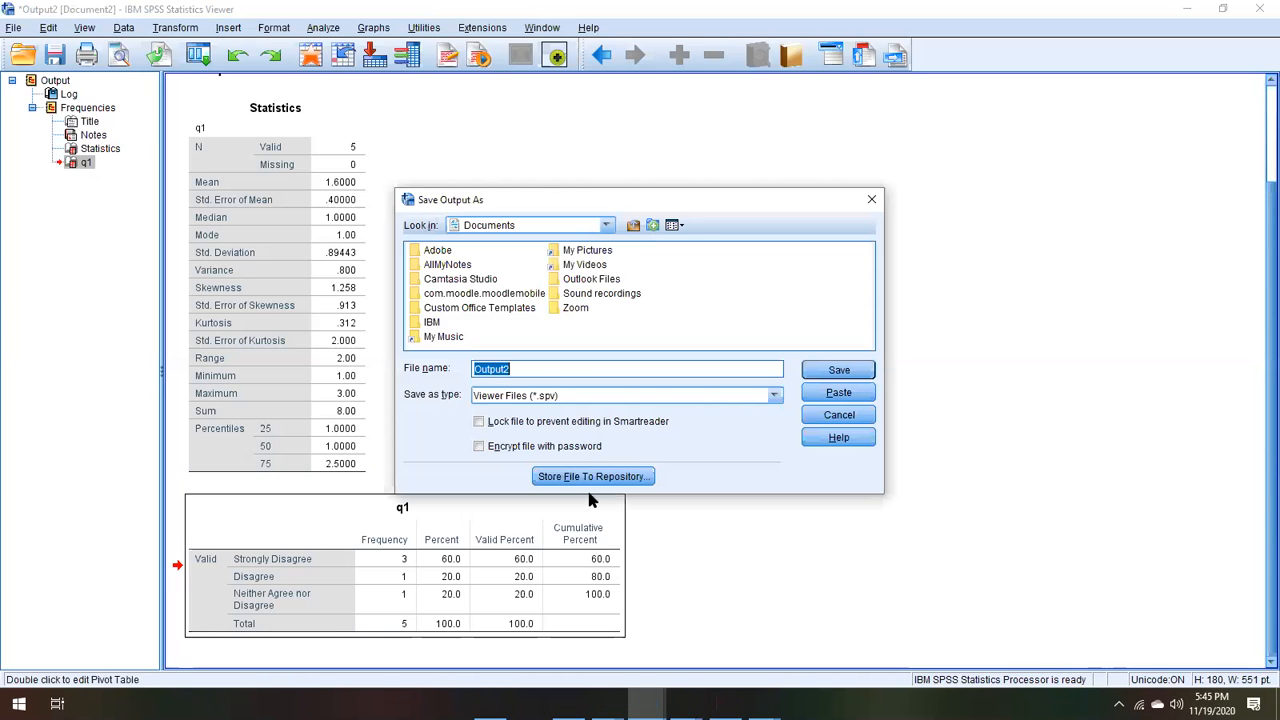
left_click(839, 414)
- Switch to the SPSS Data Editor and check the value labels defined for variable q1
left_click(1186, 9)
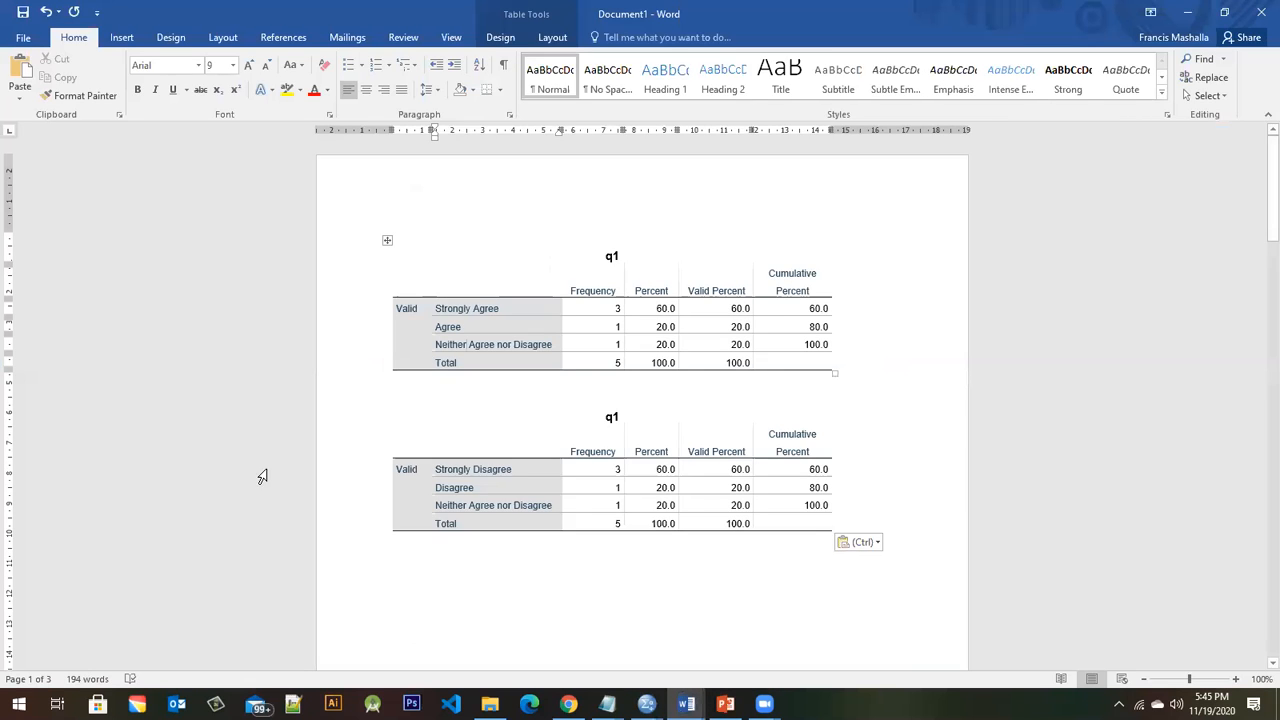
mouse_move(616, 682)
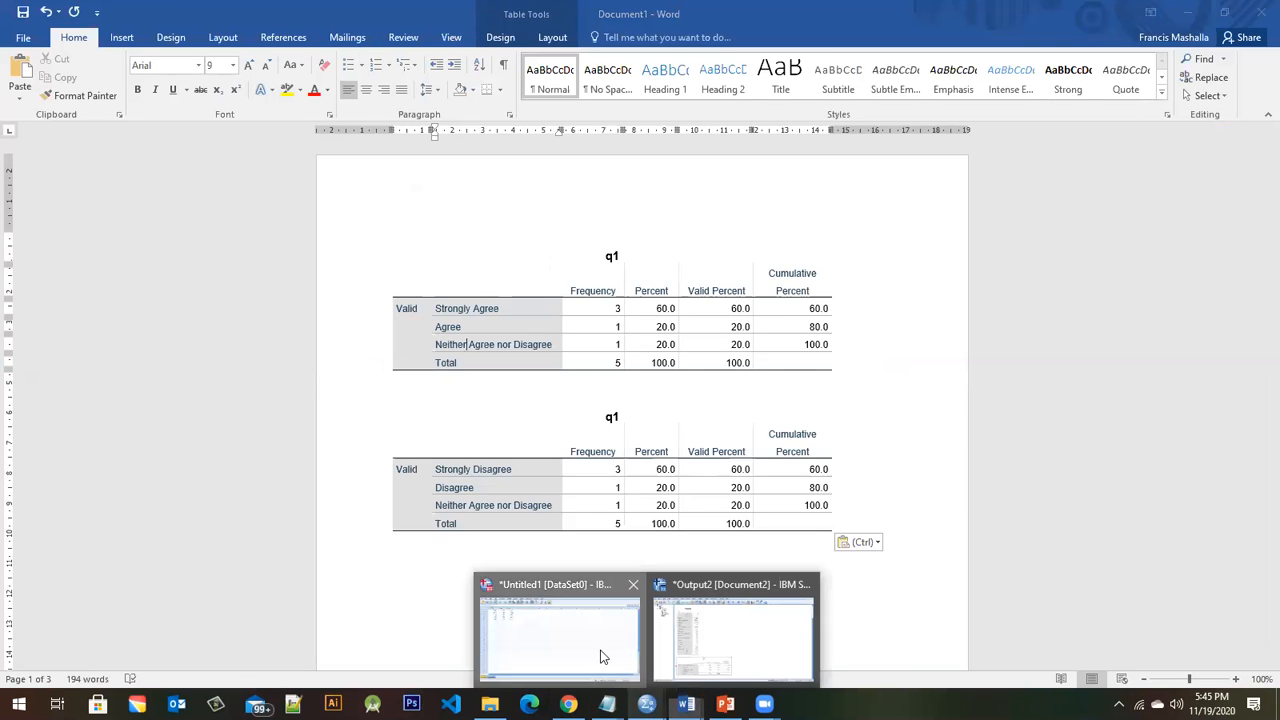
left_click(600, 657)
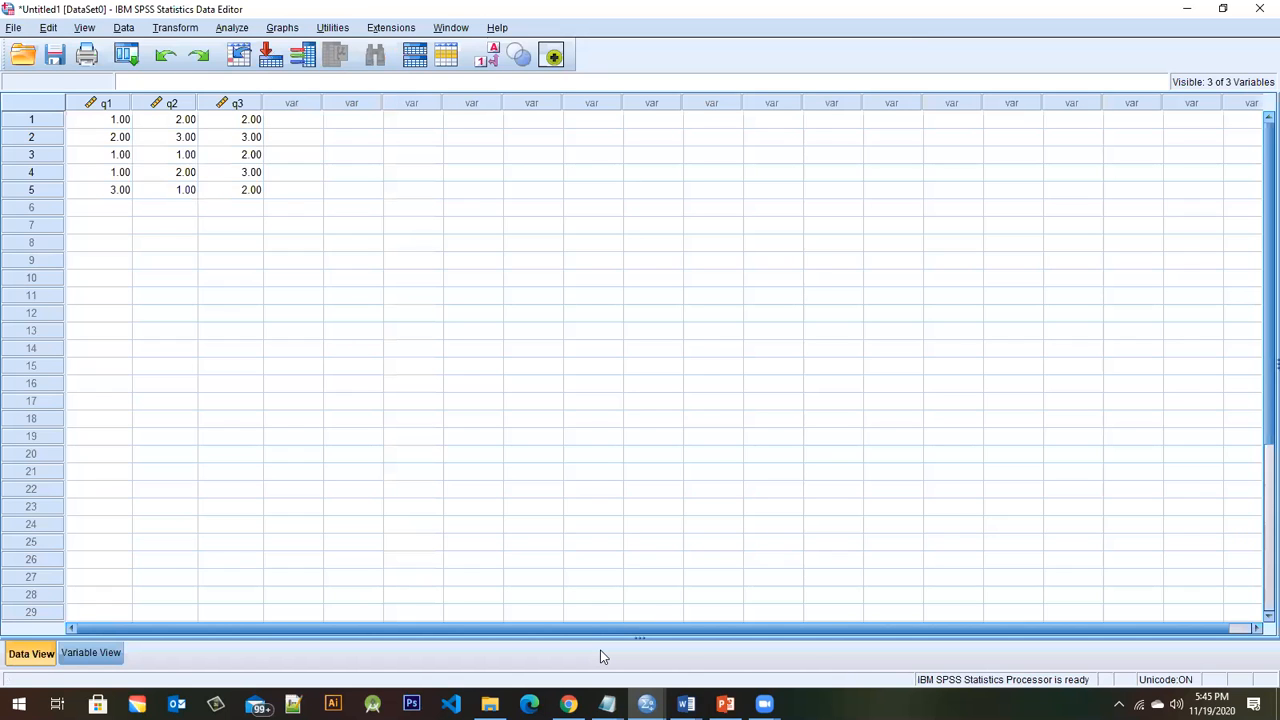
left_click(105, 652)
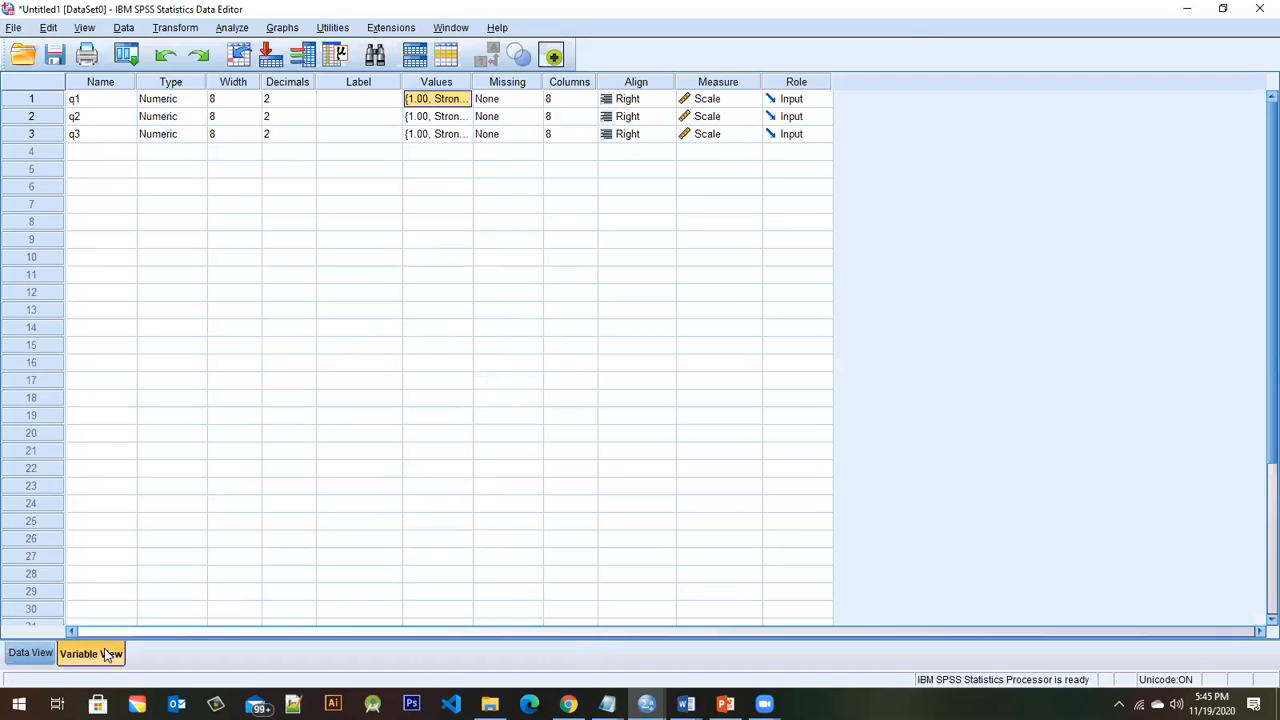
left_click(463, 99)
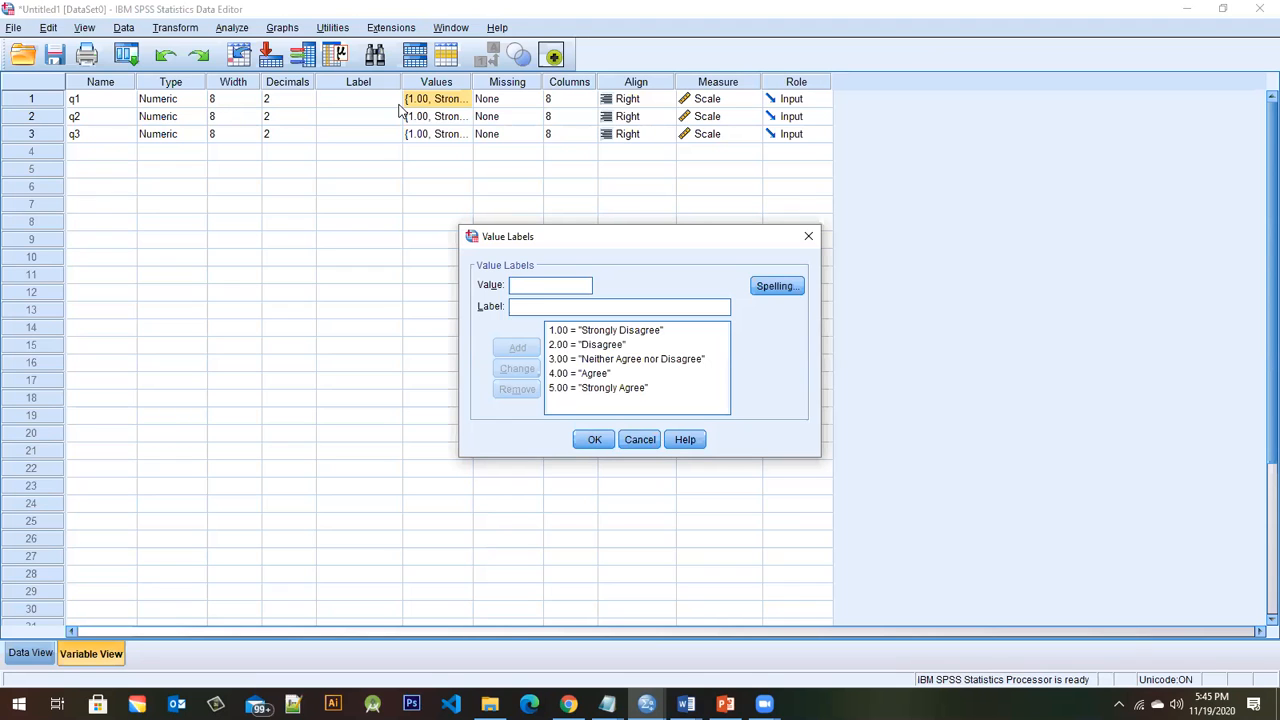
left_click(807, 237)
- Place the SPSS Data Editor and SAMPLE QUESTIONNAIRE.docx side by side in smaller windows, with the data values of q1 to q3 shown
left_click(1222, 8)
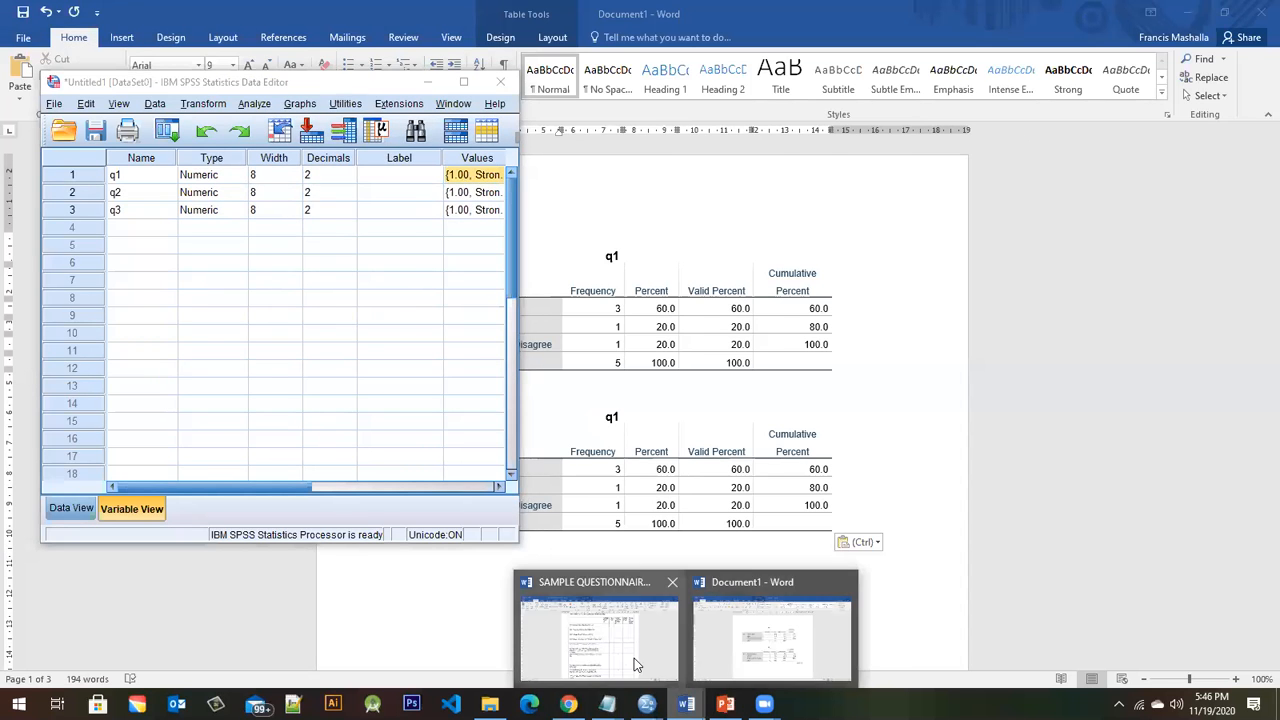
left_click(634, 658)
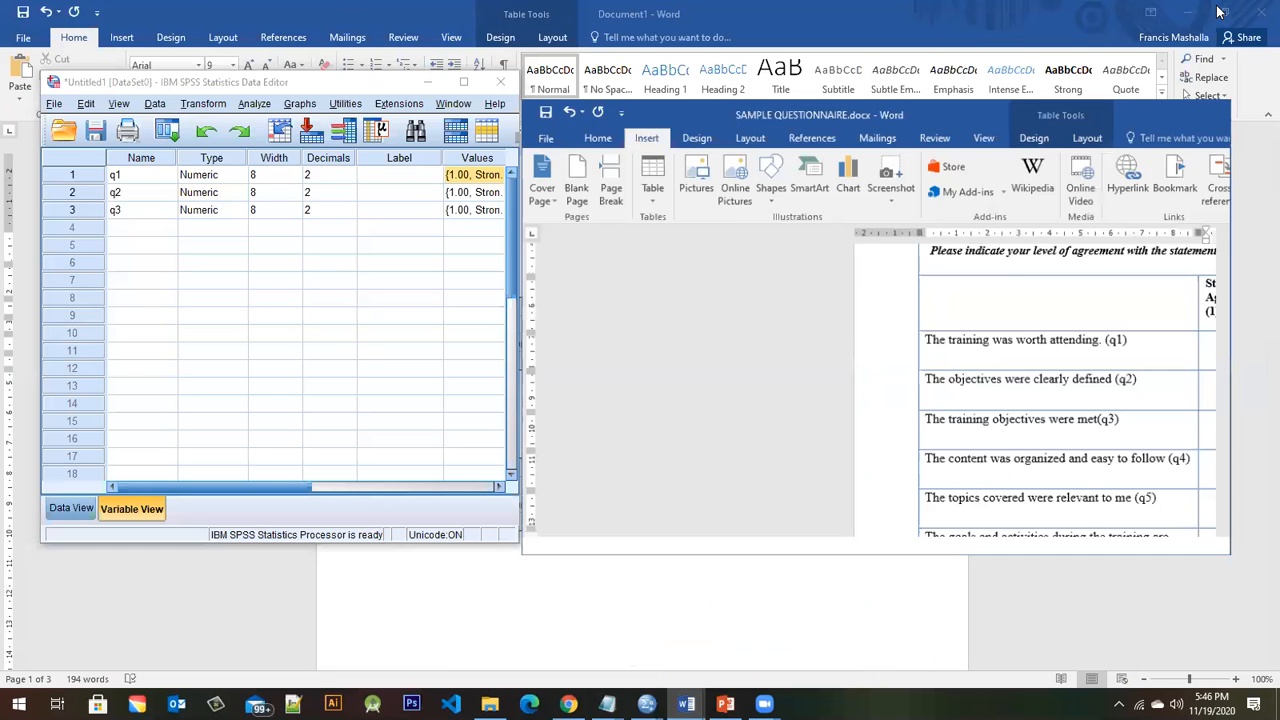
left_click(1224, 11)
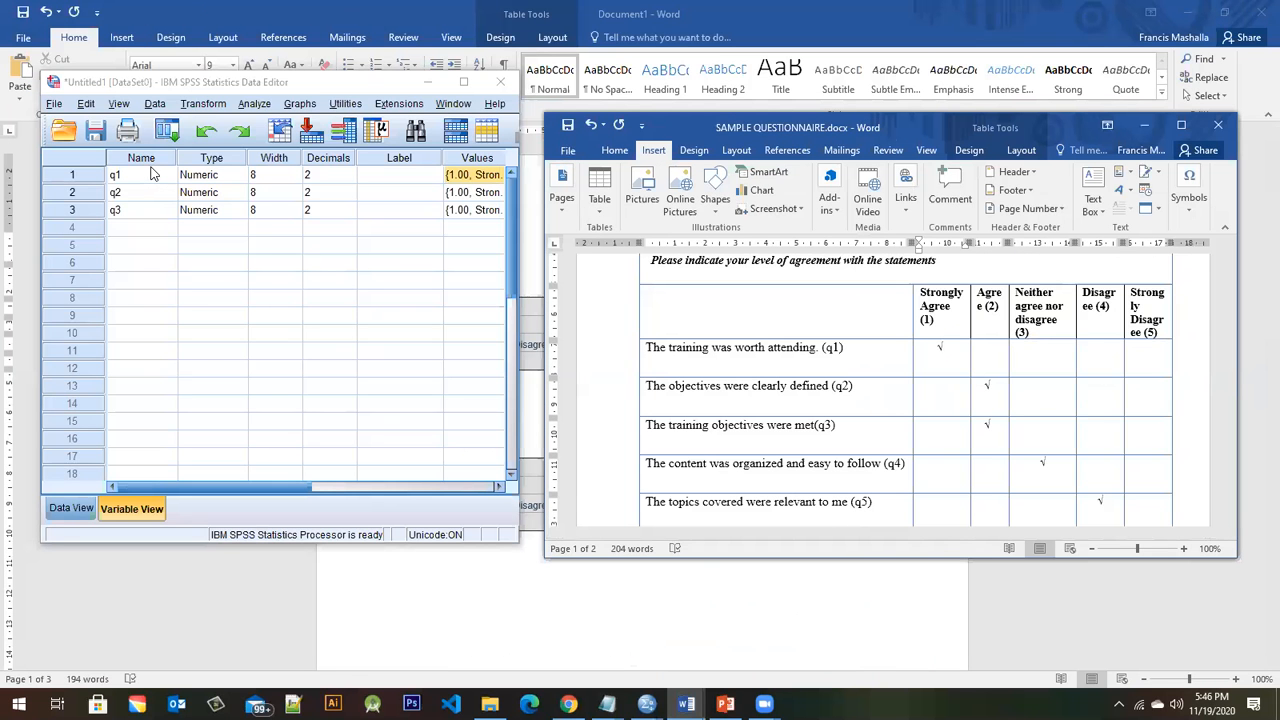
left_click(70, 510)
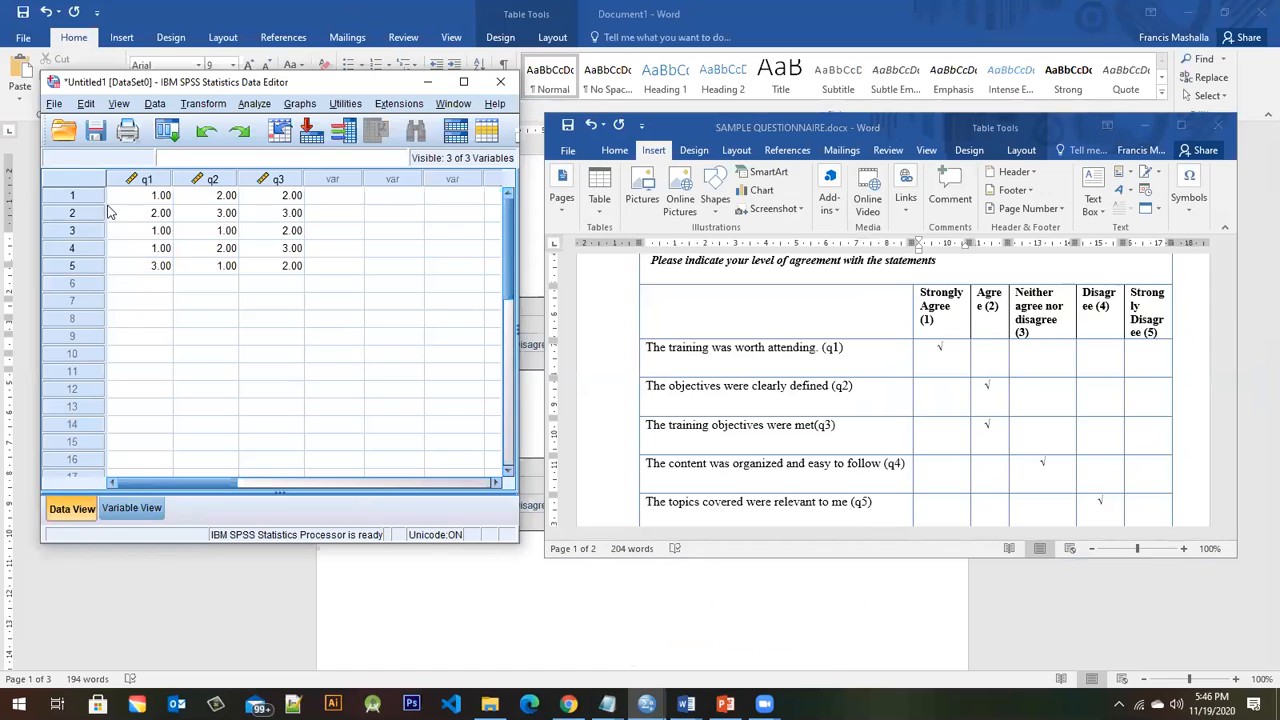
- Change the q1 response of case 1 to 5
left_click(158, 200)
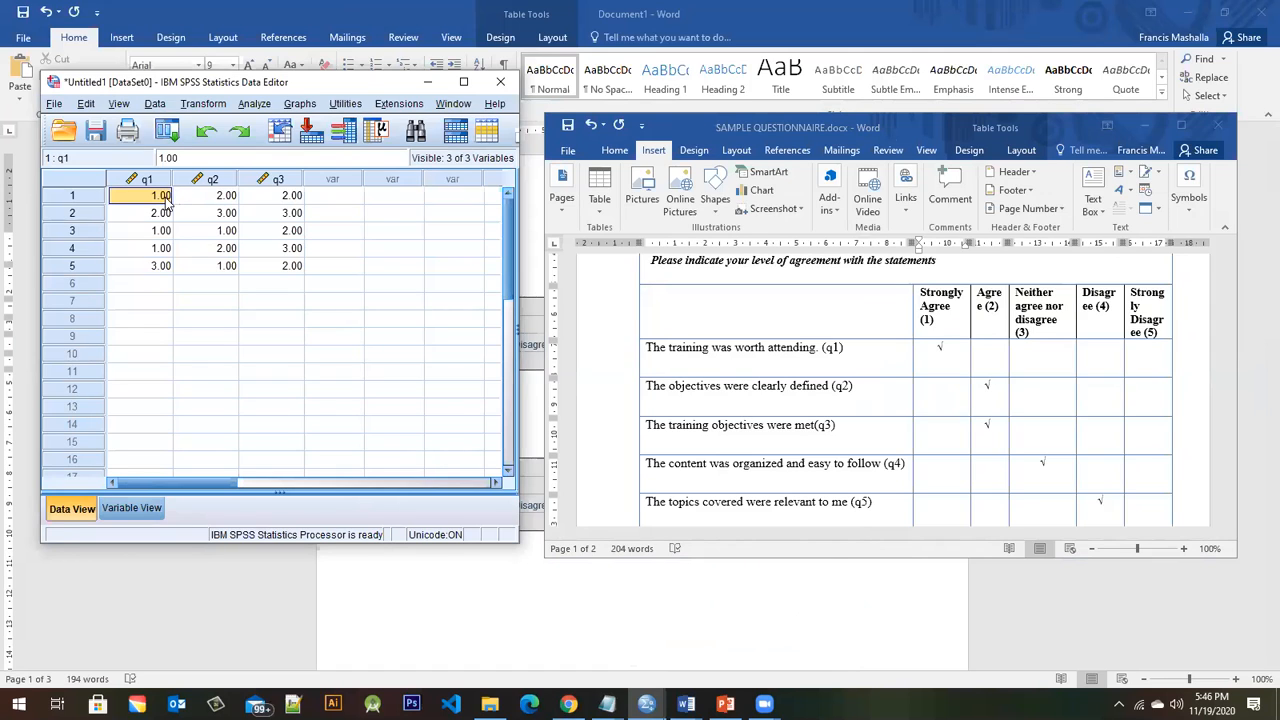
double_click(166, 197)
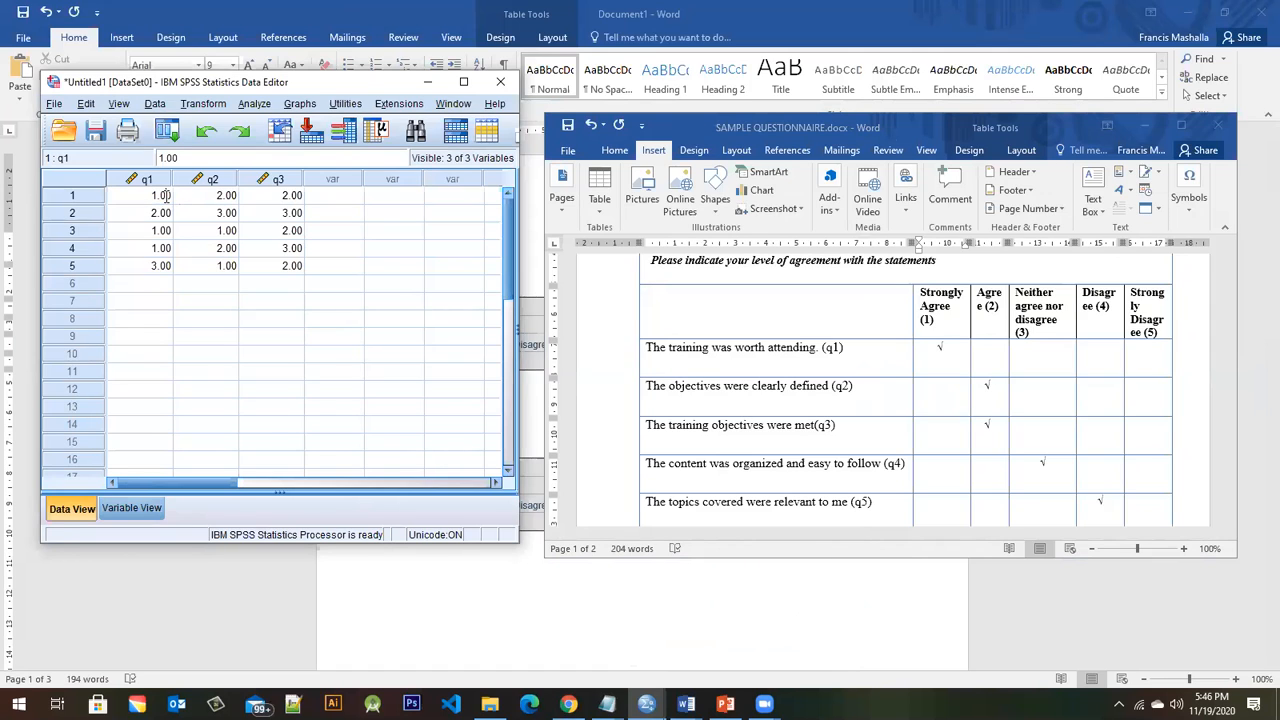
key("BackSpace")
key("BackSpace")
key("BackSpace")
key("BackSpace")
type("5")
left_click(193, 201)
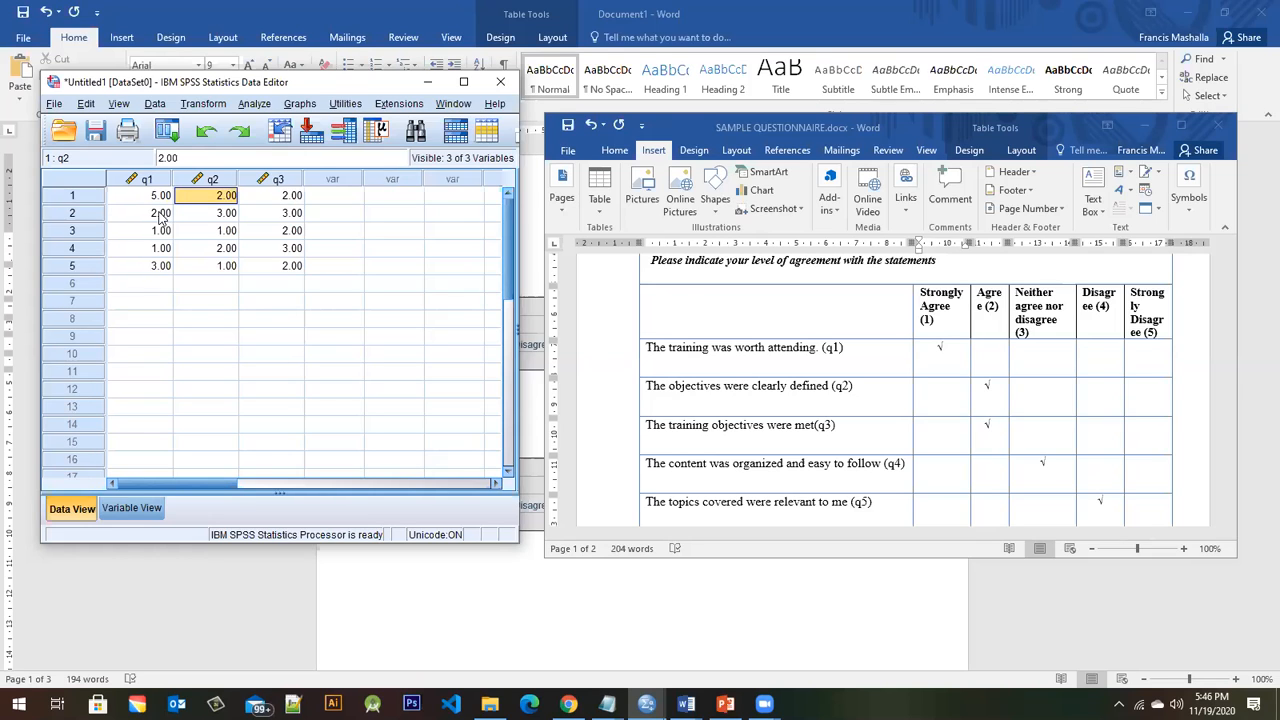
- Recode the q1 responses of cases 2, 3 and 4 to 4, 5 and 5
left_click(162, 216)
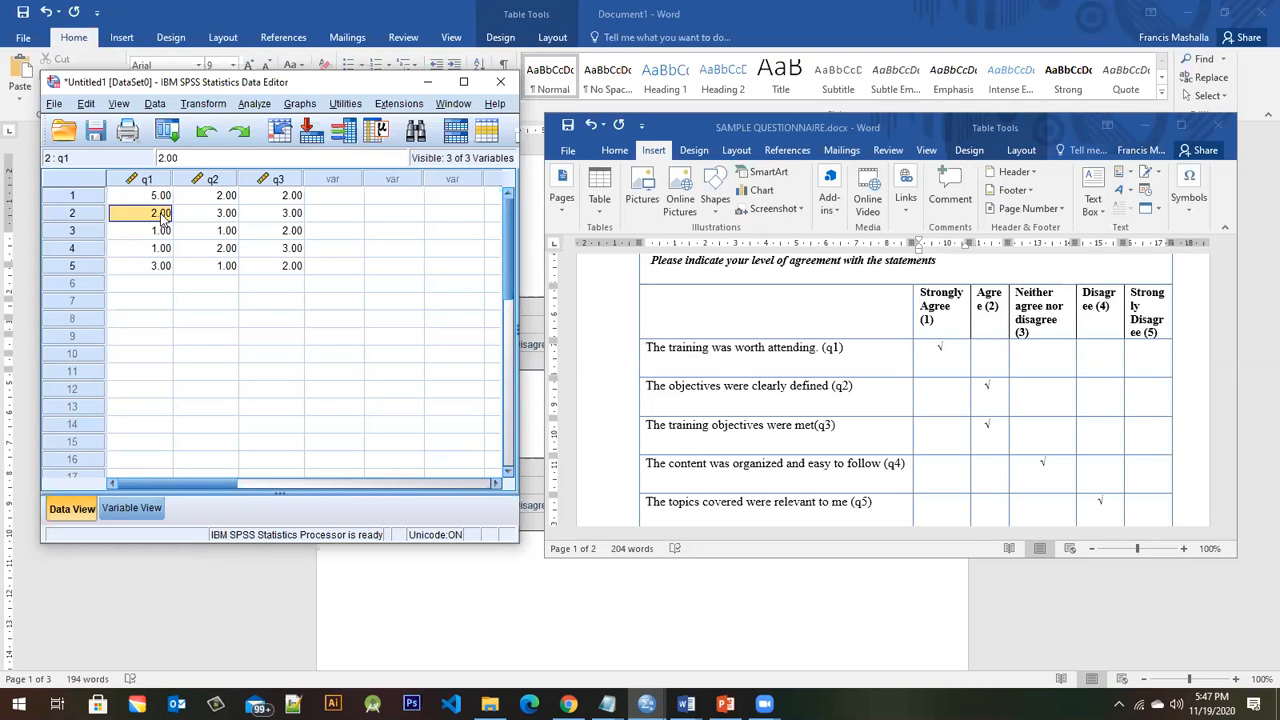
key("BackSpace")
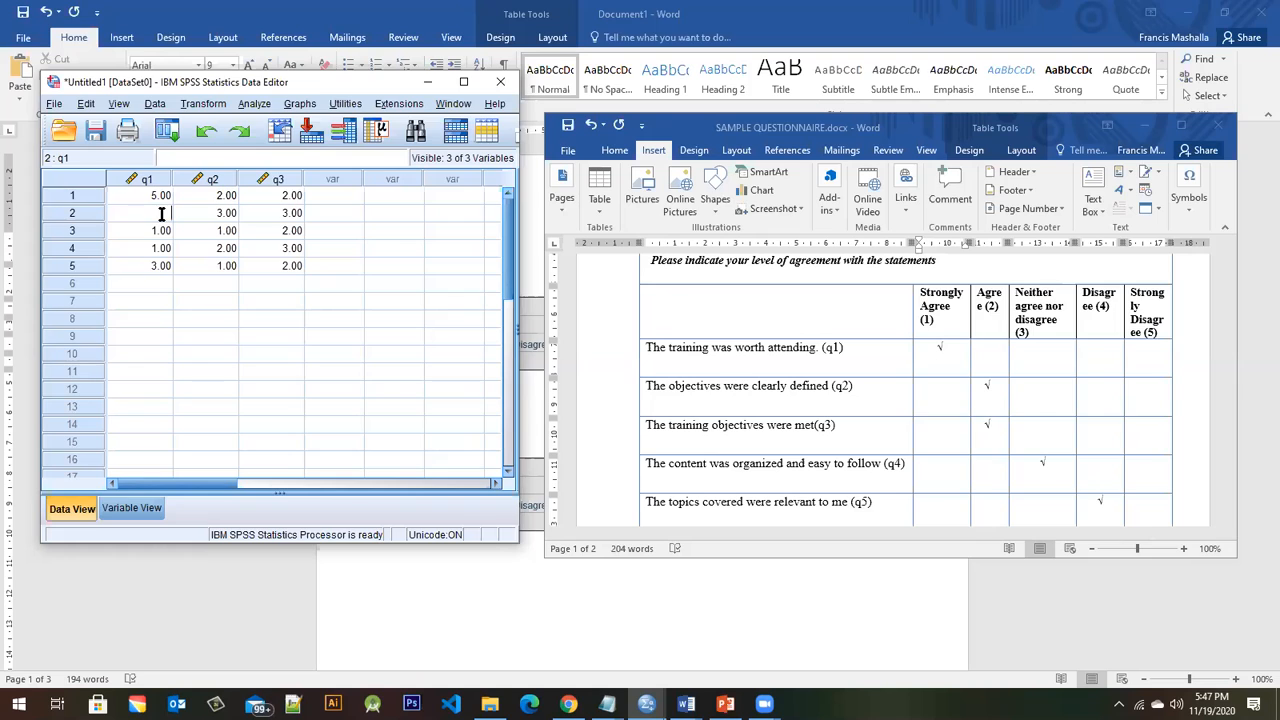
type("4")
left_click(165, 236)
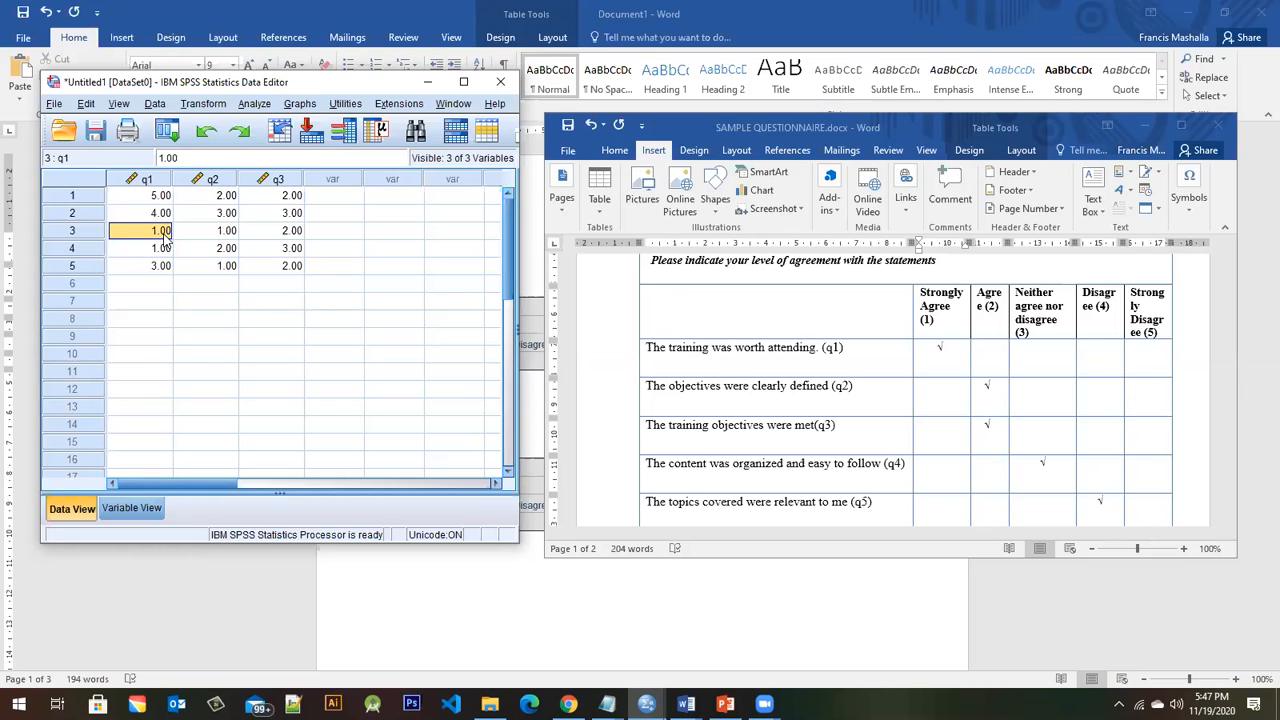
type("5")
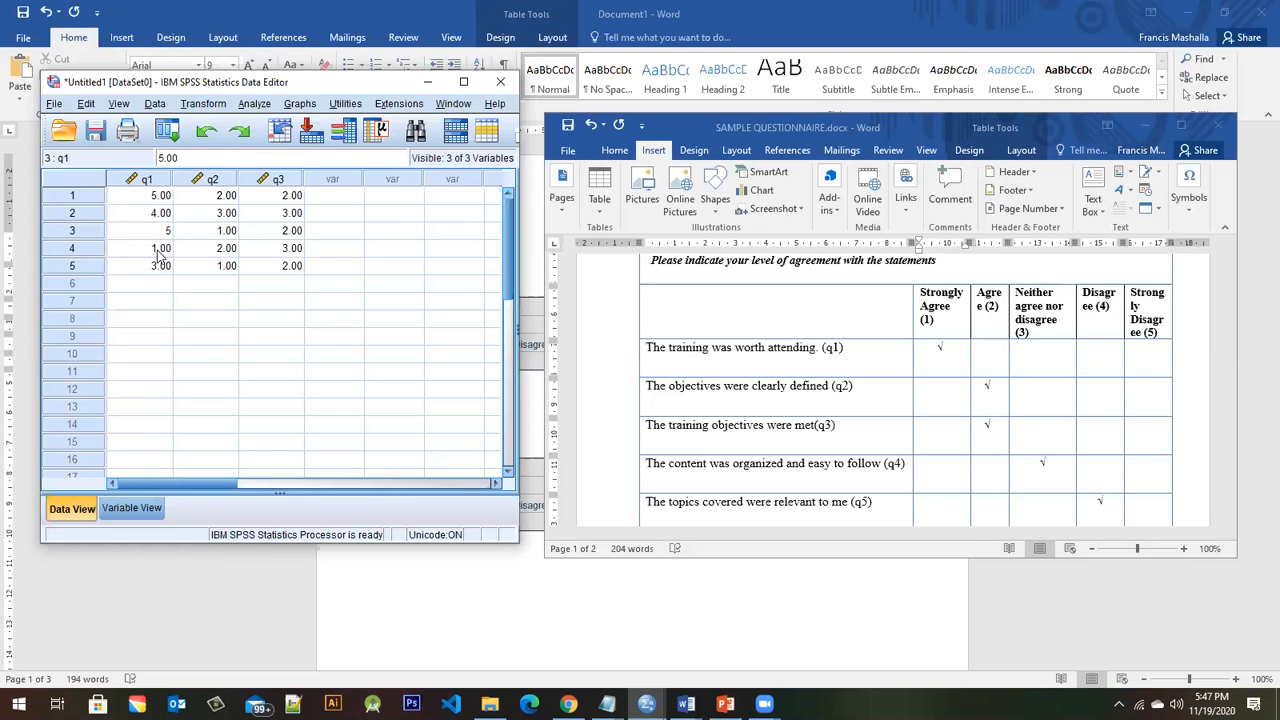
left_click(163, 250)
type("5")
left_click(165, 268)
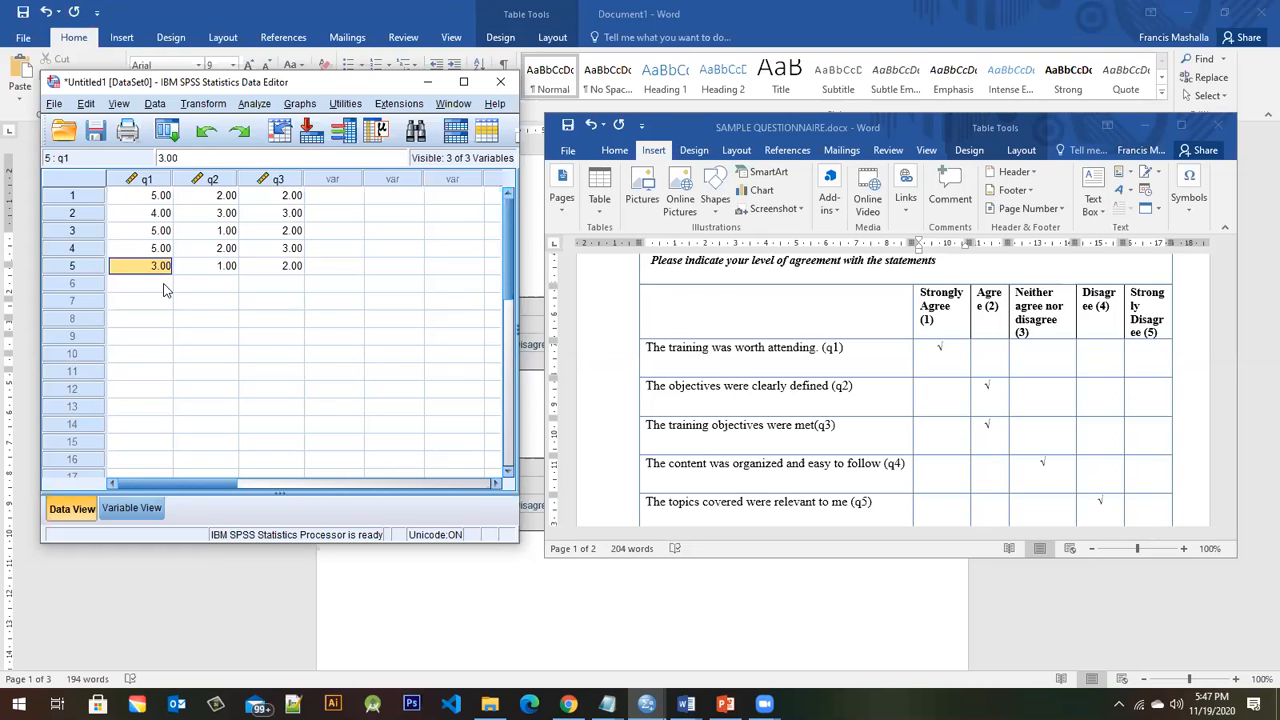
left_click(165, 287)
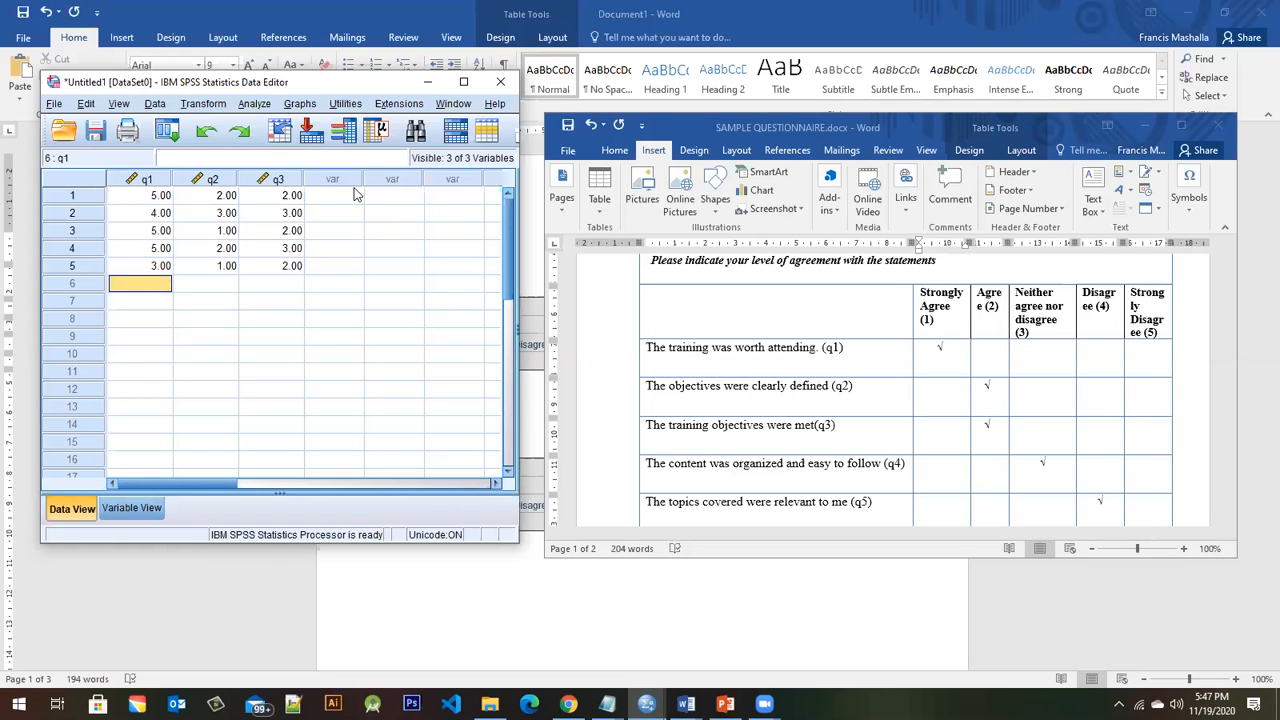
- Maximize the Data Editor, run Descriptives on q1 with the default options, and enlarge the output viewer
left_click(463, 81)
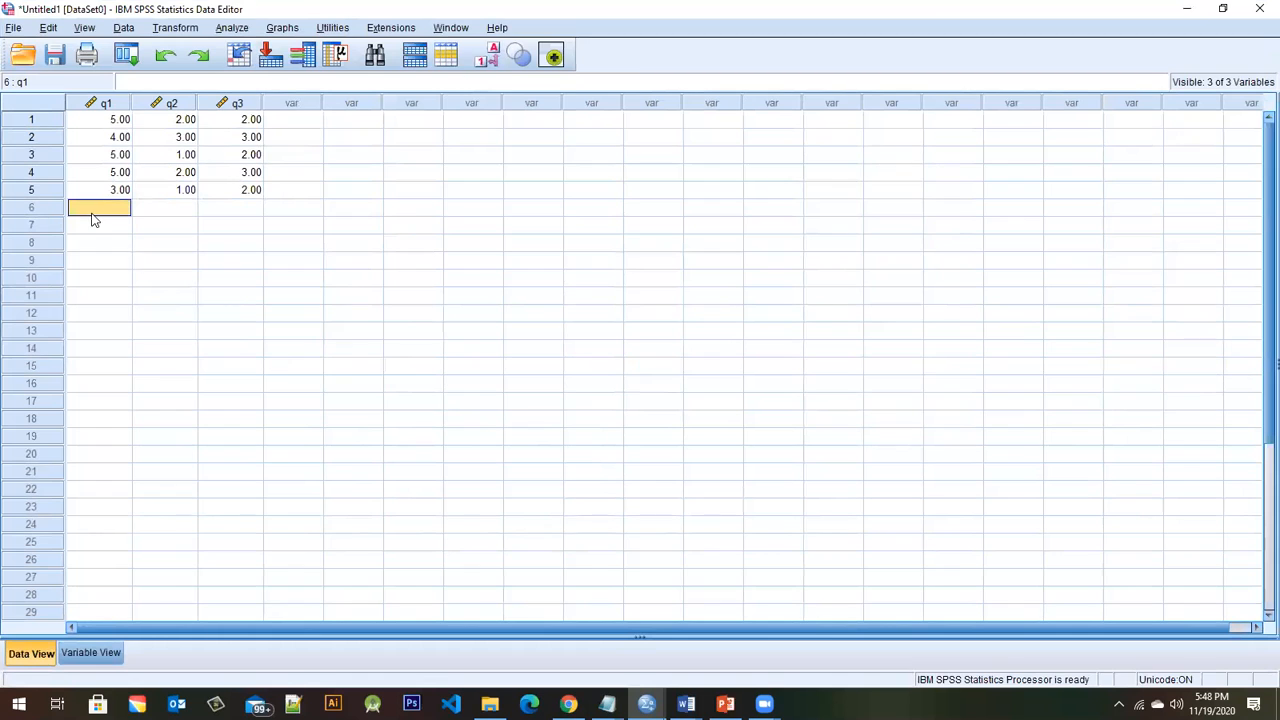
left_click(240, 35)
mouse_move(257, 68)
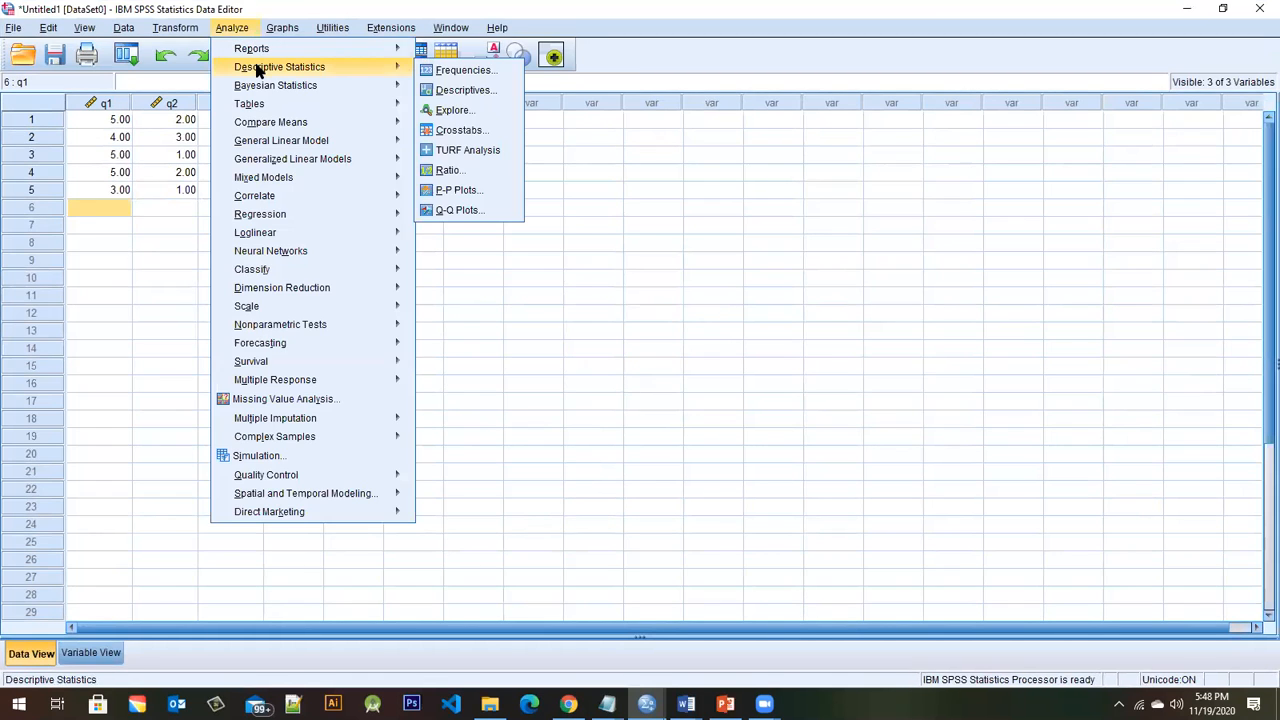
left_click(465, 90)
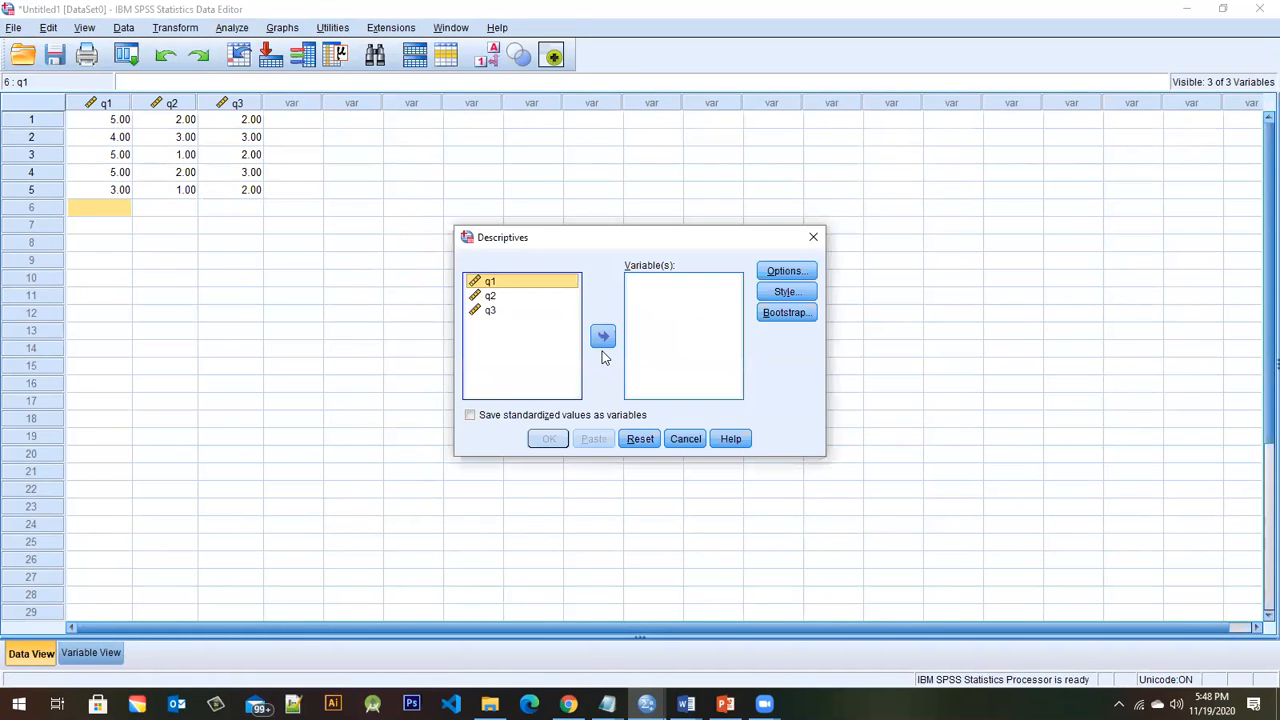
left_click(603, 337)
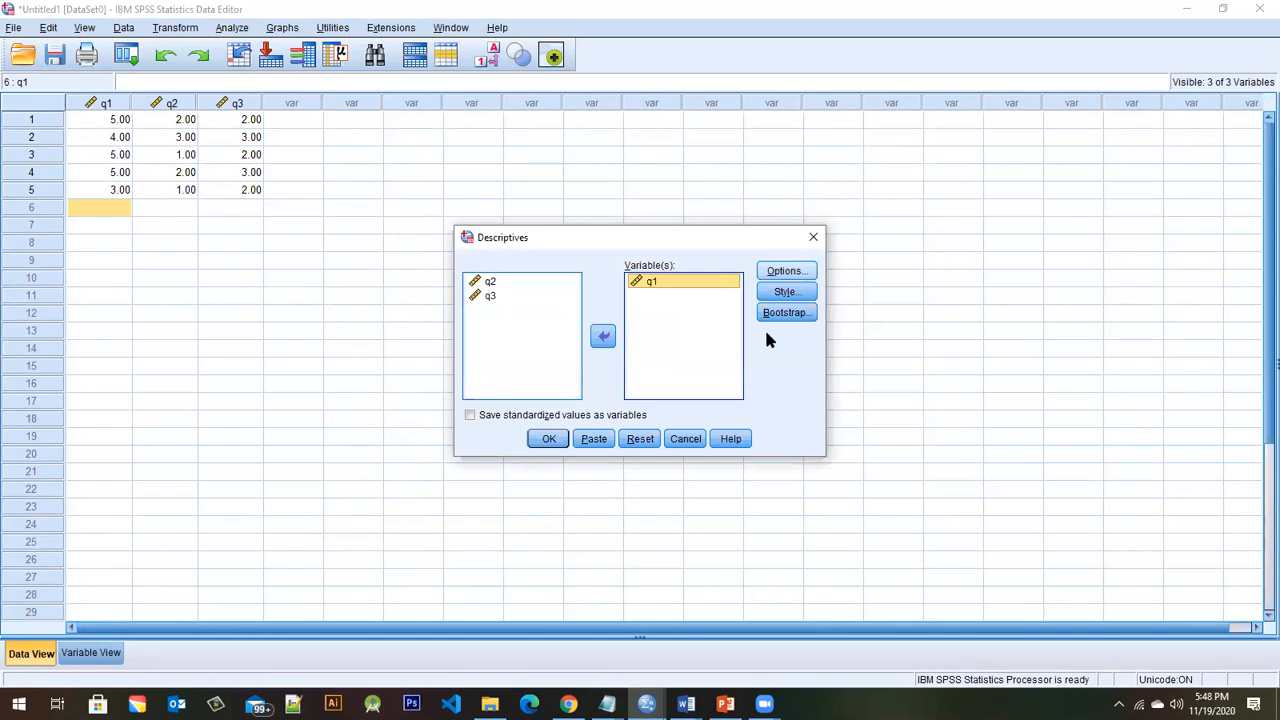
left_click(550, 439)
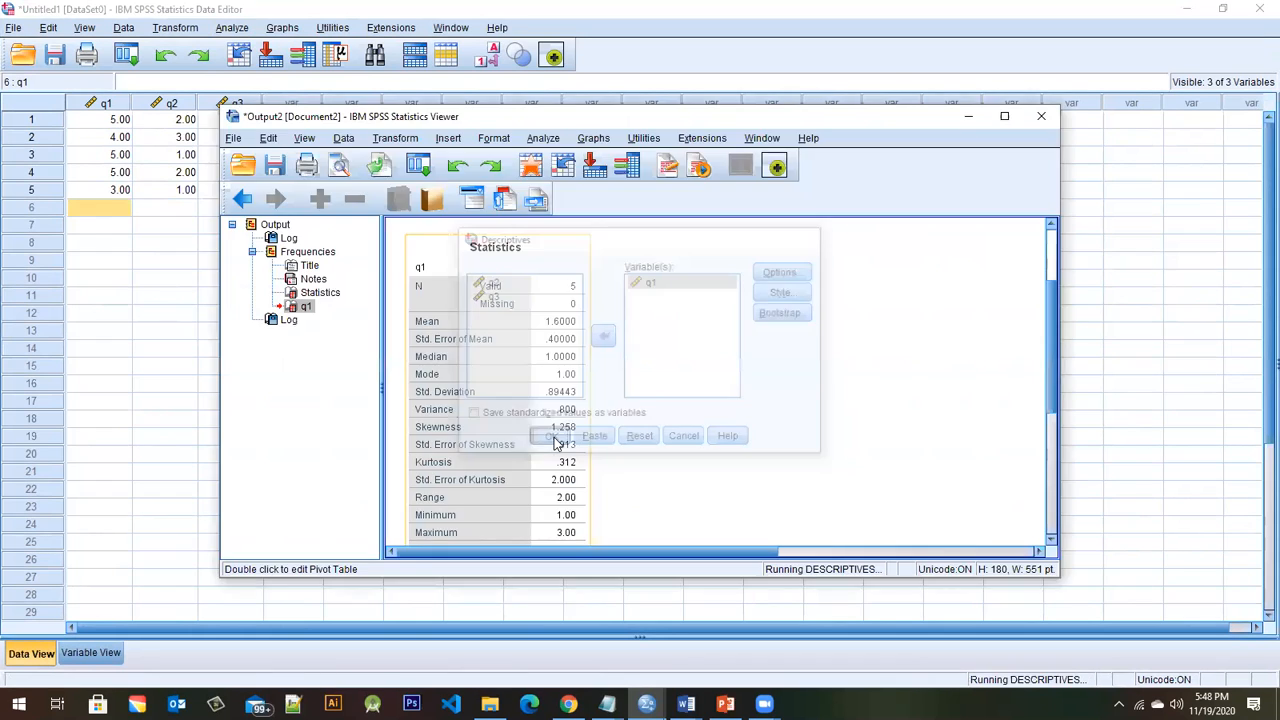
left_click(1006, 118)
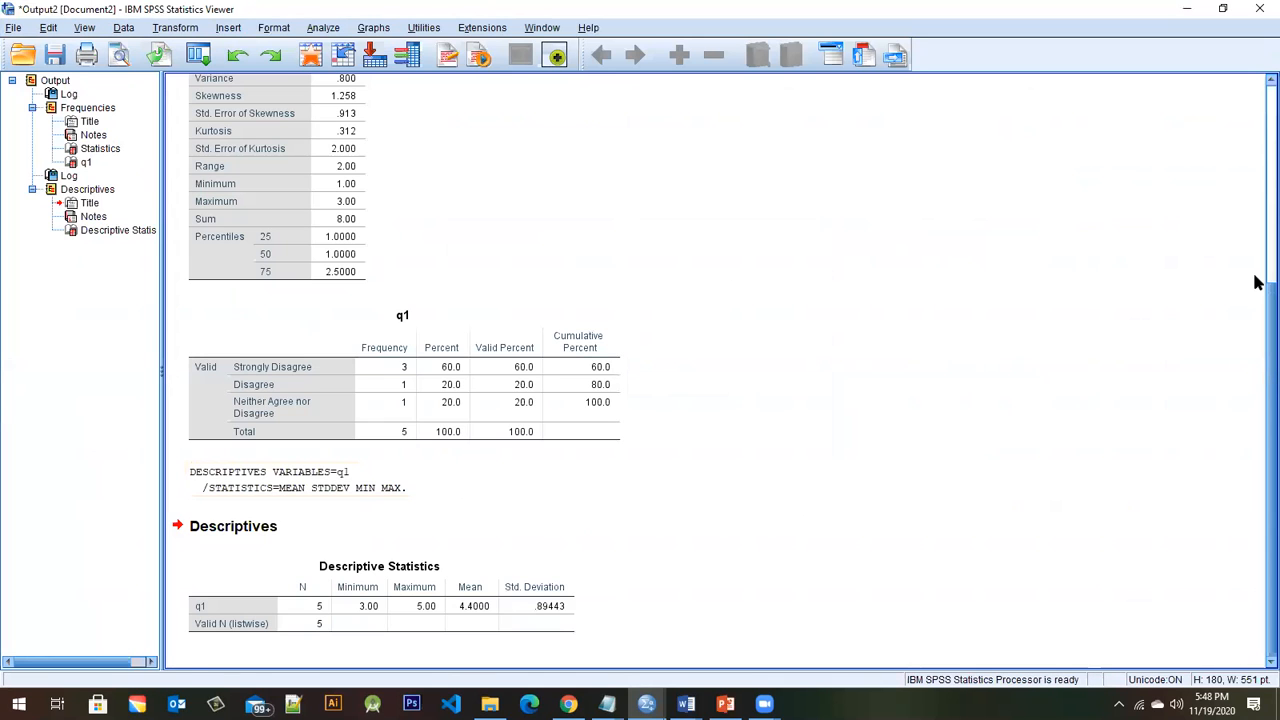
- Look through the output and copy the q1 frequency table
scroll(1257, 270, "up", 3)
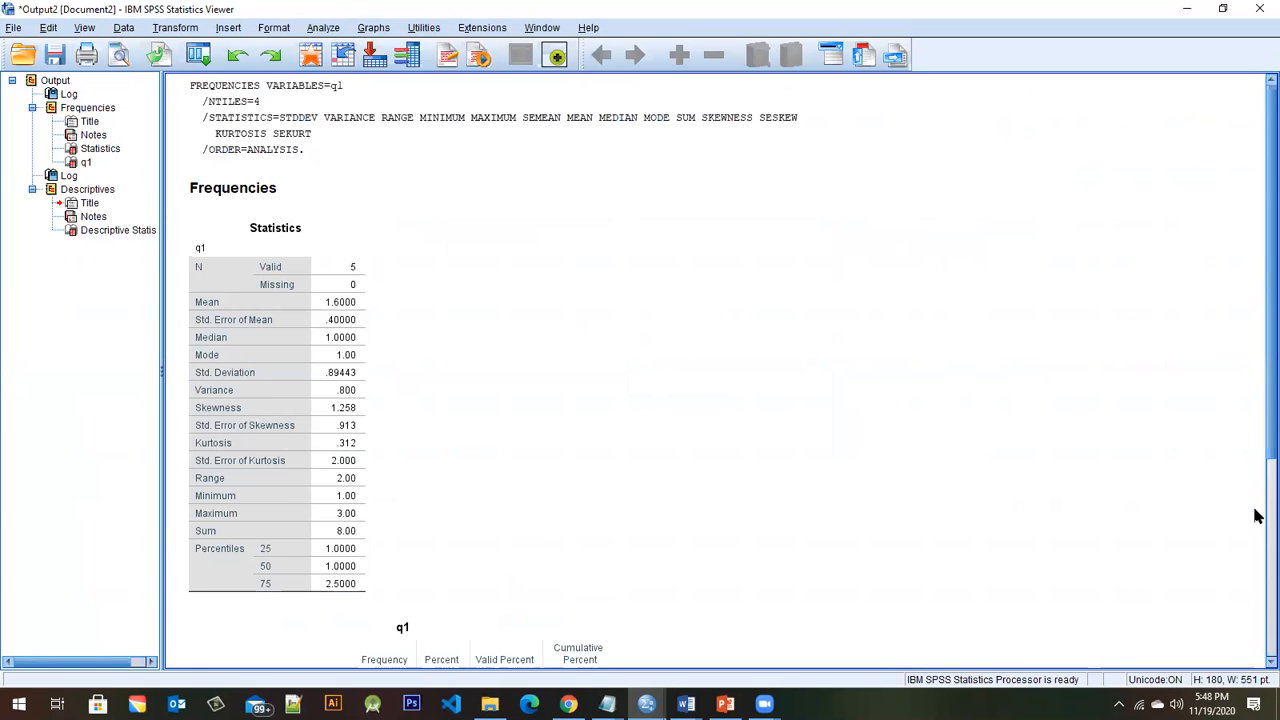
scroll(1258, 520, "down", 3)
left_click(474, 365)
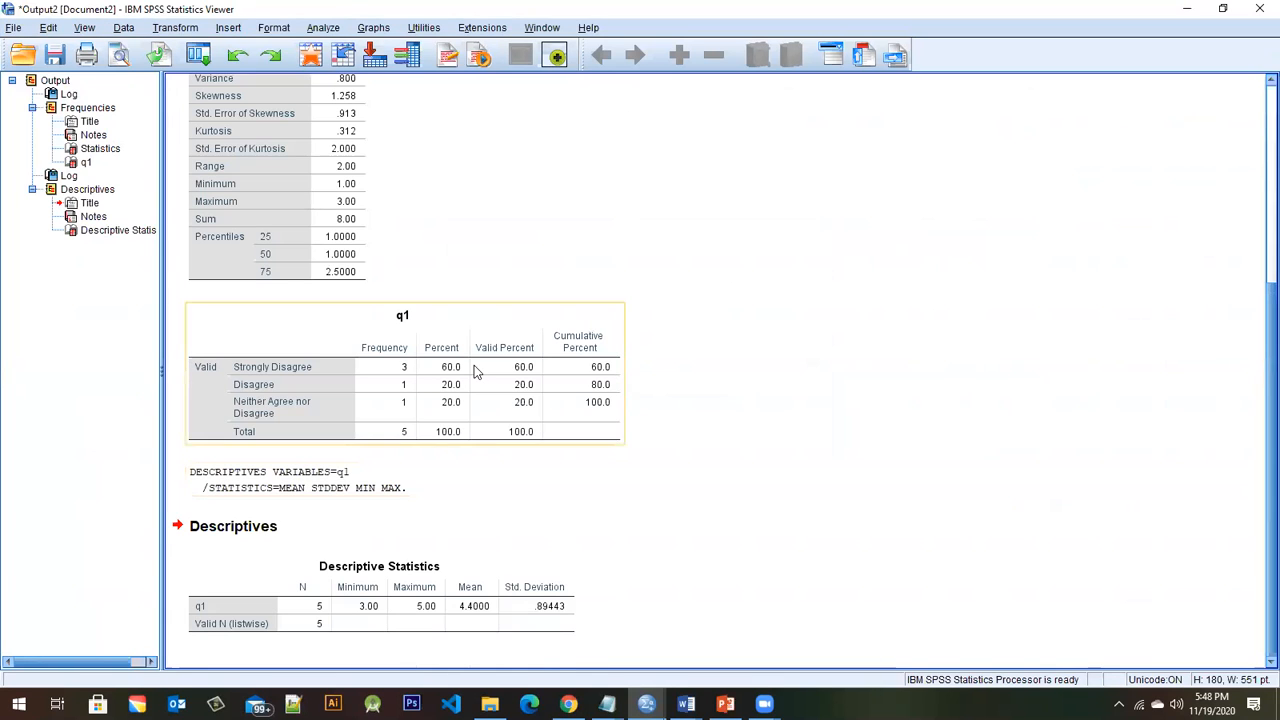
right_click(258, 314)
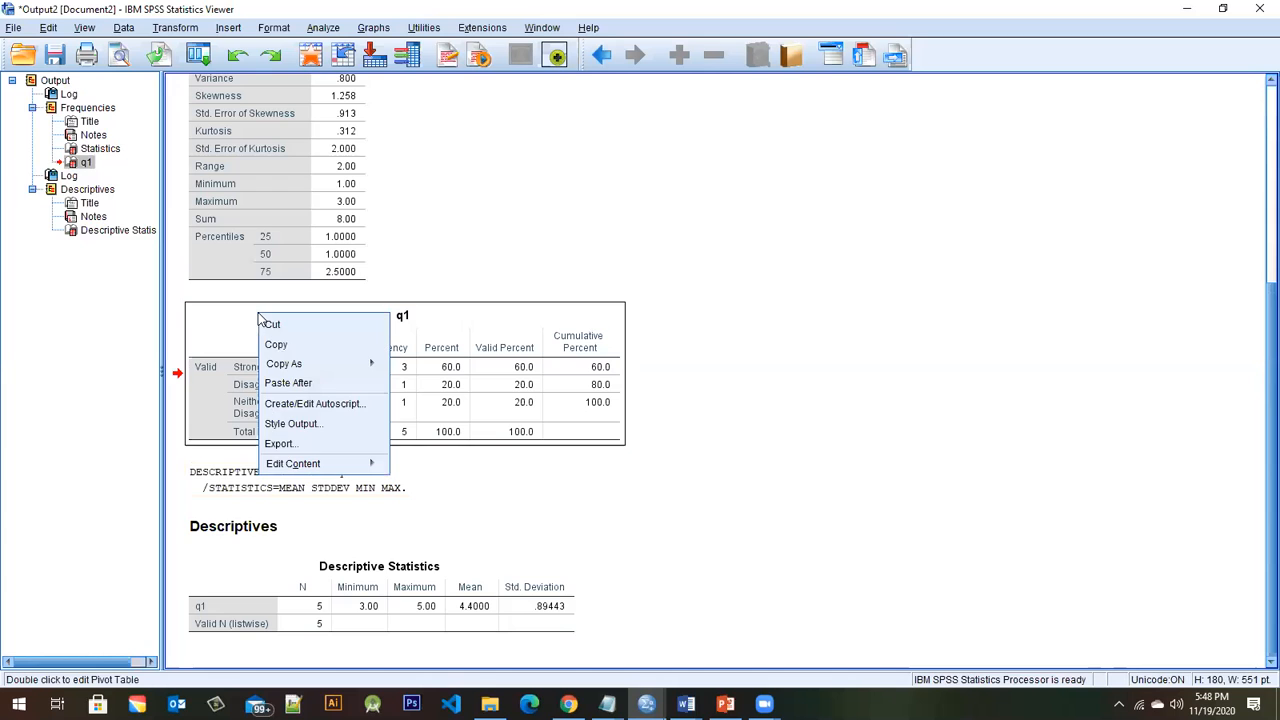
left_click(276, 346)
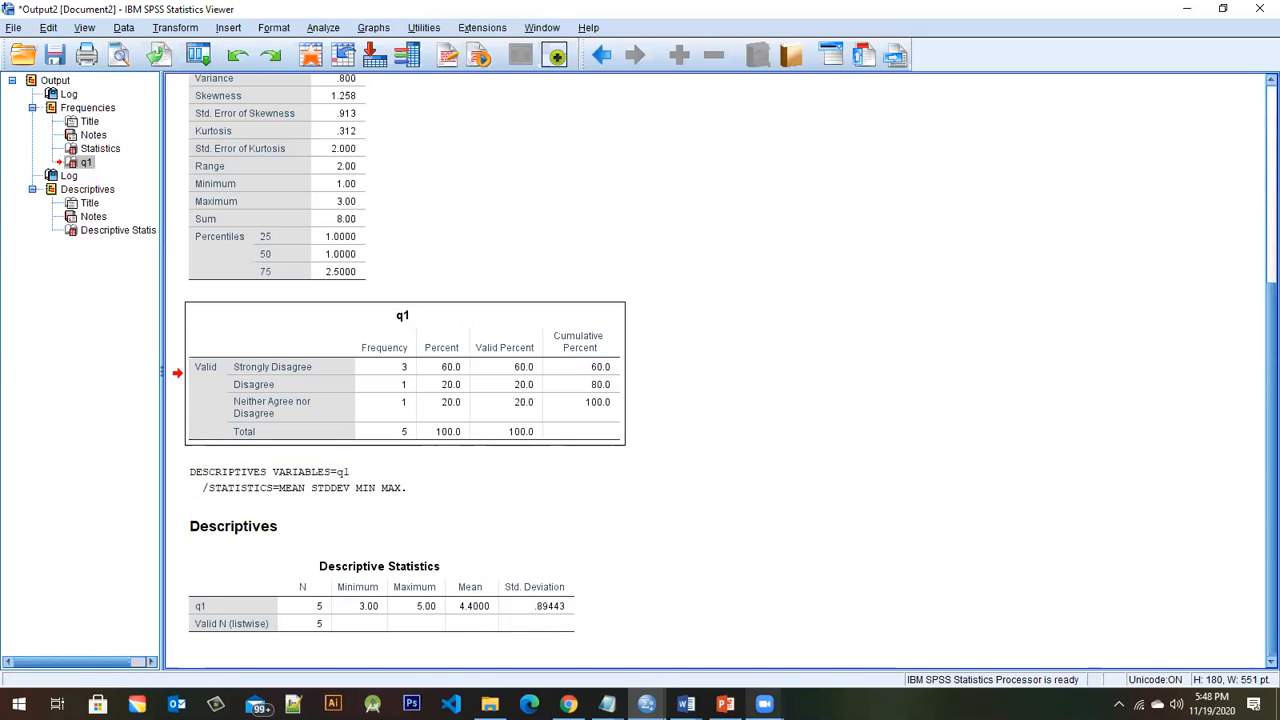
mouse_move(686, 704)
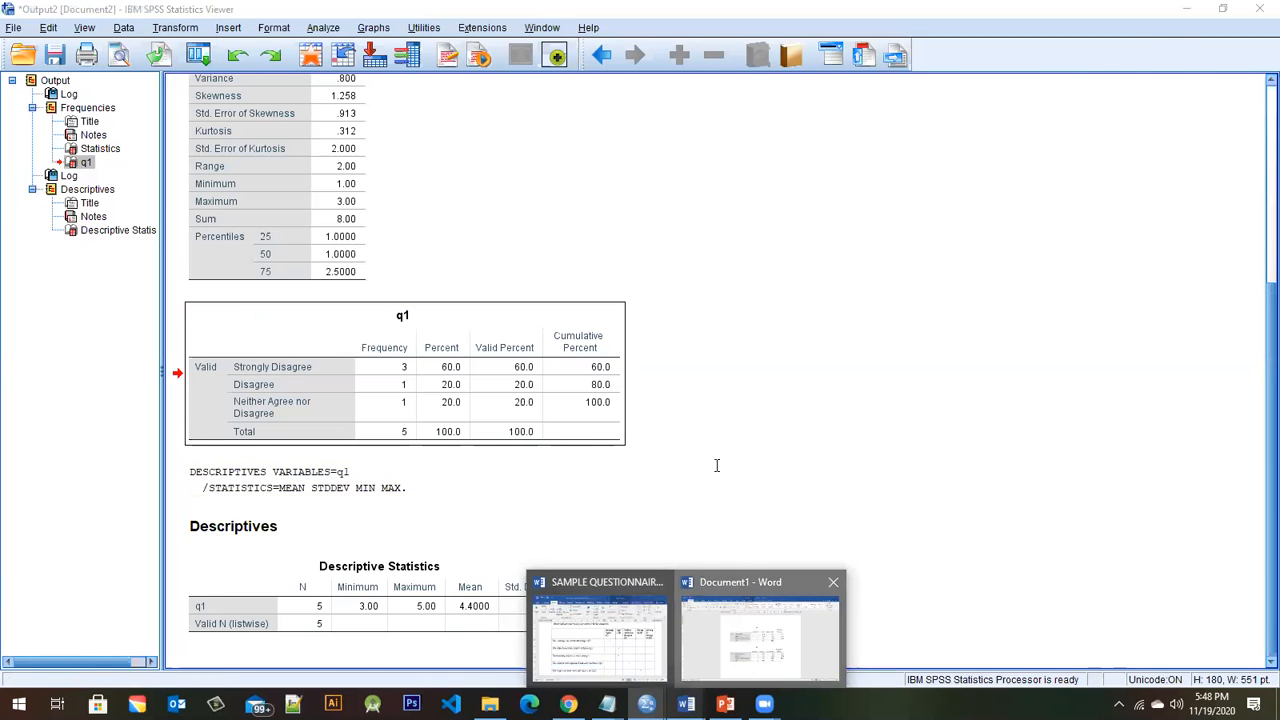
- Switch to Document1 in Word, add blank lines between the two q1 tables and paste the copied frequency table beneath the first one
left_click(747, 663)
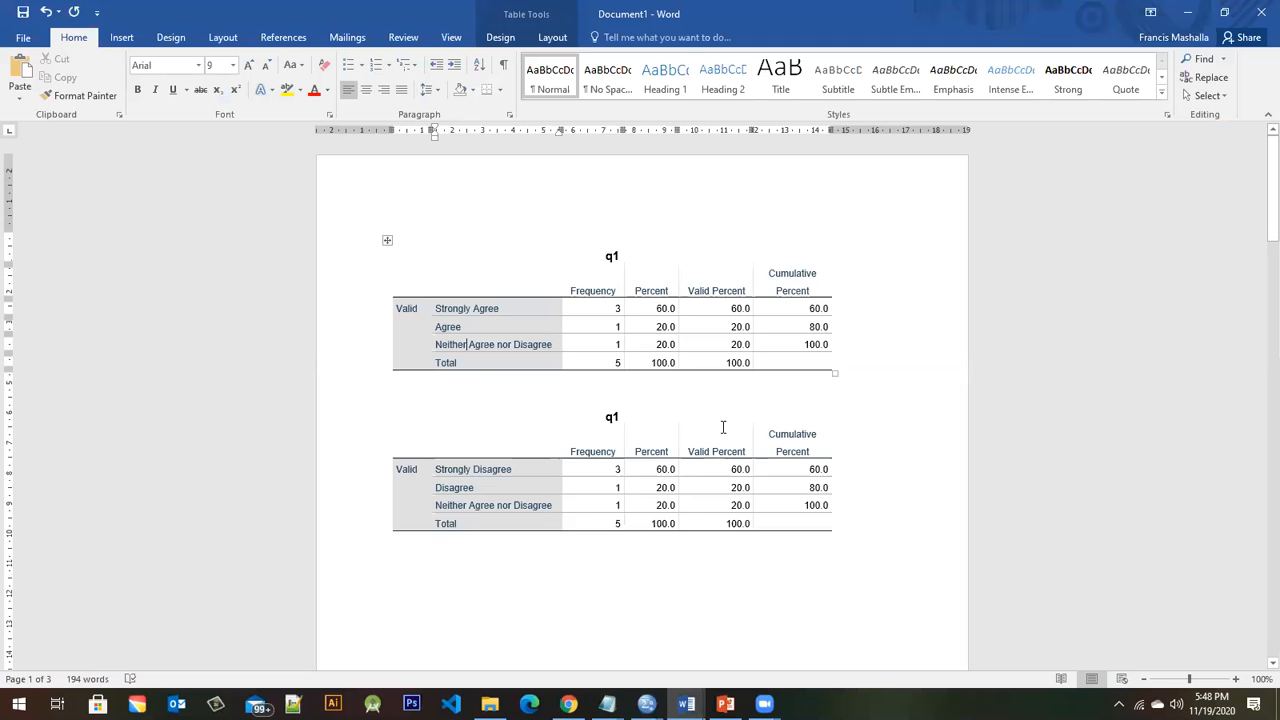
left_click(468, 398)
key("Return")
key("Return")
key("Return")
key("Return")
key("Return")
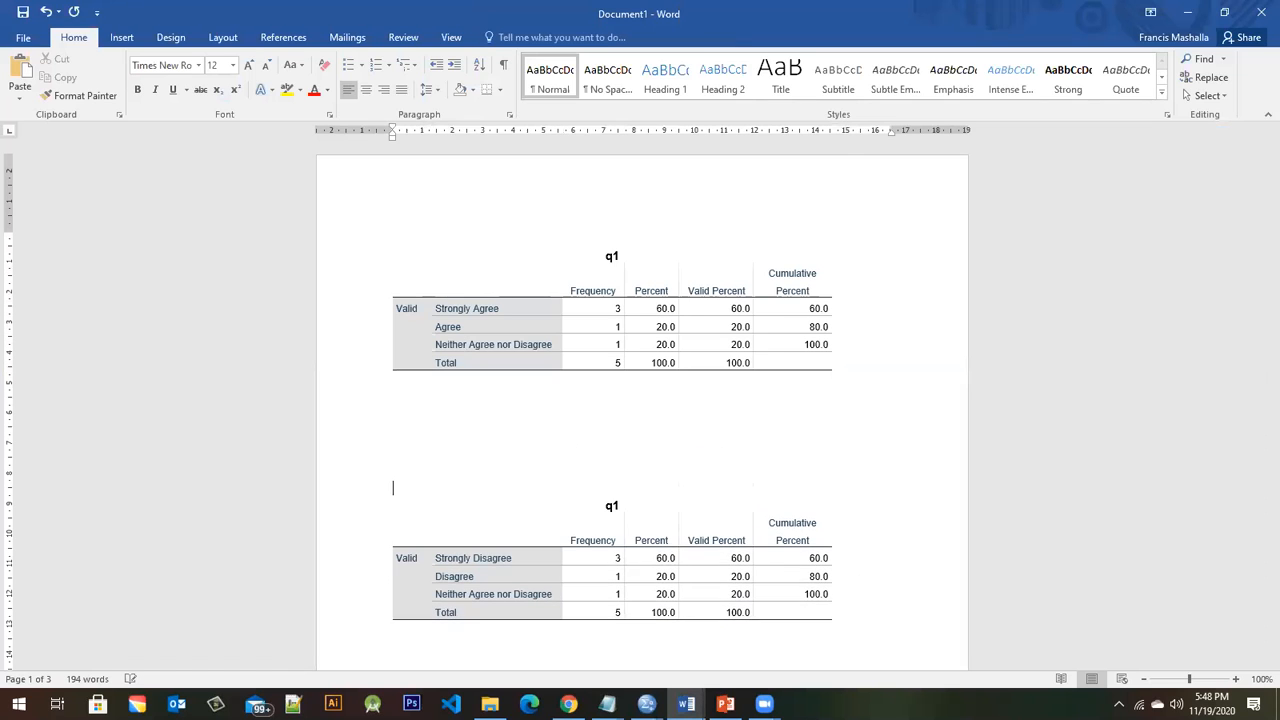
left_click(409, 400)
key("ctrl+v")
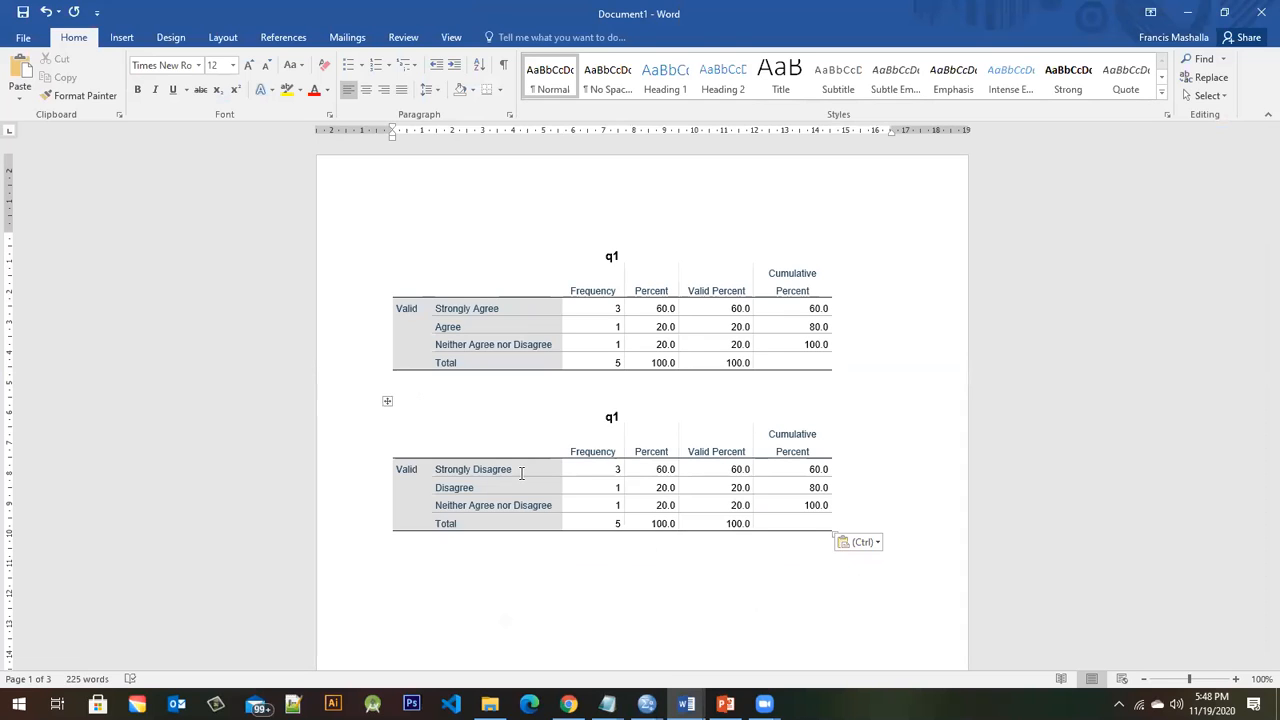
- Compare the Strongly Agree and Agree rows of the first q1 table with the Strongly Disagree and Disagree rows of the second
left_click(521, 473)
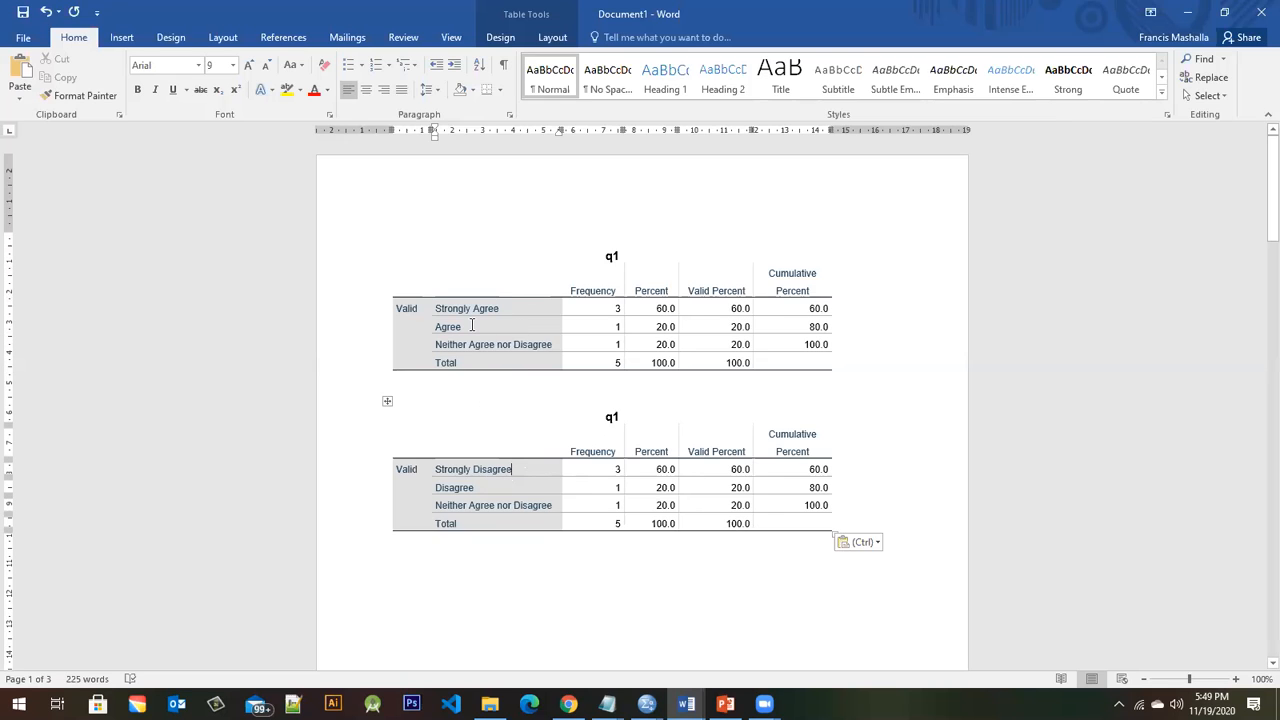
left_click(482, 488)
left_click(511, 308)
left_click_drag(512, 308, 456, 312)
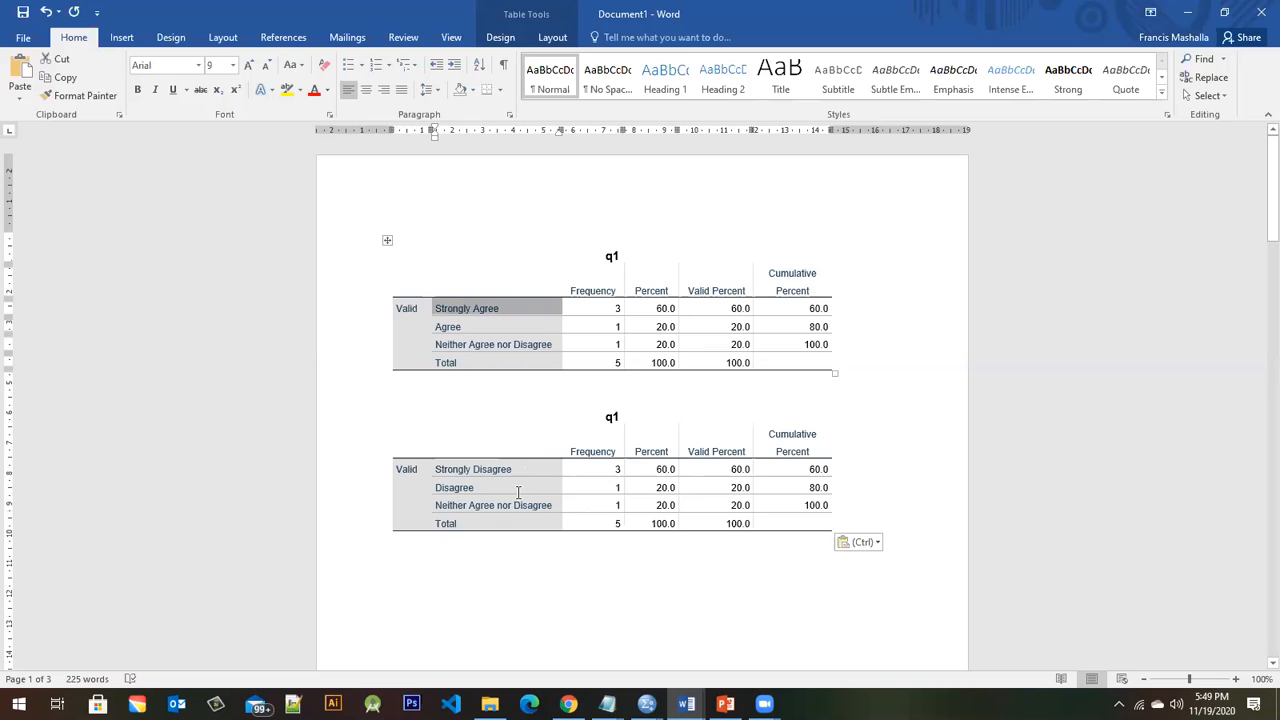
left_click_drag(524, 469, 435, 472)
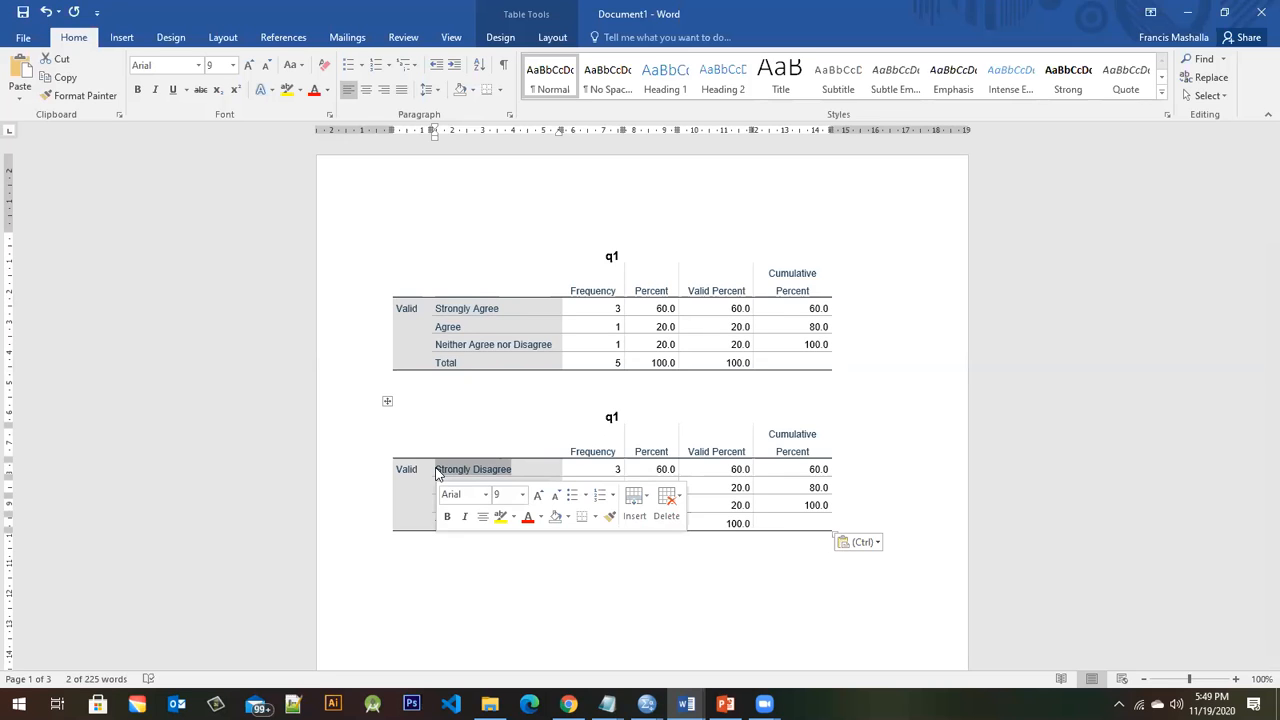
left_click(953, 500)
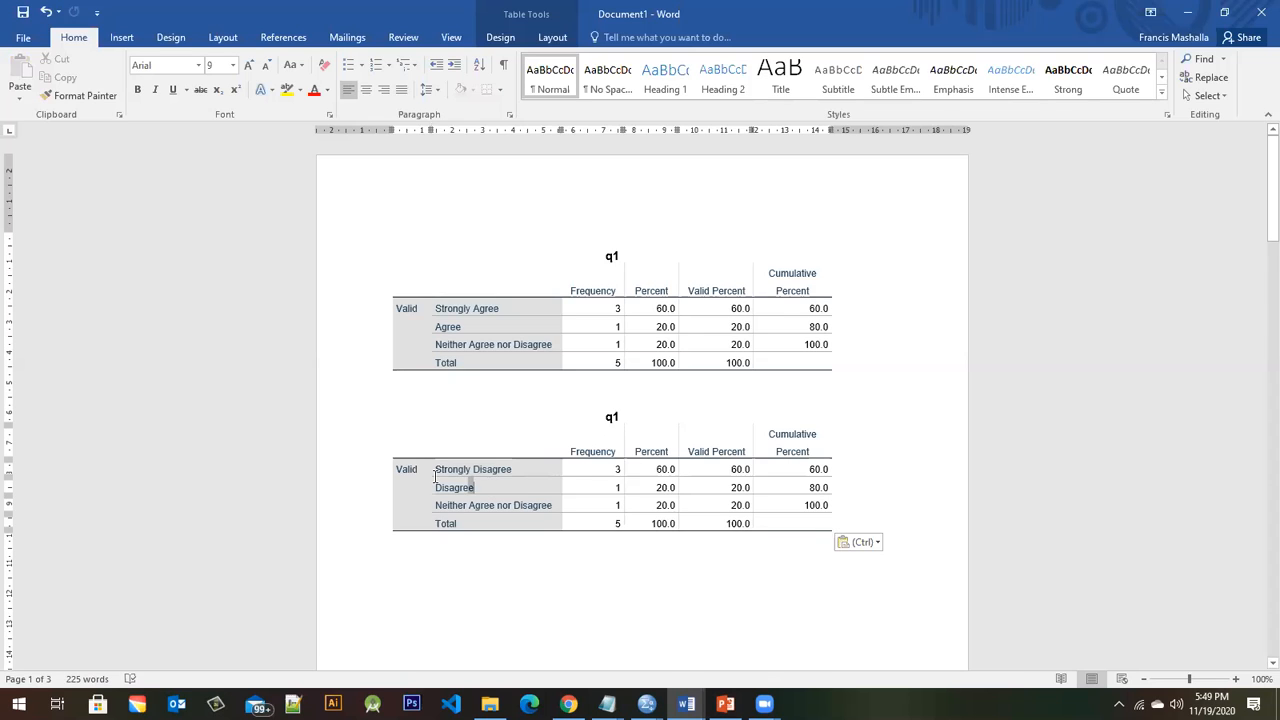
left_click_drag(443, 485, 435, 469)
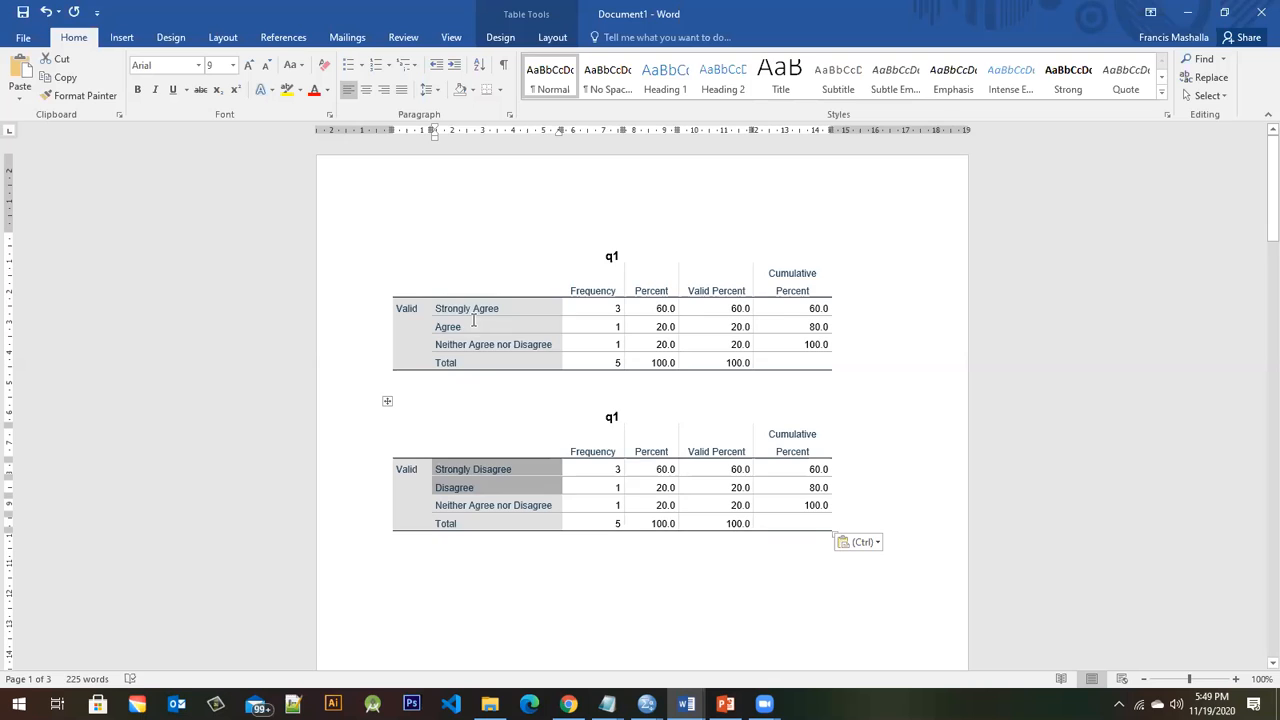
left_click_drag(474, 320, 466, 311)
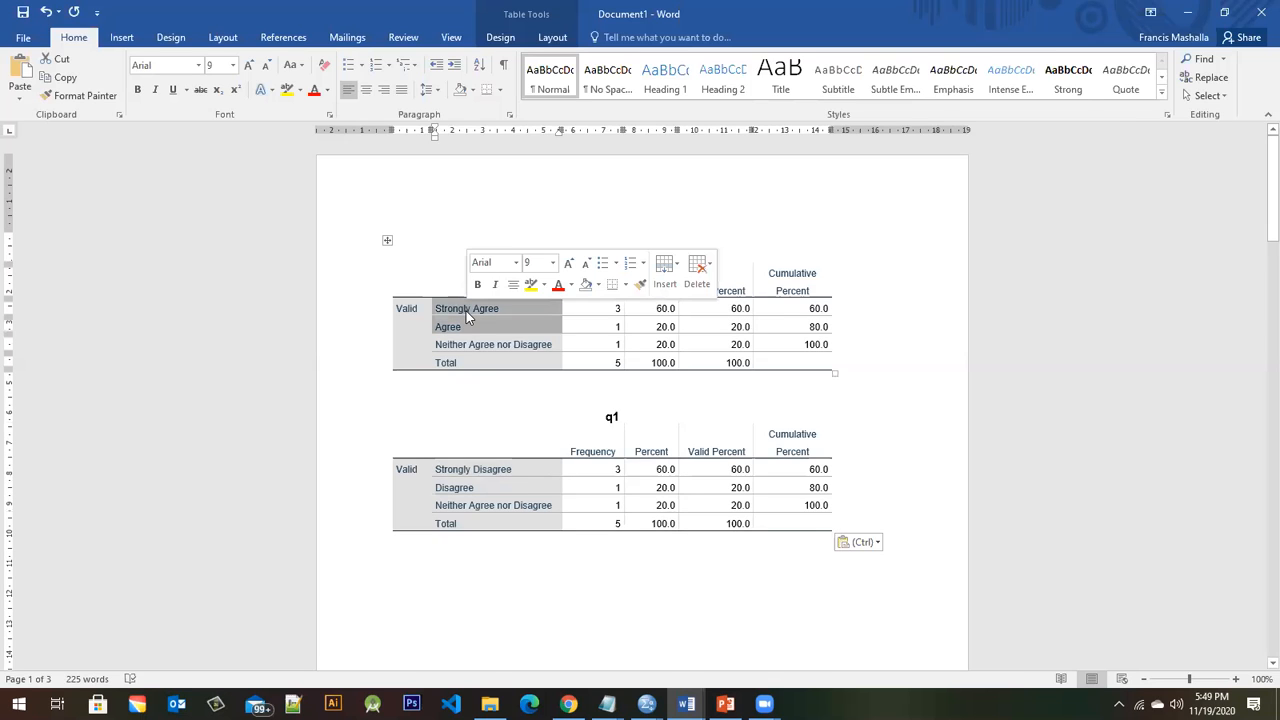
key("ctrl+c")
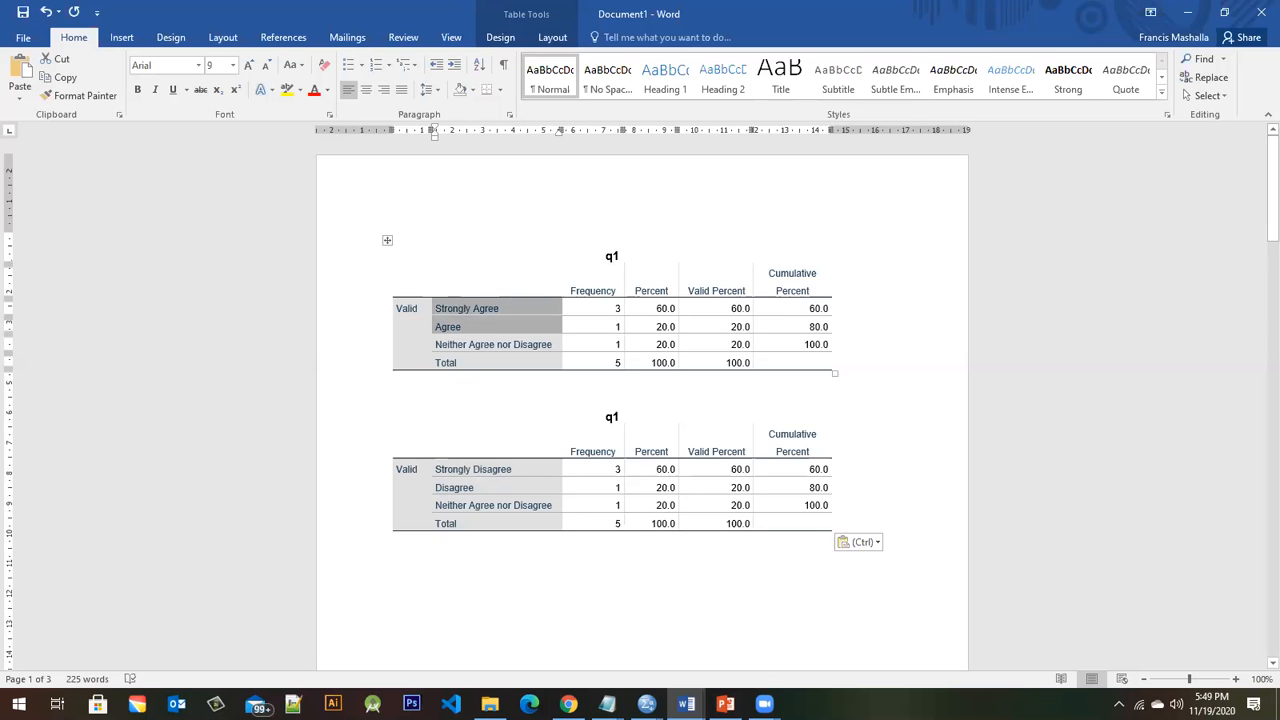
- Switch to the SPSS Data Editor and review the value labels defined for q1 in Variable View
mouse_move(647, 704)
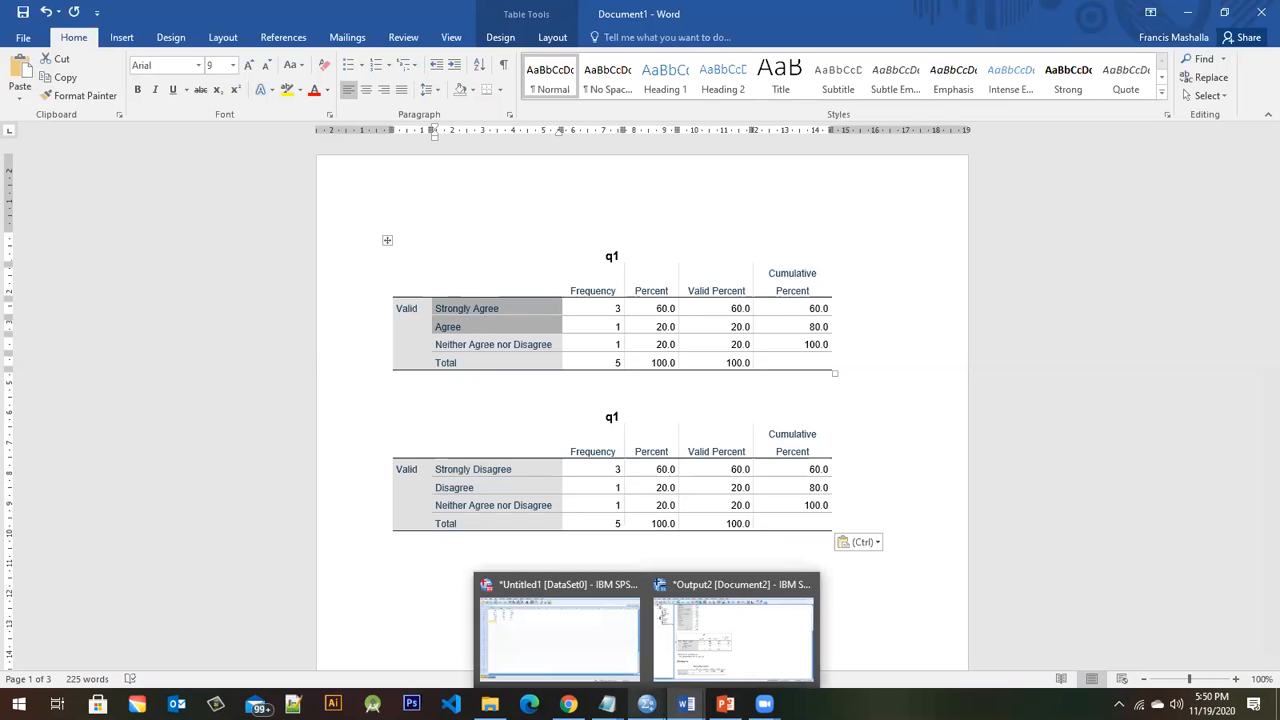
left_click(594, 648)
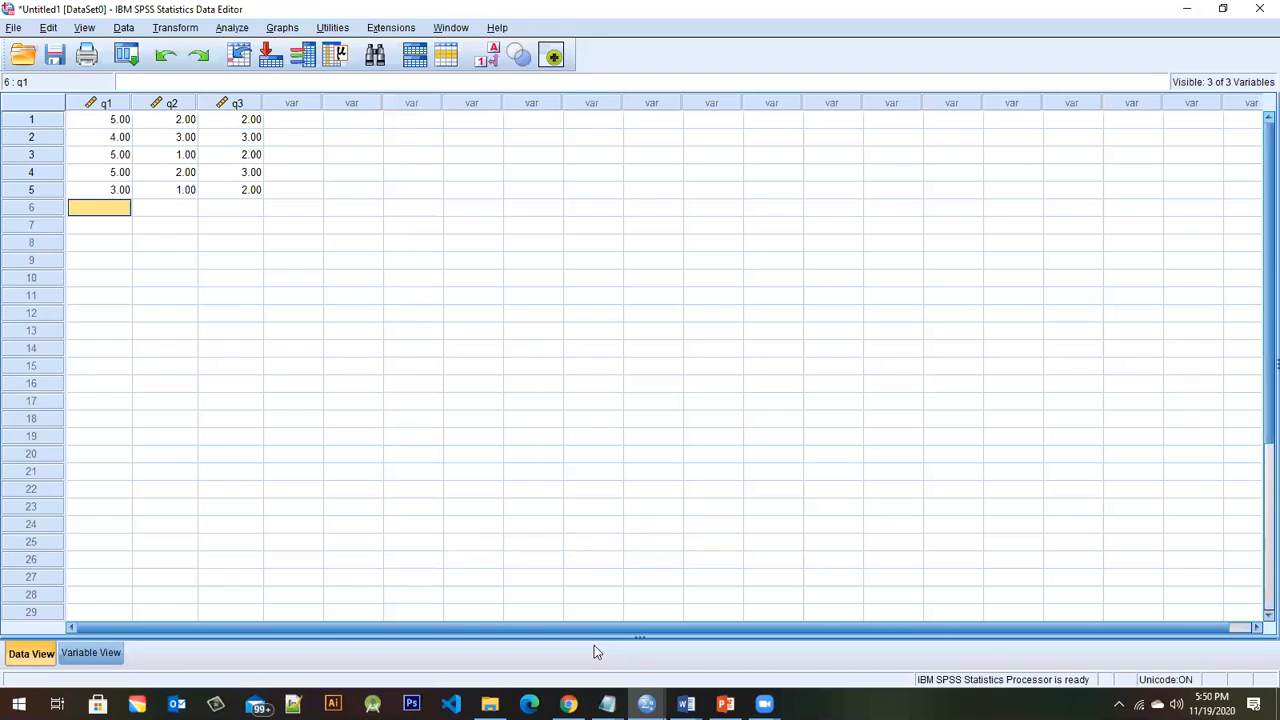
left_click(86, 656)
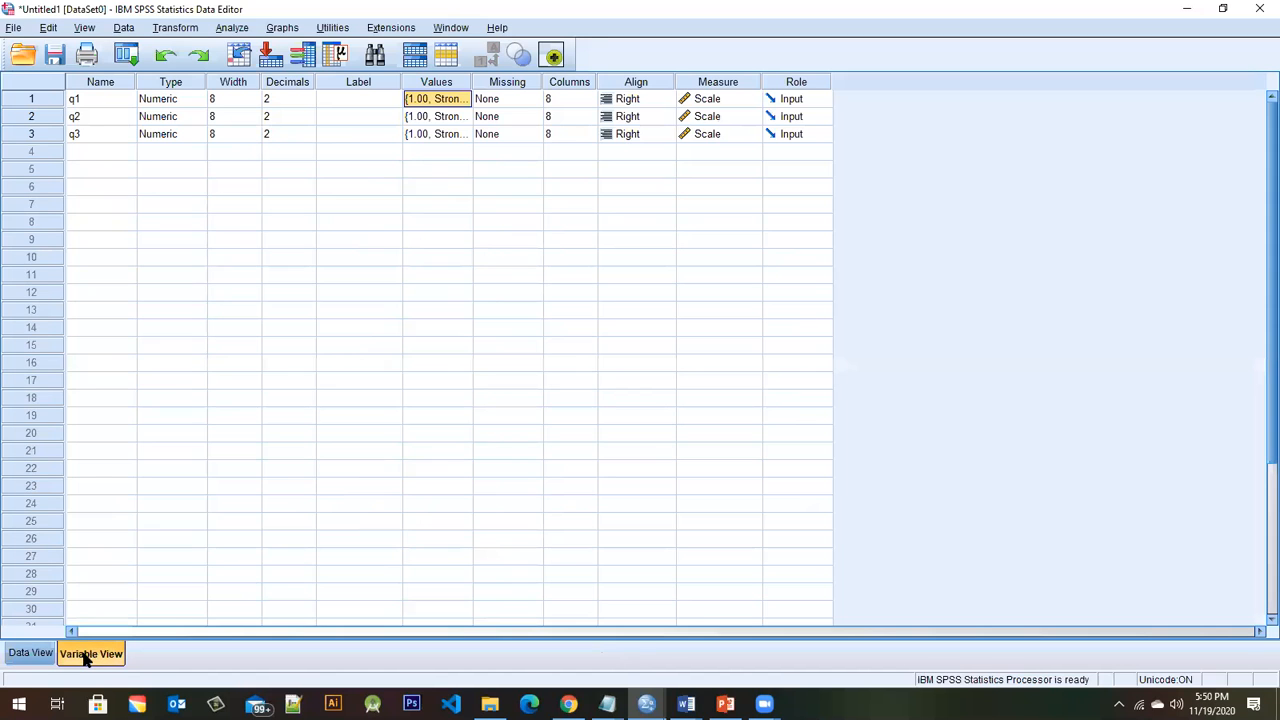
left_click(447, 118)
left_click(460, 100)
left_click(463, 100)
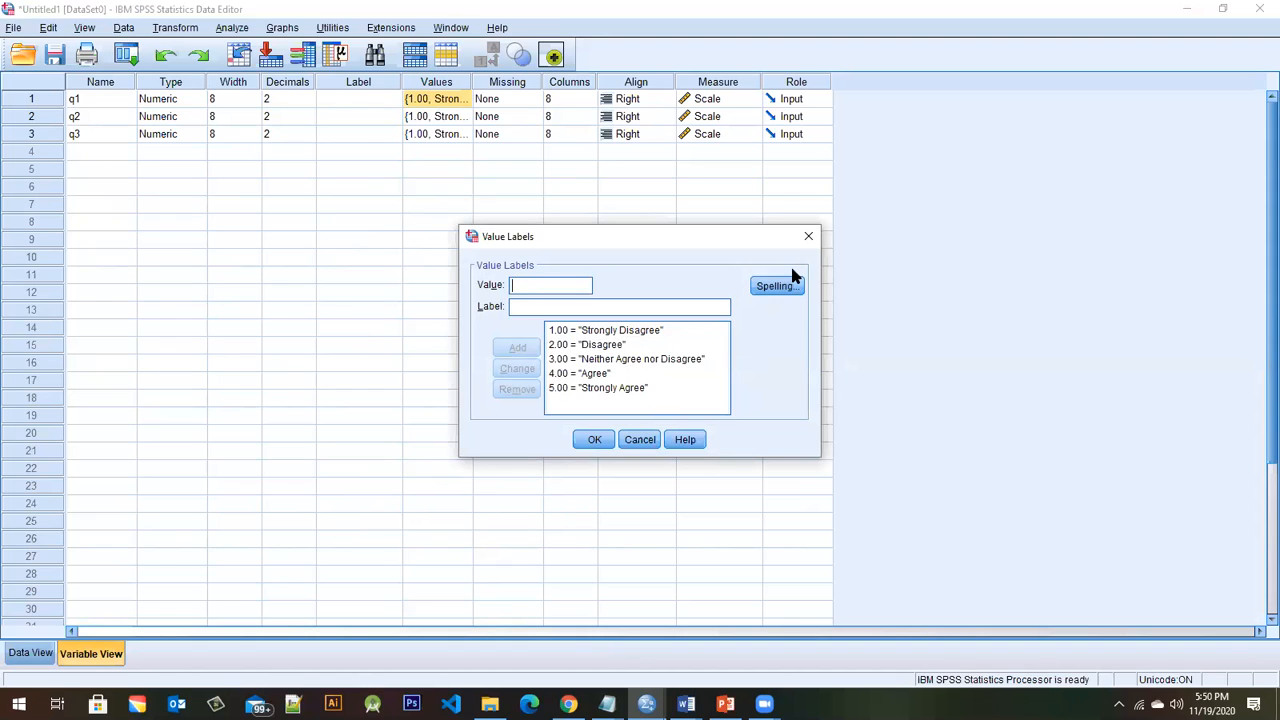
left_click(808, 236)
- Review q2's value labels, checking the entries for 1.00 and 5.00, and leave them unchanged
left_click(435, 117)
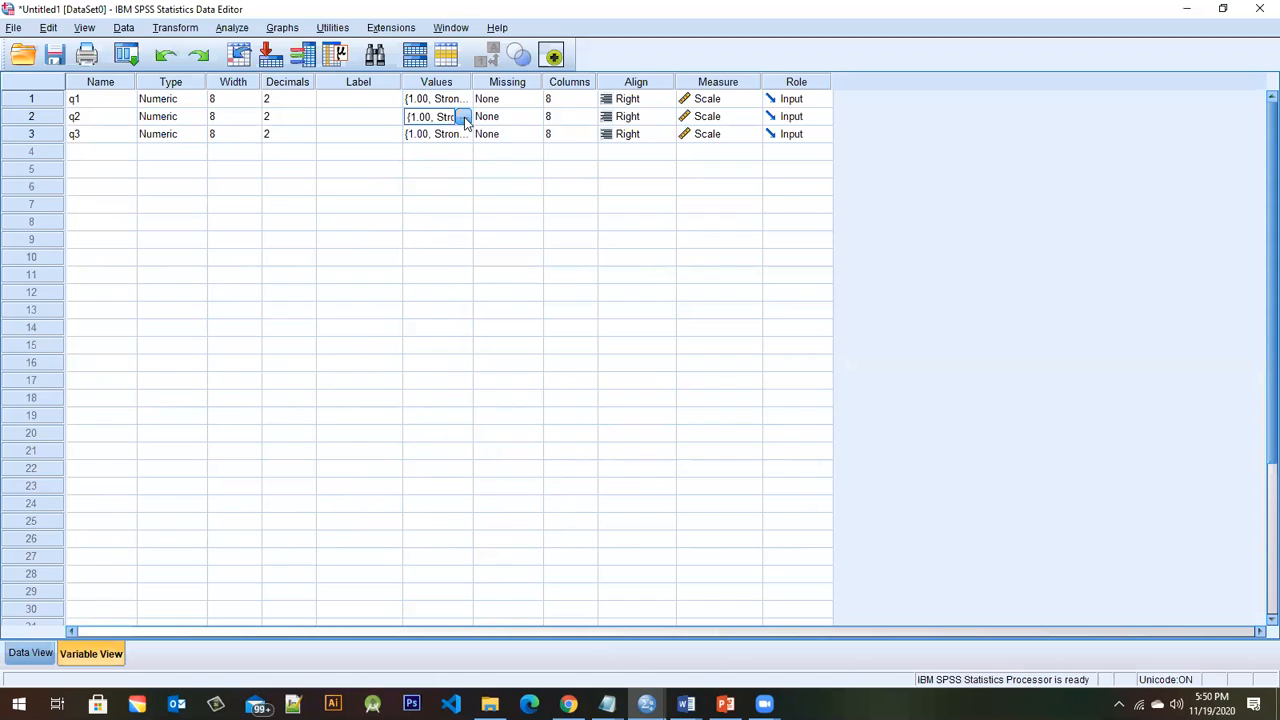
left_click(462, 118)
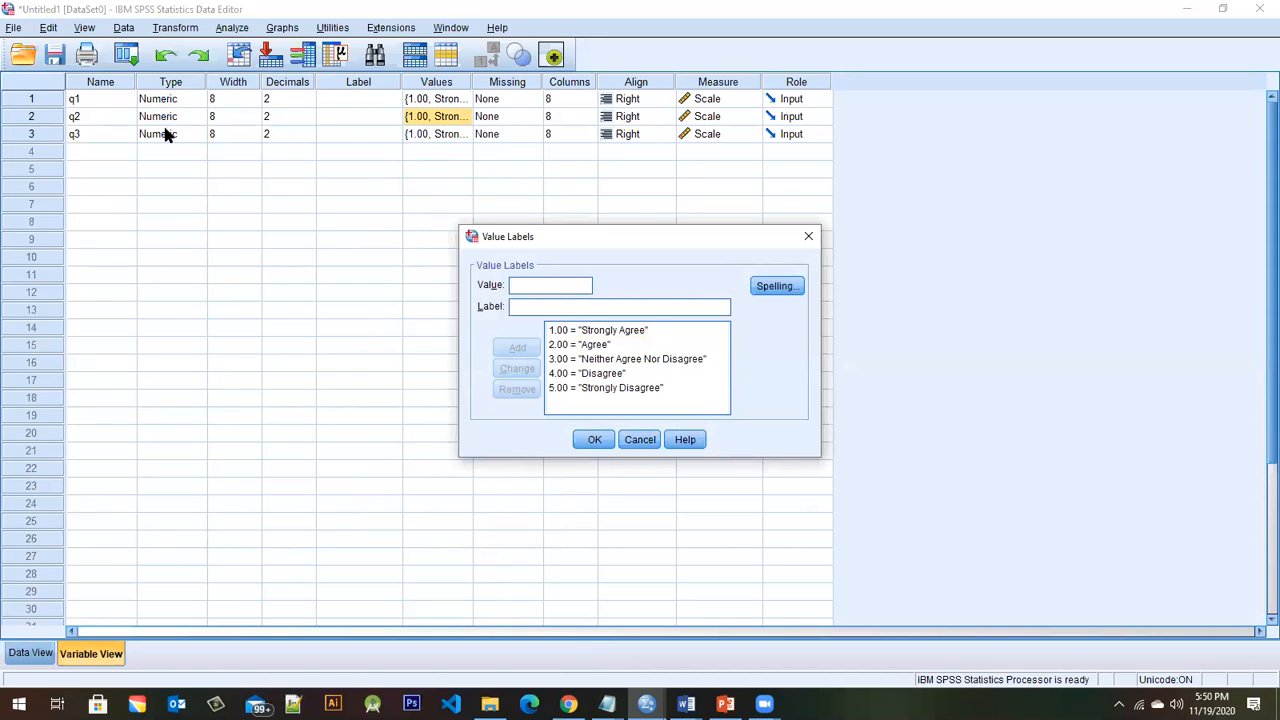
left_click(550, 344)
left_click(548, 335)
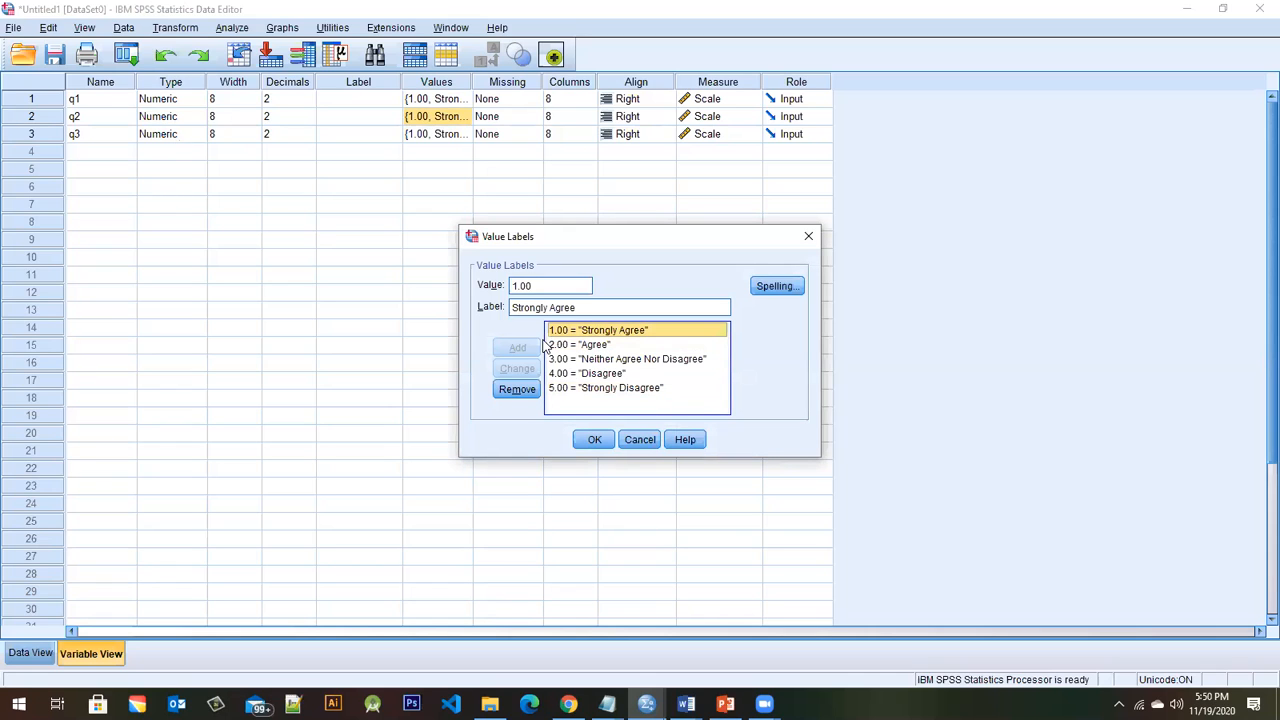
left_click(651, 392)
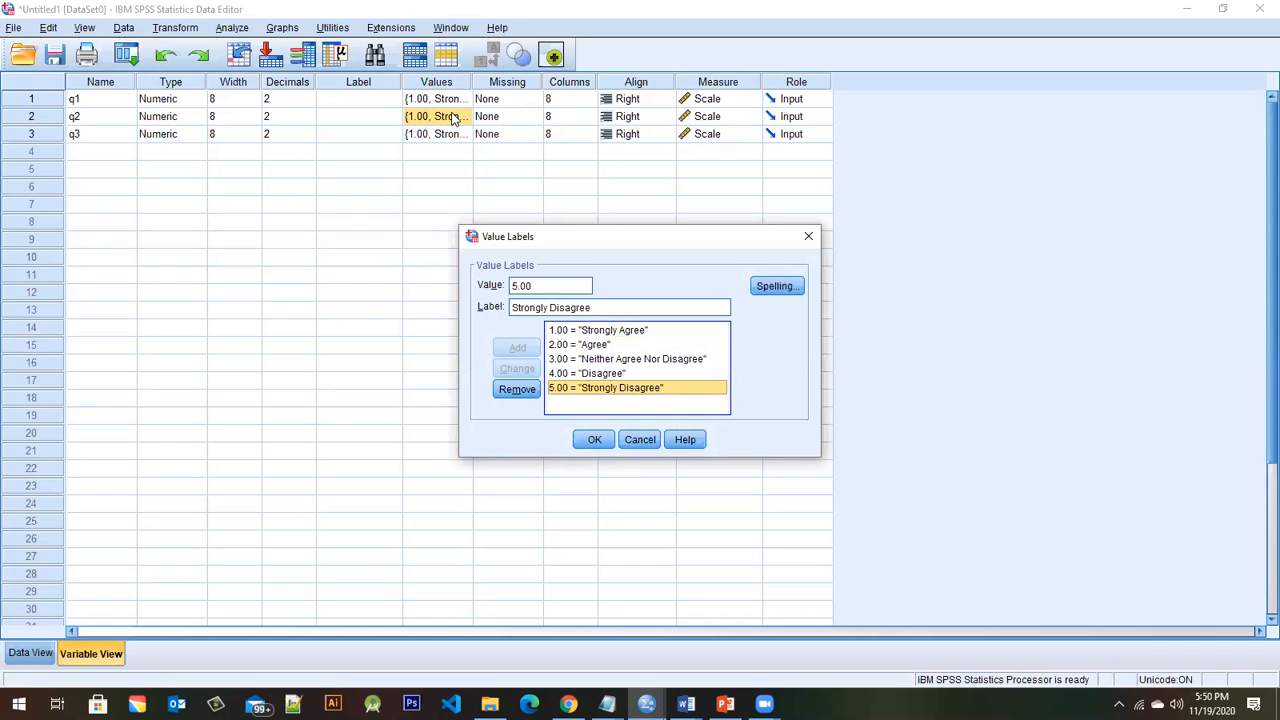
left_click(808, 237)
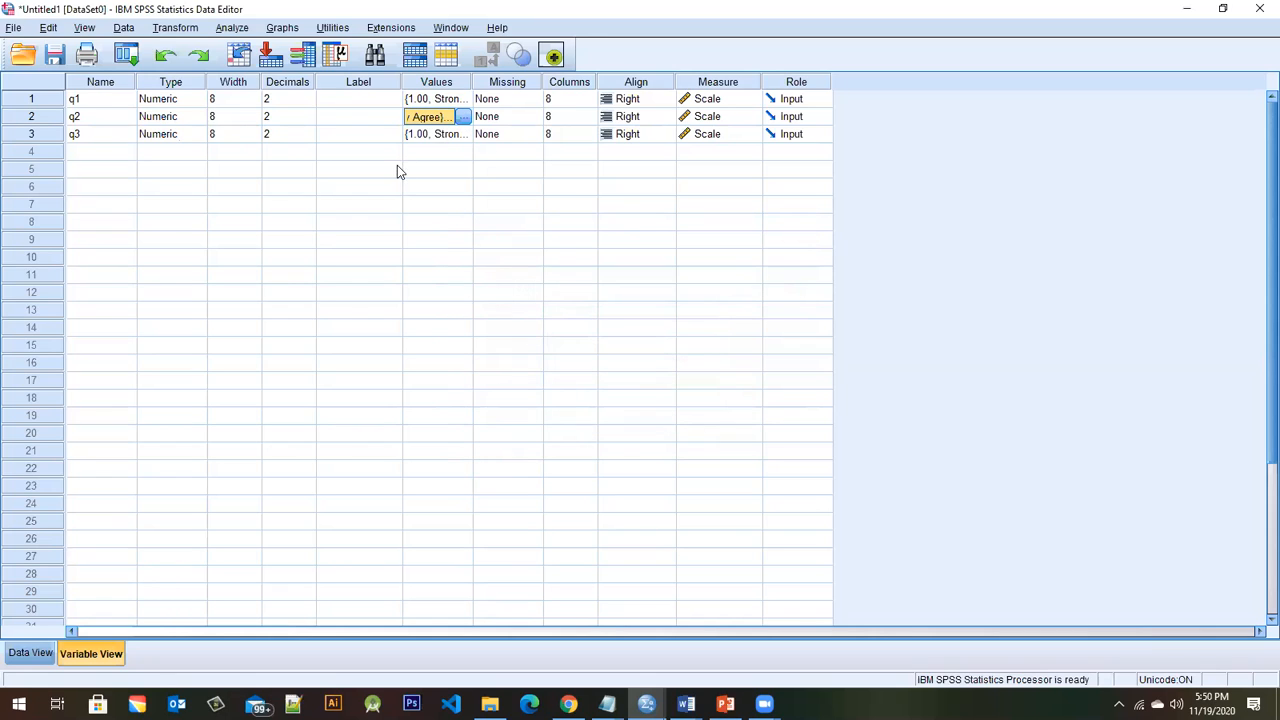
- Compare the value label order of q2 with that of q1 once more
left_click(449, 100)
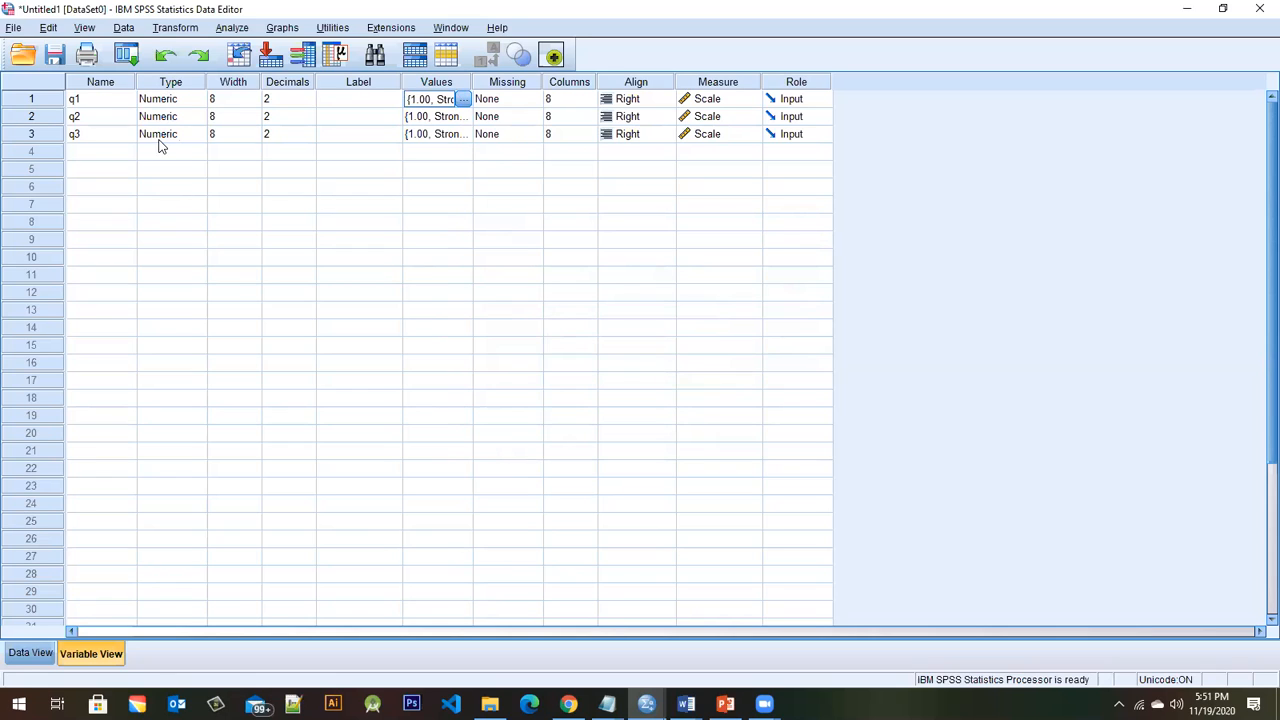
left_click(460, 116)
left_click(463, 116)
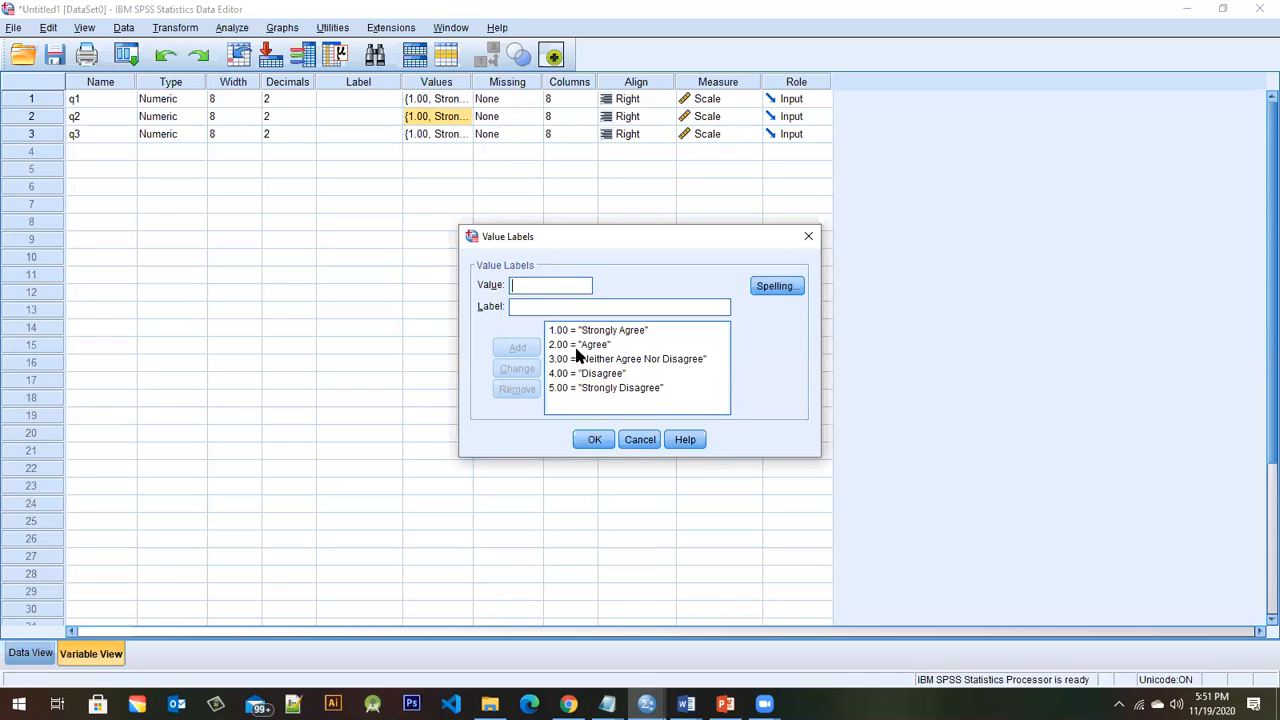
left_click(808, 238)
left_click(428, 100)
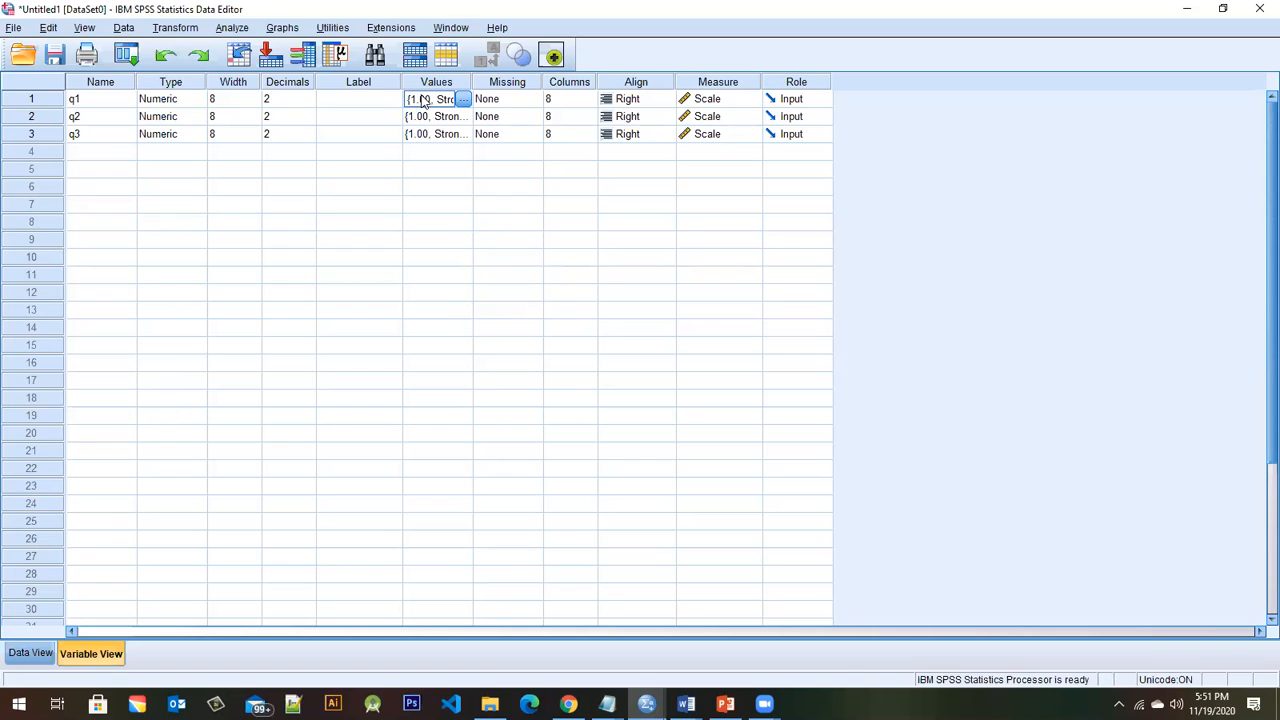
left_click(463, 99)
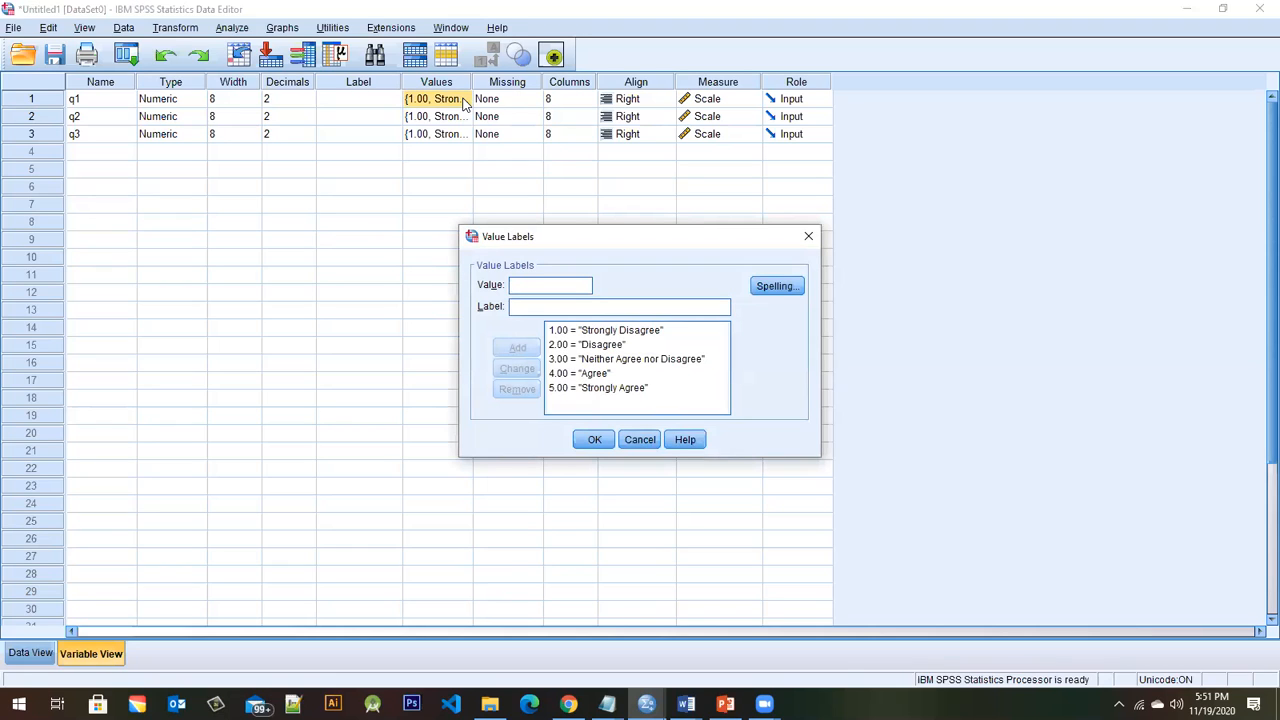
left_click(807, 238)
- Point out the value labels of q2 and q3, and return to the case data
left_click(432, 119)
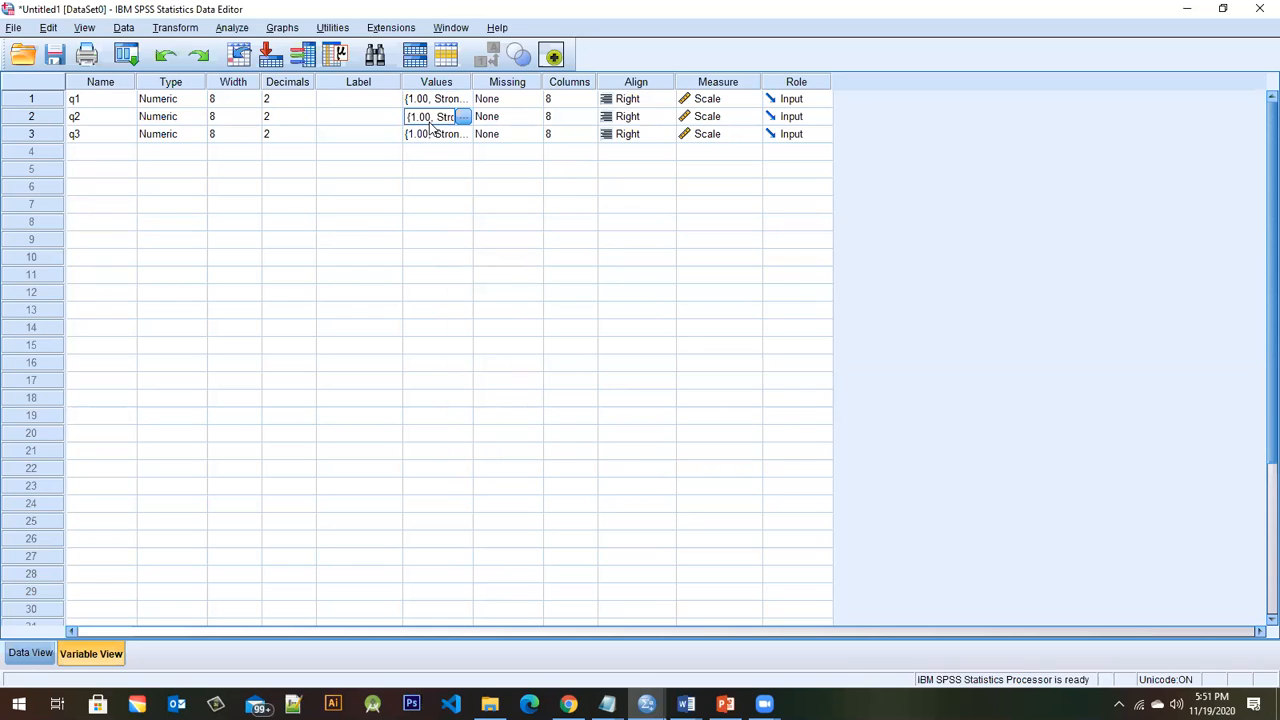
left_click(432, 136)
left_click(445, 117)
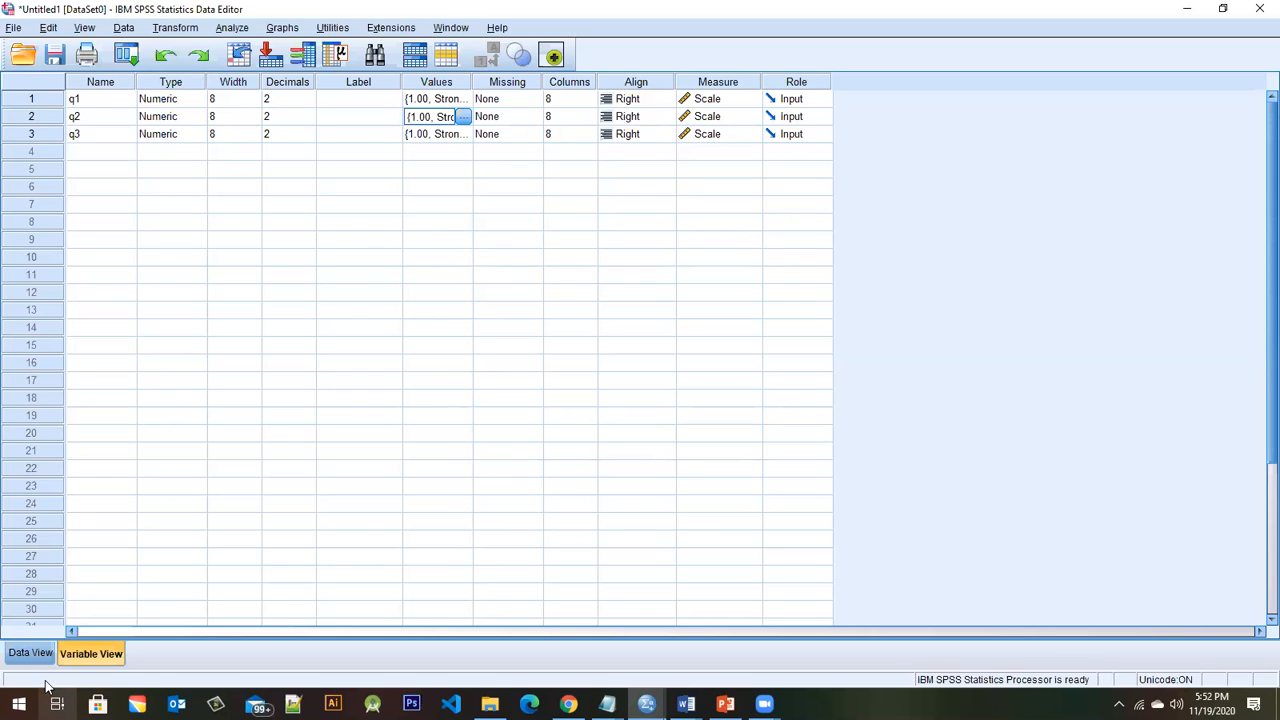
left_click(30, 653)
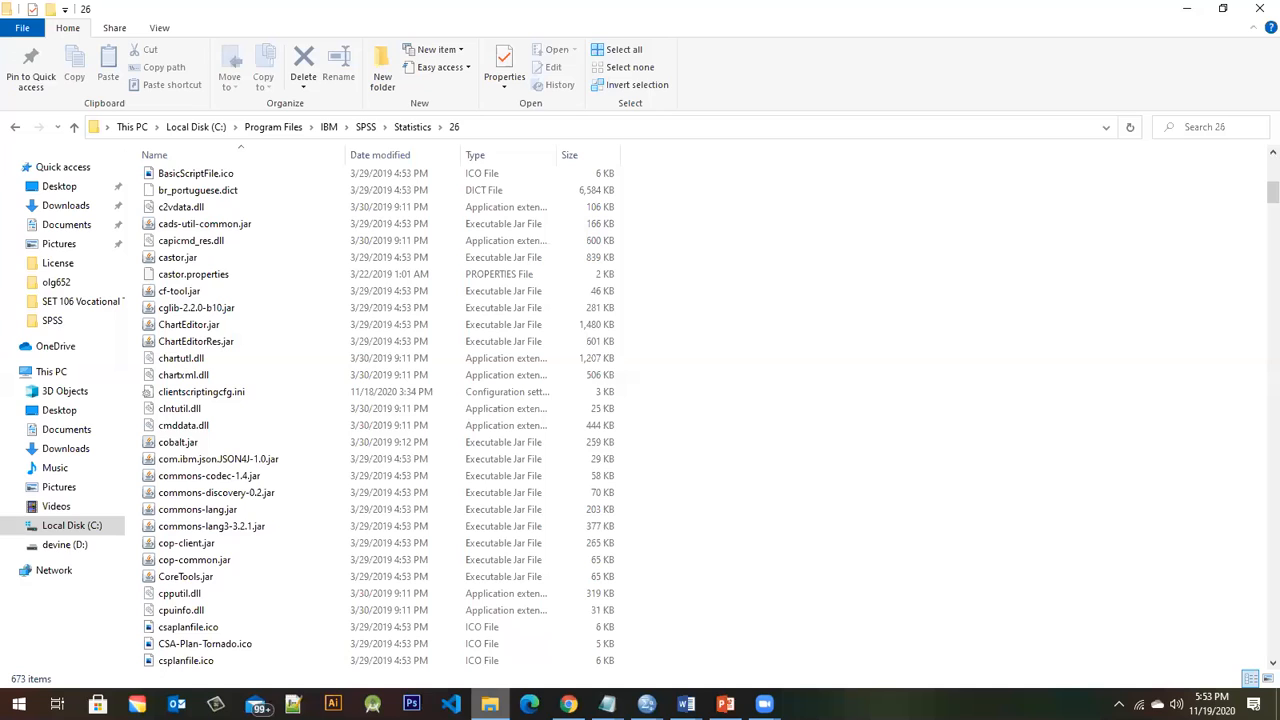
- Switch to File Explorer and open Readme.txt from the innermost License folder of IBM.SPSS.Statistics.Crack.x64 in Downloads
left_click(490, 704)
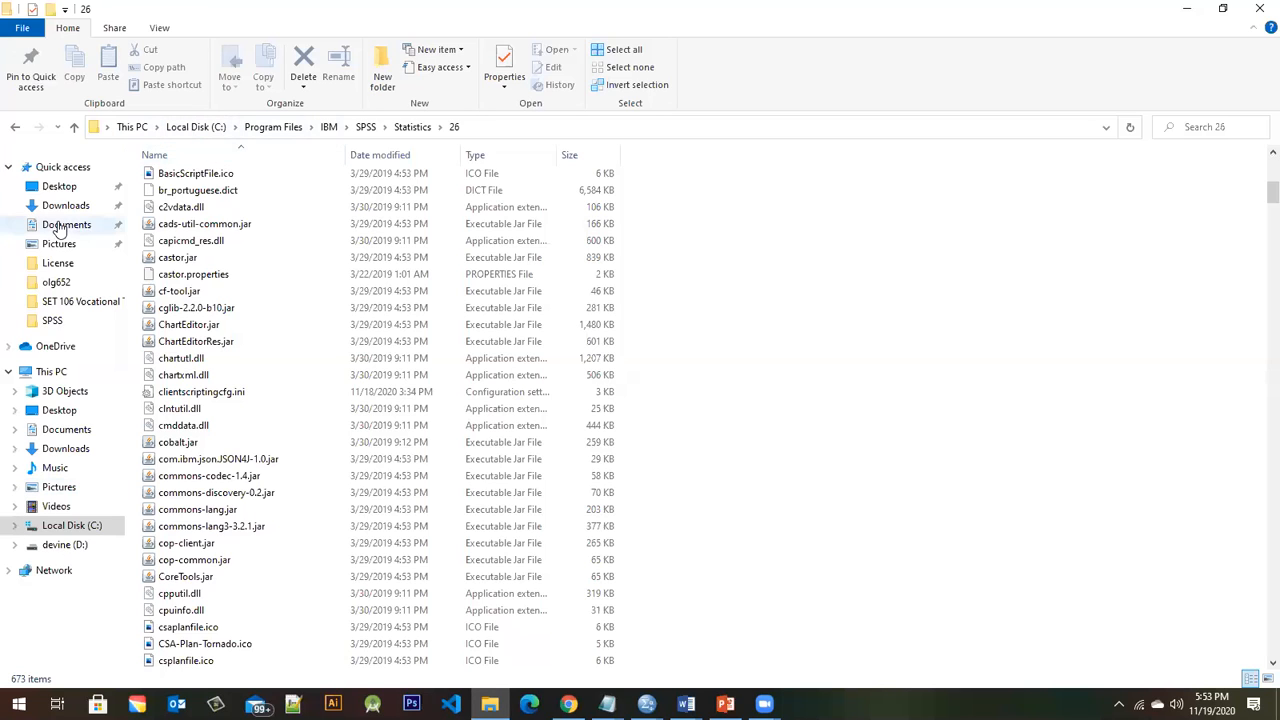
left_click(66, 206)
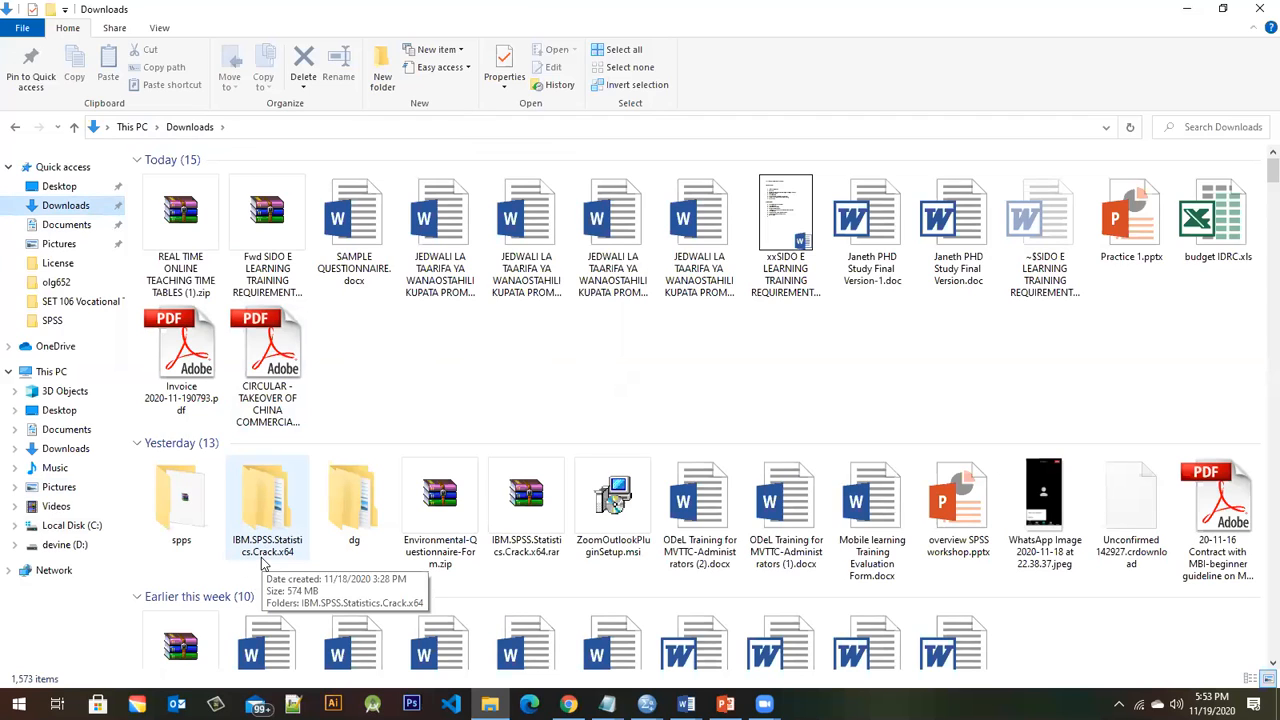
double_click(262, 545)
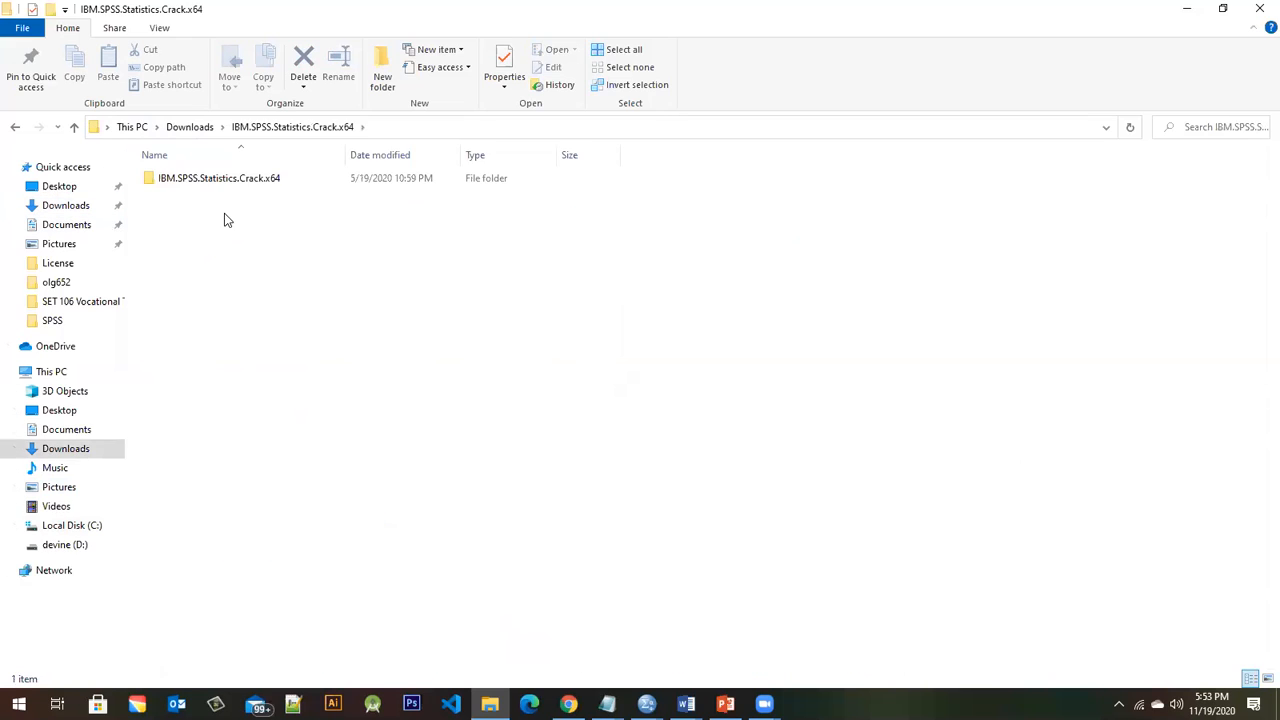
left_click(230, 185)
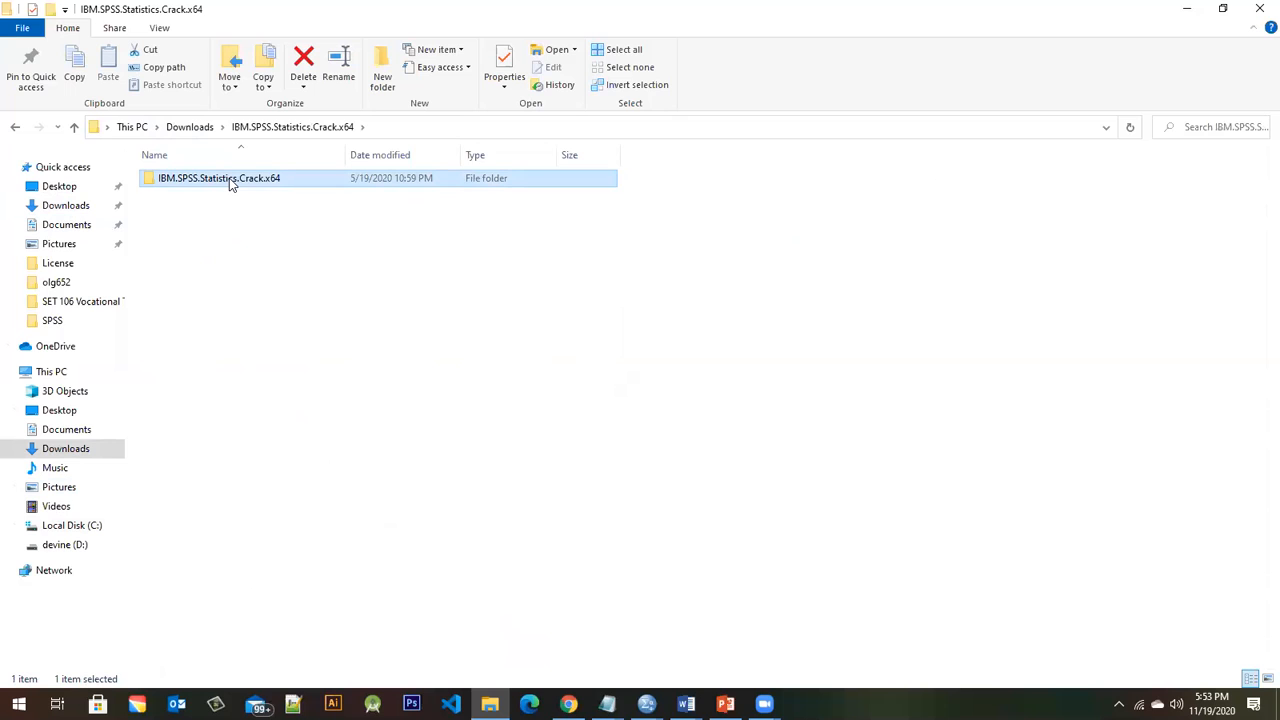
double_click(229, 178)
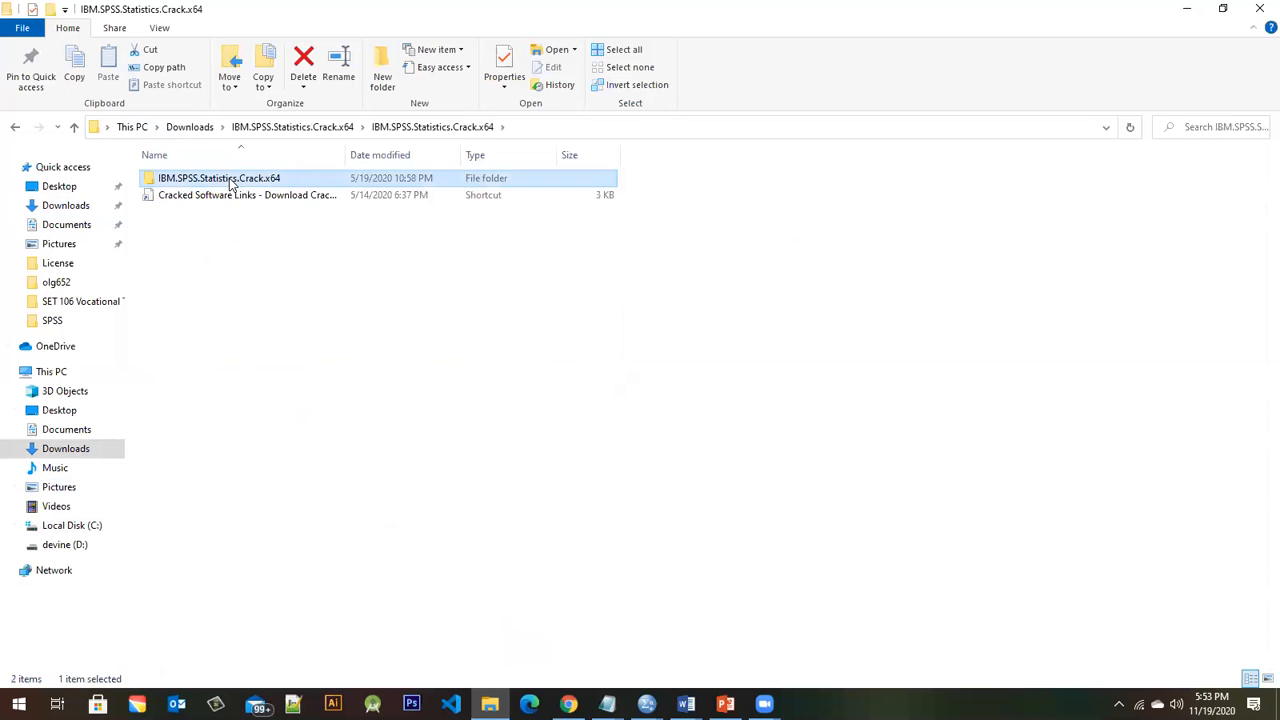
double_click(229, 178)
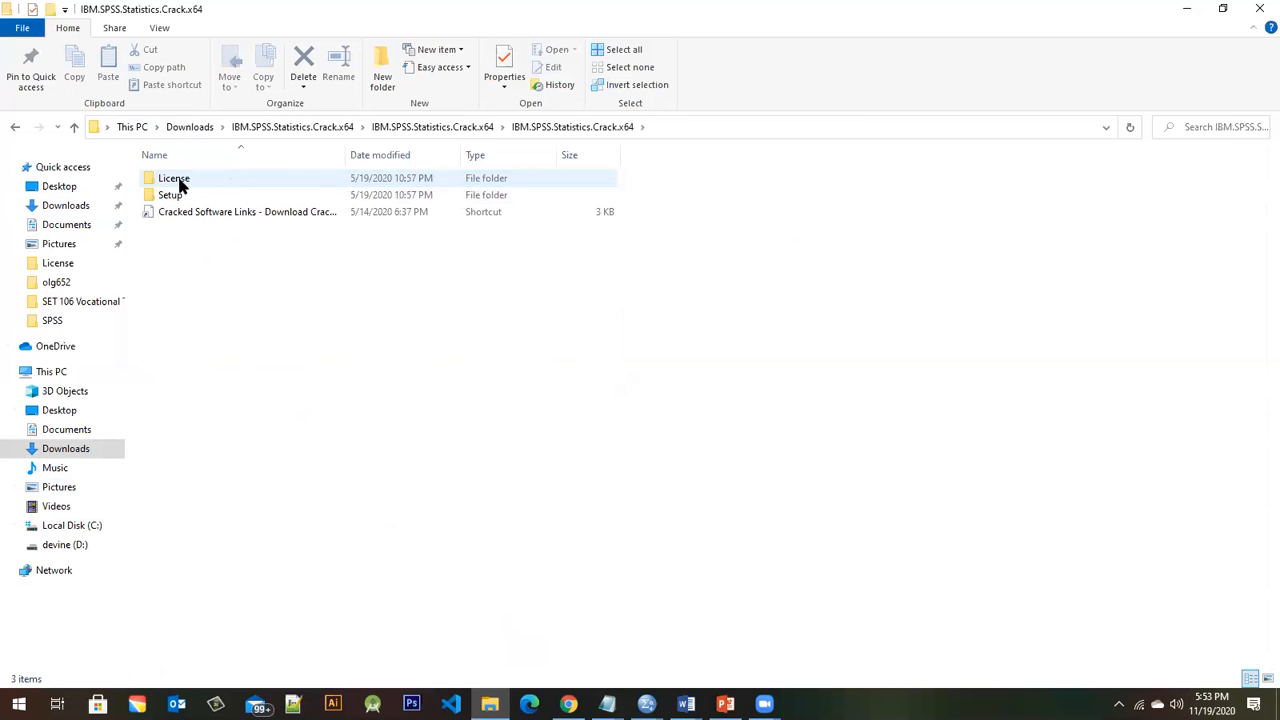
double_click(229, 178)
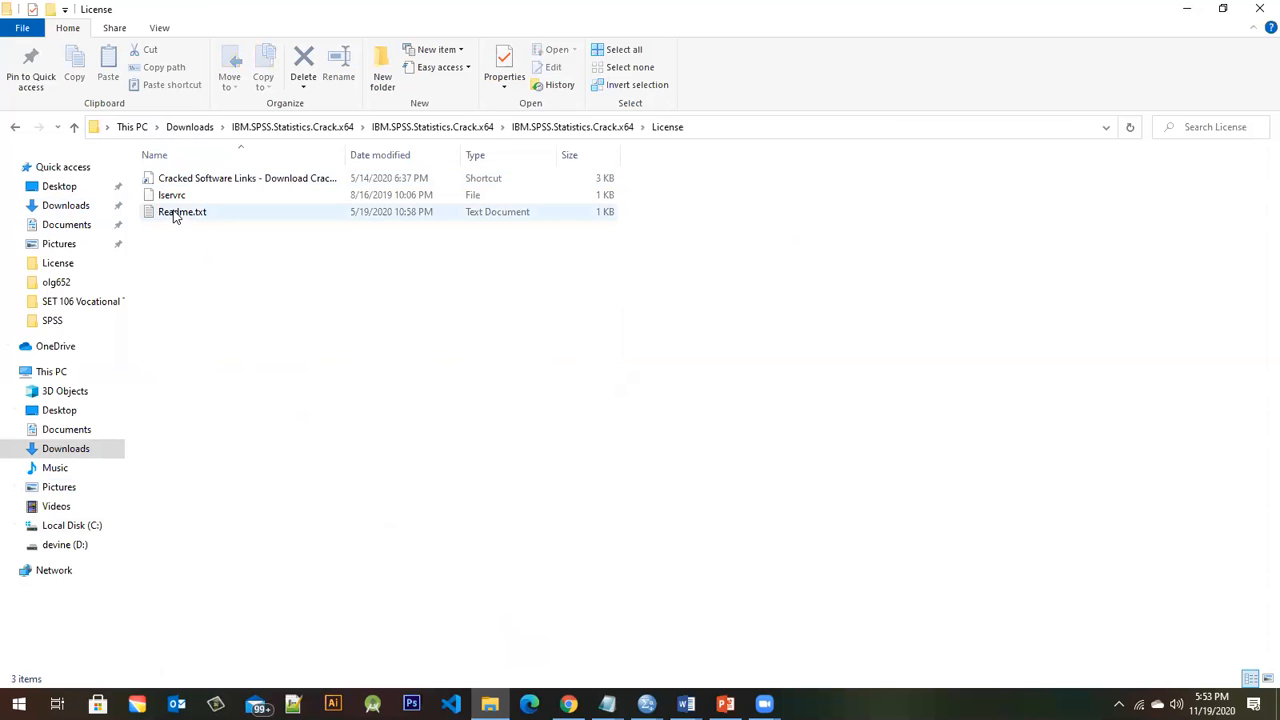
left_click(207, 213)
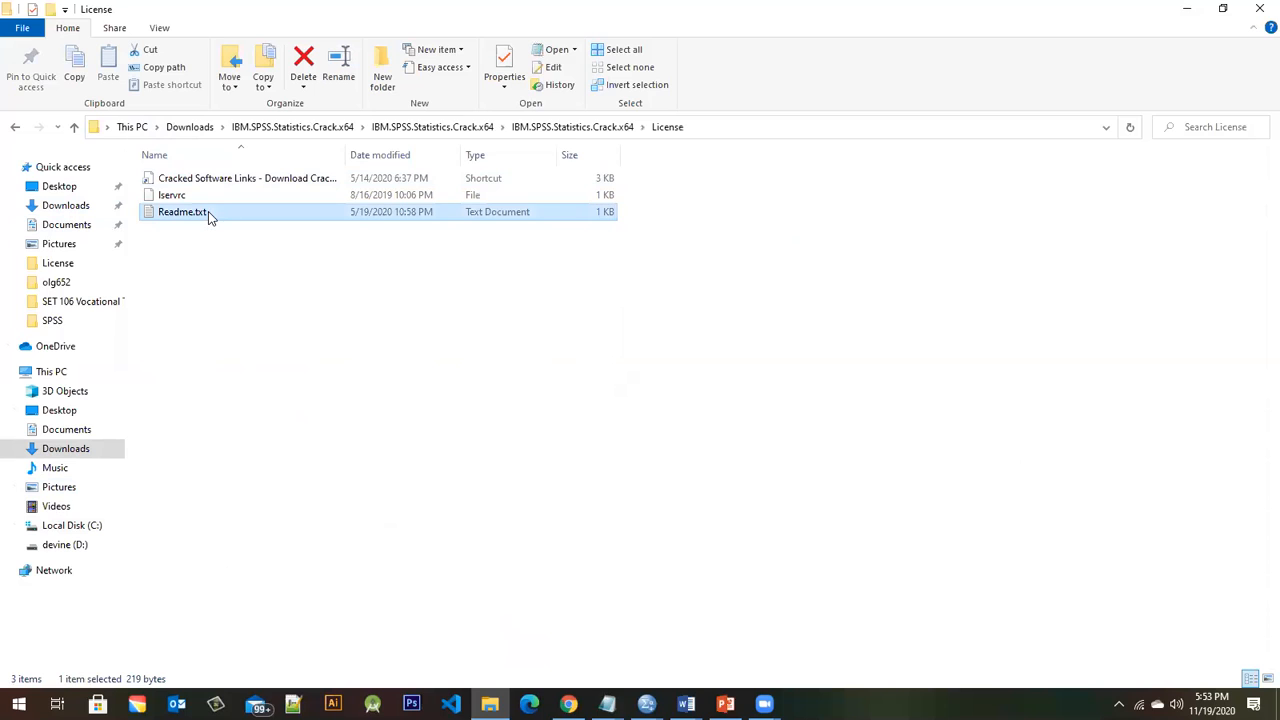
double_click(208, 213)
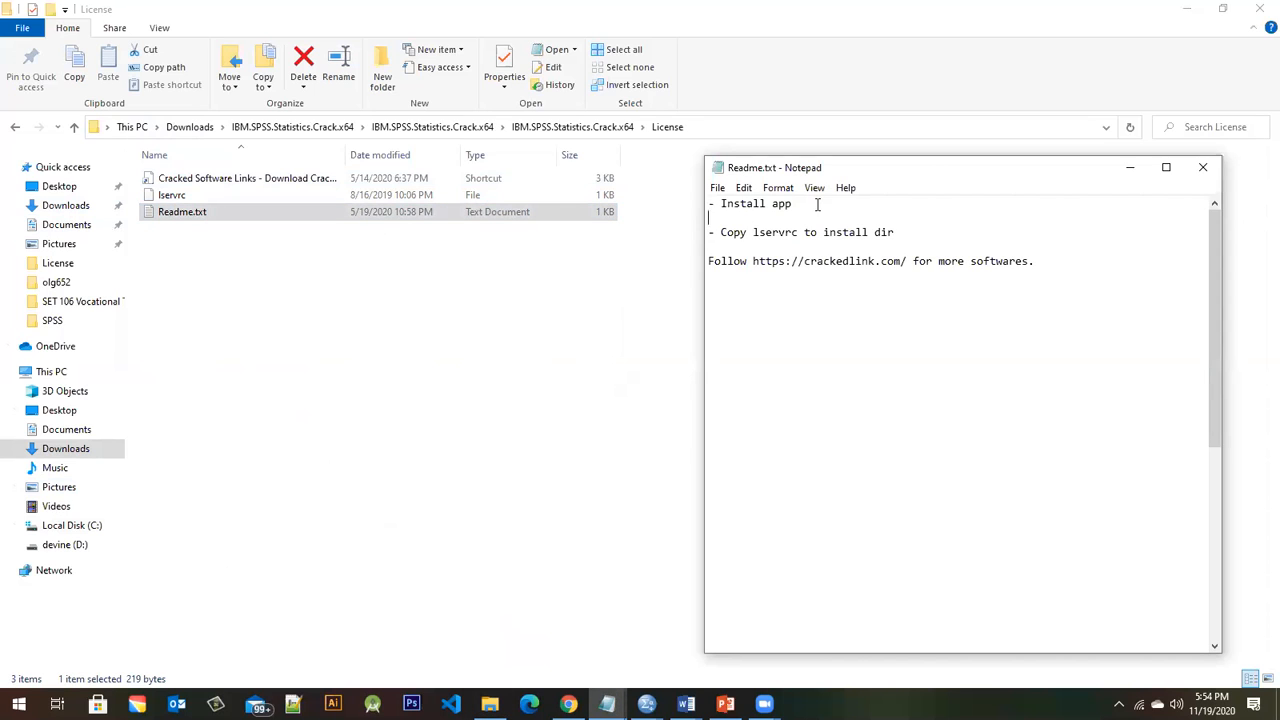
- Point out the "Install app" and "Copy lservrc to install dir" lines in Readme.txt, and minimize the file
left_click_drag(817, 204, 724, 204)
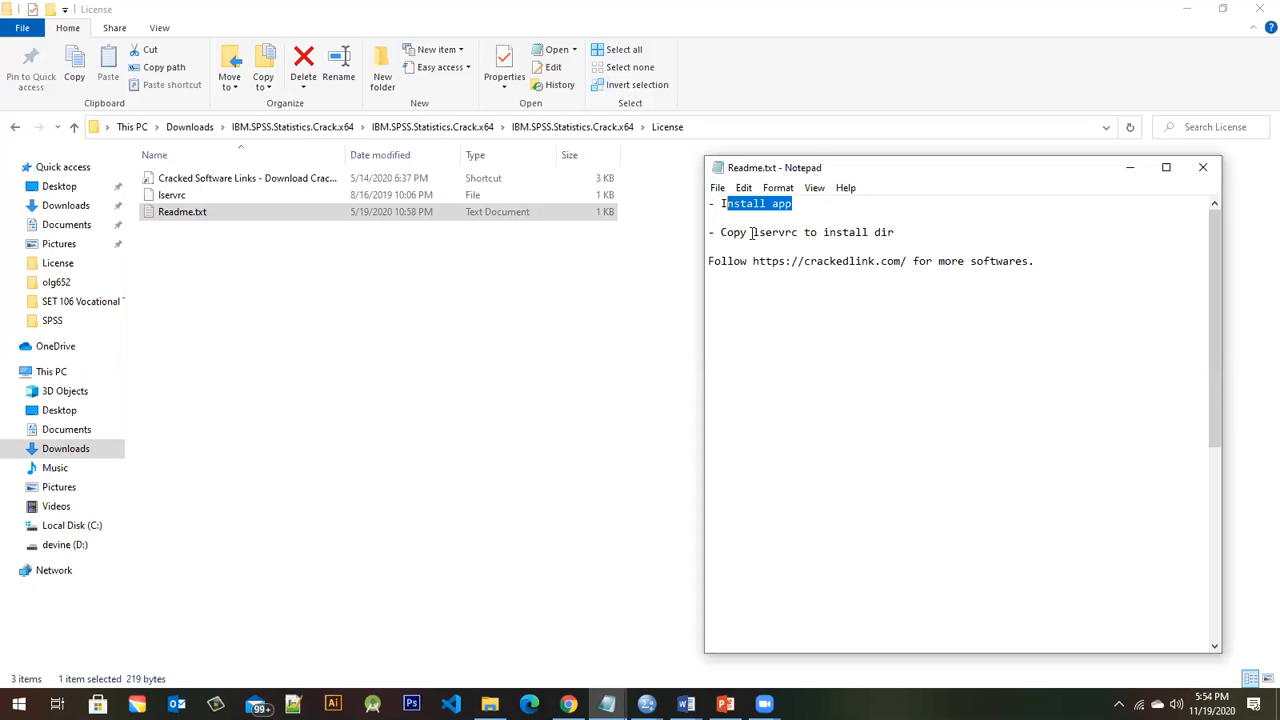
left_click_drag(758, 232, 797, 232)
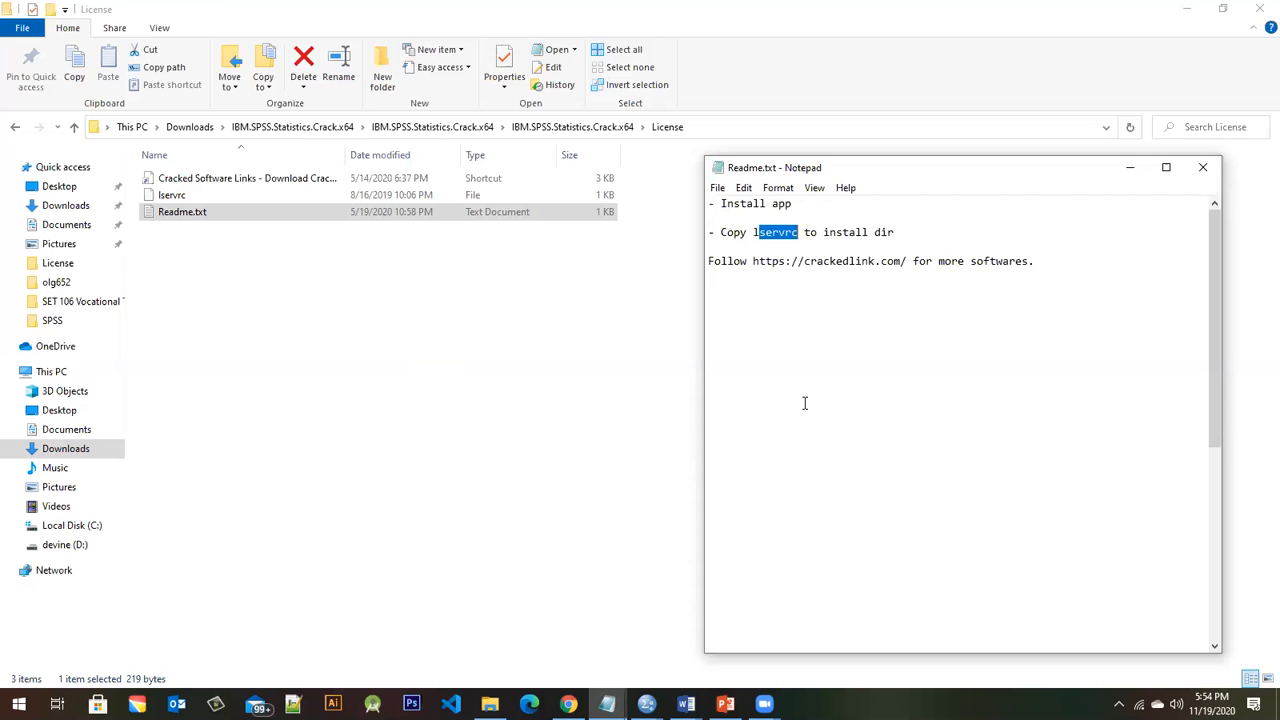
left_click(1128, 168)
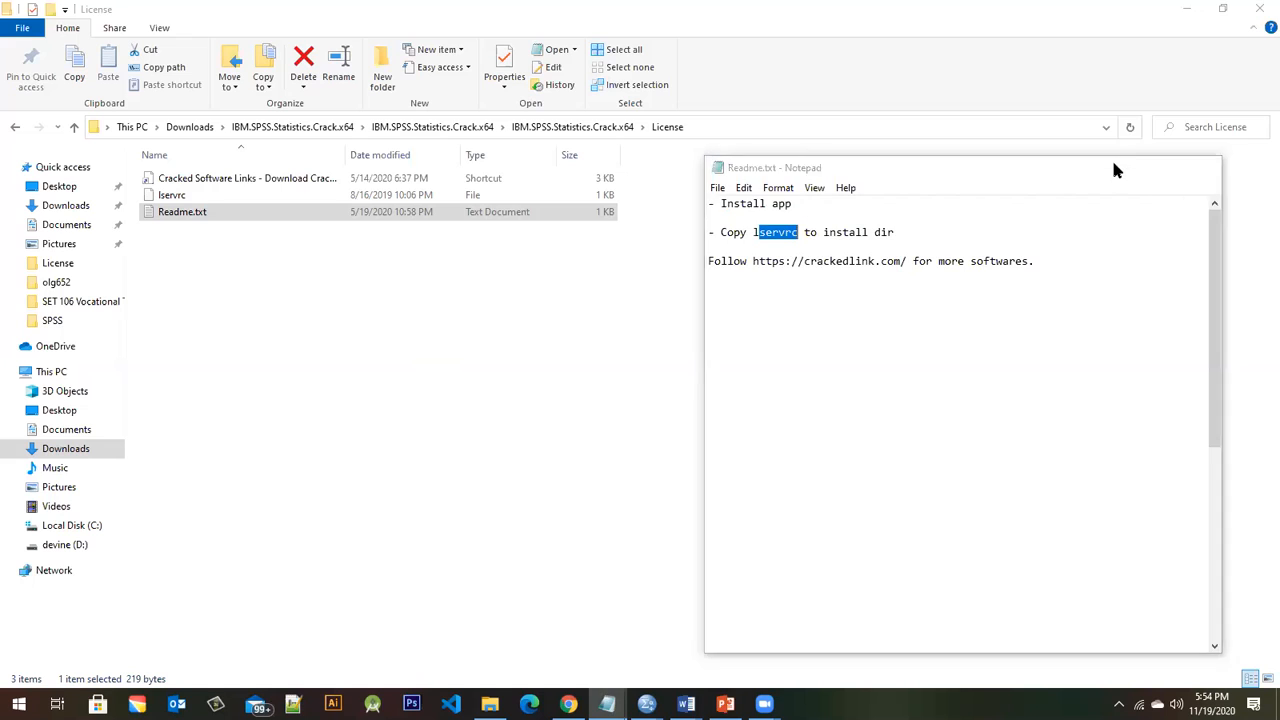
- Copy the lservrc file from the License folder
left_click(177, 197)
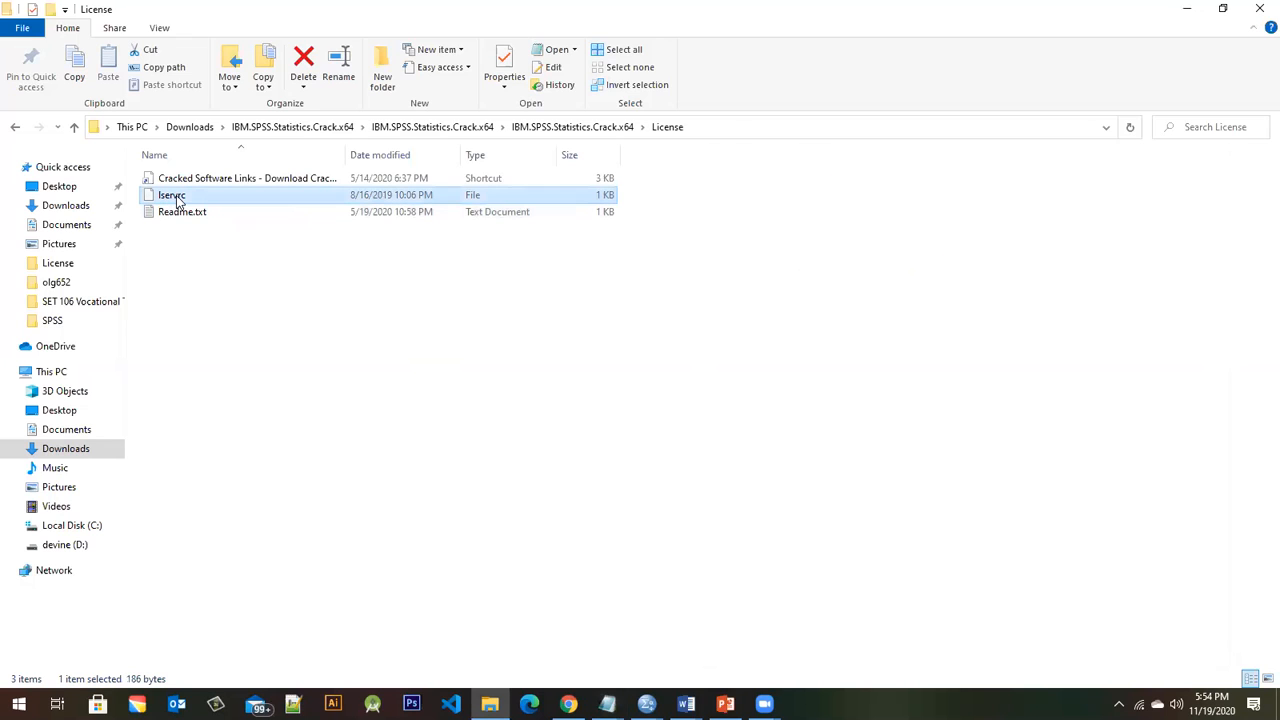
right_click(261, 194)
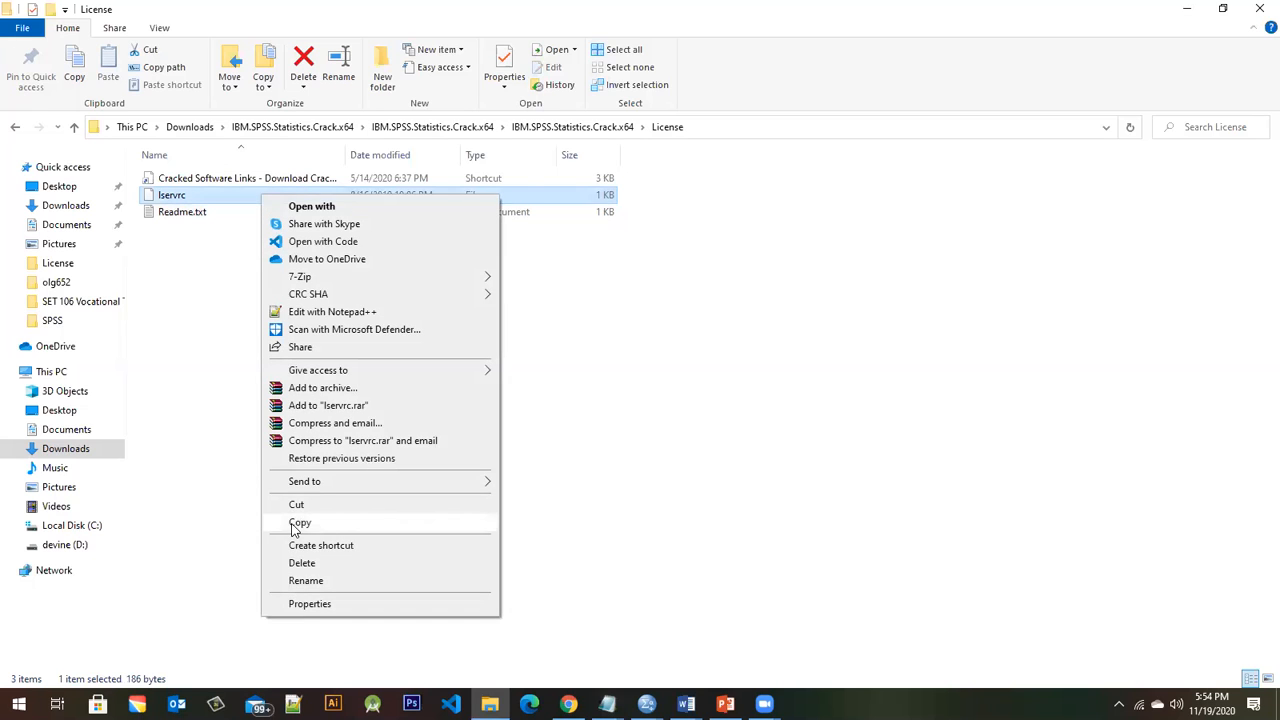
left_click(294, 522)
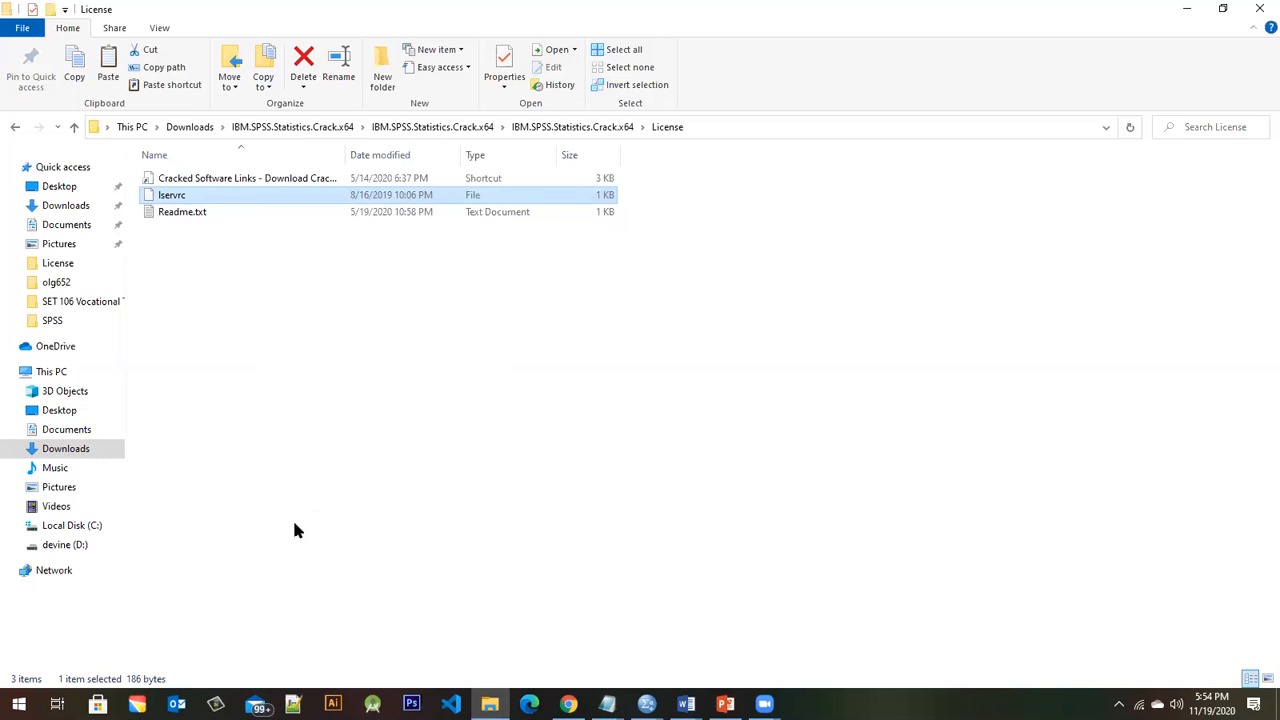
- Go to the SPSS installation folder C:\Program Files\IBM\SPSS\Statistics\26
left_click(70, 525)
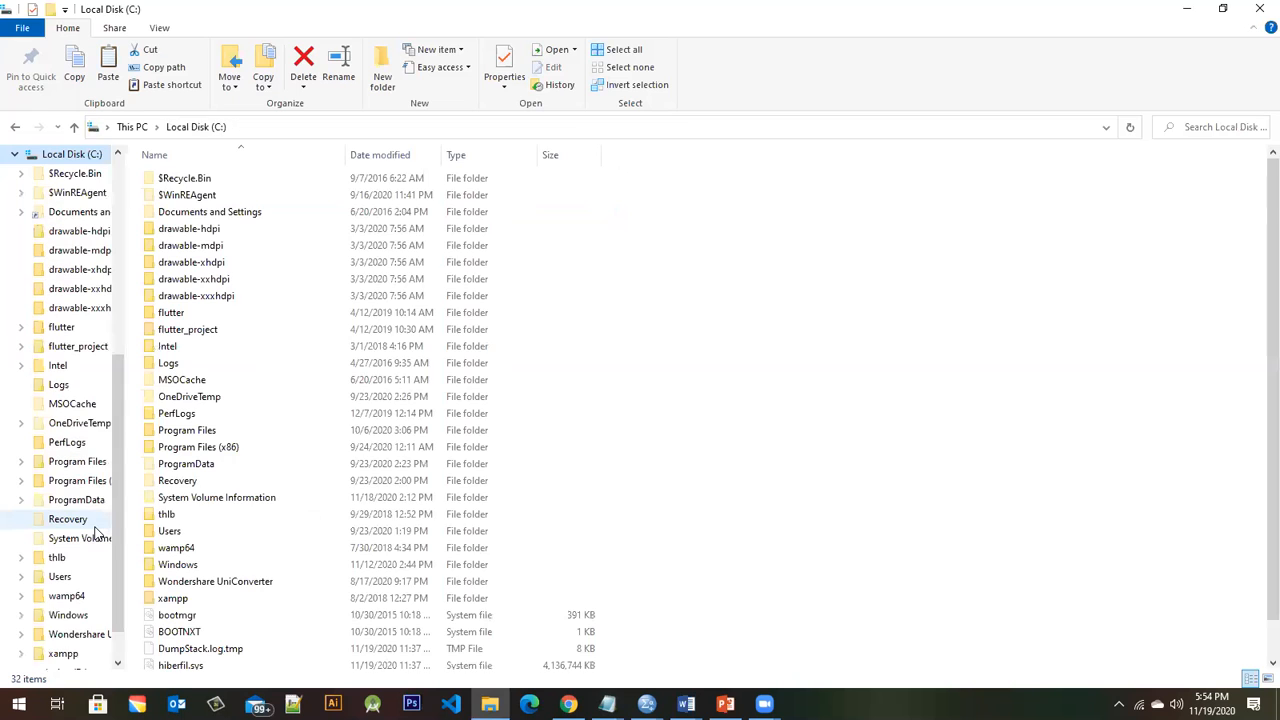
double_click(212, 437)
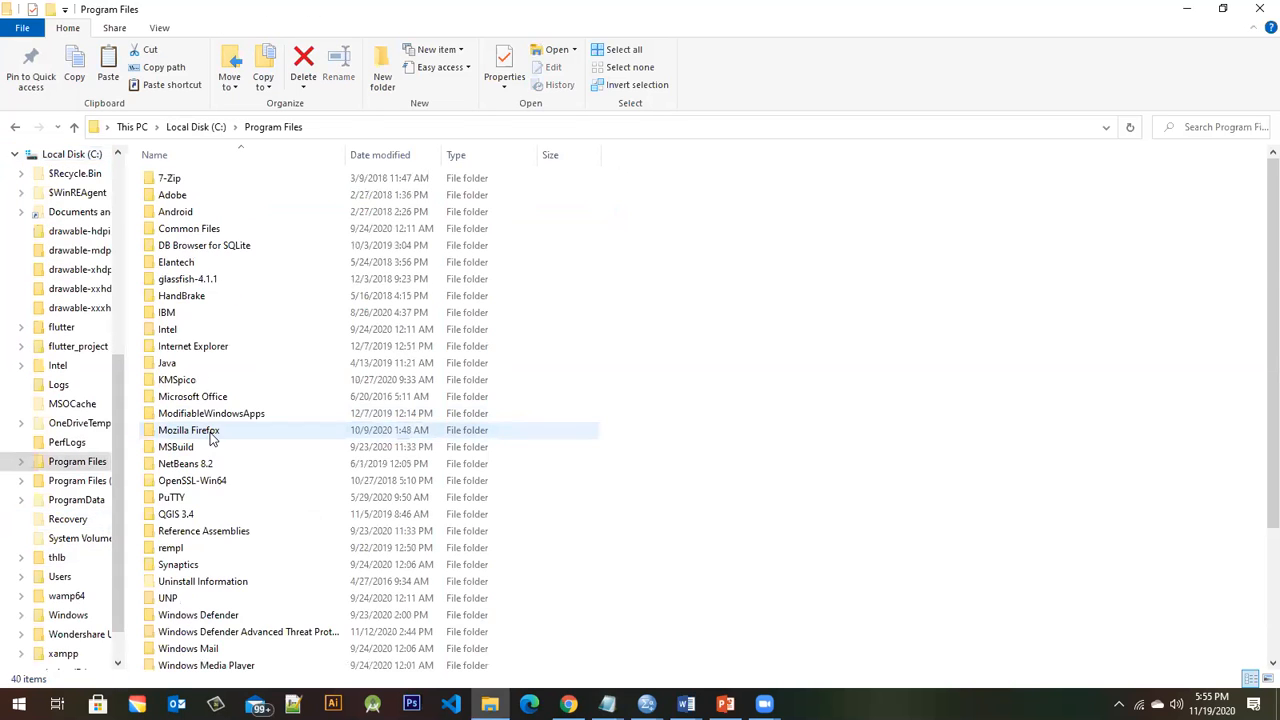
left_click(193, 316)
double_click(193, 316)
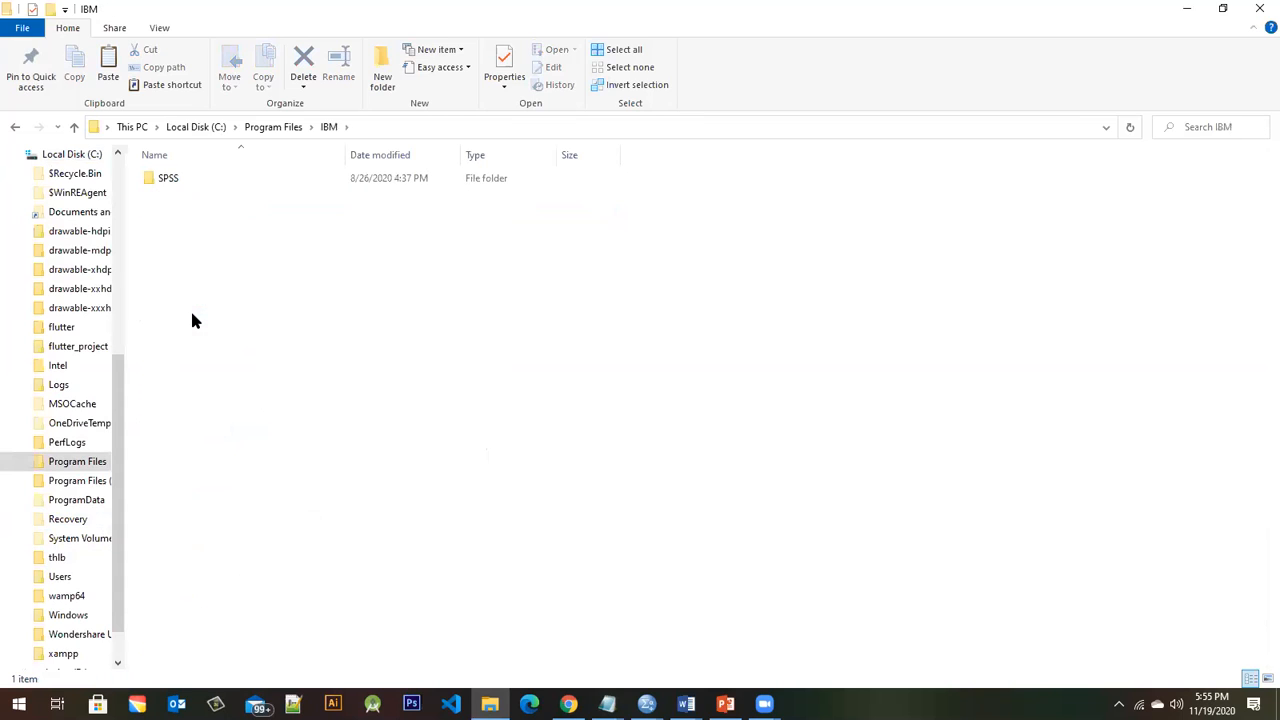
double_click(202, 177)
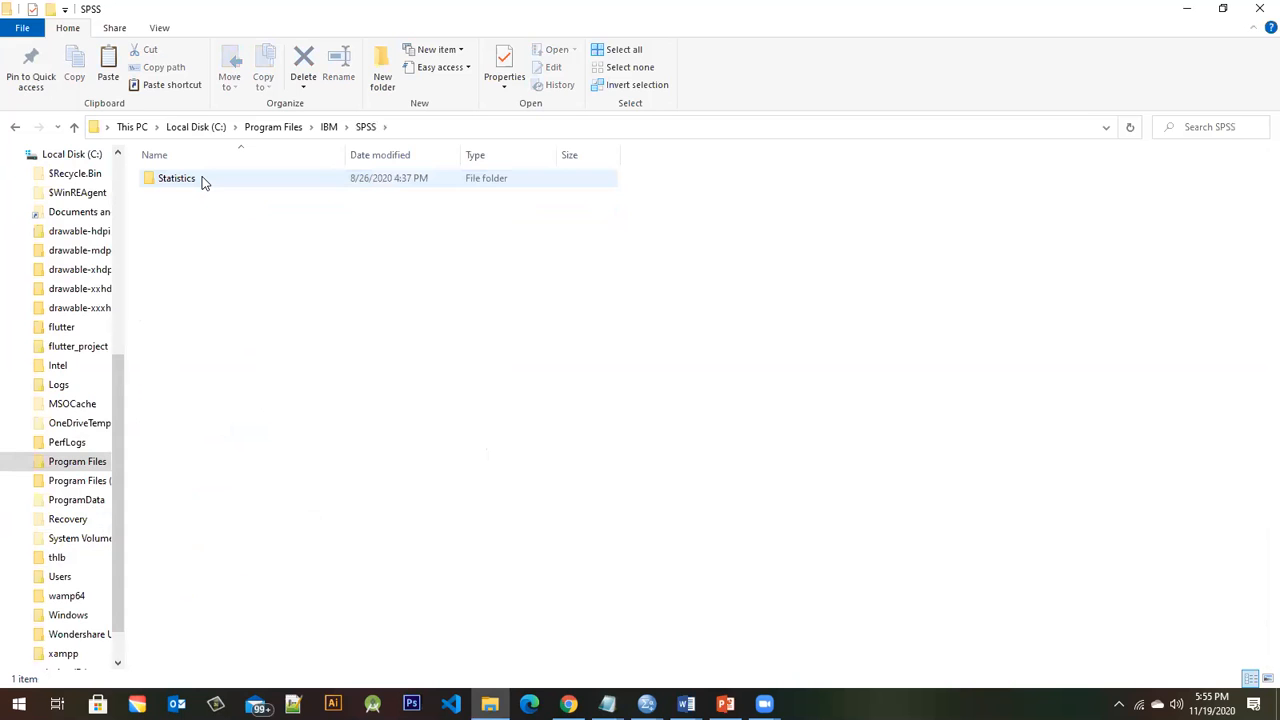
double_click(200, 179)
left_click(209, 178)
double_click(208, 178)
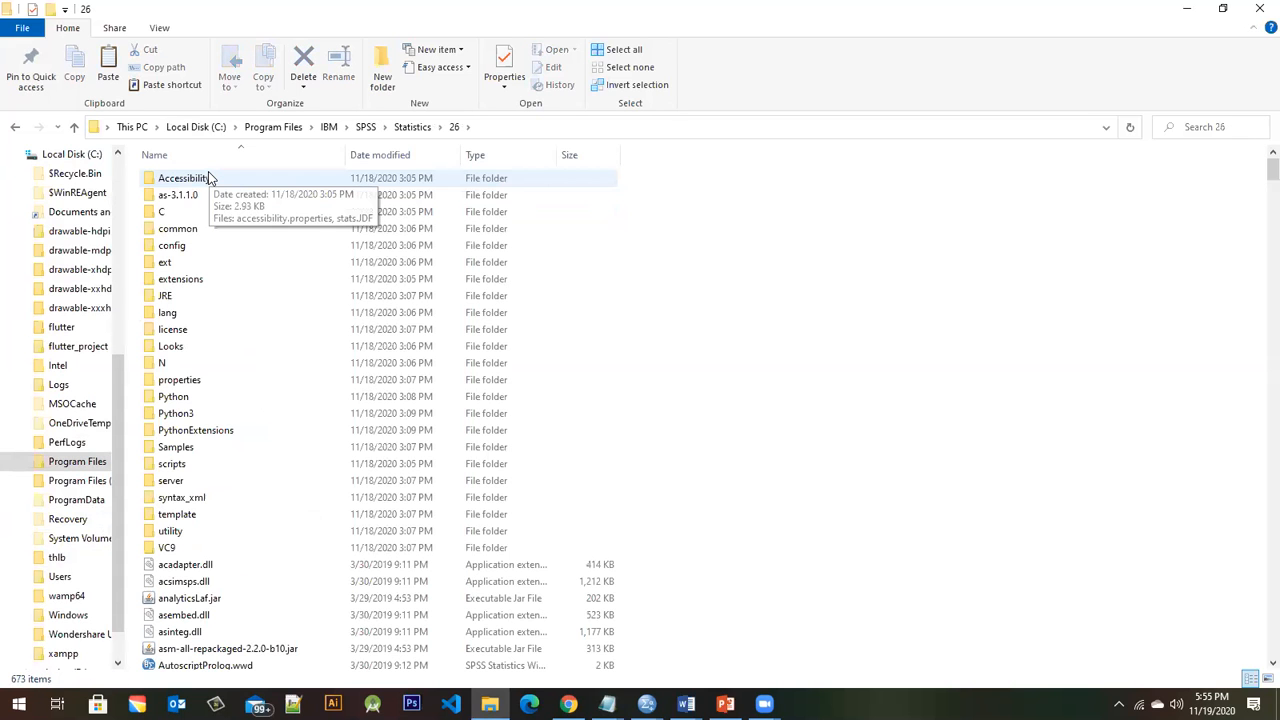
- Try to paste lservrc into folder 26, and cancel the replacement of the existing file
scroll(827, 276, "down", 13)
scroll(827, 276, "down", 20)
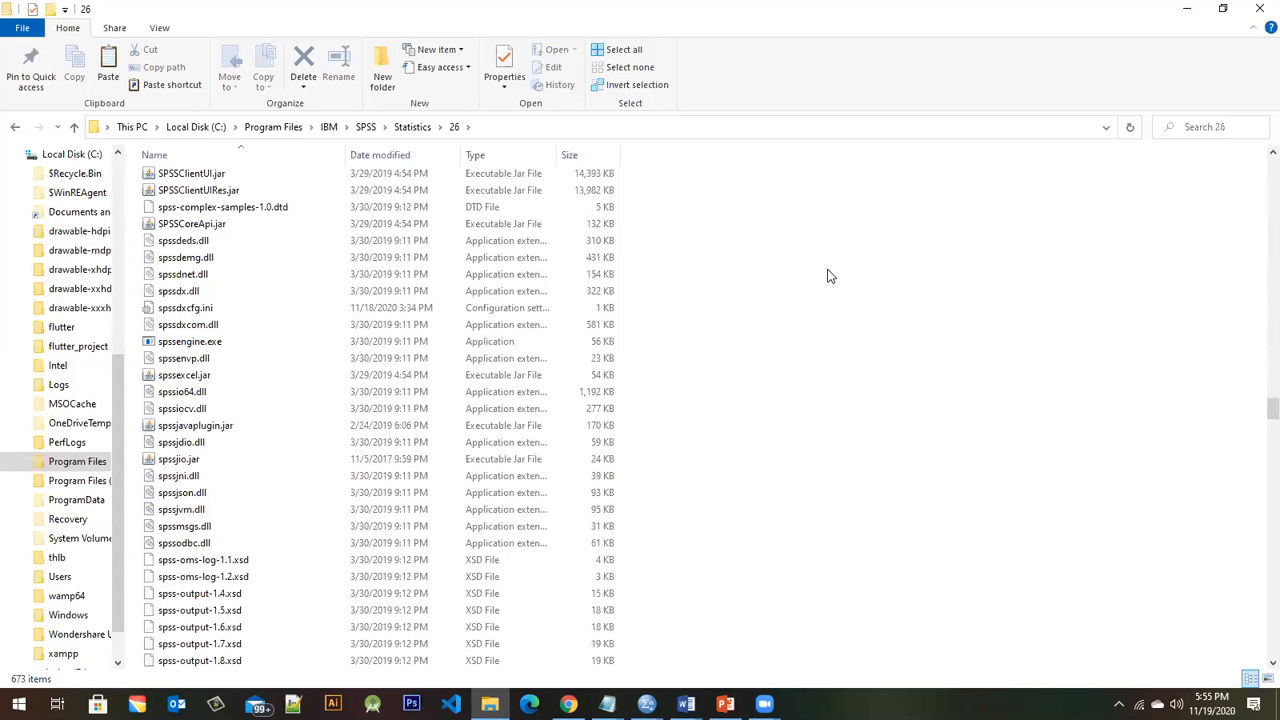
scroll(827, 276, "up", 20)
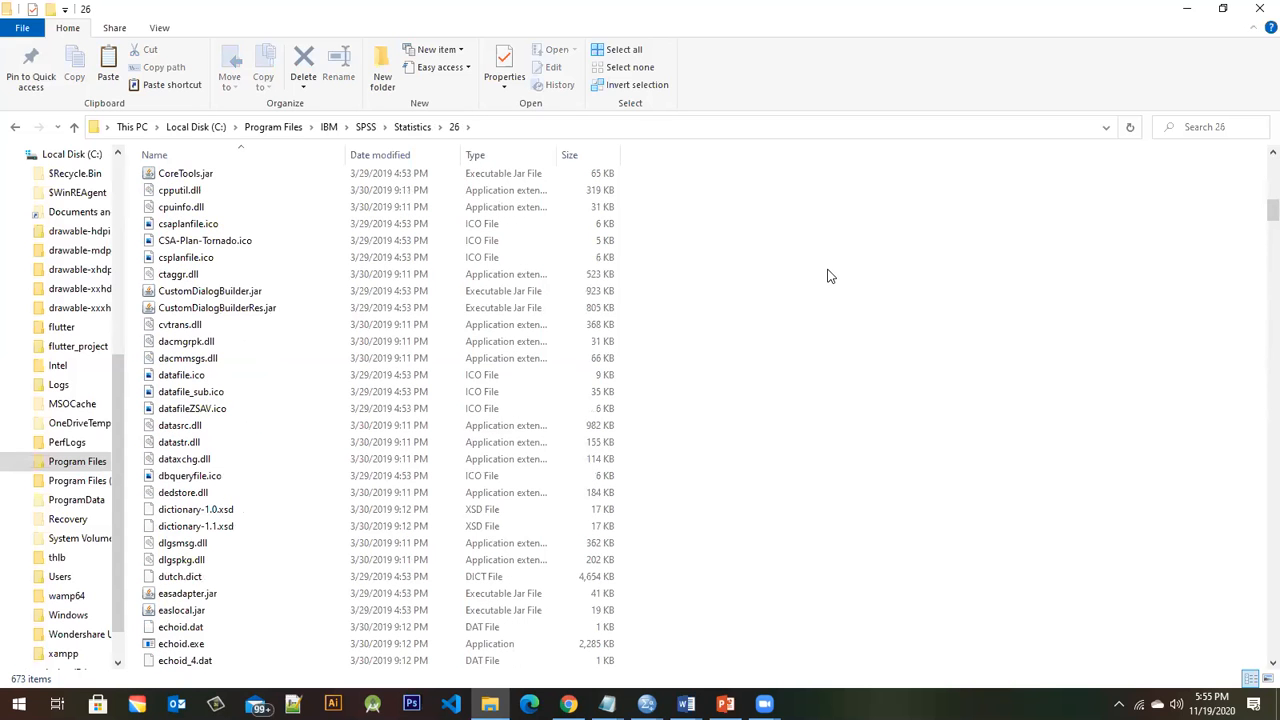
scroll(827, 276, "up", 15)
right_click(767, 281)
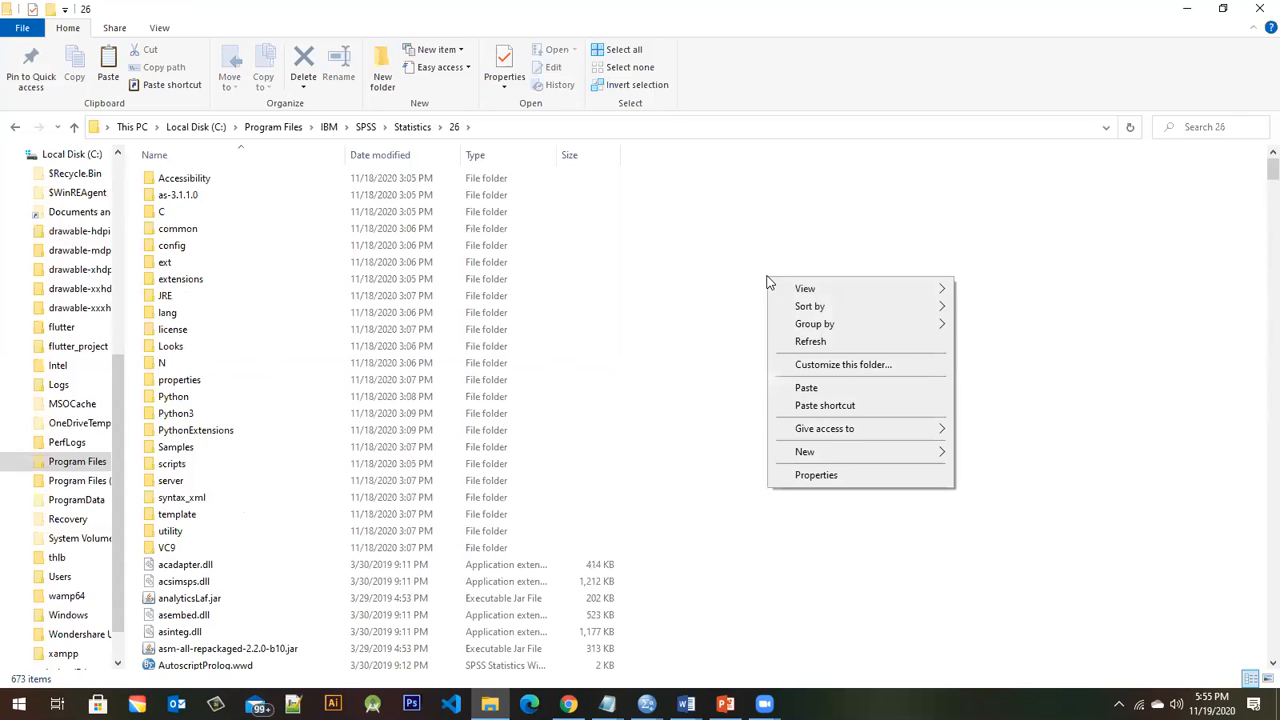
left_click(853, 390)
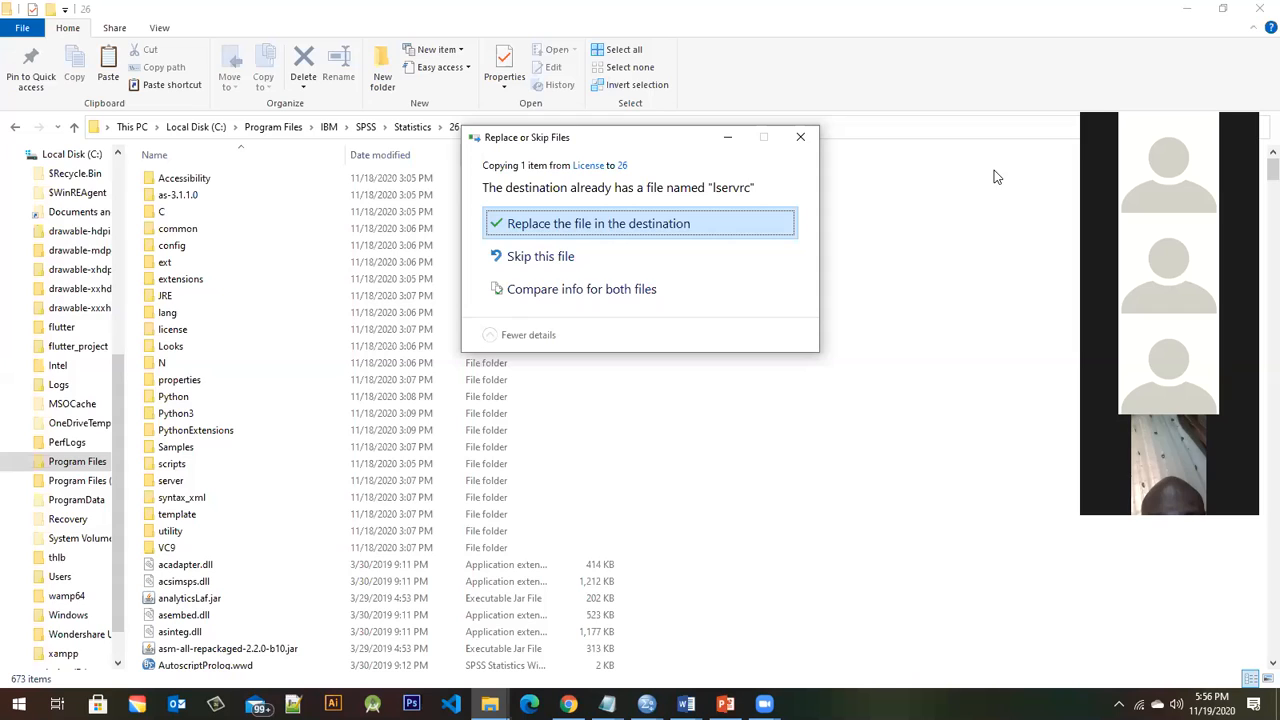
left_click(800, 137)
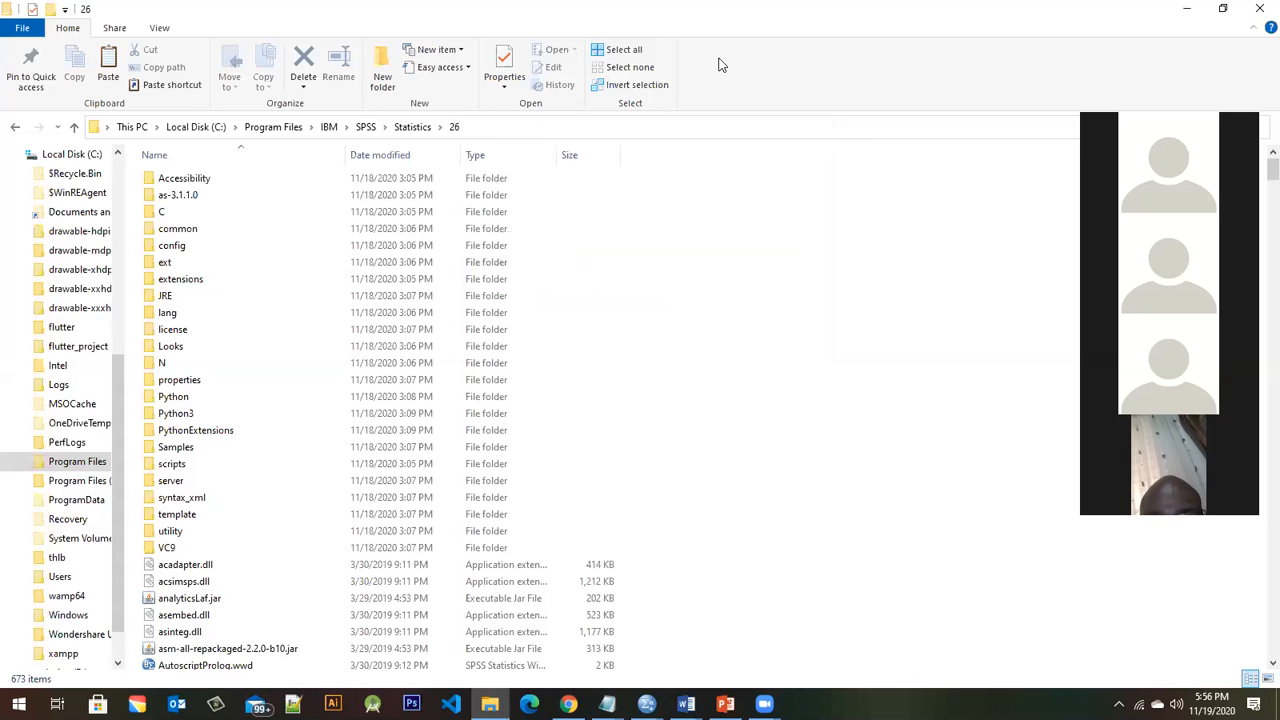
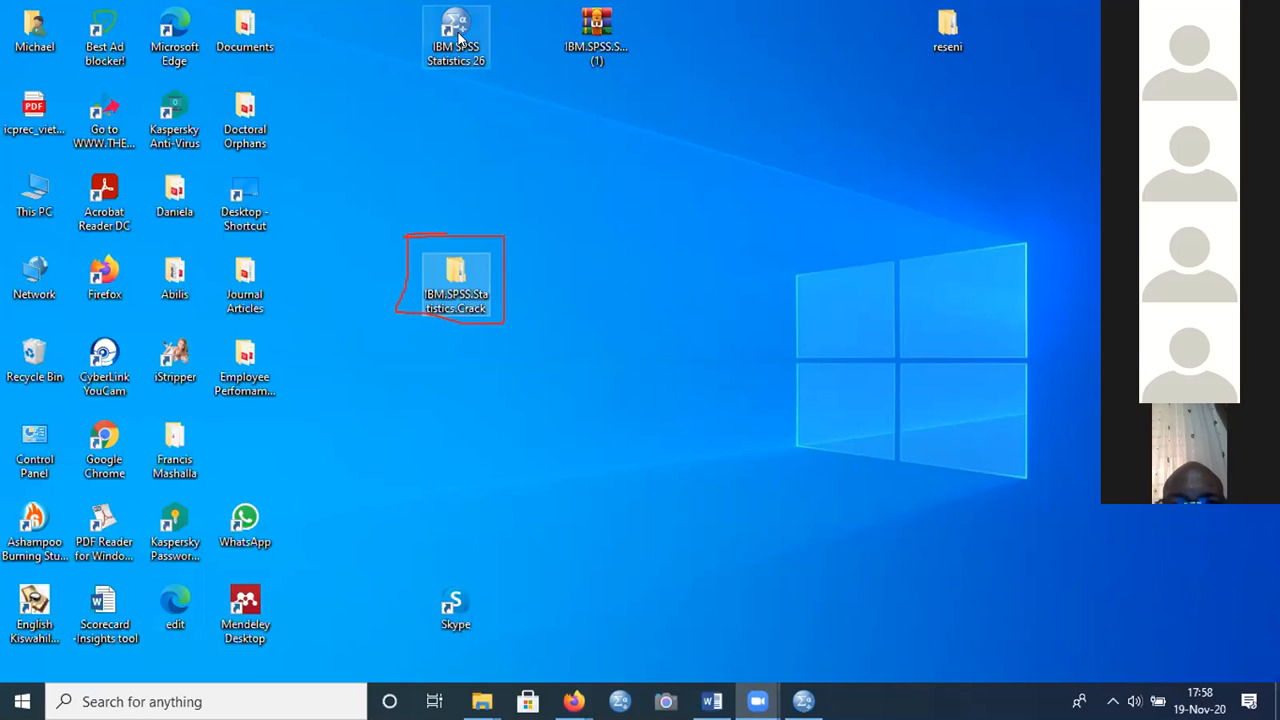
- On the other shared desktop, launch IBM SPSS Statistics 26, and dismiss its welcome window and output viewer without saving
double_click(486, 60)
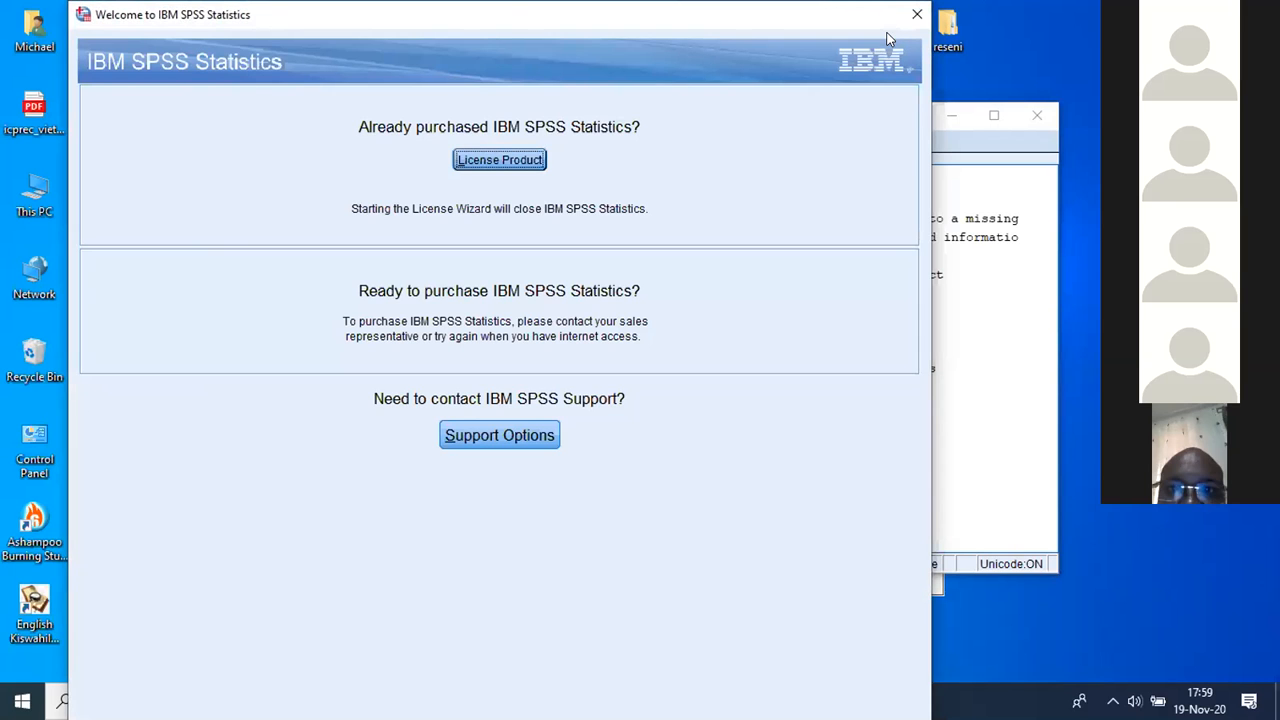
left_click(916, 14)
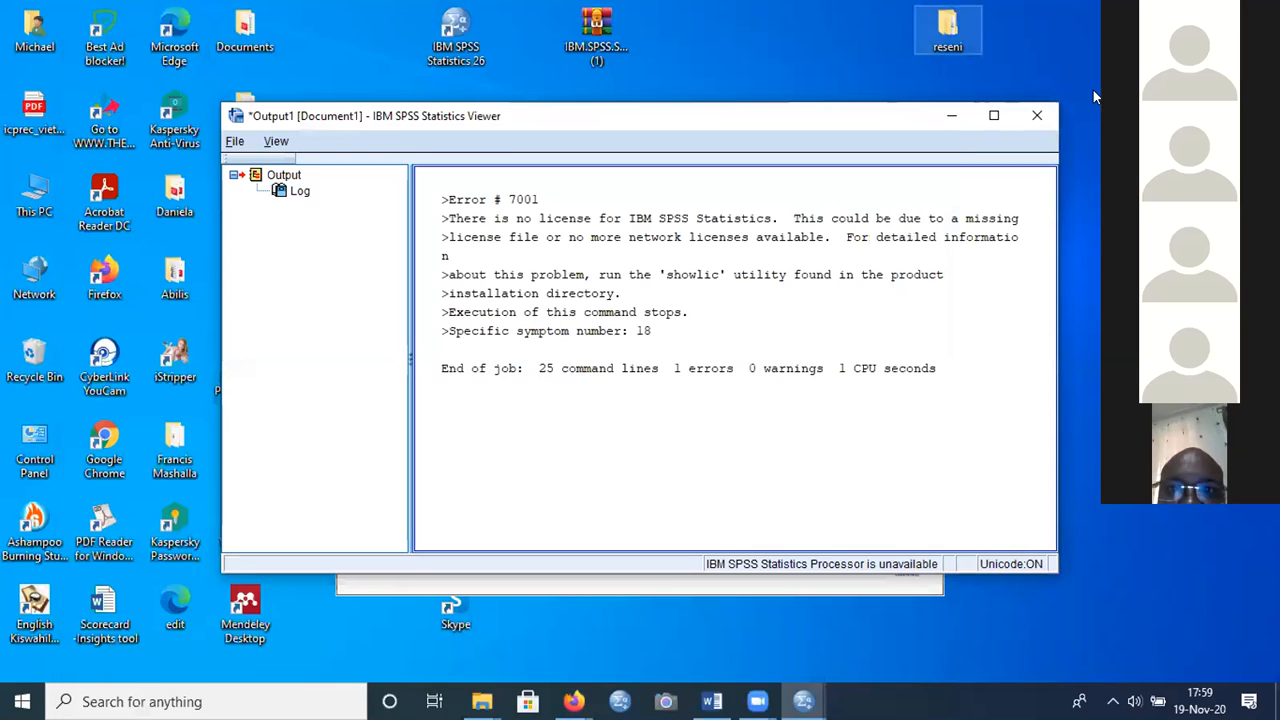
left_click(1034, 116)
left_click(642, 411)
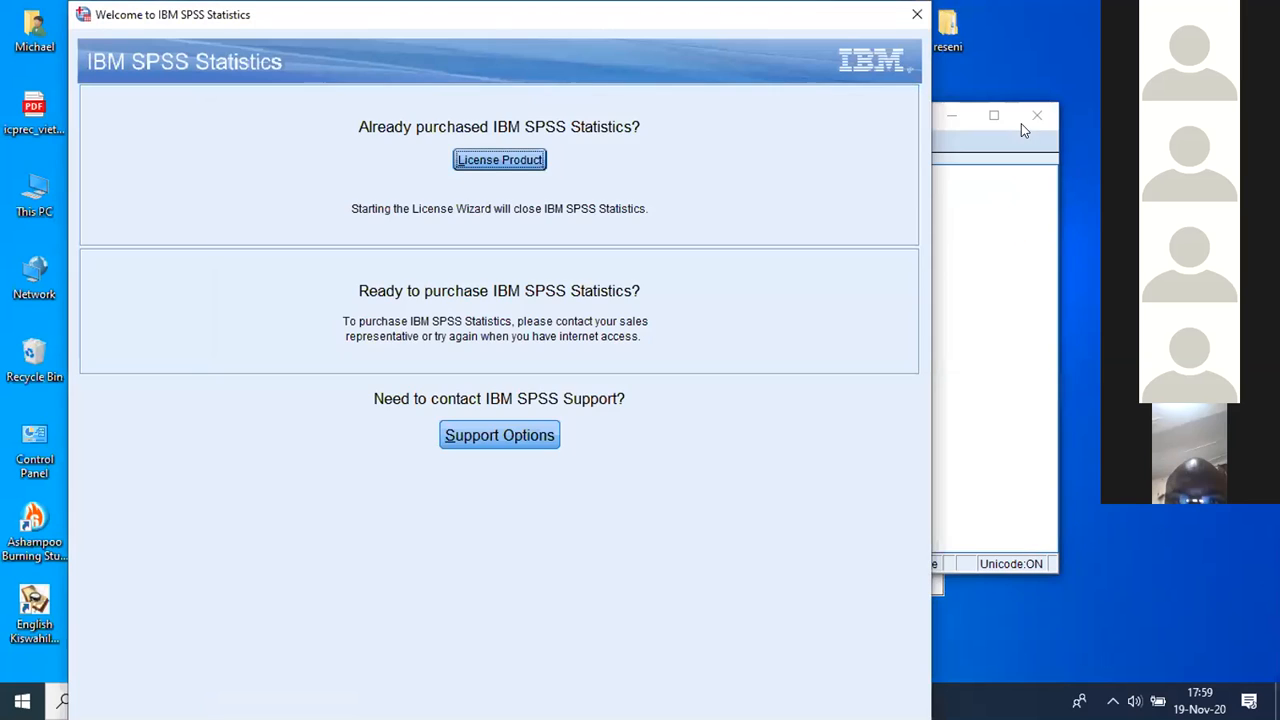
- Dismiss the reopened welcome window, and put away the output viewer without saving its contents
left_click(914, 24)
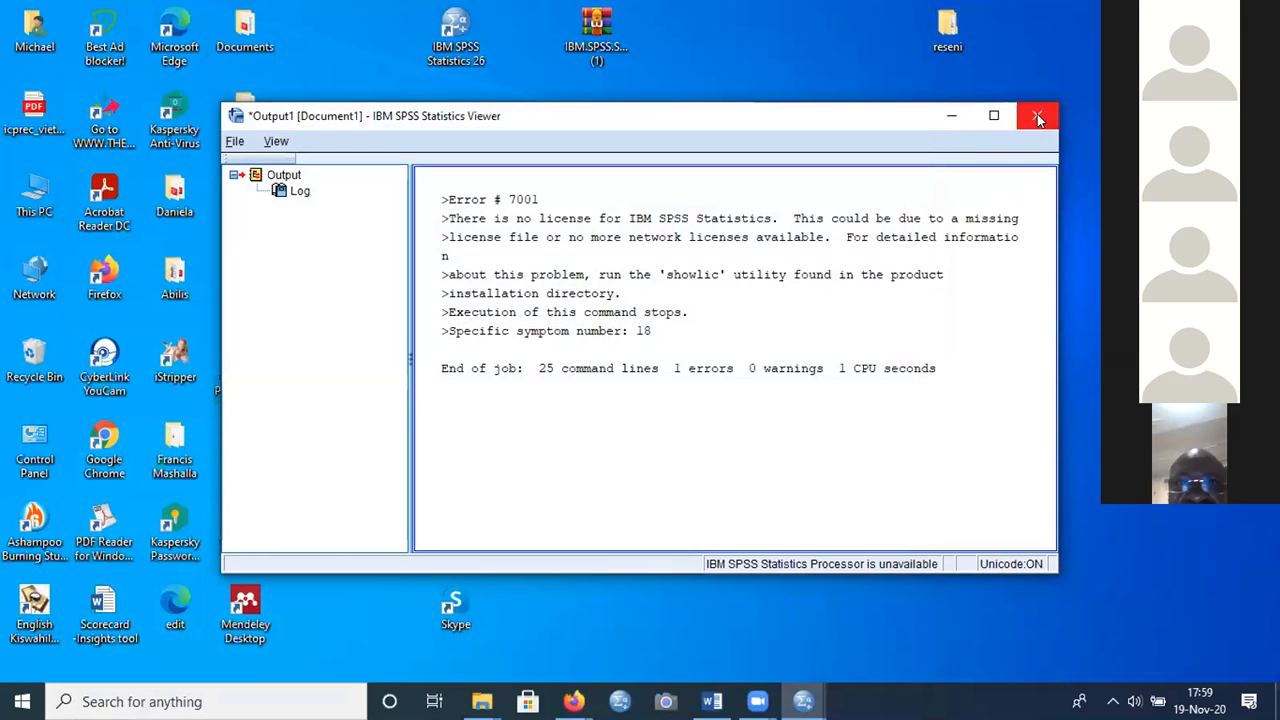
left_click(1038, 118)
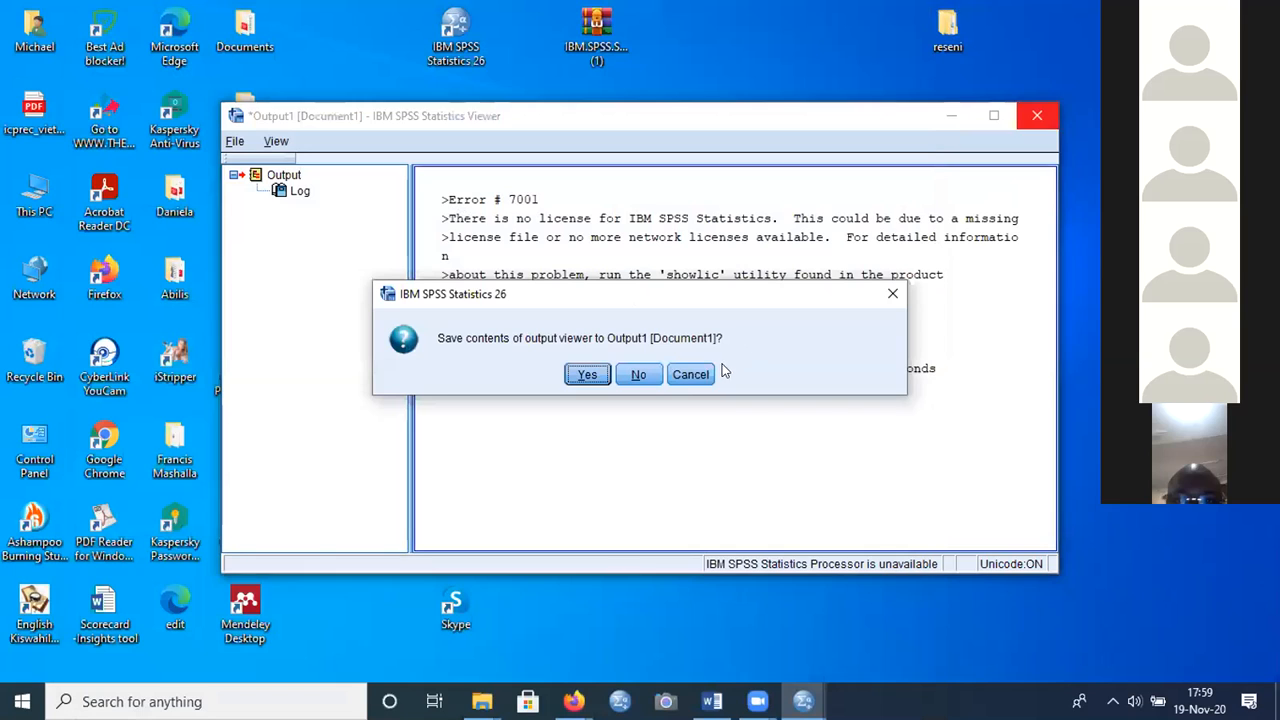
left_click(637, 377)
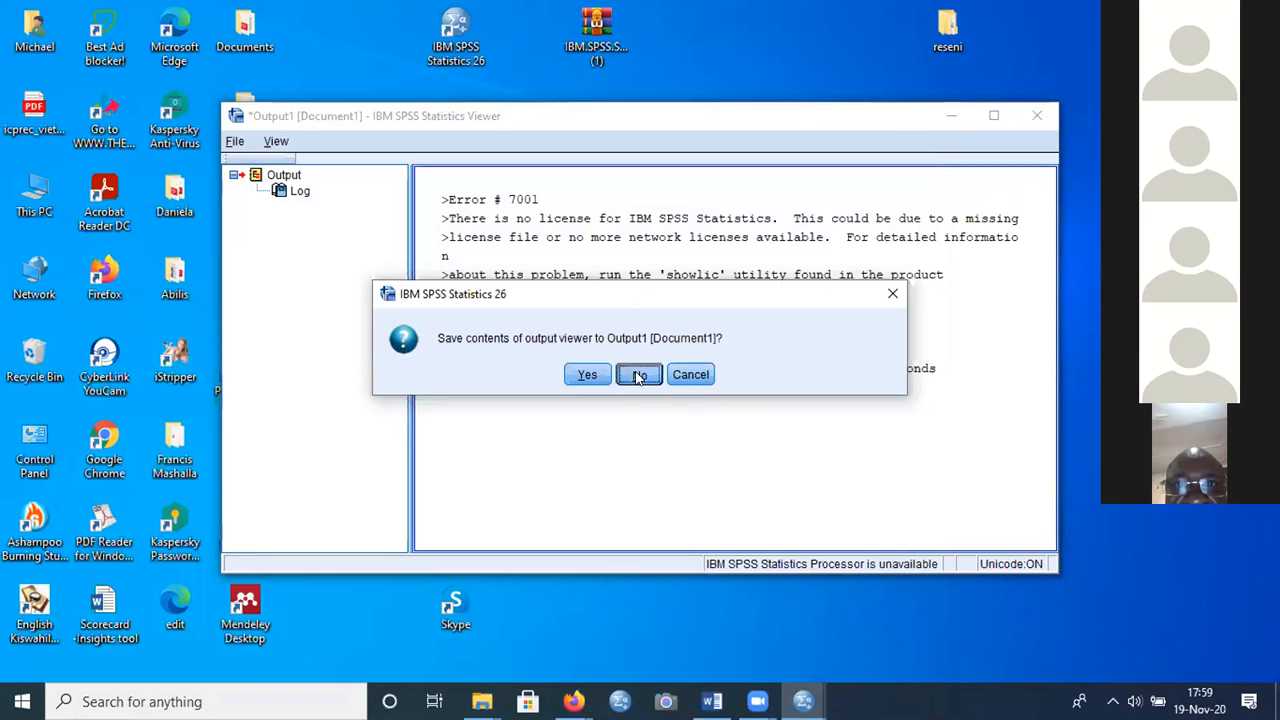
left_click(641, 411)
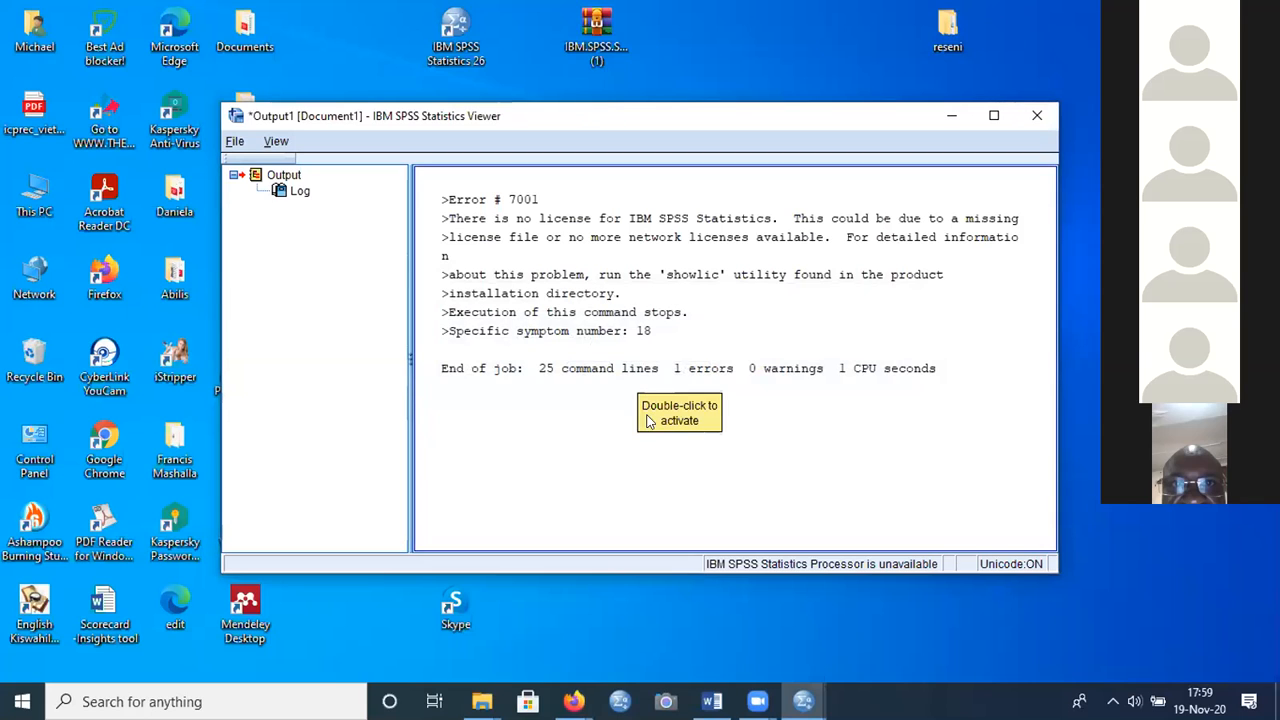
left_click(947, 116)
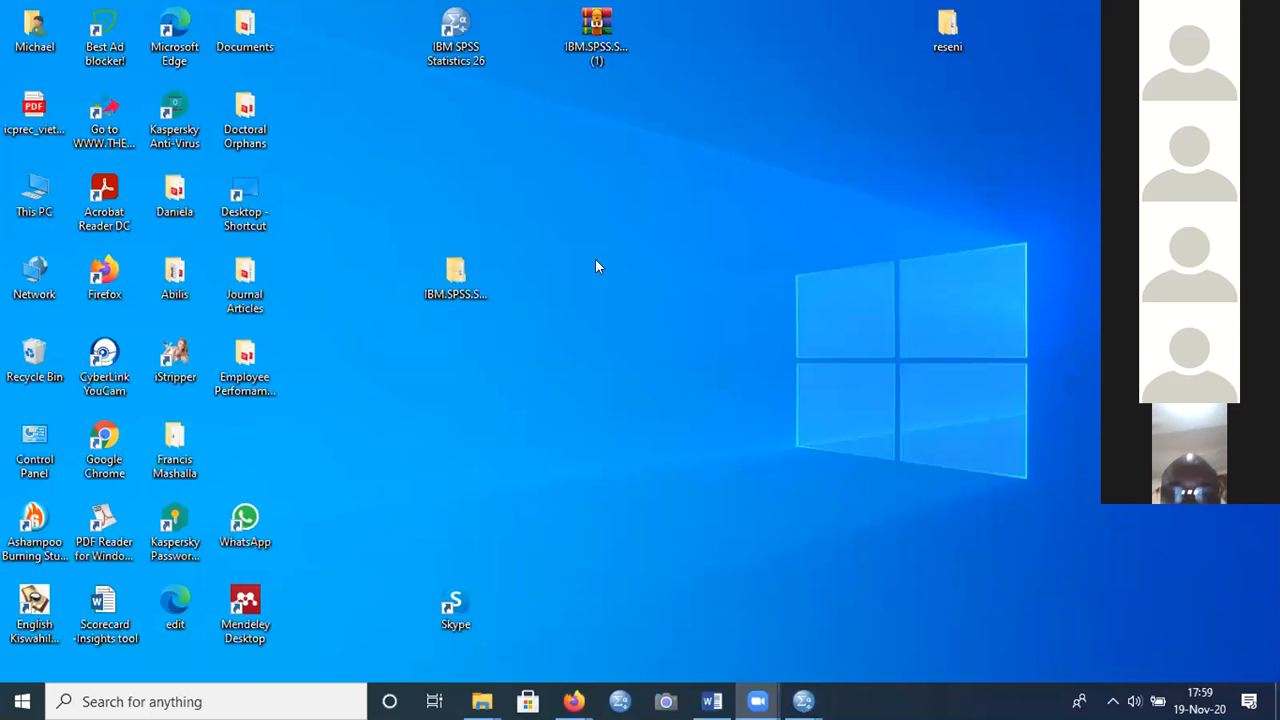
- Open the License folder nested inside the IBM.SPSS.Statistics.Crack folder on the desktop
double_click(455, 276)
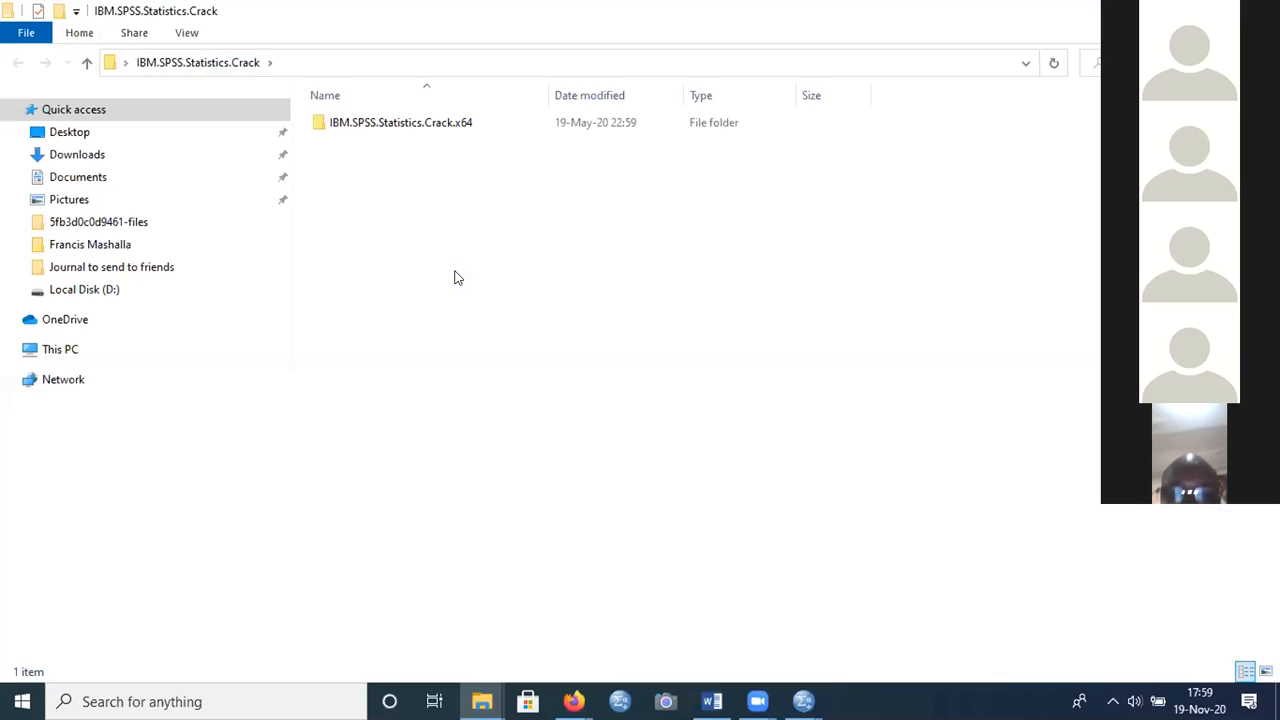
left_click(404, 122)
double_click(404, 122)
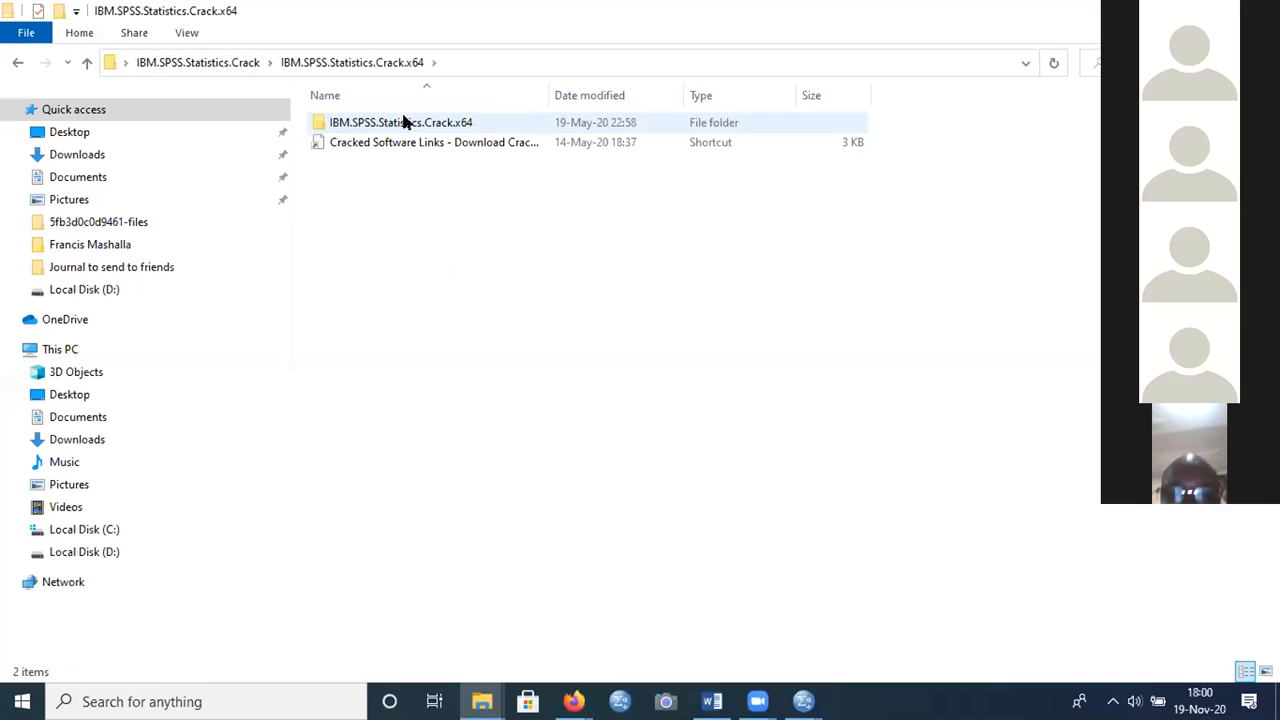
double_click(404, 122)
double_click(404, 122)
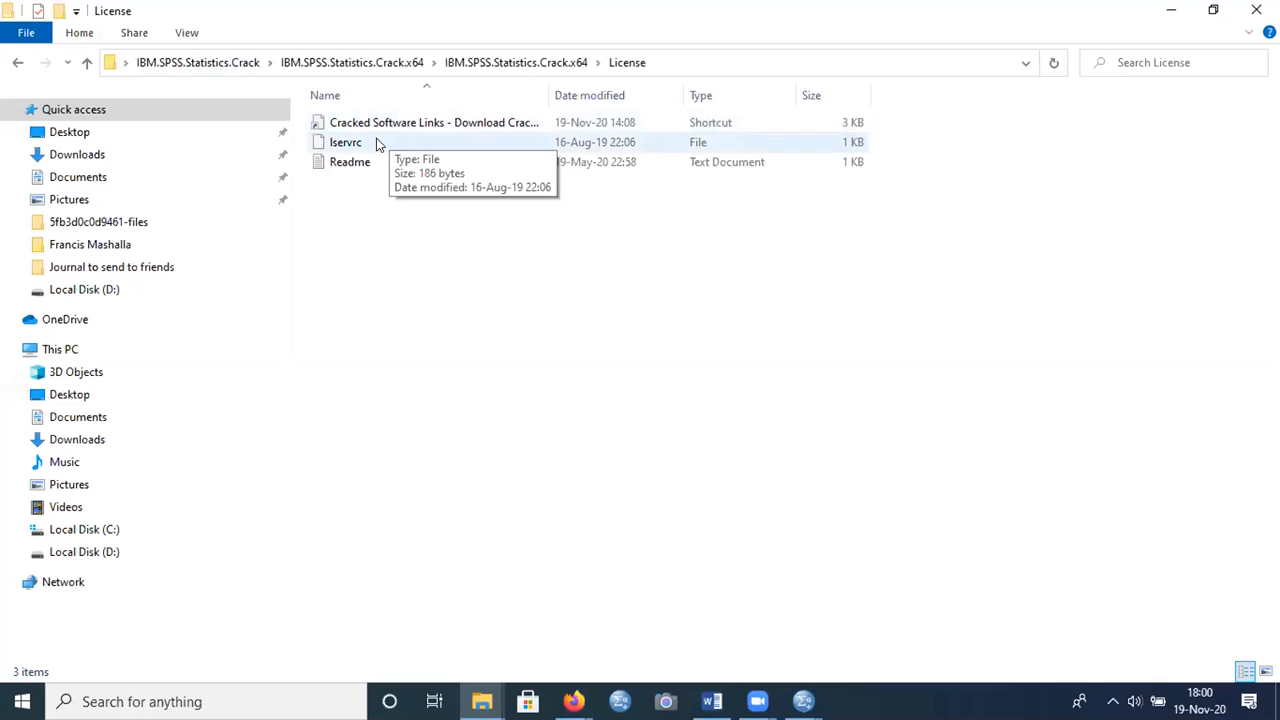
- Copy the lservrc file from the desktop's IBM.SPSS.Statistics.Crack License folder, dismissing the open-with prompt
left_click(377, 144)
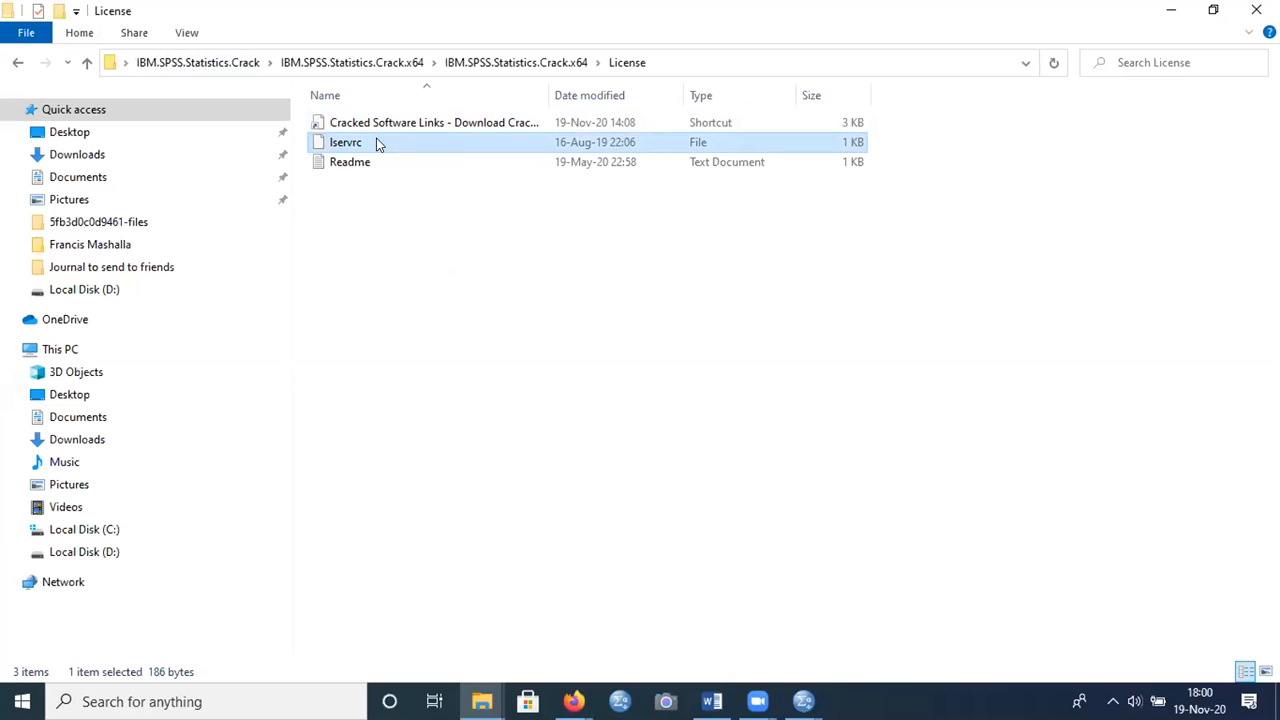
double_click(377, 144)
right_click(377, 144)
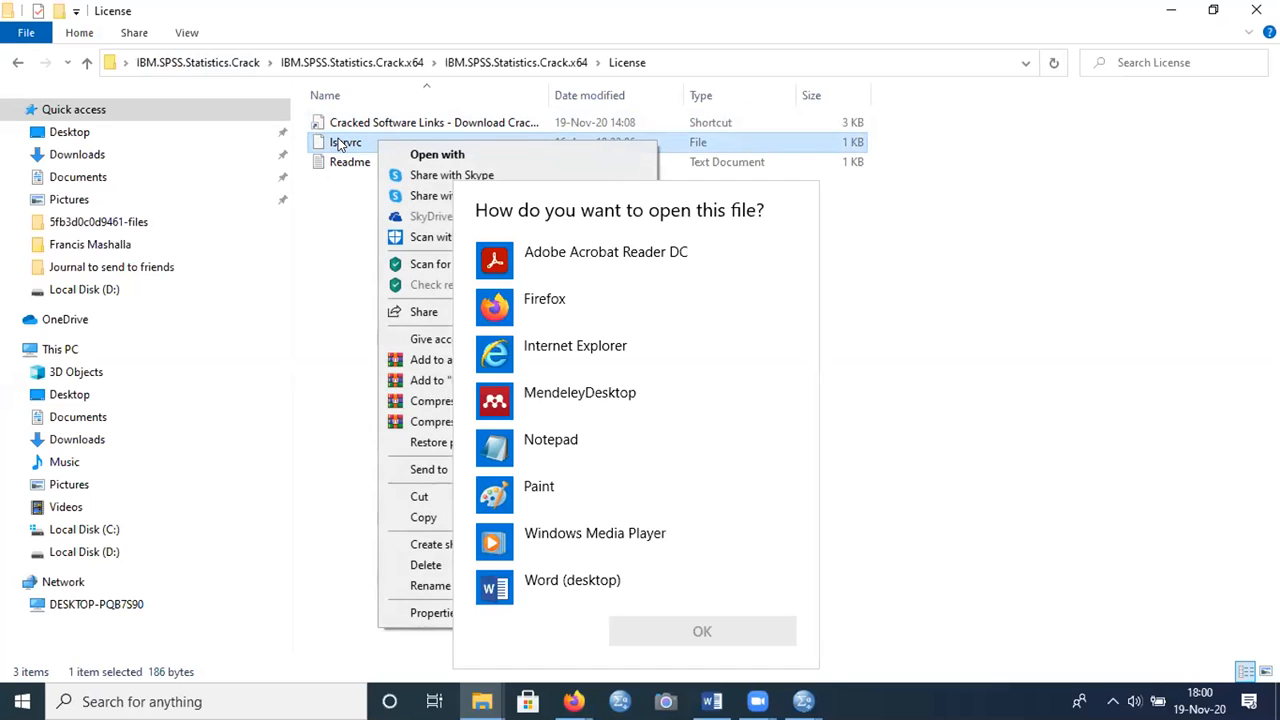
left_click(338, 138)
right_click(339, 140)
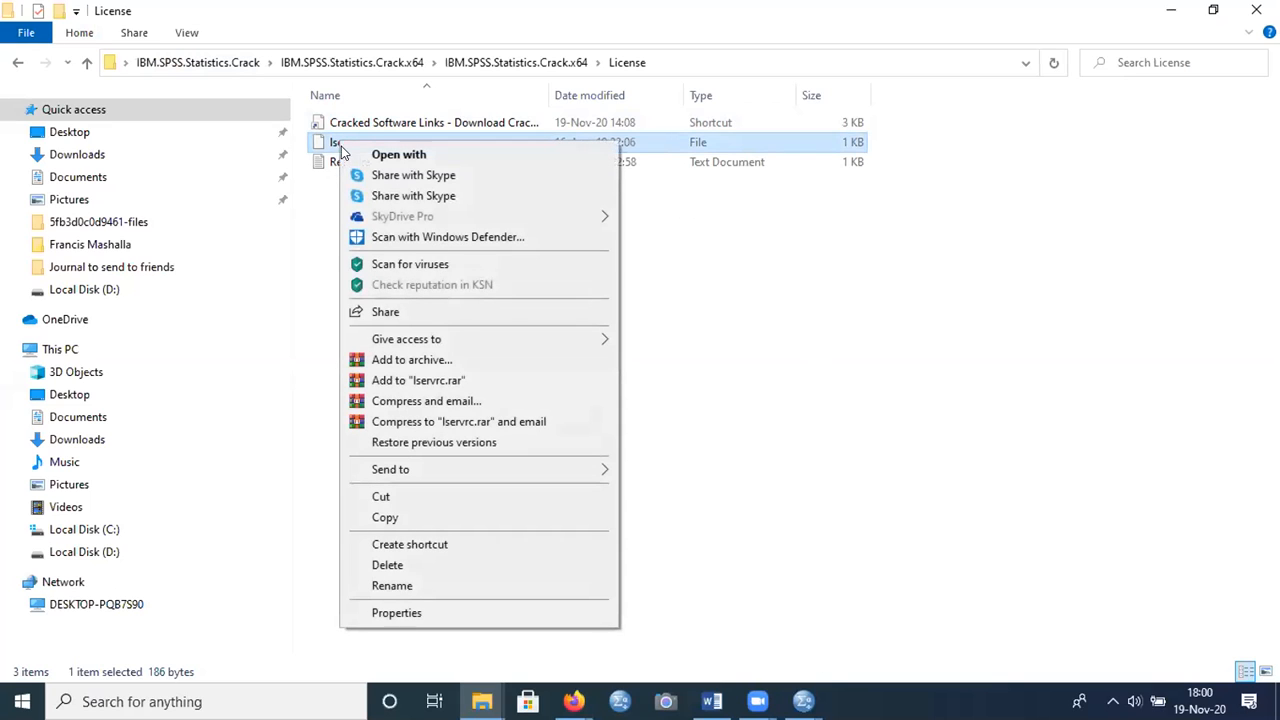
left_click(385, 517)
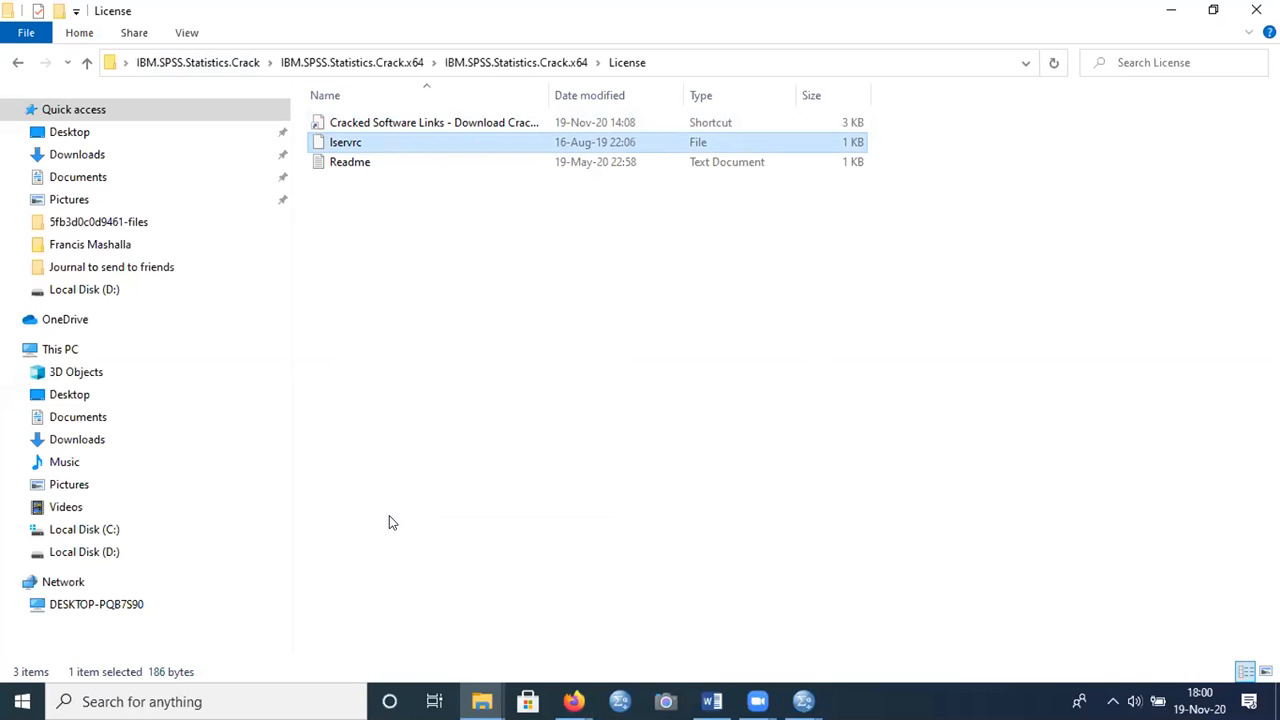
- Open the SPSS Statistics 26 installation folder at C:\Program Files\IBM\SPSS\Statistics\26
left_click(109, 530)
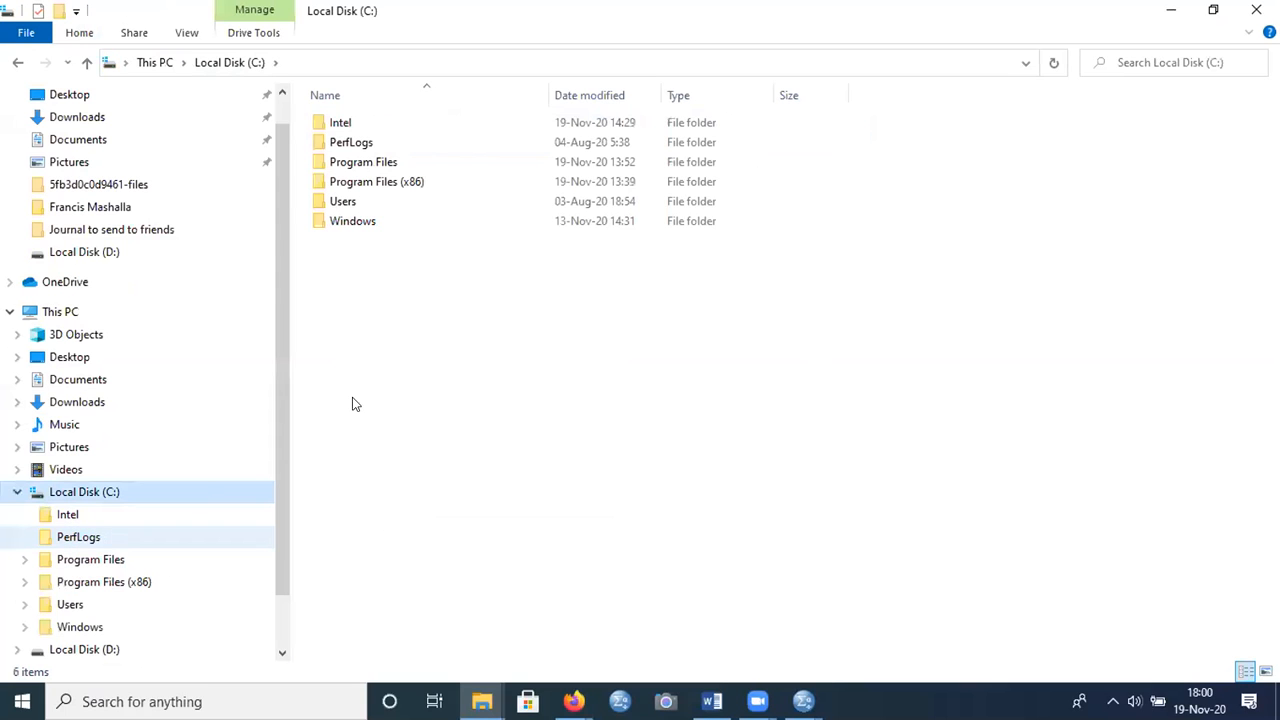
double_click(370, 167)
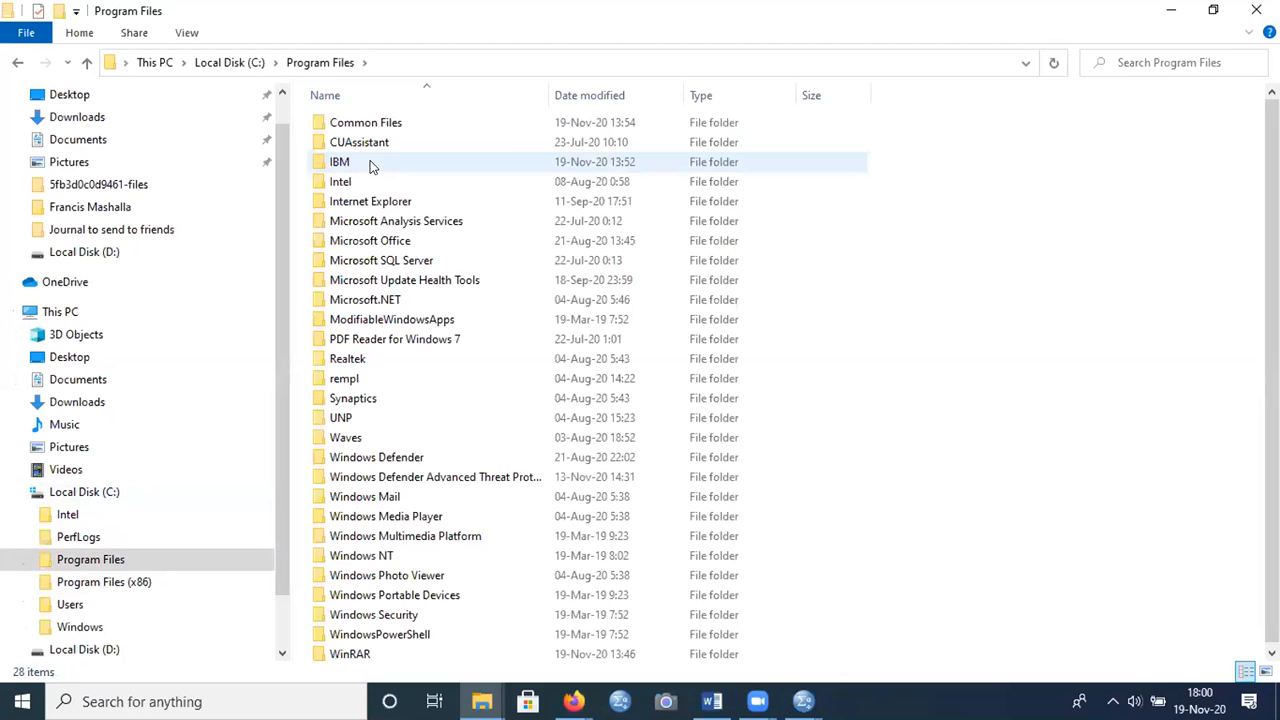
double_click(370, 165)
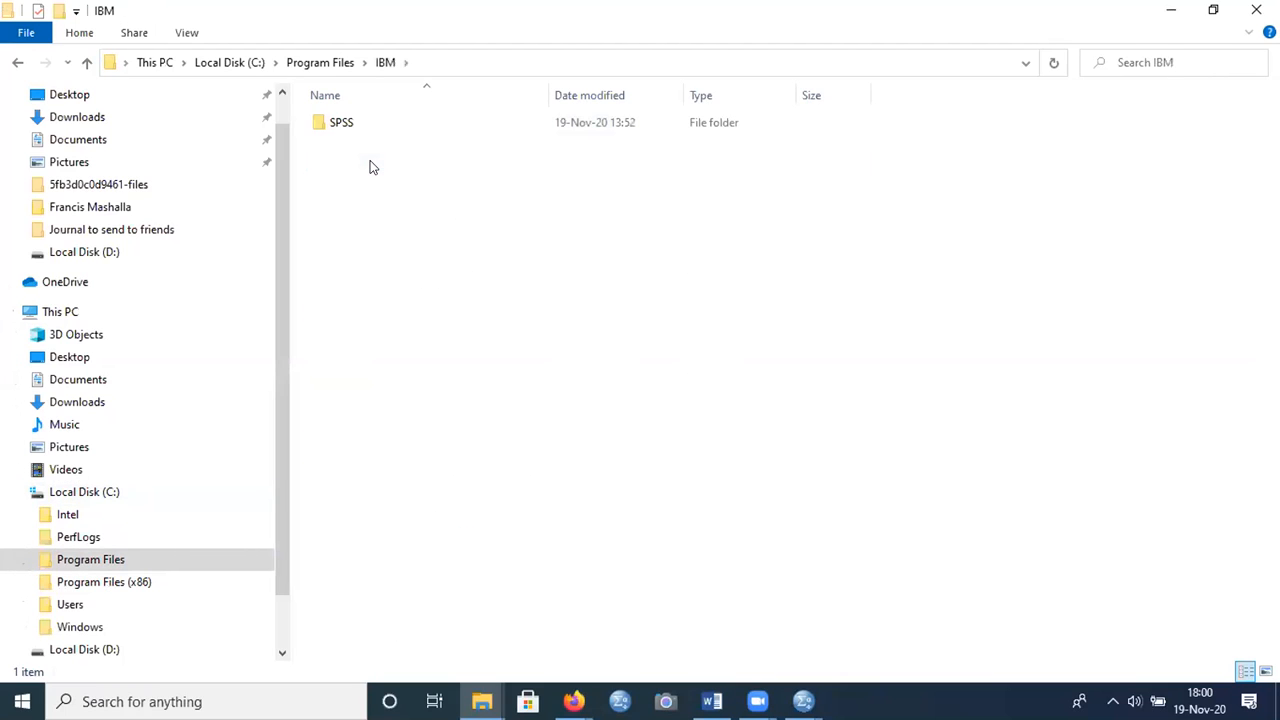
double_click(342, 124)
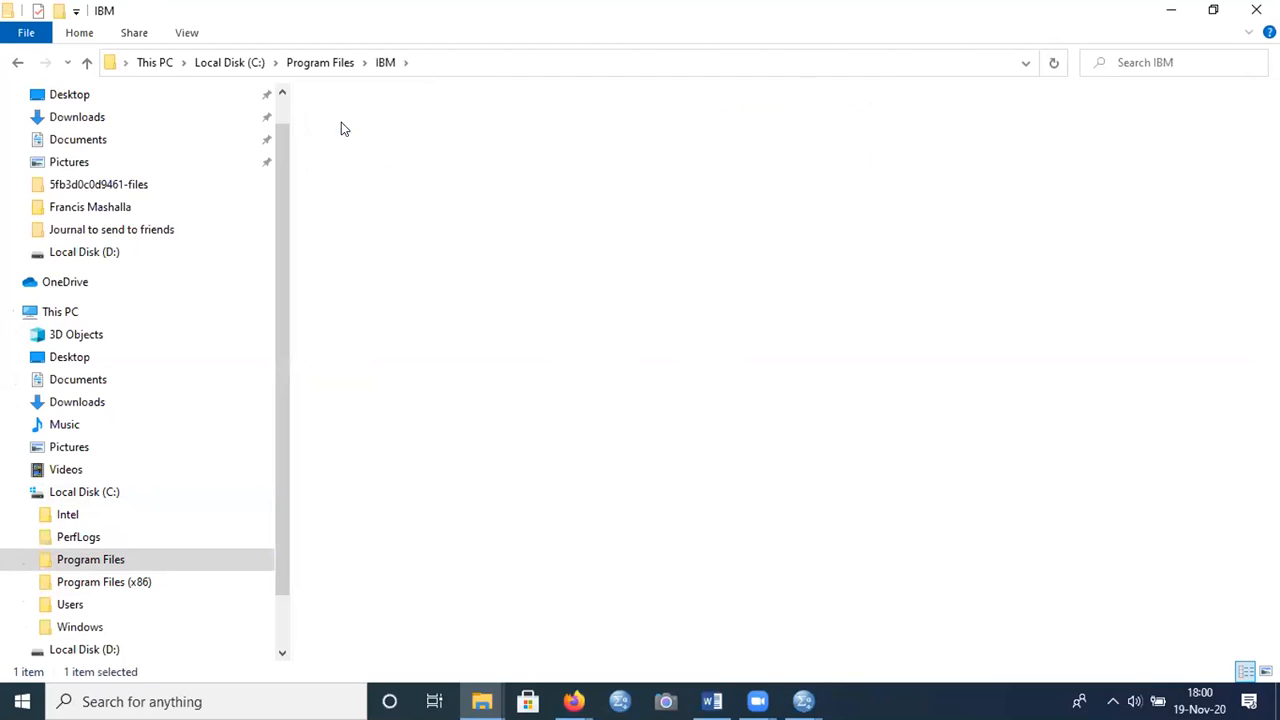
double_click(342, 124)
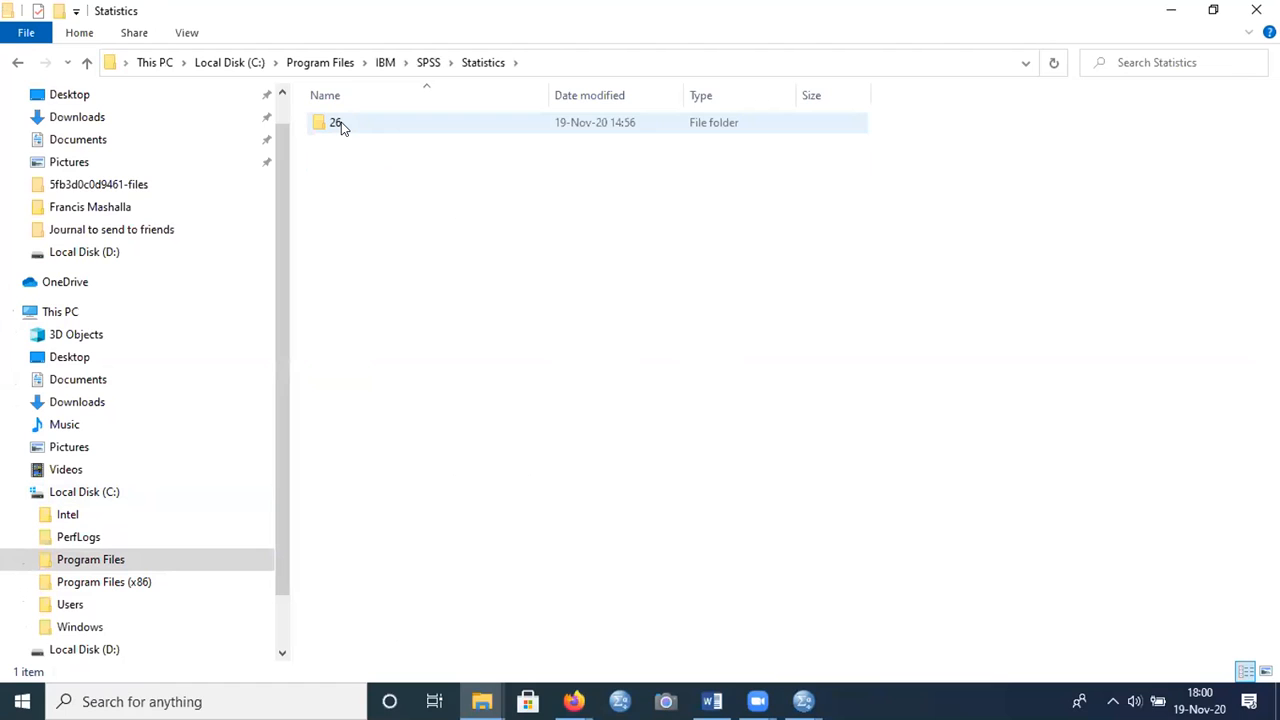
double_click(341, 123)
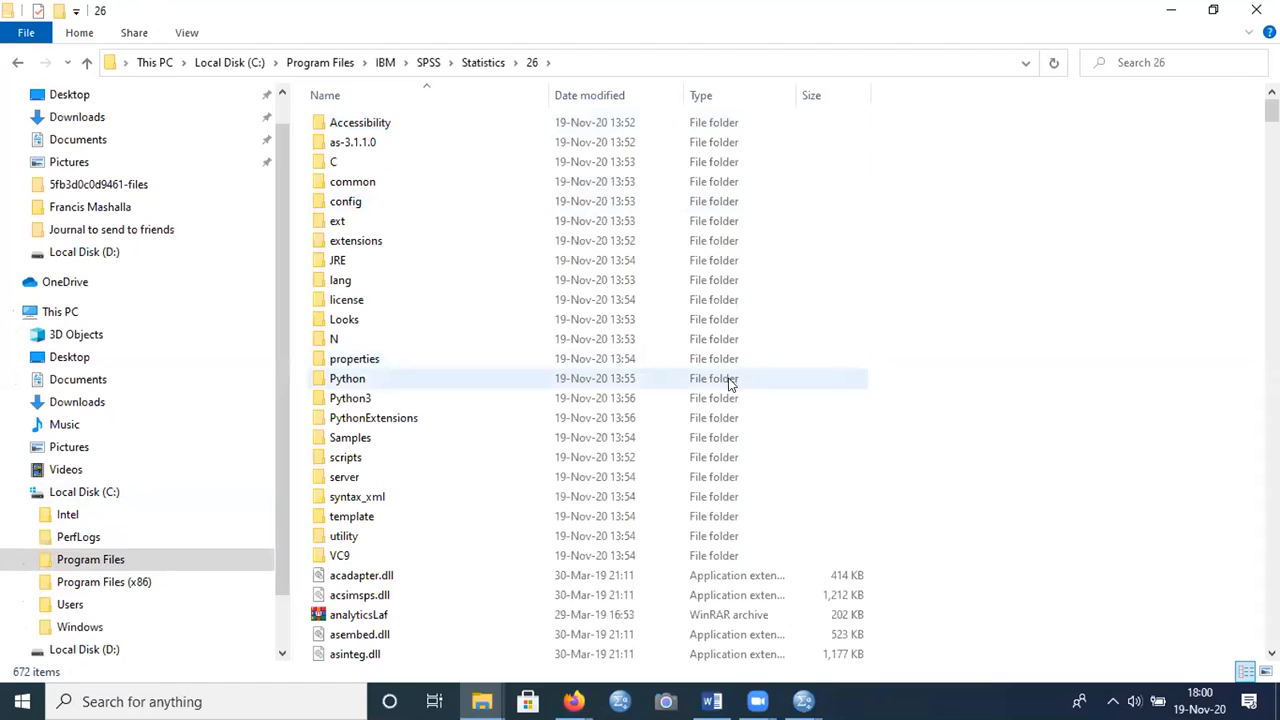
- Paste lservrc into the 26 folder, replacing the existing file and granting administrator permission for the copy
right_click(767, 319)
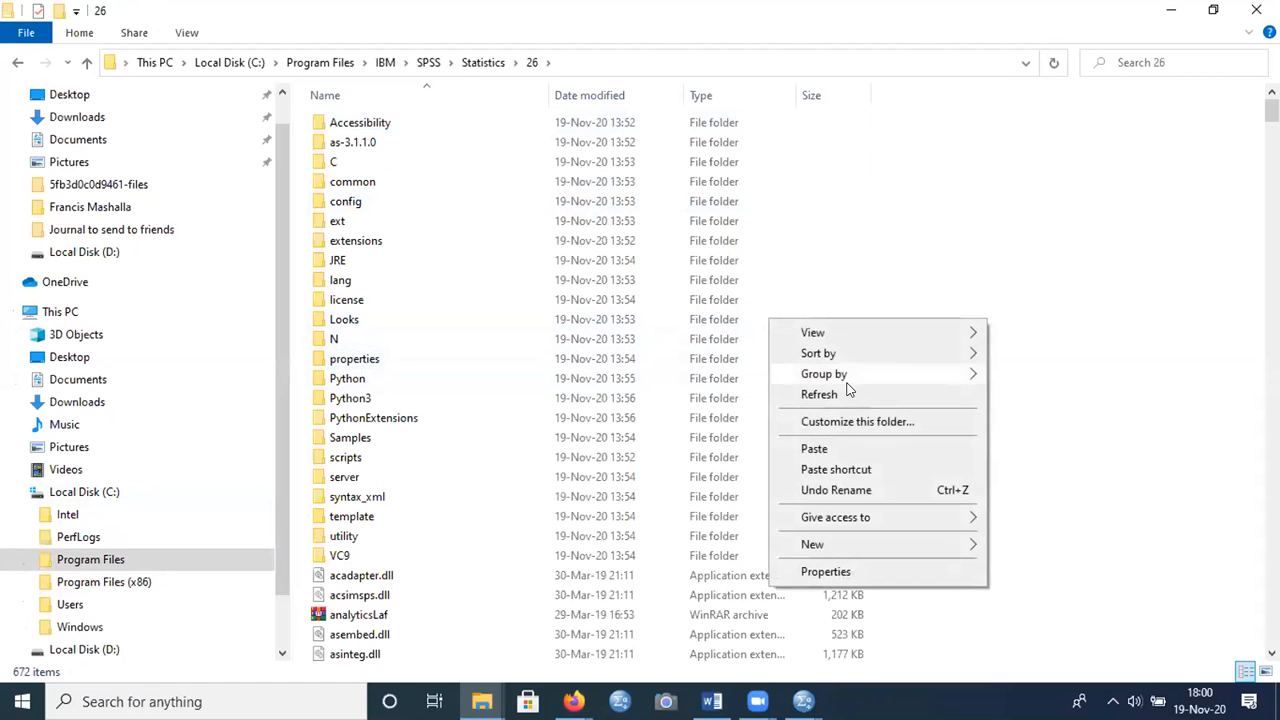
left_click(815, 446)
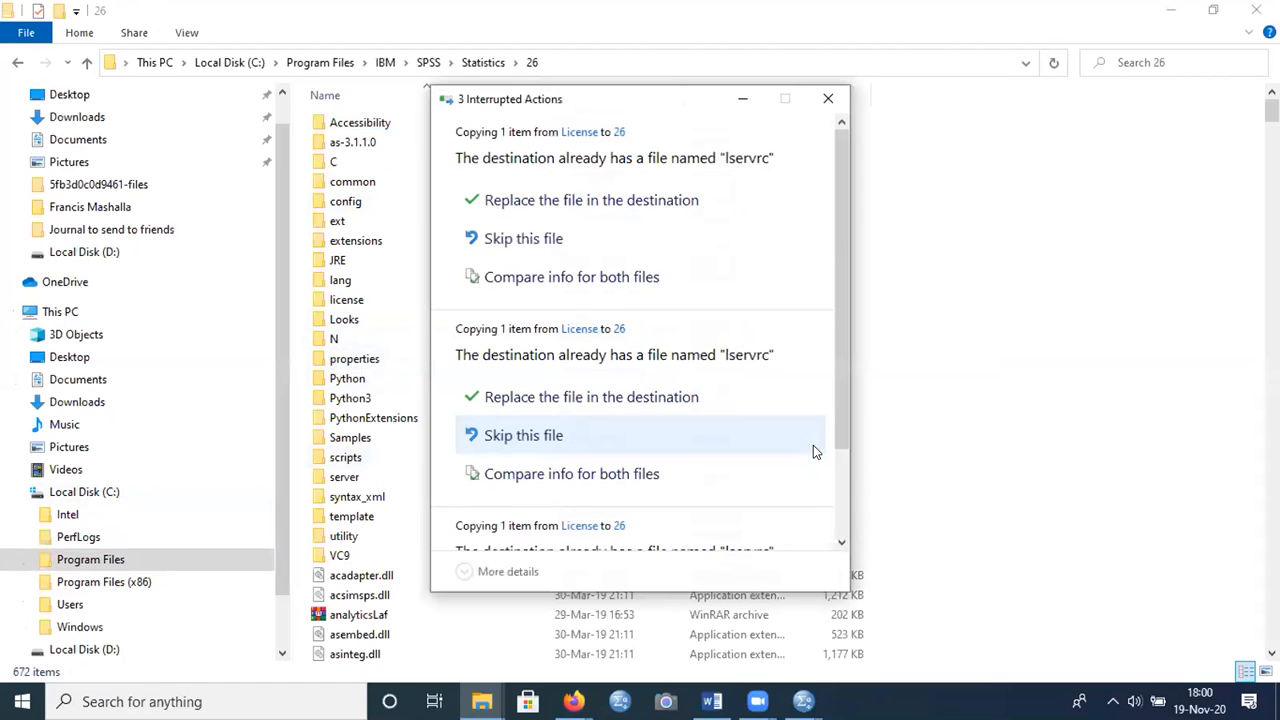
scroll(813, 445, "down", 2)
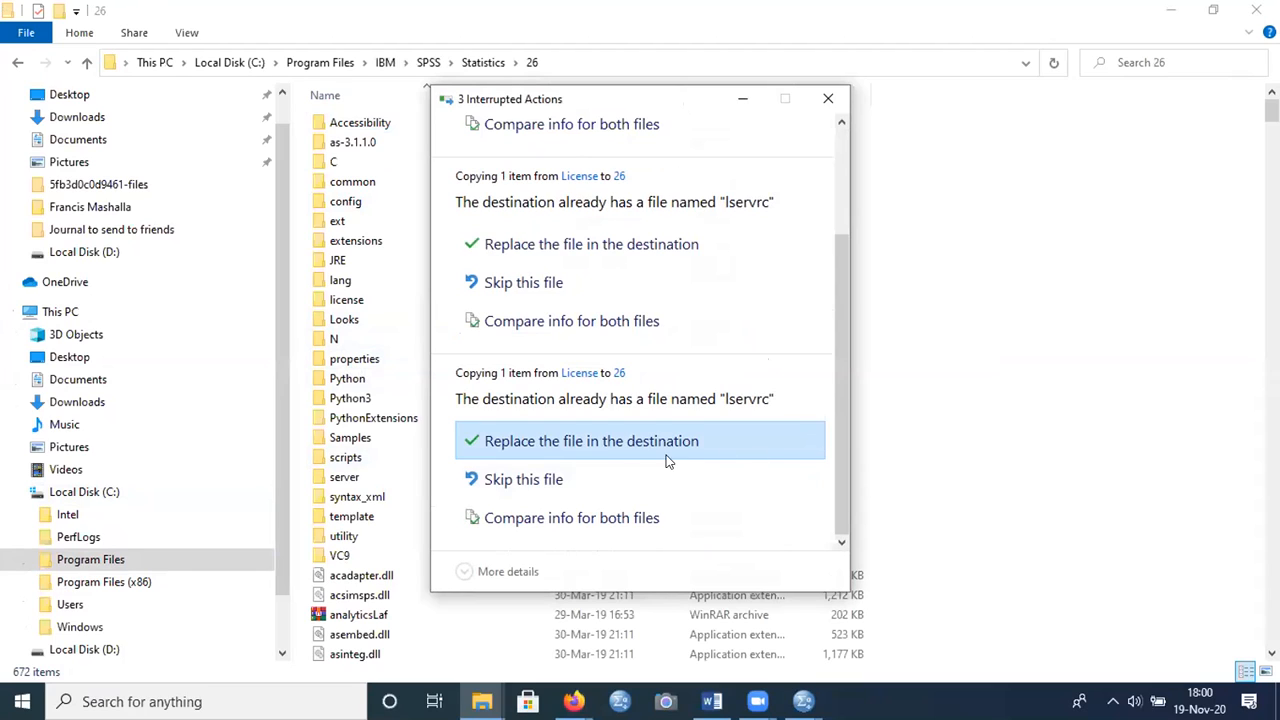
left_click(576, 441)
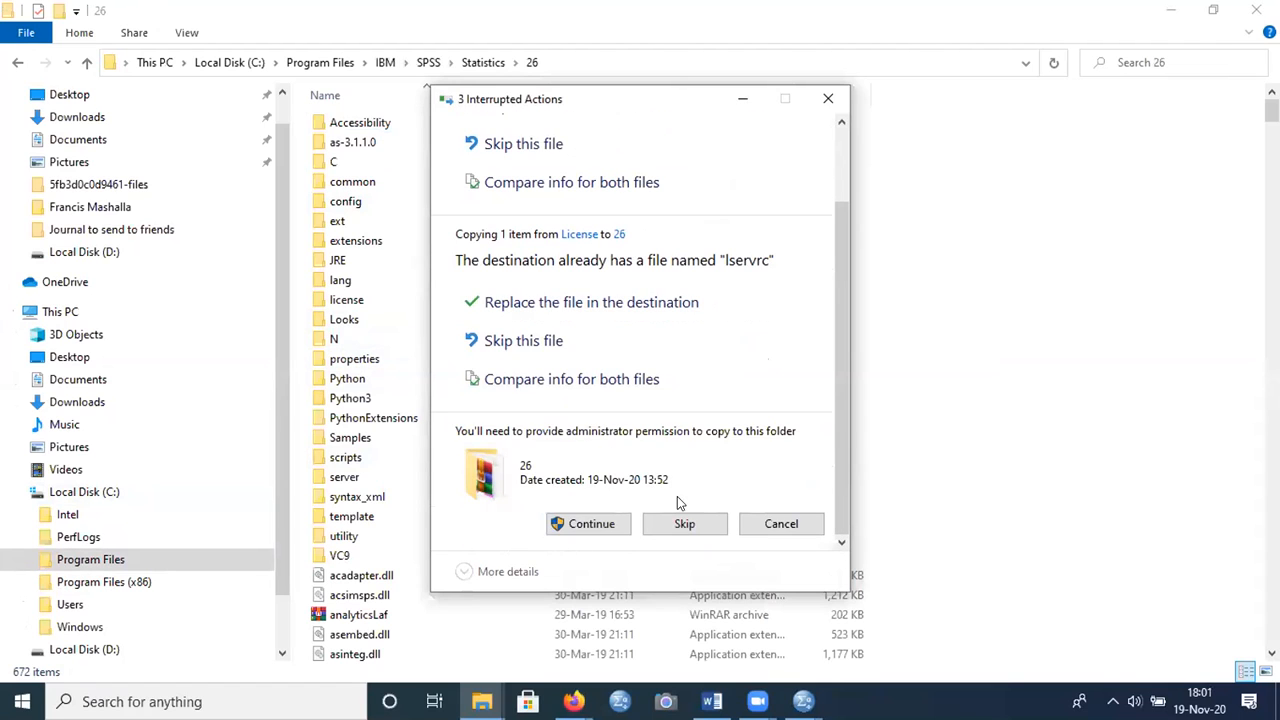
left_click(616, 525)
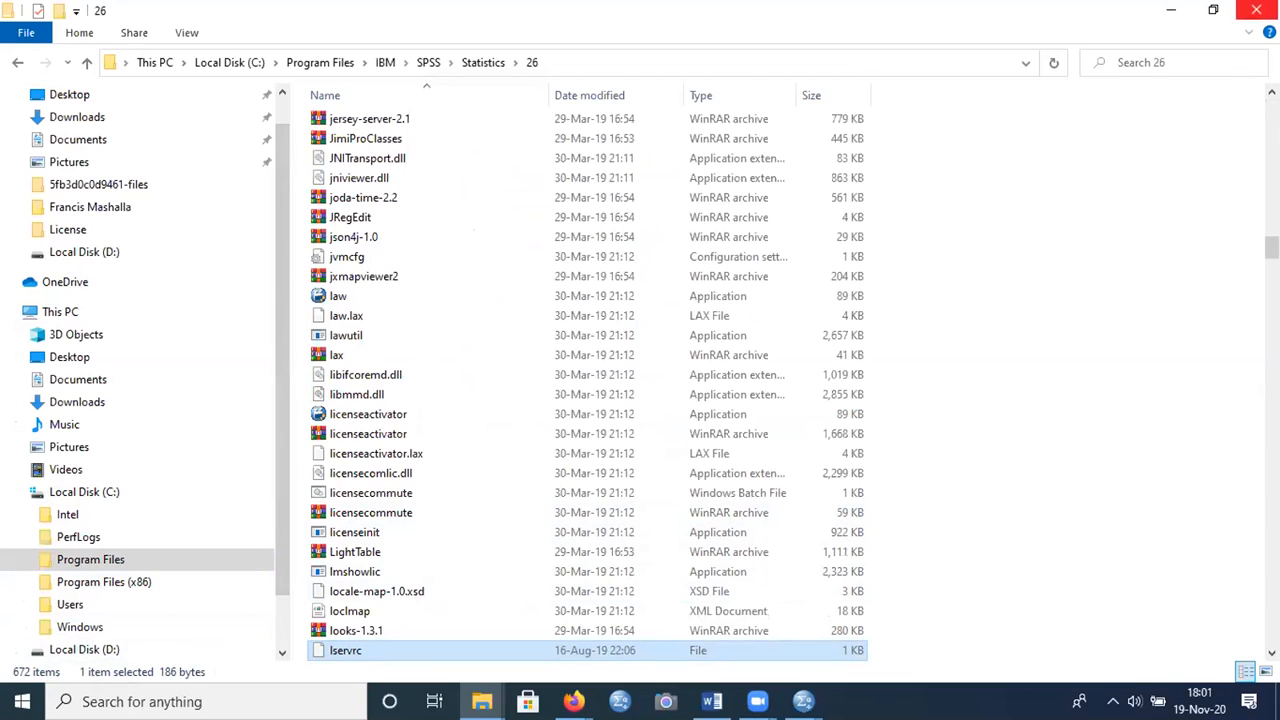
- Close the 26 folder window and cancel the remaining interrupted lservrc transfers
left_click(1256, 10)
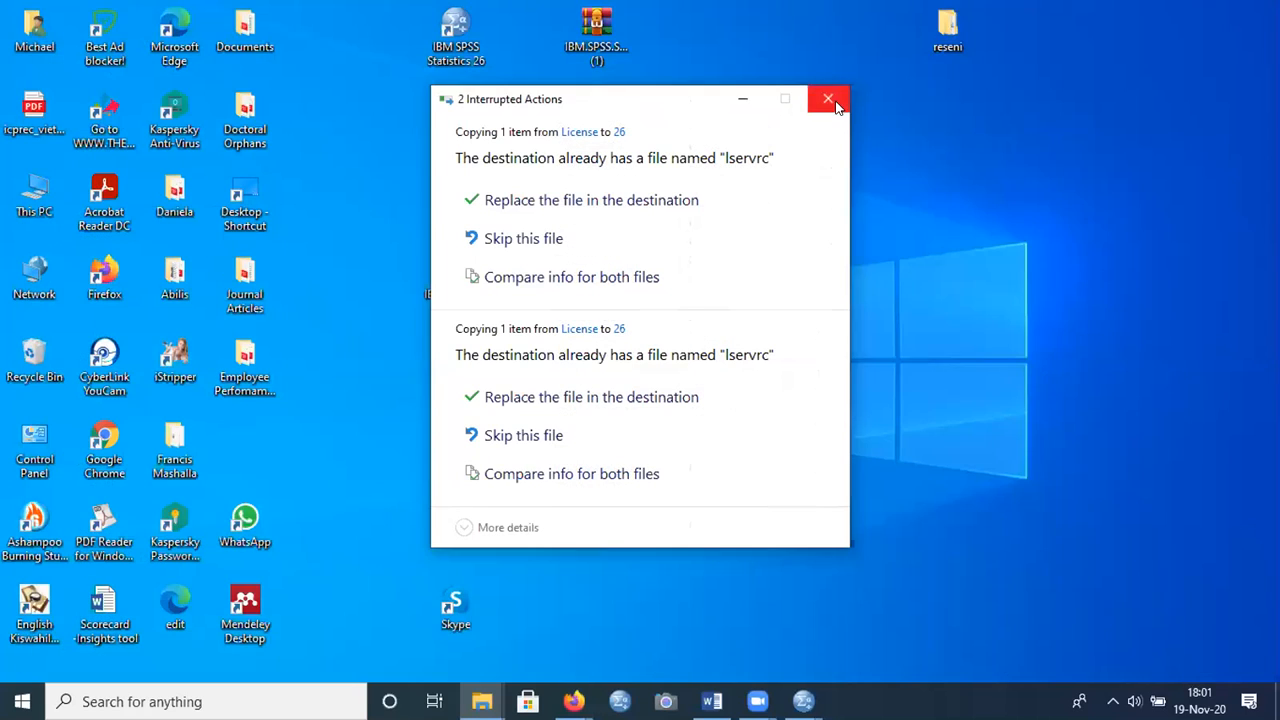
left_click(829, 100)
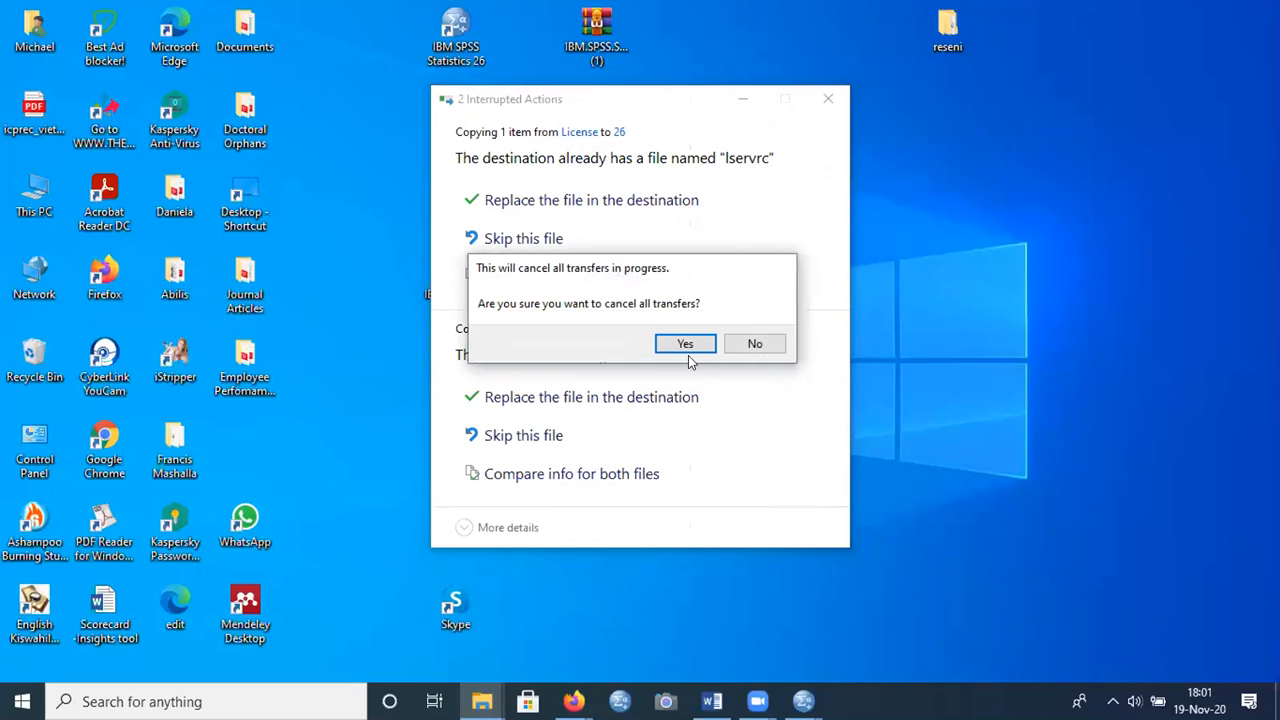
left_click(753, 345)
left_click(829, 97)
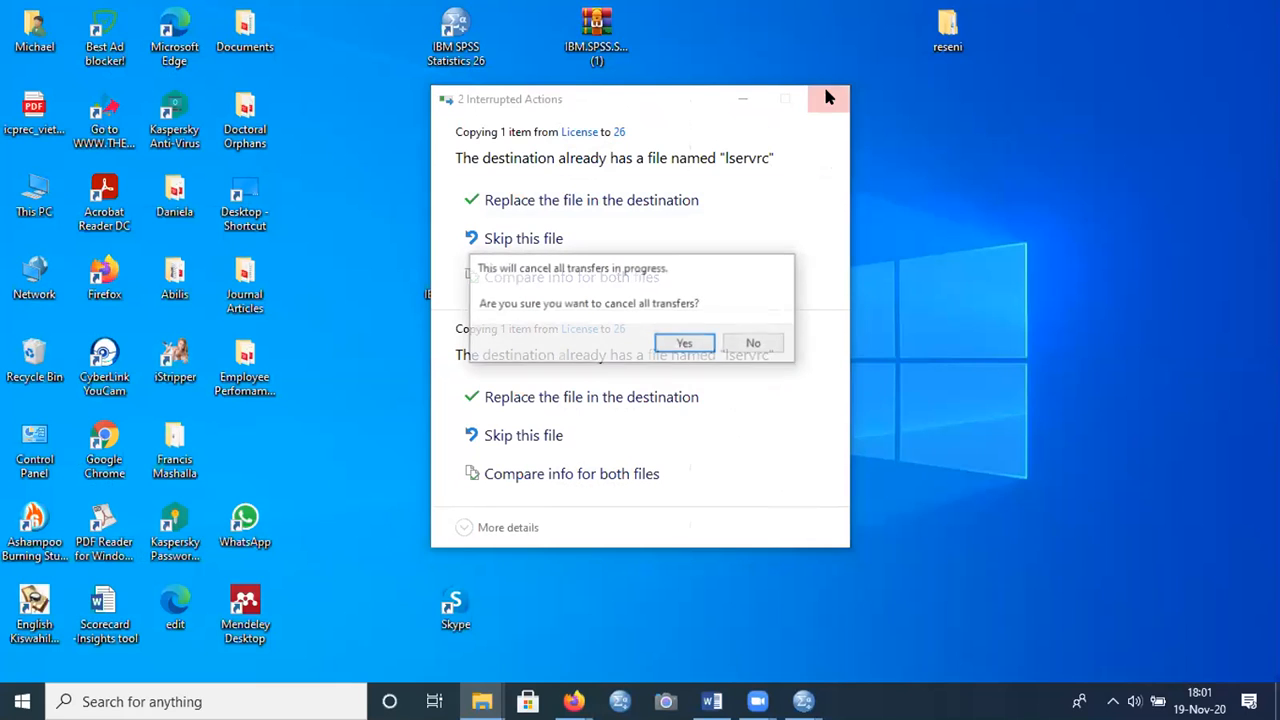
left_click(752, 344)
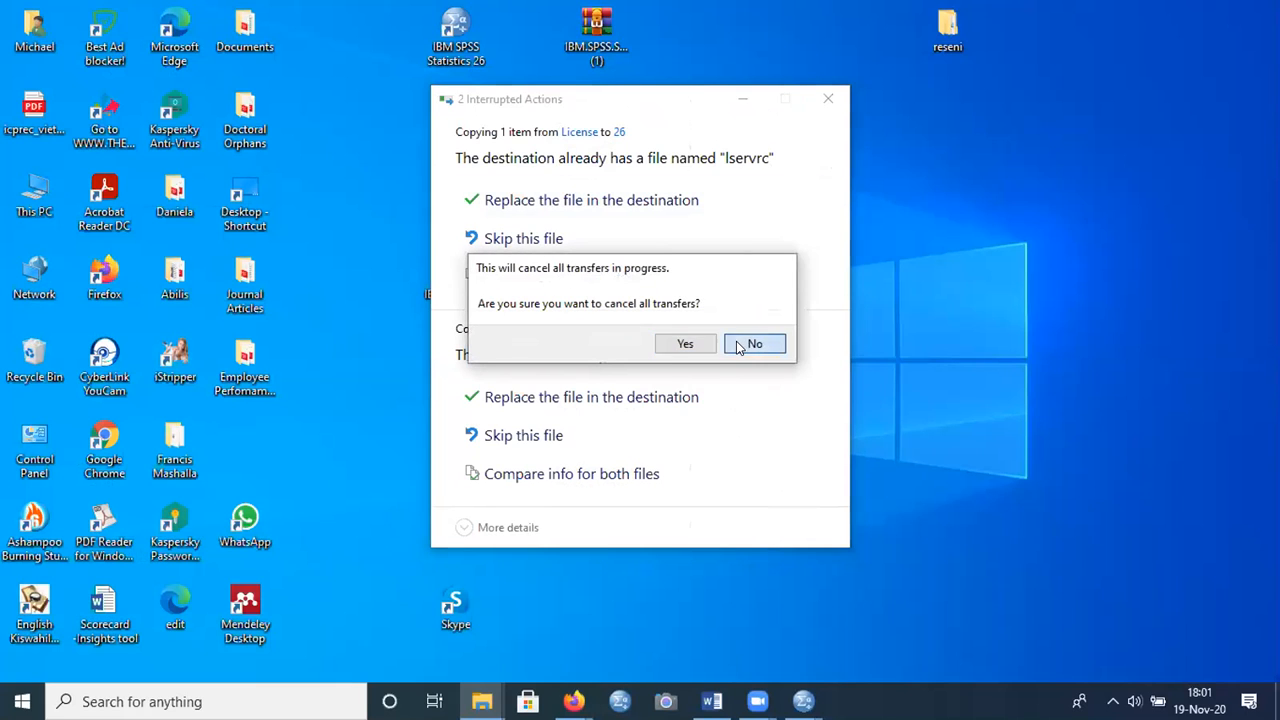
left_click(829, 100)
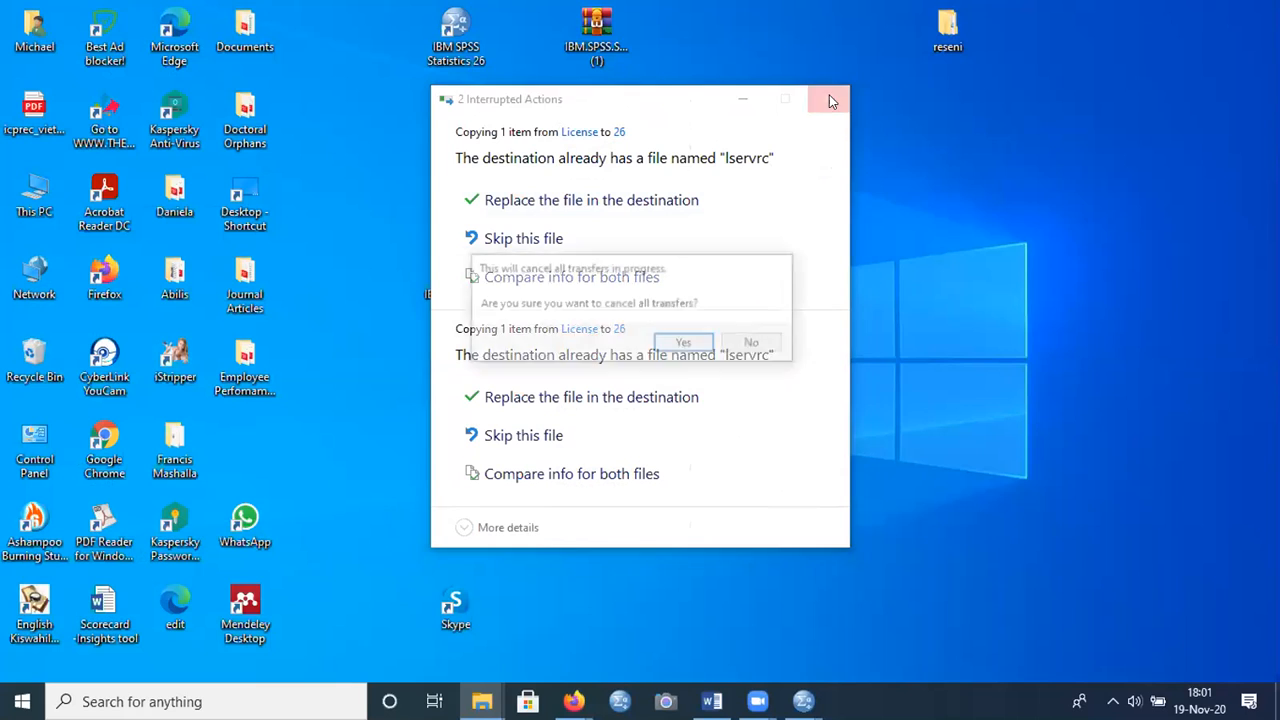
left_click(683, 343)
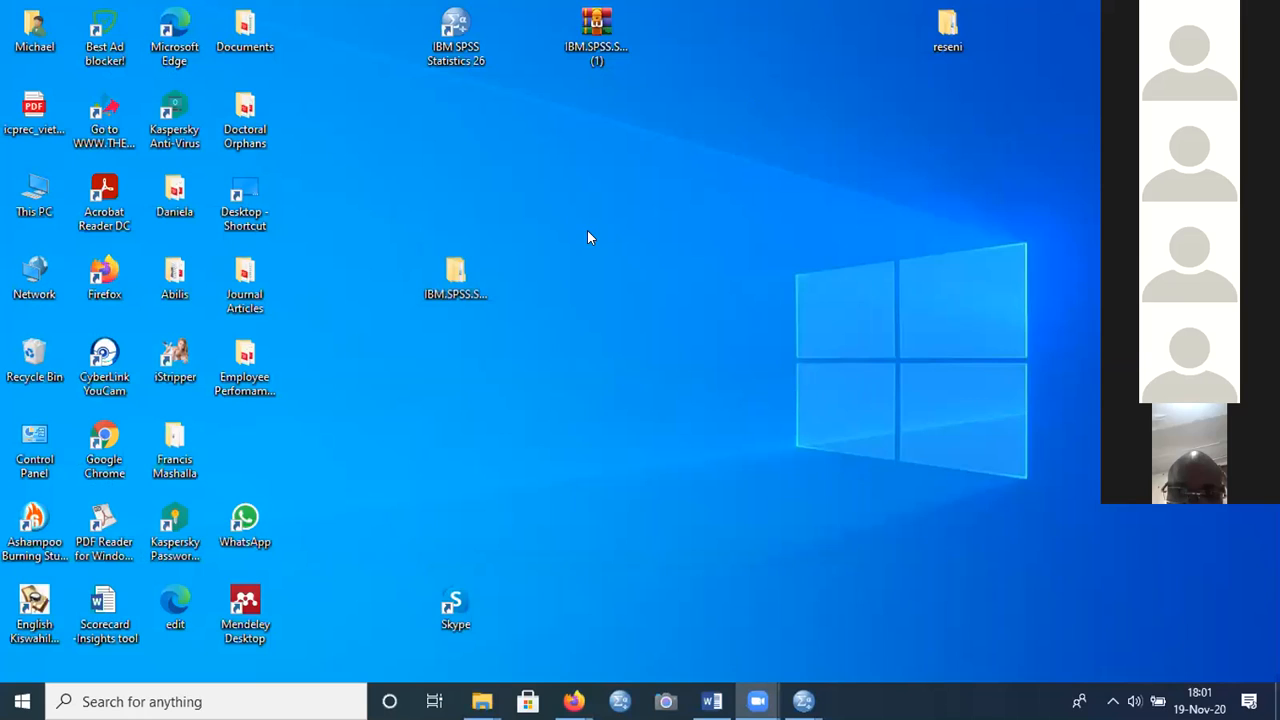
- Look inside the IBM.SPSS.Statistics.Crack folder on the desktop, and close its window
left_click(456, 278)
double_click(456, 278)
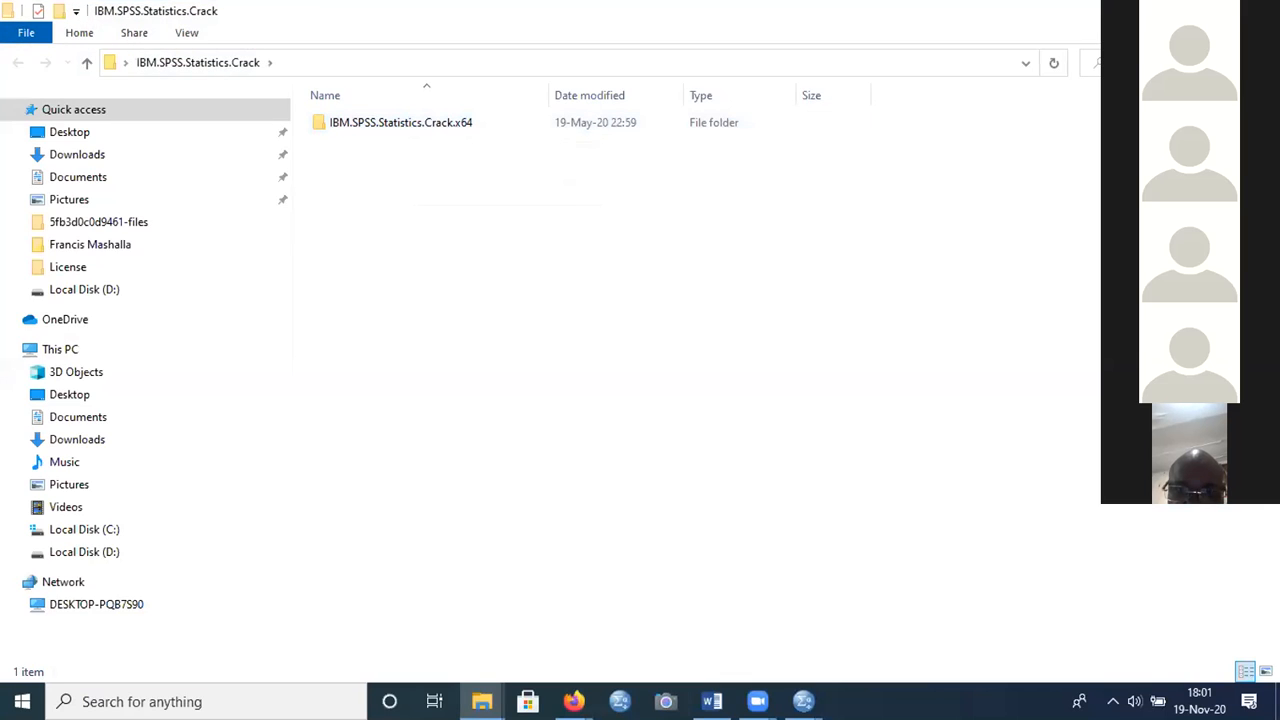
left_click(1257, 11)
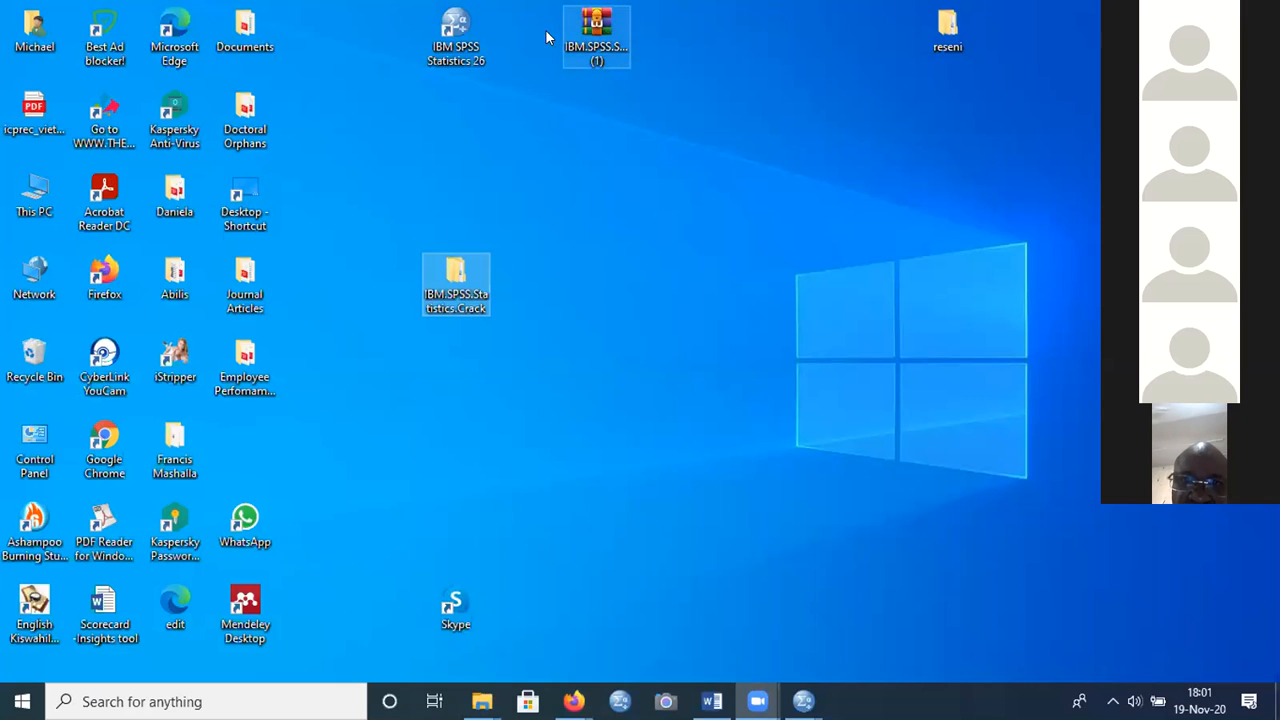
- Launch IBM SPSS Statistics 26 from the desktop, allow it through the Windows Defender Firewall, and dismiss the welcome window and exit prompt
double_click(454, 33)
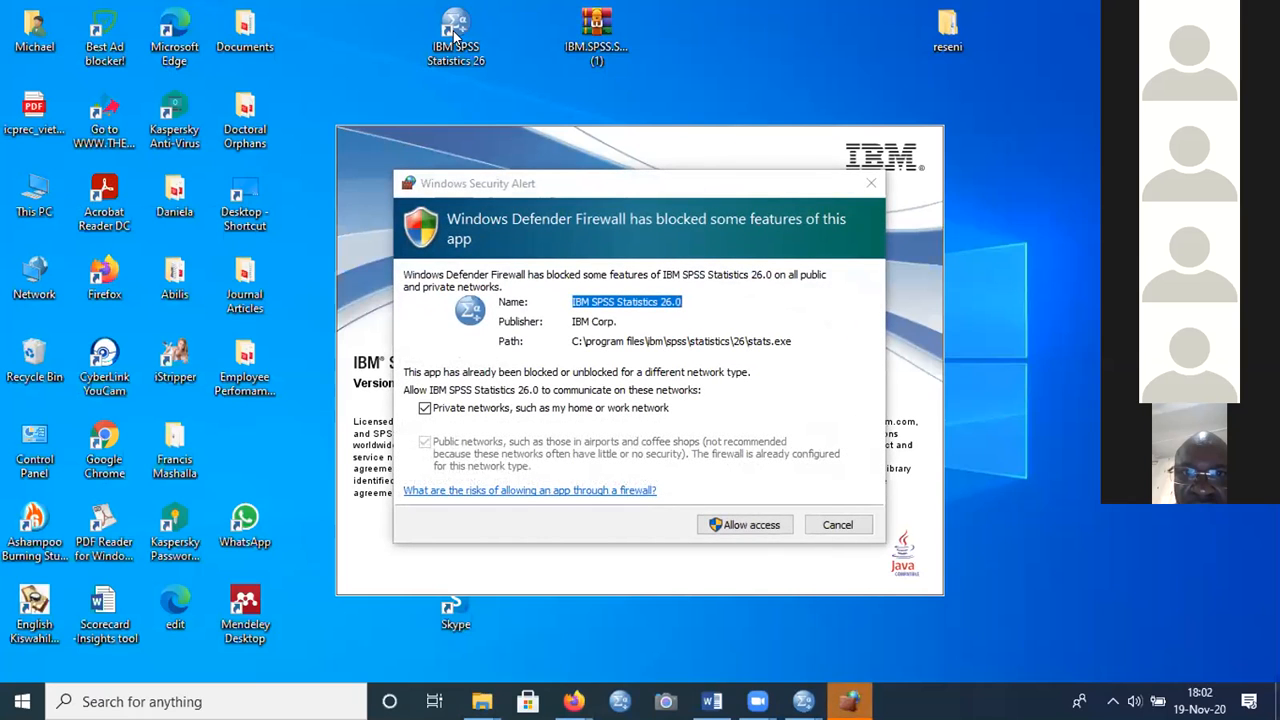
left_click(738, 524)
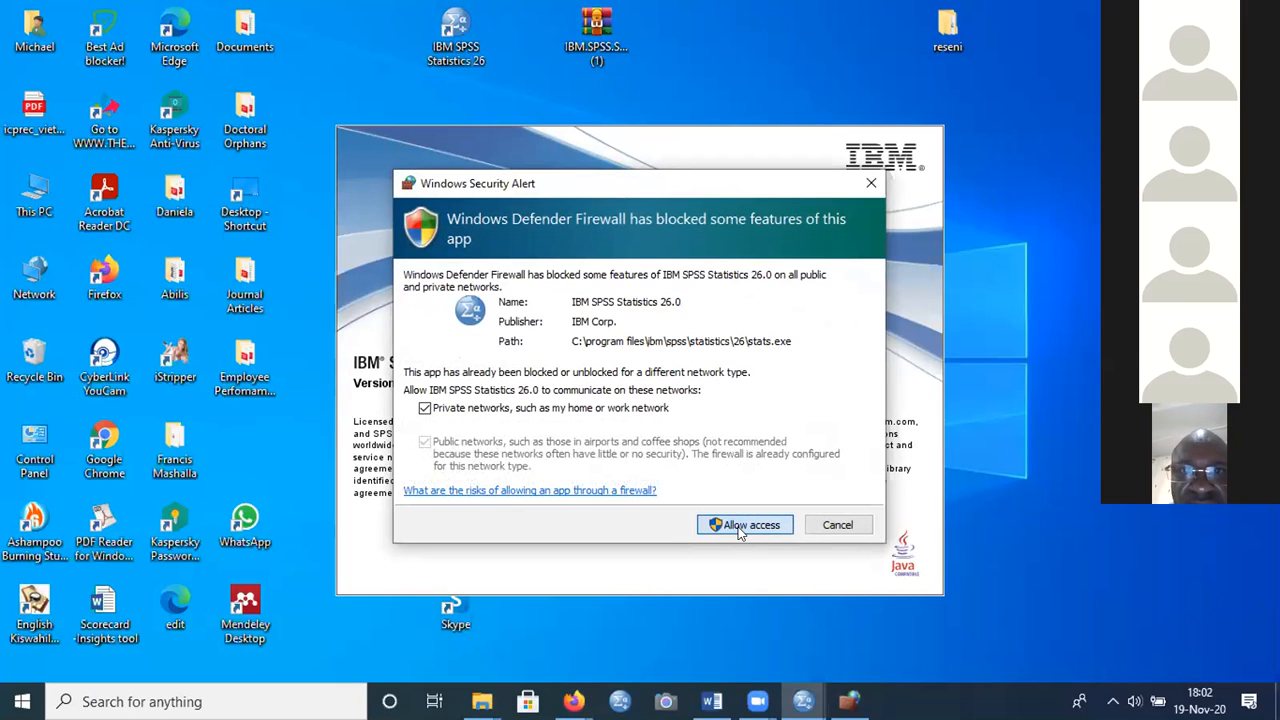
left_click(740, 526)
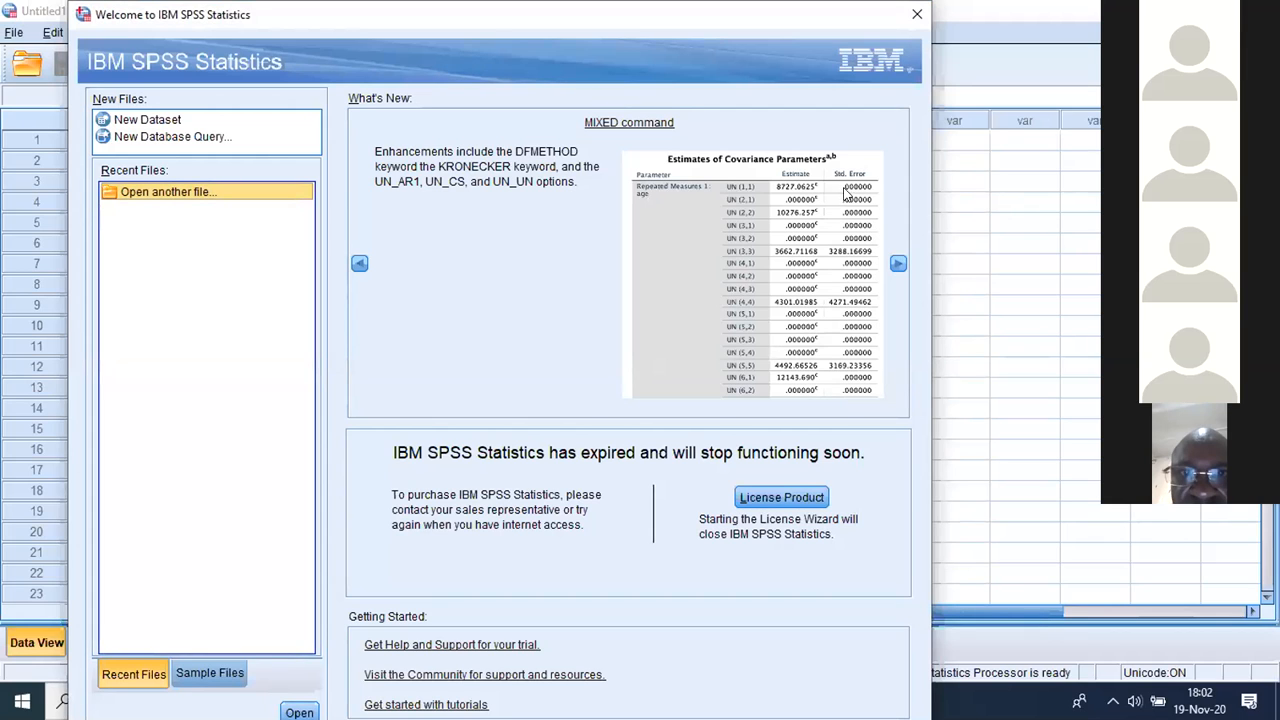
left_click(889, 36)
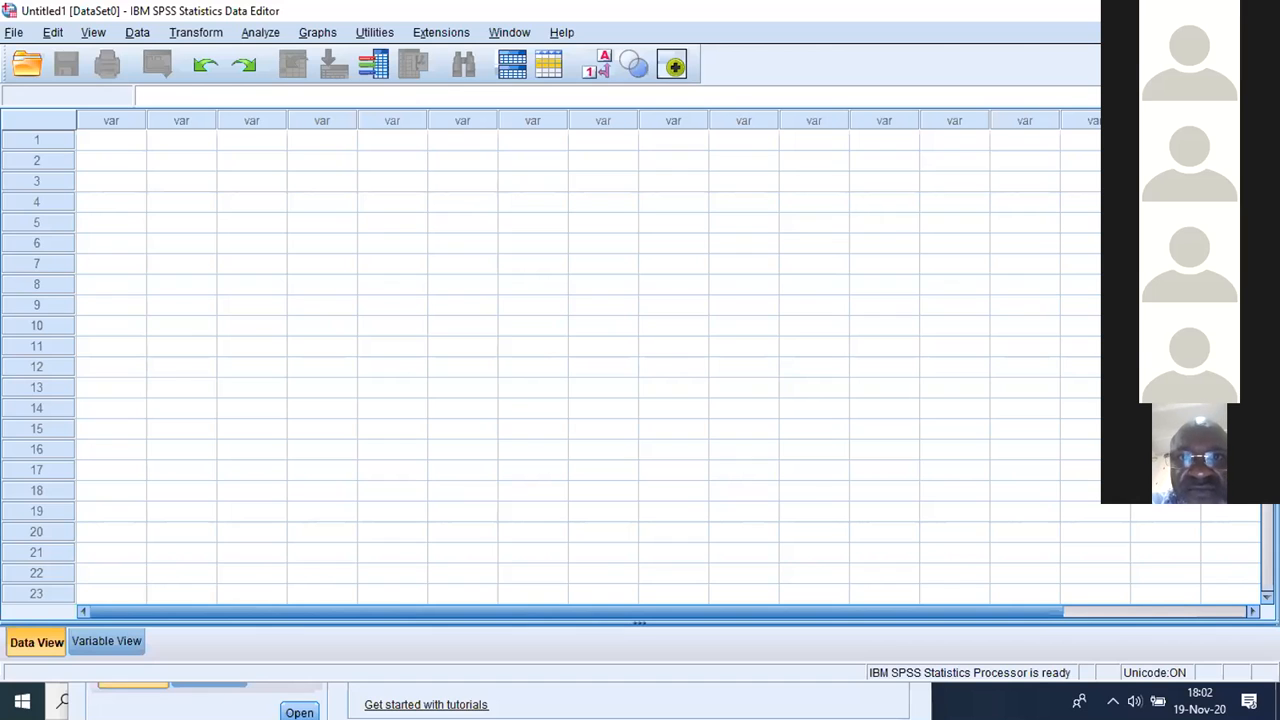
left_click(1259, 11)
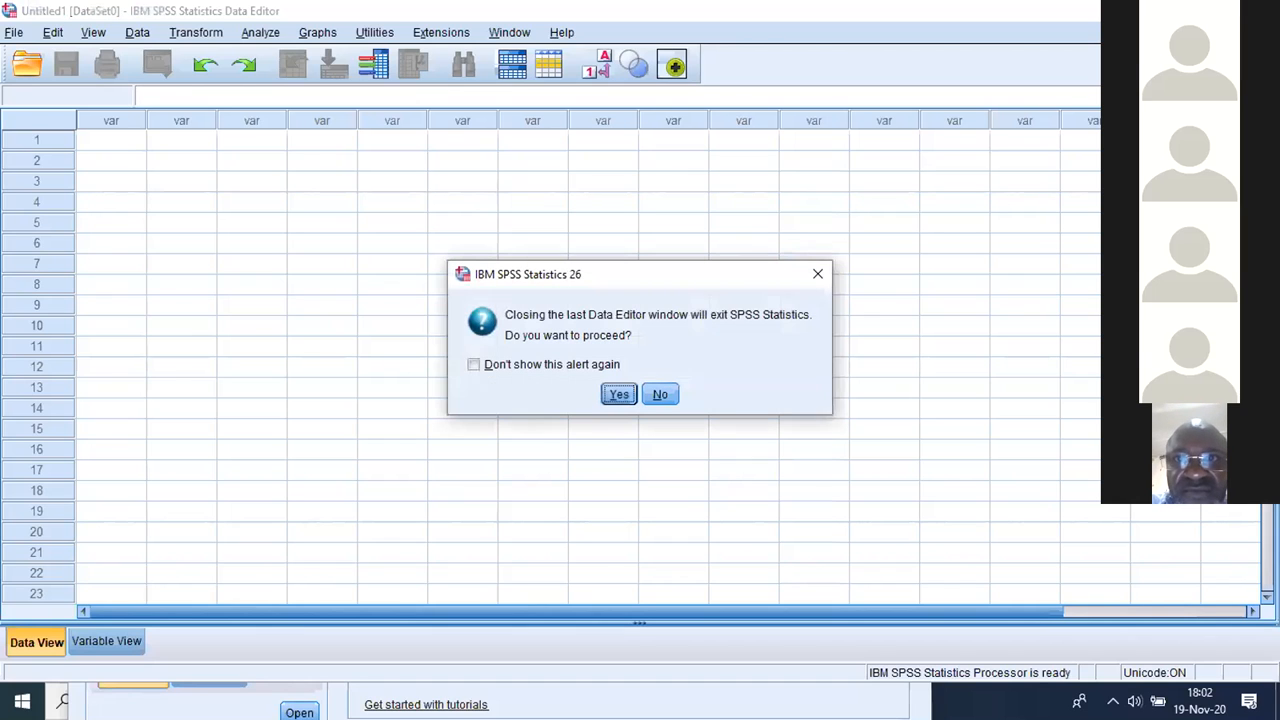
left_click(818, 275)
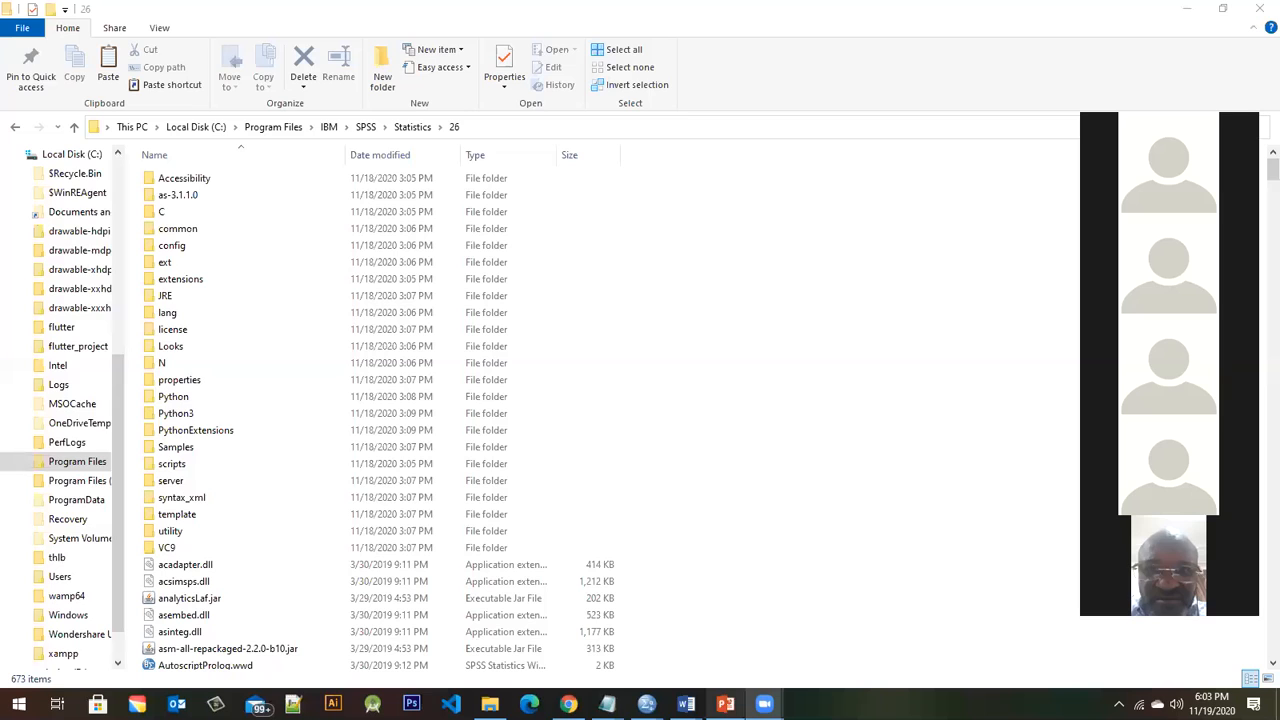
- On the other shared desktop, bring up the SPSS data editor, and review the q1 frequency tables in the Word document
mouse_move(646, 704)
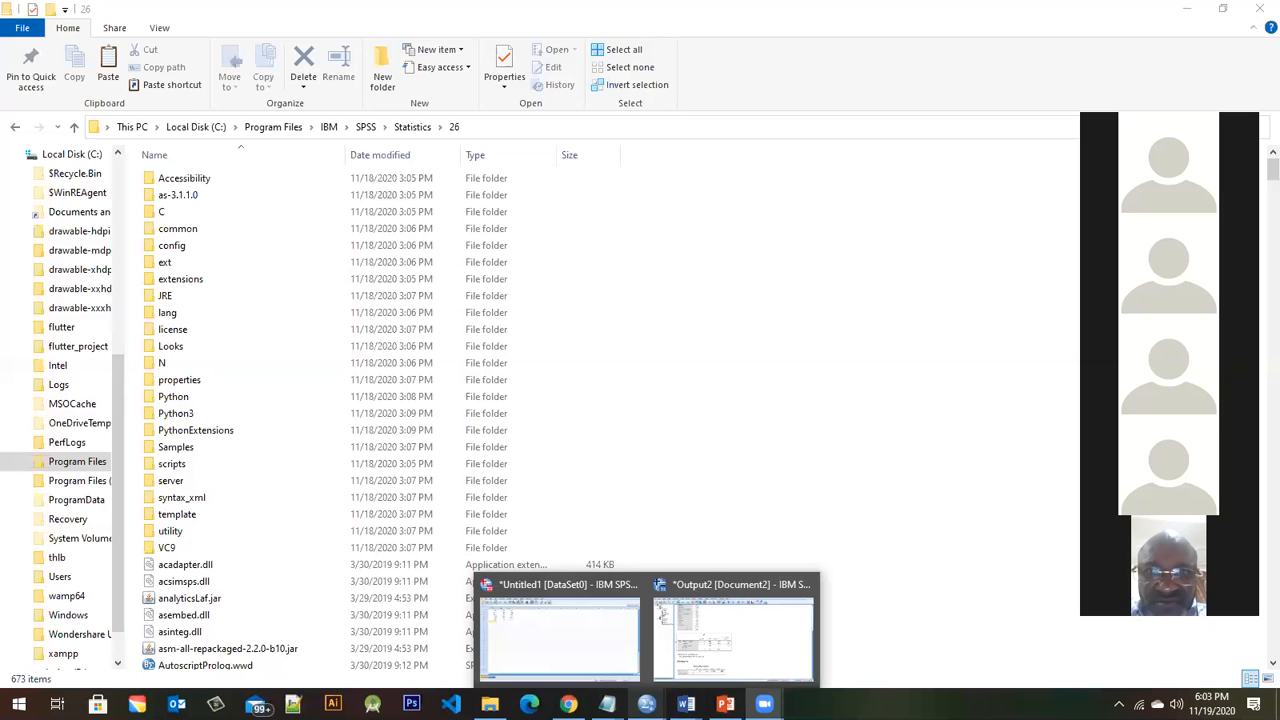
left_click(573, 626)
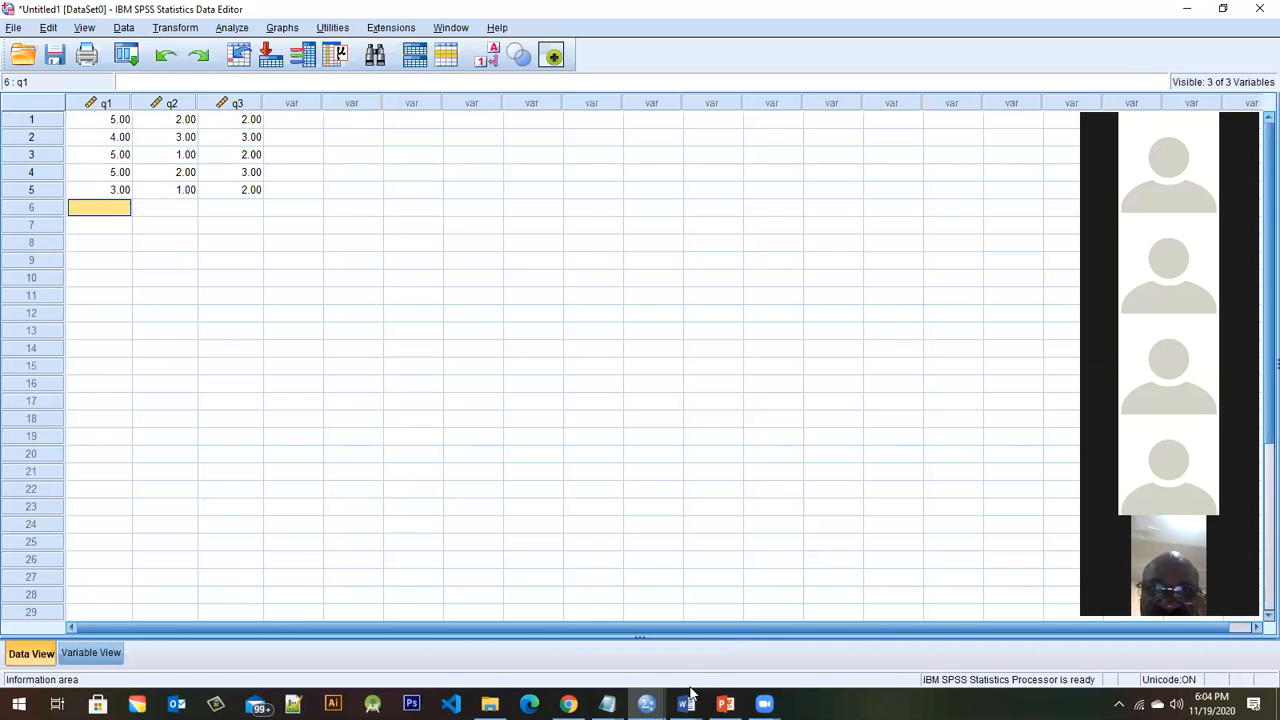
mouse_move(686, 703)
left_click(760, 637)
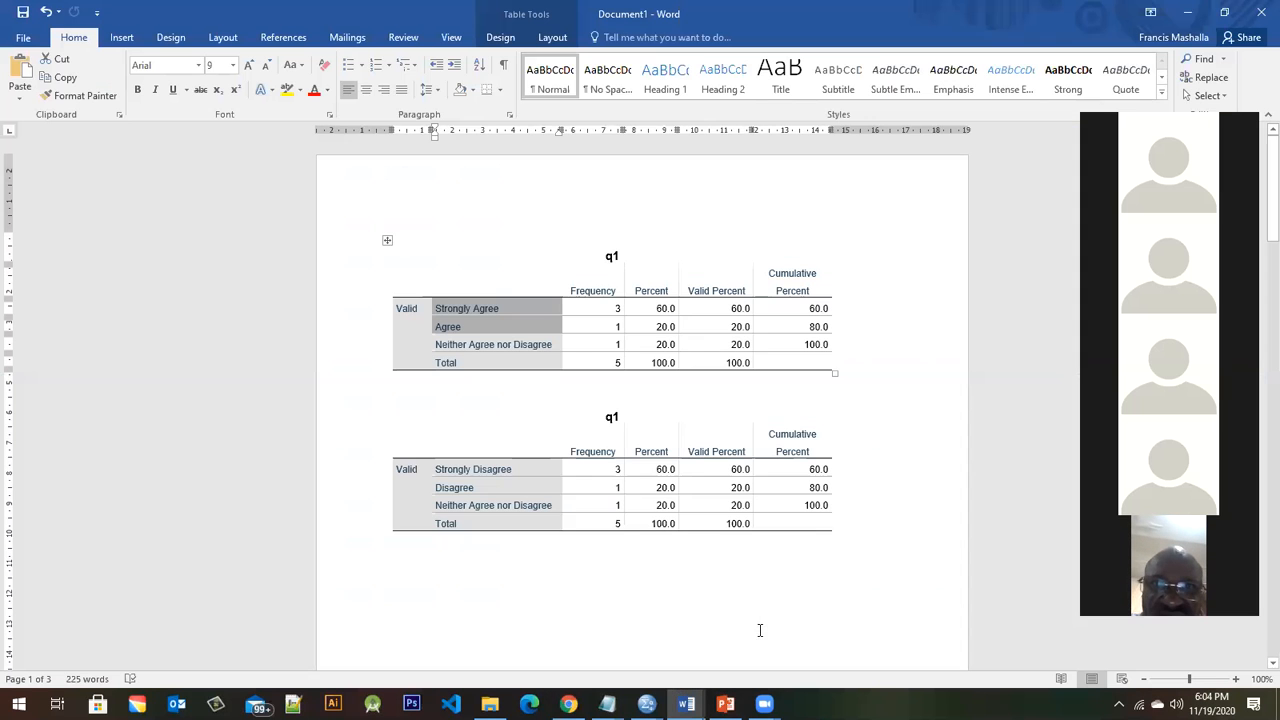
scroll(743, 448, "down", 5)
scroll(743, 445, "up", 4)
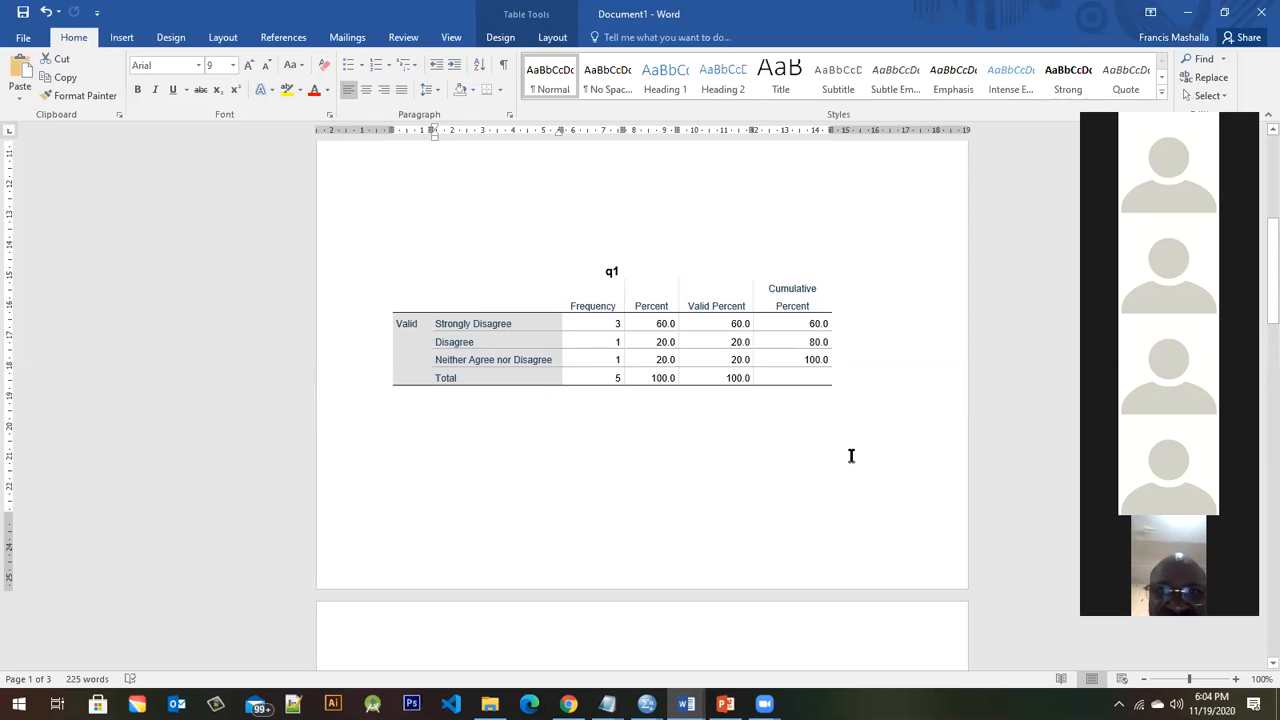
left_click(773, 297)
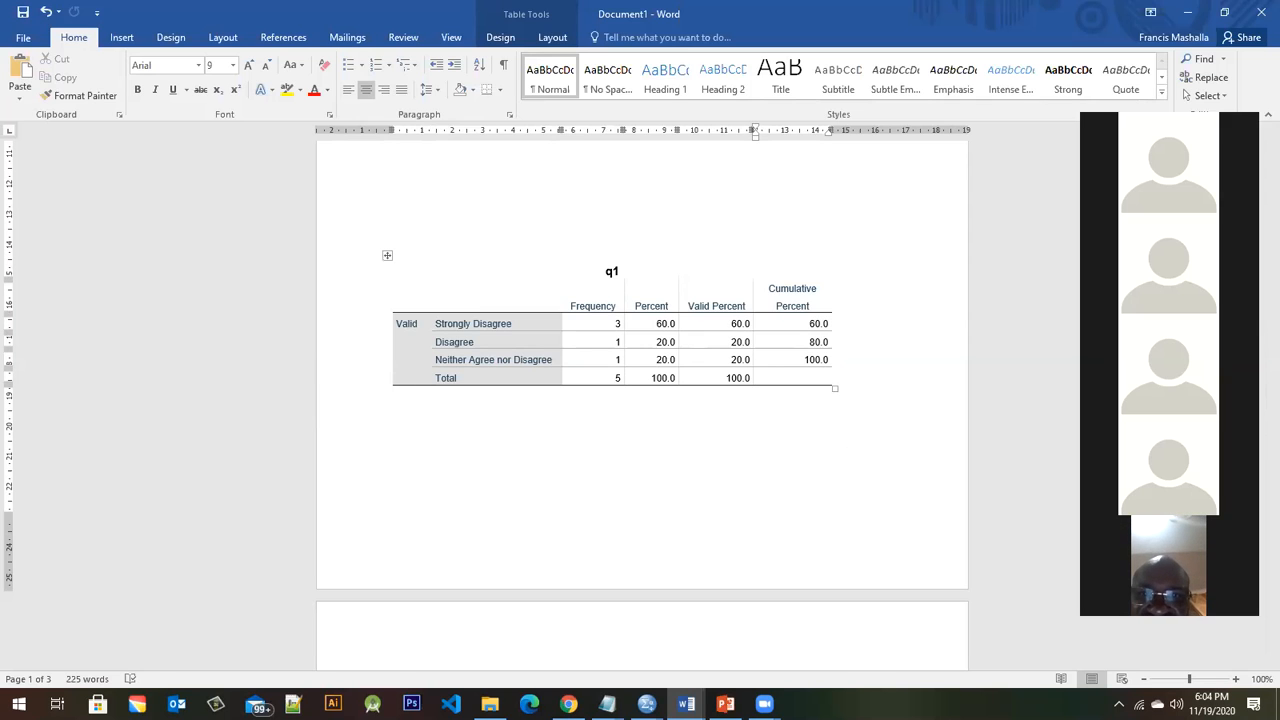
- Return to the SPSS data editor, and examine the q2 data and the variable definitions, selecting q1's empty Label cell
mouse_move(646, 704)
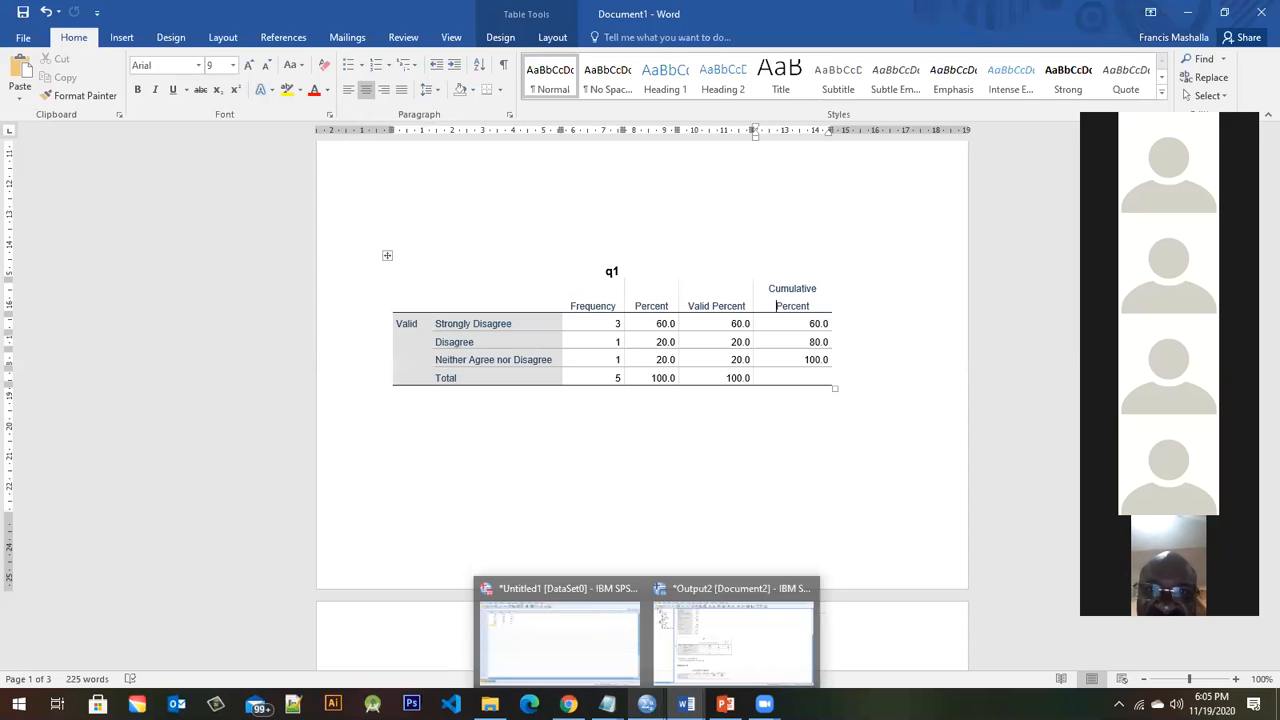
left_click(576, 651)
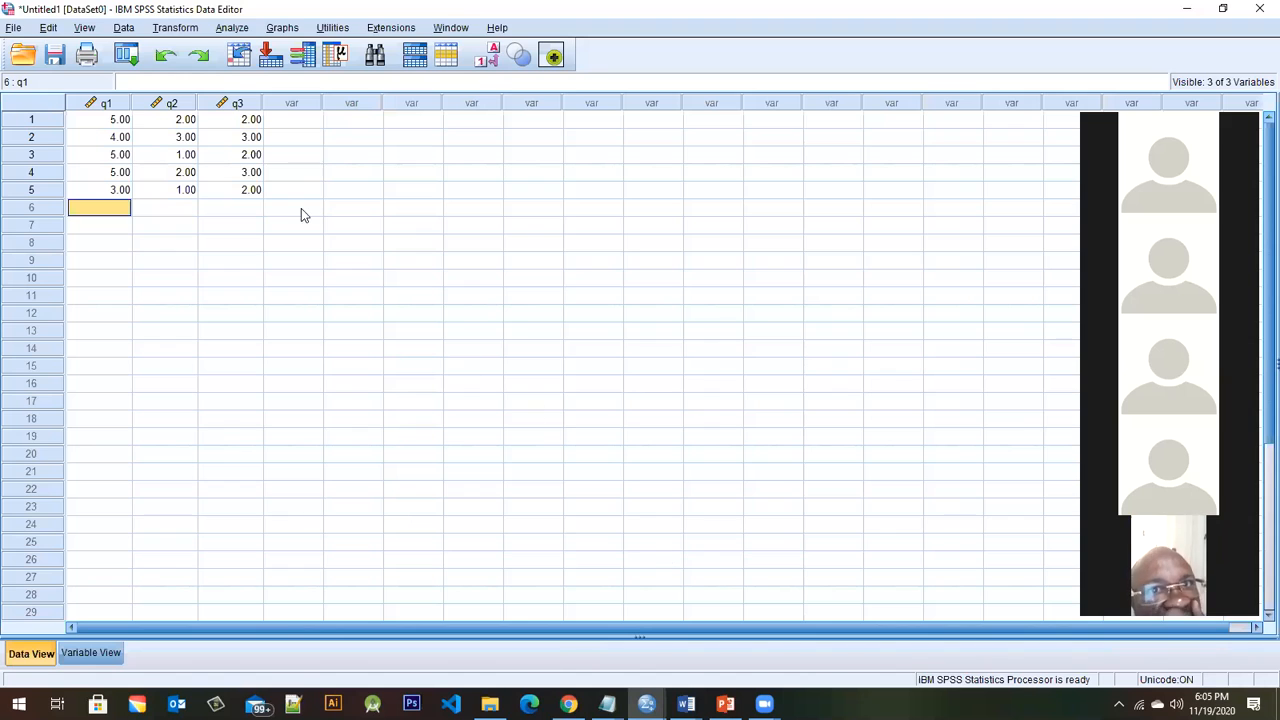
left_click(160, 122)
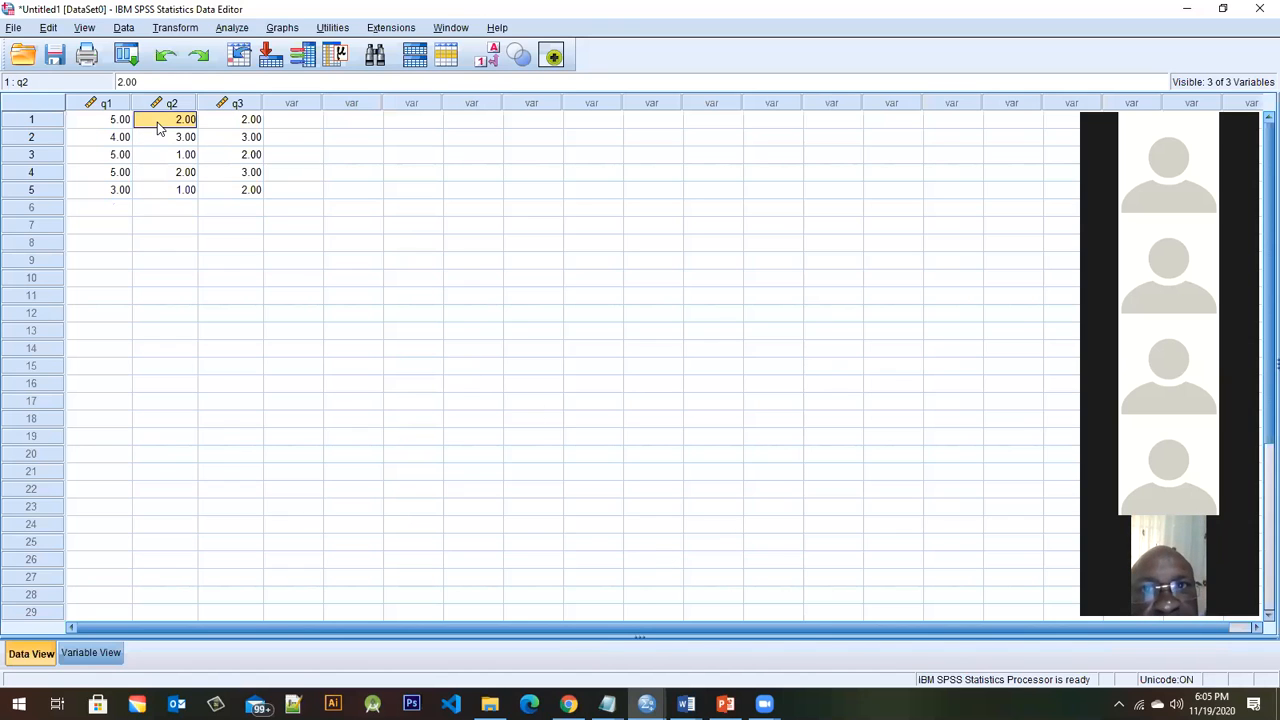
left_click(92, 653)
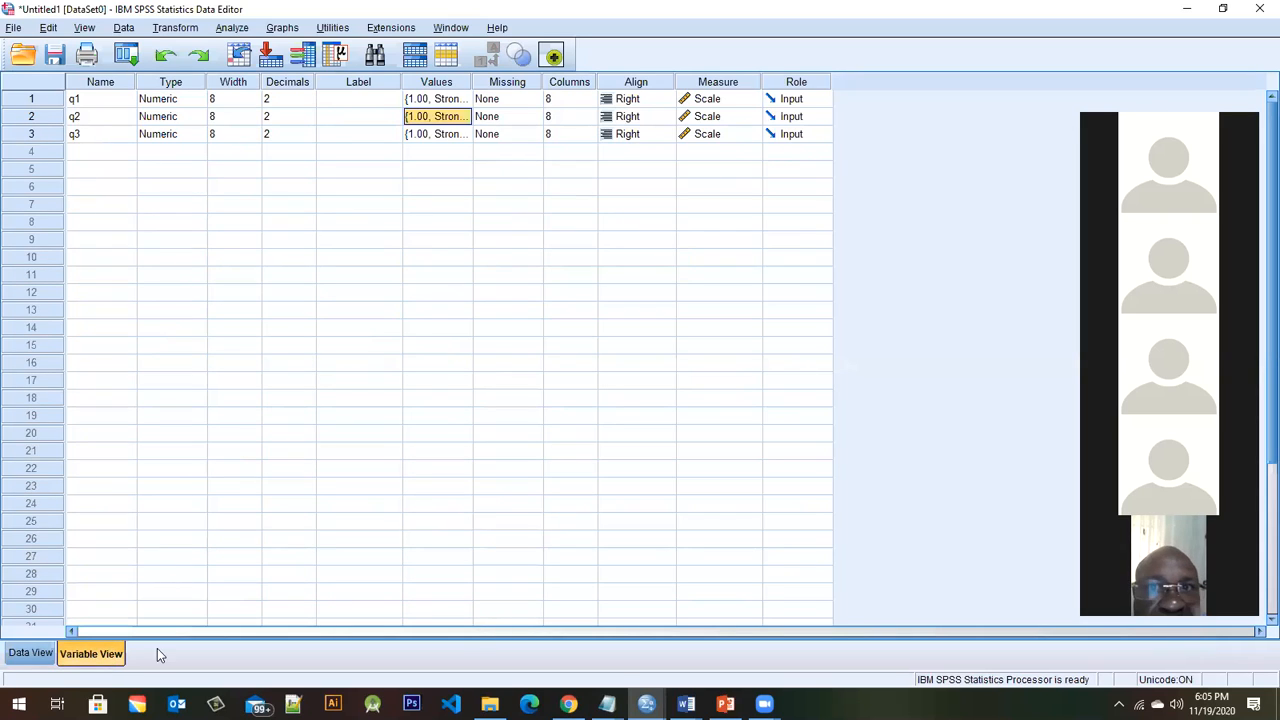
left_click(368, 102)
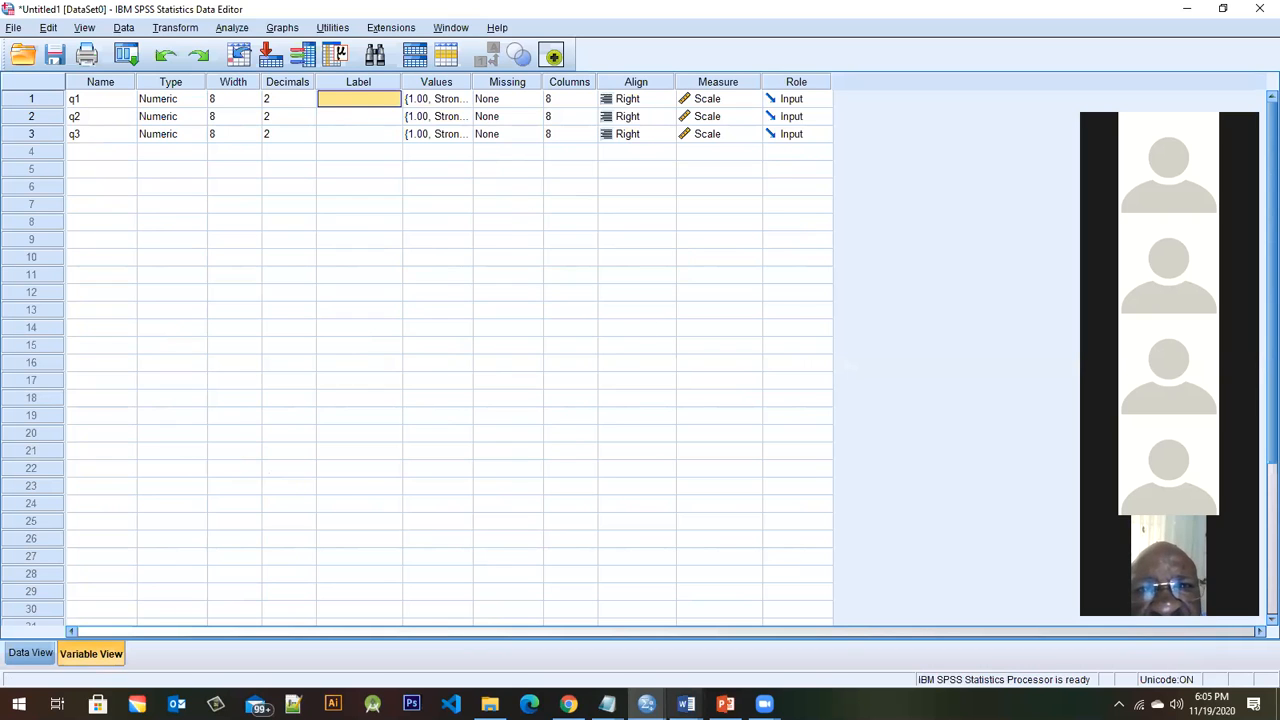
- Copy the statement "The training was worth attending" from the SAMPLE QUESTIONNAIRE Word document into q1's Label cell in the SPSS data editor
mouse_move(686, 704)
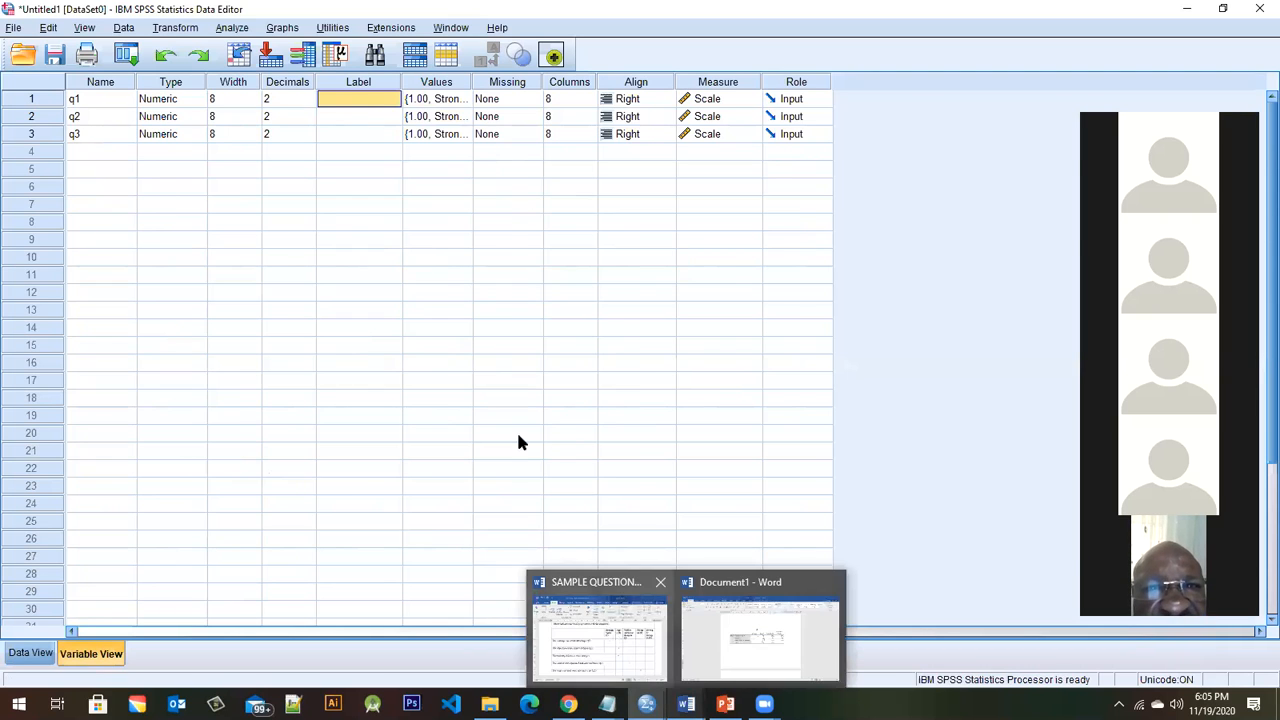
left_click(612, 638)
left_click_drag(816, 350, 692, 356)
right_click(692, 356)
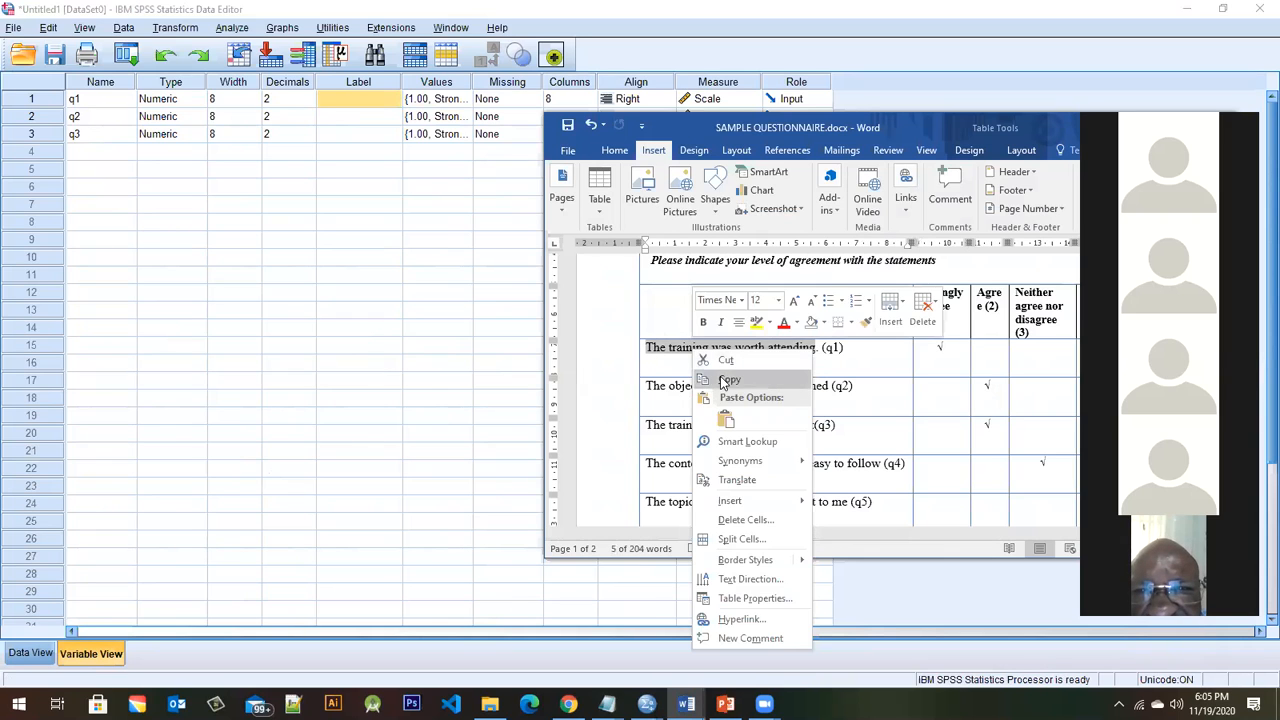
left_click(729, 377)
left_click(341, 101)
left_click(341, 101)
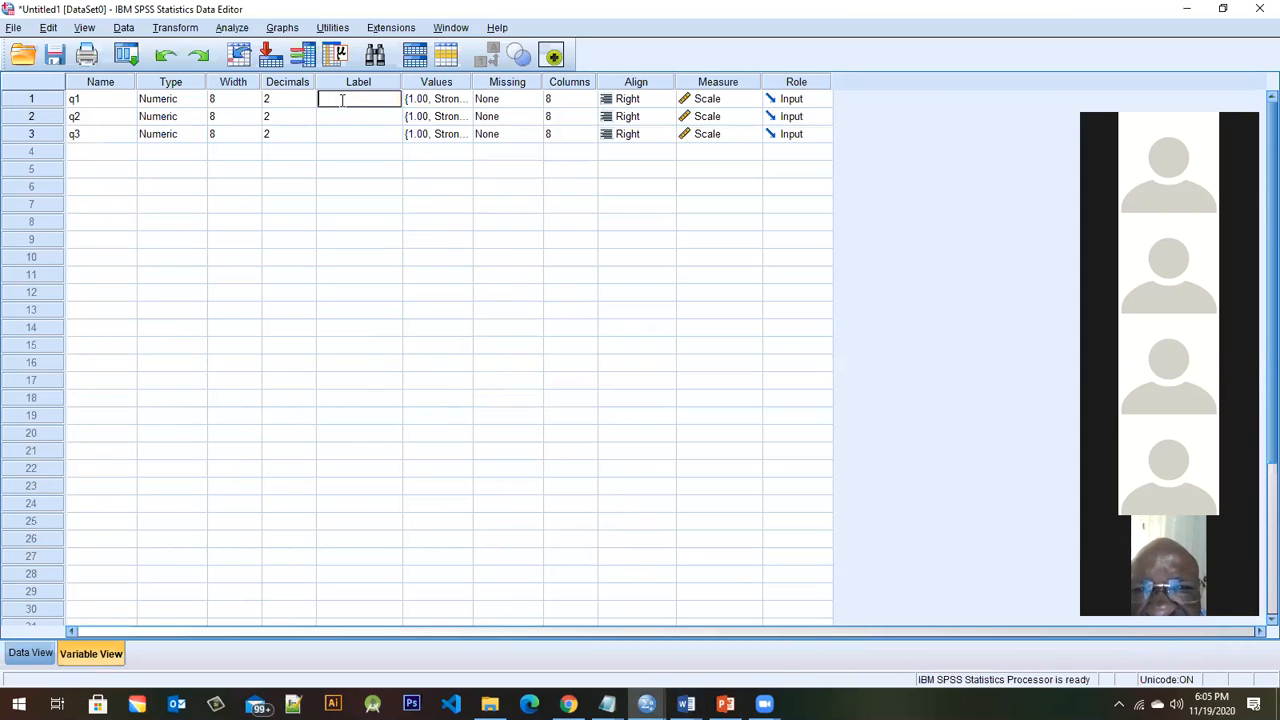
key("ctrl+v")
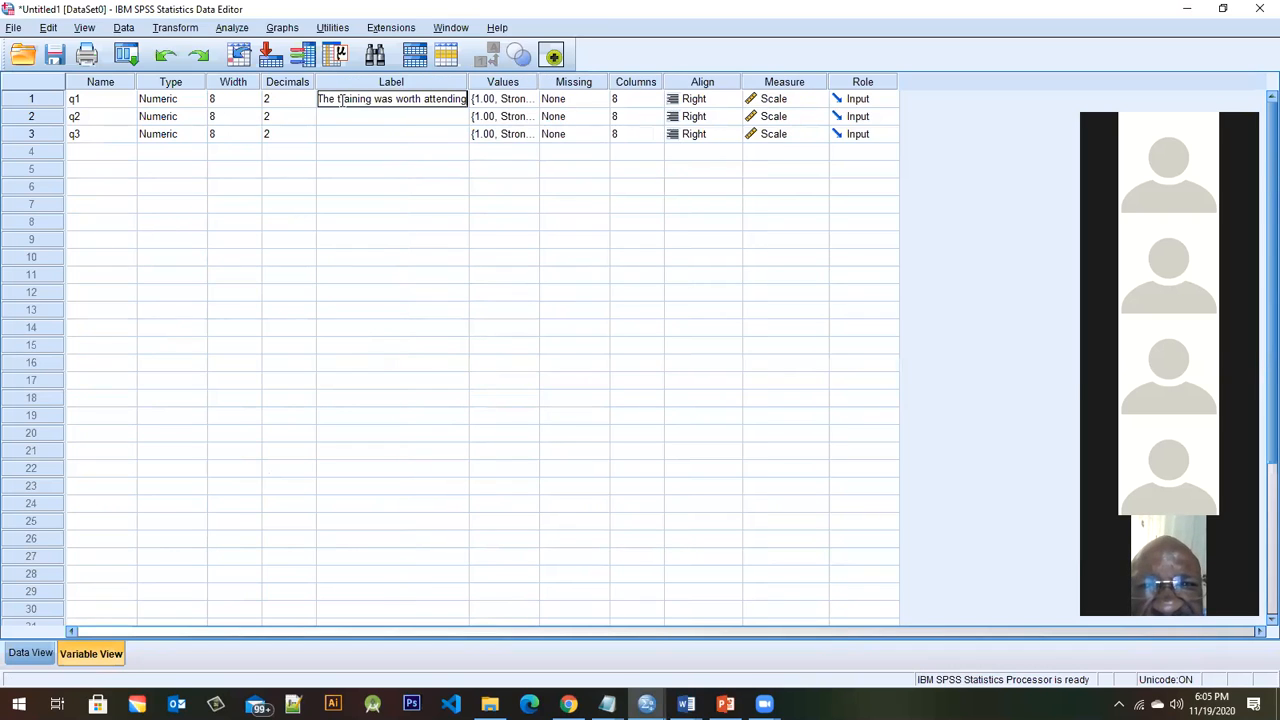
left_click(377, 115)
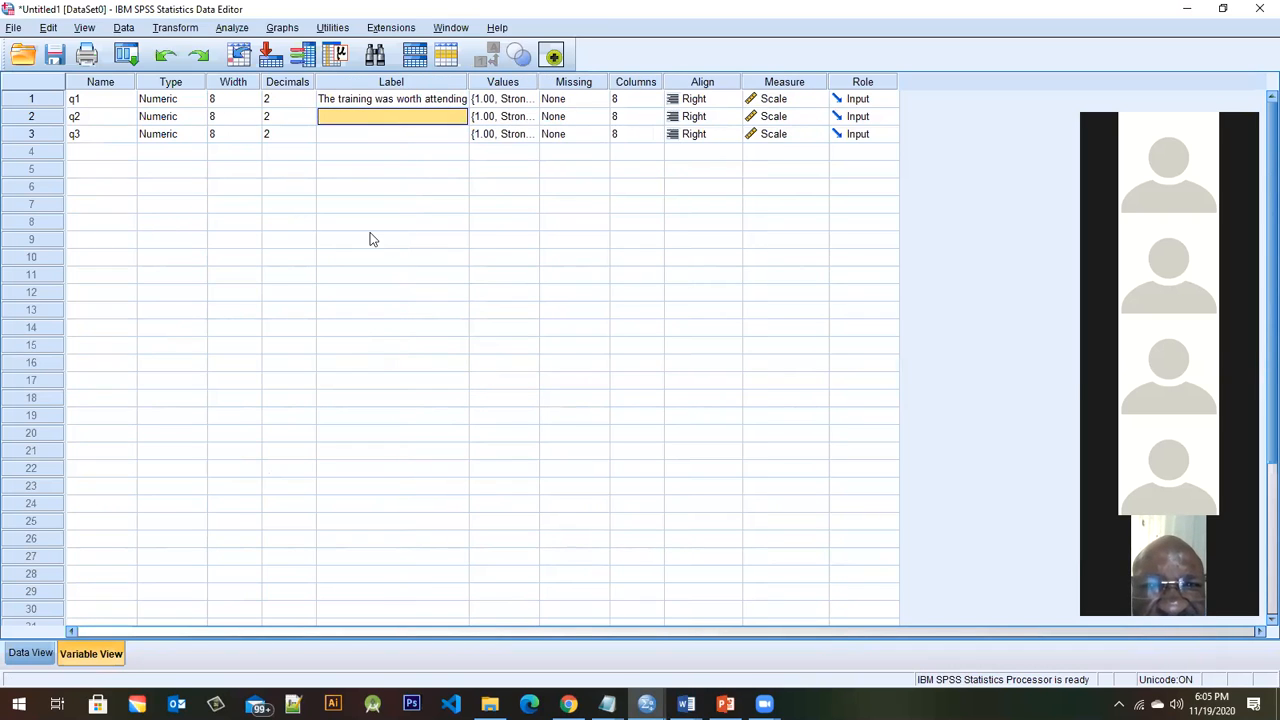
- Review q1's name and label in the variable definitions, and compare them with the data values, finishing in Data View
left_click(434, 103)
left_click(406, 116)
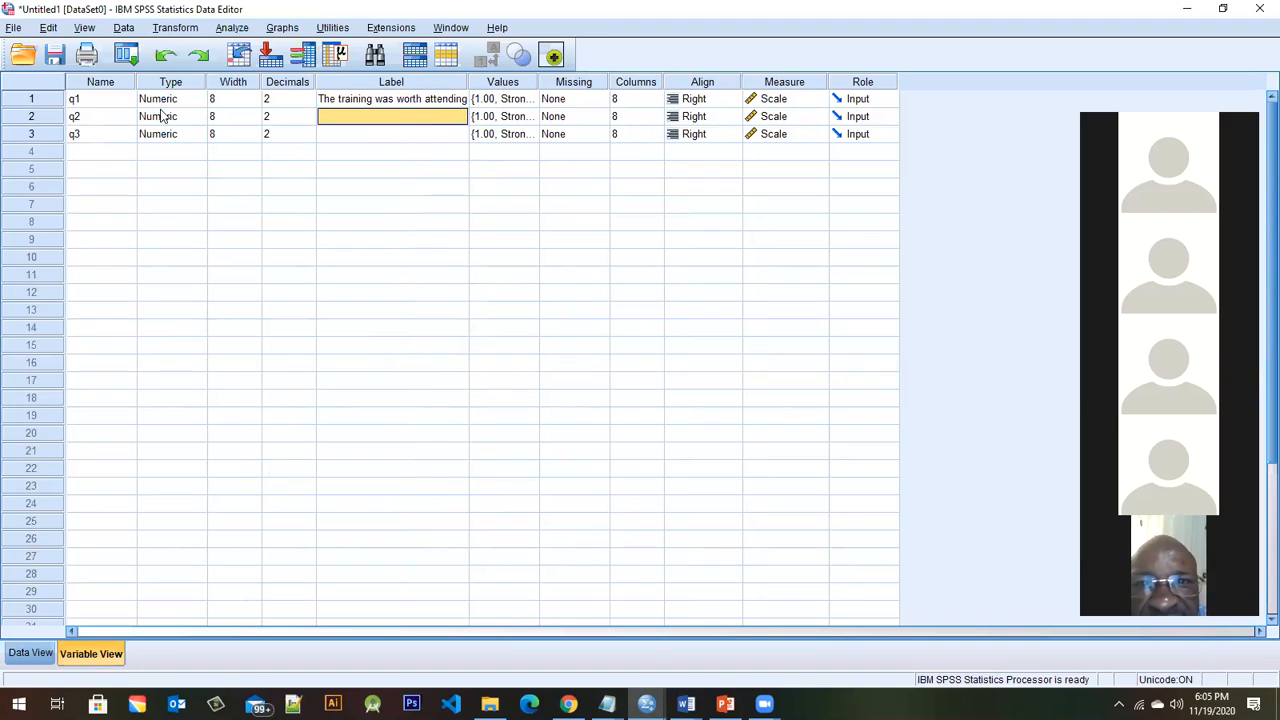
left_click(95, 102)
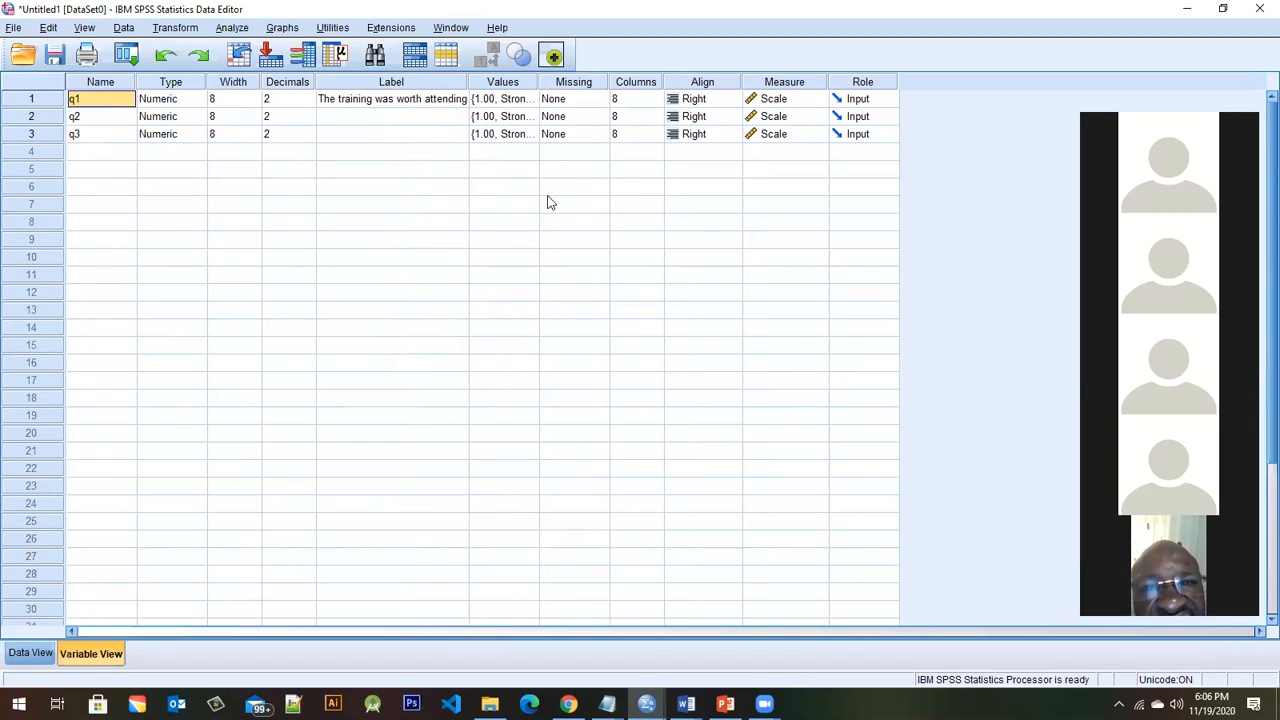
left_click(357, 100)
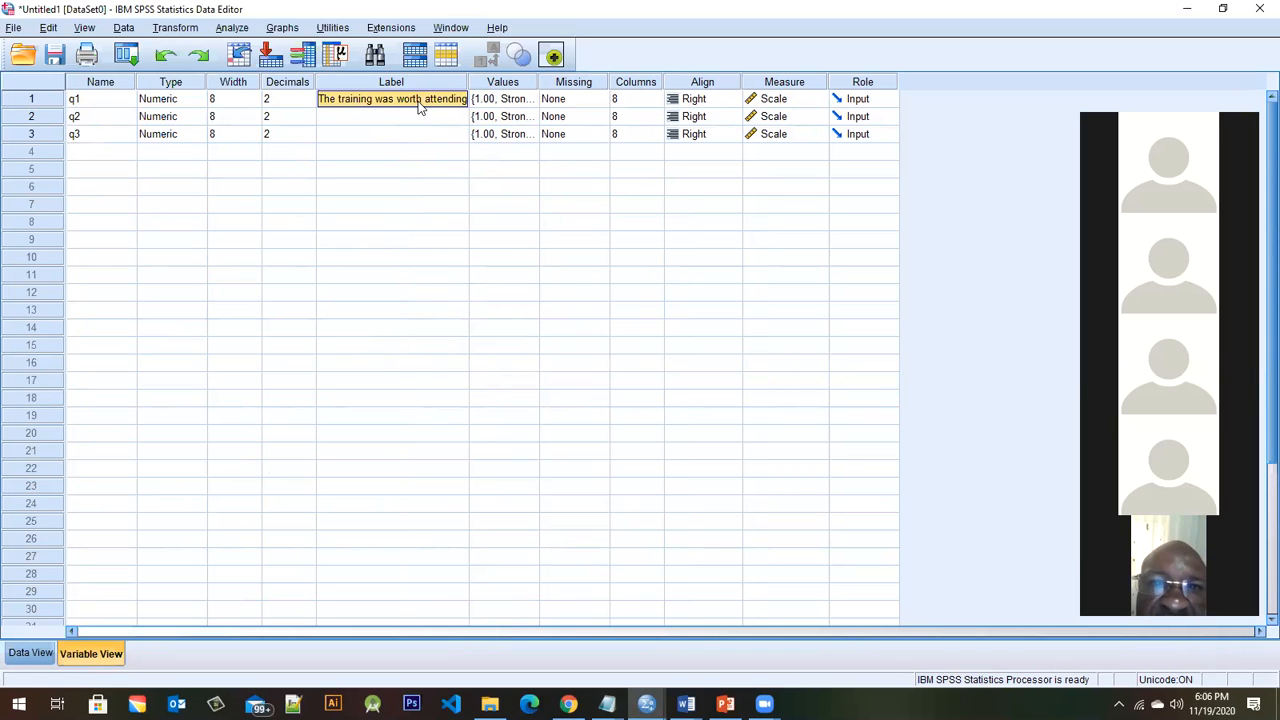
left_click(30, 654)
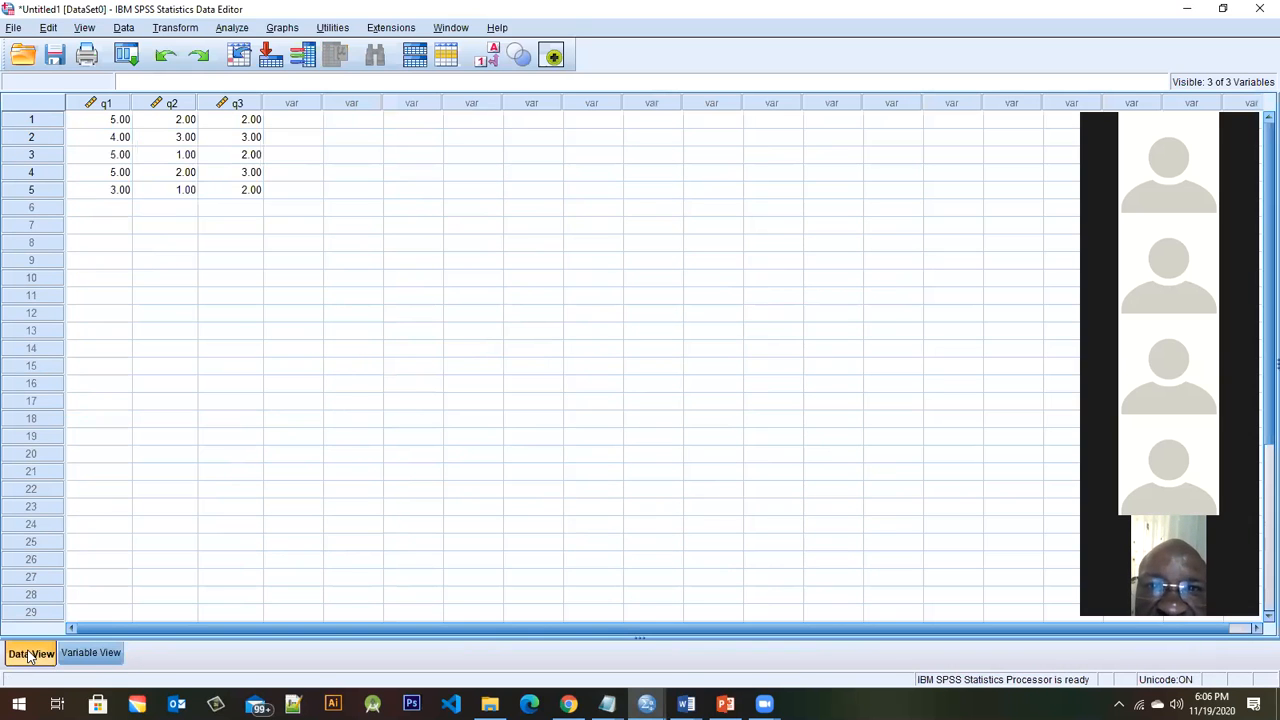
left_click(89, 655)
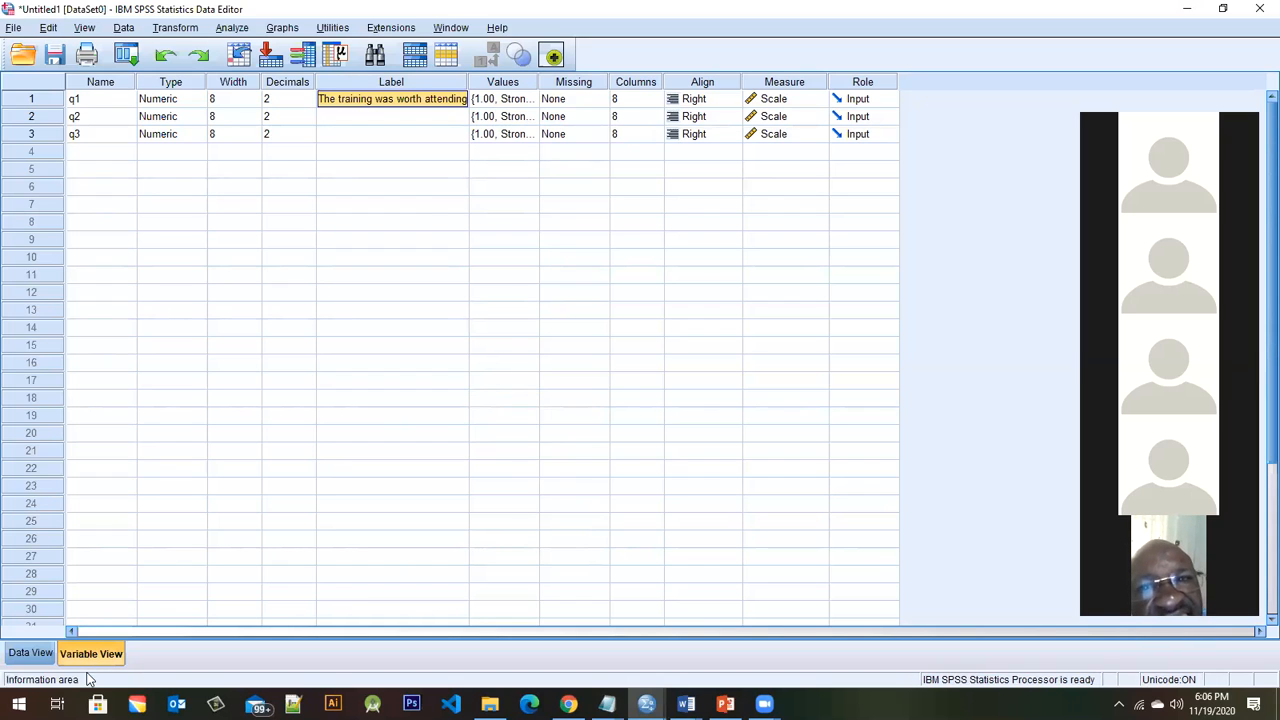
left_click(27, 655)
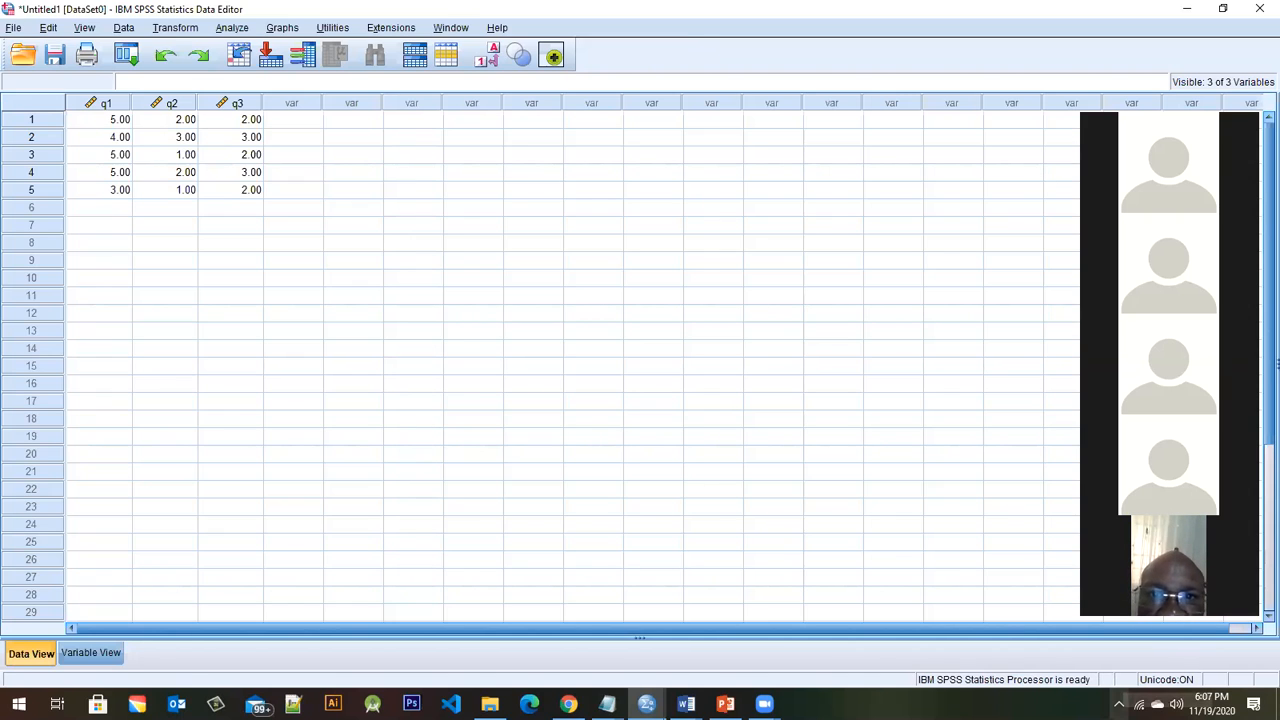
left_click(1119, 704)
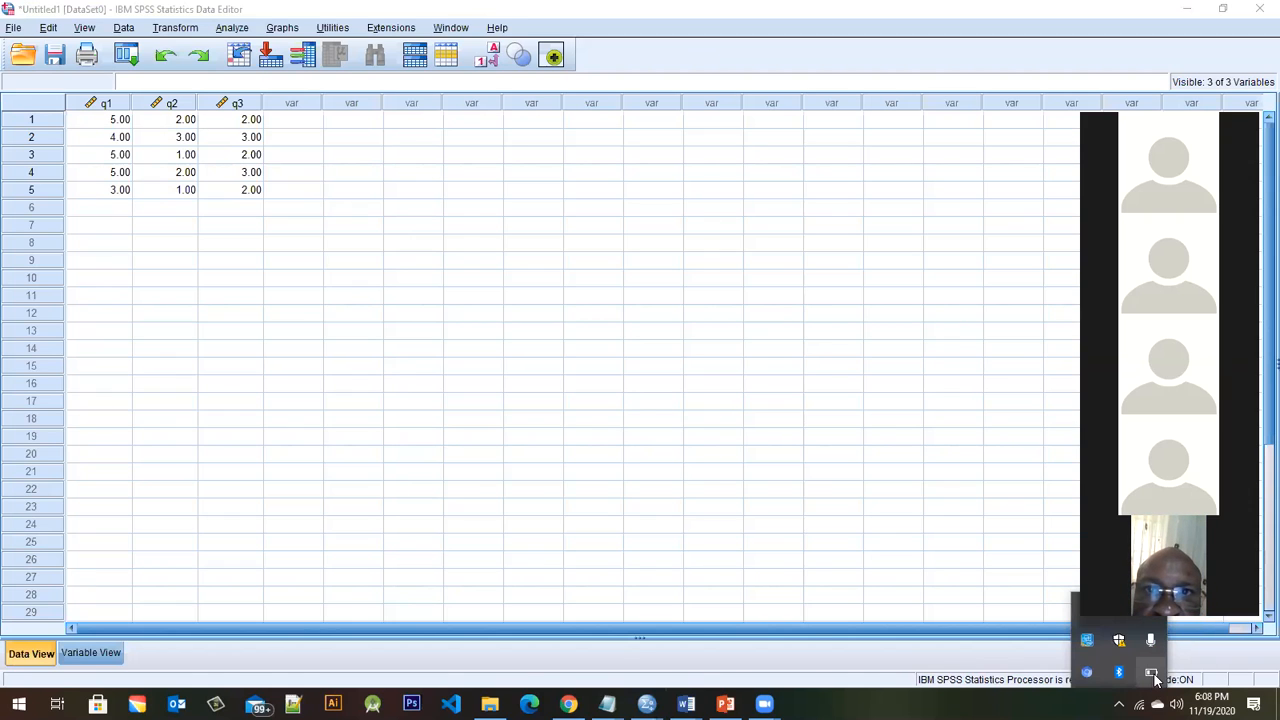
- Create a simple bar chart in Chart Builder with "The training was worth attending" on the x-axis
left_click(280, 28)
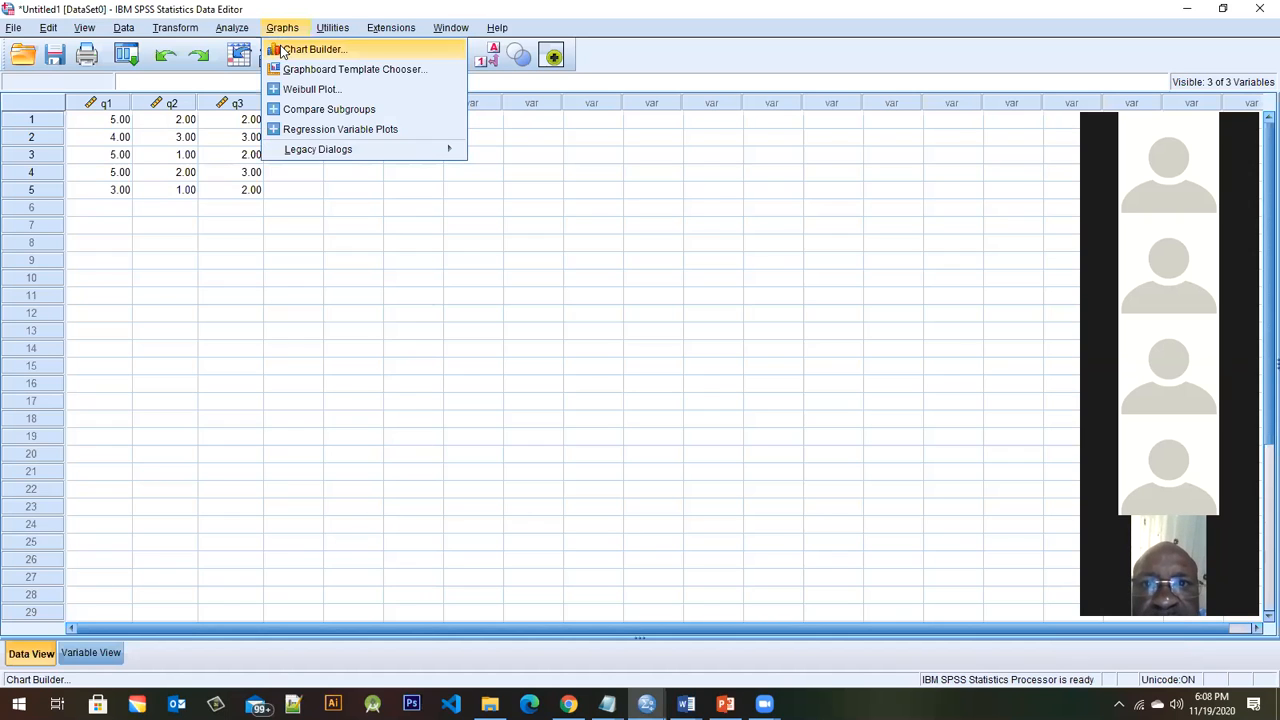
left_click(284, 50)
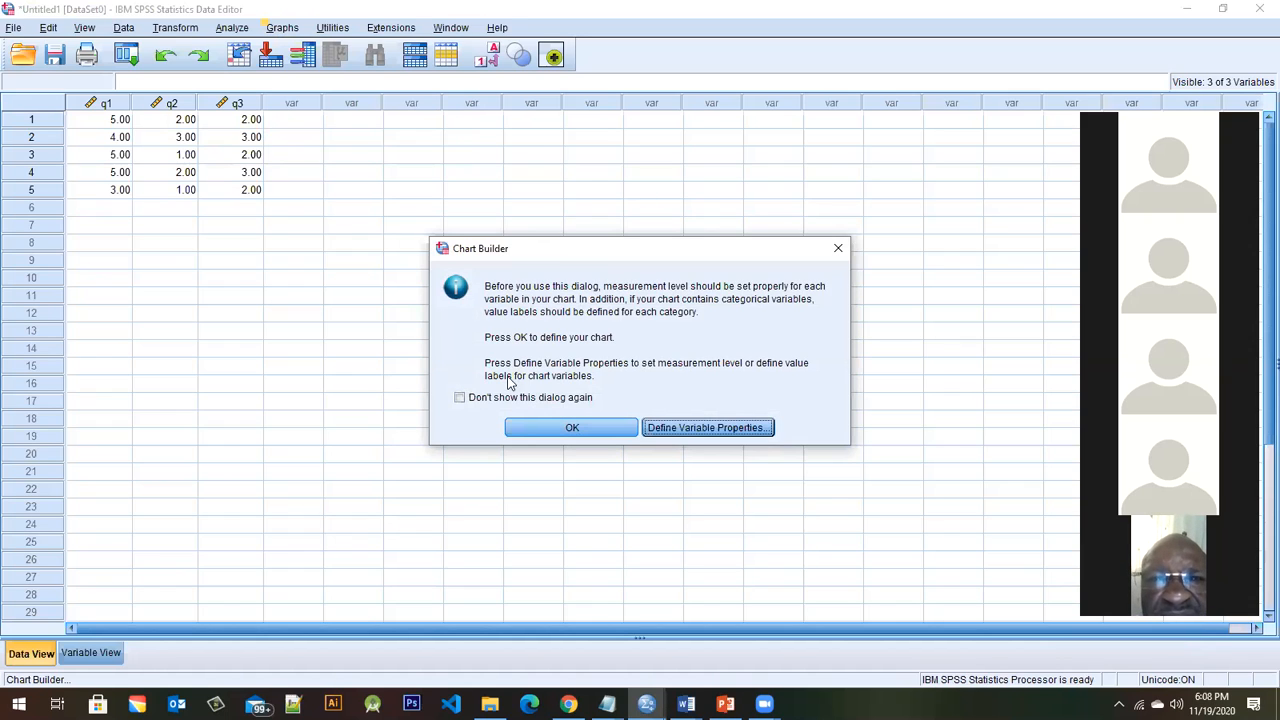
left_click(521, 426)
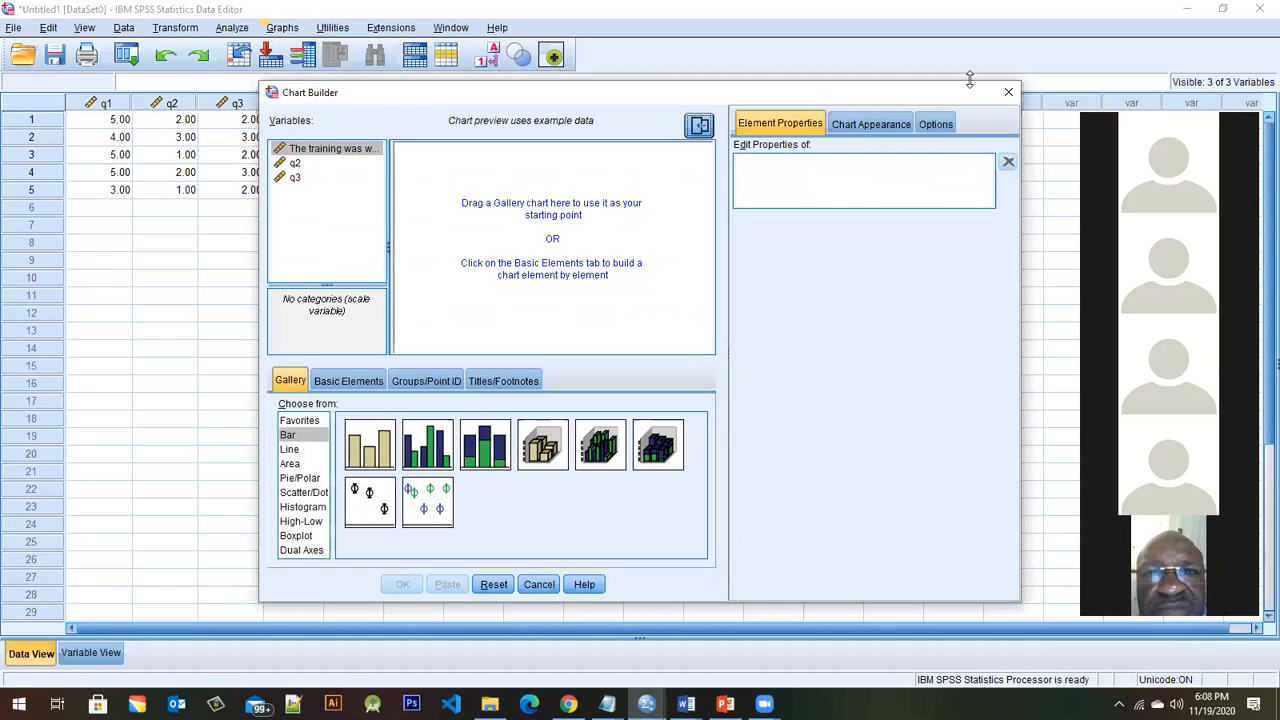
left_click_drag(964, 97, 964, 57)
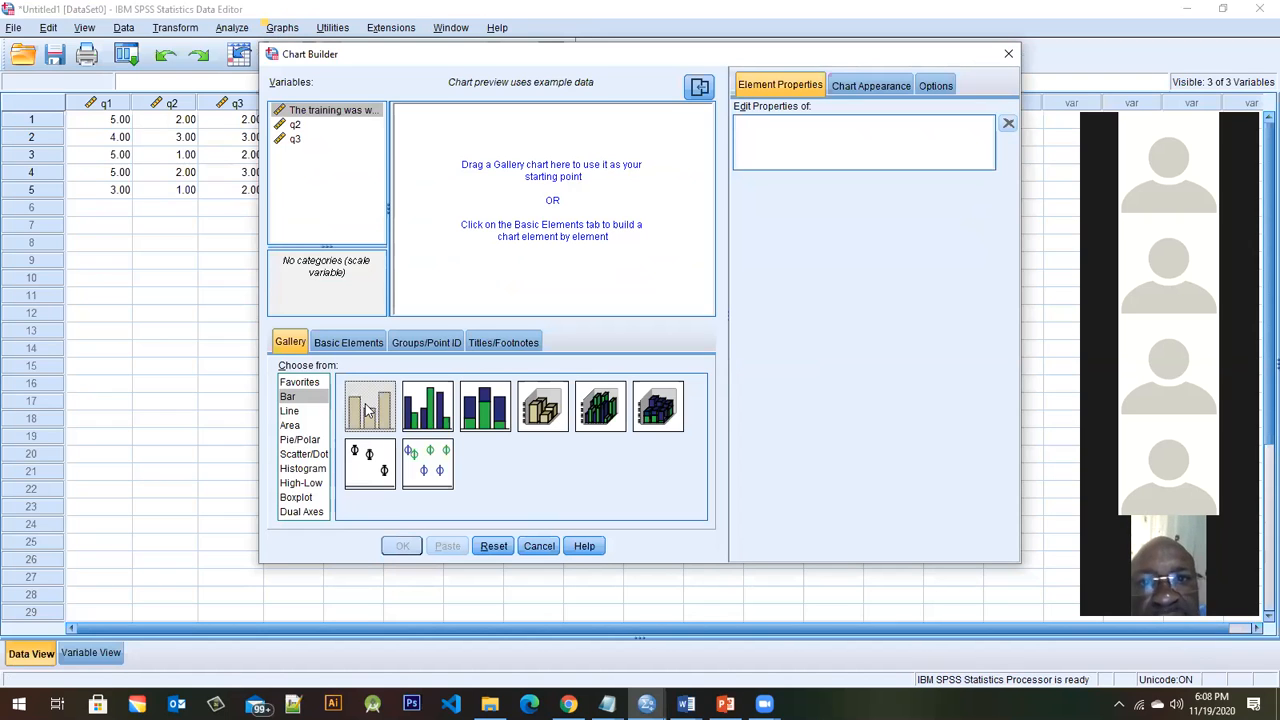
left_click_drag(369, 411, 534, 141)
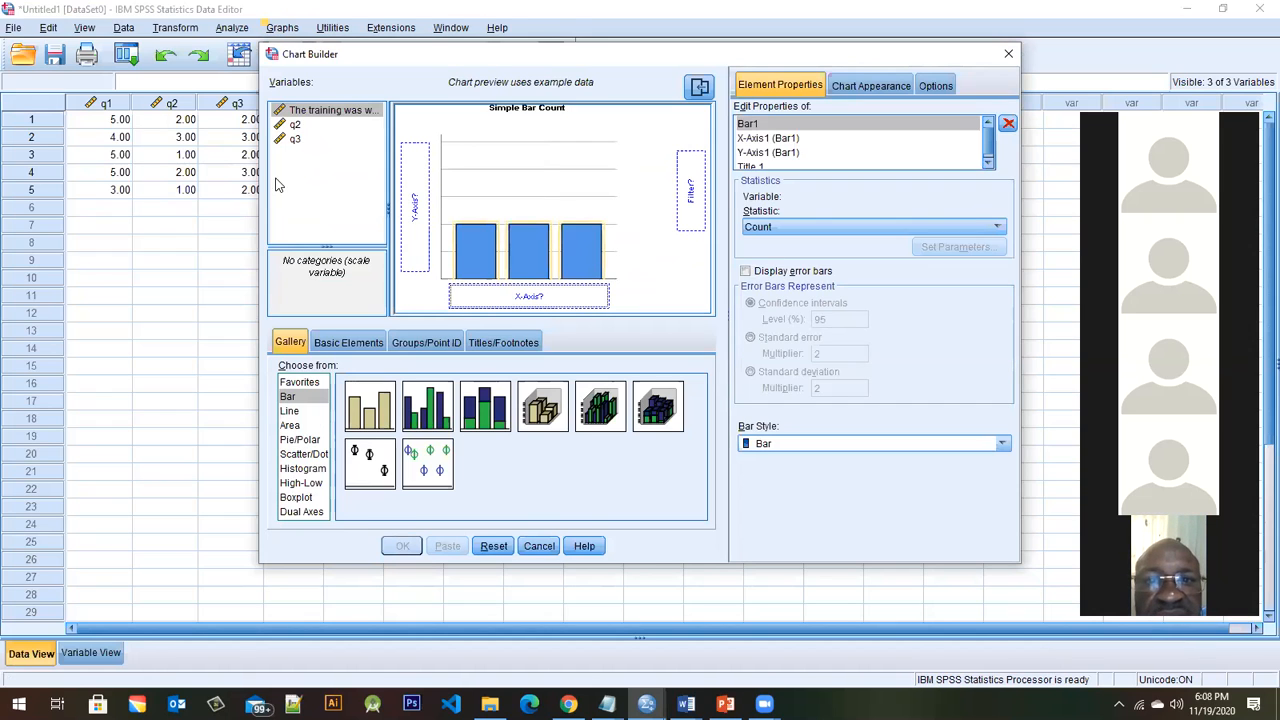
left_click_drag(308, 110, 529, 298)
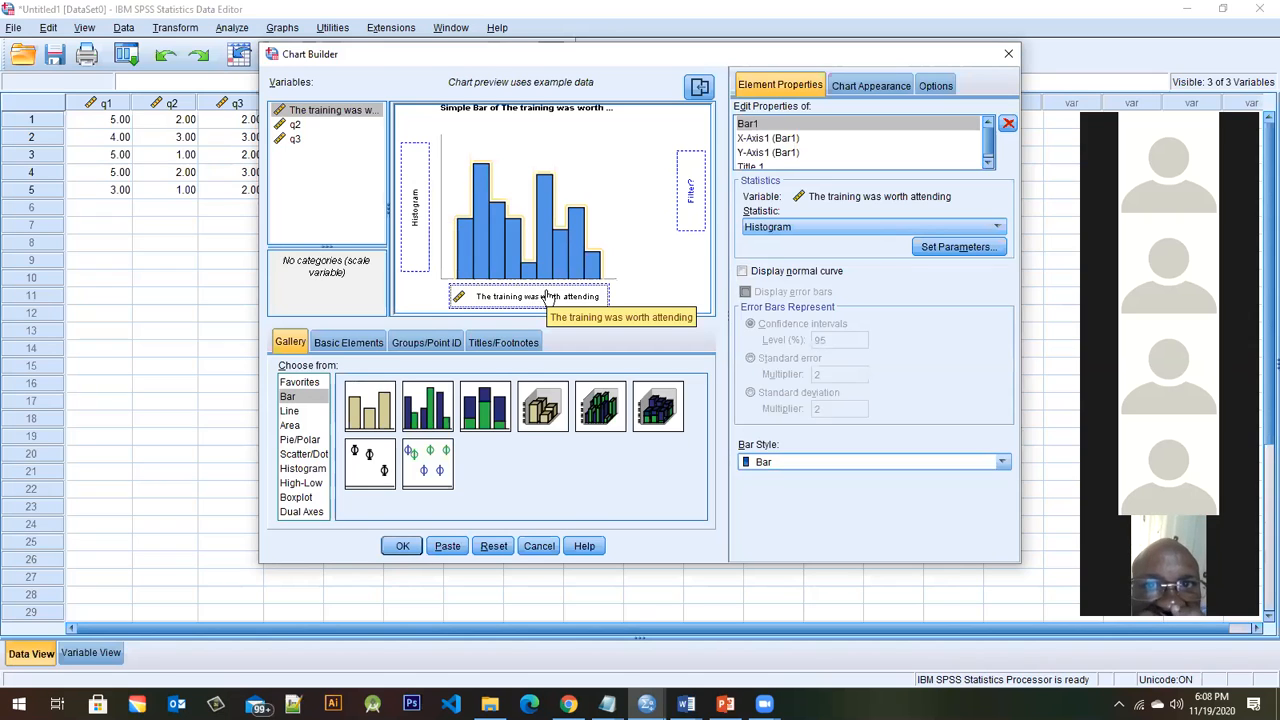
left_click(402, 546)
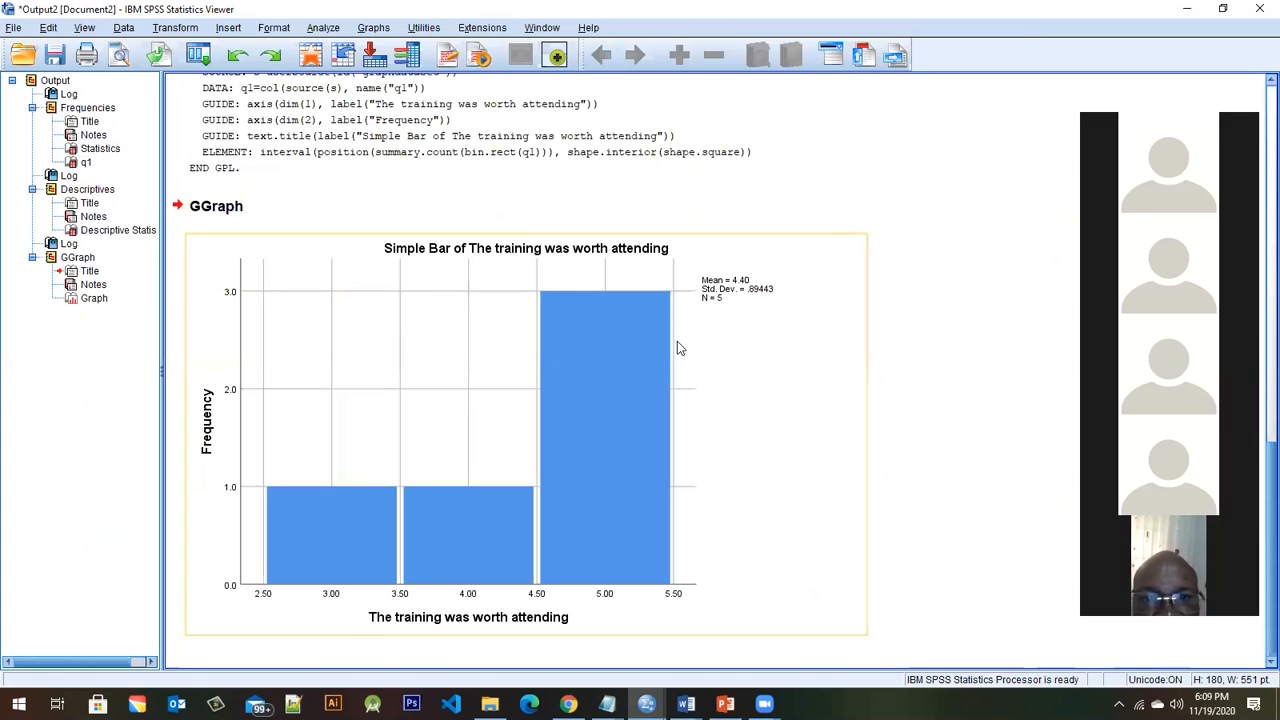
- Examine the bar chart of the training question in the output, and minimize the viewer to return to the data
scroll(760, 337, "up", 3)
scroll(690, 350, "down", 3)
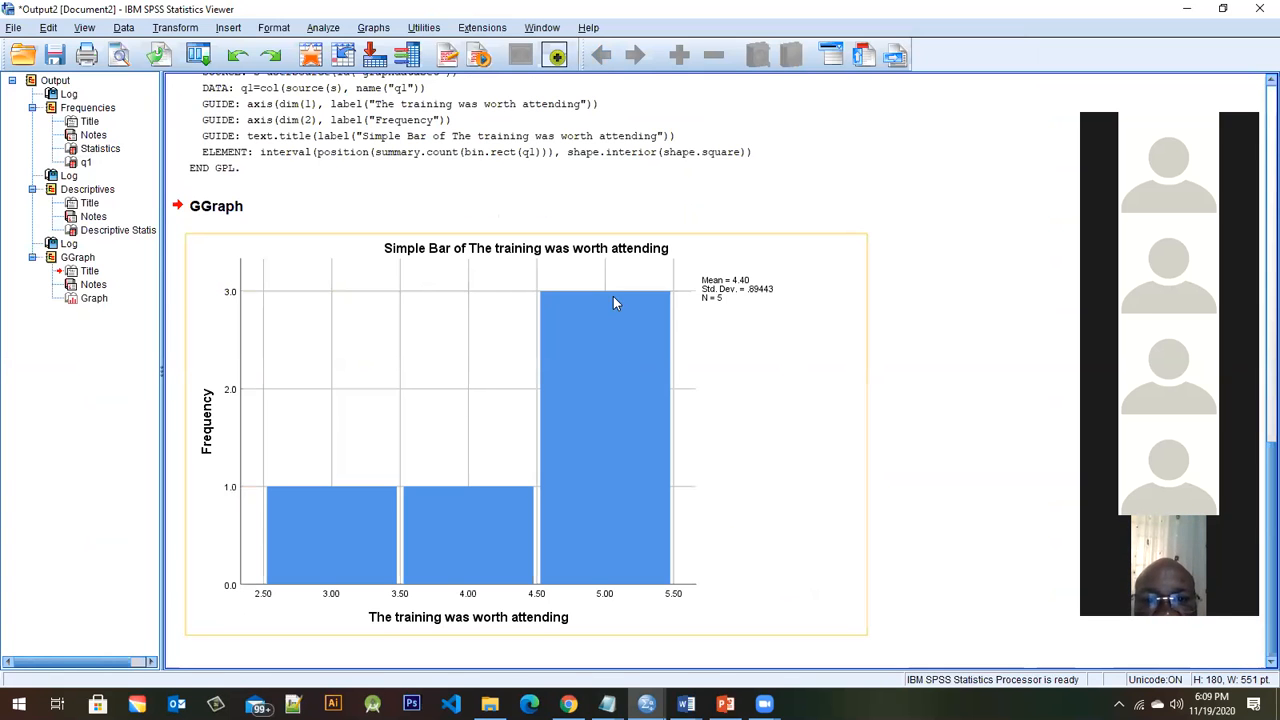
scroll(613, 303, "up", 3)
scroll(615, 303, "down", 3)
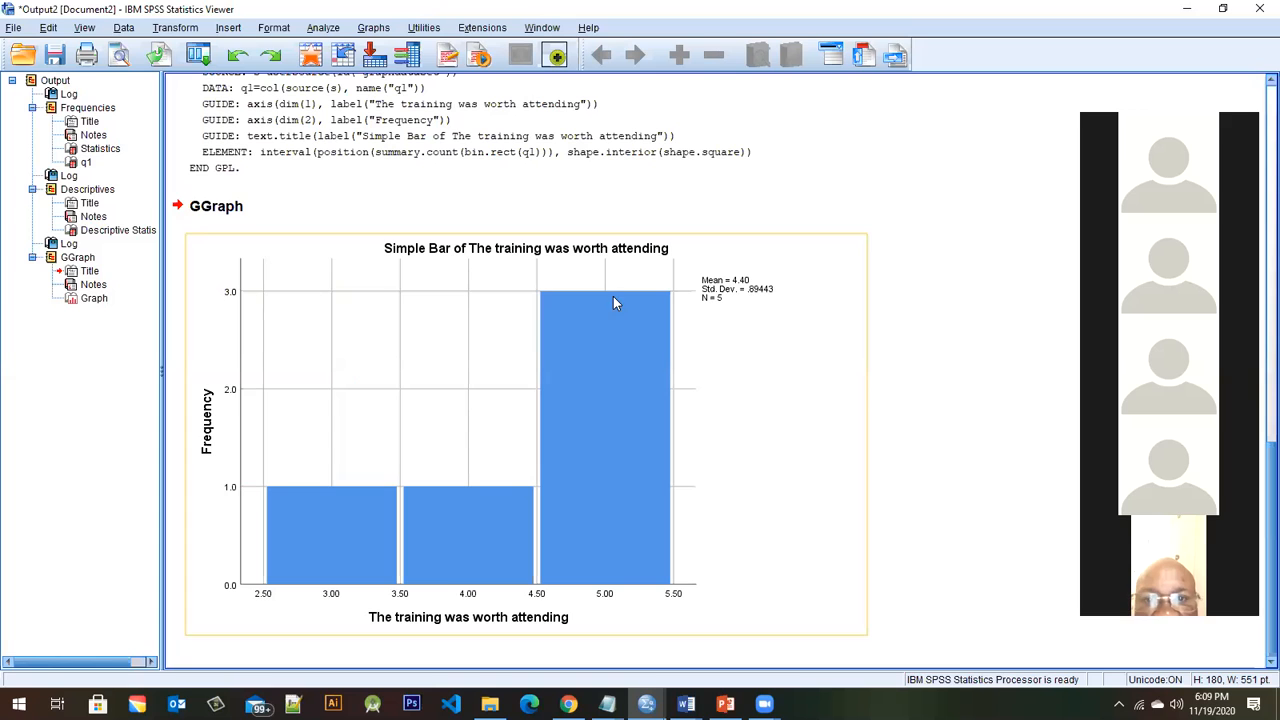
left_click(1180, 8)
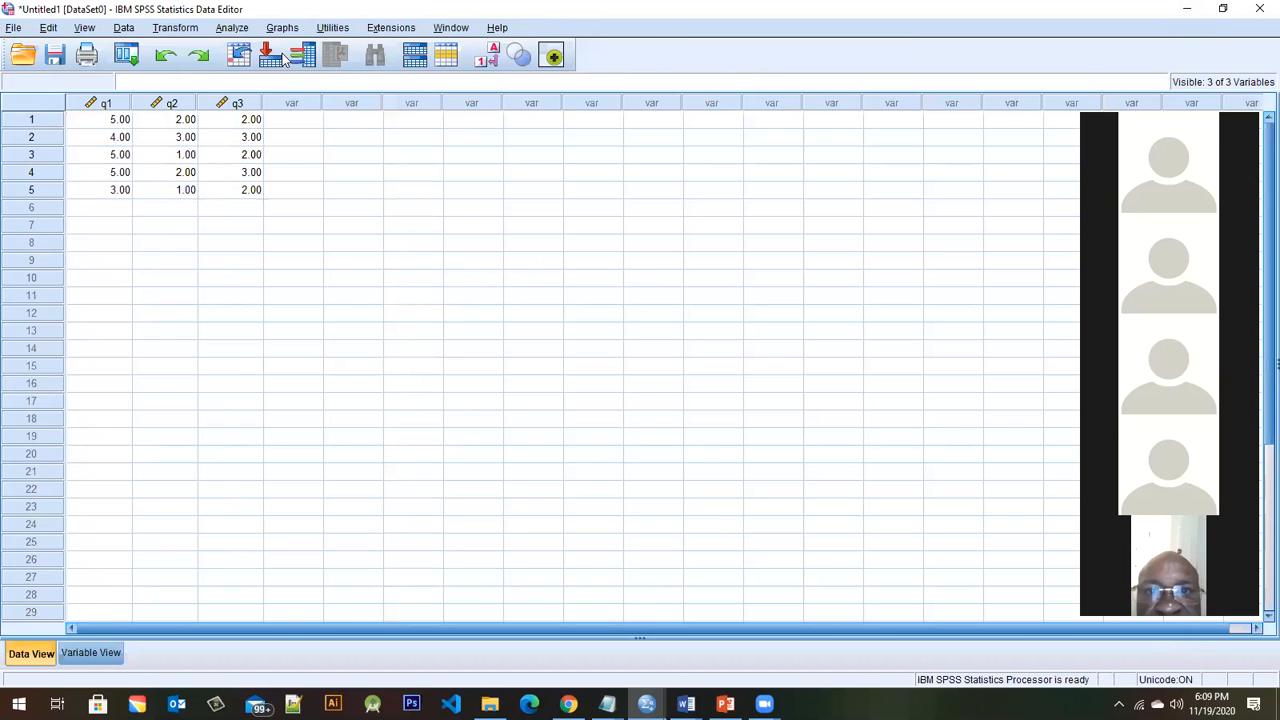
- Start a Frequencies analysis and add q2 to the variables alongside "The training was worth attending"
left_click(237, 28)
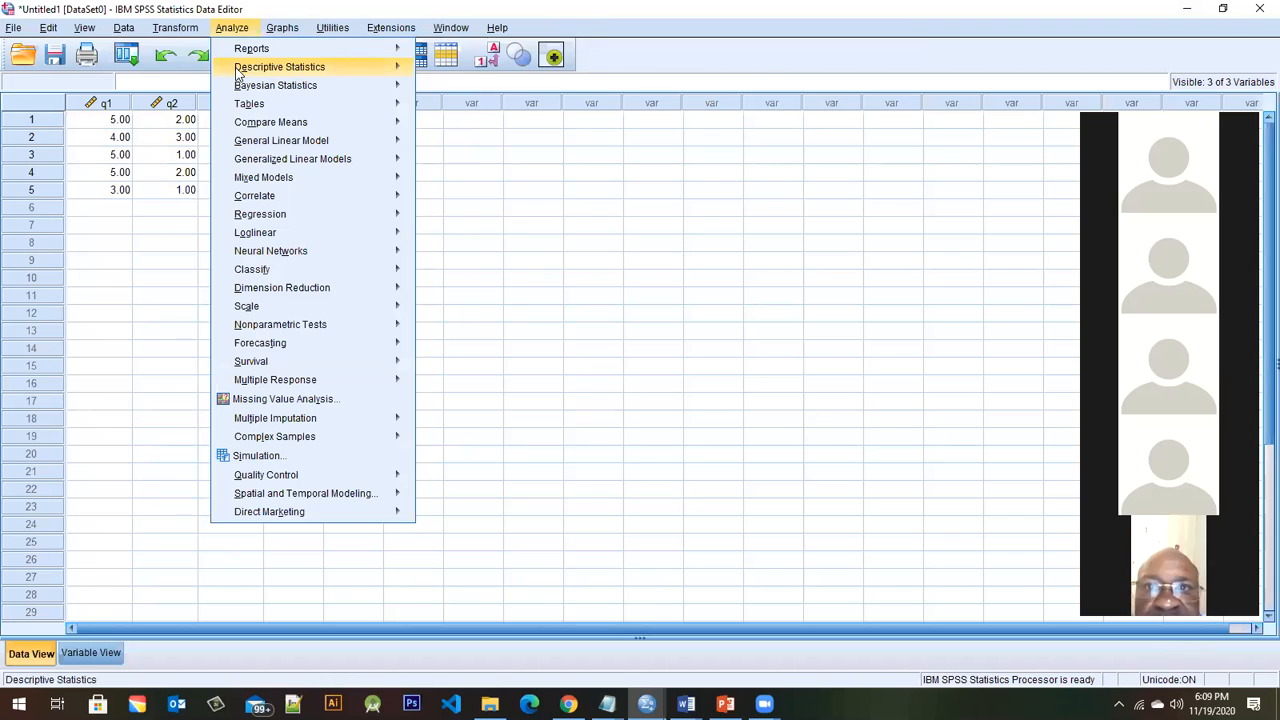
mouse_move(318, 70)
left_click(463, 75)
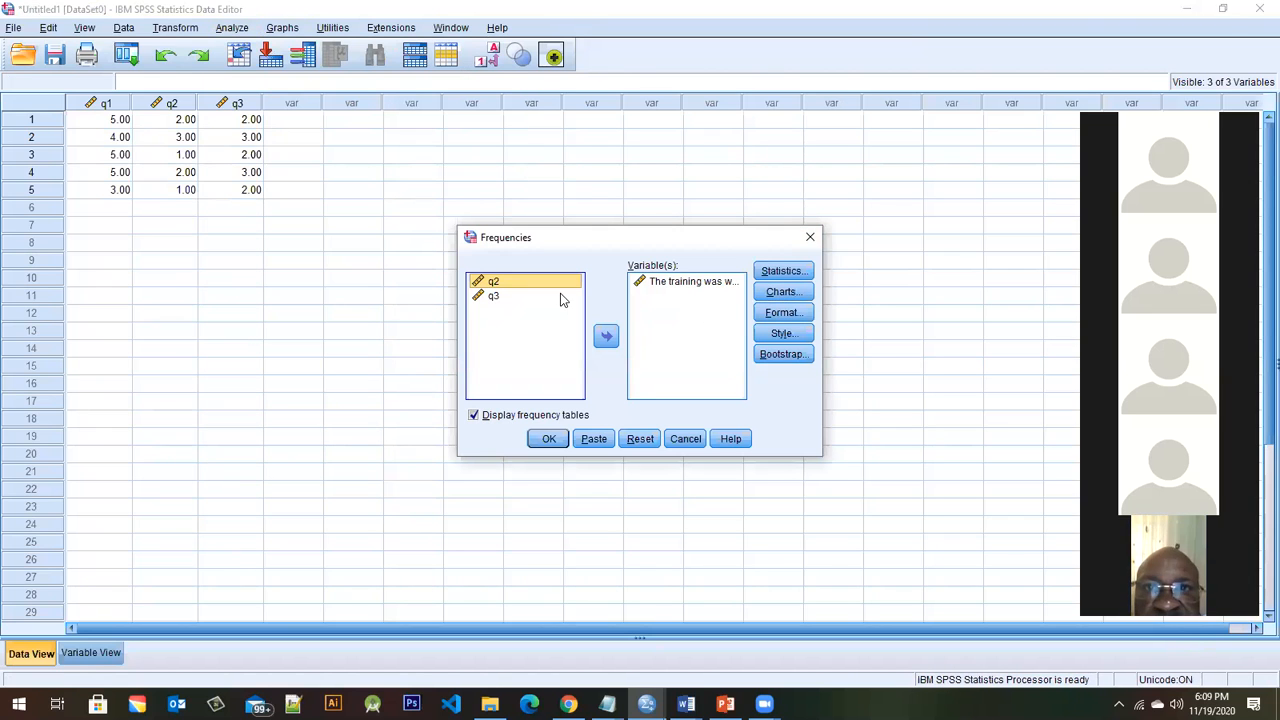
left_click(530, 300)
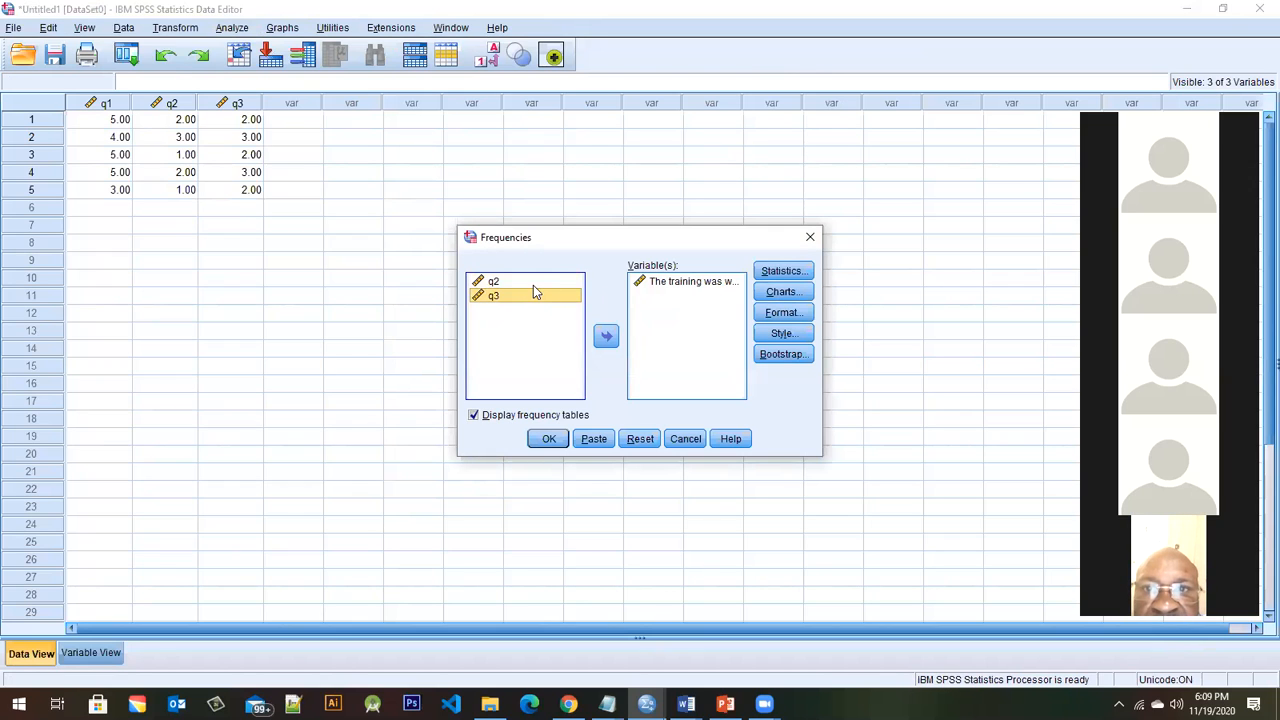
left_click(531, 283)
left_click(606, 337)
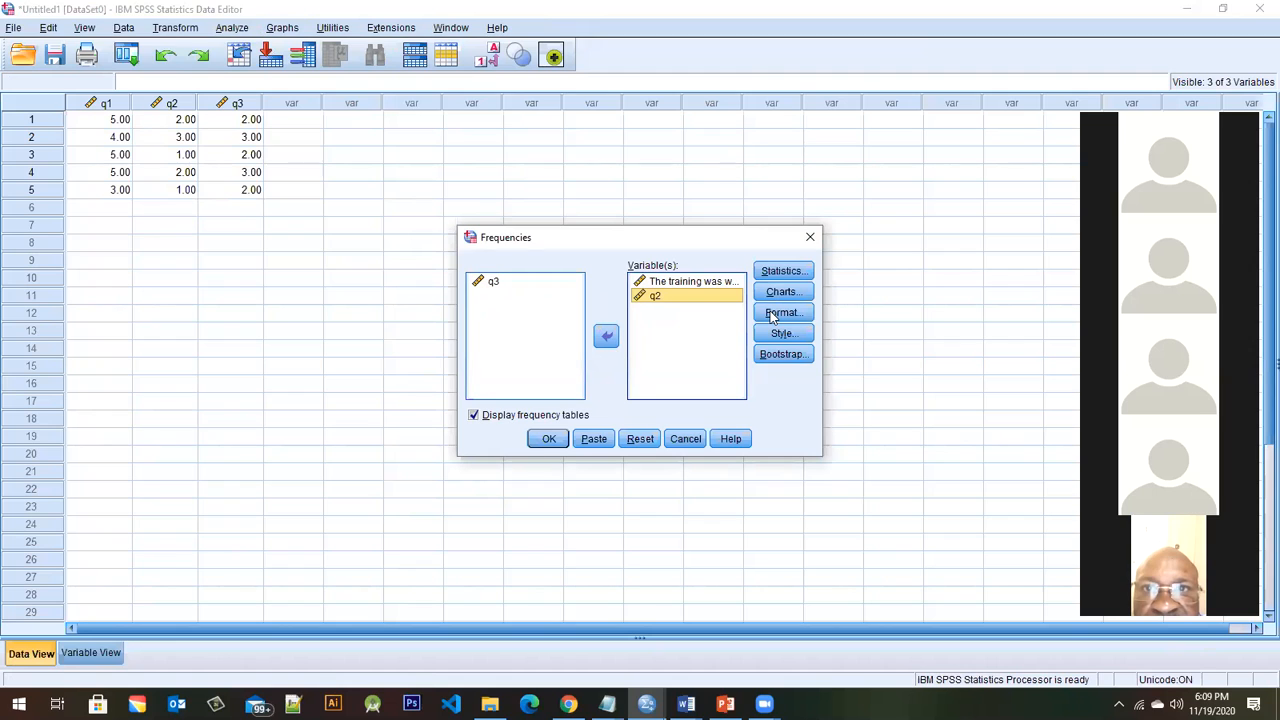
- Set the chart type to Bar charts, run the frequencies analysis, and maximize the output viewer
left_click(797, 292)
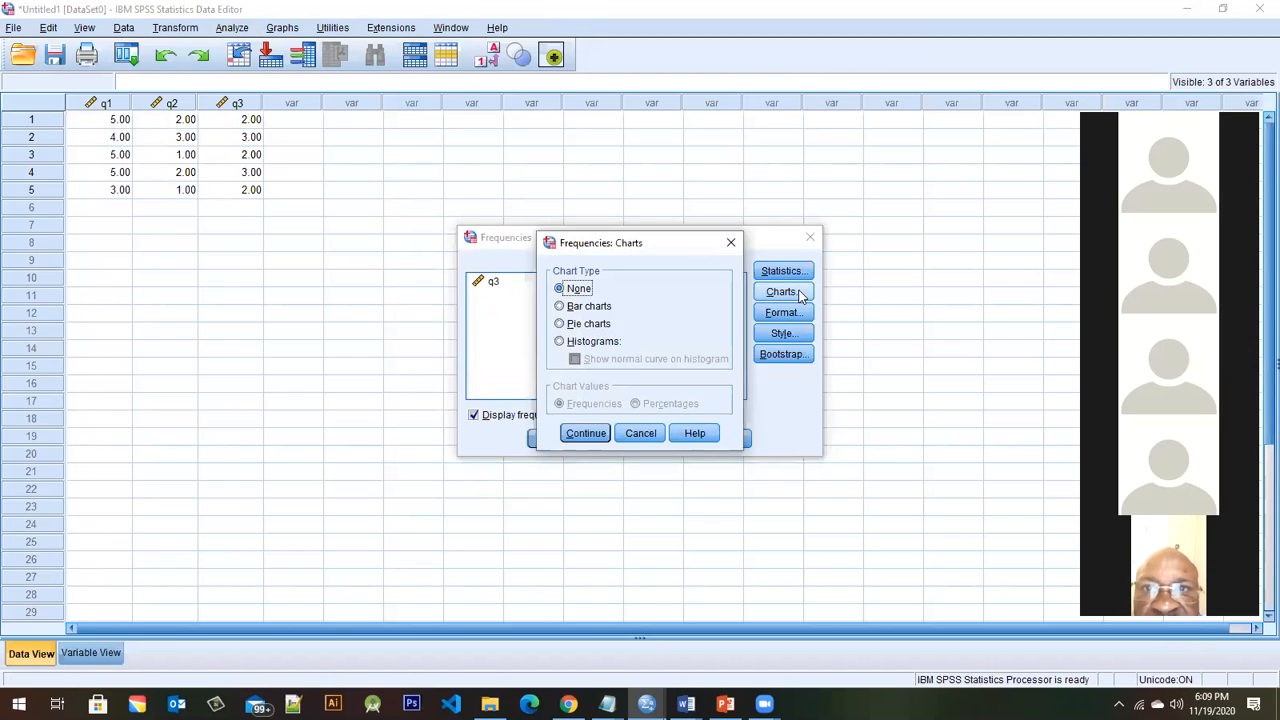
left_click(559, 306)
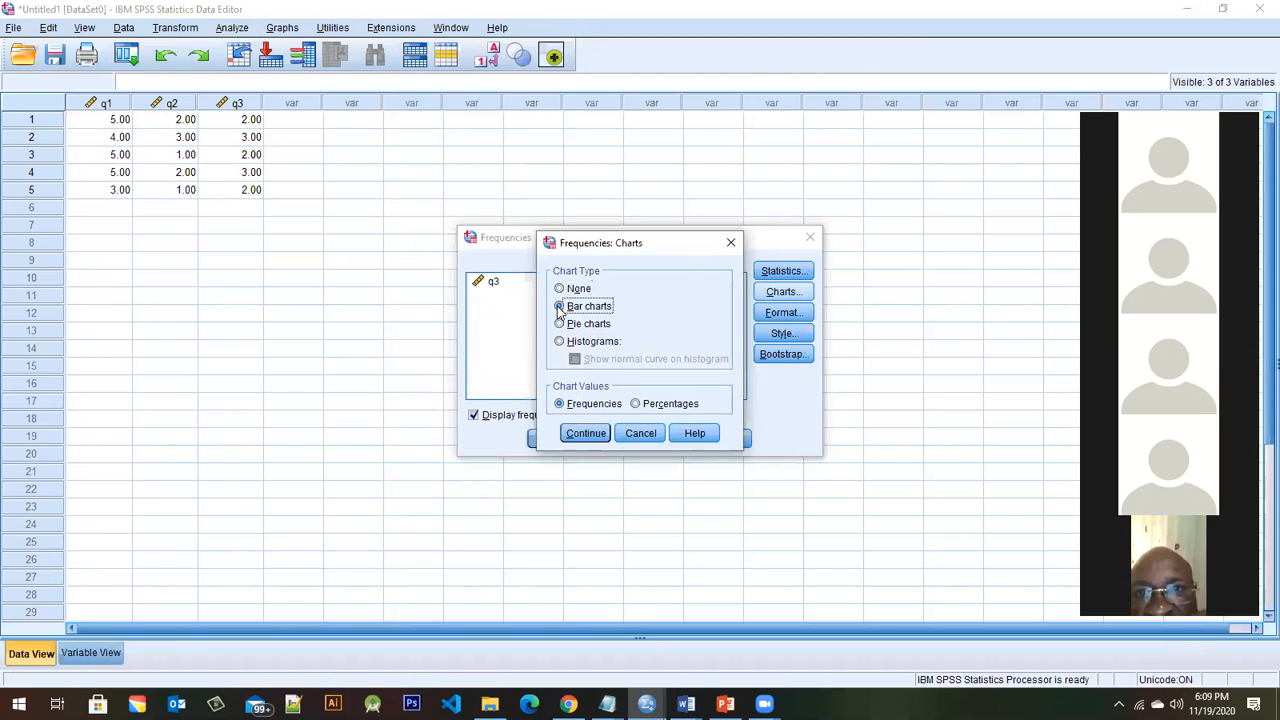
left_click(587, 435)
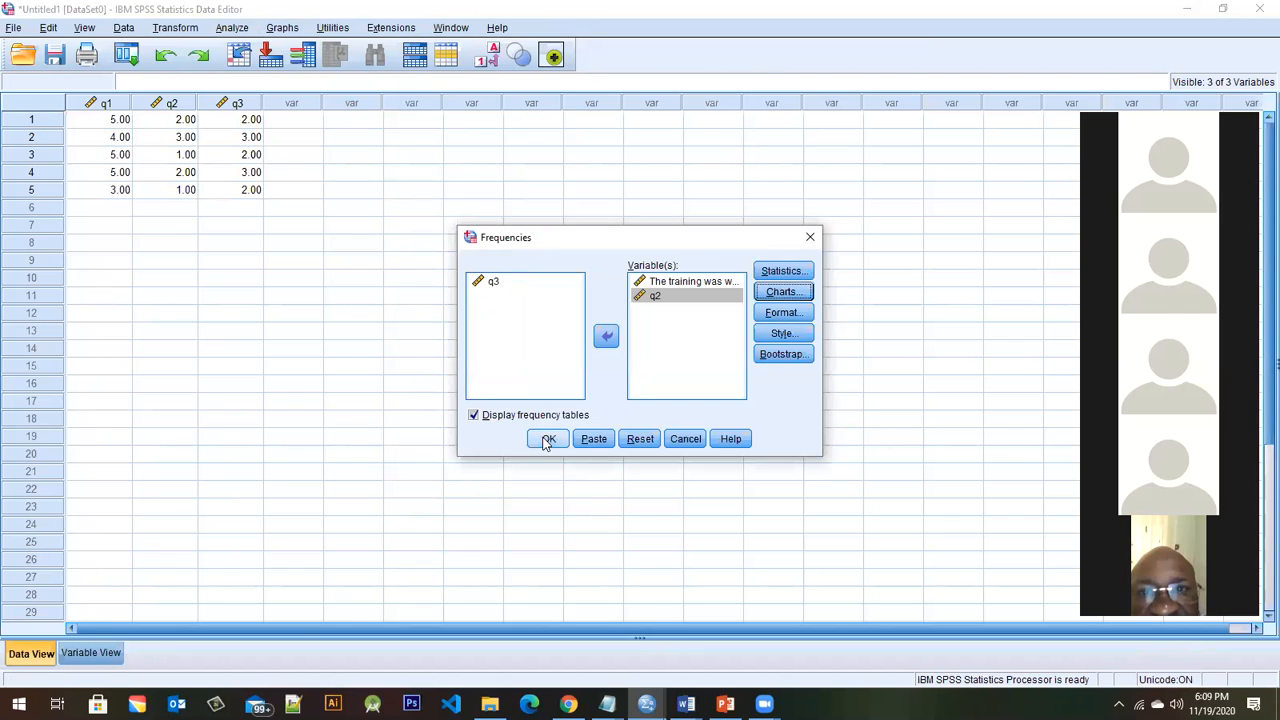
left_click(547, 440)
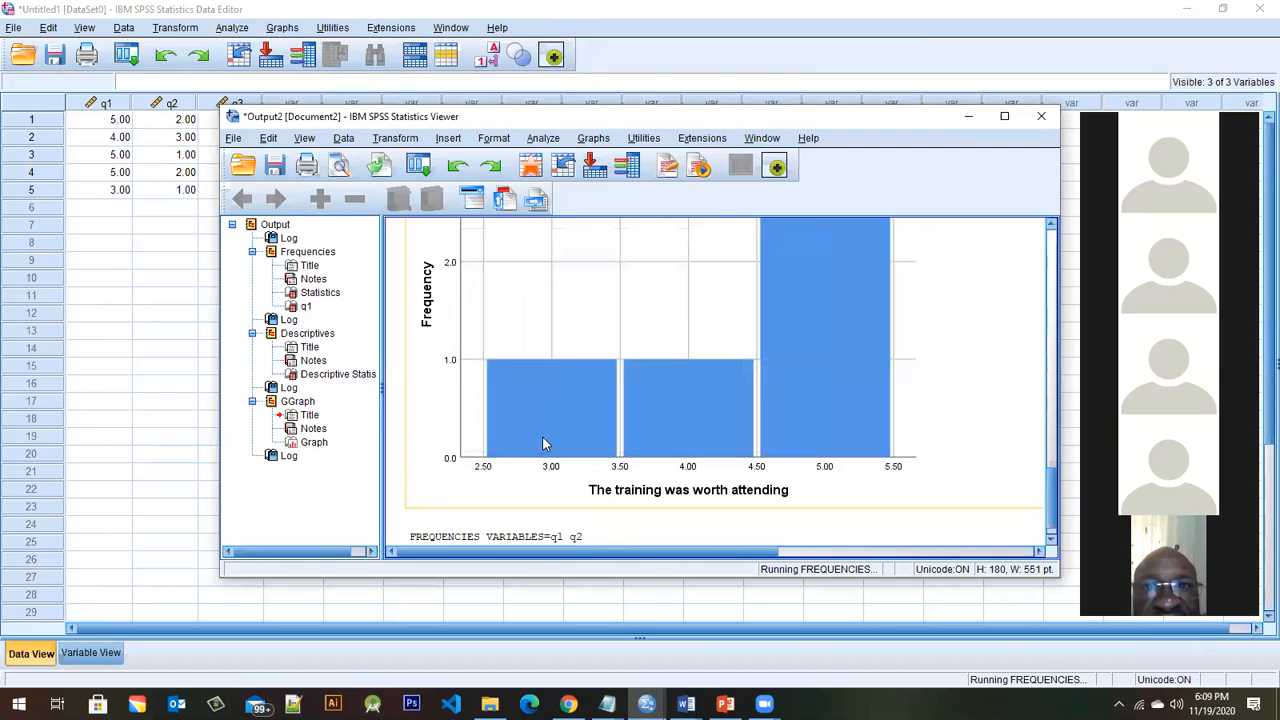
left_click(1005, 118)
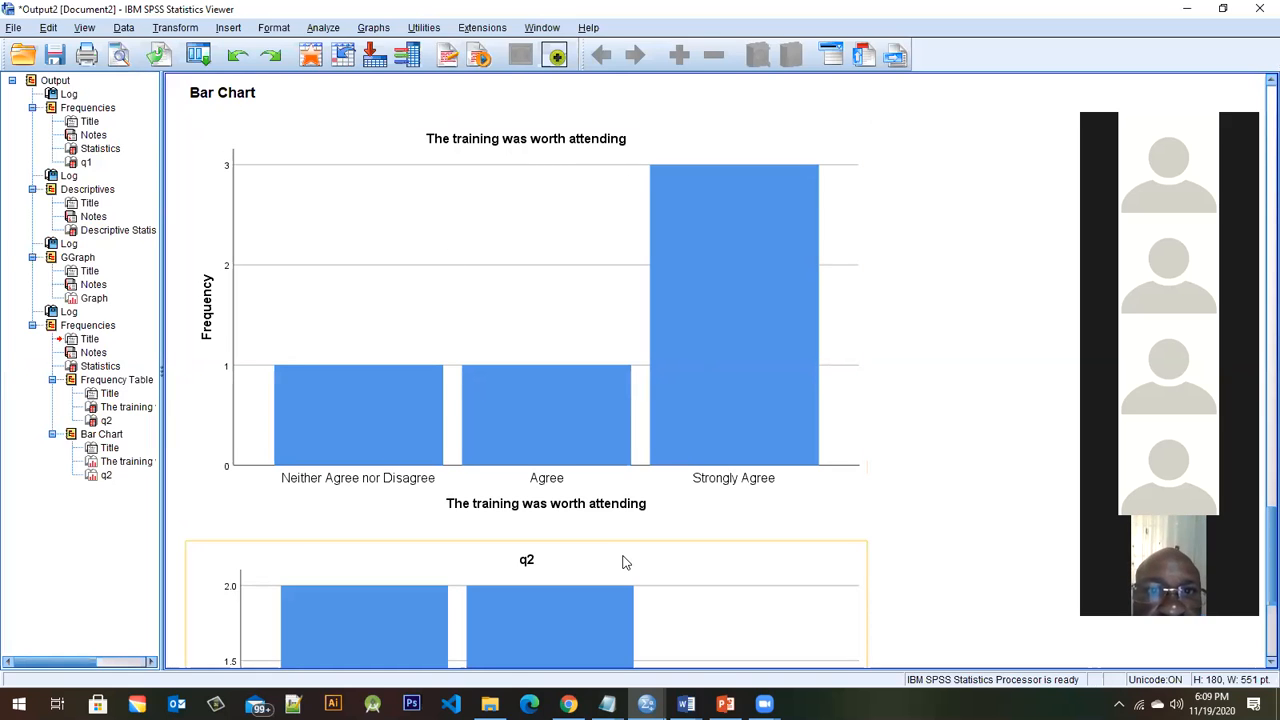
- Examine the bar charts for the training question and q2, and look back over the earlier frequency output
left_click(779, 290)
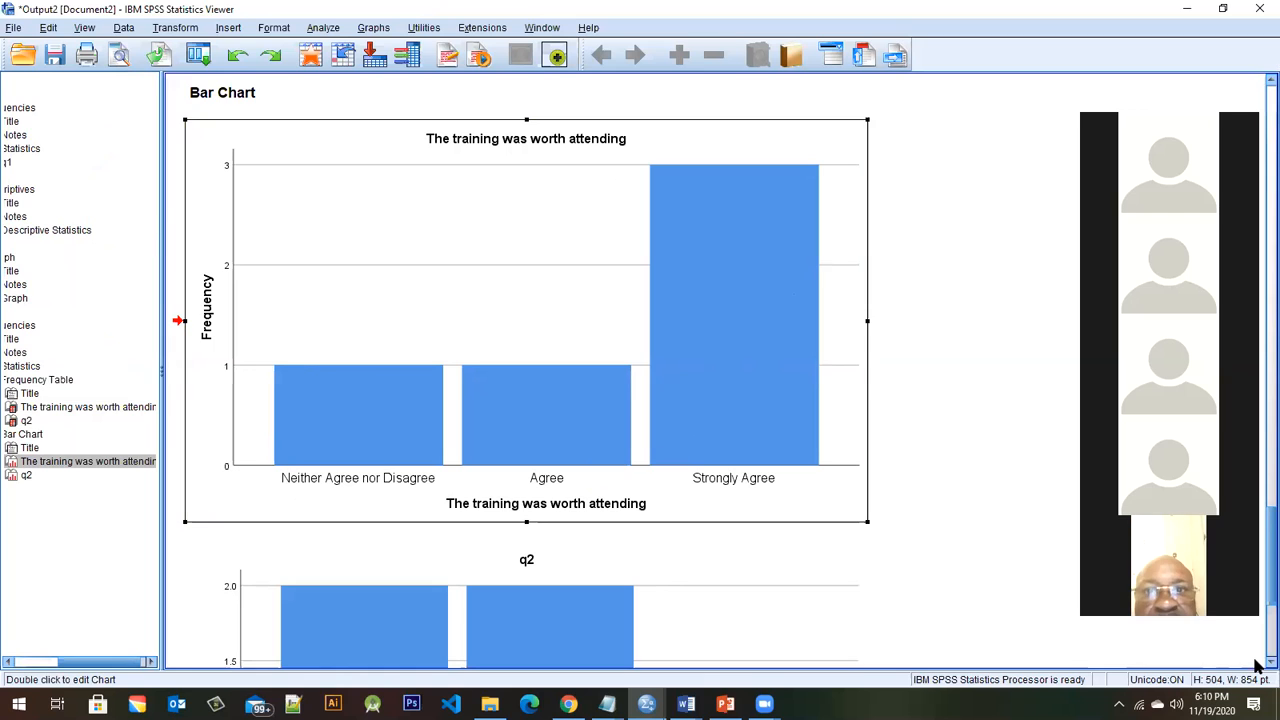
scroll(1257, 668, "down", 2)
scroll(1257, 668, "down", 4)
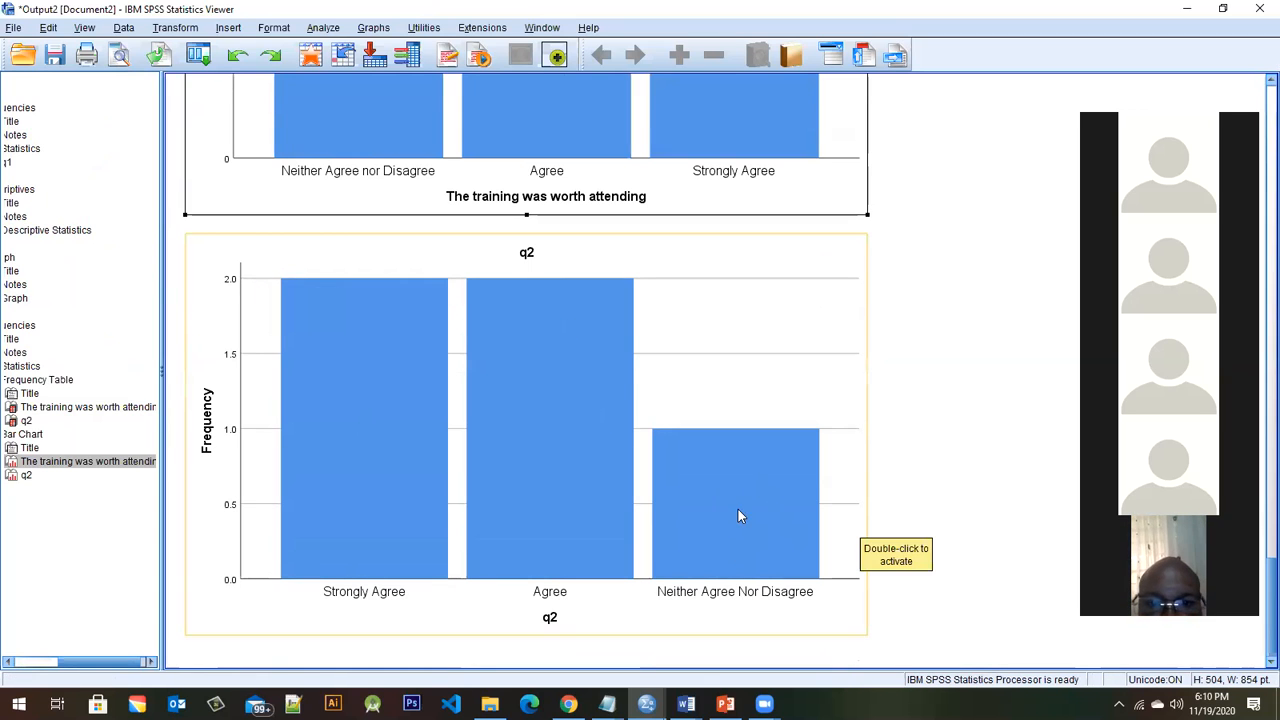
scroll(632, 495, "up", 15)
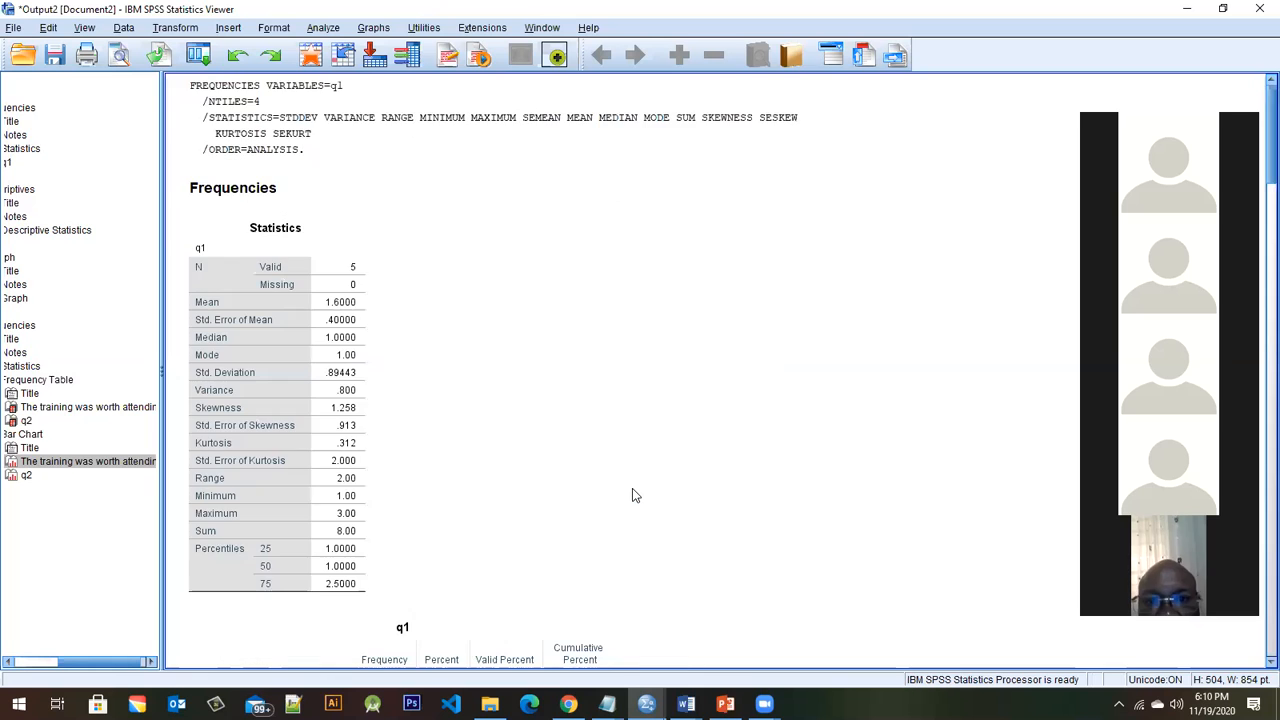
scroll(632, 495, "down", 15)
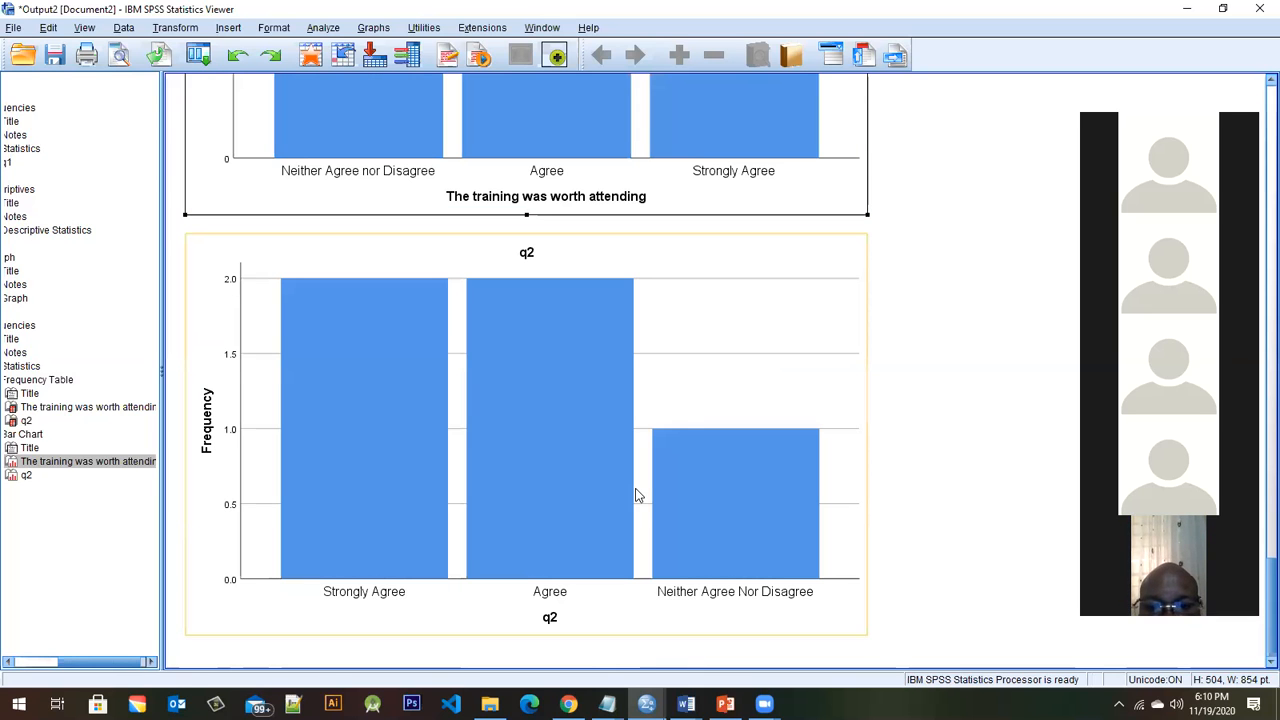
- Rerun the frequencies analysis for the training question and q2 with pie charts, and maximize the output viewer
left_click(1188, 10)
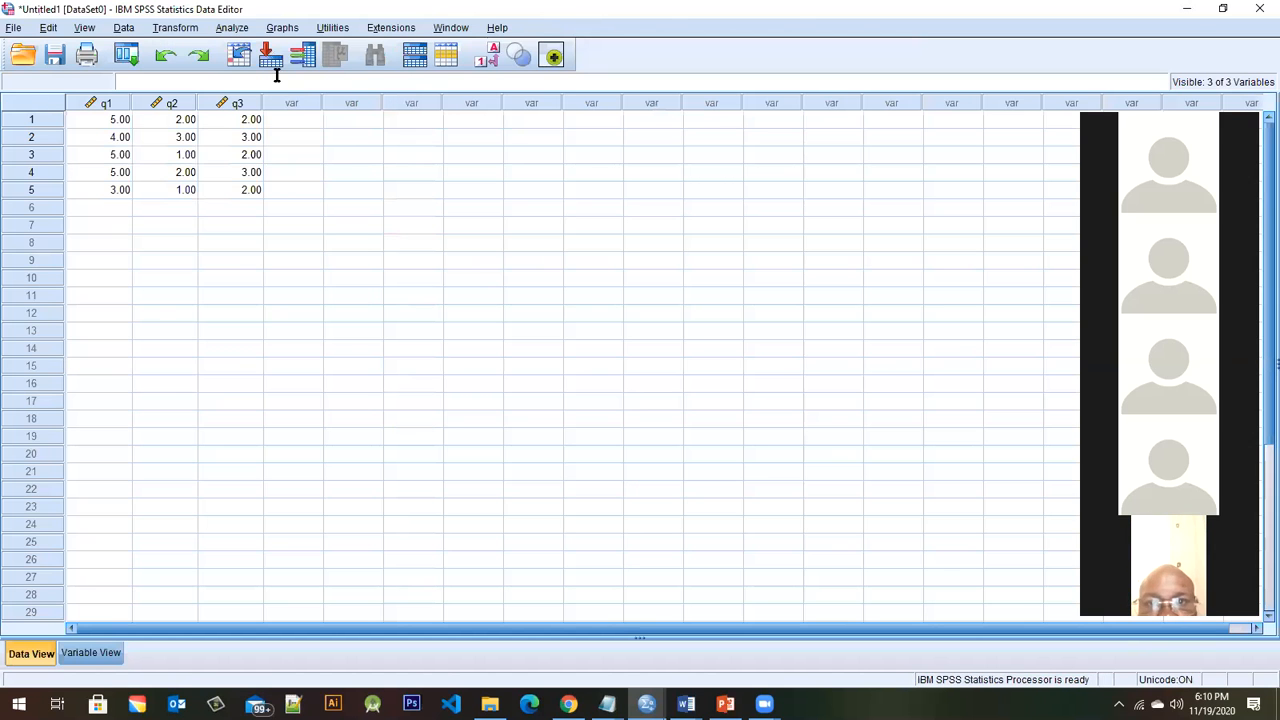
left_click(231, 27)
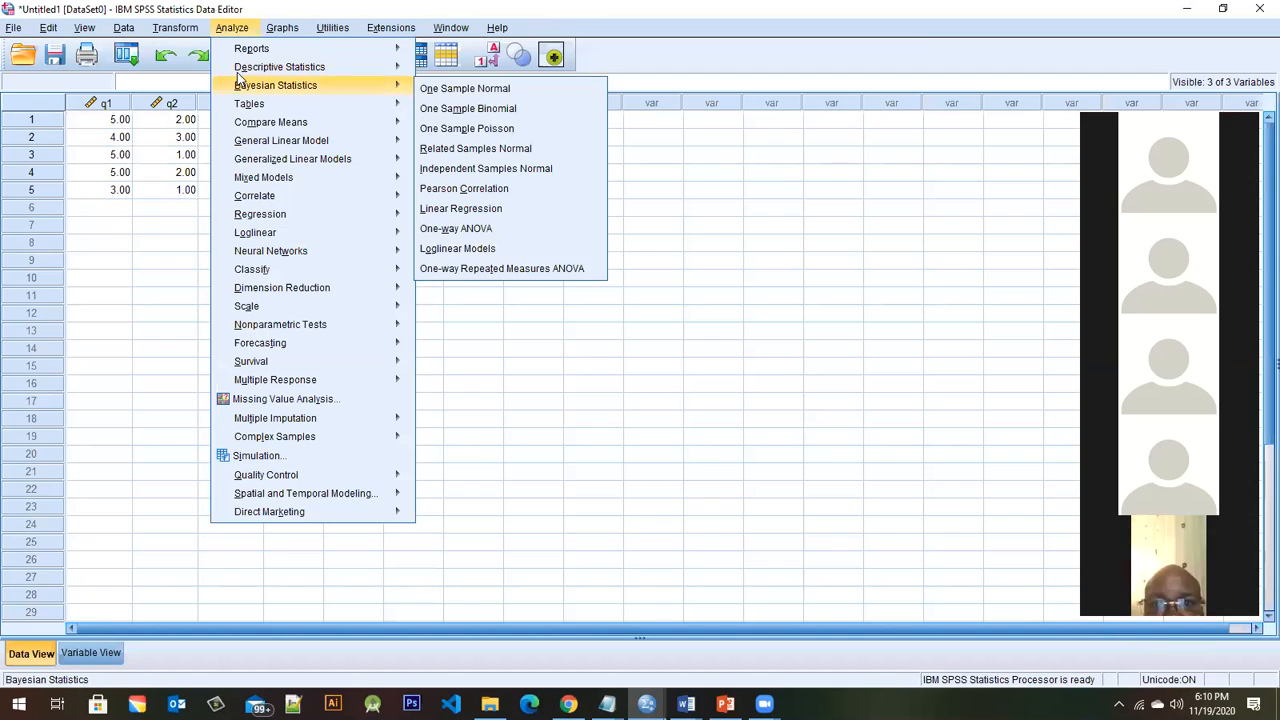
mouse_move(240, 68)
left_click(460, 71)
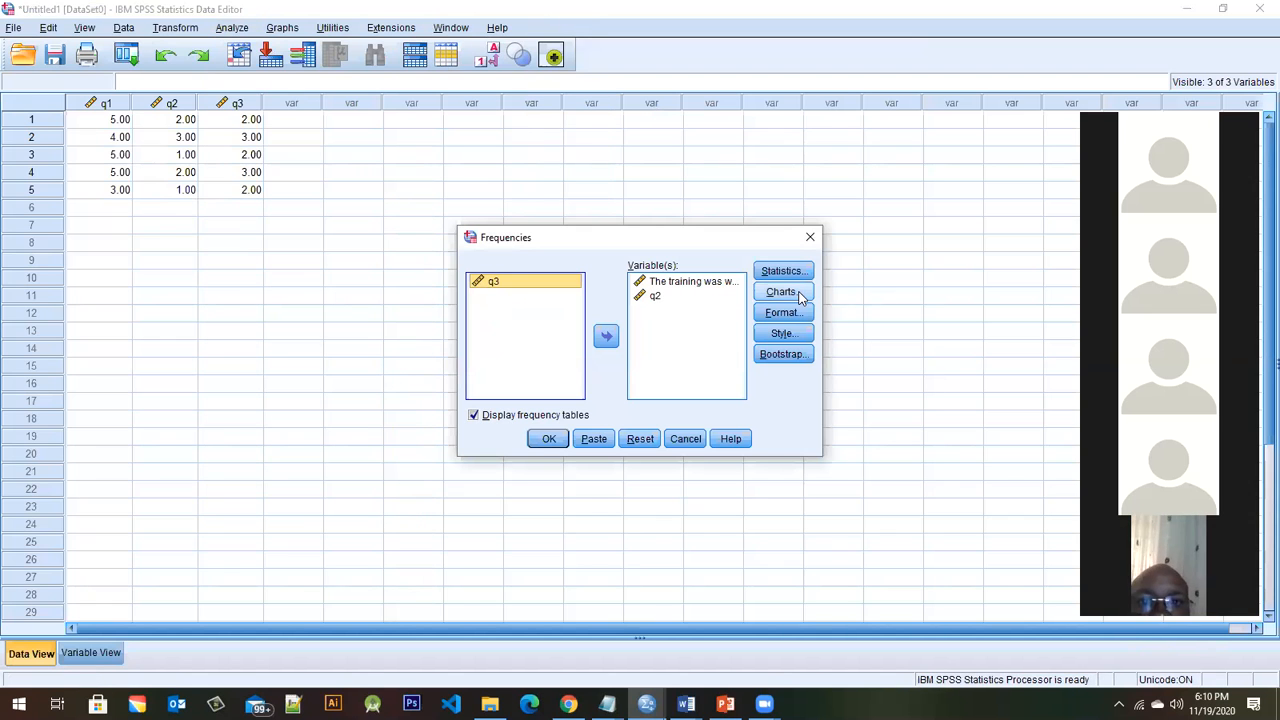
left_click(783, 292)
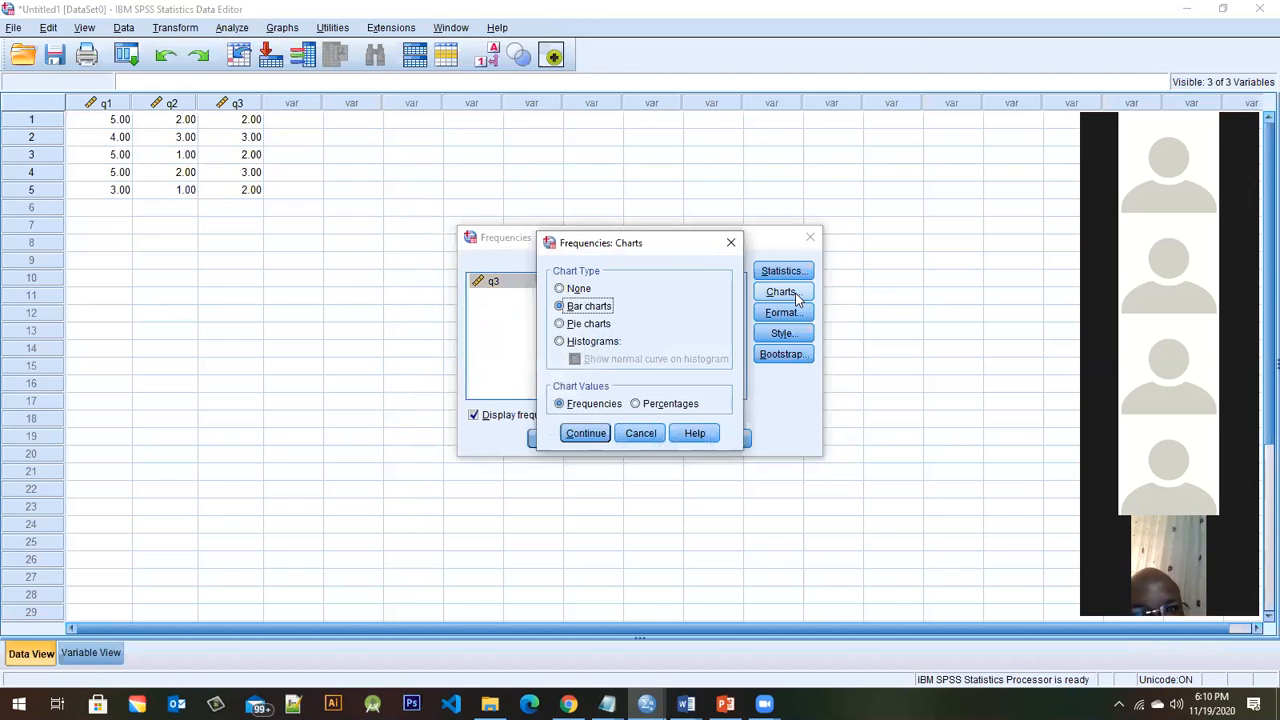
left_click(589, 327)
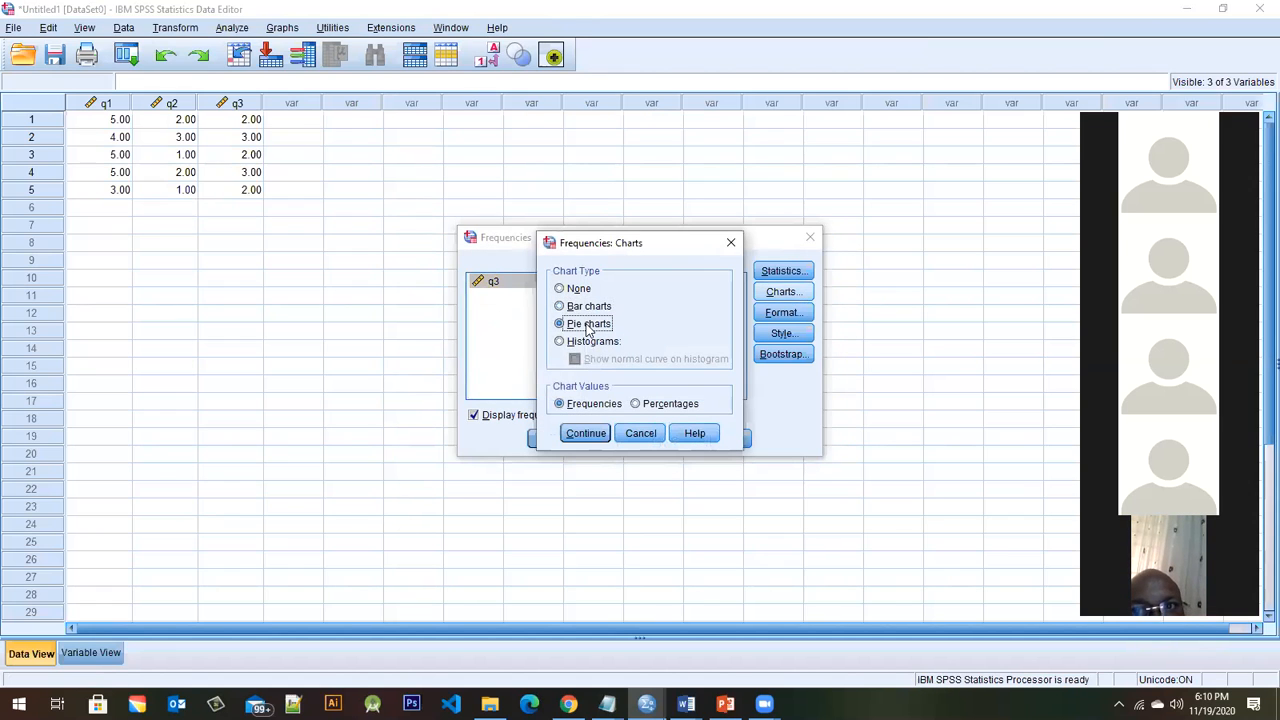
left_click(568, 440)
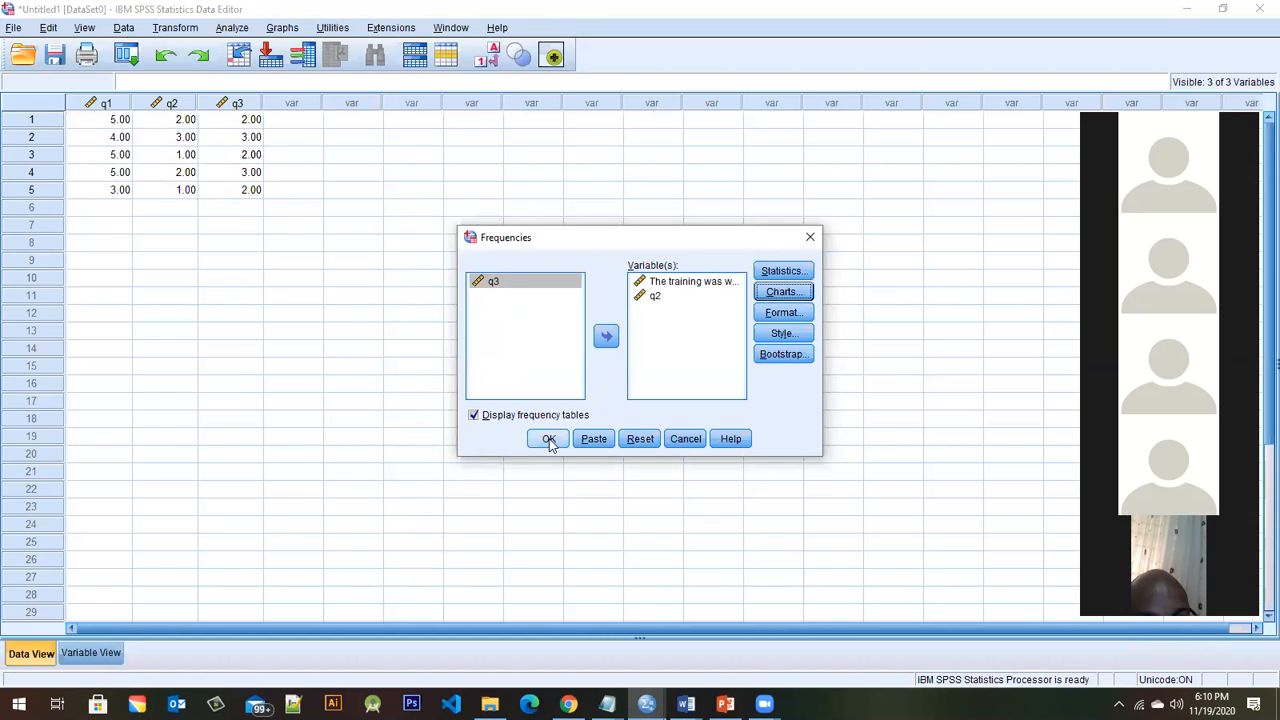
left_click(548, 439)
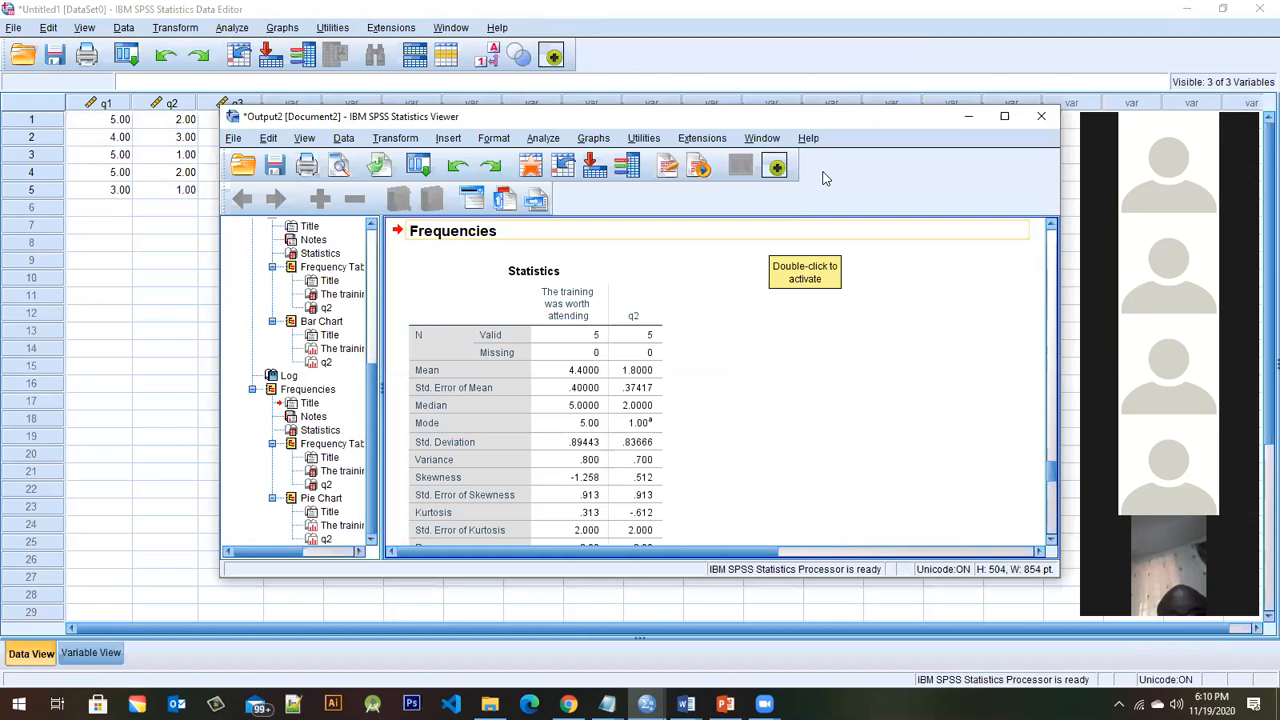
left_click(1002, 118)
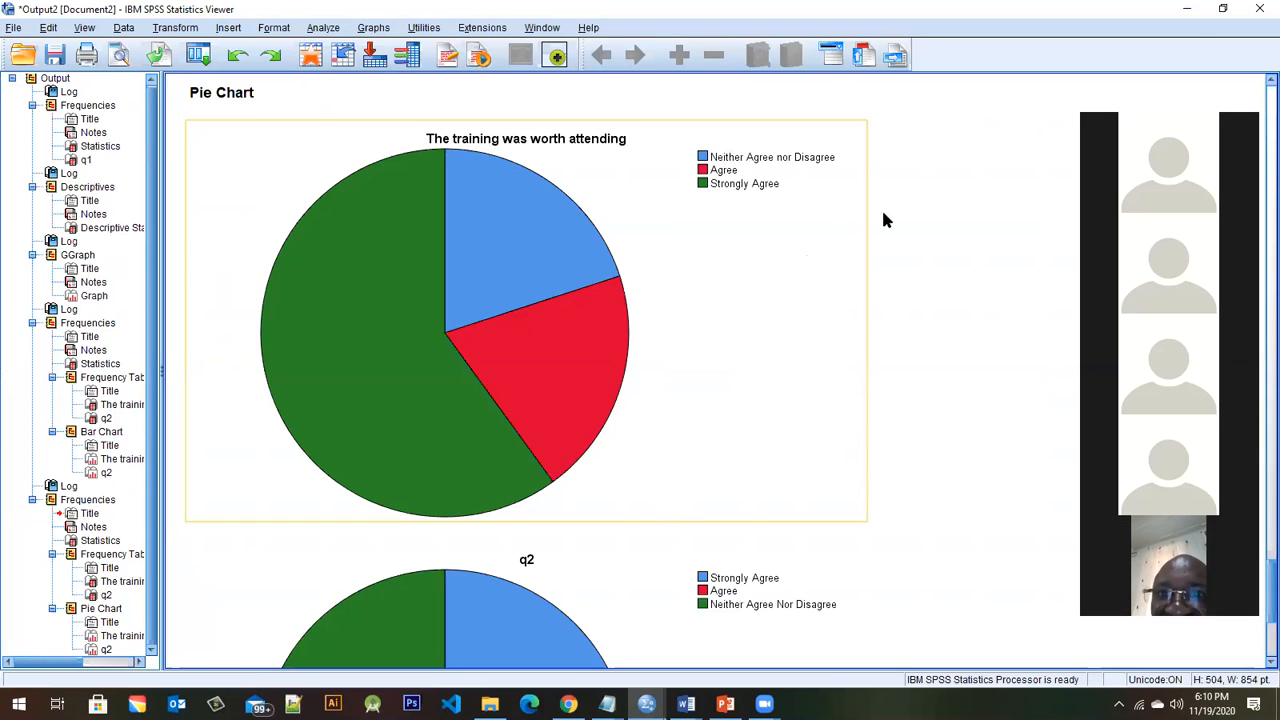
- Copy the q2 pie chart into the Word document below the q1 frequency table, and return to the SPSS output viewer
scroll(517, 262, "down", 3)
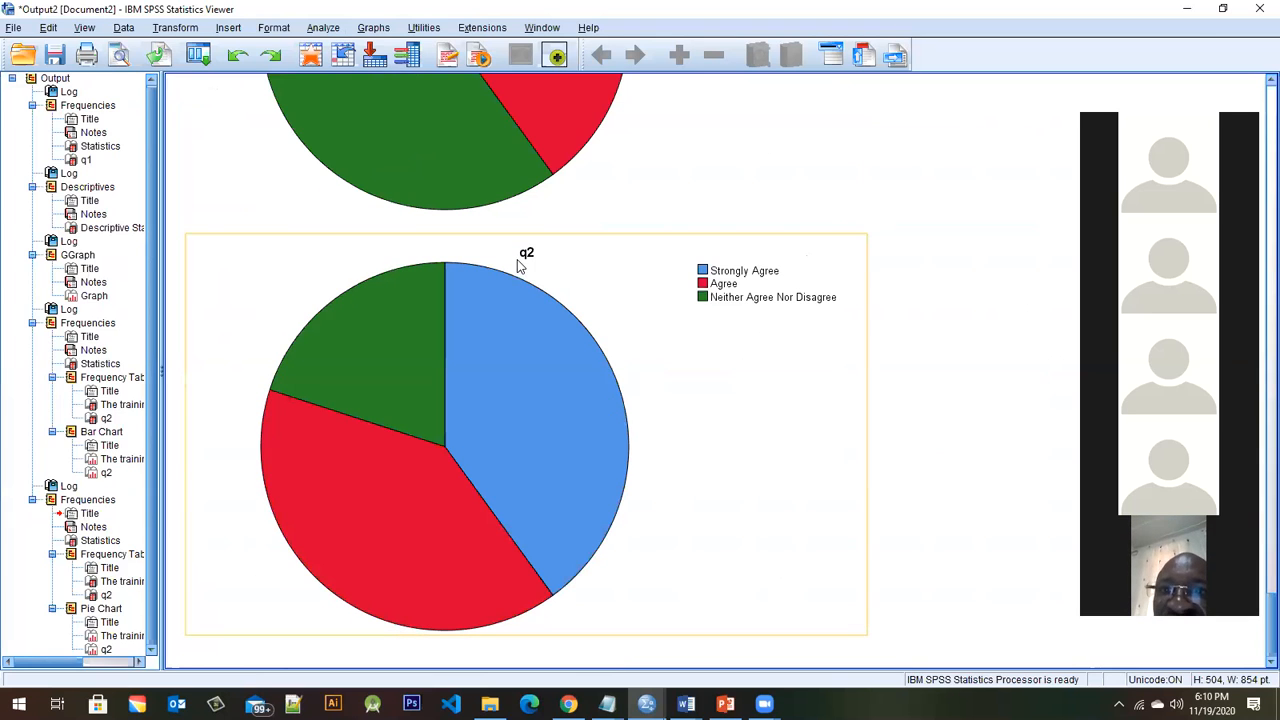
right_click(440, 355)
left_click(455, 379)
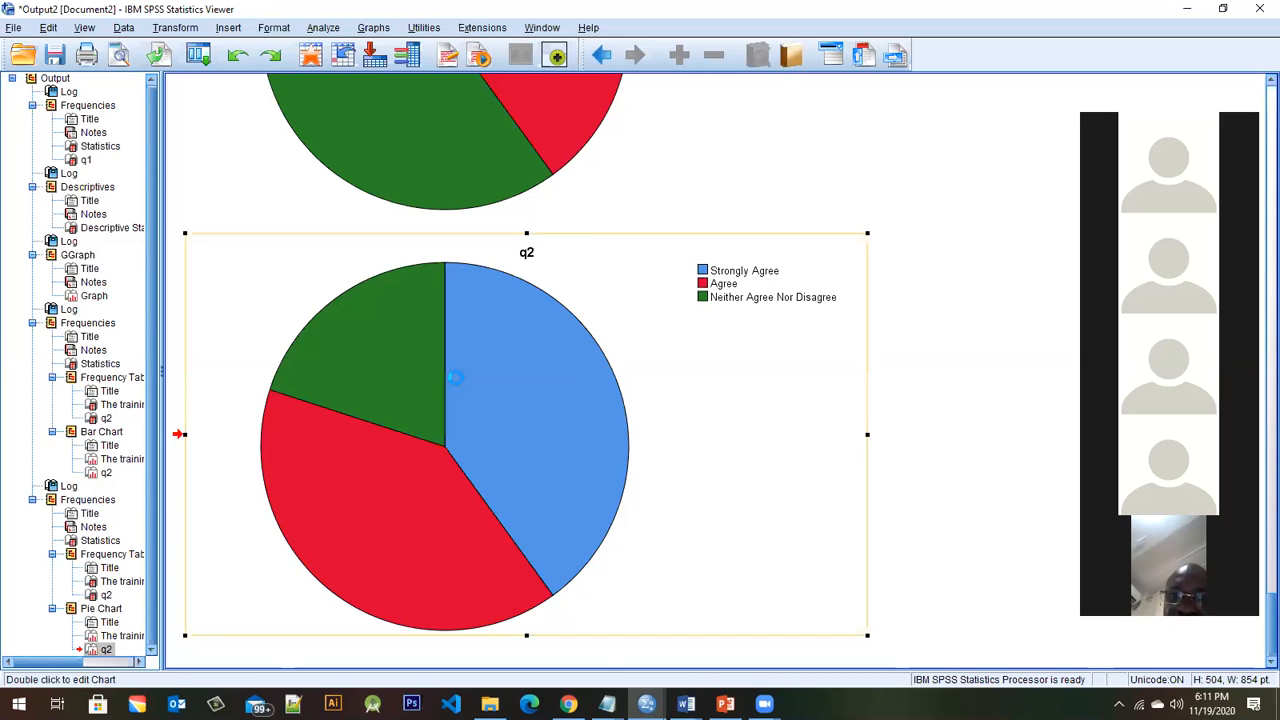
left_click(686, 704)
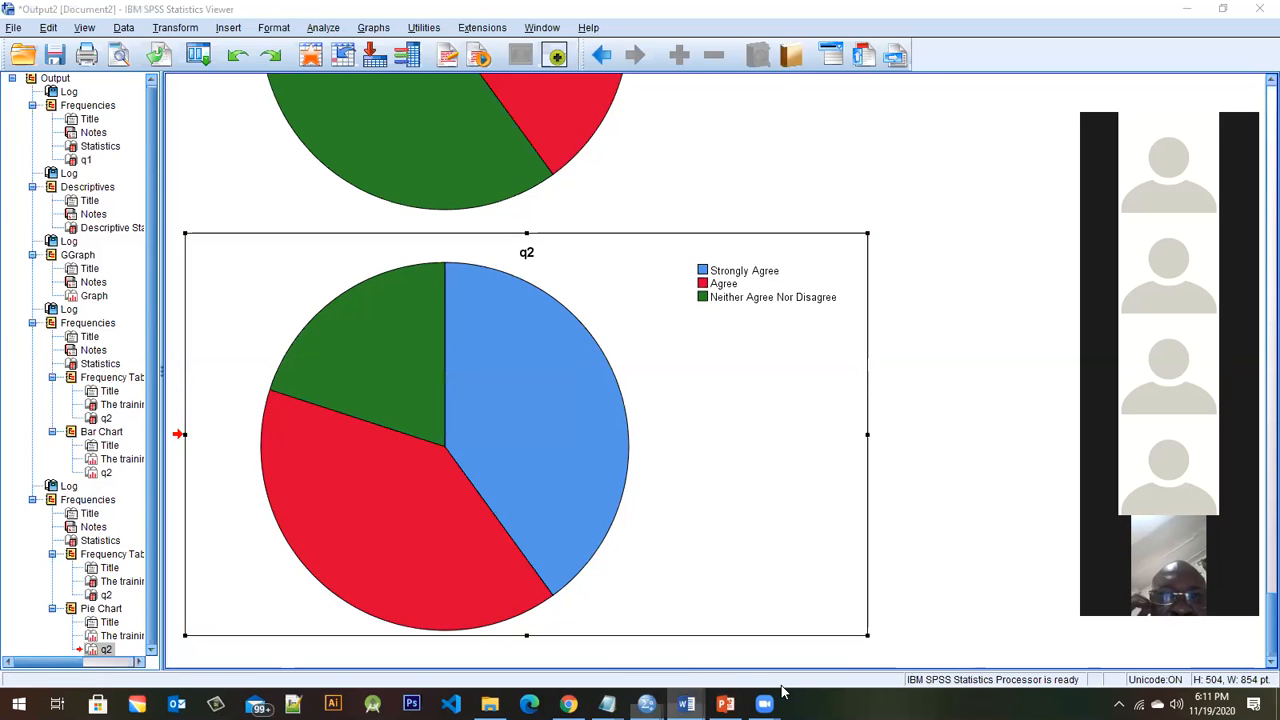
left_click(794, 661)
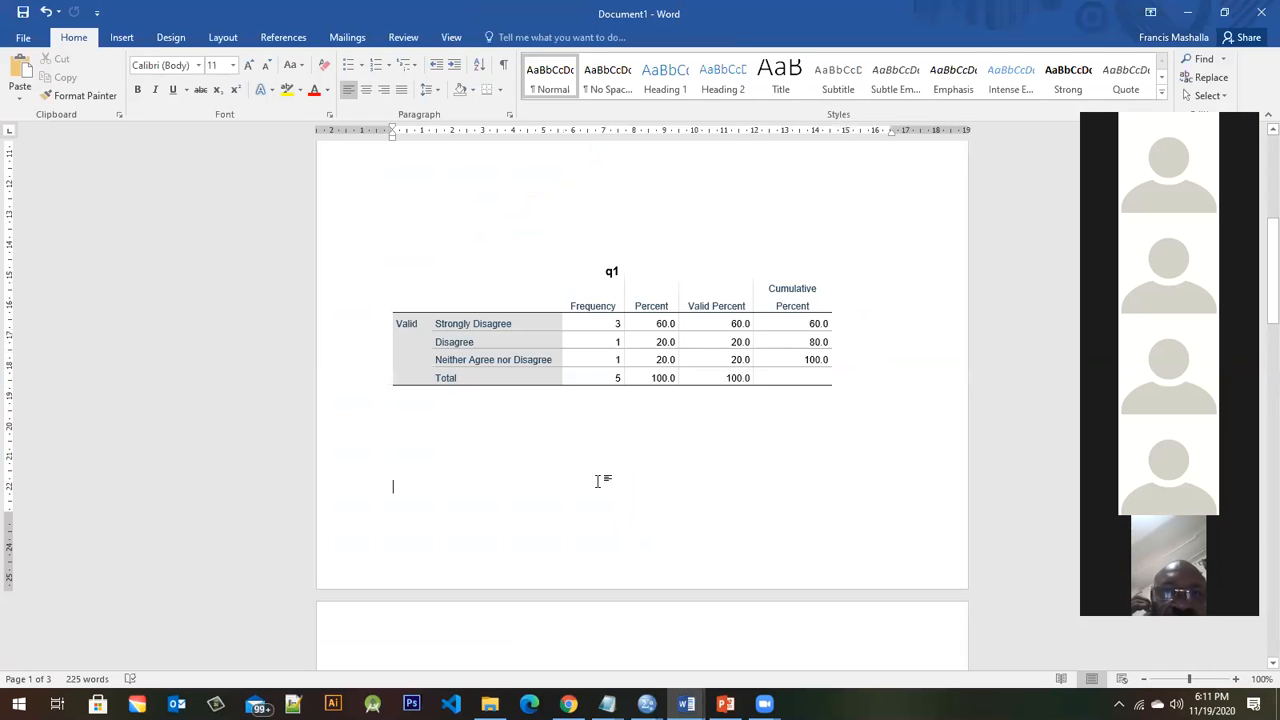
key("ctrl+v")
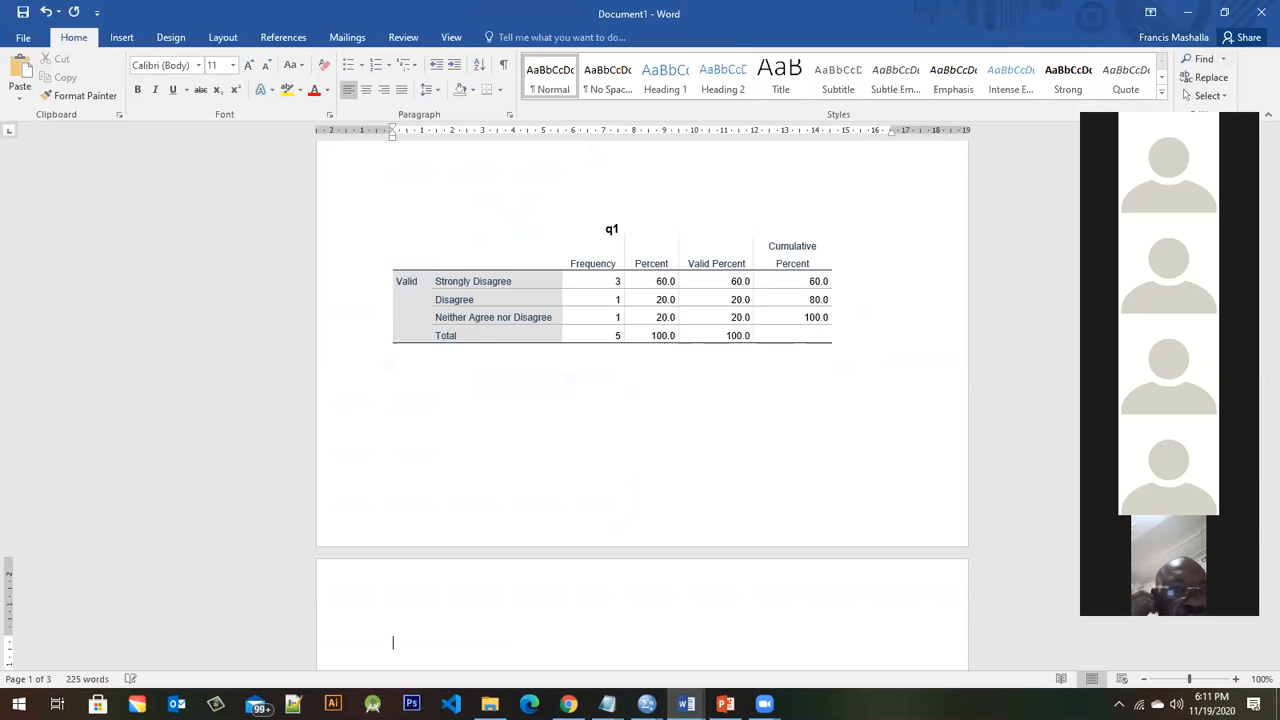
scroll(598, 484, "down", 3)
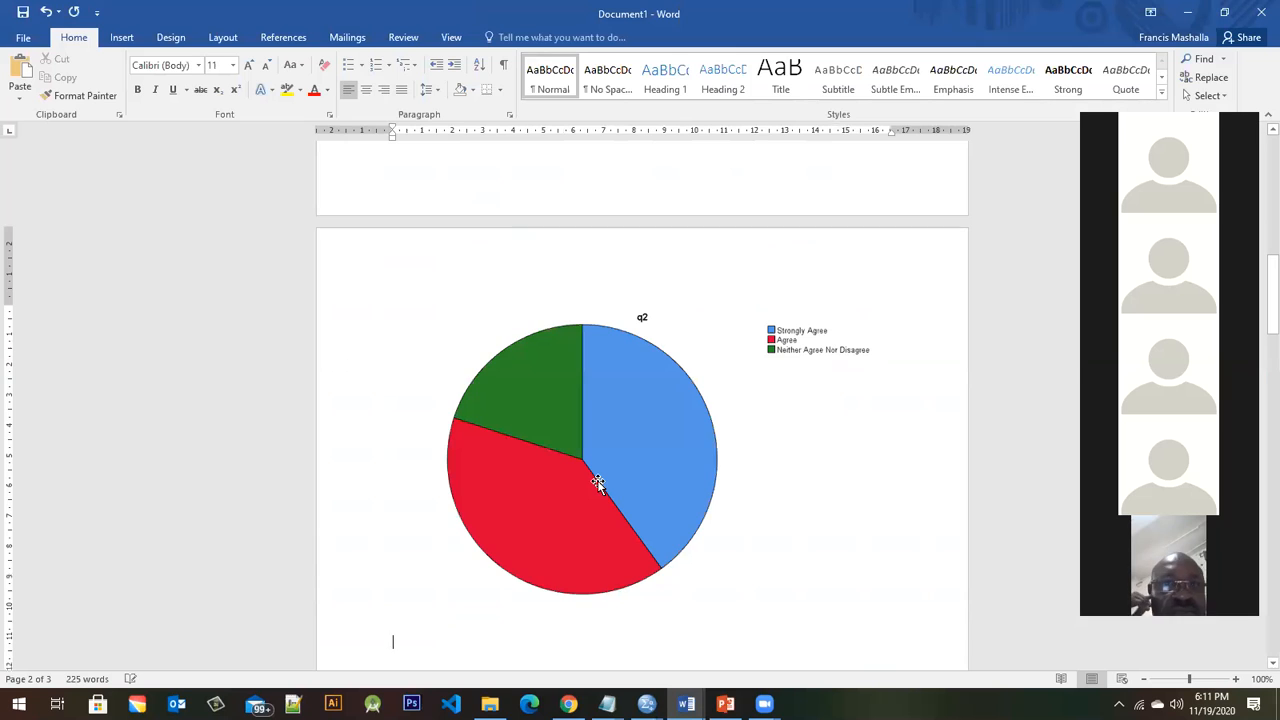
left_click(620, 479)
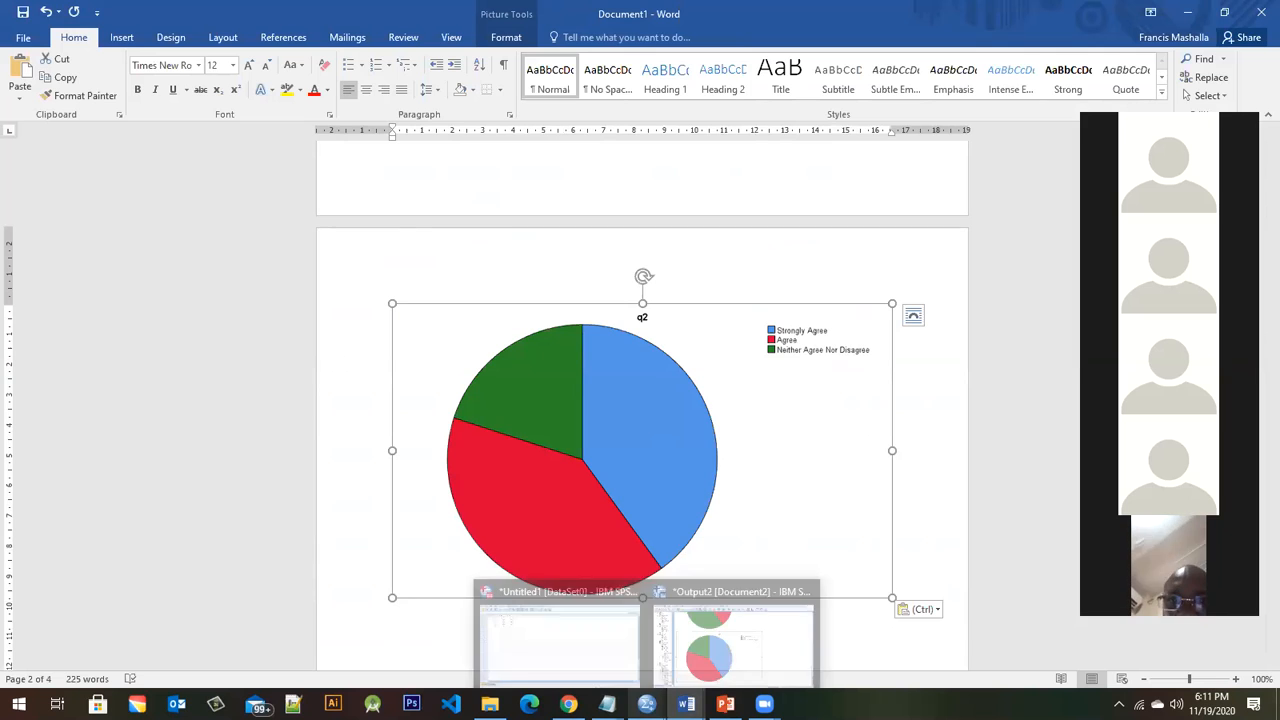
mouse_move(650, 704)
left_click(757, 674)
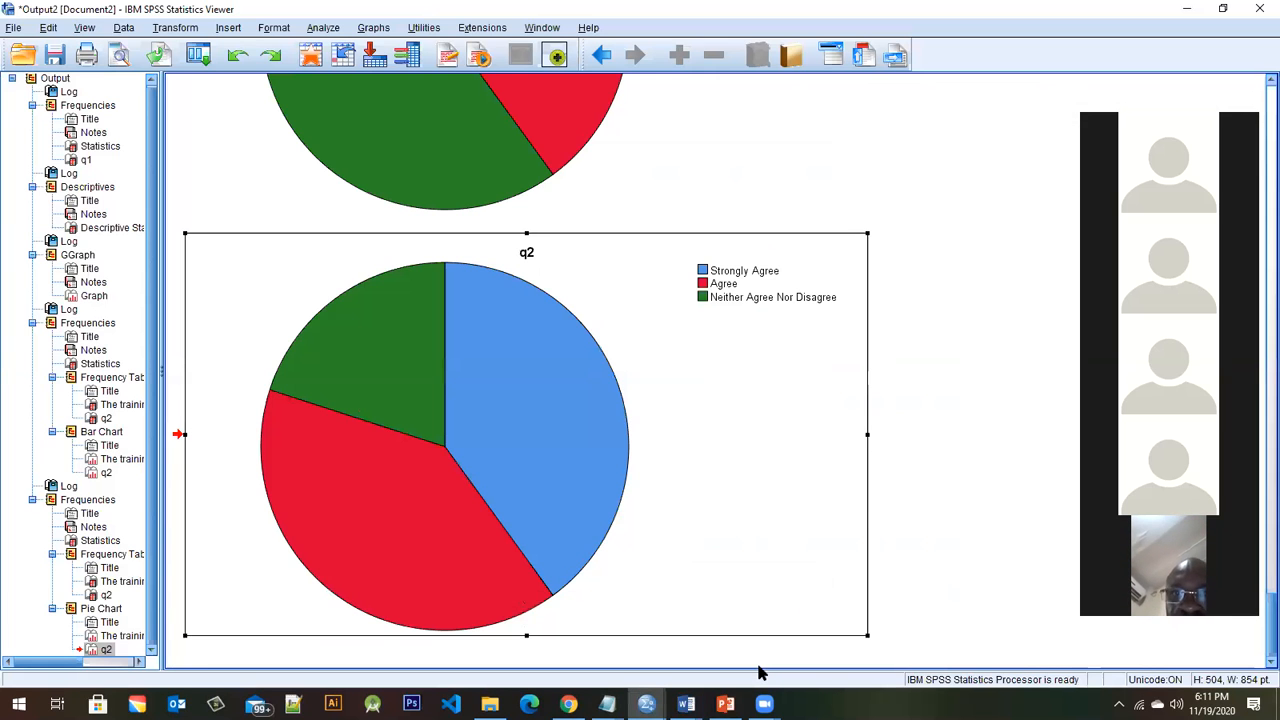
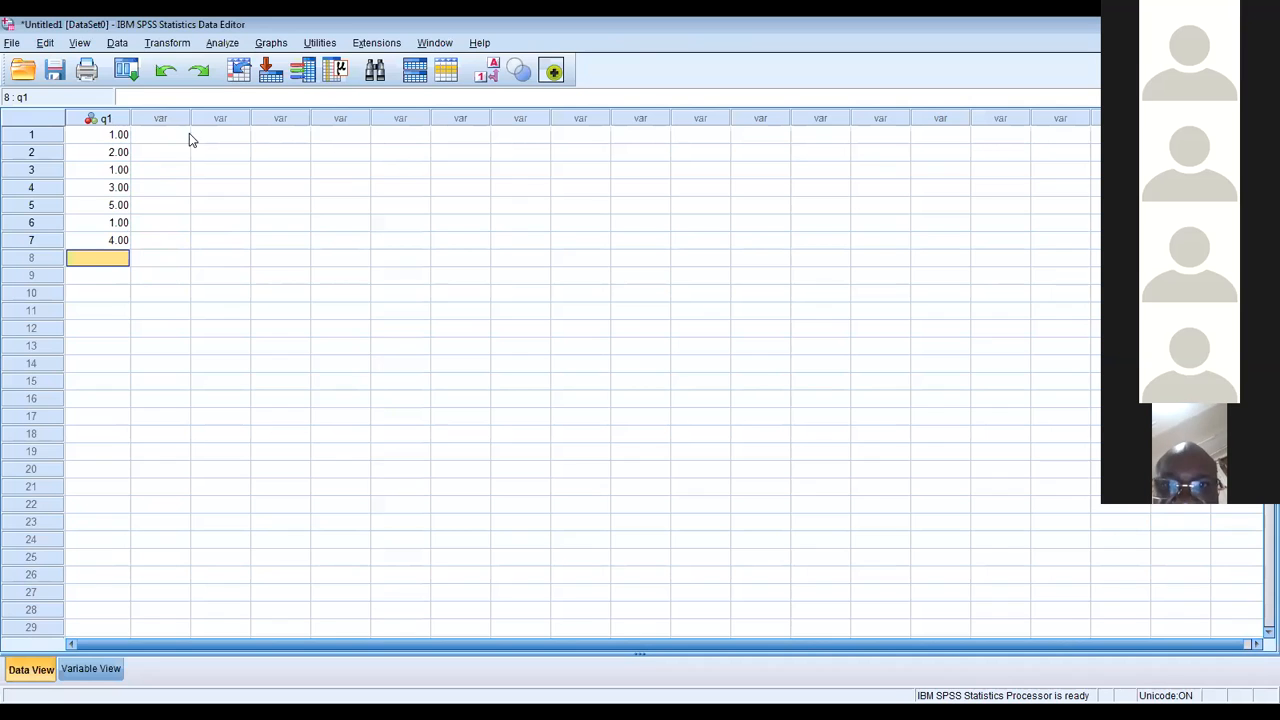
- Start a Frequencies analysis on q1 and set its charts to Bar charts with Percentages as chart values
left_click(230, 45)
mouse_move(280, 86)
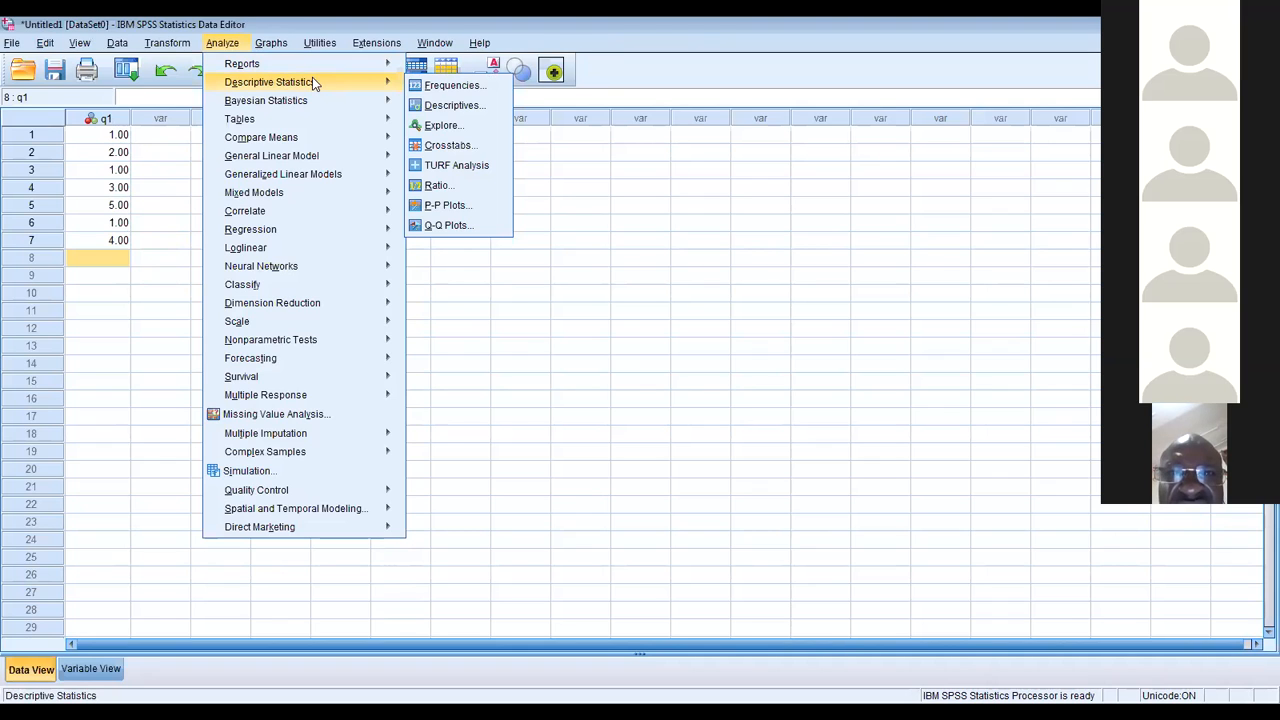
left_click(450, 87)
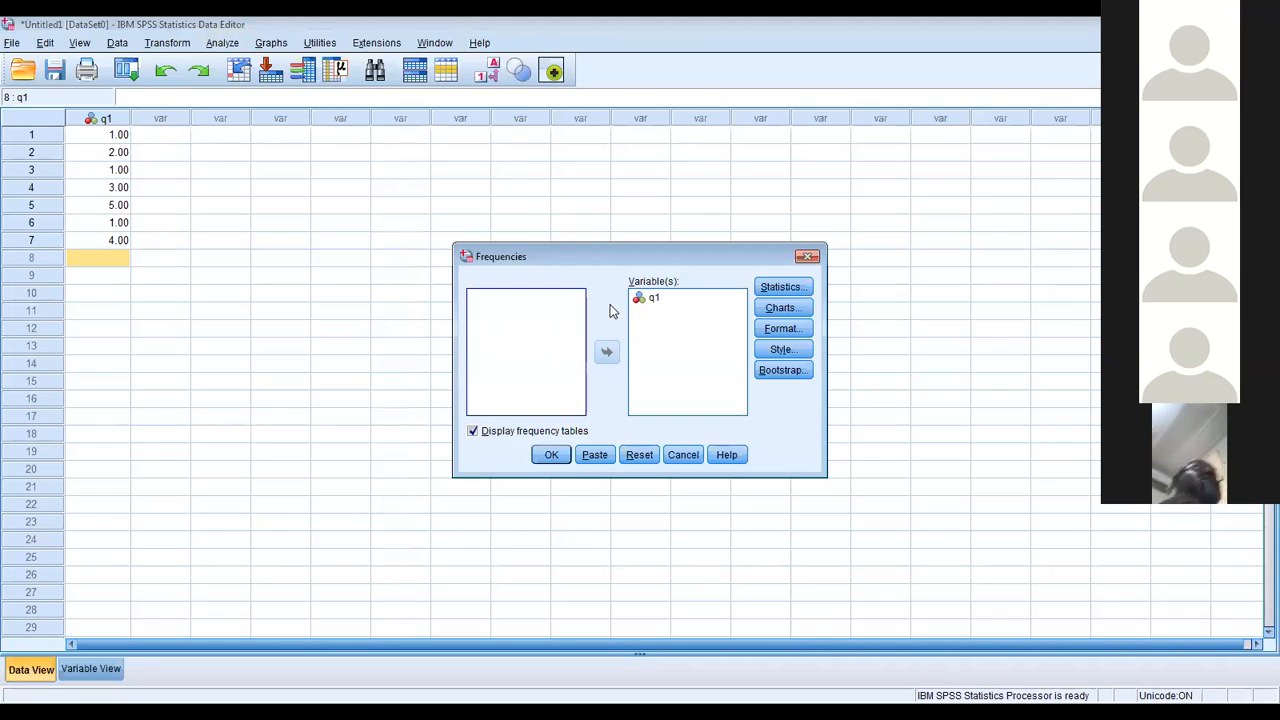
left_click(779, 309)
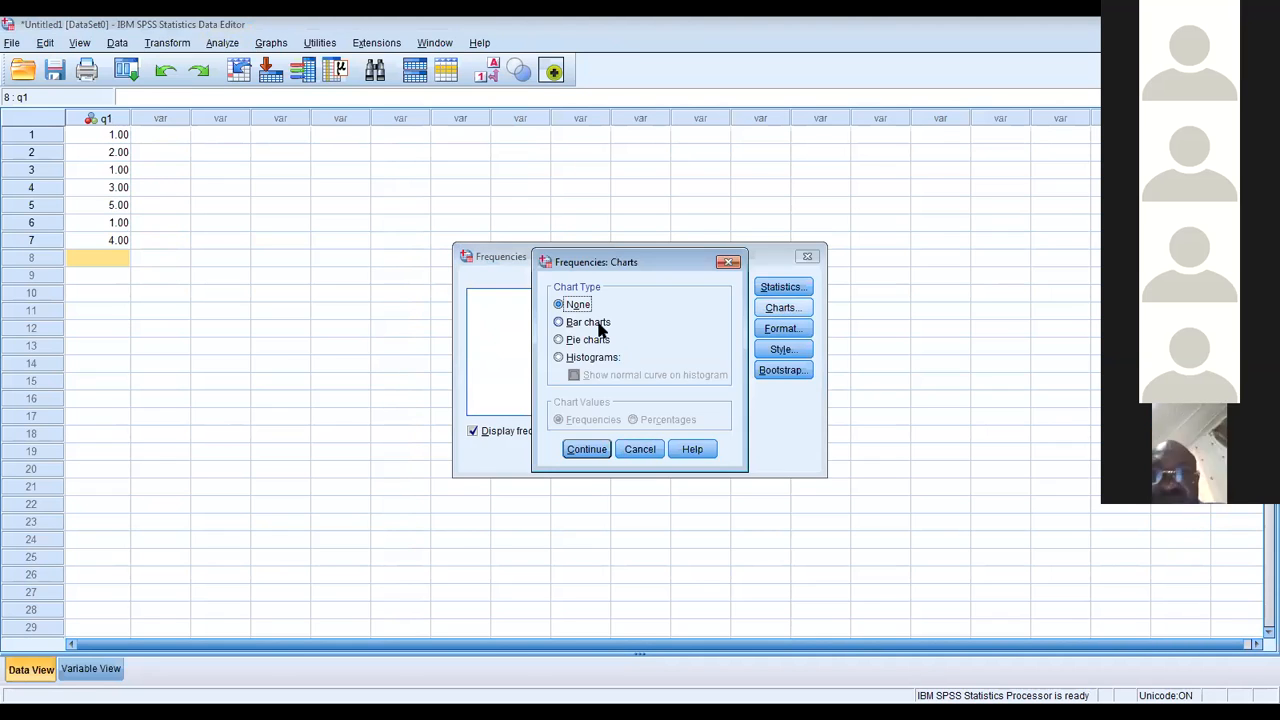
left_click(560, 323)
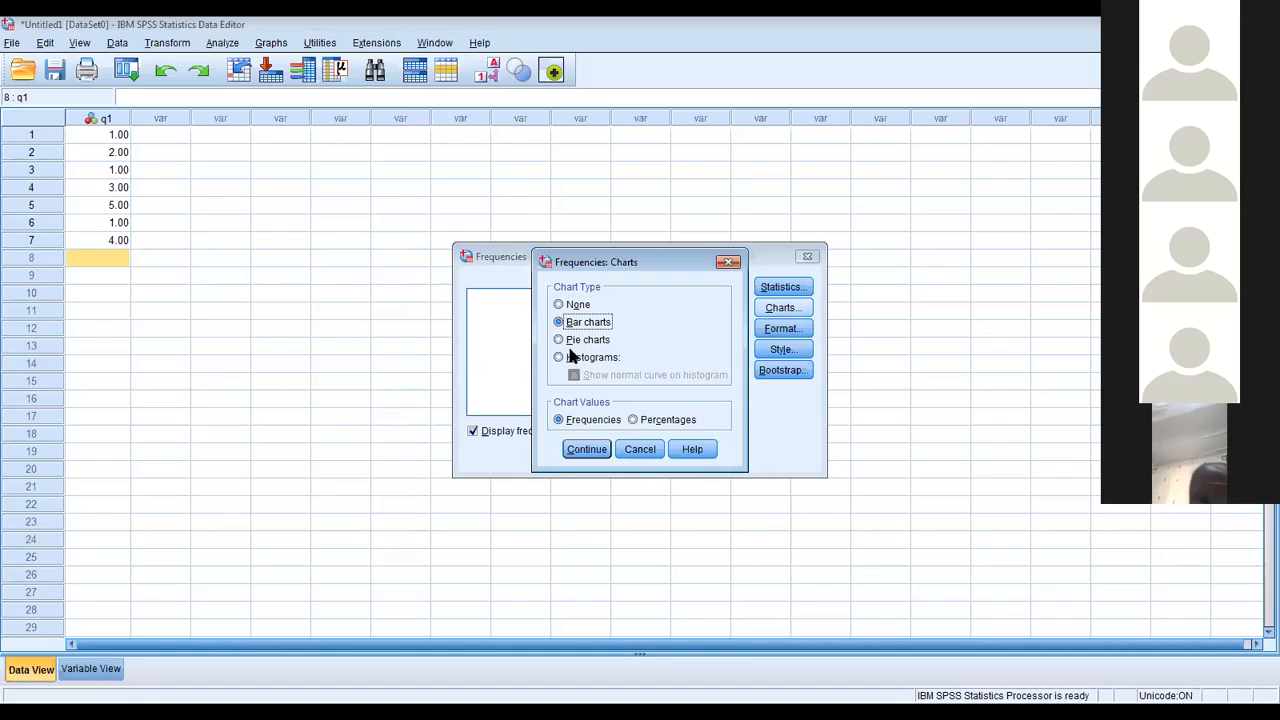
left_click(634, 420)
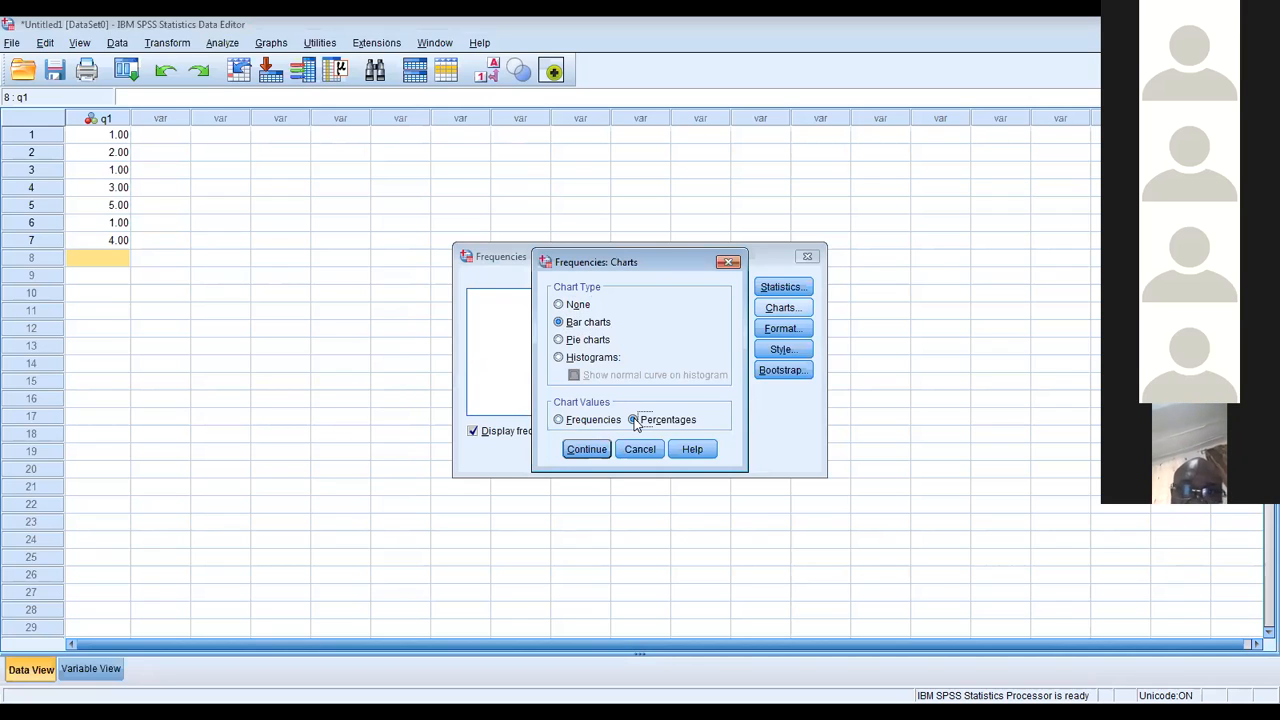
left_click(594, 452)
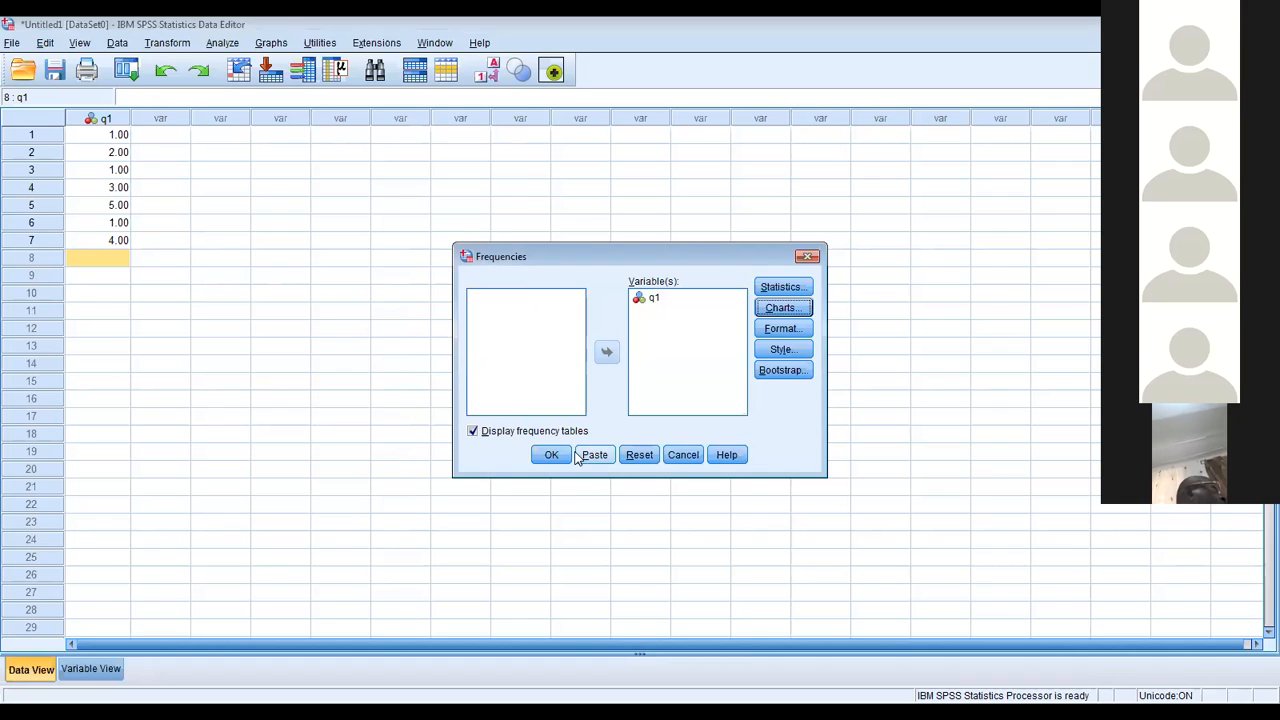
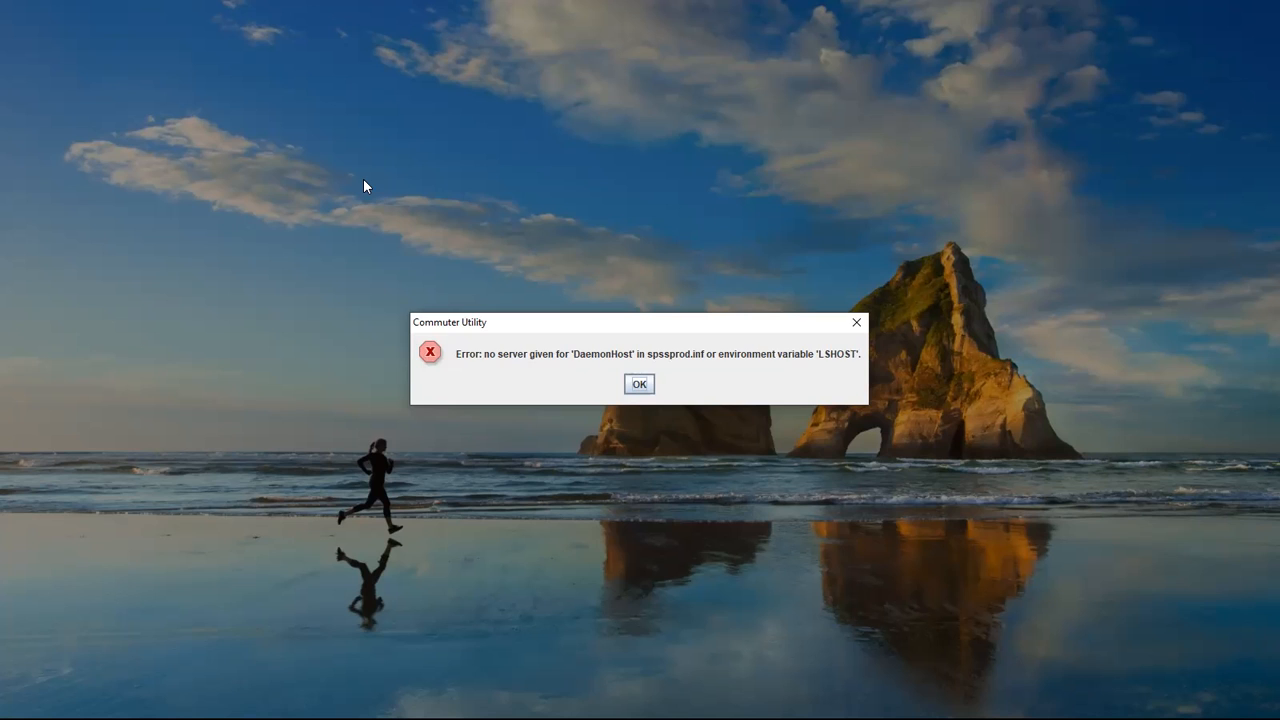
- Dismiss the Commuter Utility error, and open the License folder of the downloaded SPSS package in File Explorer
left_click(640, 381)
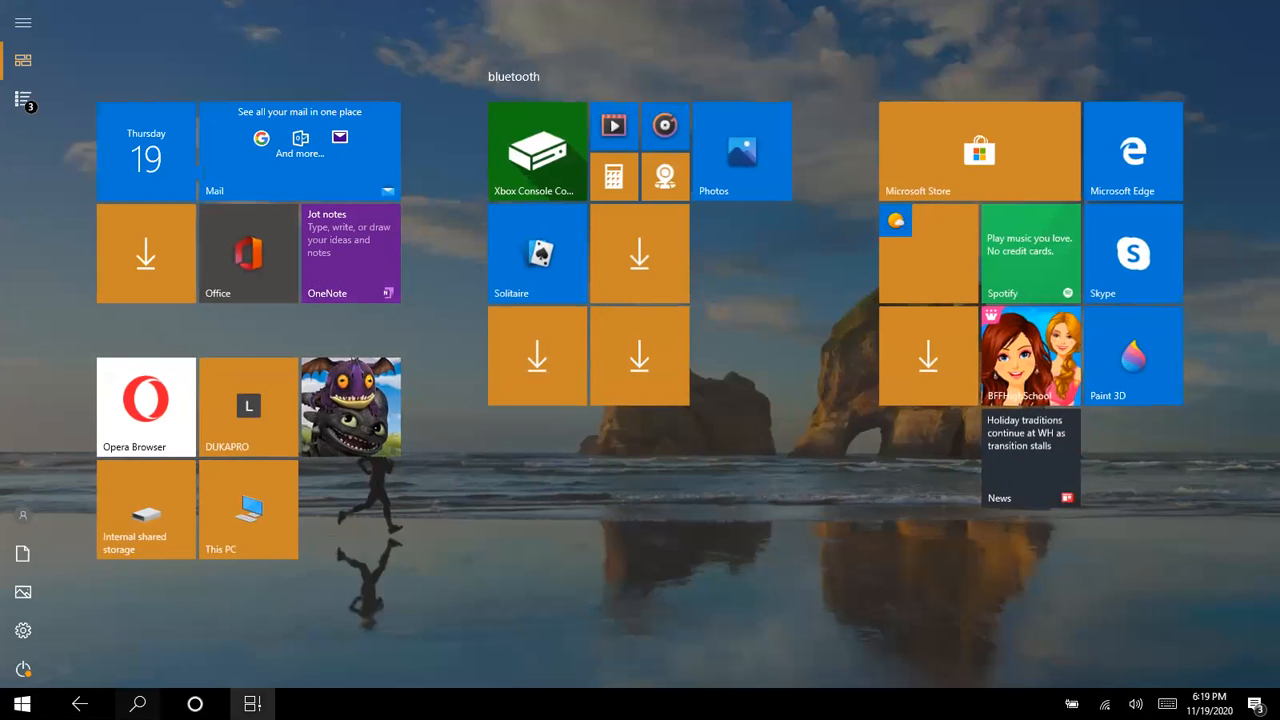
left_click(252, 704)
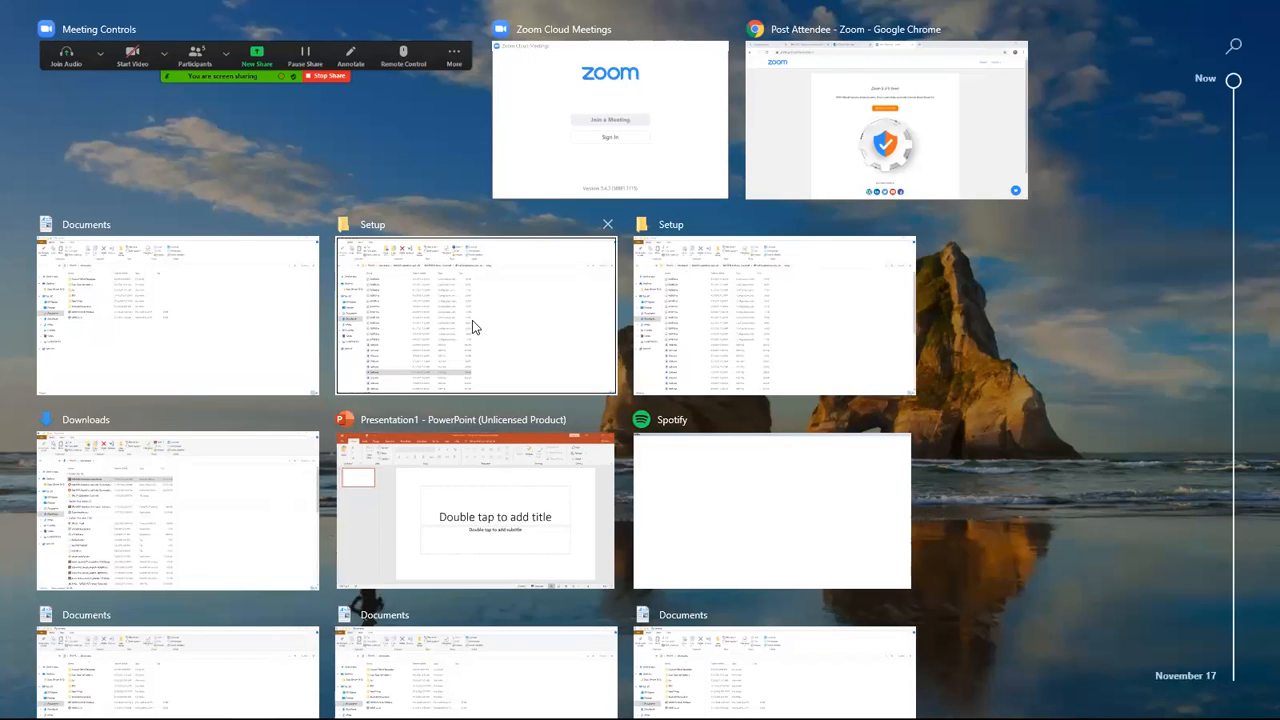
left_click(440, 268)
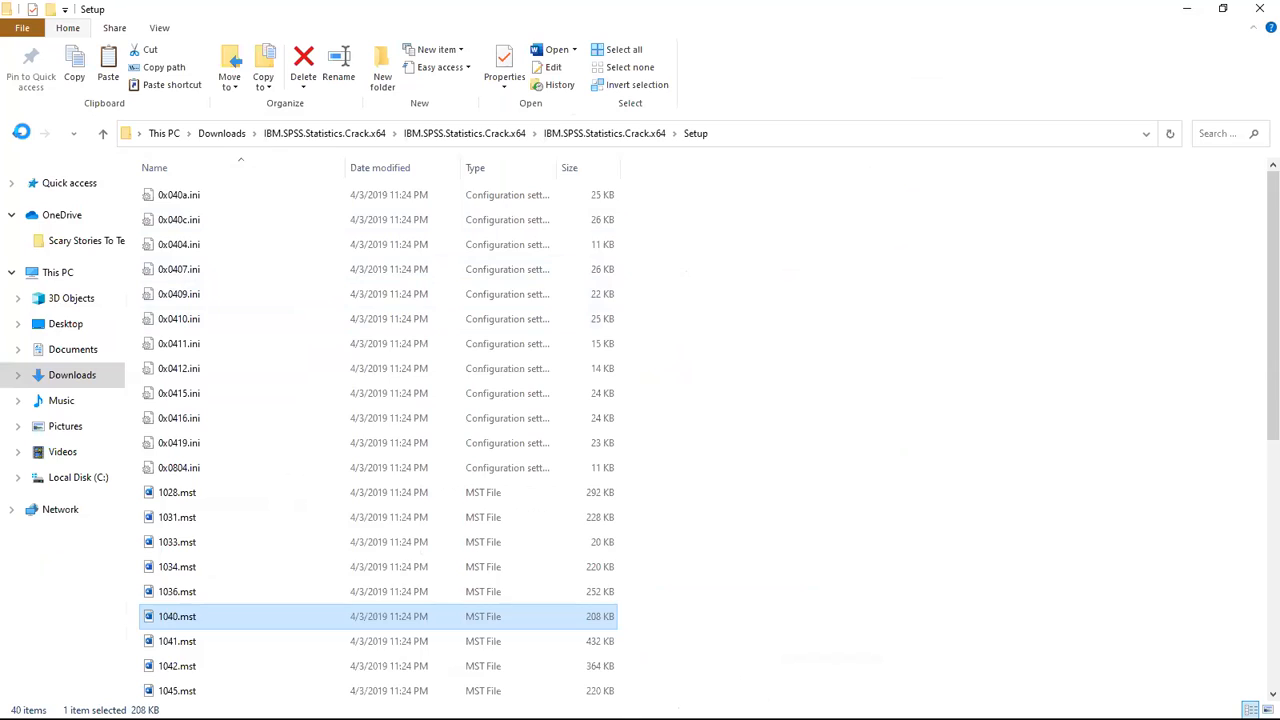
left_click(20, 134)
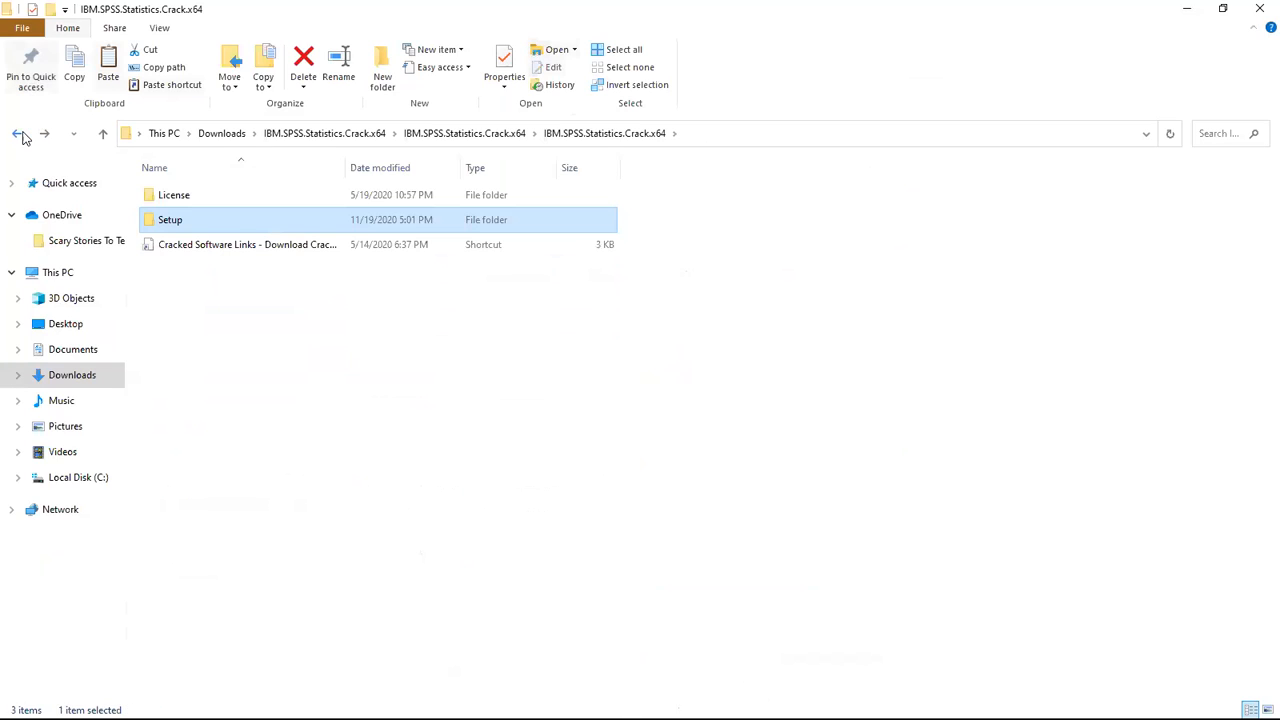
double_click(189, 195)
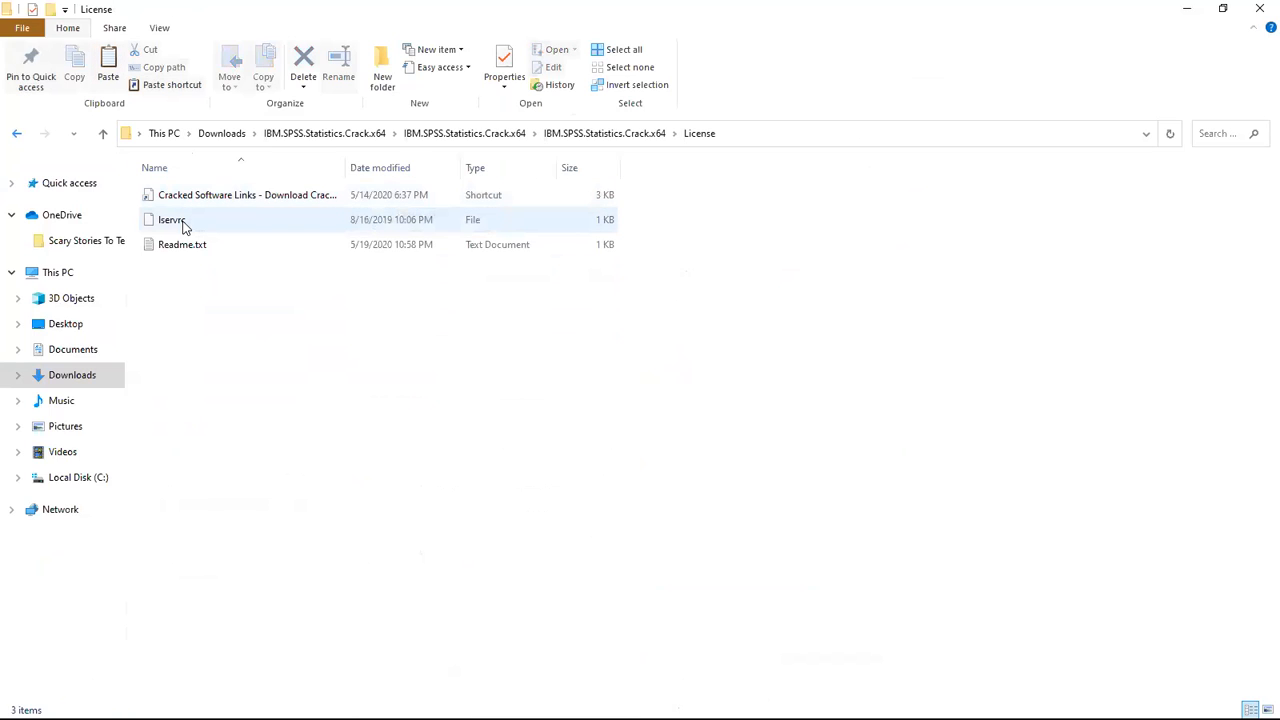
- Copy the lservrc file from the License folder
left_click(182, 221)
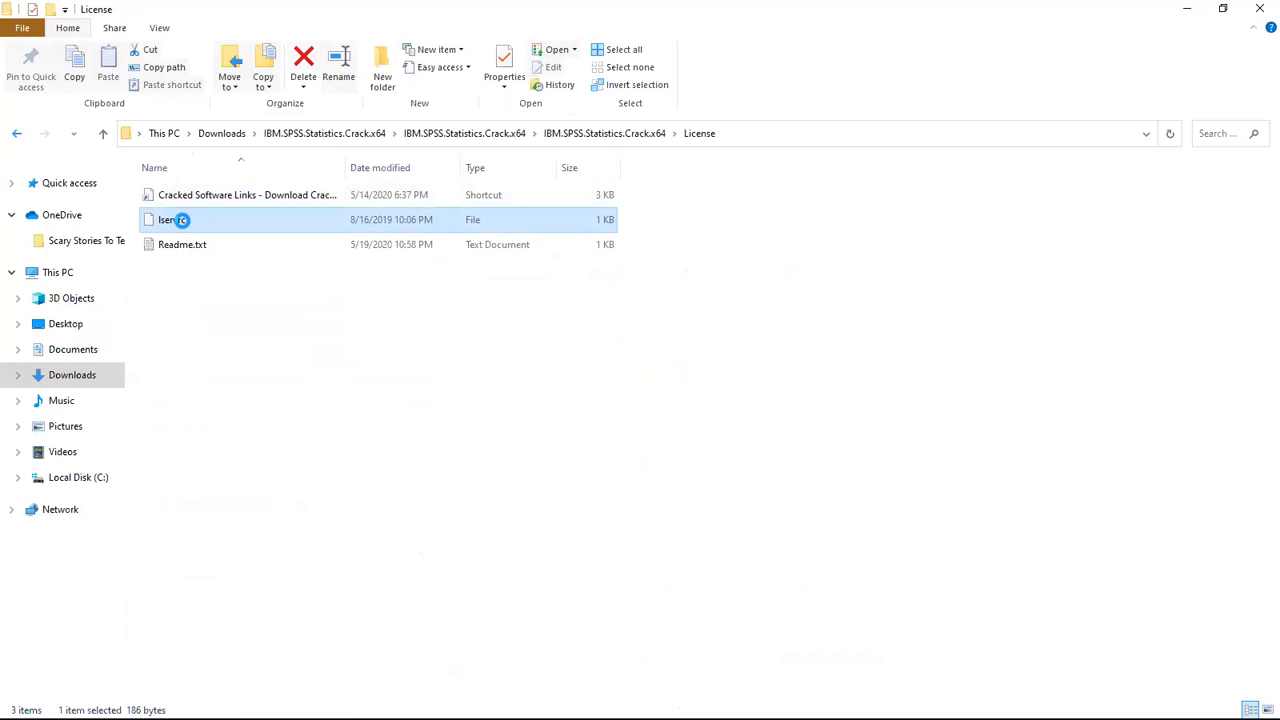
right_click(185, 226)
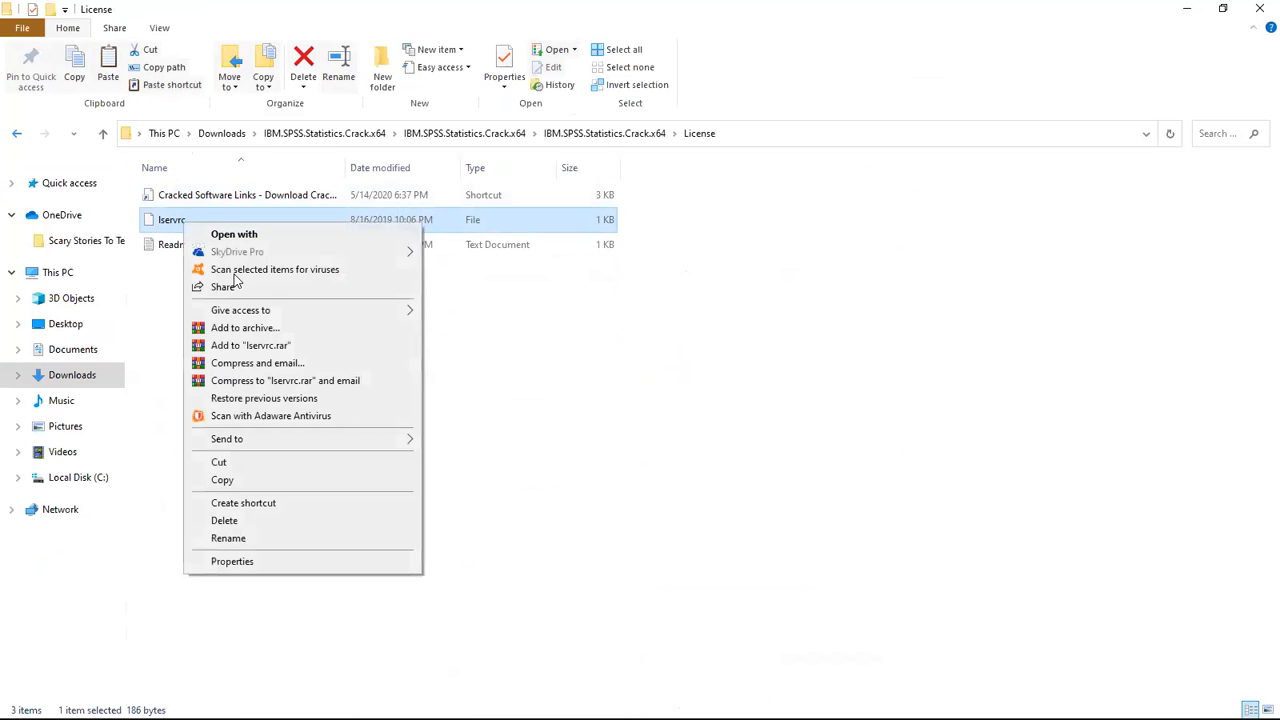
left_click(224, 480)
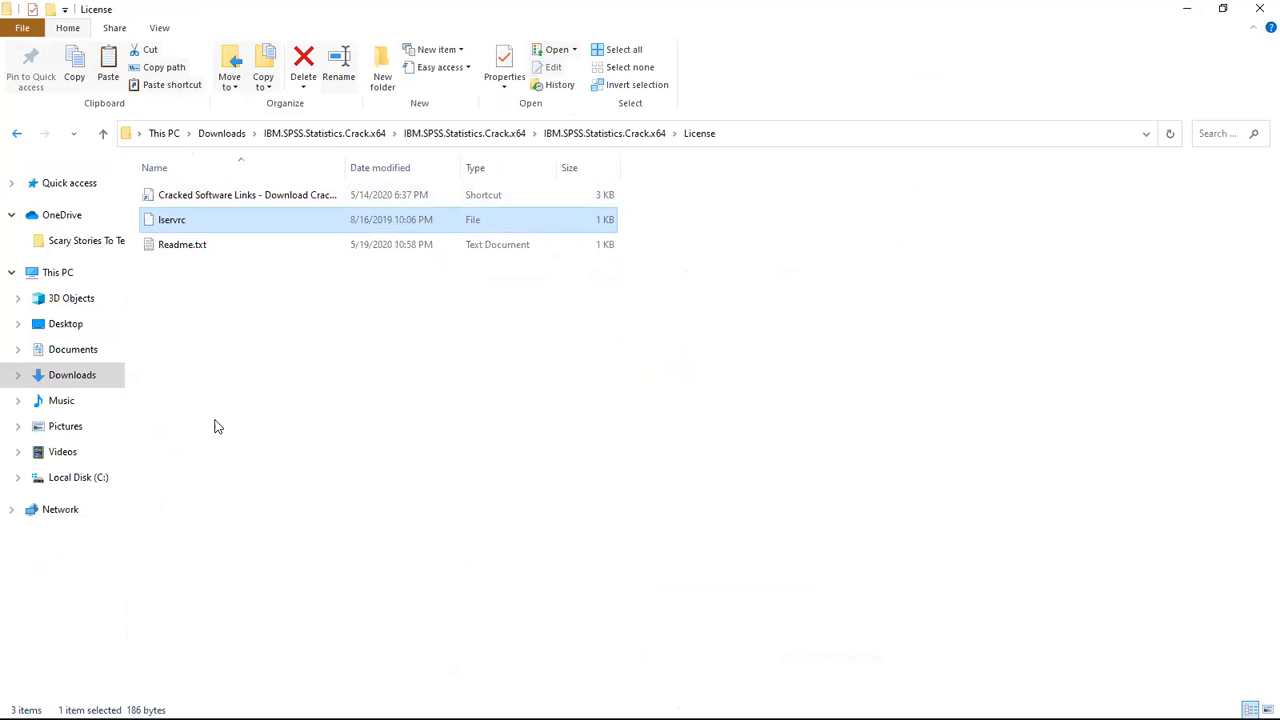
- Open the SPSS installation folder at C:\Program Files\IBM\SPSS\Statistics\26
left_click(86, 479)
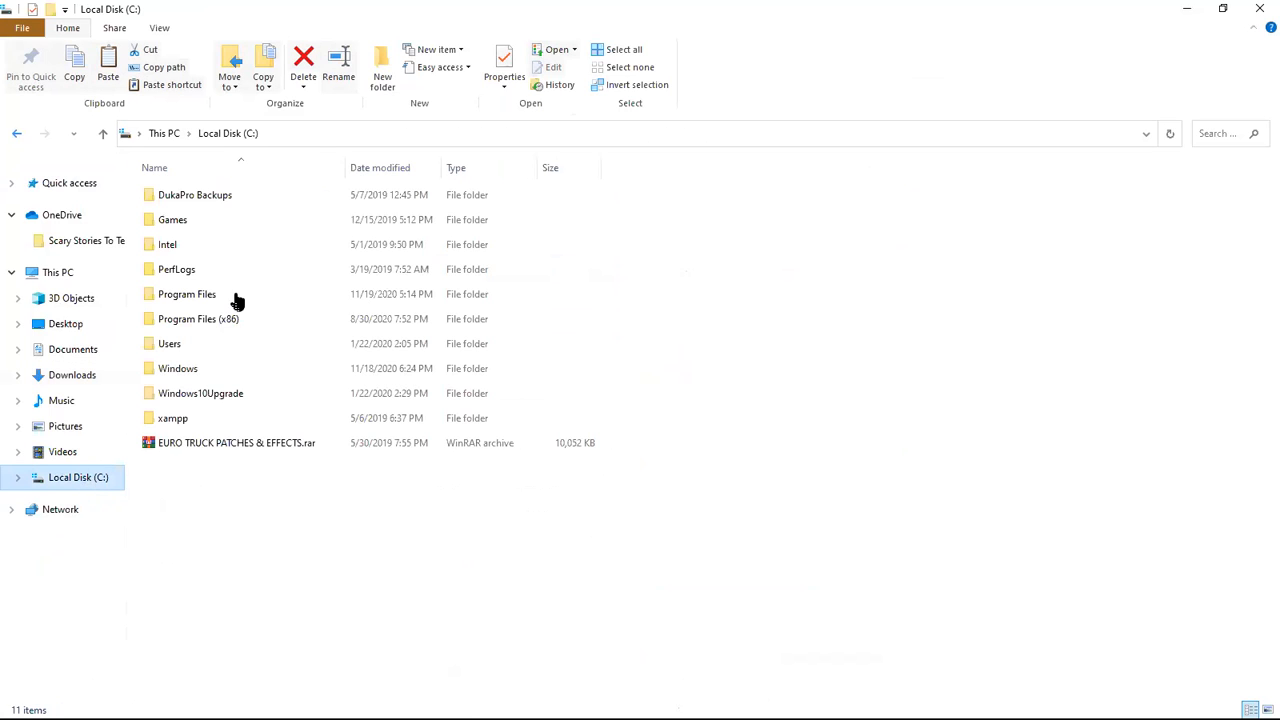
left_click(200, 294)
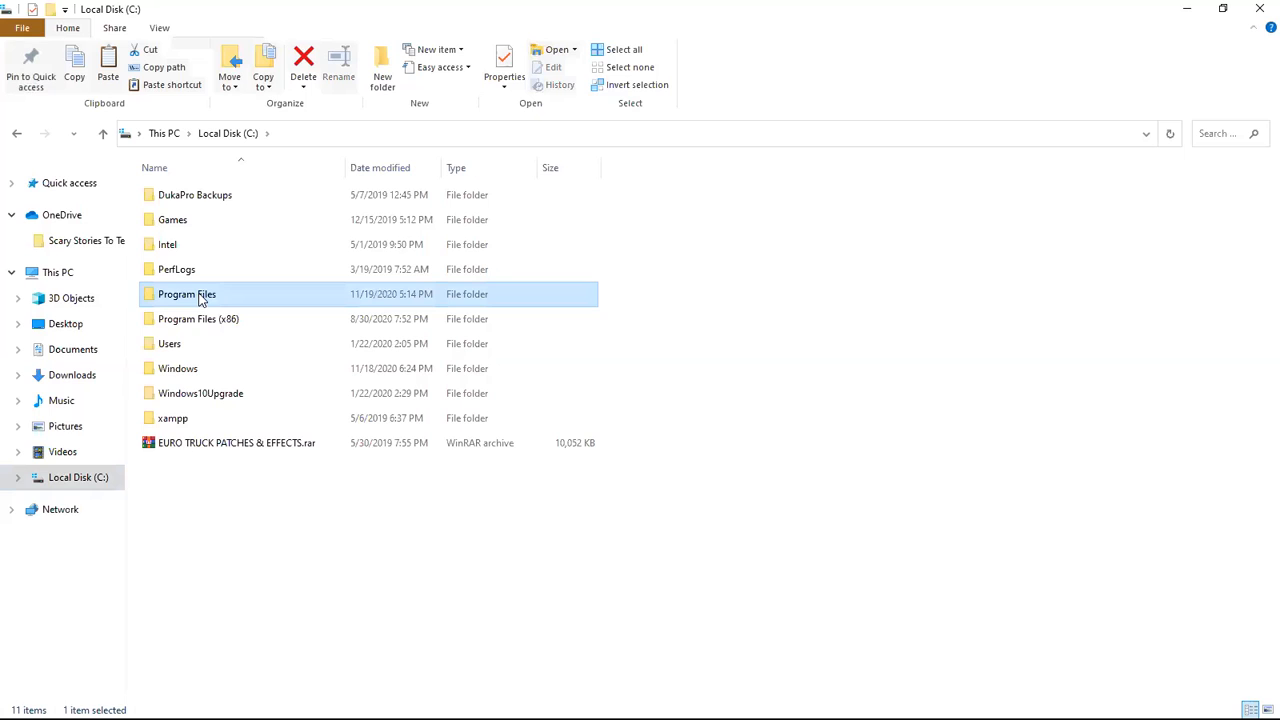
double_click(200, 294)
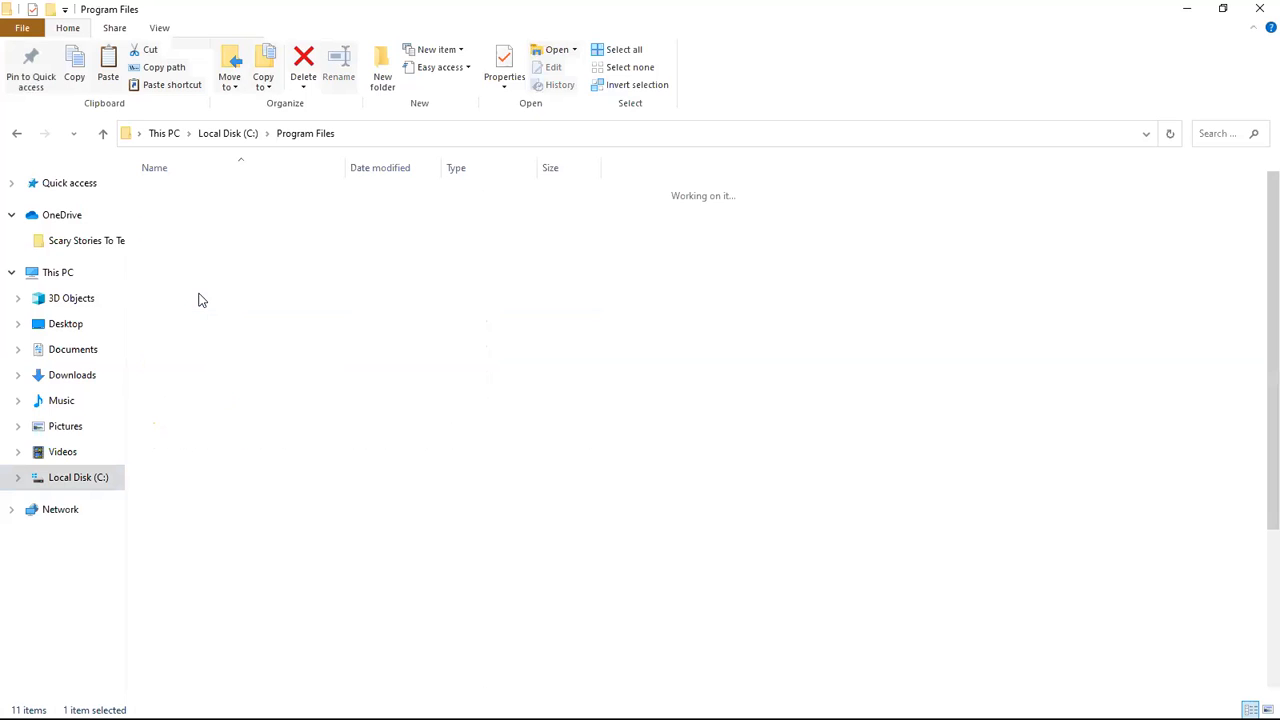
double_click(183, 322)
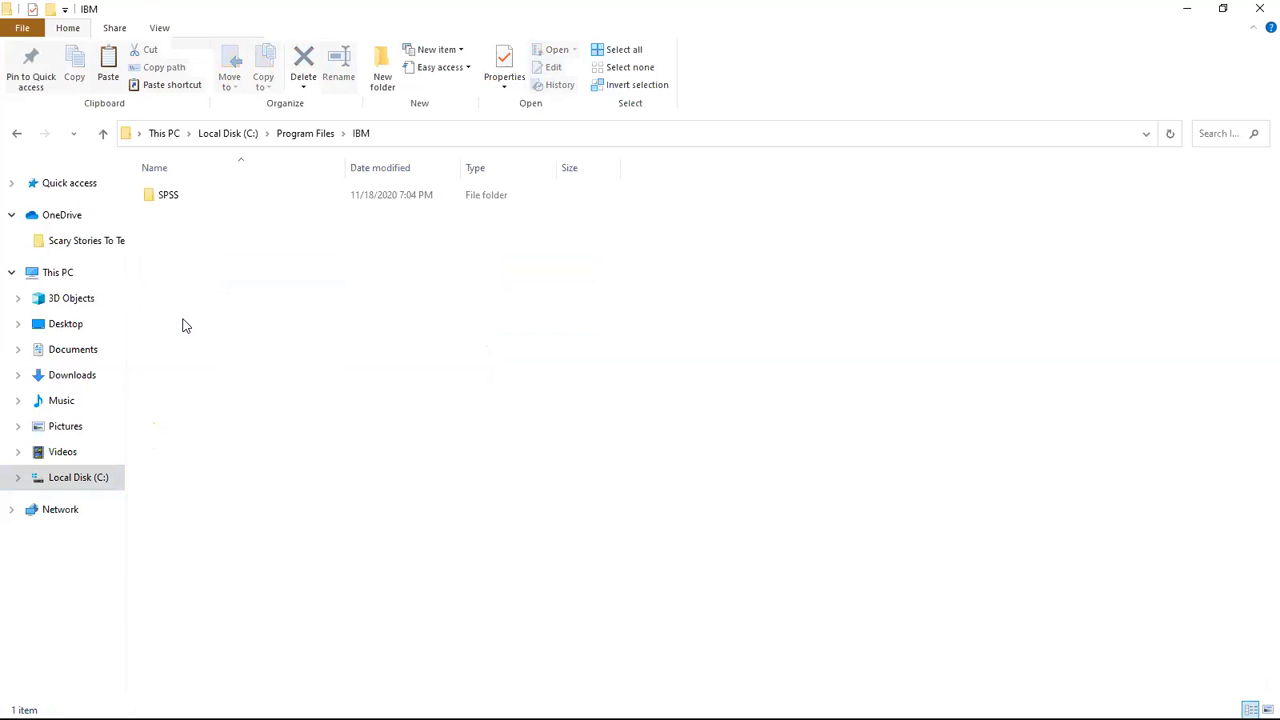
double_click(175, 195)
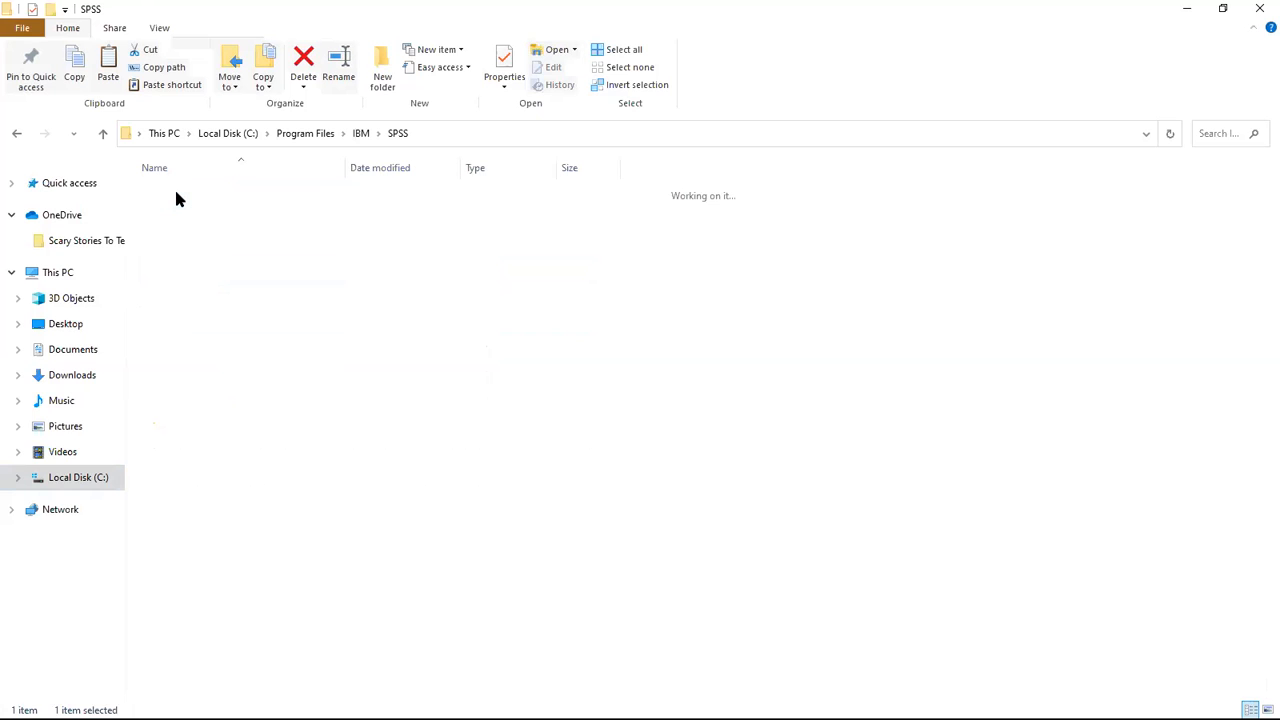
double_click(176, 195)
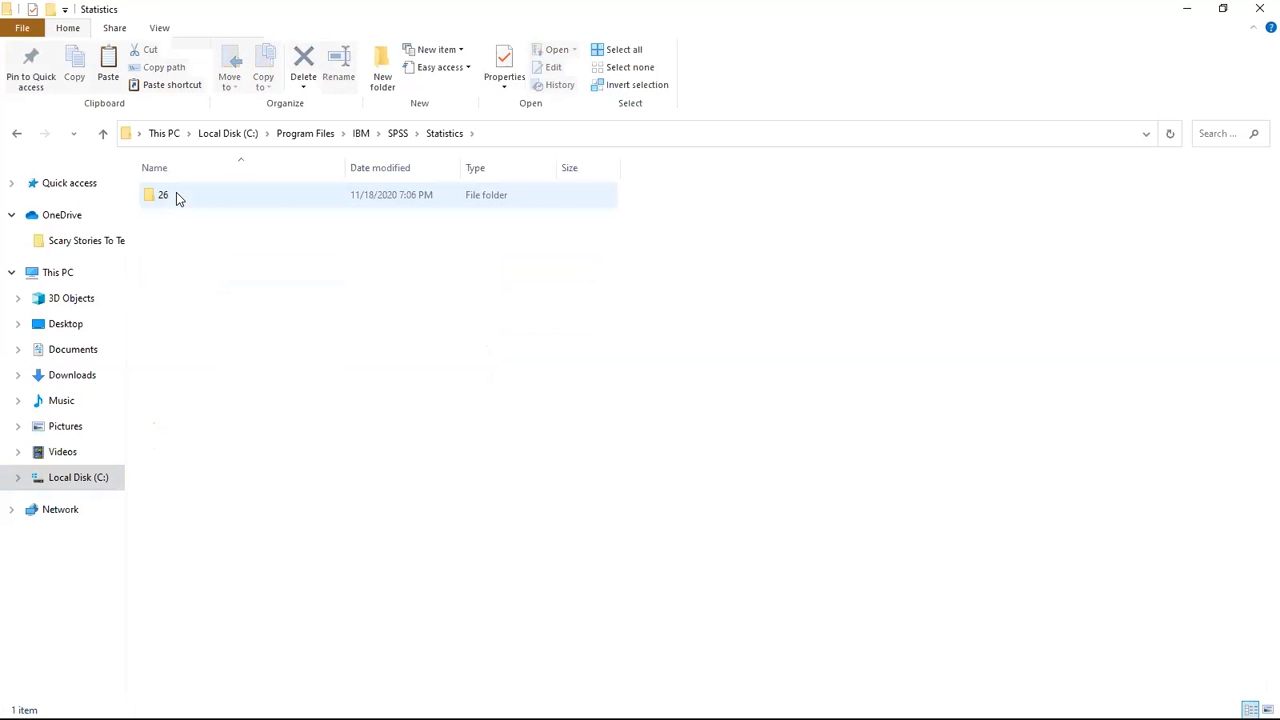
double_click(176, 193)
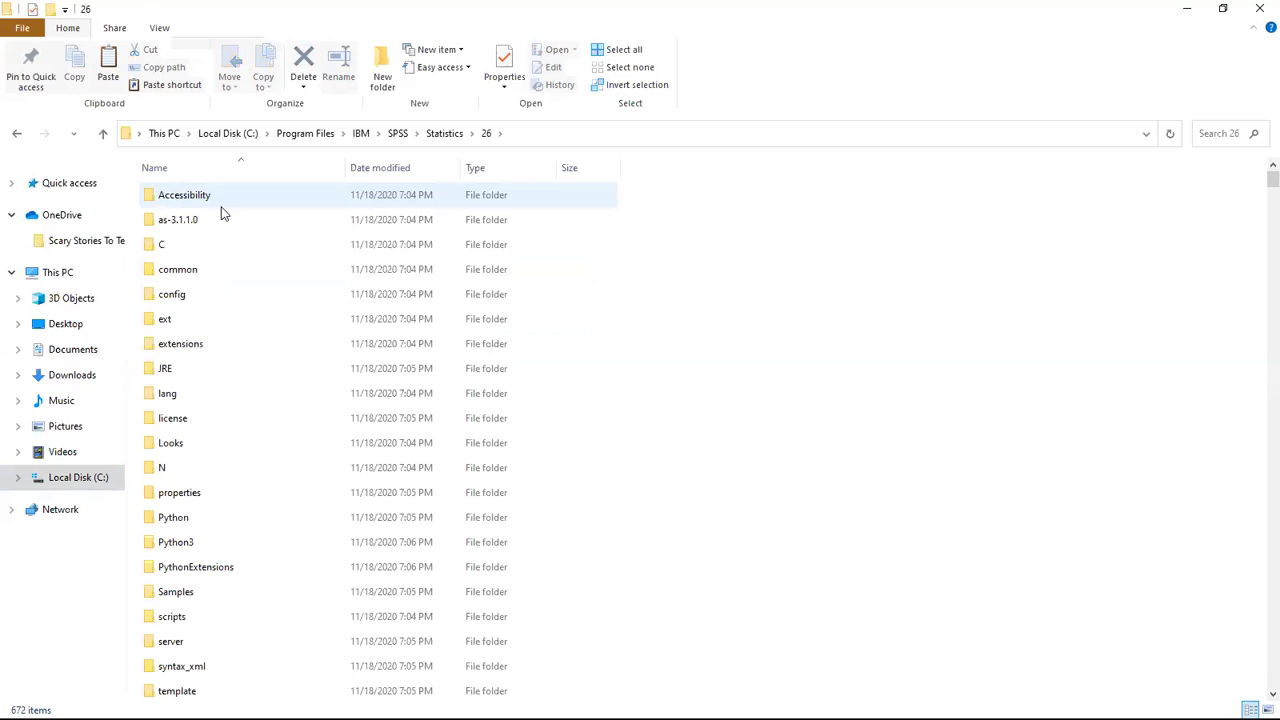
- Paste the copied lservrc file into the 26 folder, replacing the existing file and granting administrator permission
right_click(697, 392)
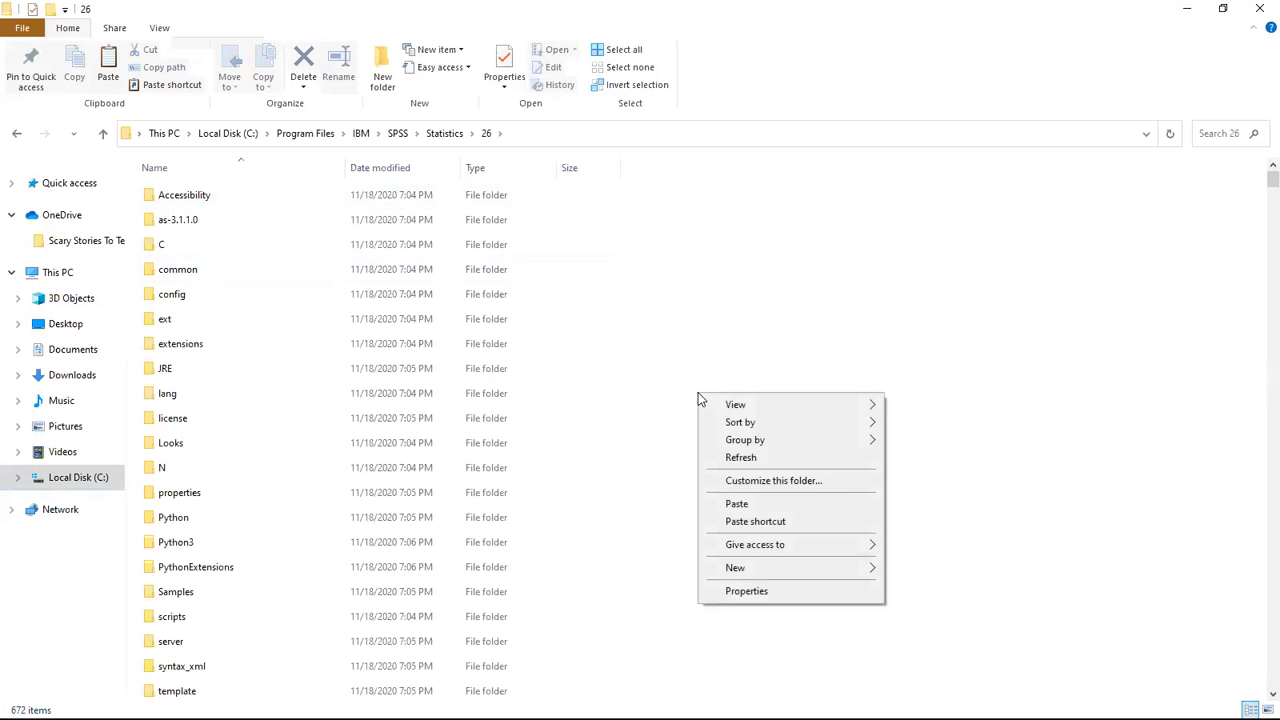
left_click(737, 504)
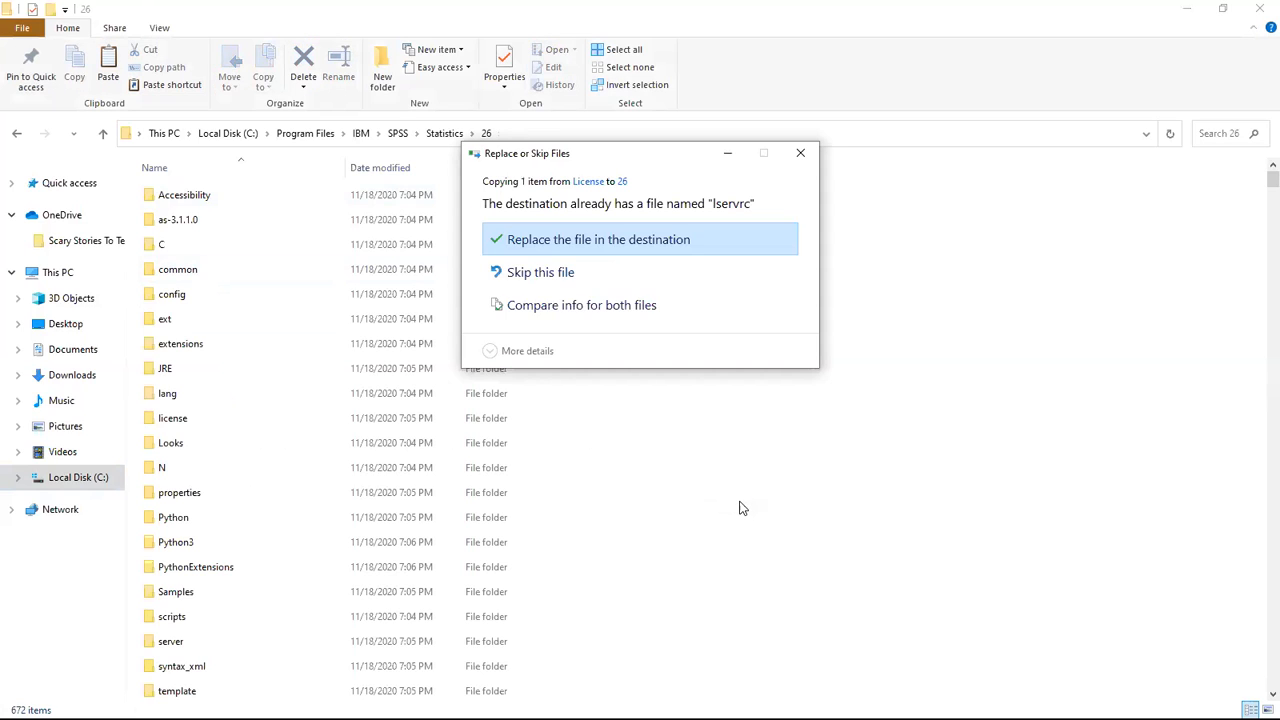
left_click(650, 238)
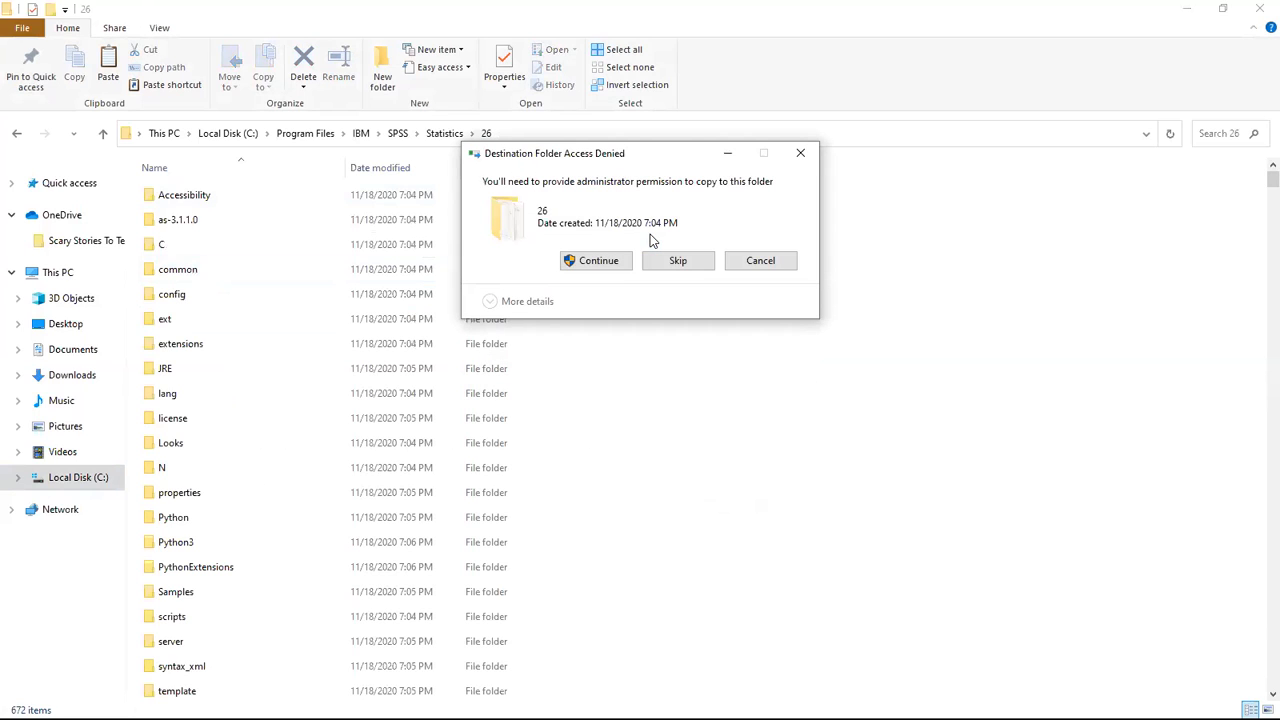
left_click(598, 261)
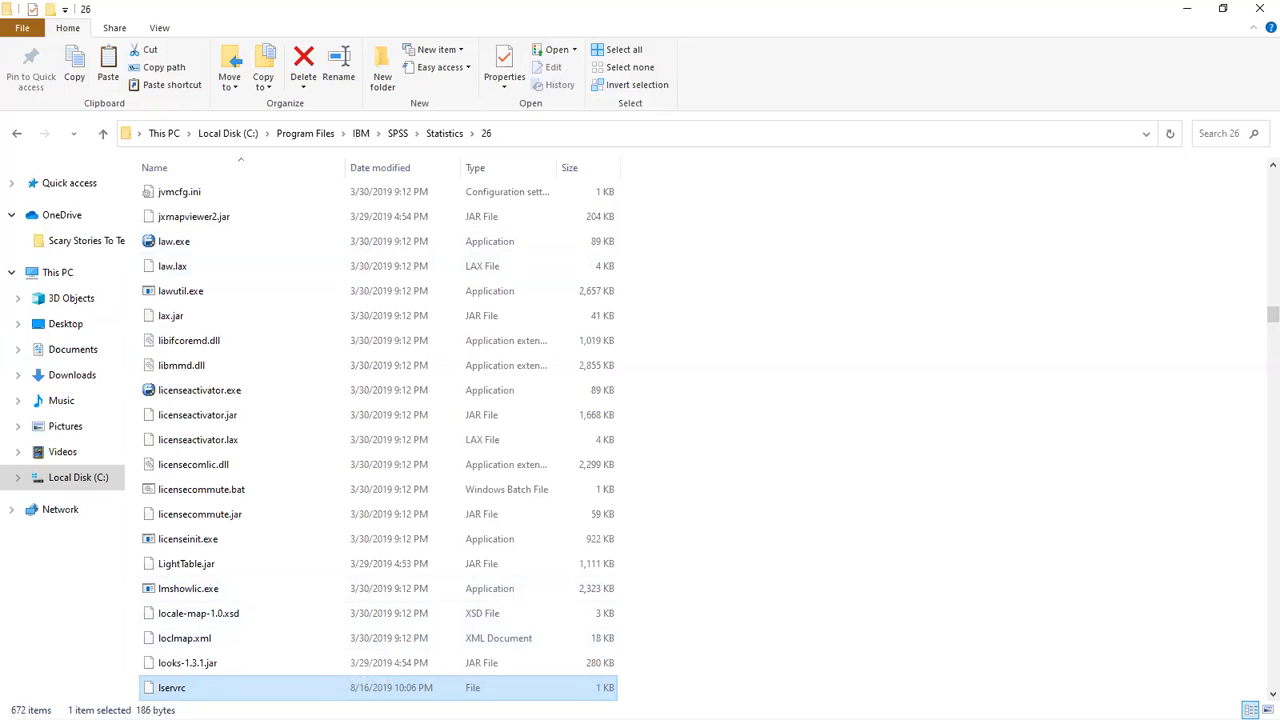
mouse_move(252, 718)
left_click(252, 704)
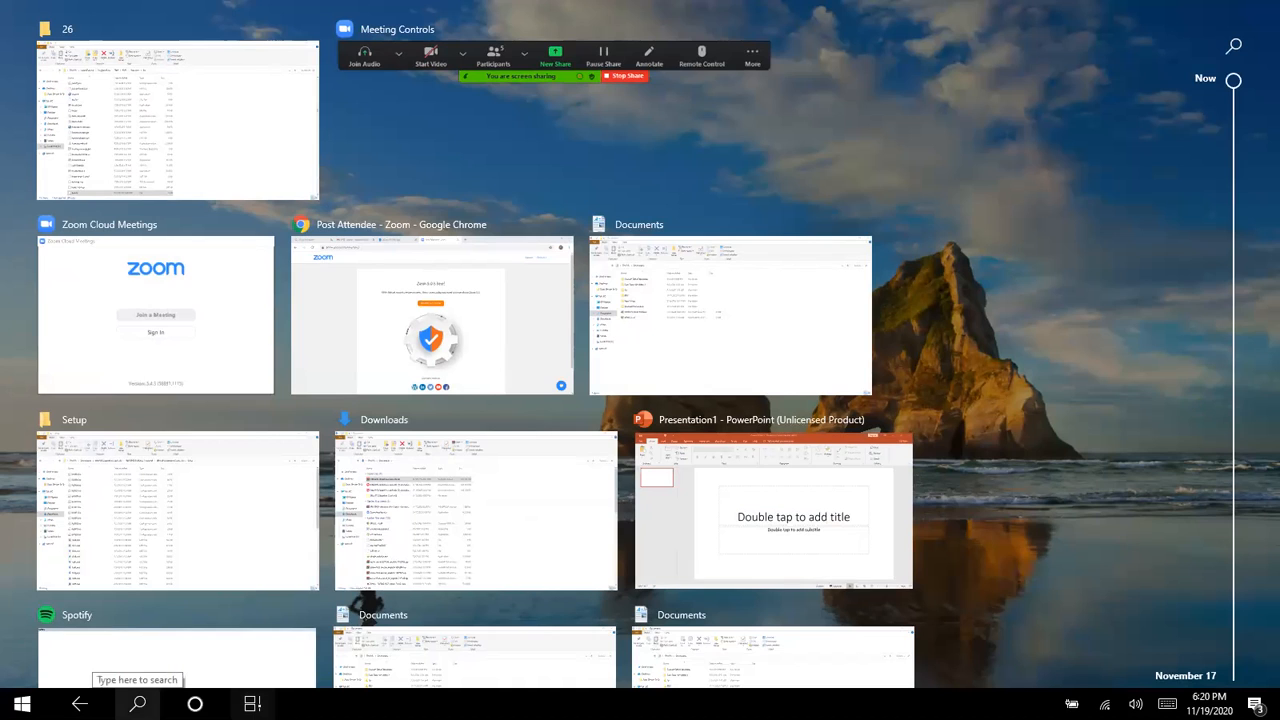
left_click(1061, 233)
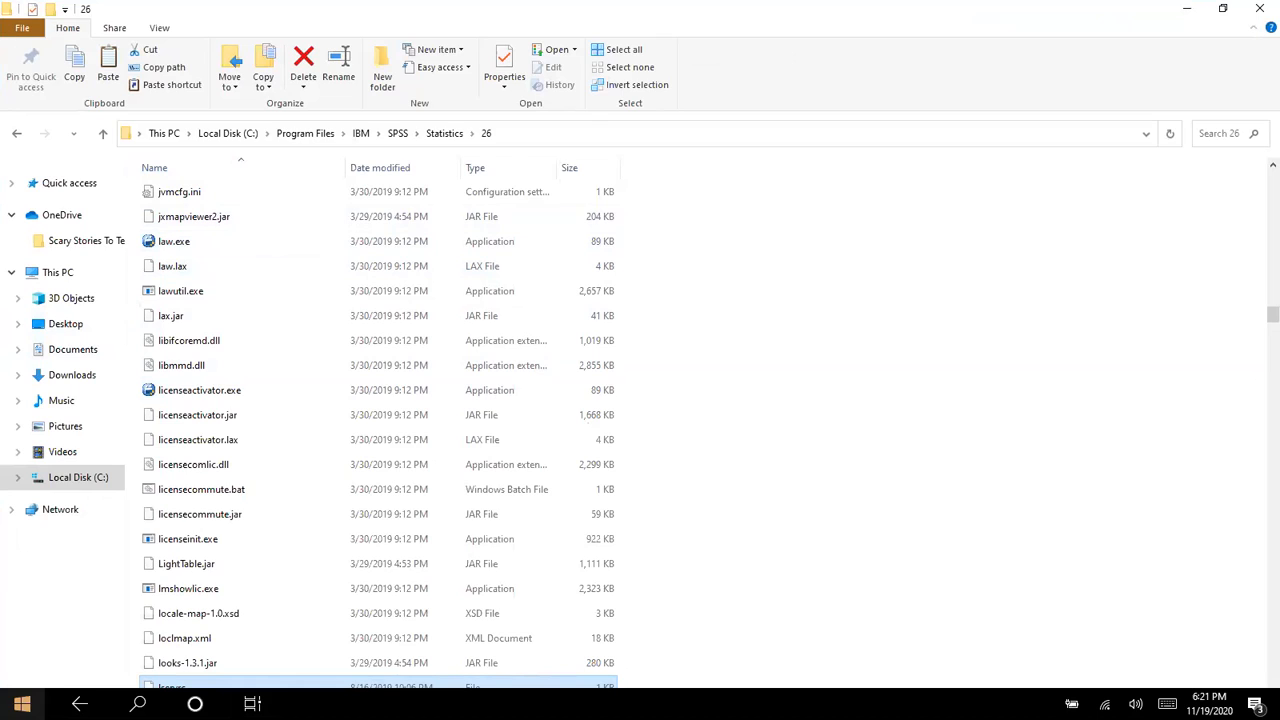
- Search Windows for "spss" and launch IBM SPSS Statistics 26
left_click(22, 704)
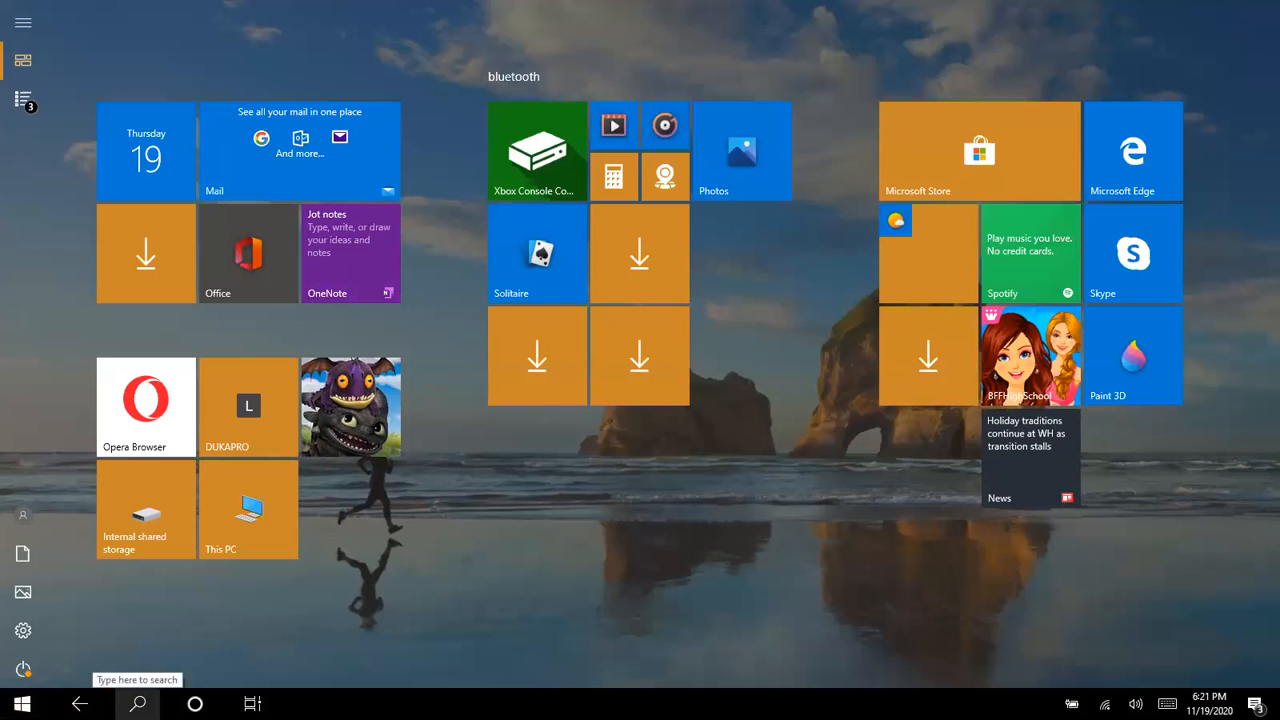
left_click(138, 703)
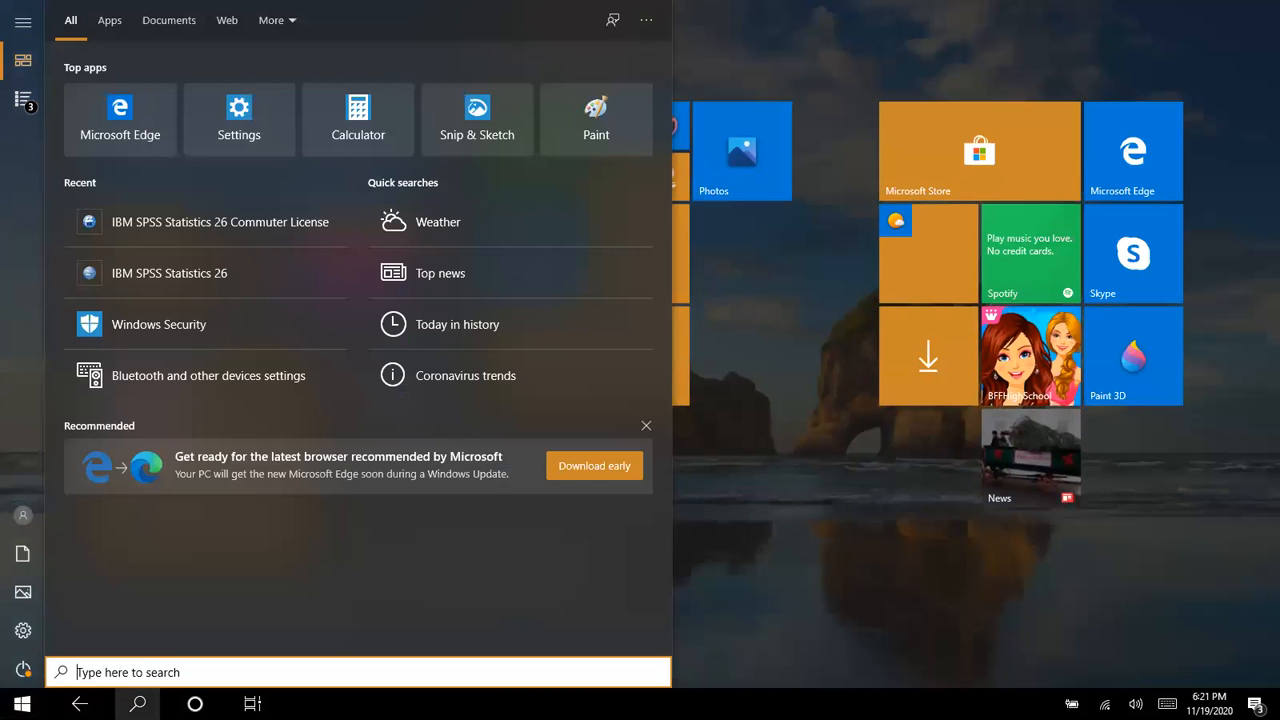
type("abm")
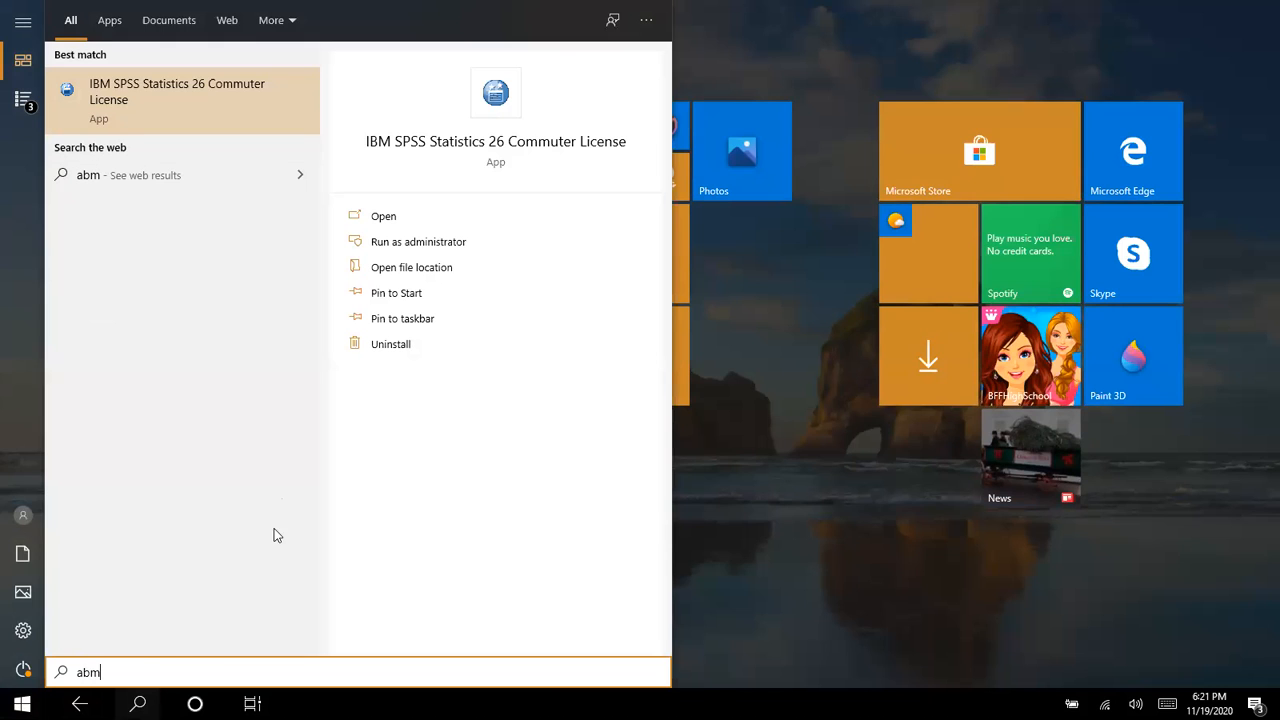
key("BackSpace")
key("BackSpace")
key("BackSpace")
type("s")
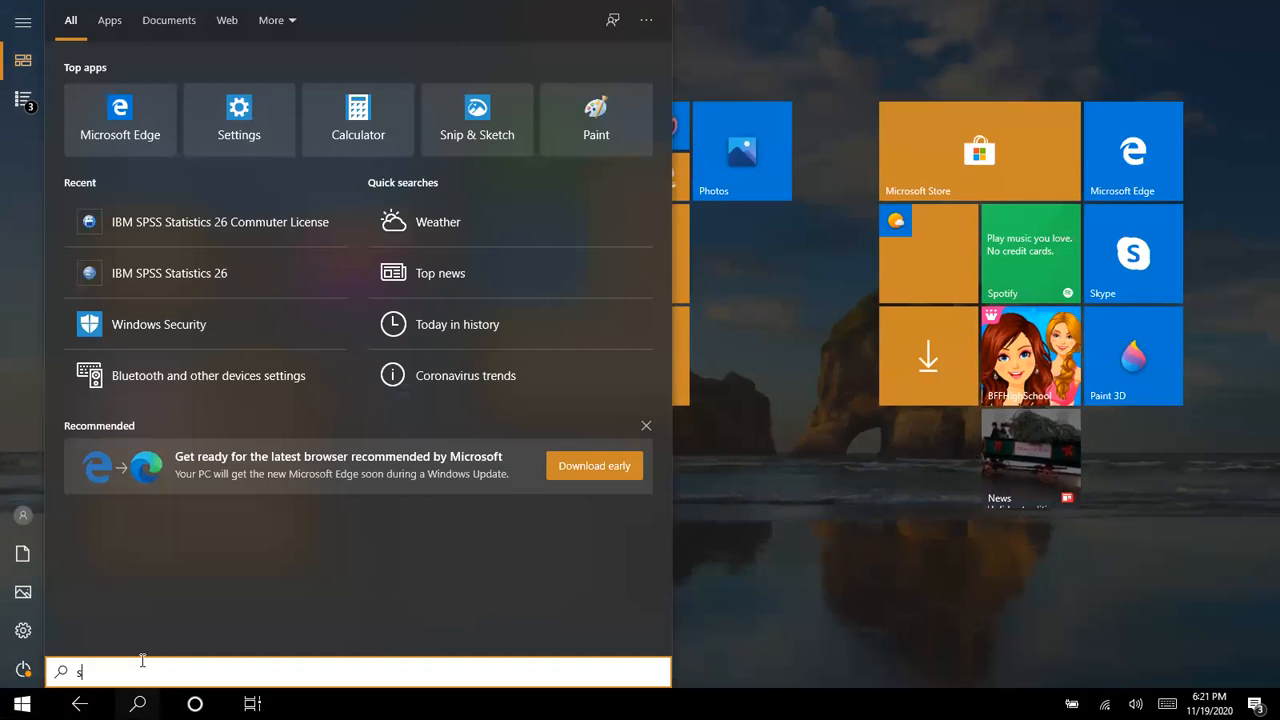
type("pss")
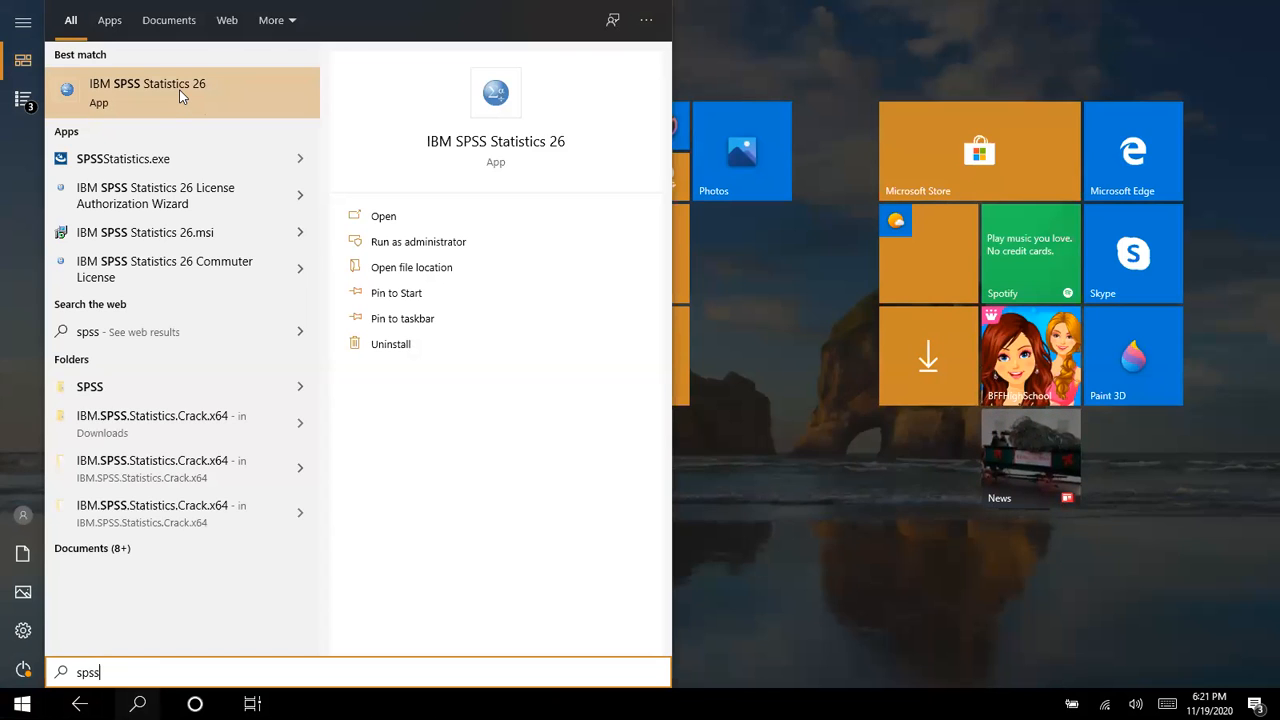
left_click(180, 89)
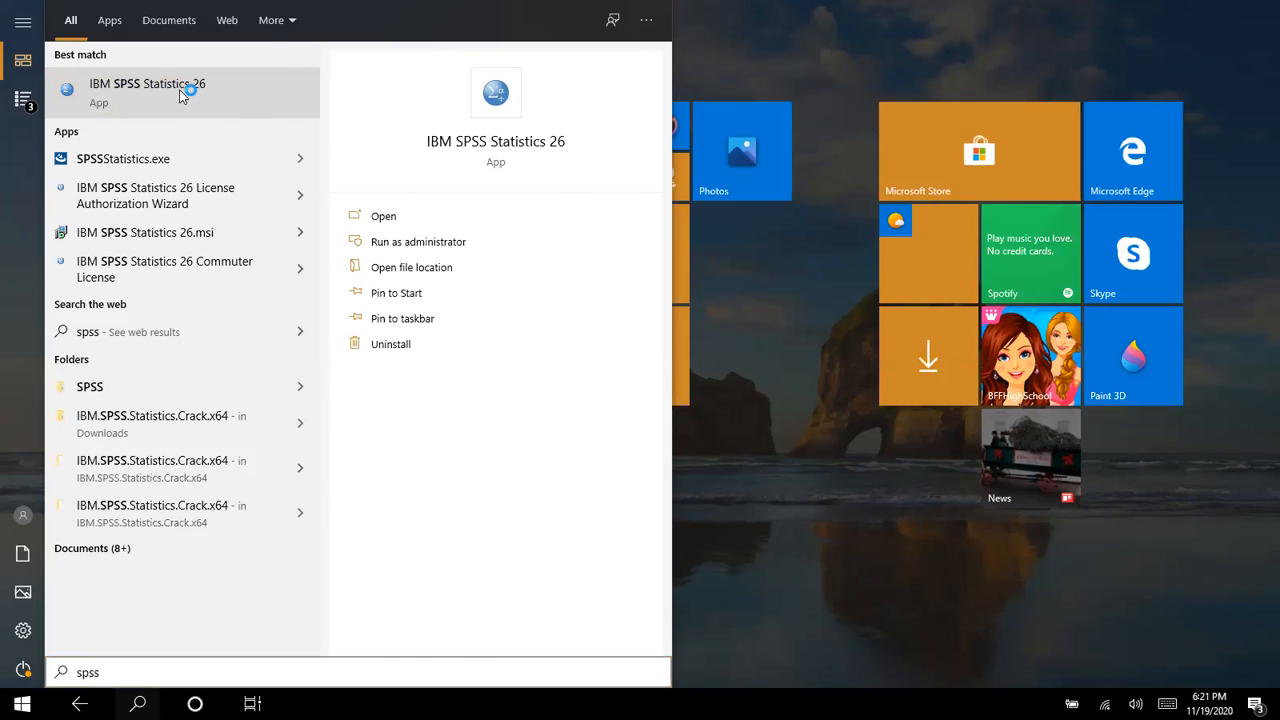